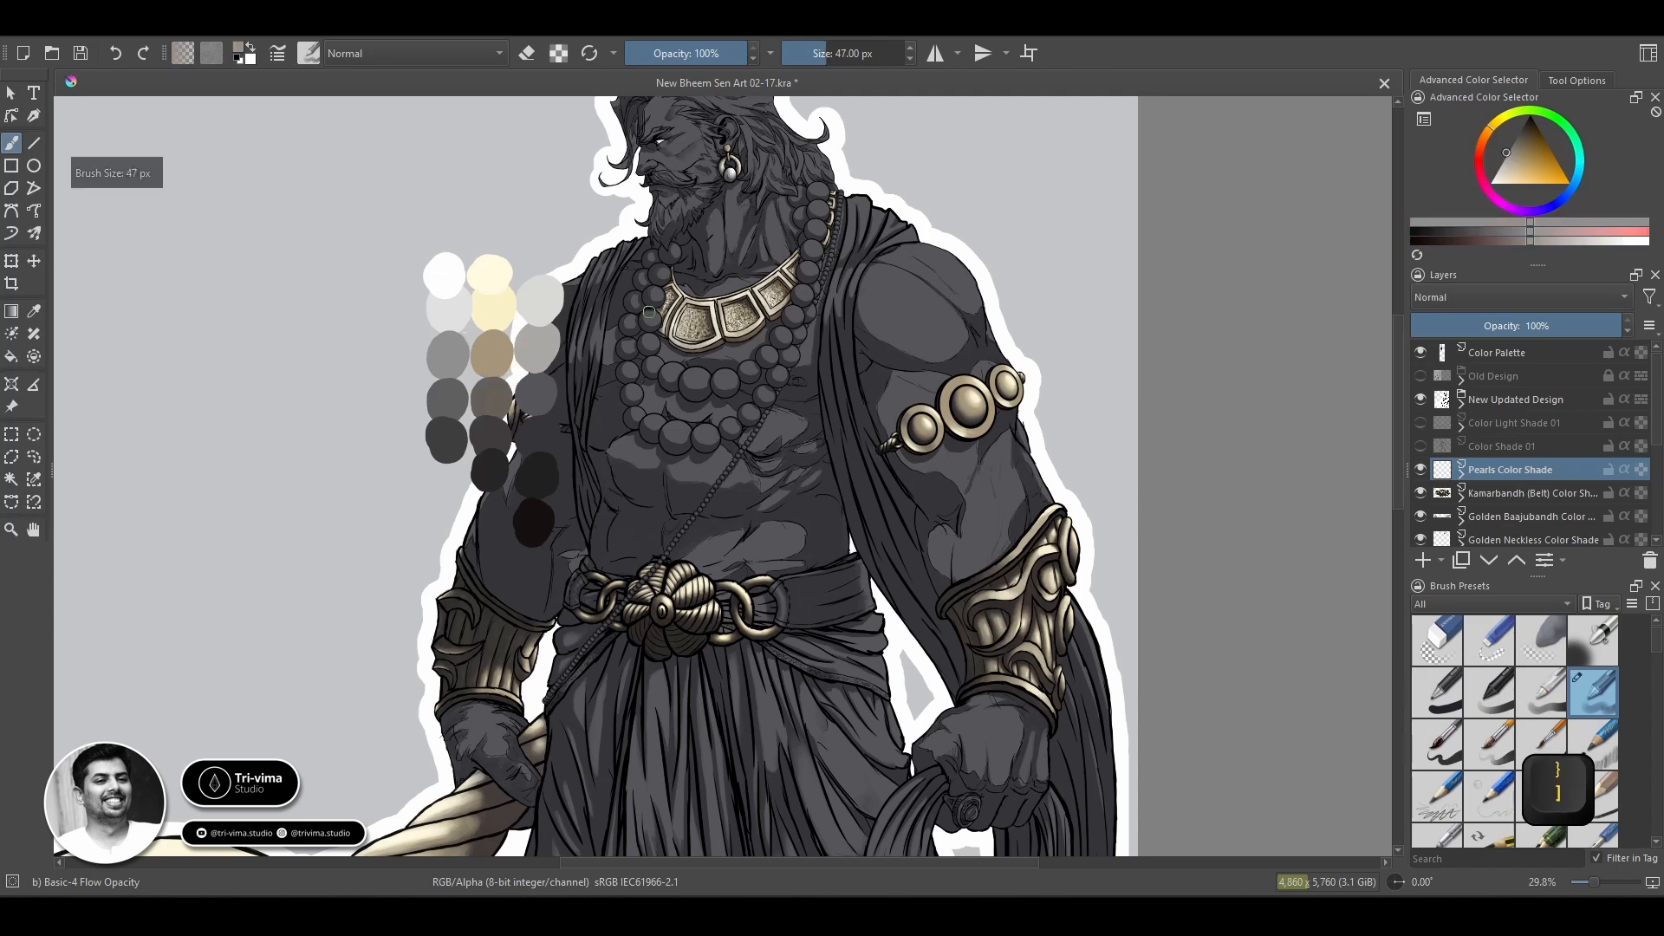
Paint the large pearl strands and the thin bead chain flat mid-grey with the Basic-5 Size brush at 78 px.
mouse_move(669, 249)
mouse_down()
mouse_move(627, 373)
mouse_move(649, 275)
mouse_up()
click(1437, 744)
key(])
key(])
key(])
key(])
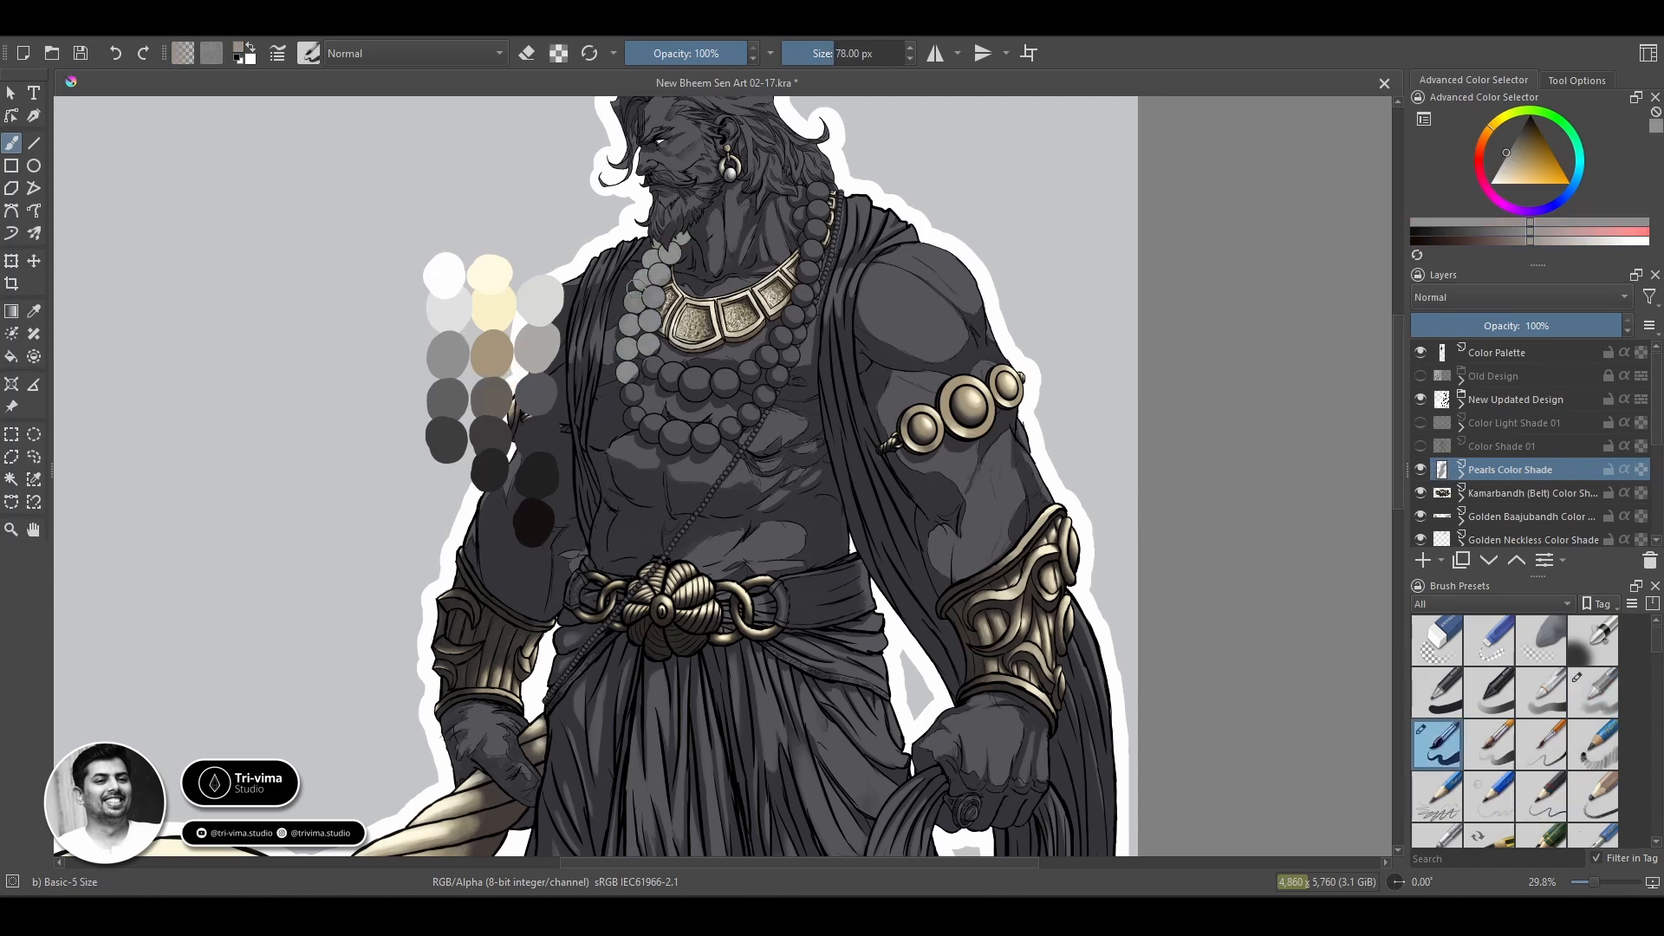
mouse_move(630, 382)
mouse_down()
mouse_move(626, 416)
mouse_move(680, 434)
mouse_move(693, 515)
mouse_move(546, 701)
mouse_up()
drag(764, 396, 799, 171)
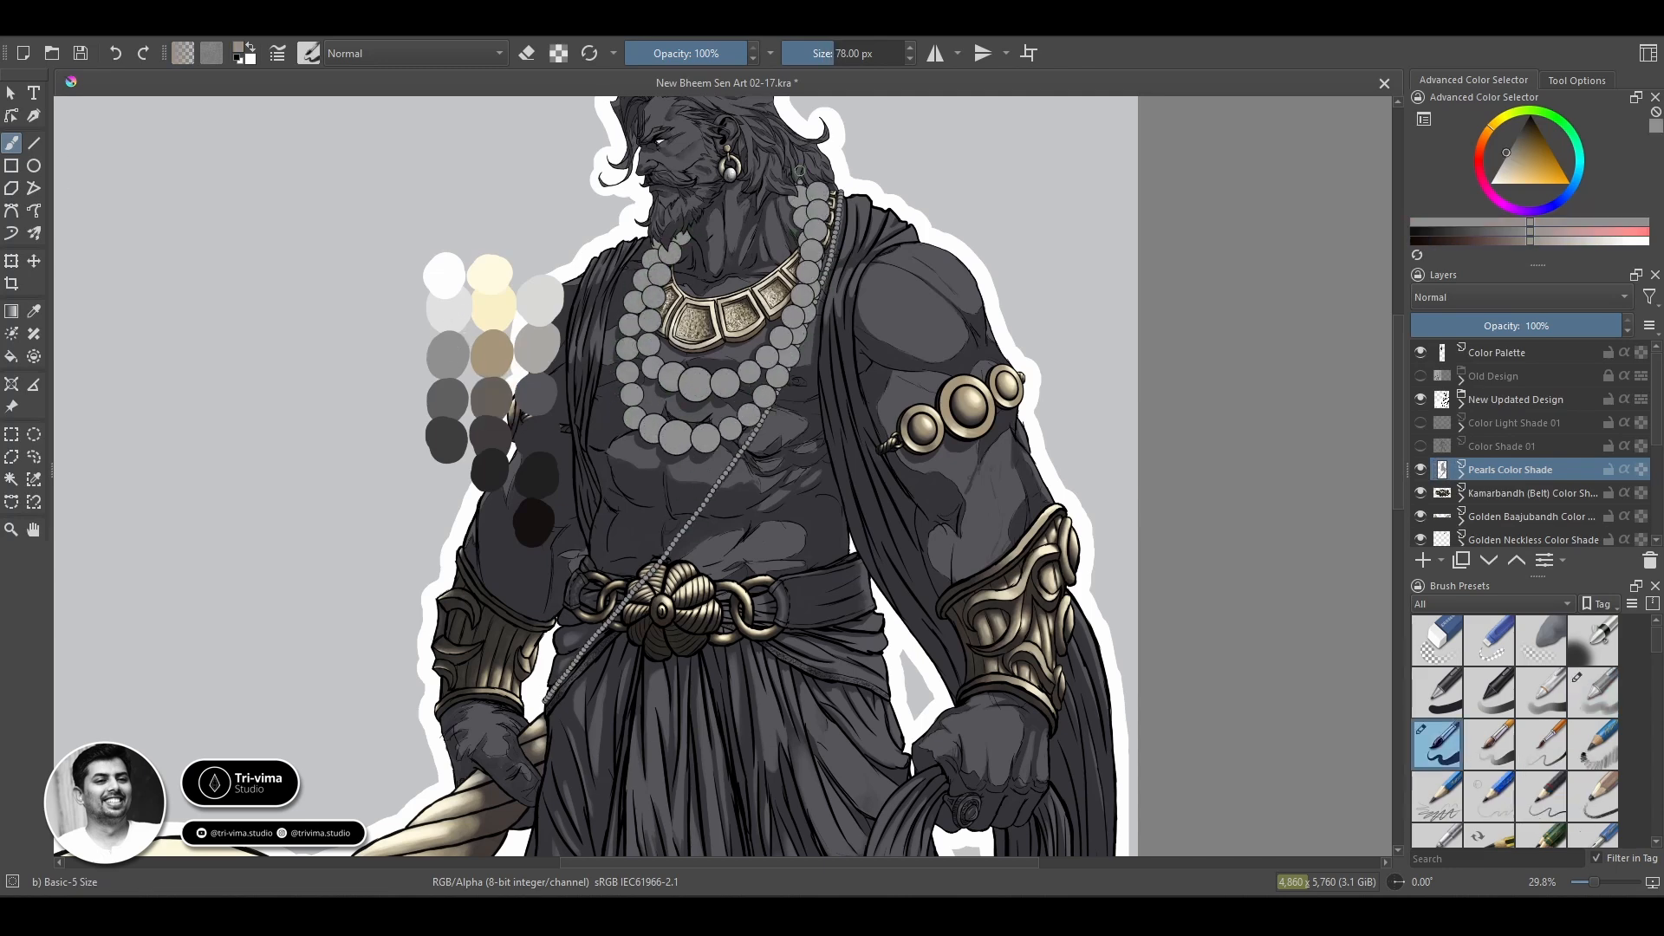
Lower the Pearls Color Shade layer's opacity to 46% and start light-grey highlights on the pearls below the beard with Basic-5 Size Opacity.
ctrl+click(491, 372)
click(1509, 325)
click(1489, 766)
key(z)
scroll(661, 439, up, 4)
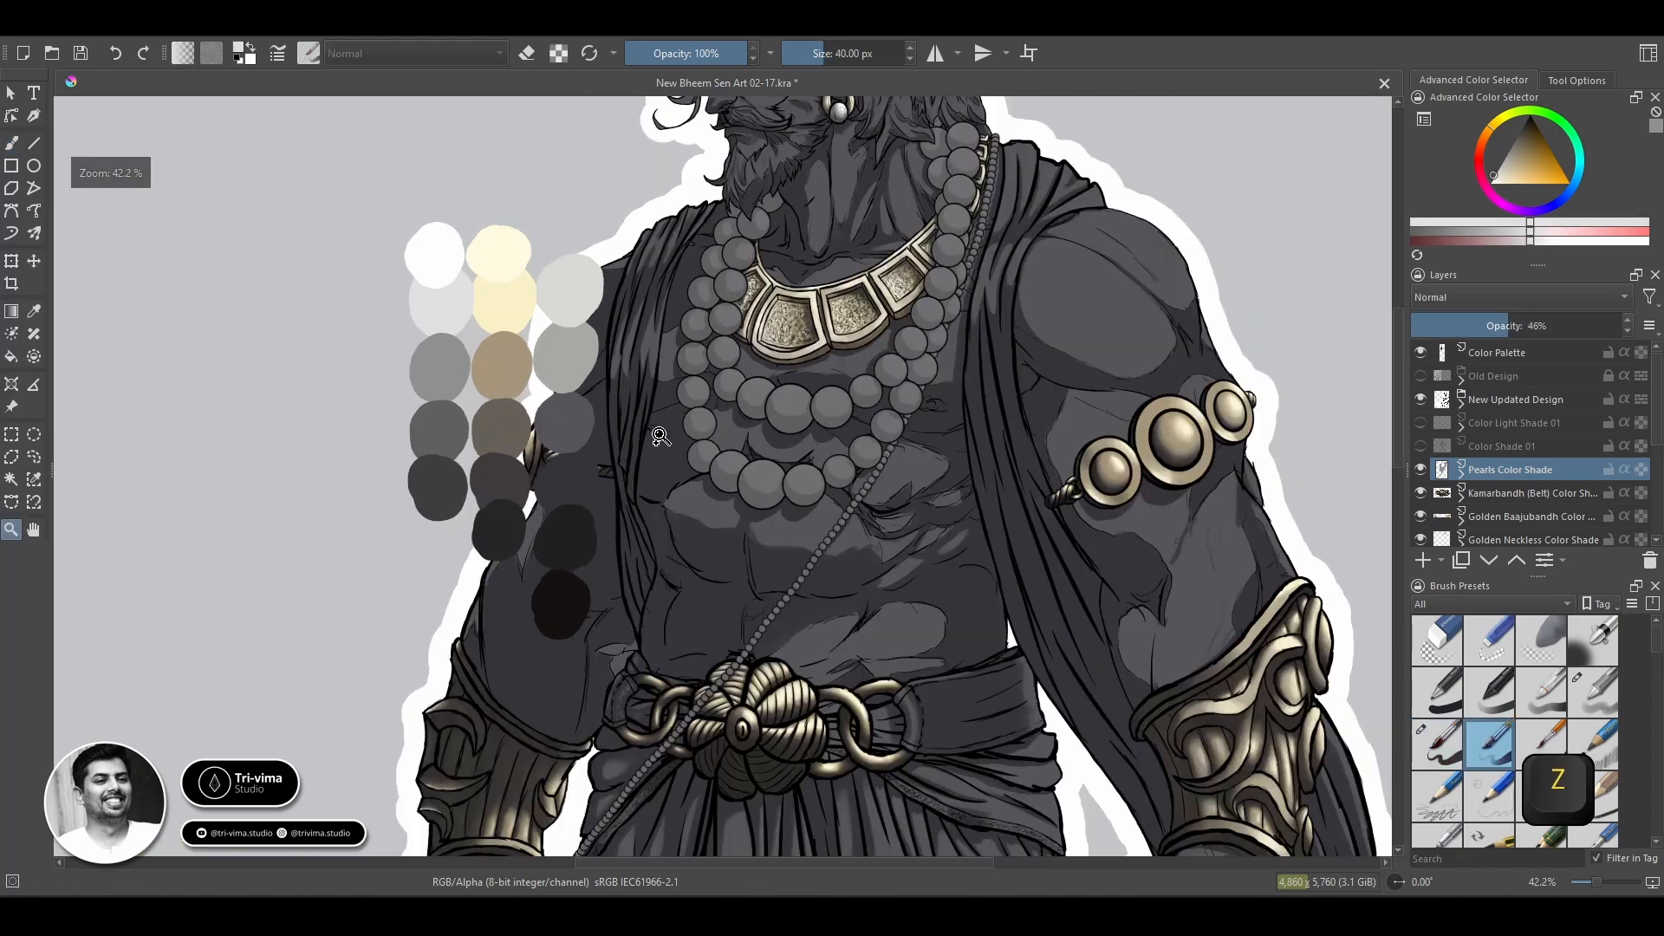
key(space)
mouse_move(662, 346)
mouse_down()
mouse_move(606, 528)
mouse_move(717, 434)
mouse_up()
scroll(954, 364, down, 1)
drag(953, 364, 1018, 332)
key(b)
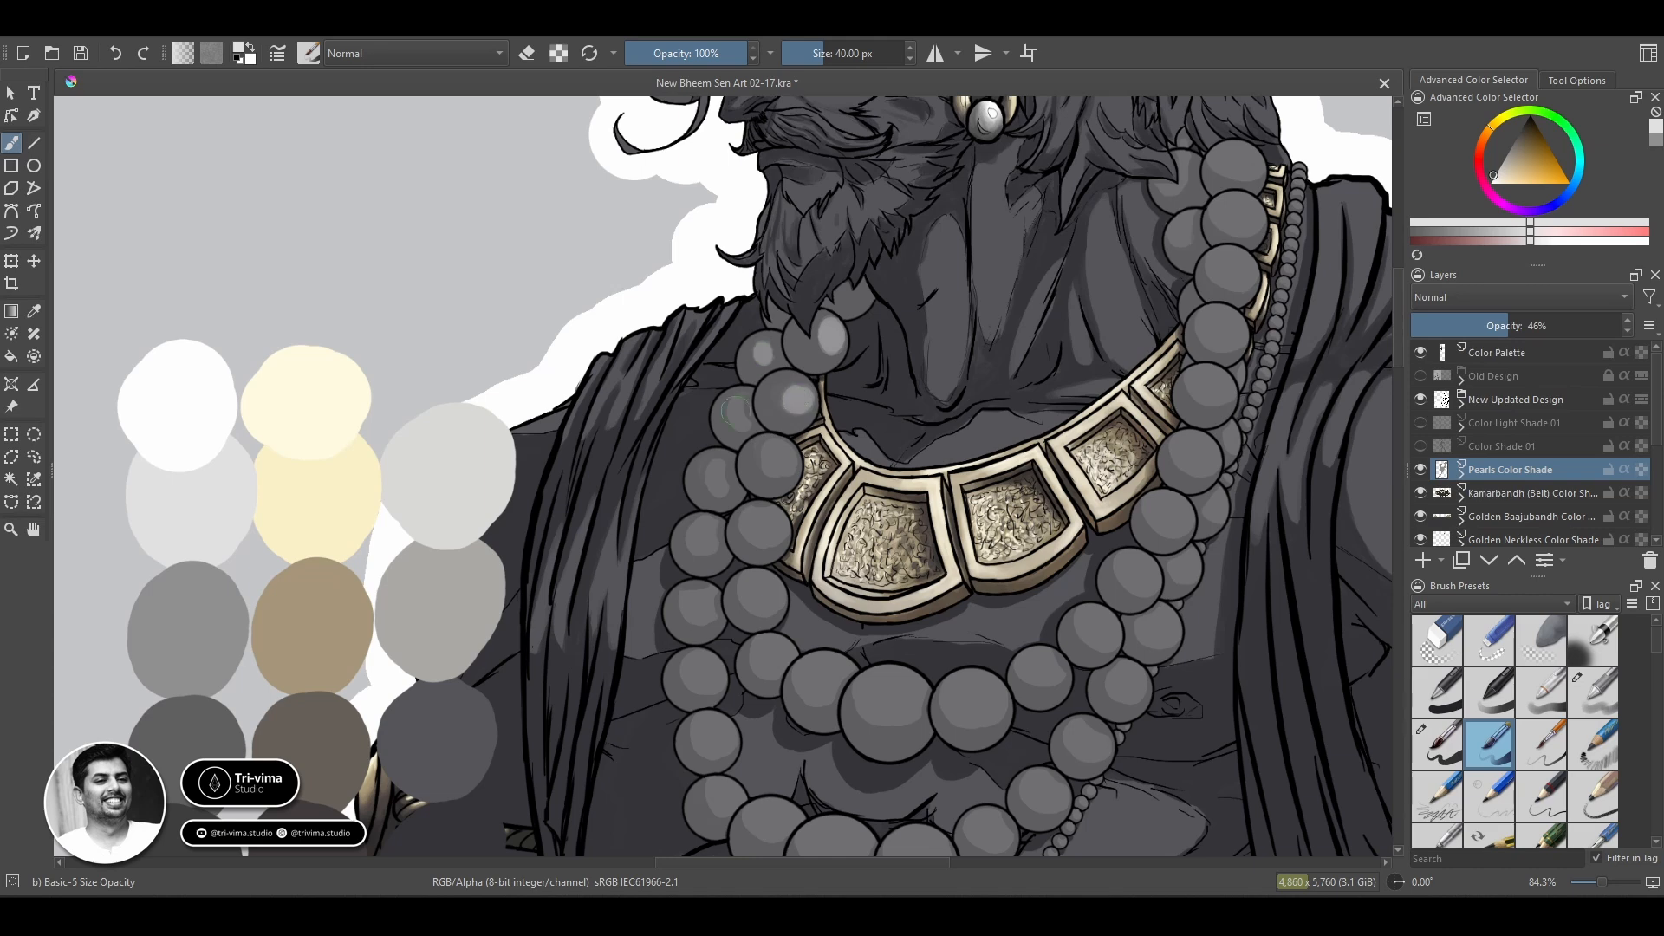
Paint light-grey highlights on the pearls along the left side of both strands with the Basic-5 Size brush at 28 px.
key(slash)
key(bracketleft)
key(bracketleft)
key(bracketleft)
key(bracketleft)
key(bracketleft)
key(bracketleft)
key(bracketleft)
key(bracketleft)
key(bracketleft)
key(bracketleft)
key(bracketleft)
key(bracketleft)
key(bracketleft)
key(bracketleft)
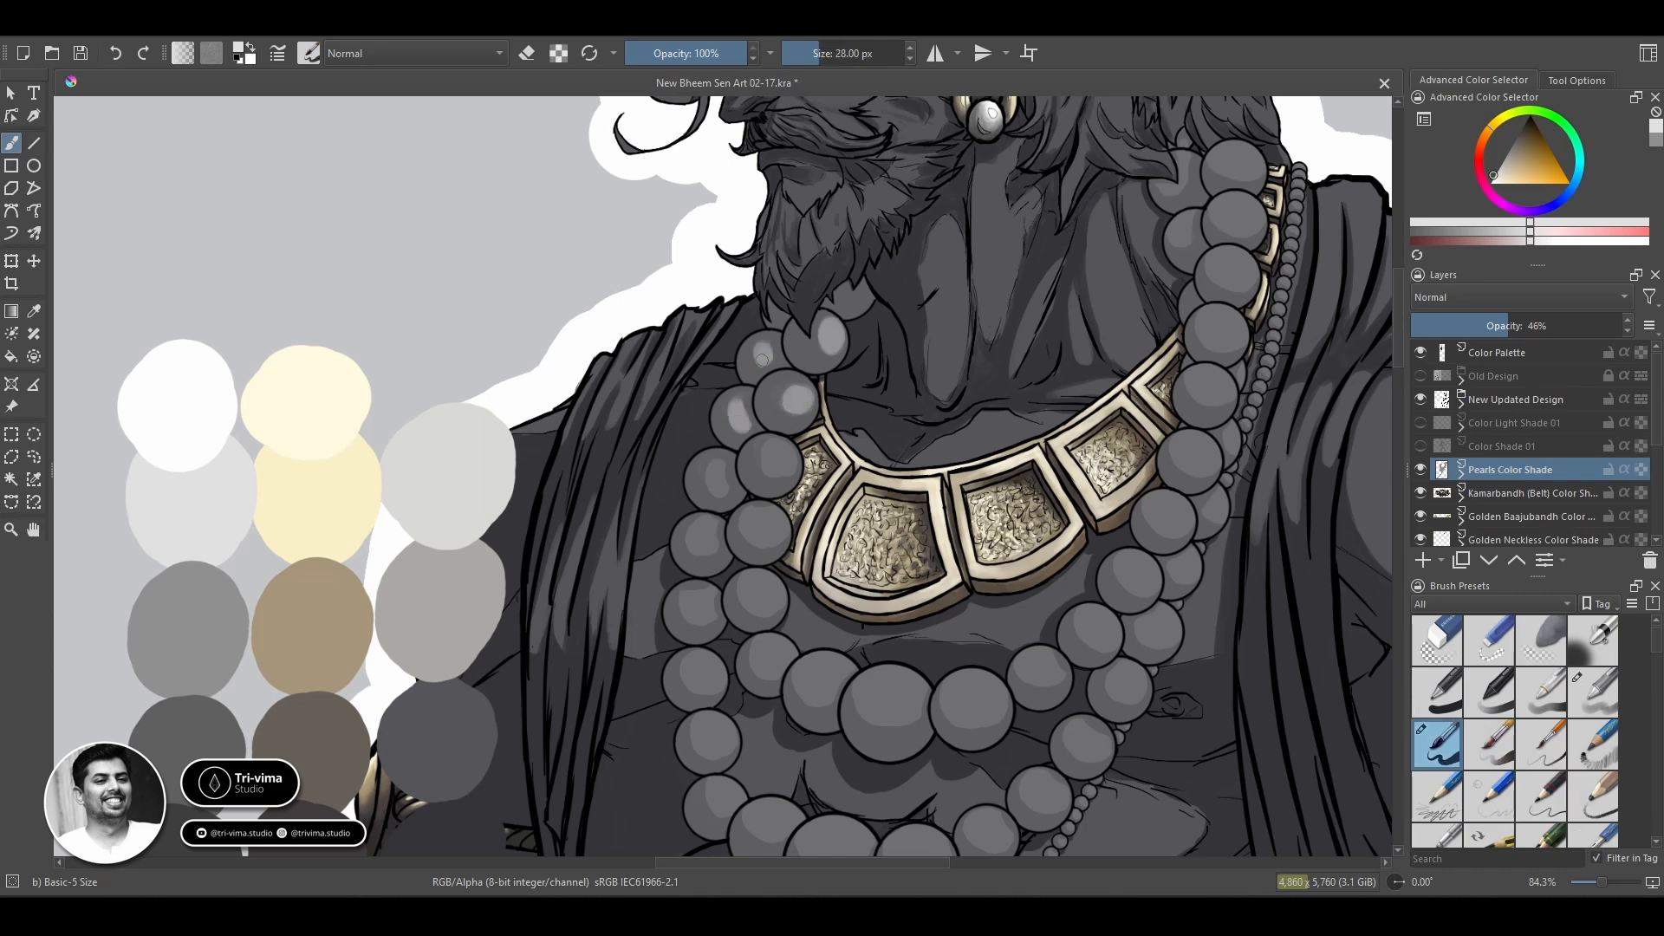
drag(766, 452, 785, 468)
drag(697, 528, 701, 553)
mouse_move(753, 518)
mouse_down()
mouse_move(776, 536)
mouse_move(768, 607)
mouse_up()
drag(688, 600, 697, 613)
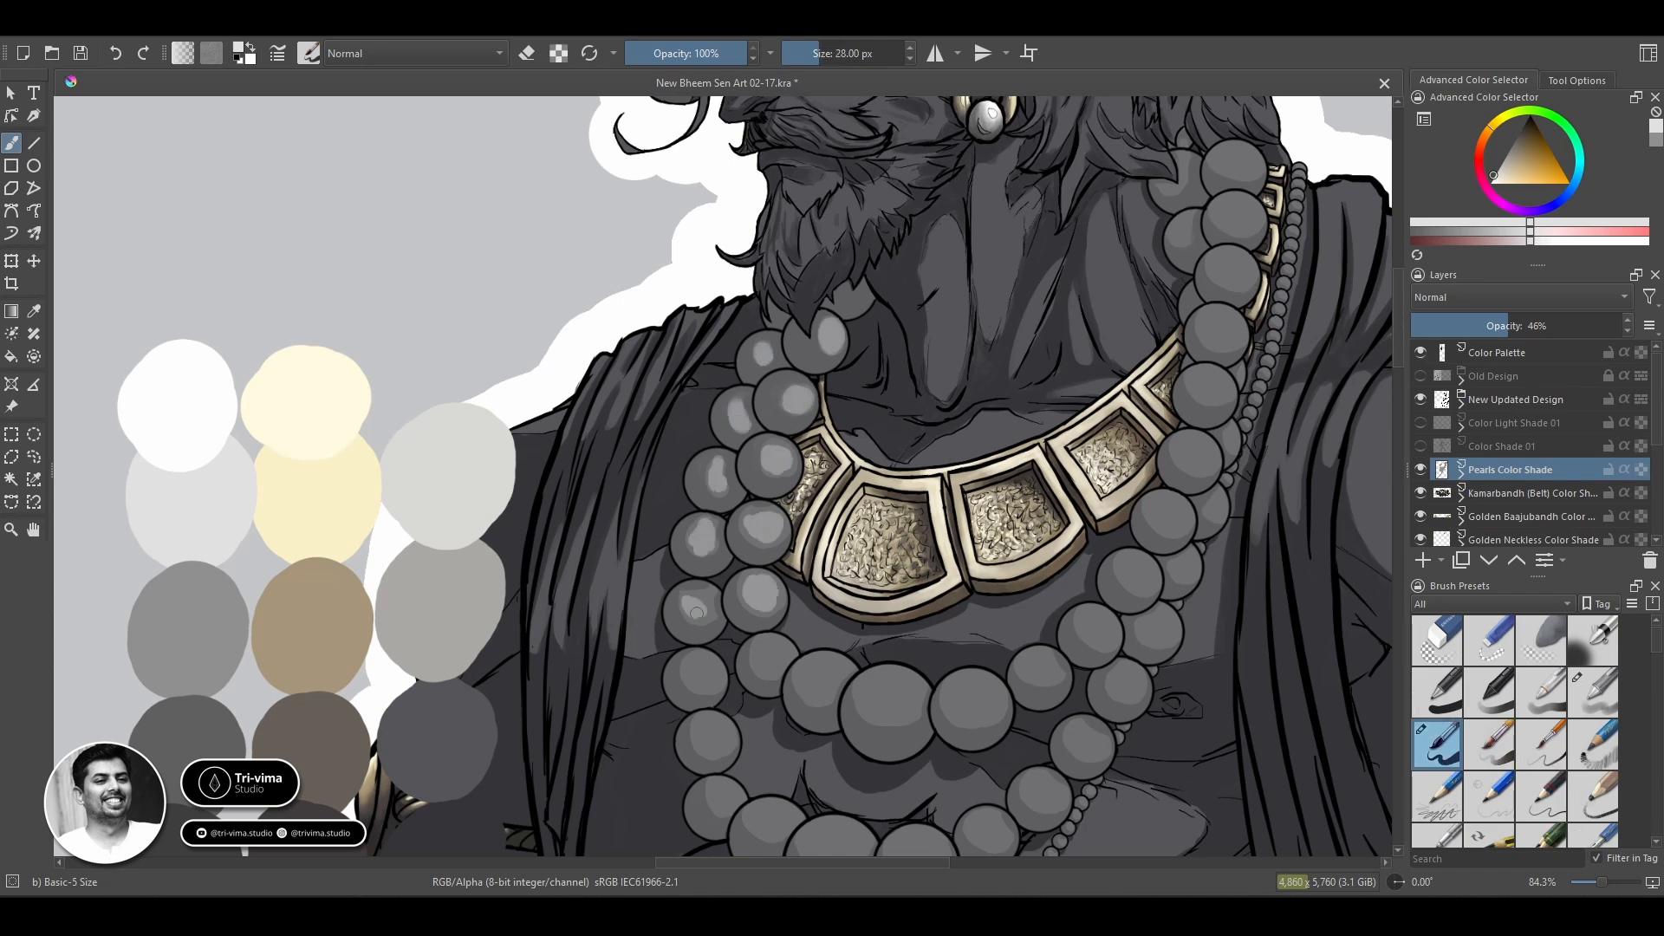
drag(708, 678, 701, 664)
drag(765, 646, 779, 662)
drag(707, 726, 719, 745)
drag(768, 742, 649, 562)
Paint light-grey highlights on the inner strand's lower pearls and up its right side to the shoulder.
key(XF86AudioLowerVolume)
mouse_move(686, 487)
mouse_down()
mouse_move(729, 547)
mouse_move(771, 502)
mouse_move(787, 520)
mouse_move(862, 523)
mouse_move(932, 479)
mouse_up()
mouse_move(963, 452)
mouse_down()
mouse_move(1025, 399)
mouse_move(1063, 322)
mouse_up()
drag(1066, 273, 1084, 279)
mouse_move(1080, 210)
mouse_down()
mouse_move(1106, 198)
mouse_move(1115, 140)
mouse_up()
drag(1106, 147, 758, 483)
drag(753, 424, 773, 413)
drag(709, 387, 715, 371)
mouse_move(698, 338)
mouse_down()
mouse_move(761, 329)
mouse_move(763, 344)
mouse_move(787, 316)
mouse_up()
drag(752, 367, 778, 355)
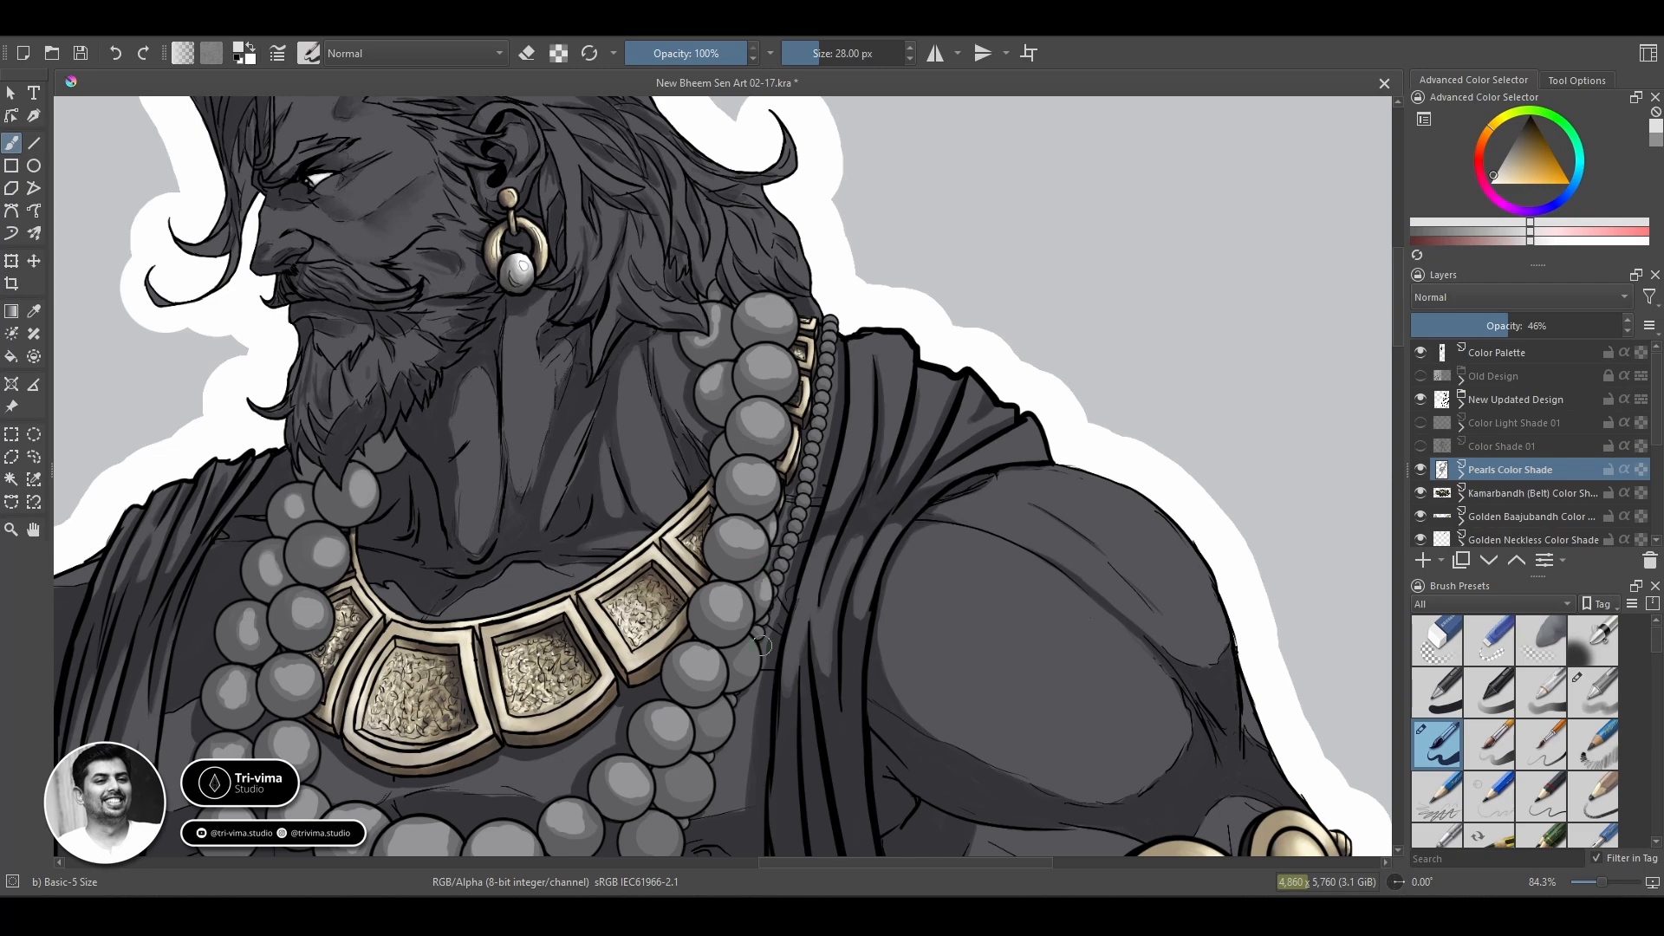
Paint light-grey highlights on the outer strand's pearls down the right side and along its bottom curve.
drag(876, 696, 898, 439)
drag(734, 469, 746, 455)
drag(716, 537, 709, 520)
drag(685, 583, 673, 571)
drag(640, 643, 631, 634)
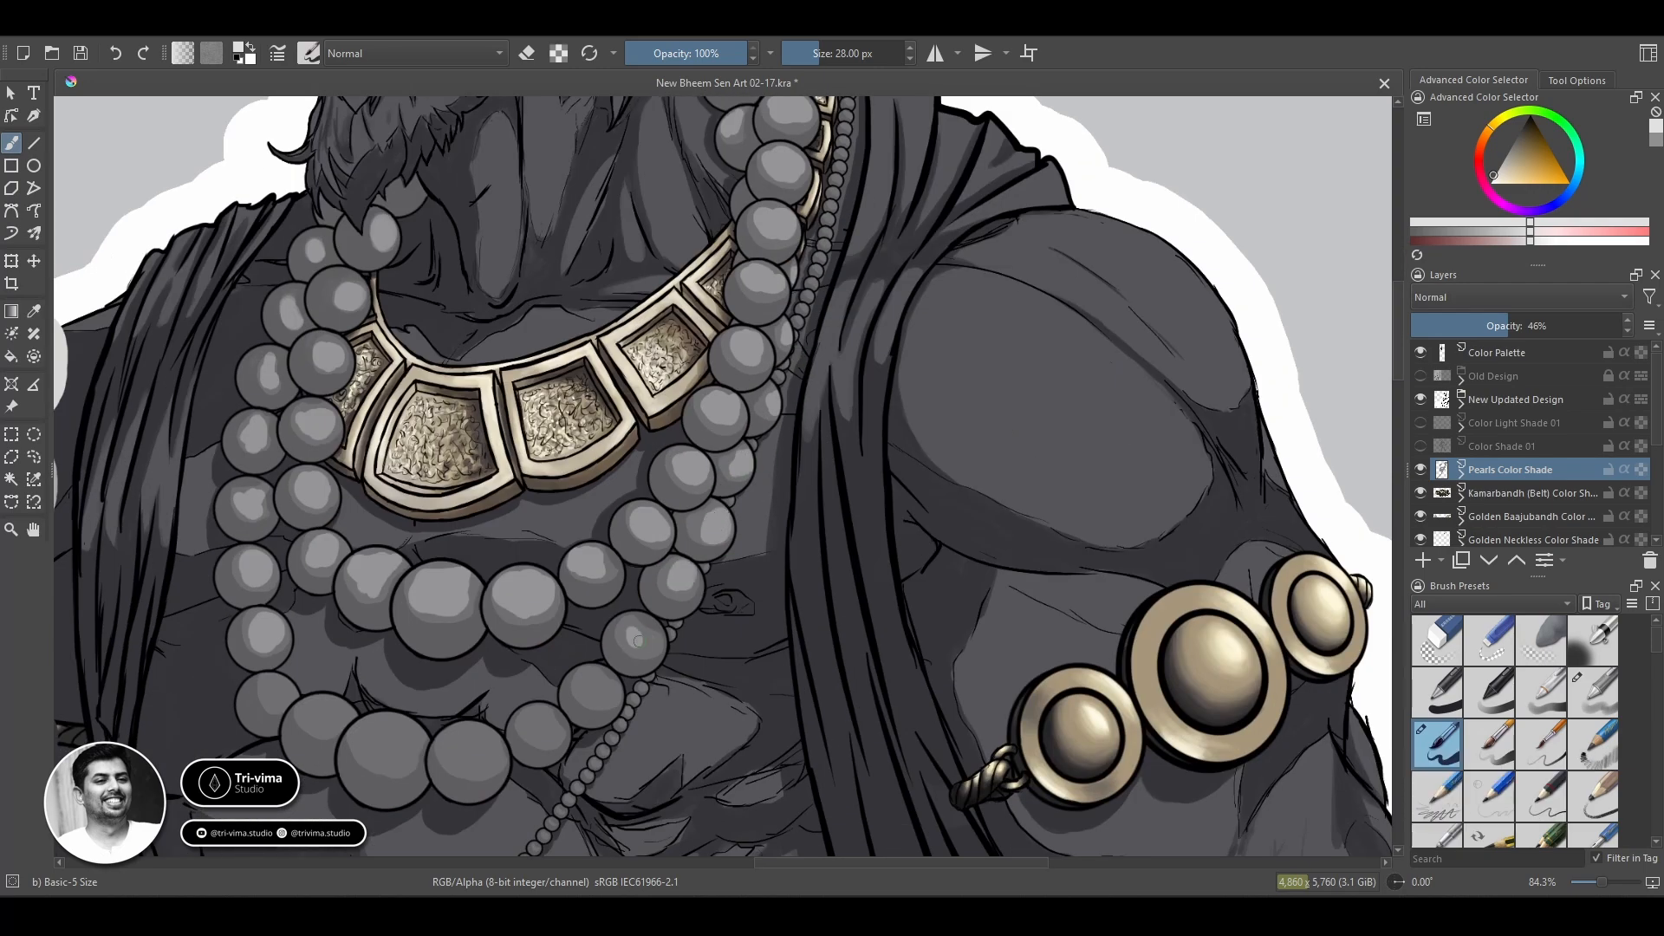
drag(542, 717, 555, 725)
mouse_move(555, 724)
mouse_down()
mouse_move(687, 529)
mouse_move(619, 563)
mouse_up()
mouse_move(541, 546)
mouse_down()
mouse_move(529, 559)
mouse_move(448, 518)
mouse_up()
drag(422, 499, 405, 487)
Reduce the brush to 14 px and paint highlights on the topmost small beads of the thin chain at the shoulder.
drag(793, 650, 851, 483)
drag(936, 148, 641, 806)
key(z)
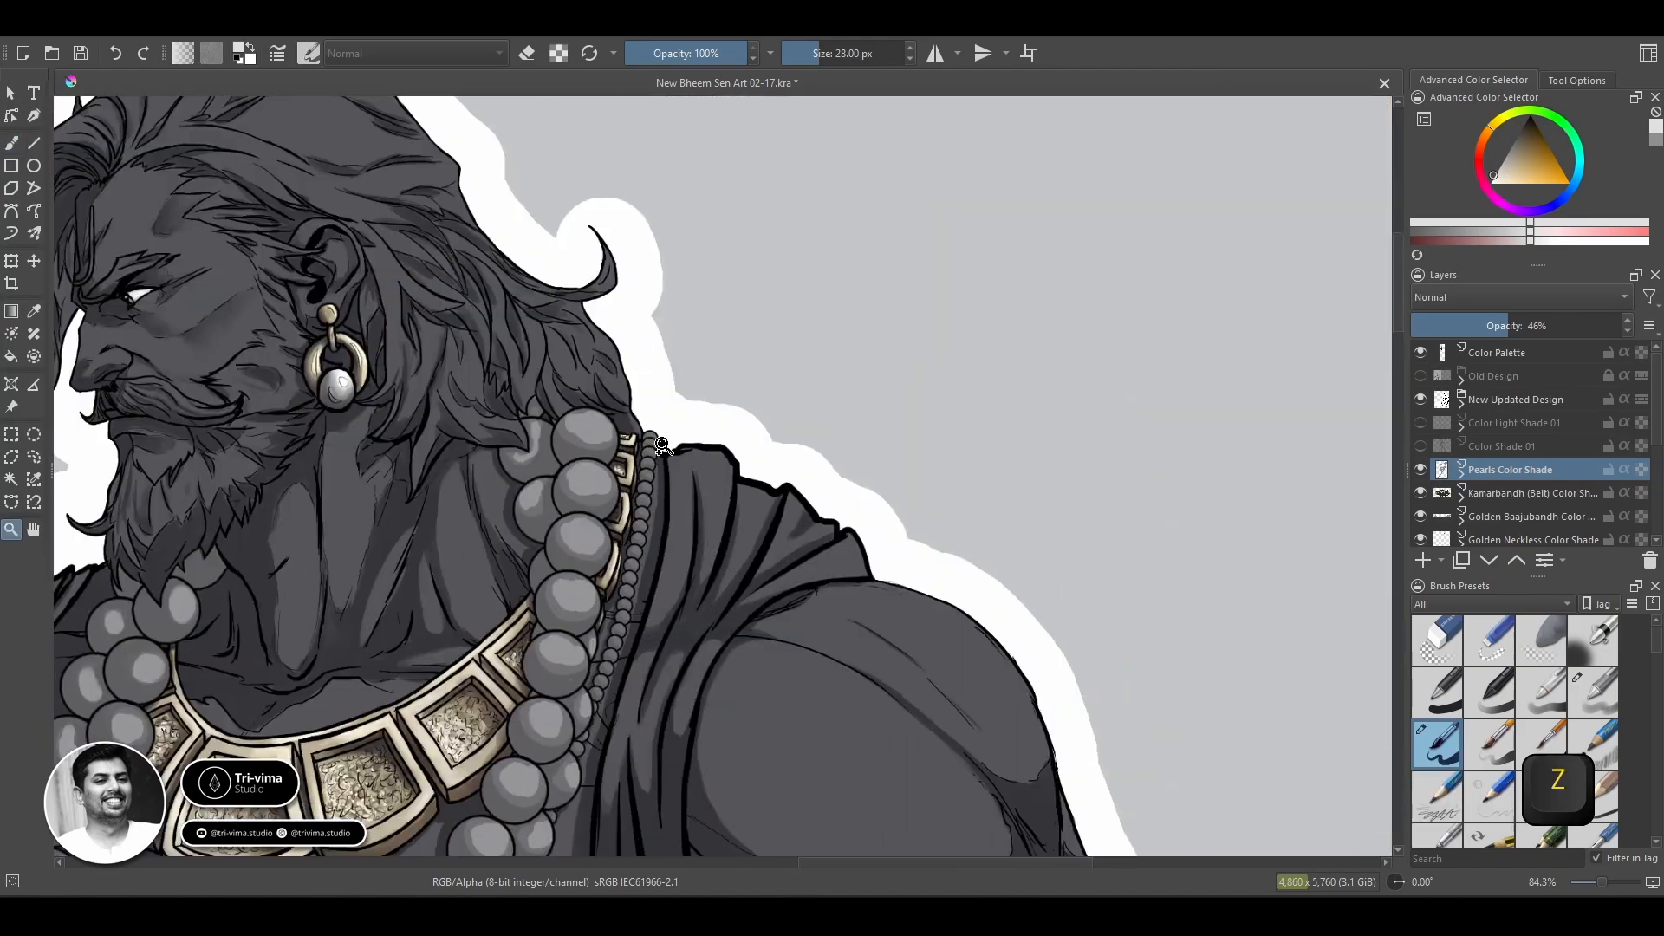
key(bracketleft)
key(bracketleft)
key(bracketleft)
key(bracketleft)
key(bracketleft)
key(bracketleft)
key(bracketleft)
key(bracketleft)
mouse_move(602, 346)
mouse_down()
mouse_move(735, 533)
mouse_move(657, 520)
mouse_move(655, 561)
mouse_up()
drag(637, 592, 647, 645)
drag(629, 686, 634, 744)
drag(694, 672, 736, 404)
drag(663, 520, 673, 531)
drag(649, 569, 657, 631)
drag(632, 668, 646, 681)
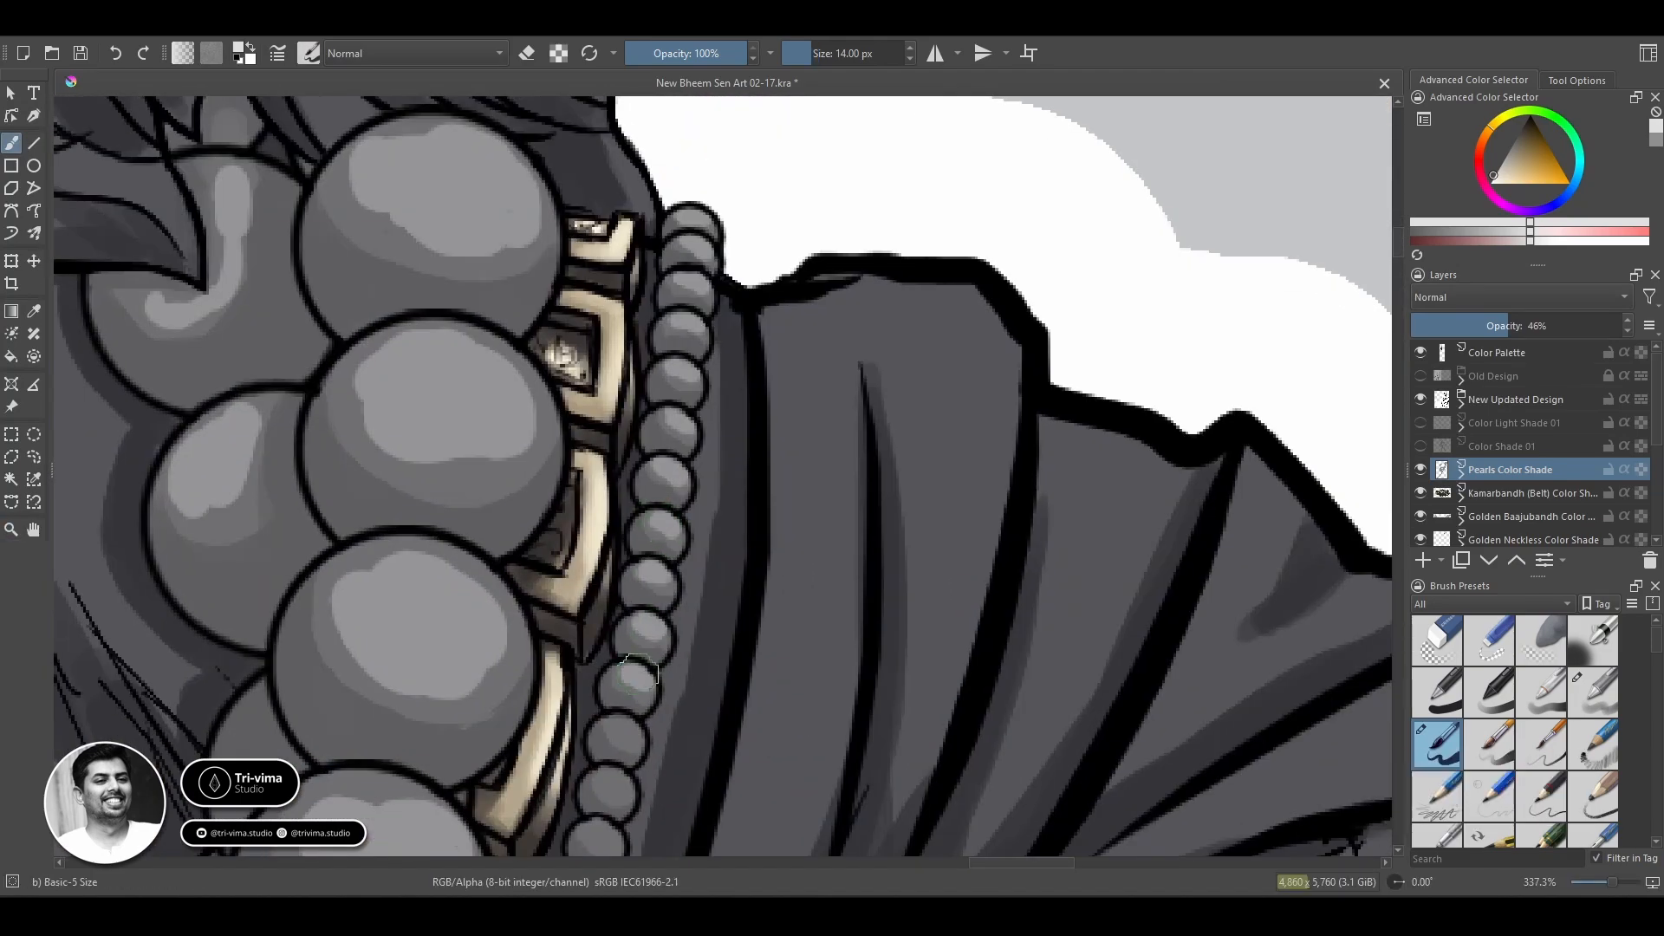
Continue the small light-grey highlights on the thin chain's beads from the shoulder down behind the large pearls.
drag(628, 737, 760, 440)
drag(749, 430, 761, 440)
drag(730, 533, 741, 544)
drag(722, 585, 735, 595)
drag(680, 736, 717, 476)
drag(729, 431, 726, 498)
drag(698, 534, 709, 546)
mouse_move(683, 579)
mouse_down()
mouse_move(695, 590)
mouse_move(671, 644)
mouse_up()
drag(644, 685, 656, 694)
drag(691, 765, 806, 317)
drag(635, 741, 747, 312)
drag(554, 762, 806, 173)
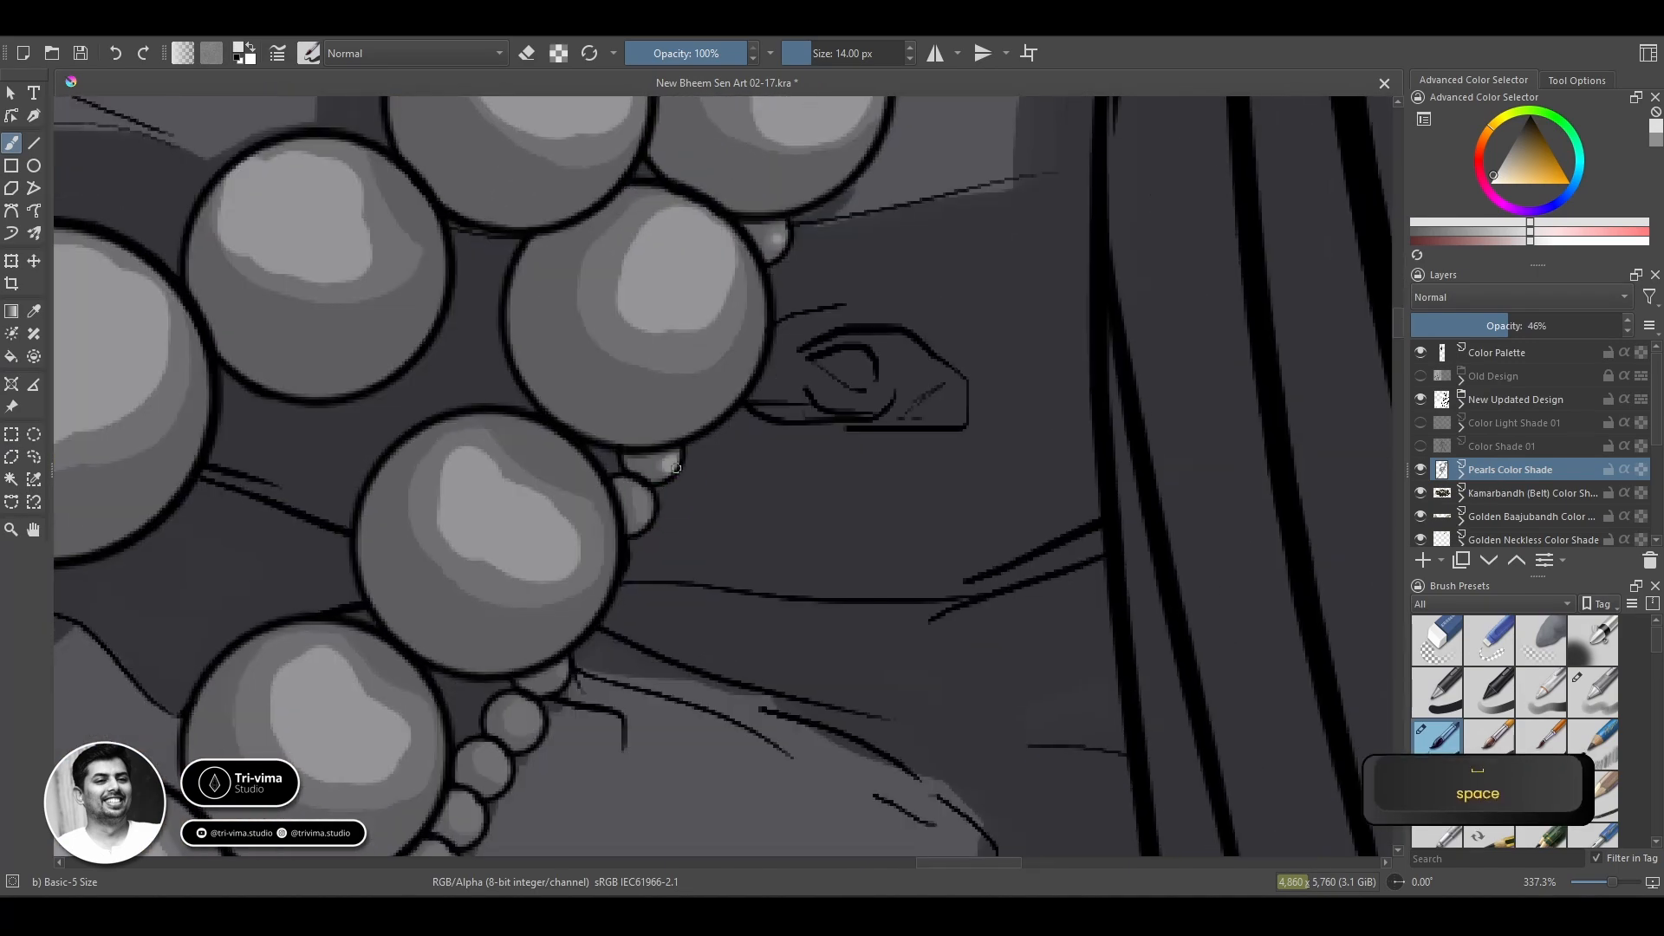
Add light-grey highlights to the thin chain's beads where it emerges below the large pearls and crosses the chest.
drag(599, 642, 700, 442)
drag(621, 476, 597, 534)
drag(566, 573, 736, 347)
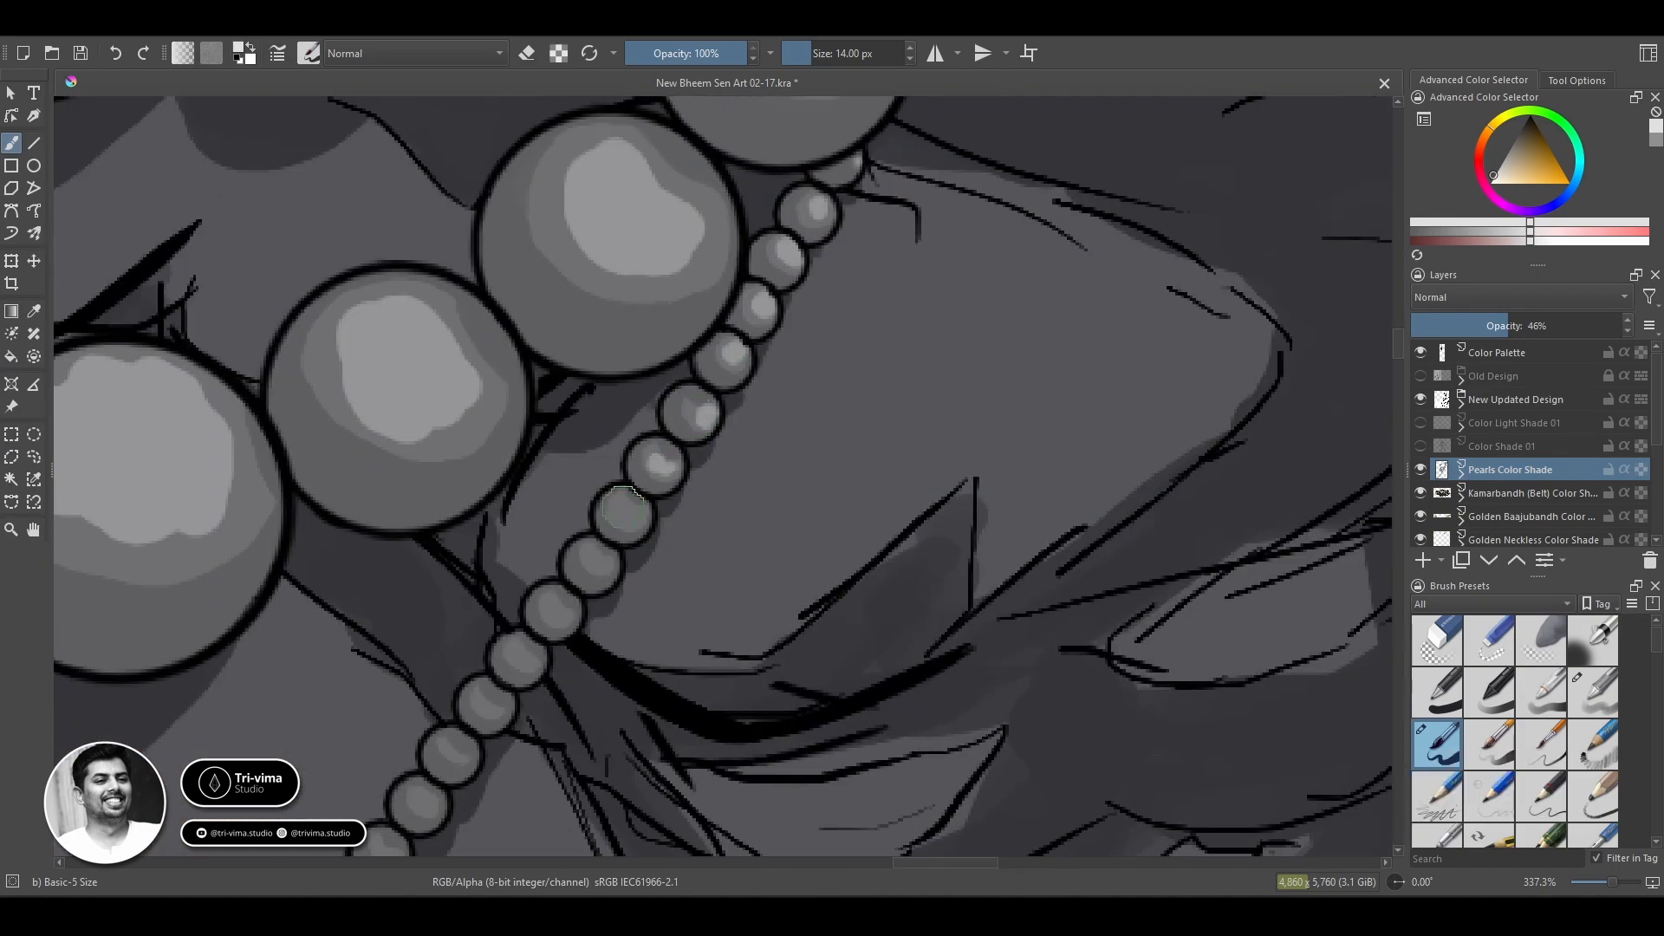
drag(619, 501, 628, 513)
drag(588, 553, 597, 564)
drag(551, 599, 559, 611)
drag(514, 673, 696, 395)
drag(592, 526, 600, 536)
drag(600, 536, 747, 314)
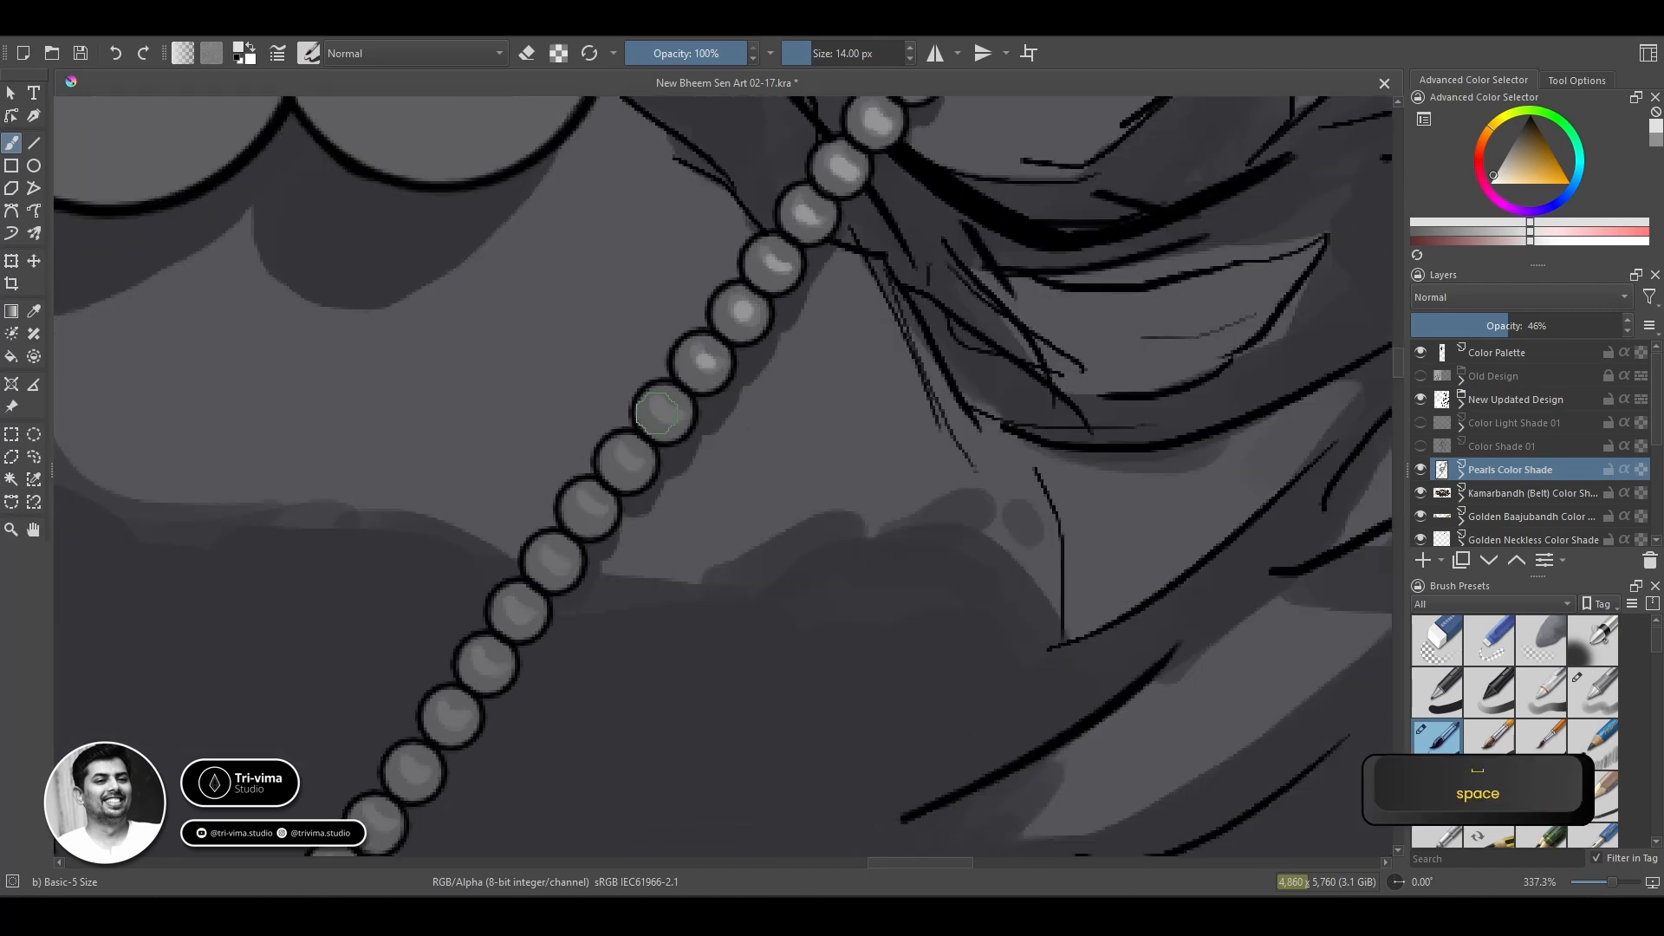
Add light-grey highlights to the thin chain's beads running down the abdomen to the belt ornament.
drag(486, 657, 493, 668)
drag(468, 702, 633, 440)
drag(573, 504, 584, 514)
drag(536, 555, 548, 566)
mouse_move(496, 603)
mouse_down()
mouse_move(506, 614)
mouse_move(469, 666)
mouse_up()
drag(477, 667, 629, 439)
mouse_move(451, 619)
mouse_down()
mouse_move(462, 630)
mouse_move(628, 468)
mouse_up()
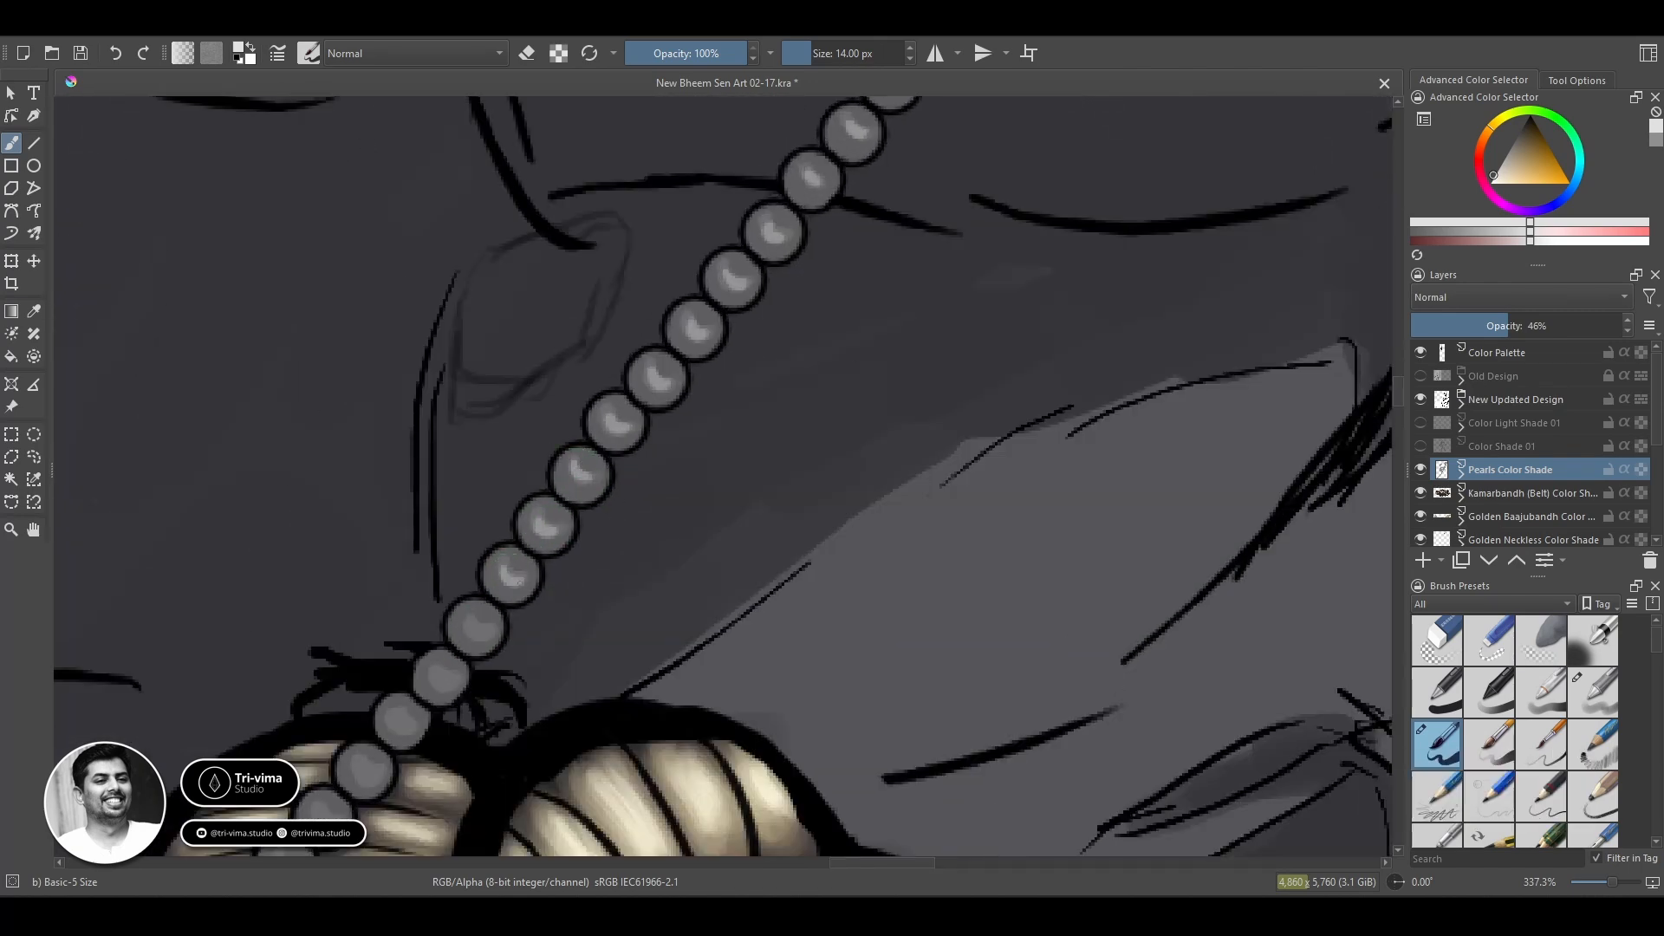
drag(398, 715, 408, 725)
Add light-grey highlights to the thin chain's beads crossing the golden belt ornament and chain links.
mouse_move(339, 795)
mouse_down()
mouse_move(624, 387)
mouse_move(657, 367)
mouse_up()
mouse_move(605, 402)
mouse_down()
mouse_move(614, 413)
mouse_move(577, 460)
mouse_up()
mouse_move(521, 491)
mouse_down()
mouse_move(531, 502)
mouse_move(488, 548)
mouse_up()
mouse_move(440, 576)
mouse_down()
mouse_move(449, 587)
mouse_move(627, 468)
mouse_up()
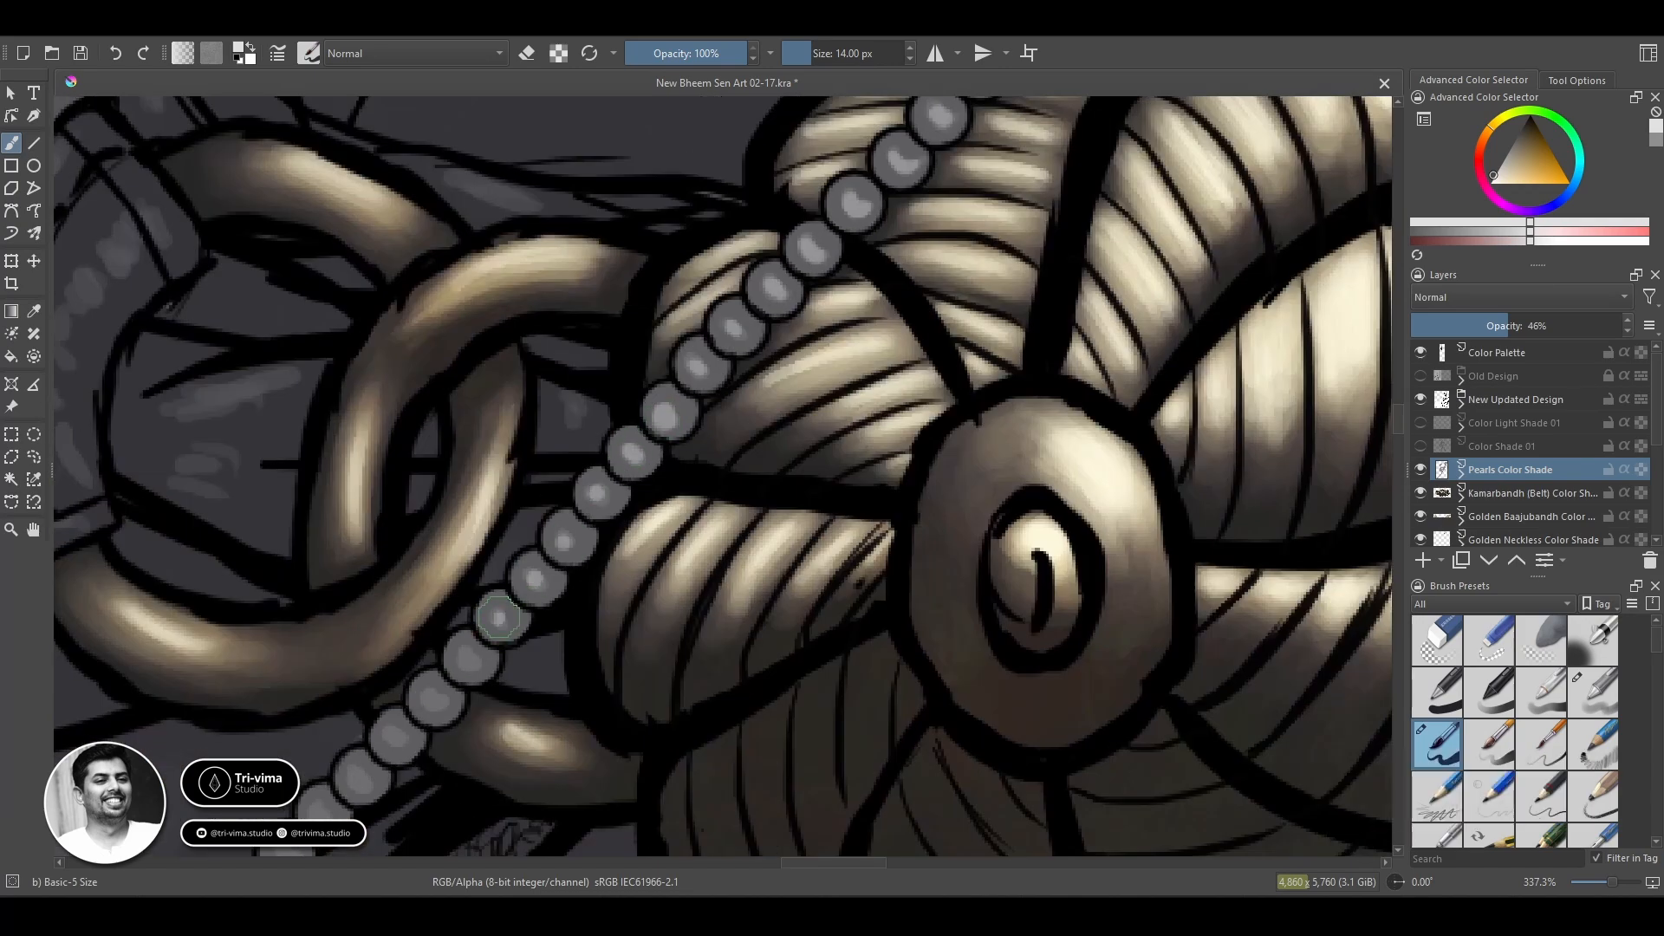
drag(467, 654, 439, 703)
drag(392, 733, 641, 429)
drag(637, 431, 644, 439)
drag(595, 466, 569, 513)
drag(525, 547, 533, 556)
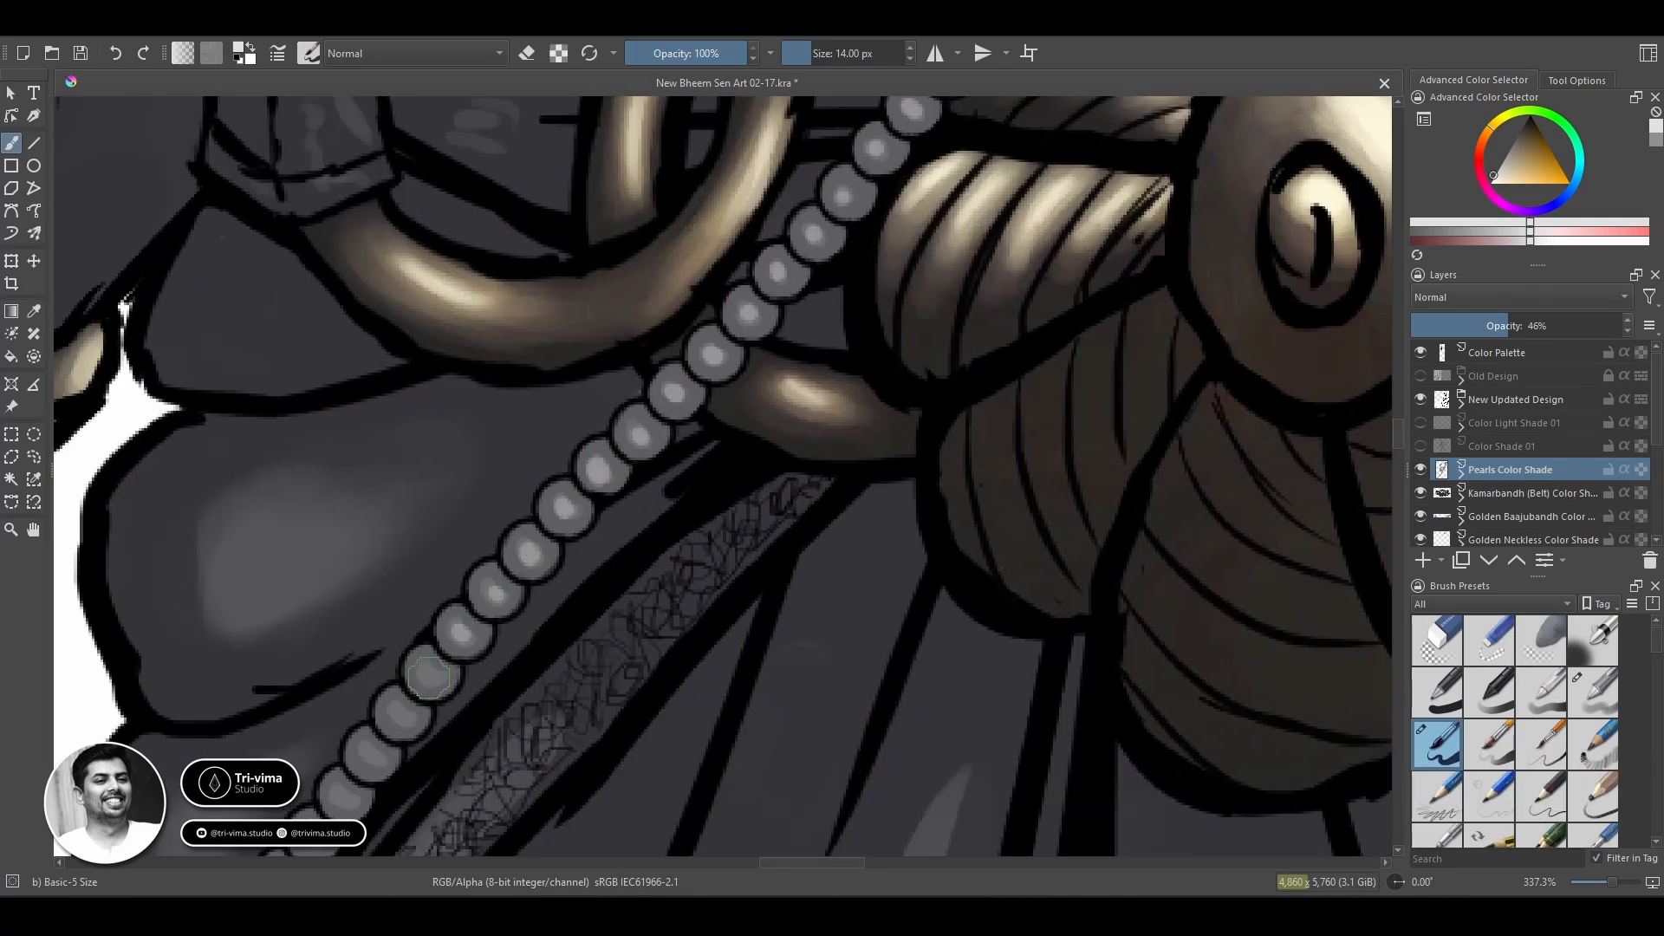
Highlight the remaining beads of the thin chain below the belt down to its end at the hip.
drag(426, 672, 434, 681)
drag(397, 721, 603, 465)
drag(604, 454, 611, 462)
drag(573, 495, 552, 545)
drag(514, 577, 522, 585)
drag(484, 616, 491, 625)
drag(452, 660, 460, 668)
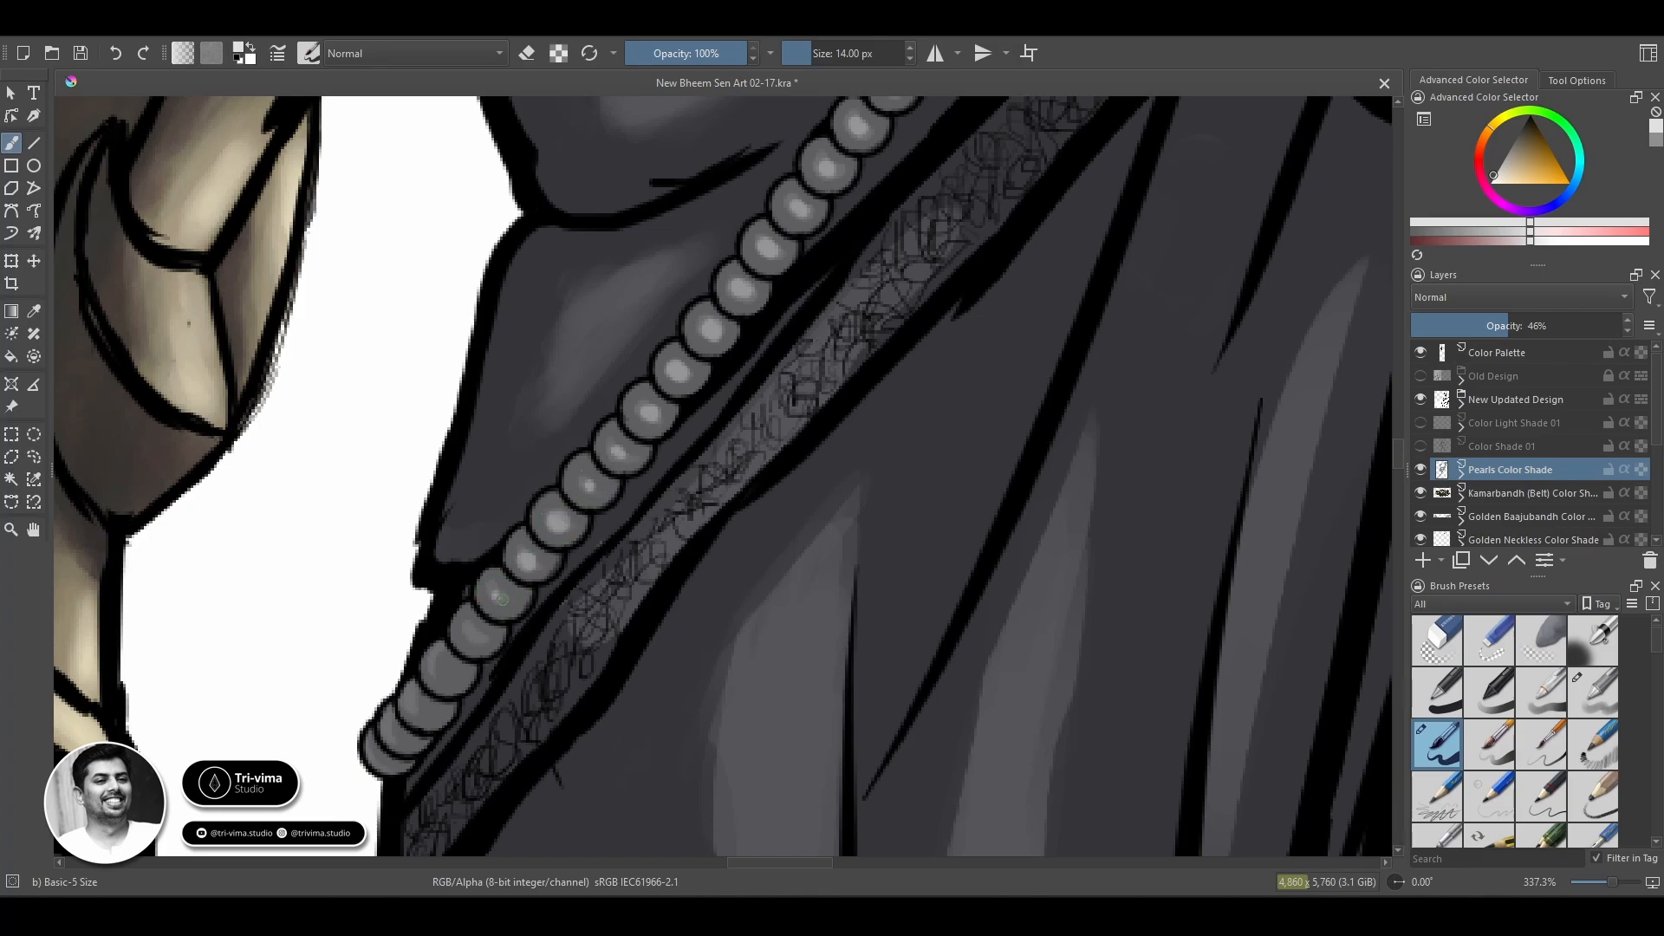
drag(1075, 225, 1084, 446)
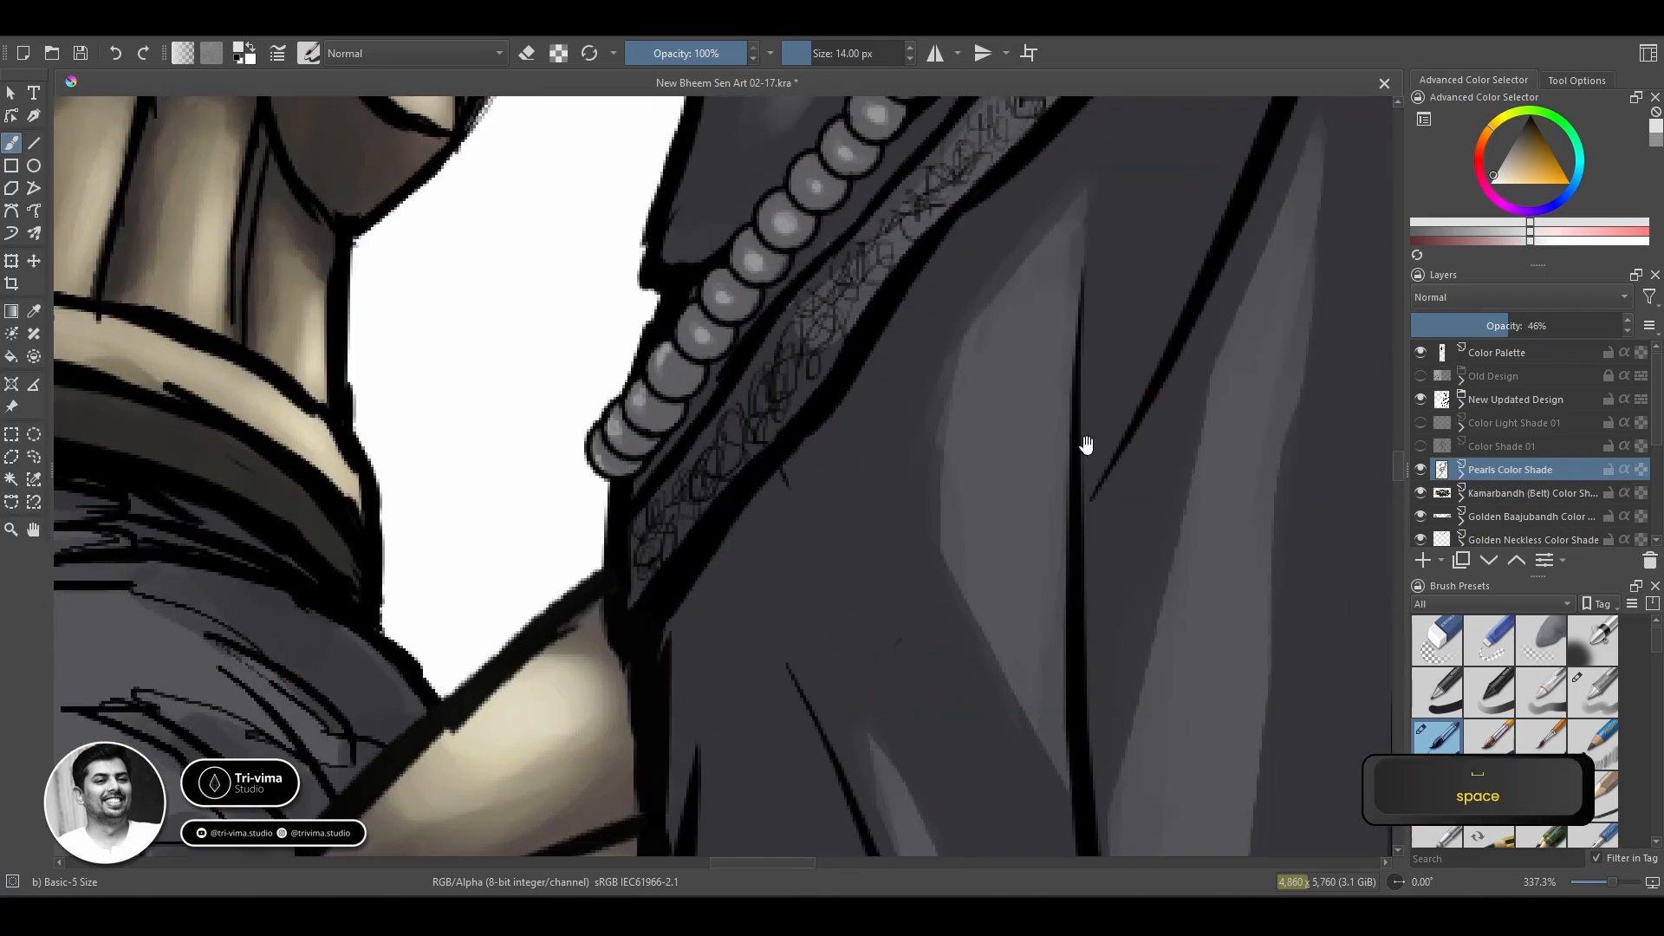
Restore the Pearls Color Shade layer's opacity to 100%.
drag(1510, 326, 1625, 326)
drag(693, 260, 557, 777)
key(z)
drag(400, 379, 745, 498)
drag(780, 347, 379, 696)
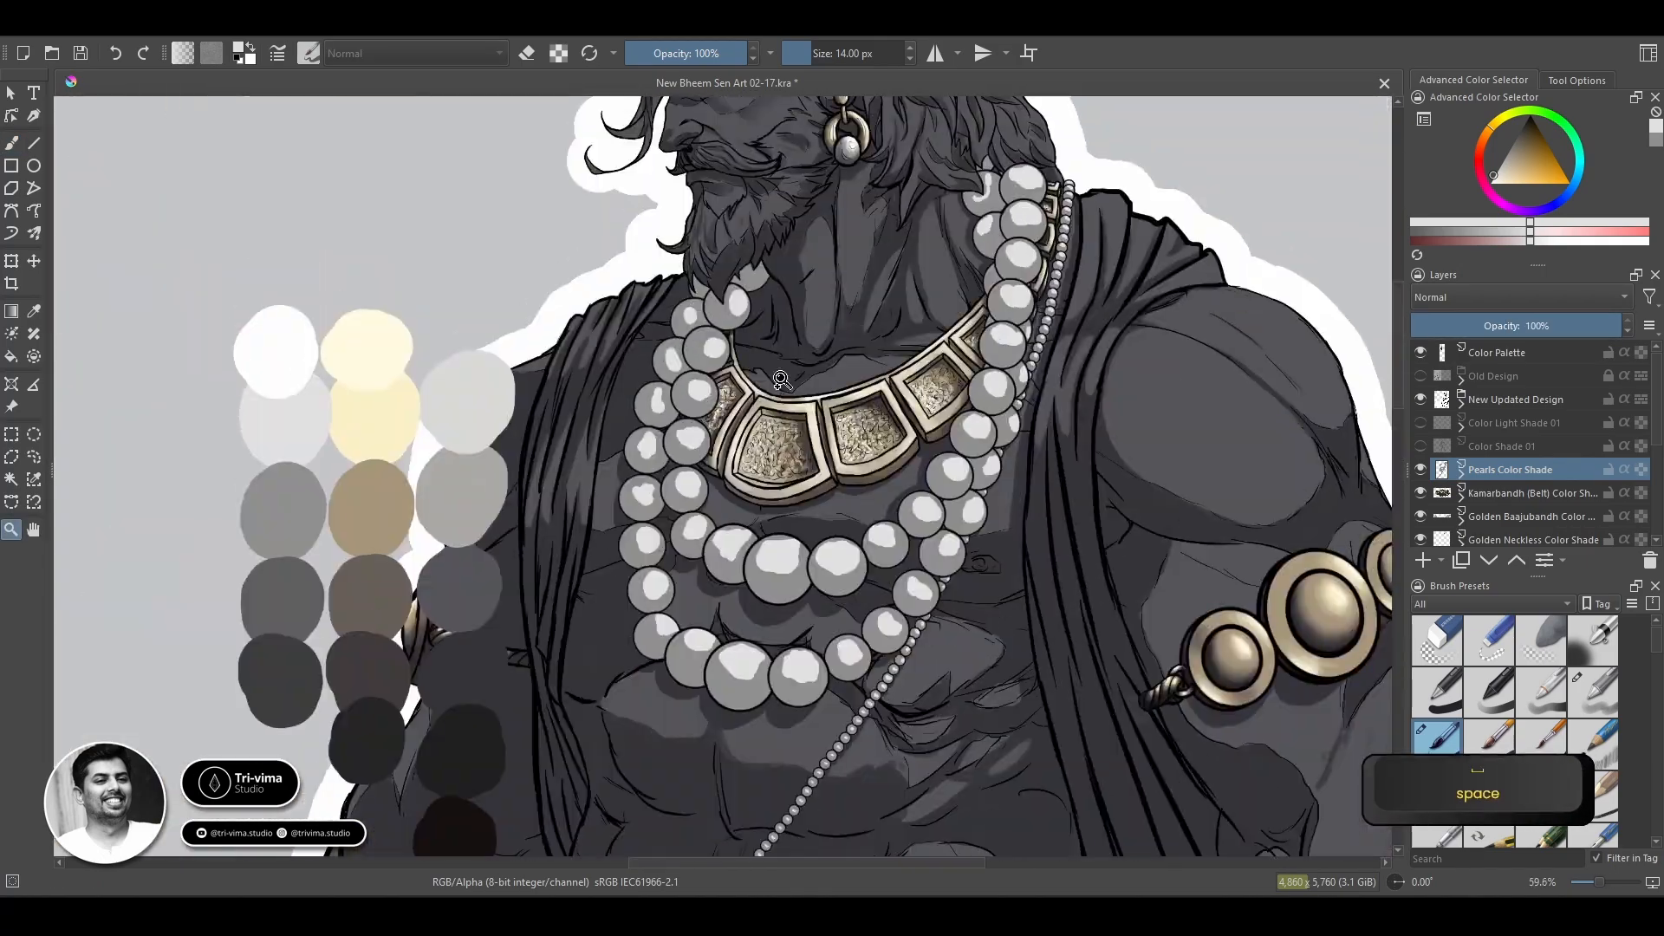
Move the colour palette swatches up and closer to the figure's shoulder and pearls.
drag(523, 197, 598, 197)
key(t)
drag(412, 587, 498, 338)
mouse_move(915, 488)
mouse_down()
mouse_move(885, 531)
mouse_move(932, 531)
mouse_up()
key(z)
drag(931, 531, 1084, 706)
Lock the Color Palette layer, then select the Pearls Color Shade layer and save the document.
click(1609, 353)
click(1510, 470)
key(ctrl+s)
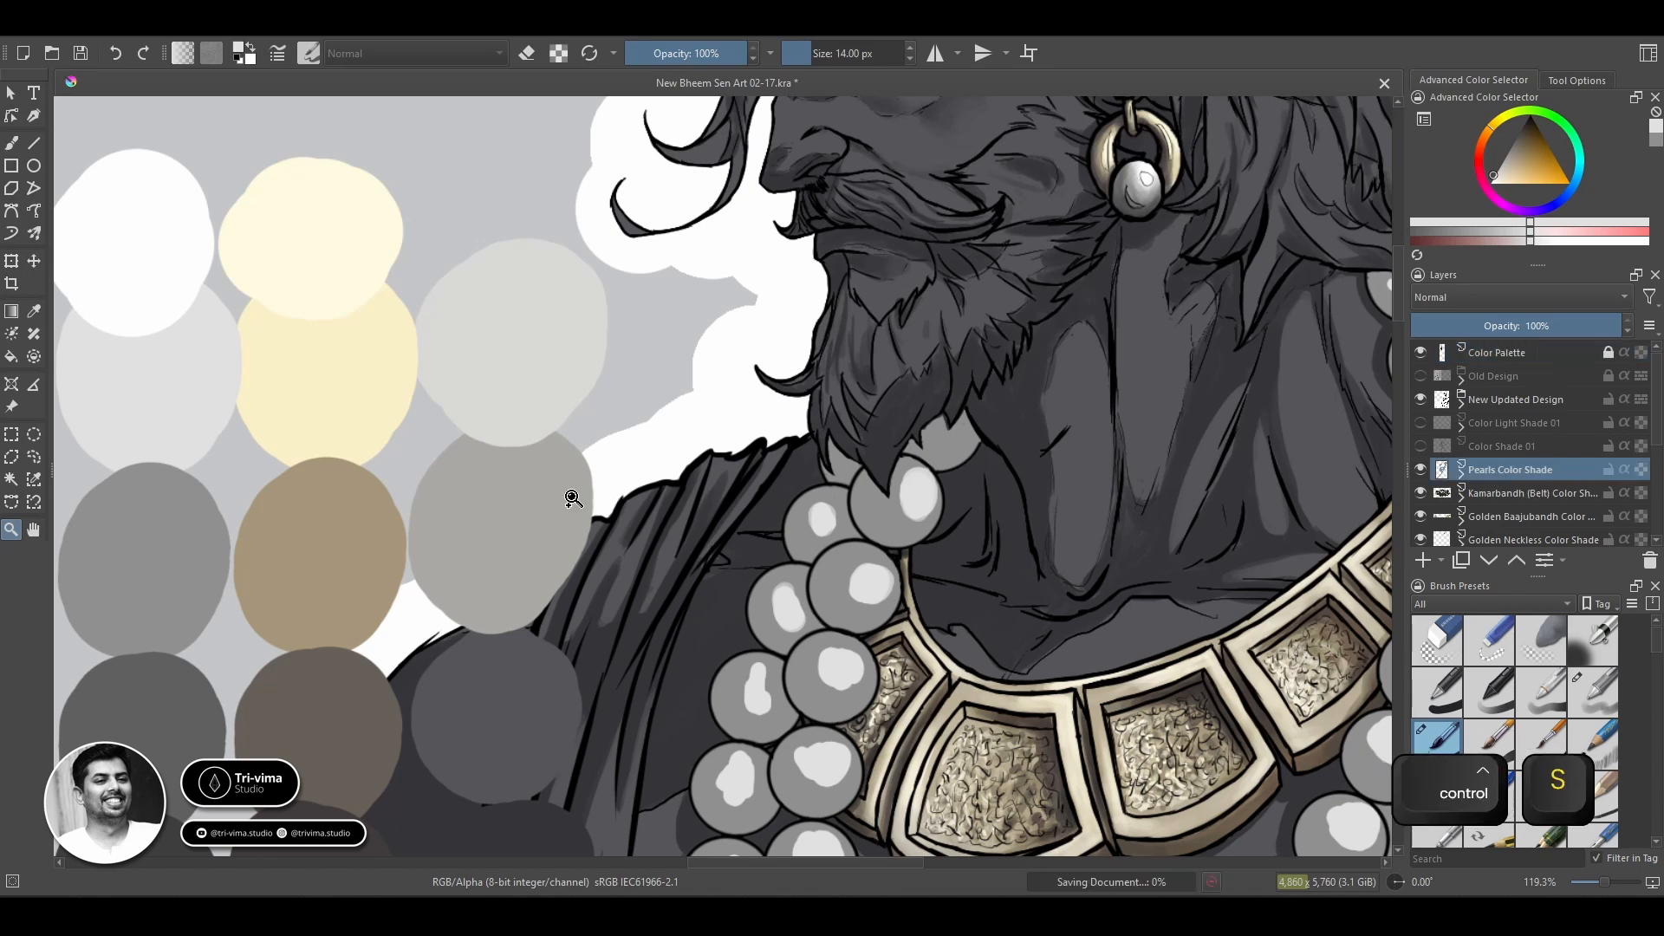
Blend the highlights of the two pearls just below the beard with Basic-4 Flow Opacity at 18% opacity, using 20 px and 16 px.
key(b)
click(1593, 693)
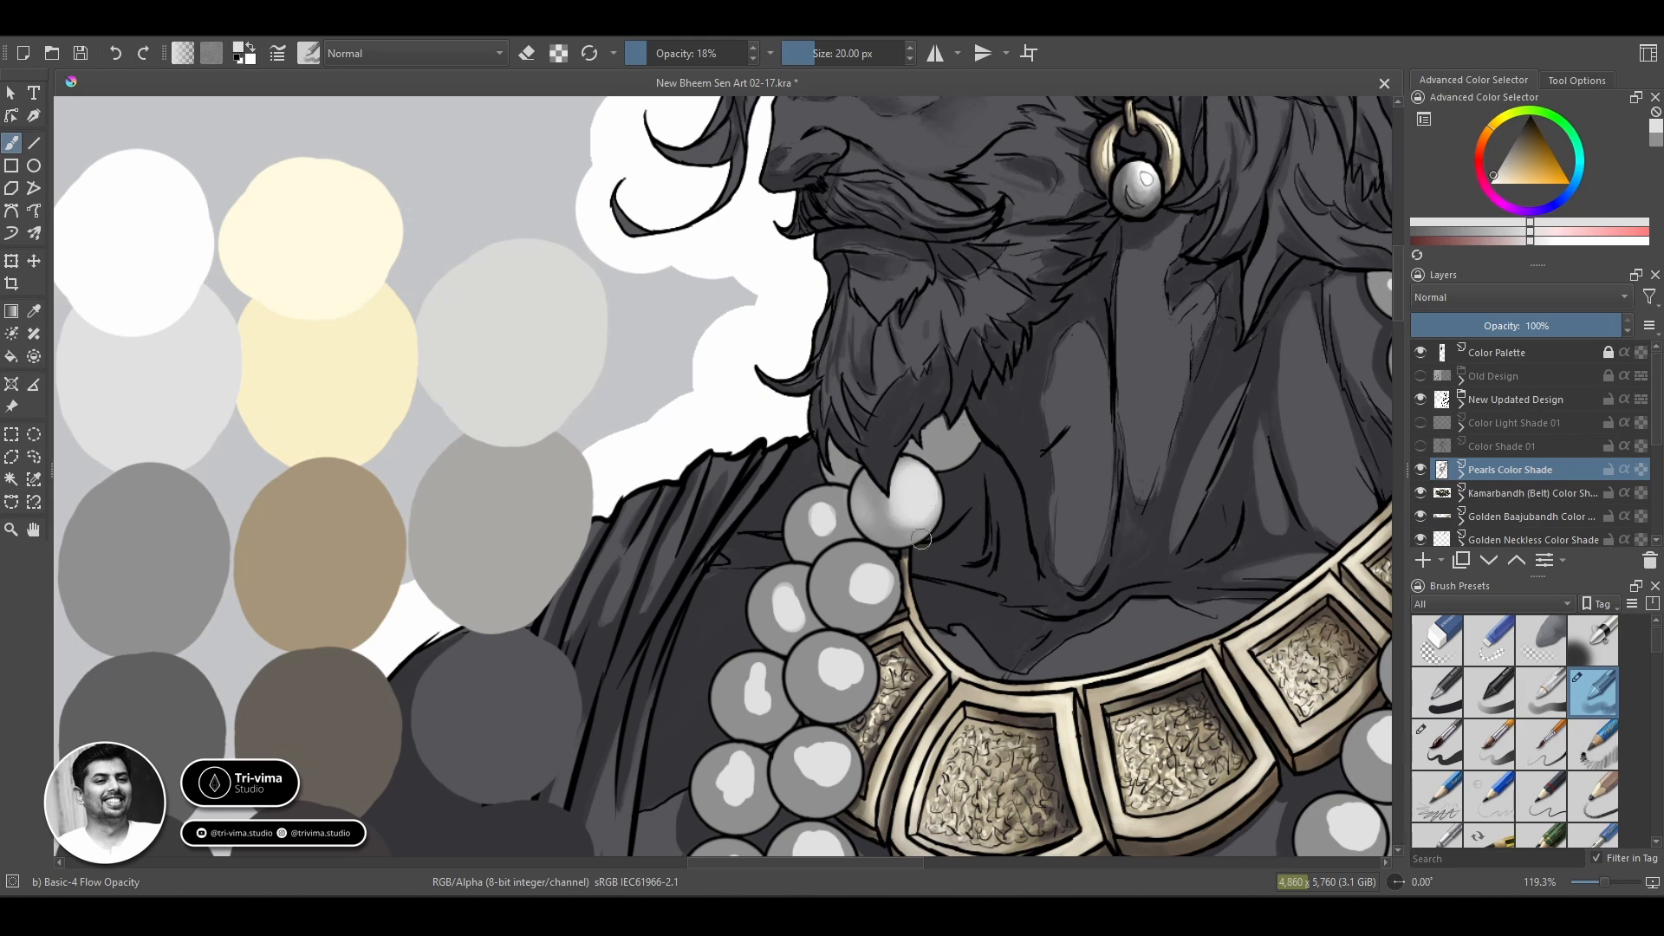
drag(878, 497, 811, 523)
key(bracketleft)
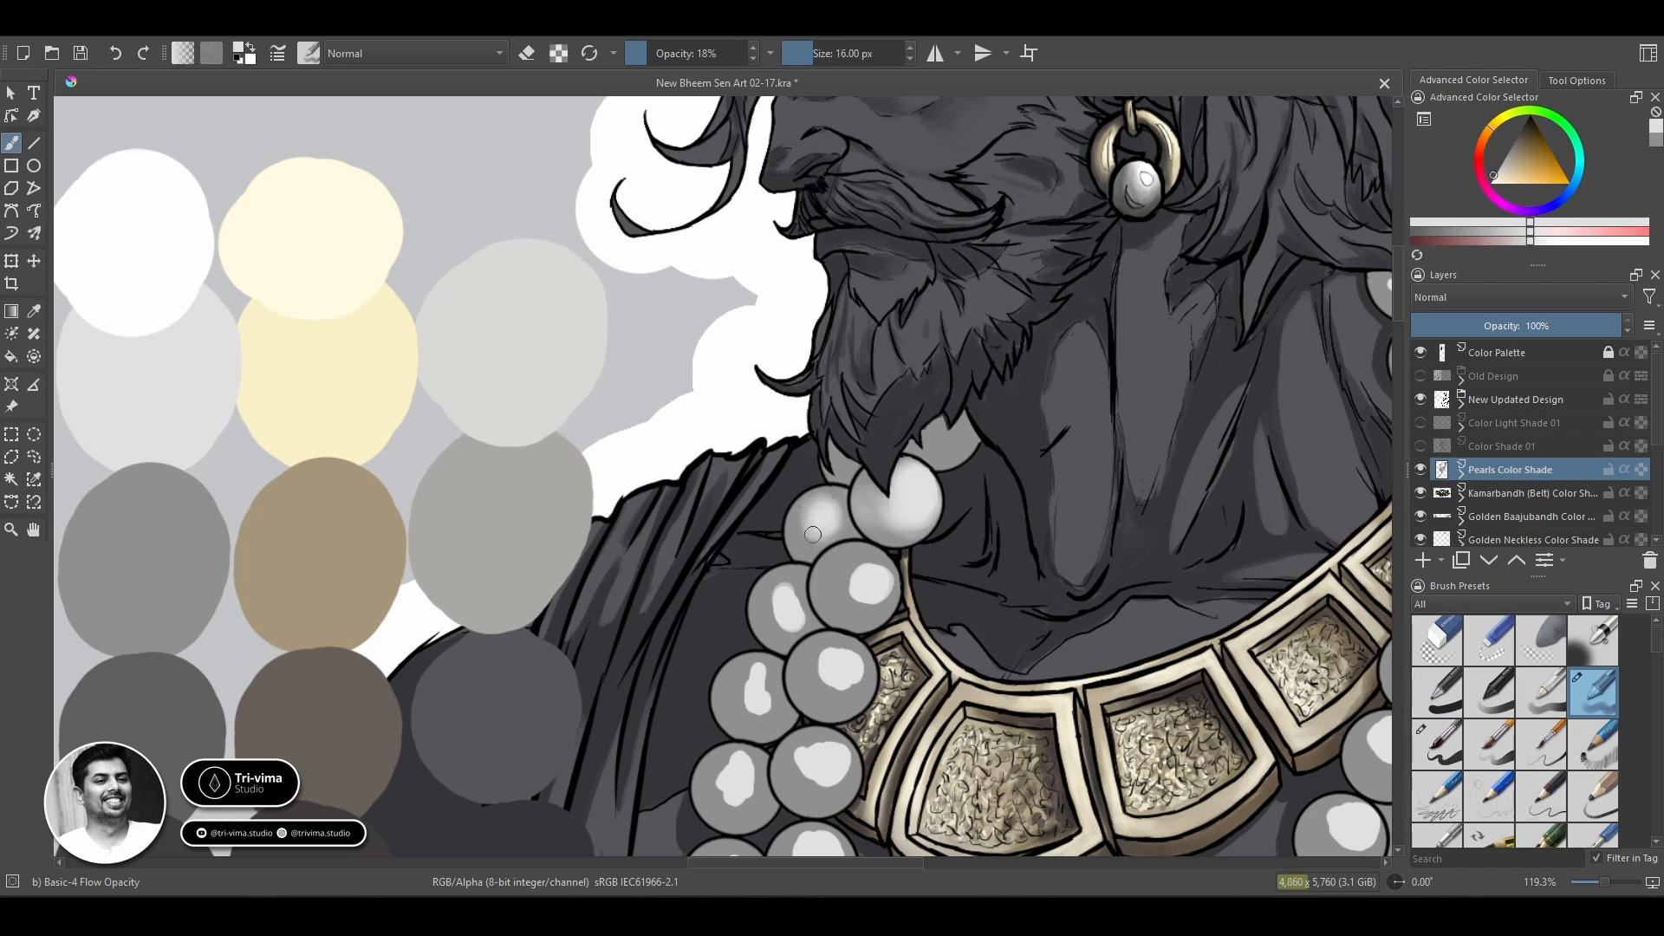
Raise the brush opacity to 23% and blend the highlight of the third pearl down the outer strand.
click(652, 54)
ctrl+click(776, 624)
mouse_move(784, 581)
mouse_down()
mouse_move(784, 631)
mouse_move(782, 599)
mouse_up()
ctrl+click(834, 666)
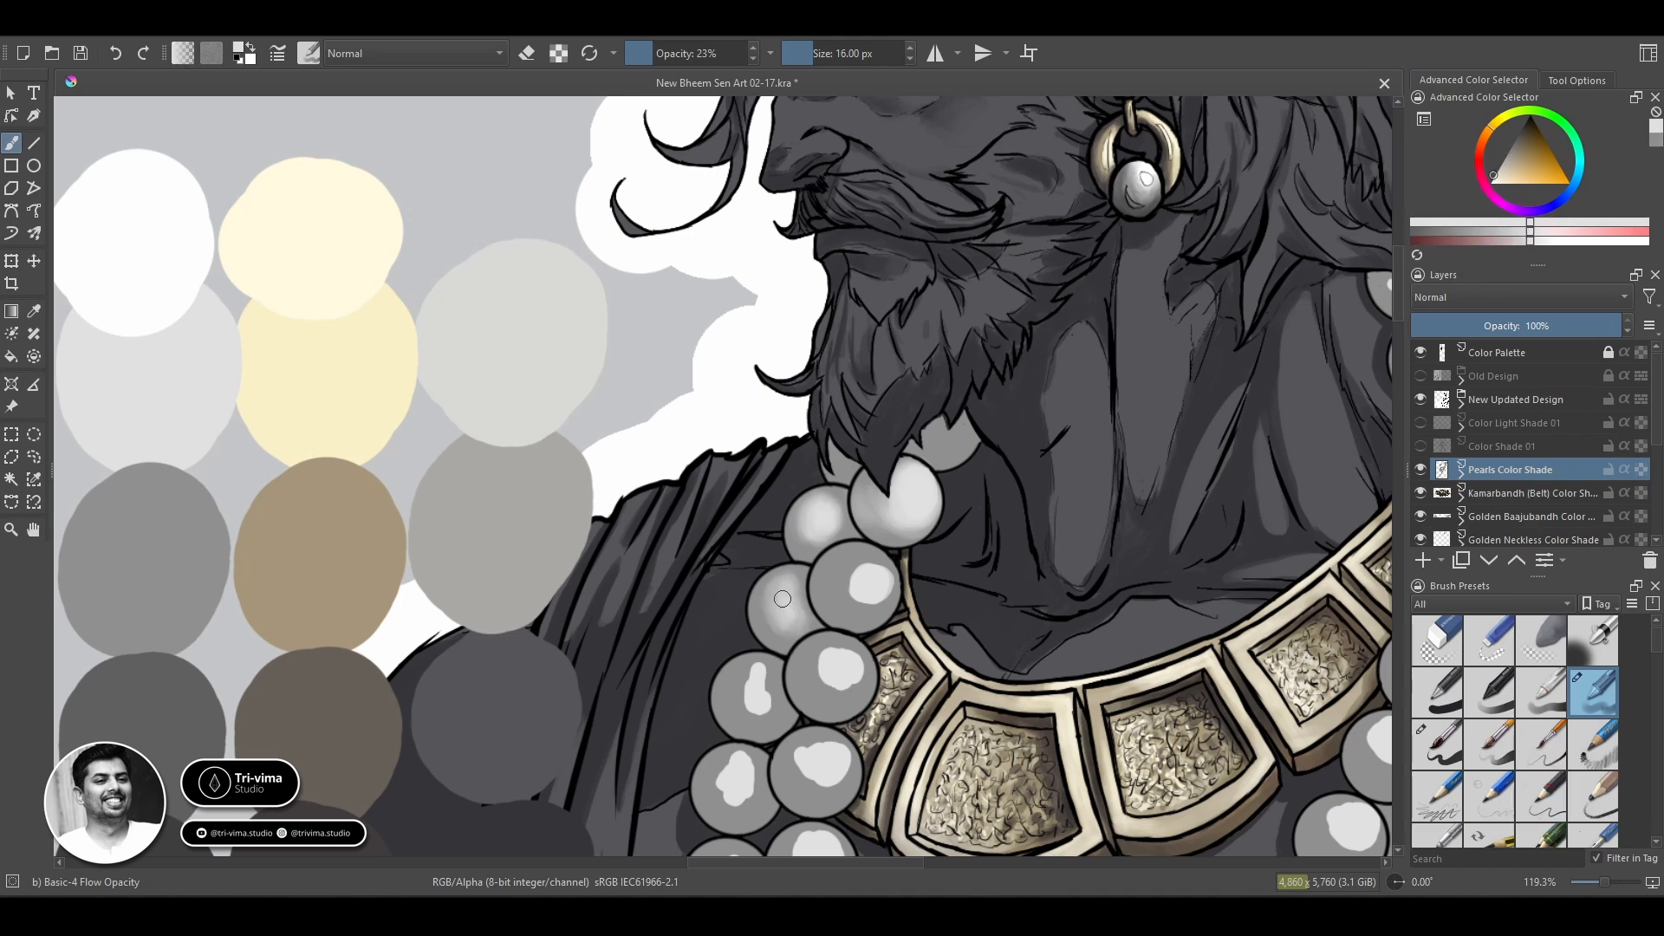
Refine the mid-grey shading on the pearl below the beard and blend the next outer-strand pearl at 14 px.
ctrl+click(857, 491)
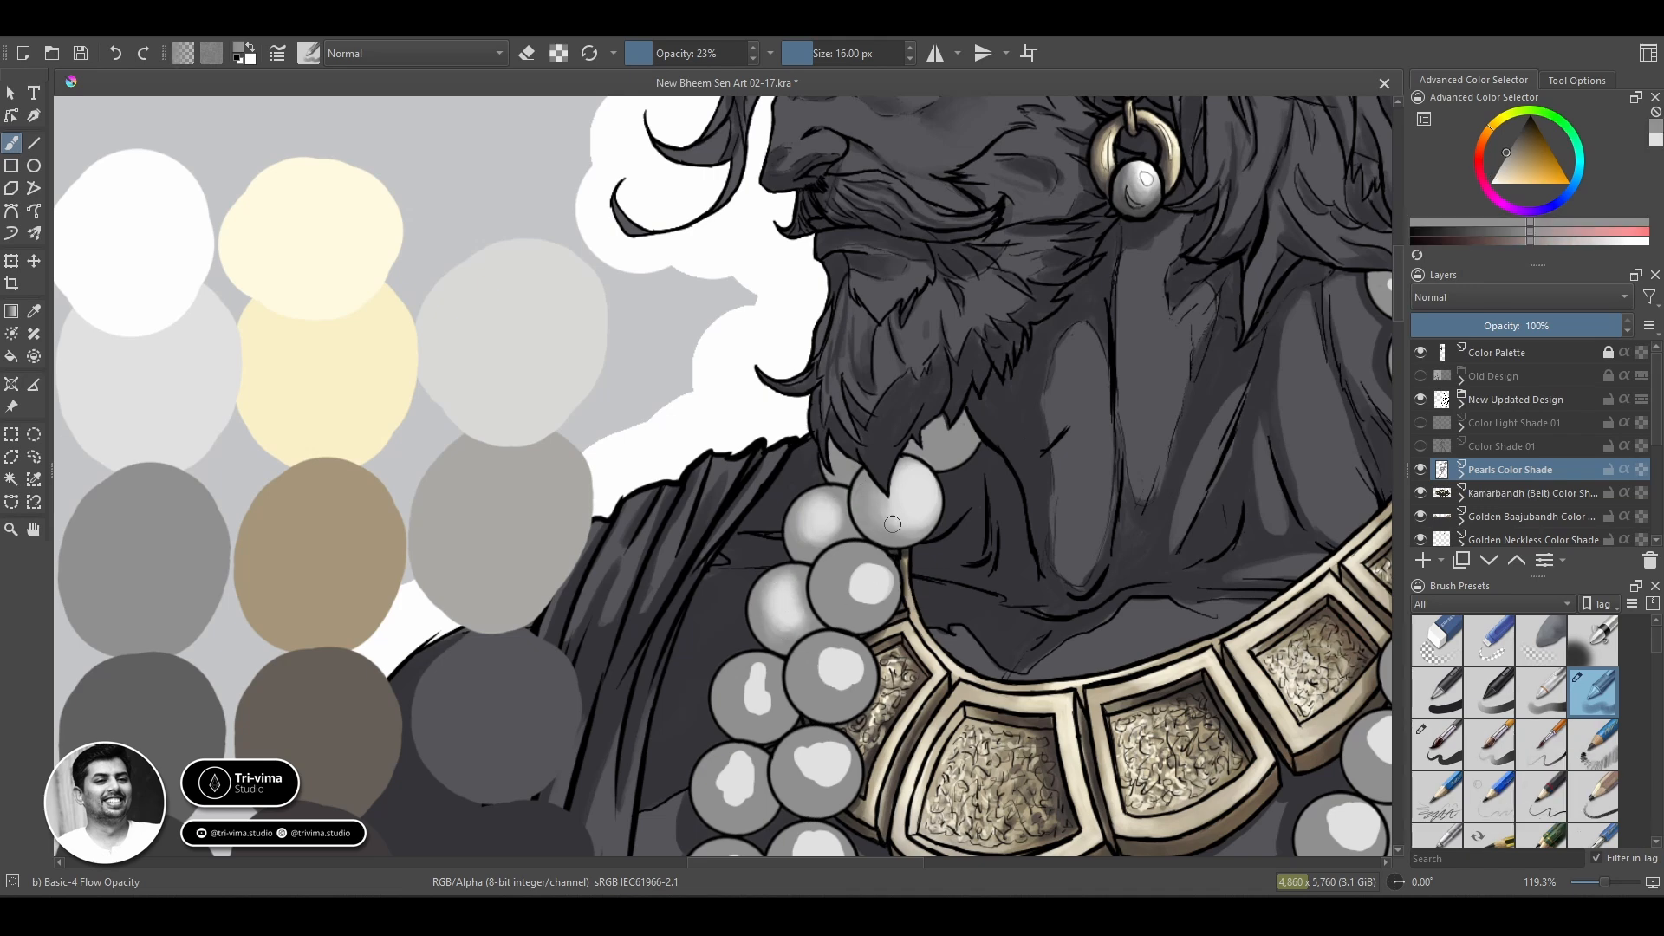
key(bracketleft)
key(bracketleft)
key(bracketleft)
key(bracketright)
key(bracketright)
ctrl+click(785, 587)
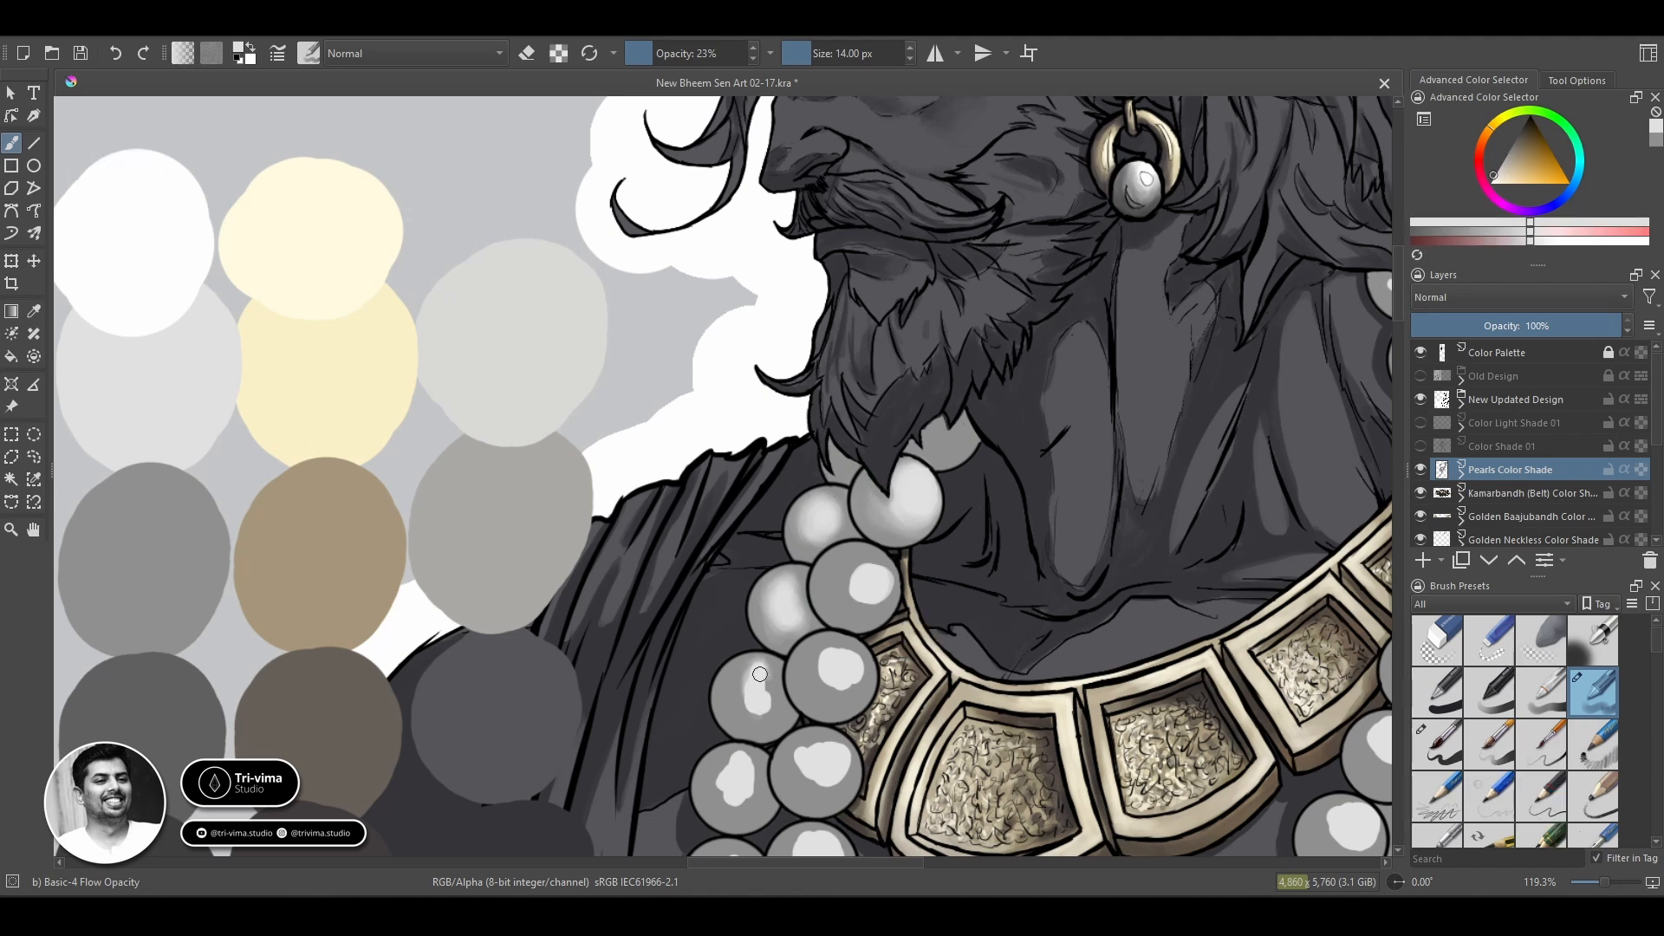
ctrl+click(773, 681)
mouse_move(774, 697)
mouse_down()
mouse_move(758, 660)
mouse_move(743, 721)
mouse_move(754, 706)
mouse_up()
ctrl+click(824, 681)
key(ctrl+z)
Enlarge the brush to 18 px and blend the pearl tucked behind the beard and the inner strand's second pearl.
key(bracketright)
key(bracketright)
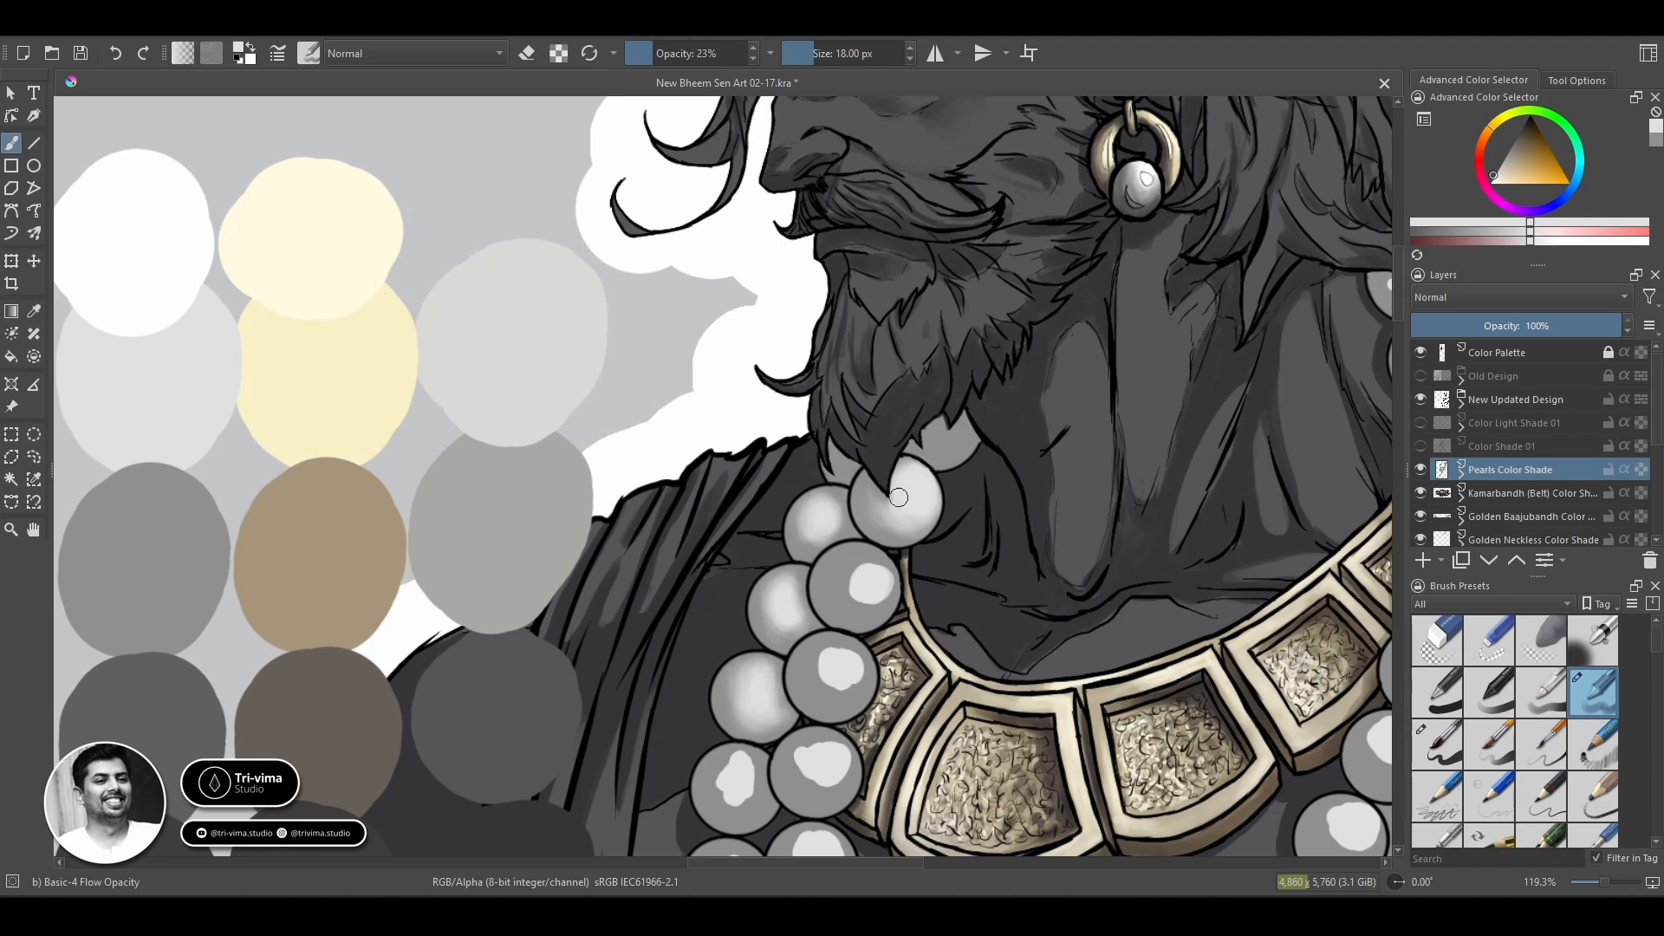
mouse_move(951, 442)
mouse_down()
mouse_move(949, 418)
mouse_move(925, 426)
mouse_up()
ctrl+click(876, 562)
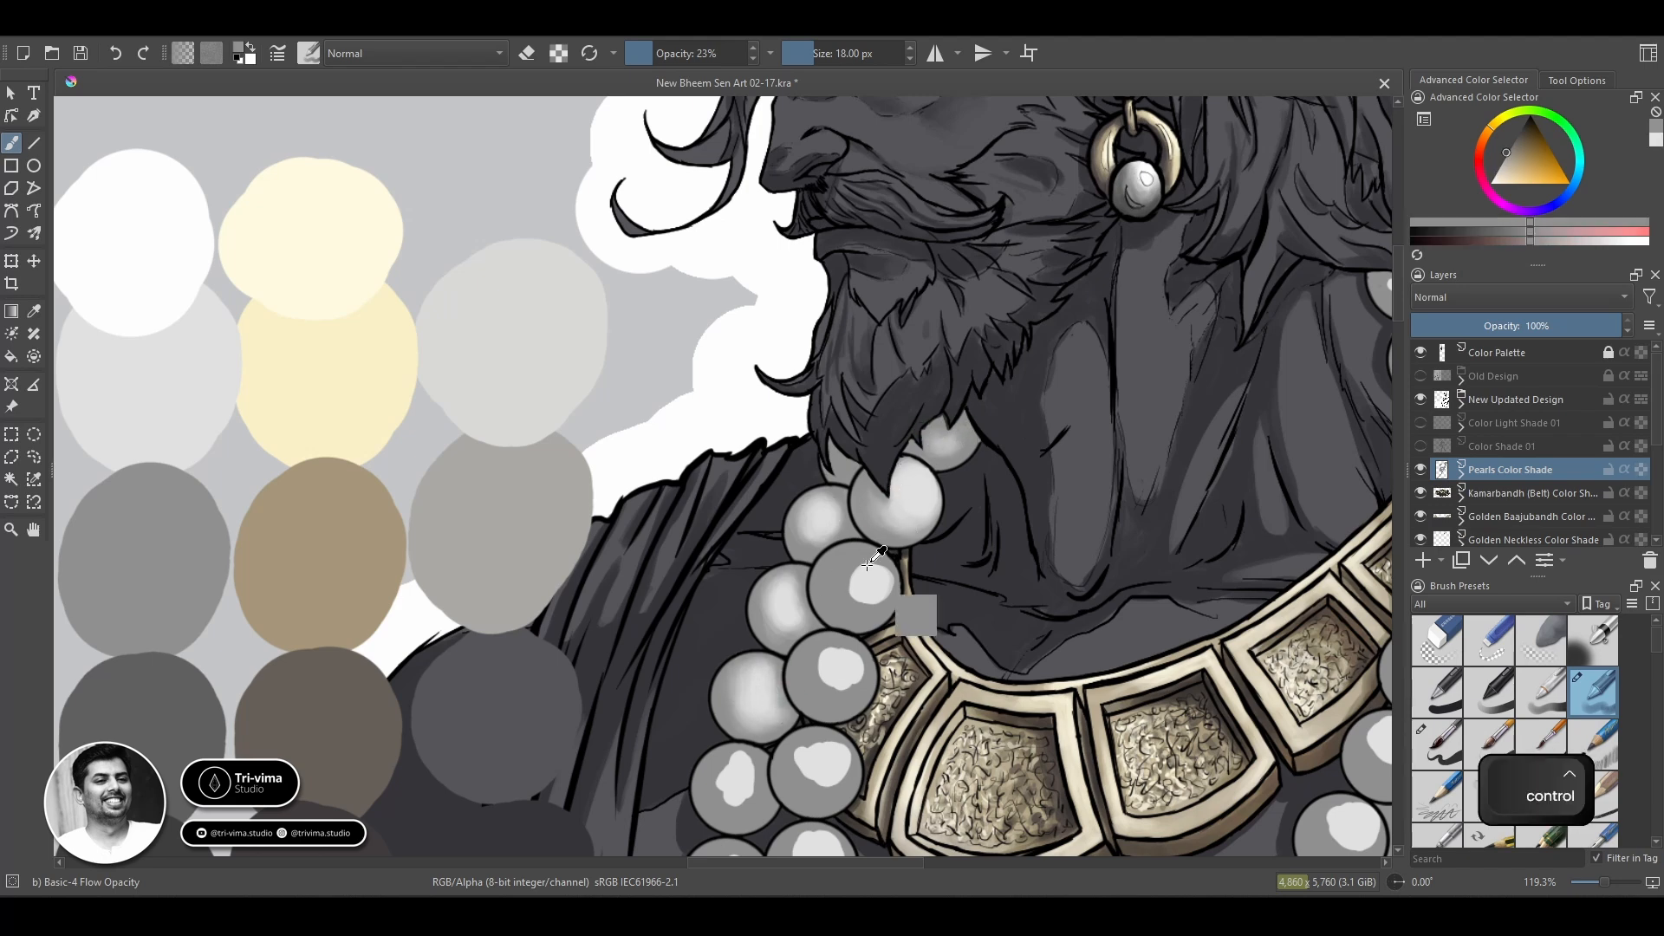
ctrl+click(869, 572)
drag(835, 454, 842, 467)
ctrl+click(869, 570)
mouse_move(853, 566)
mouse_down()
mouse_move(863, 604)
mouse_move(900, 583)
mouse_move(836, 606)
mouse_move(847, 562)
mouse_up()
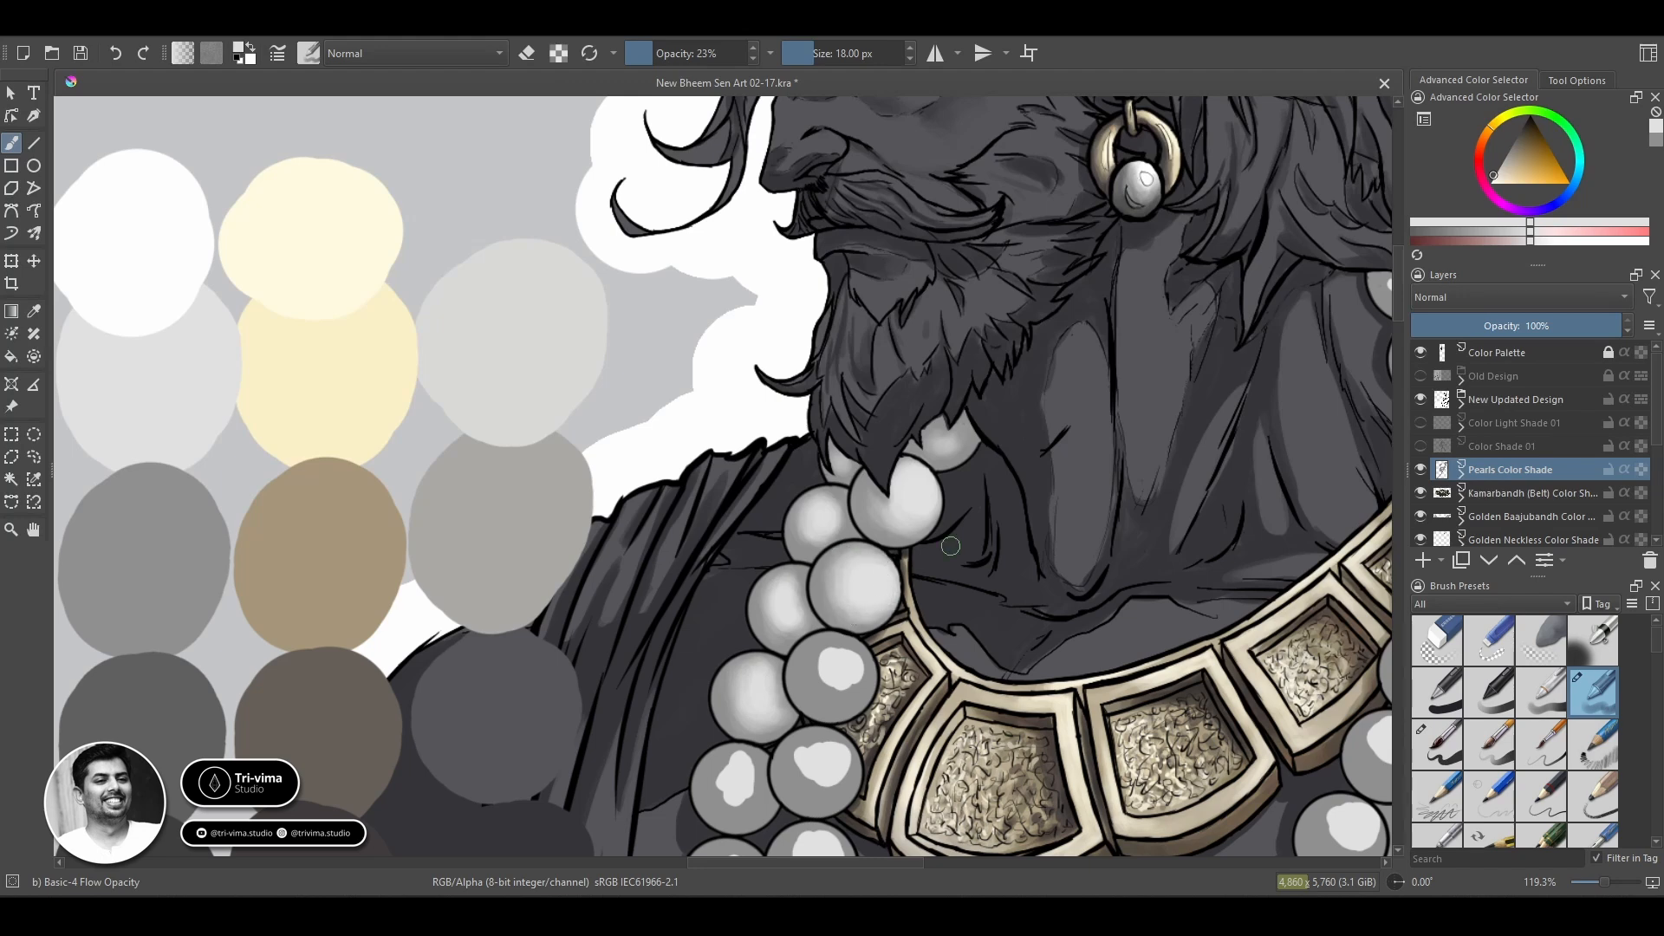
ctrl+click(835, 585)
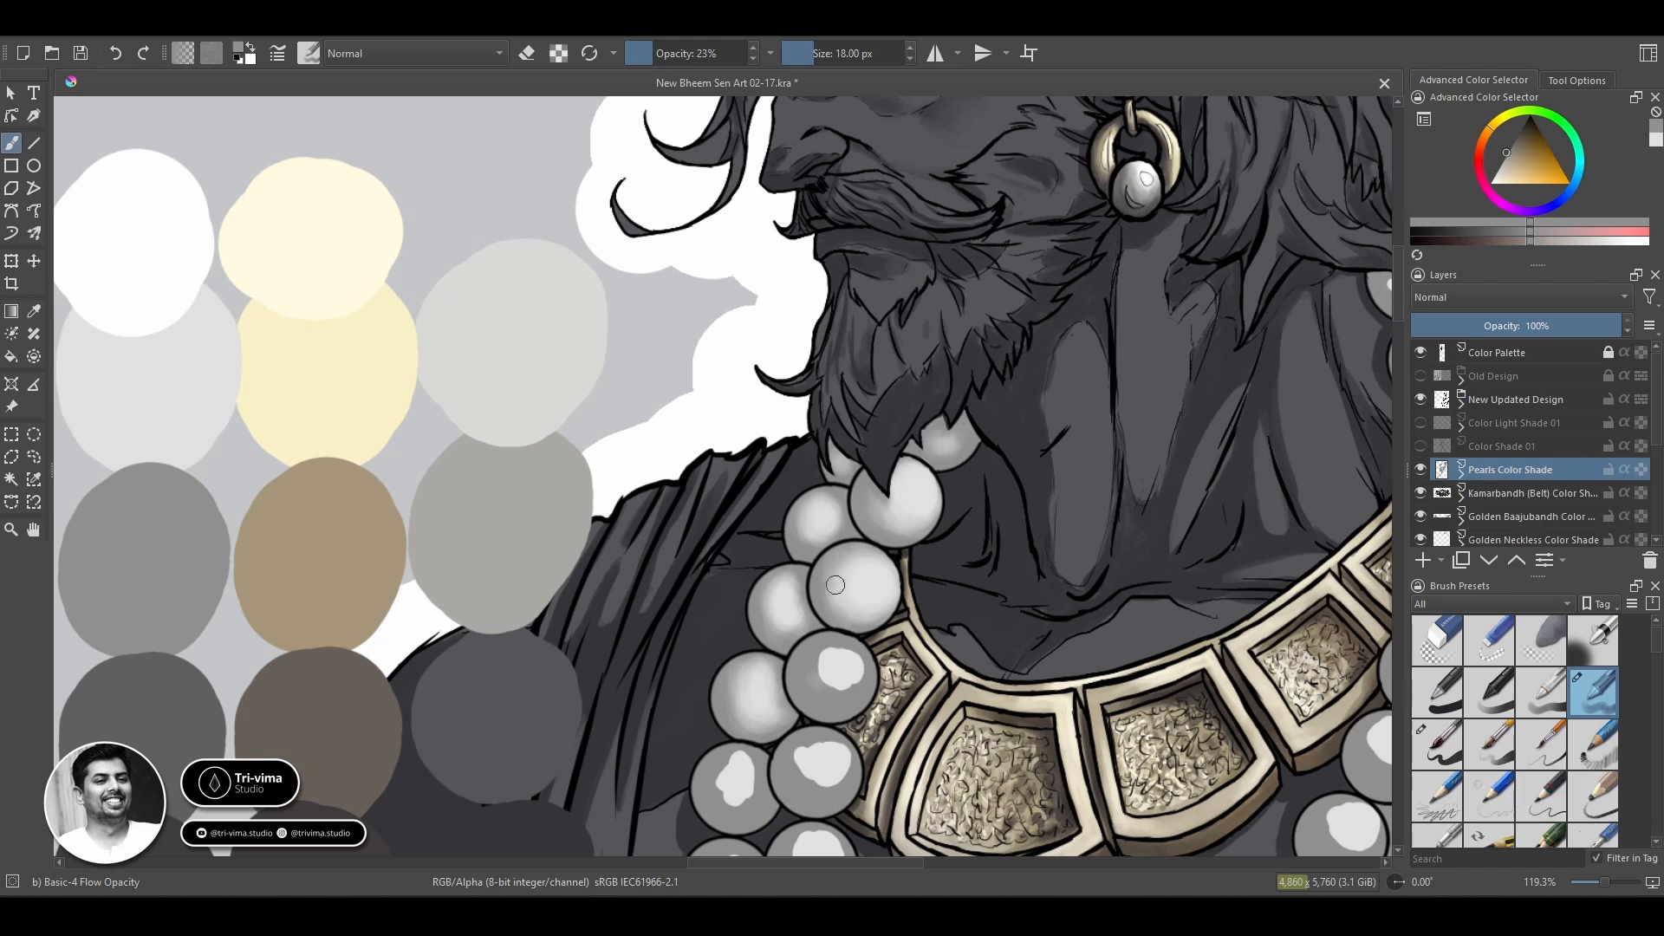
Blend the grey tones and highlight of the inner strand's third pearl beside the gold necklace.
ctrl+click(799, 672)
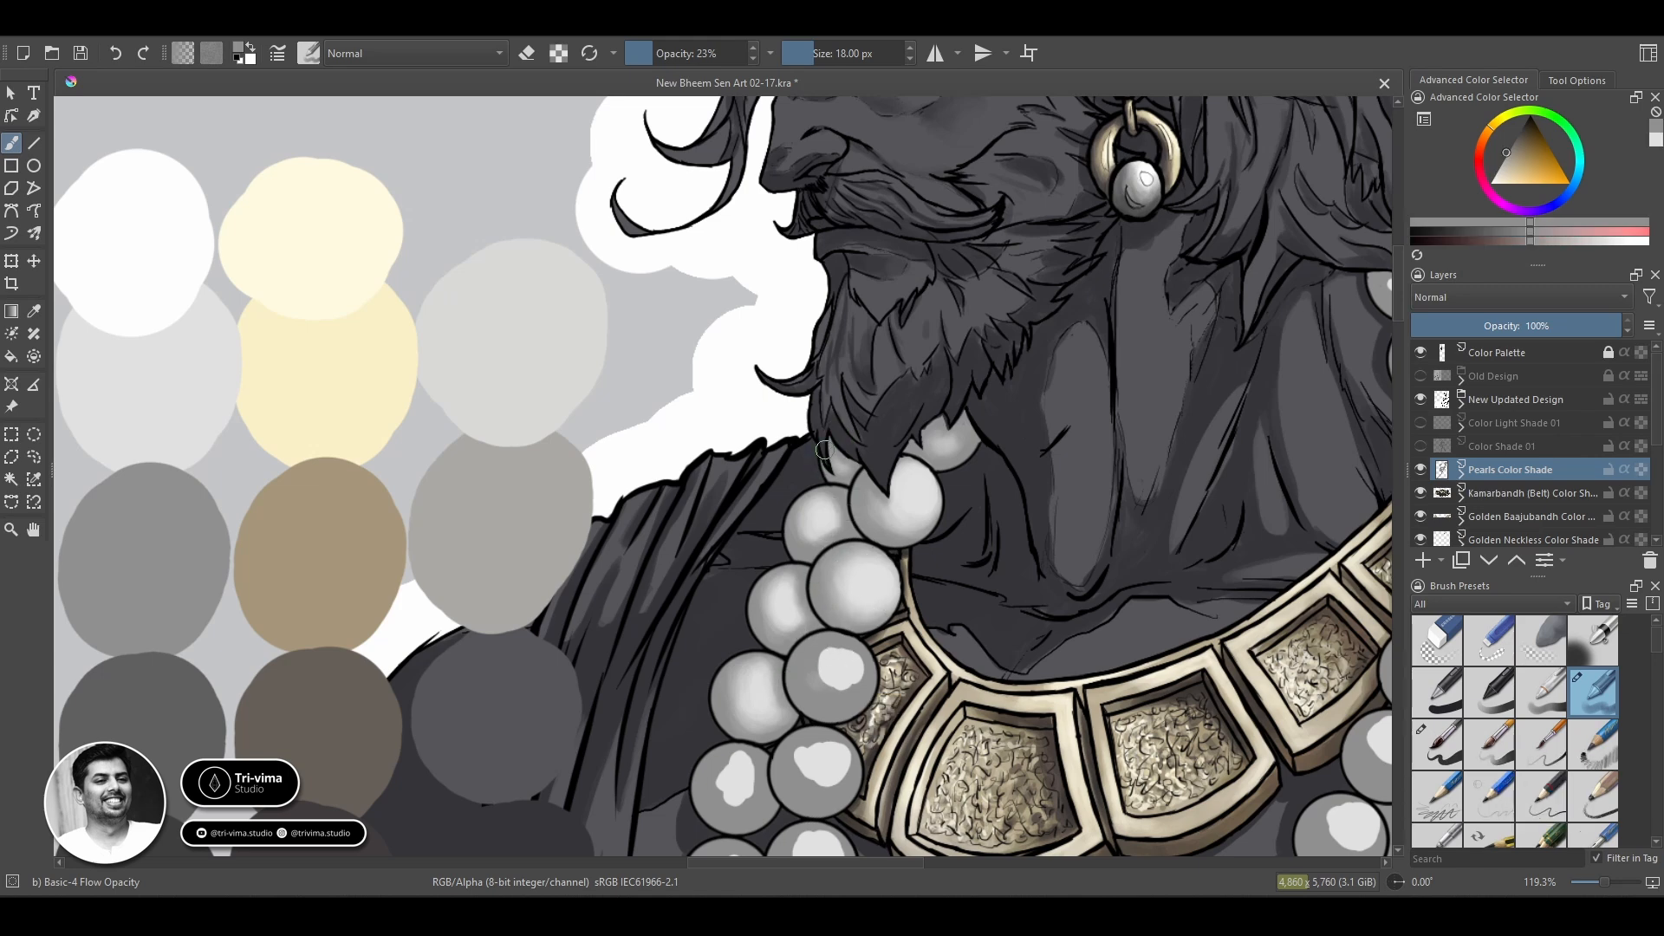
ctrl+click(839, 700)
ctrl+click(841, 671)
mouse_move(825, 657)
mouse_down()
mouse_move(859, 683)
mouse_move(825, 681)
mouse_move(848, 698)
mouse_move(852, 653)
mouse_move(812, 677)
mouse_move(824, 692)
mouse_move(810, 663)
mouse_up()
ctrl+click(820, 634)
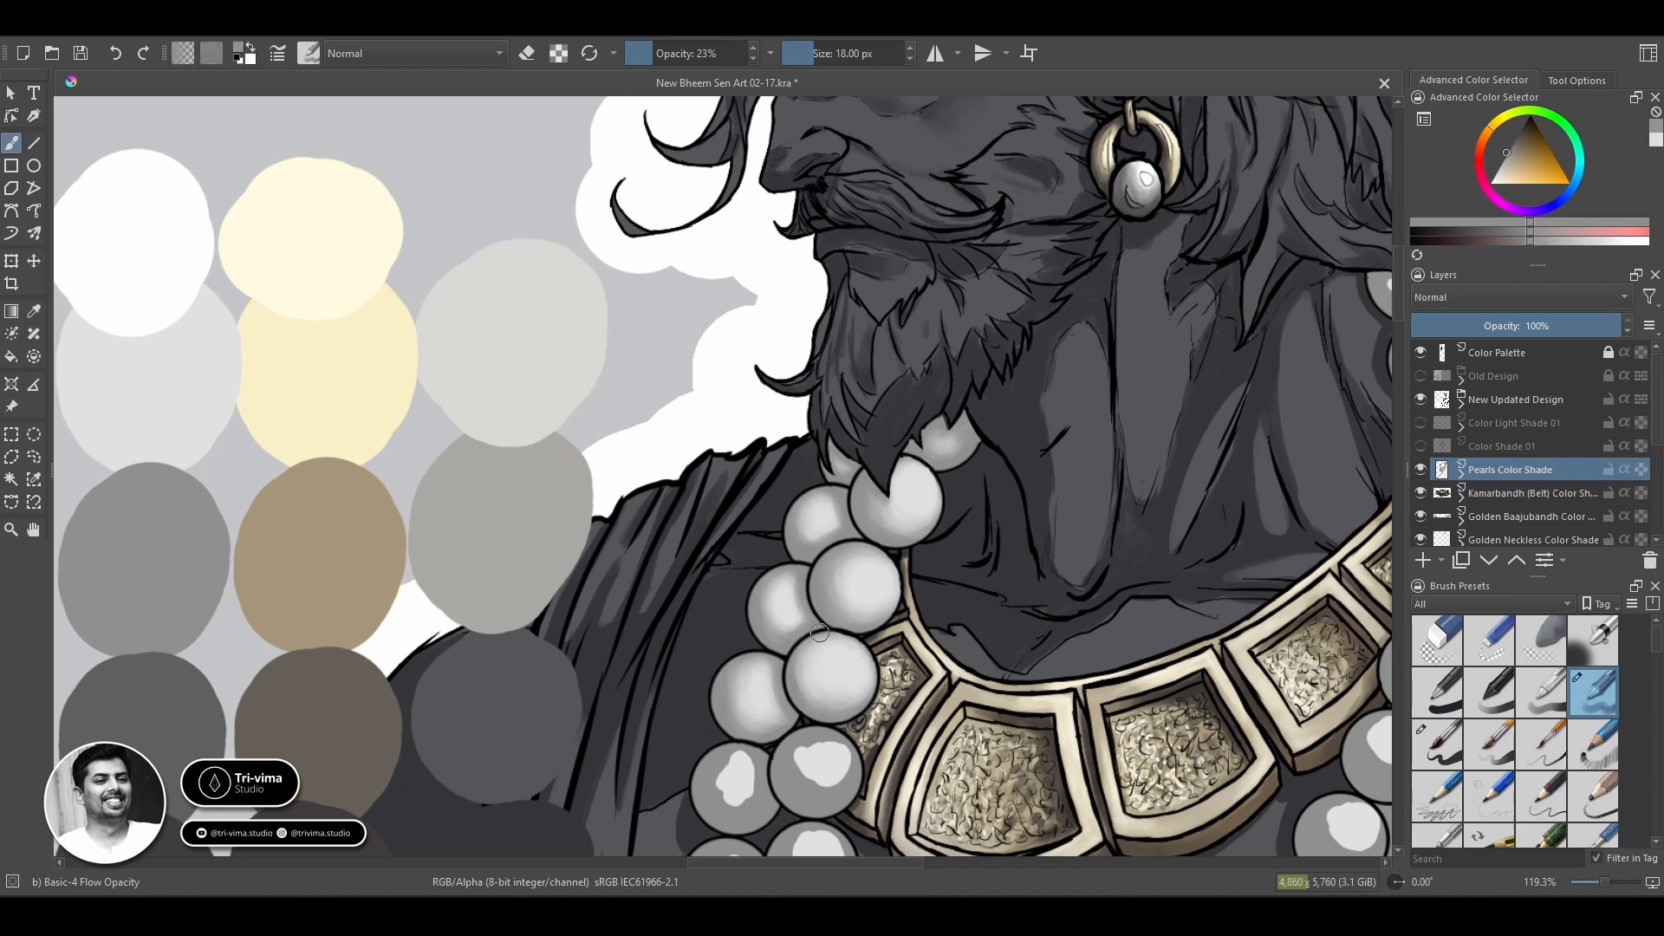
ctrl+click(834, 693)
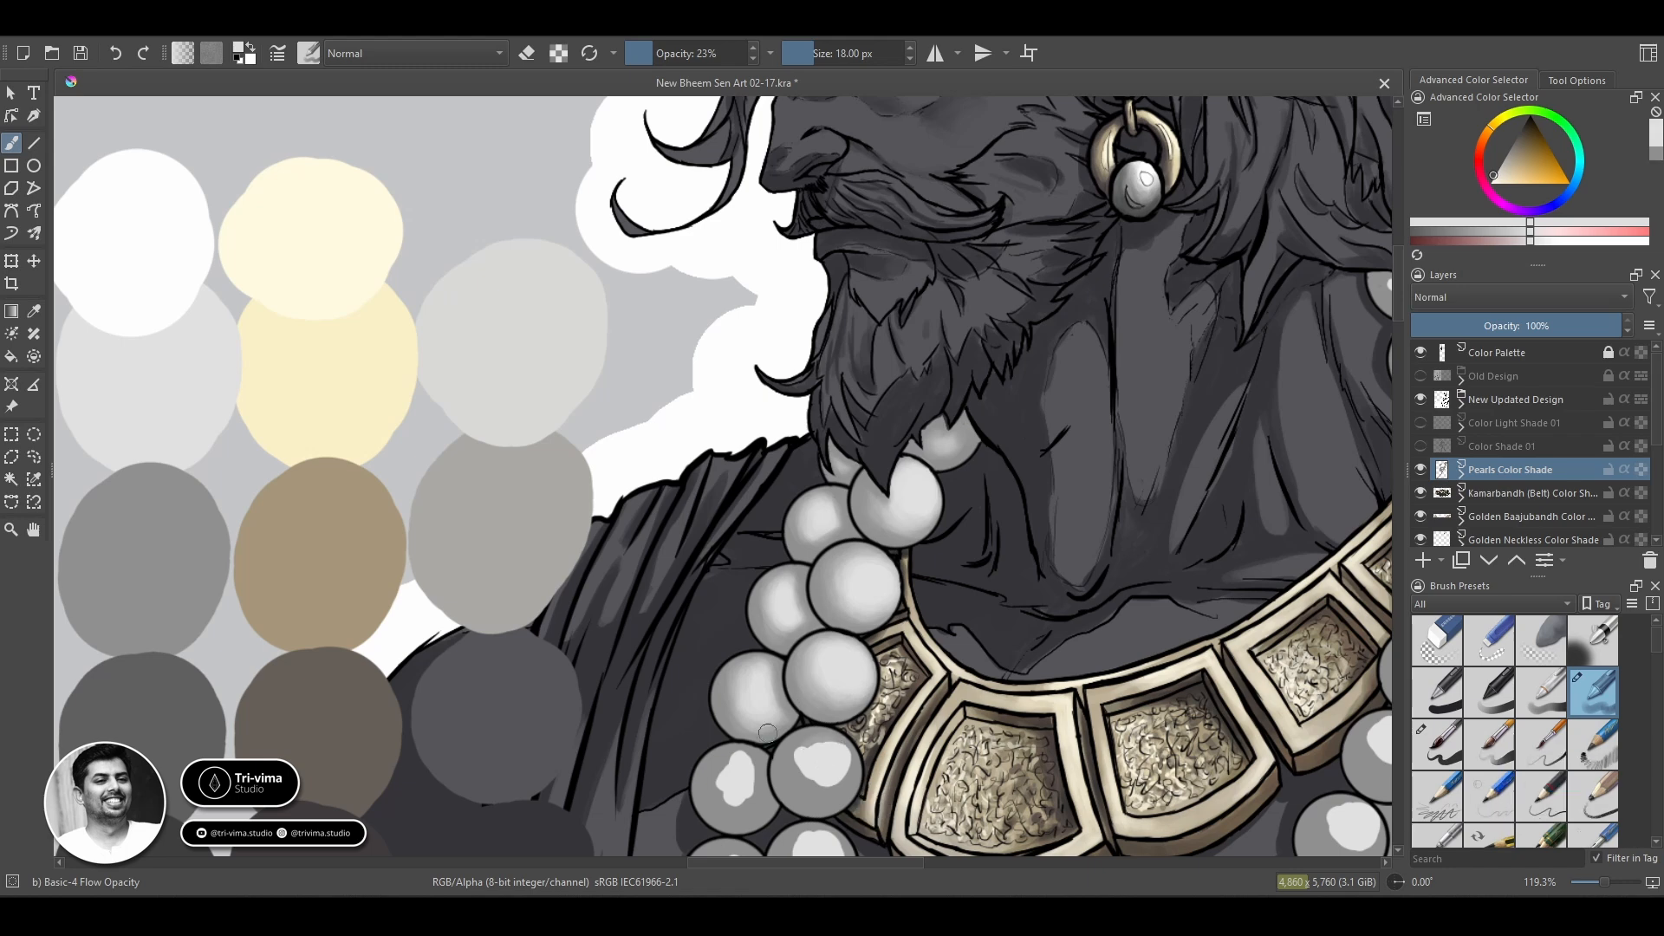
Blend the highlights of the next pearl down on both the inner and outer strands beside the gold necklace.
mouse_move(817, 759)
mouse_down()
mouse_move(849, 751)
mouse_move(792, 749)
mouse_move(801, 802)
mouse_move(809, 735)
mouse_move(811, 778)
mouse_move(664, 436)
mouse_move(631, 418)
mouse_move(625, 468)
mouse_move(615, 446)
mouse_move(635, 411)
mouse_up()
ctrl+click(763, 821)
ctrl+click(833, 755)
ctrl+click(641, 435)
ctrl+click(652, 559)
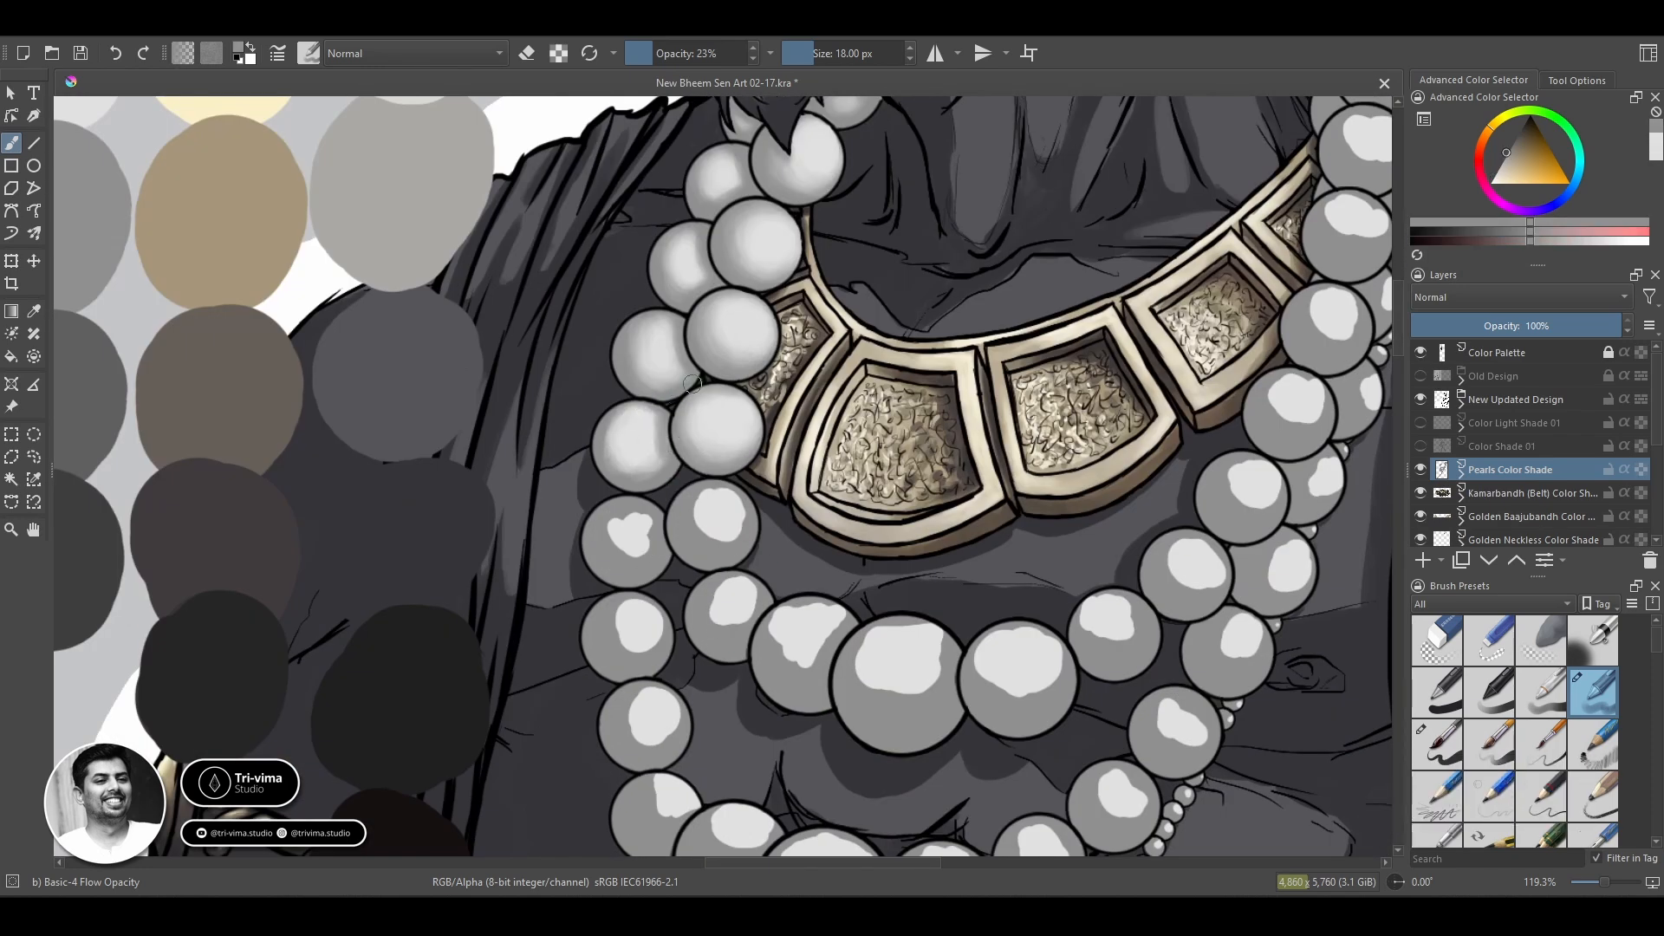
Lower the brush opacity to 22% and blend the grey tones and highlight of the outer strand's next pearl down.
ctrl+click(706, 416)
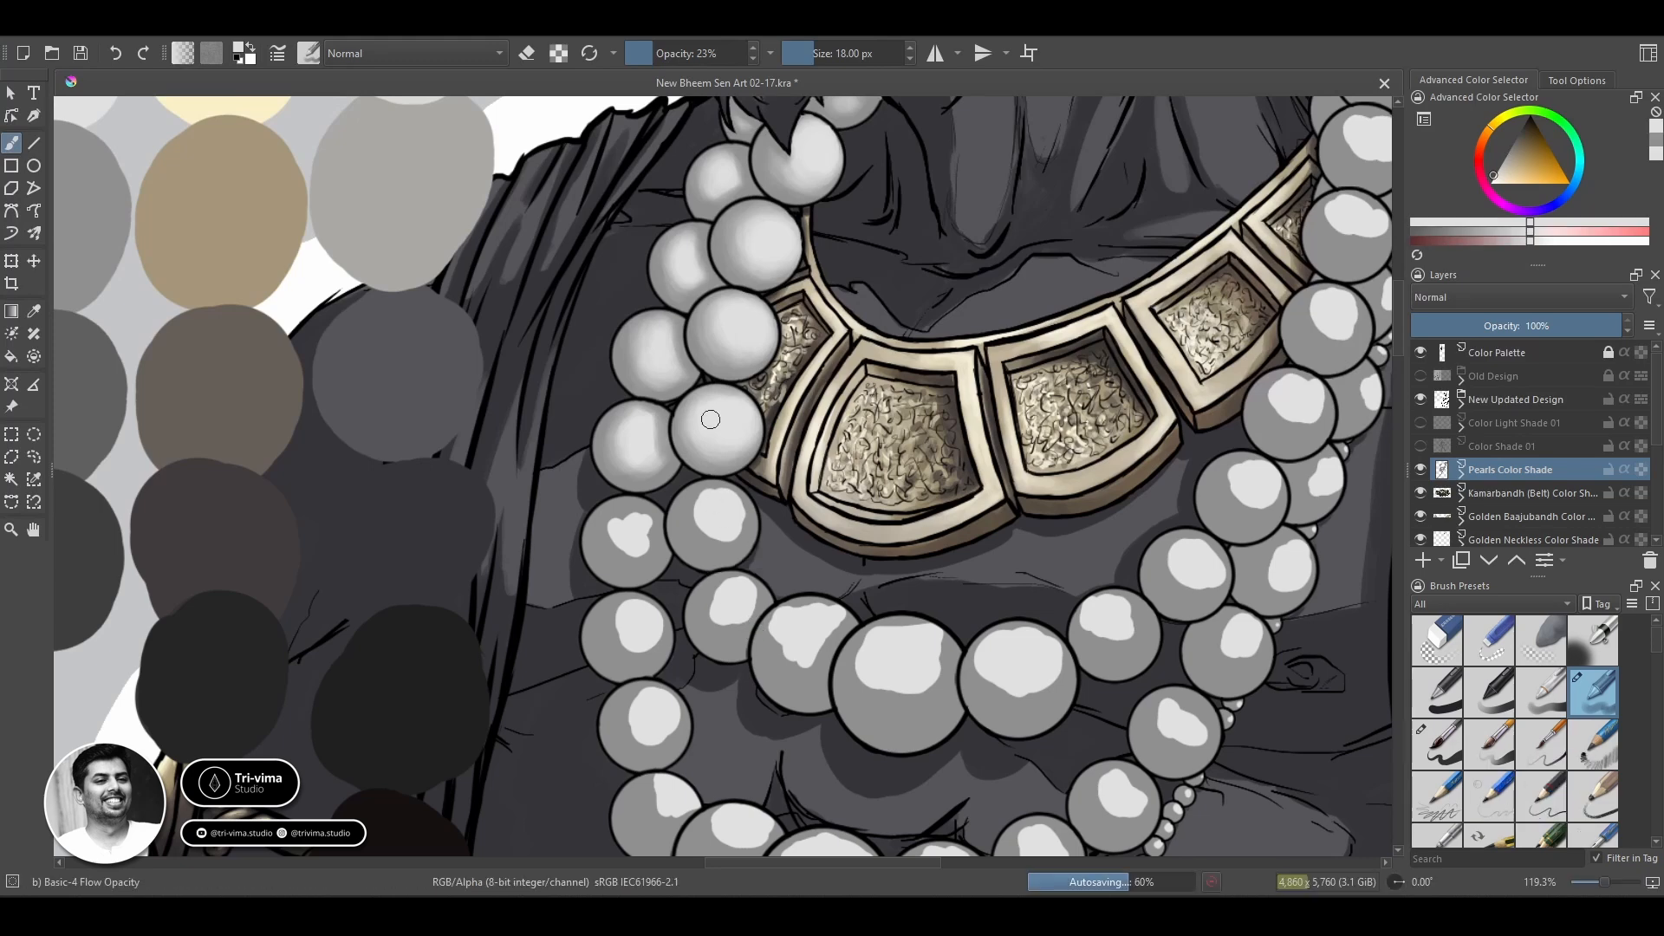
key(o)
key(i)
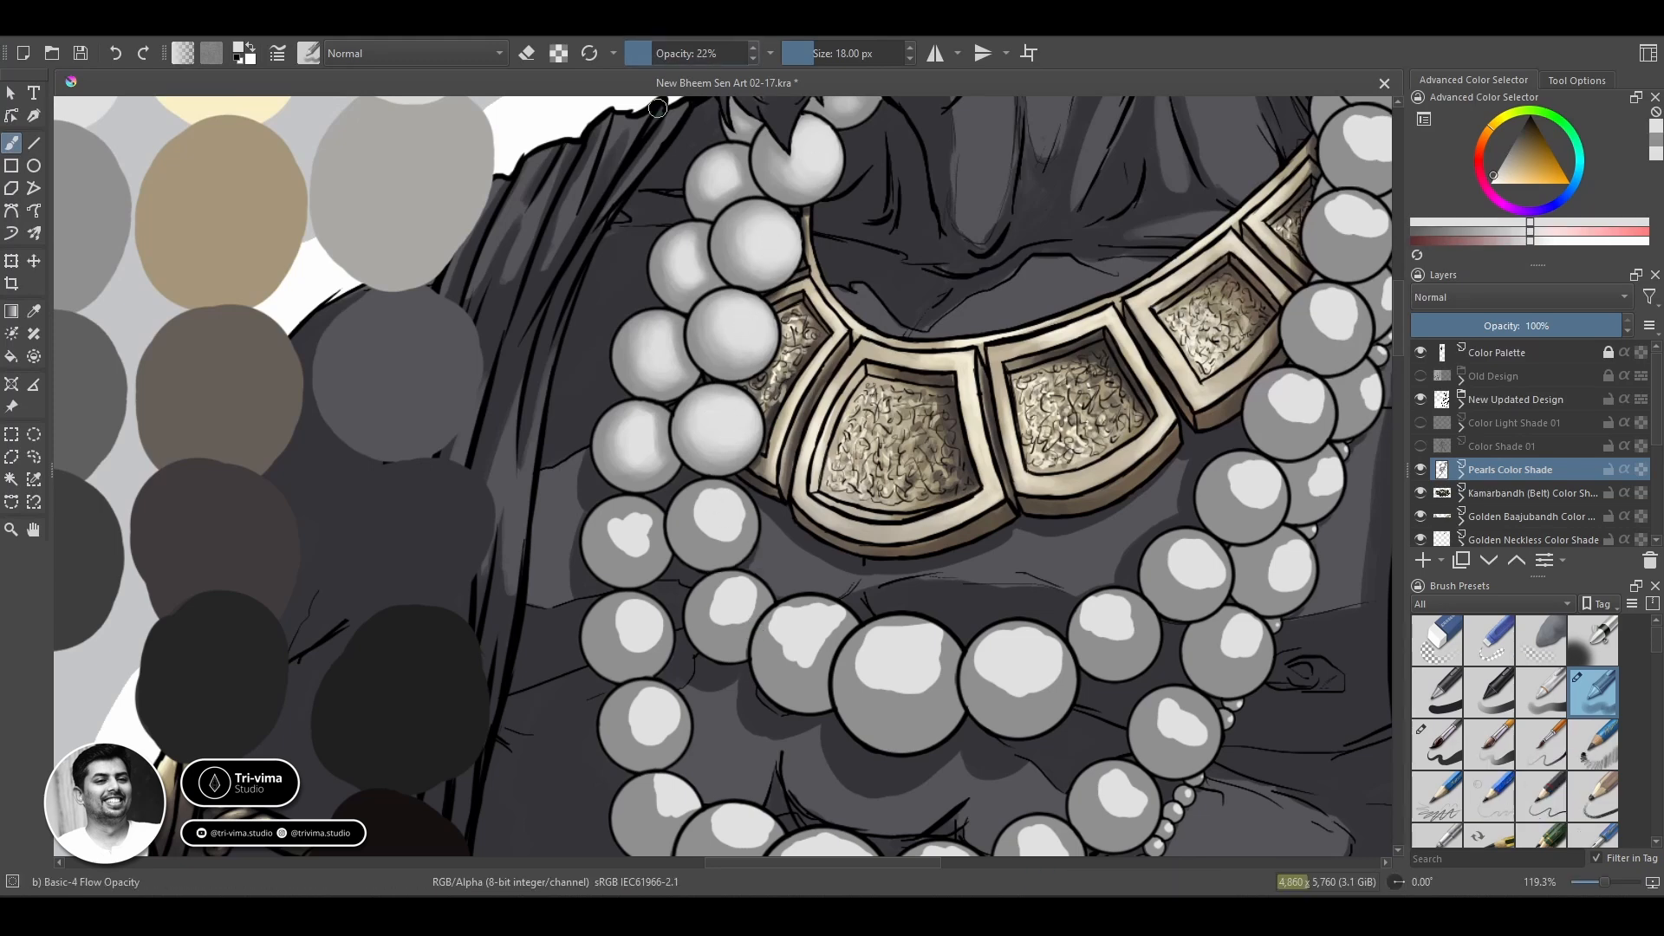
mouse_move(641, 520)
mouse_down()
mouse_move(631, 538)
mouse_move(623, 515)
mouse_move(641, 555)
mouse_move(636, 530)
mouse_move(617, 536)
mouse_move(619, 565)
mouse_move(651, 568)
mouse_up()
ctrl+click(619, 518)
ctrl+click(636, 544)
ctrl+click(660, 517)
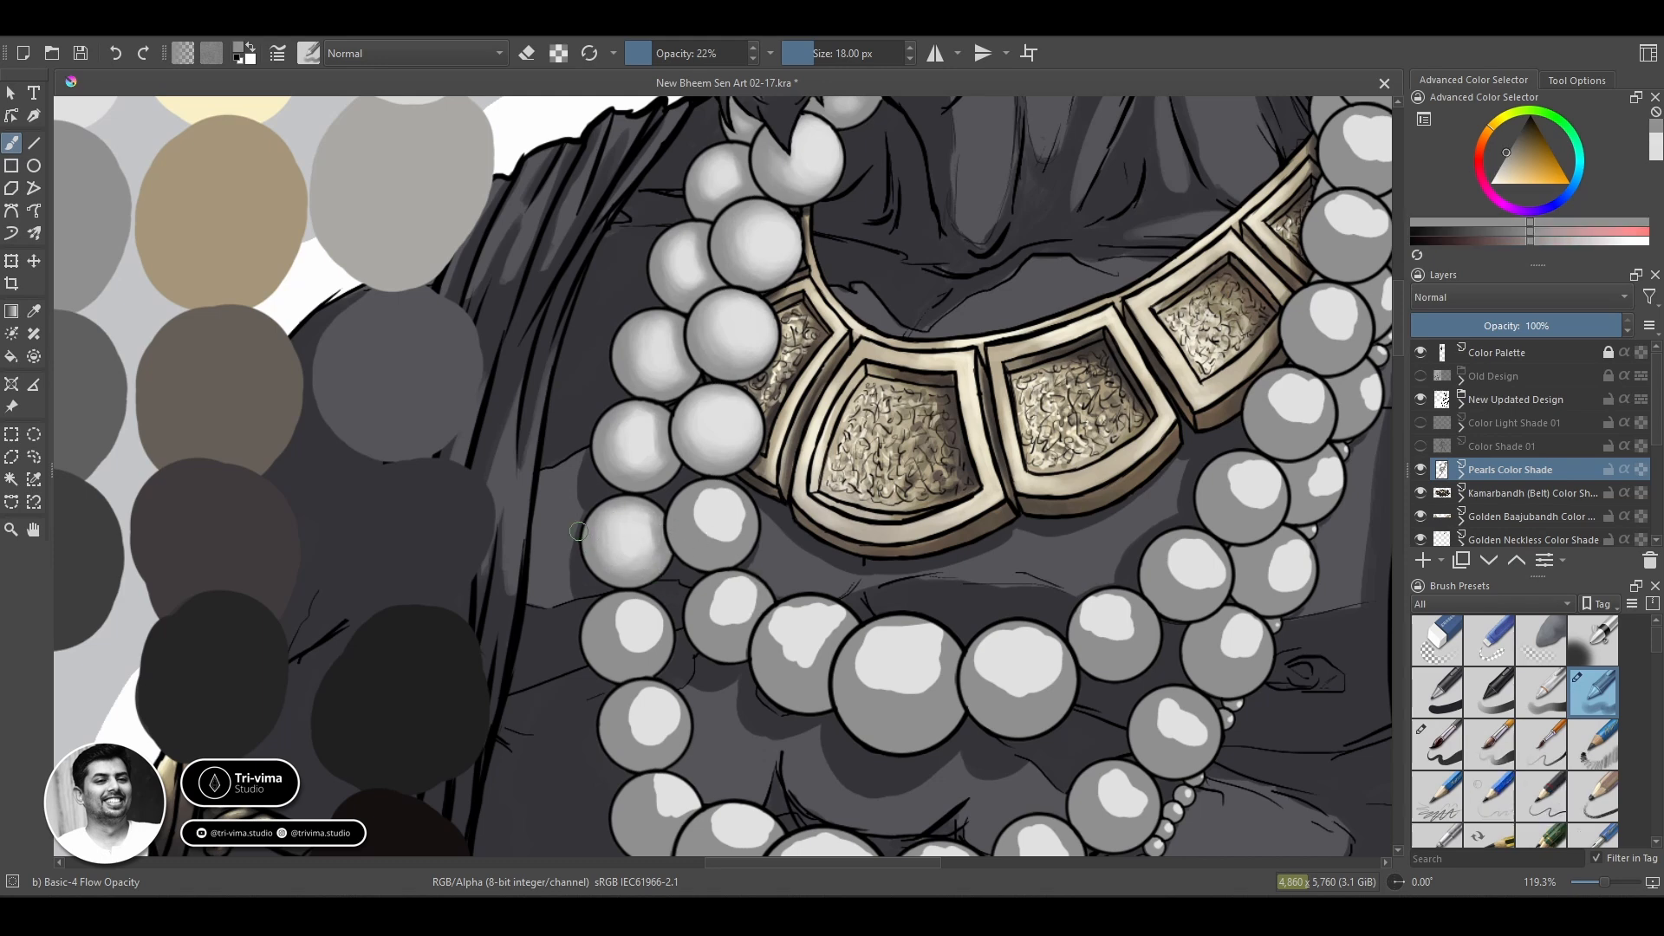
ctrl+click(639, 565)
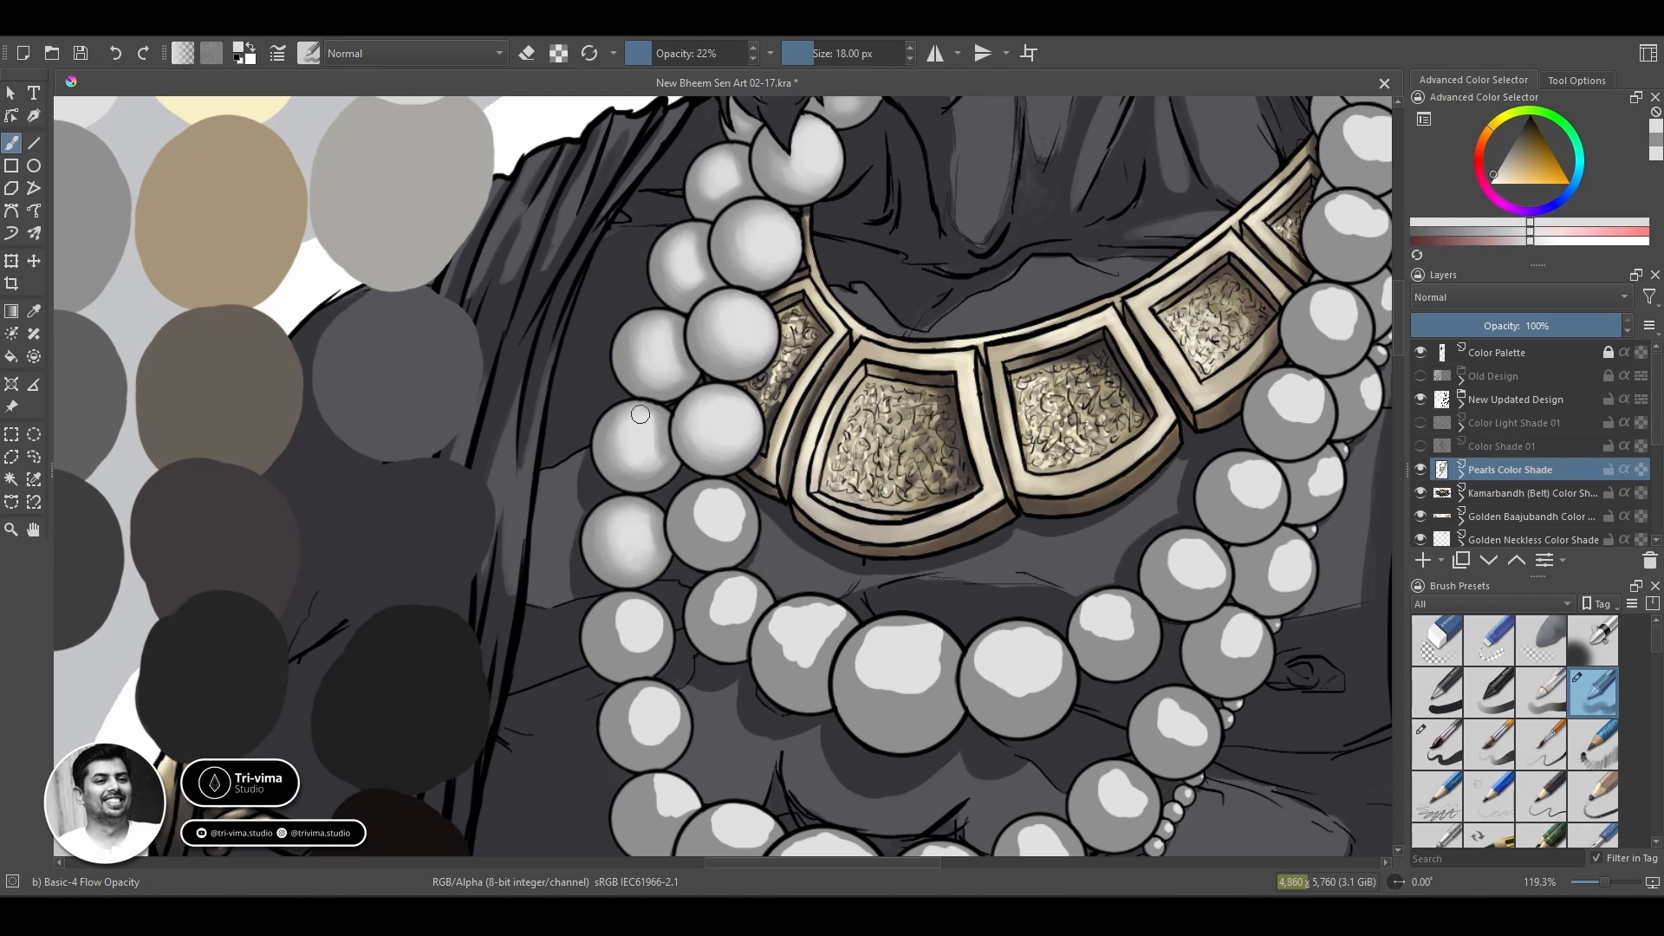
ctrl+click(652, 468)
drag(653, 468, 648, 473)
ctrl+click(633, 531)
ctrl+click(626, 559)
Blend the highlight of the inner-strand pearl just below the gold necklace's corner and save the document.
ctrl+click(725, 526)
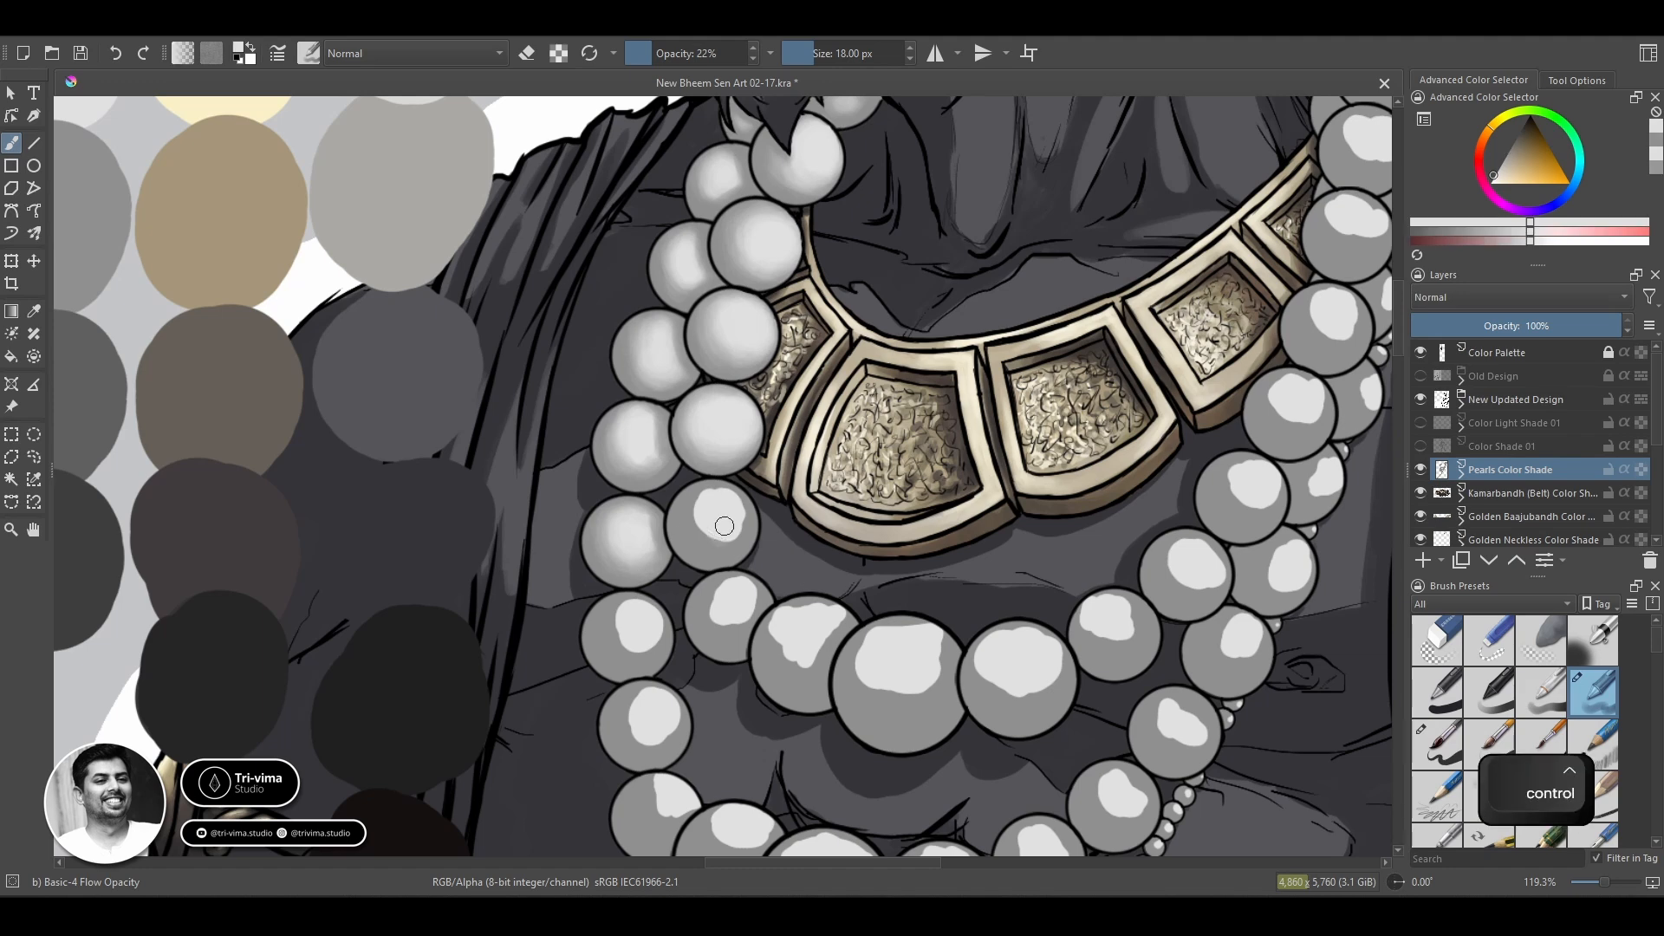
ctrl+click(727, 546)
mouse_move(726, 541)
mouse_down()
mouse_move(743, 512)
mouse_move(698, 520)
mouse_move(728, 498)
mouse_move(715, 537)
mouse_move(732, 490)
mouse_move(694, 500)
mouse_move(701, 551)
mouse_move(739, 522)
mouse_up()
ctrl+click(717, 518)
ctrl+click(680, 543)
ctrl+click(733, 533)
key(ctrl+s)
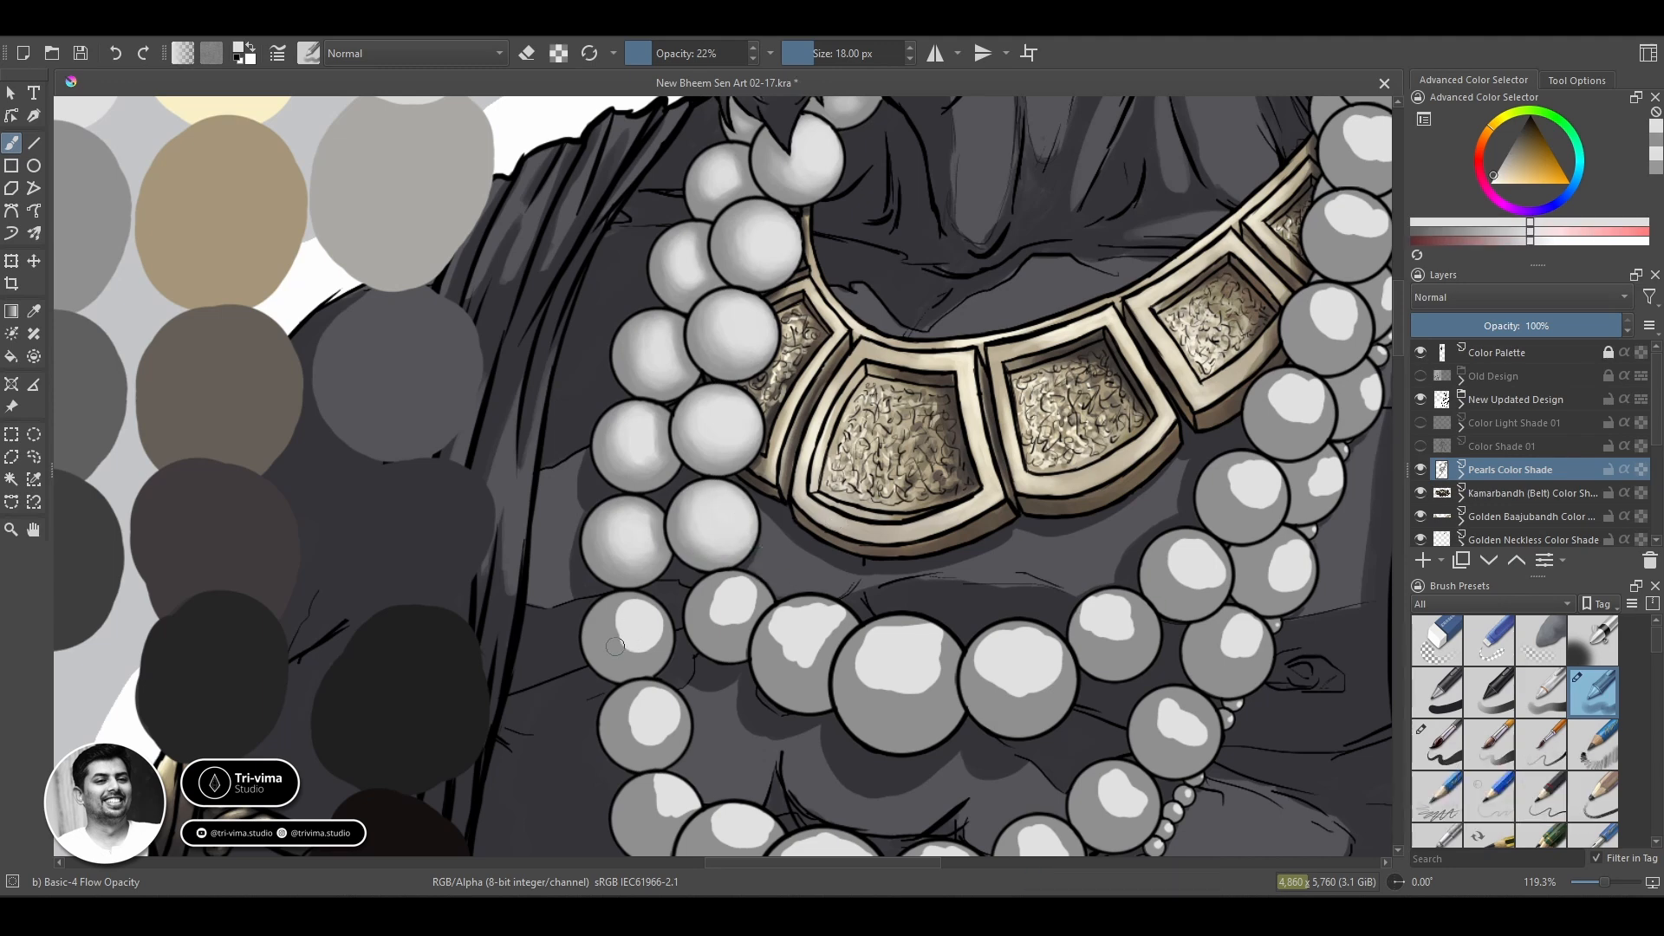
Blend the base grey and highlights of the next pearl down on both the outer and inner strands.
ctrl+click(712, 643)
key(slash)
mouse_move(620, 643)
mouse_down()
mouse_move(751, 598)
mouse_move(822, 657)
mouse_move(803, 663)
mouse_up()
click(1589, 702)
ctrl+click(650, 541)
mouse_move(718, 600)
mouse_down()
mouse_move(757, 598)
mouse_move(728, 594)
mouse_move(732, 629)
mouse_move(706, 622)
mouse_move(723, 645)
mouse_move(630, 616)
mouse_move(620, 654)
mouse_move(655, 650)
mouse_move(613, 627)
mouse_up()
ctrl+click(702, 619)
ctrl+click(799, 619)
ctrl+click(782, 643)
ctrl+click(835, 615)
ctrl+click(599, 653)
ctrl+click(647, 624)
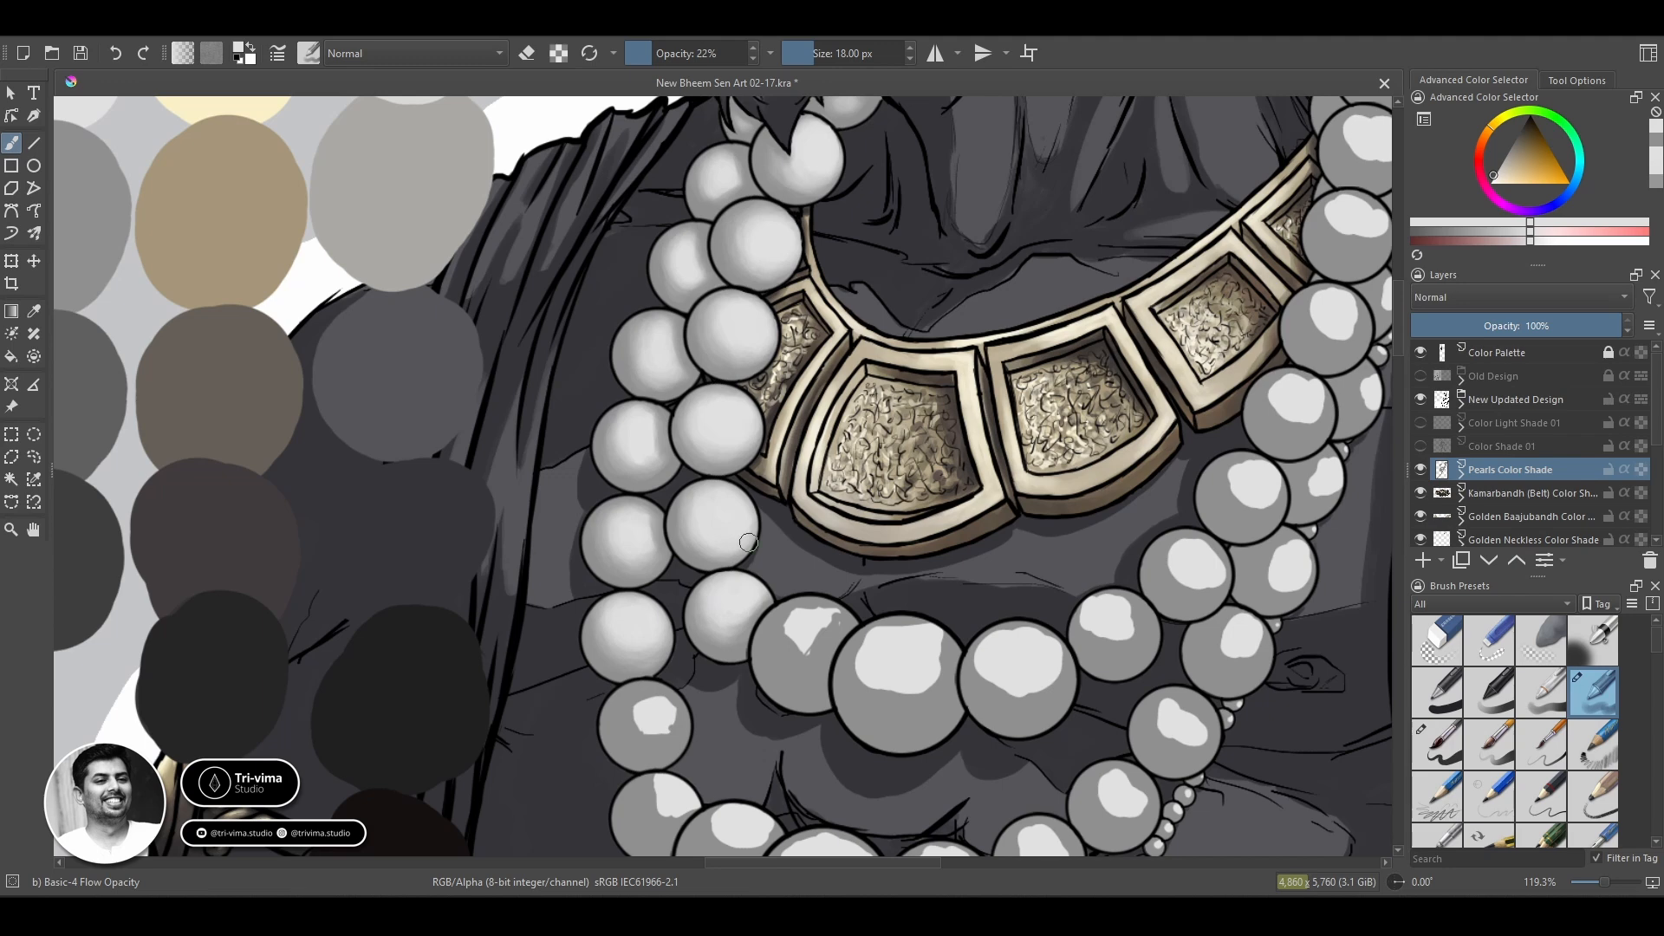
Refine the shading transitions on the already blended inner- and outer-strand pearls below the gold necklace.
ctrl+click(757, 609)
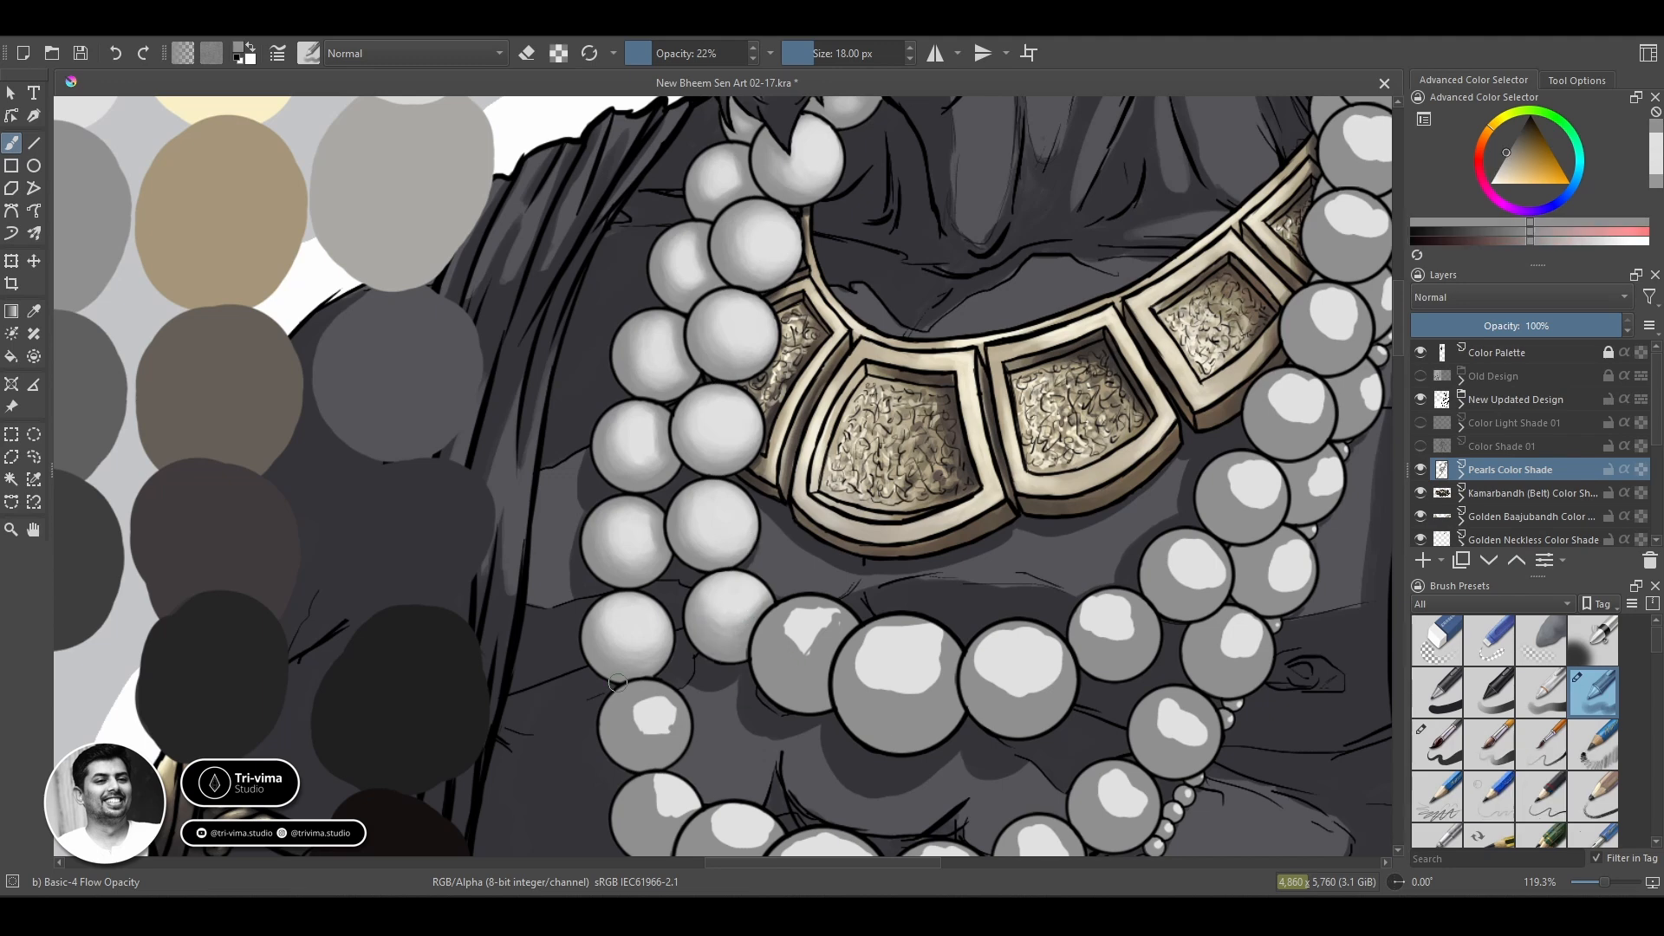
ctrl+click(635, 515)
mouse_move(635, 513)
mouse_down()
mouse_move(620, 546)
mouse_move(613, 512)
mouse_up()
ctrl+click(624, 530)
ctrl+click(659, 563)
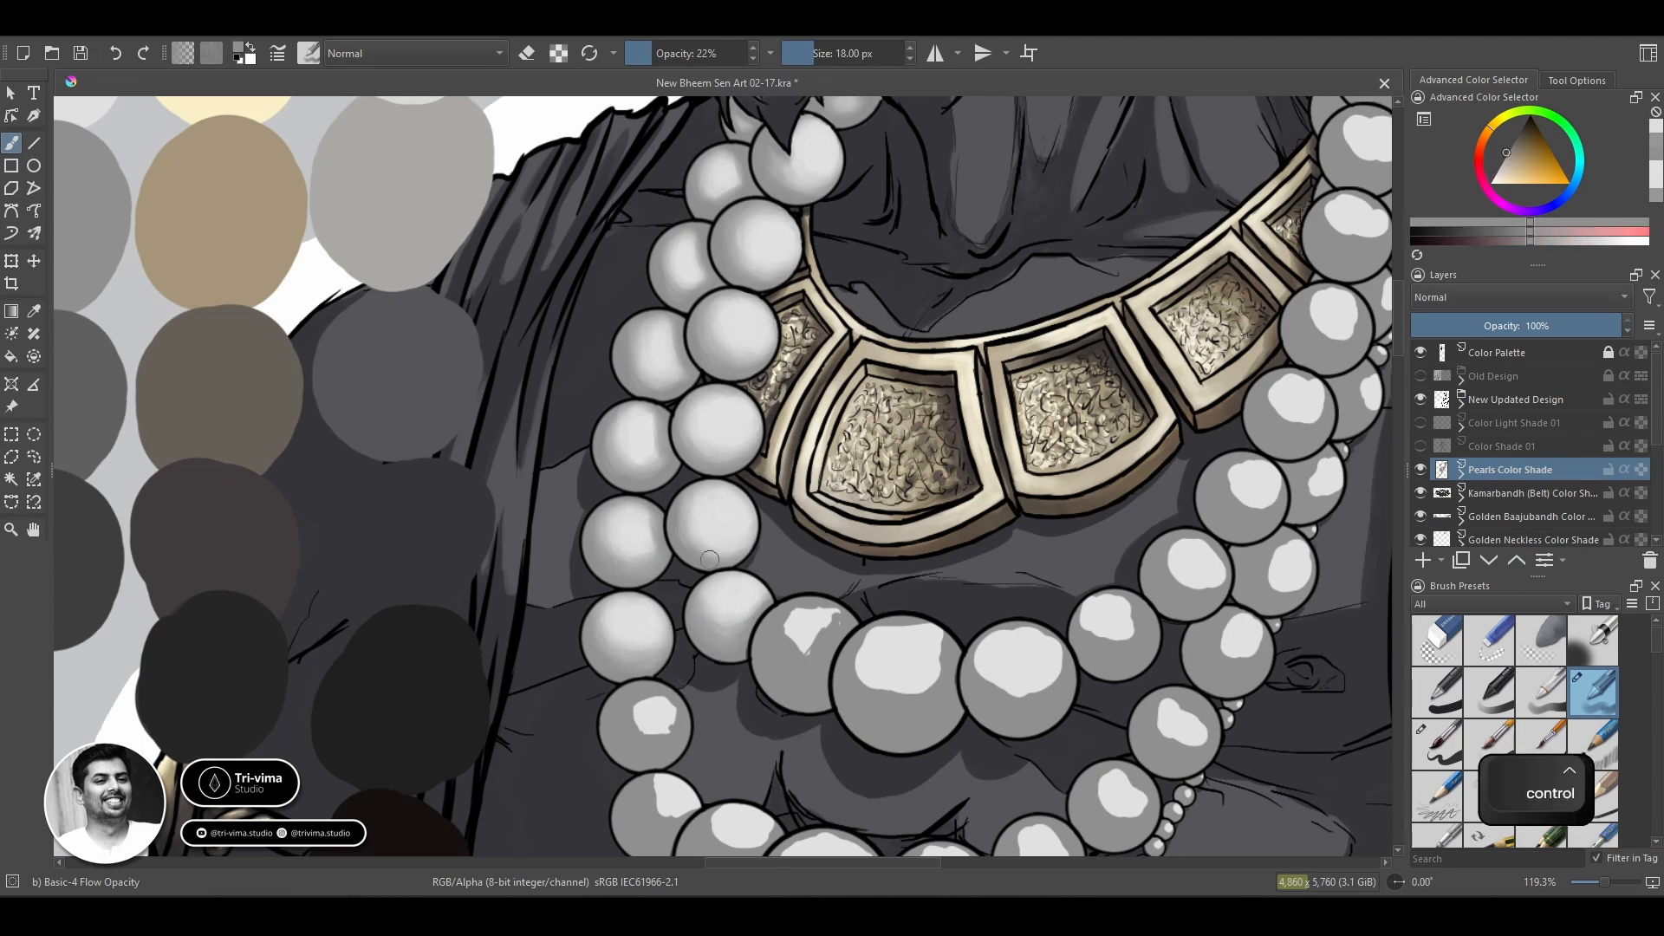
drag(657, 563, 633, 579)
ctrl+click(726, 511)
Blend the highlight of the outer-strand pearl just above the strand's lower-left curve.
ctrl+click(608, 491)
mouse_move(760, 702)
mouse_down()
mouse_move(702, 483)
mouse_move(618, 512)
mouse_up()
mouse_move(636, 507)
mouse_down()
mouse_move(767, 382)
mouse_move(730, 368)
mouse_move(743, 398)
mouse_move(710, 394)
mouse_move(740, 400)
mouse_up()
ctrl+click(698, 364)
ctrl+click(887, 281)
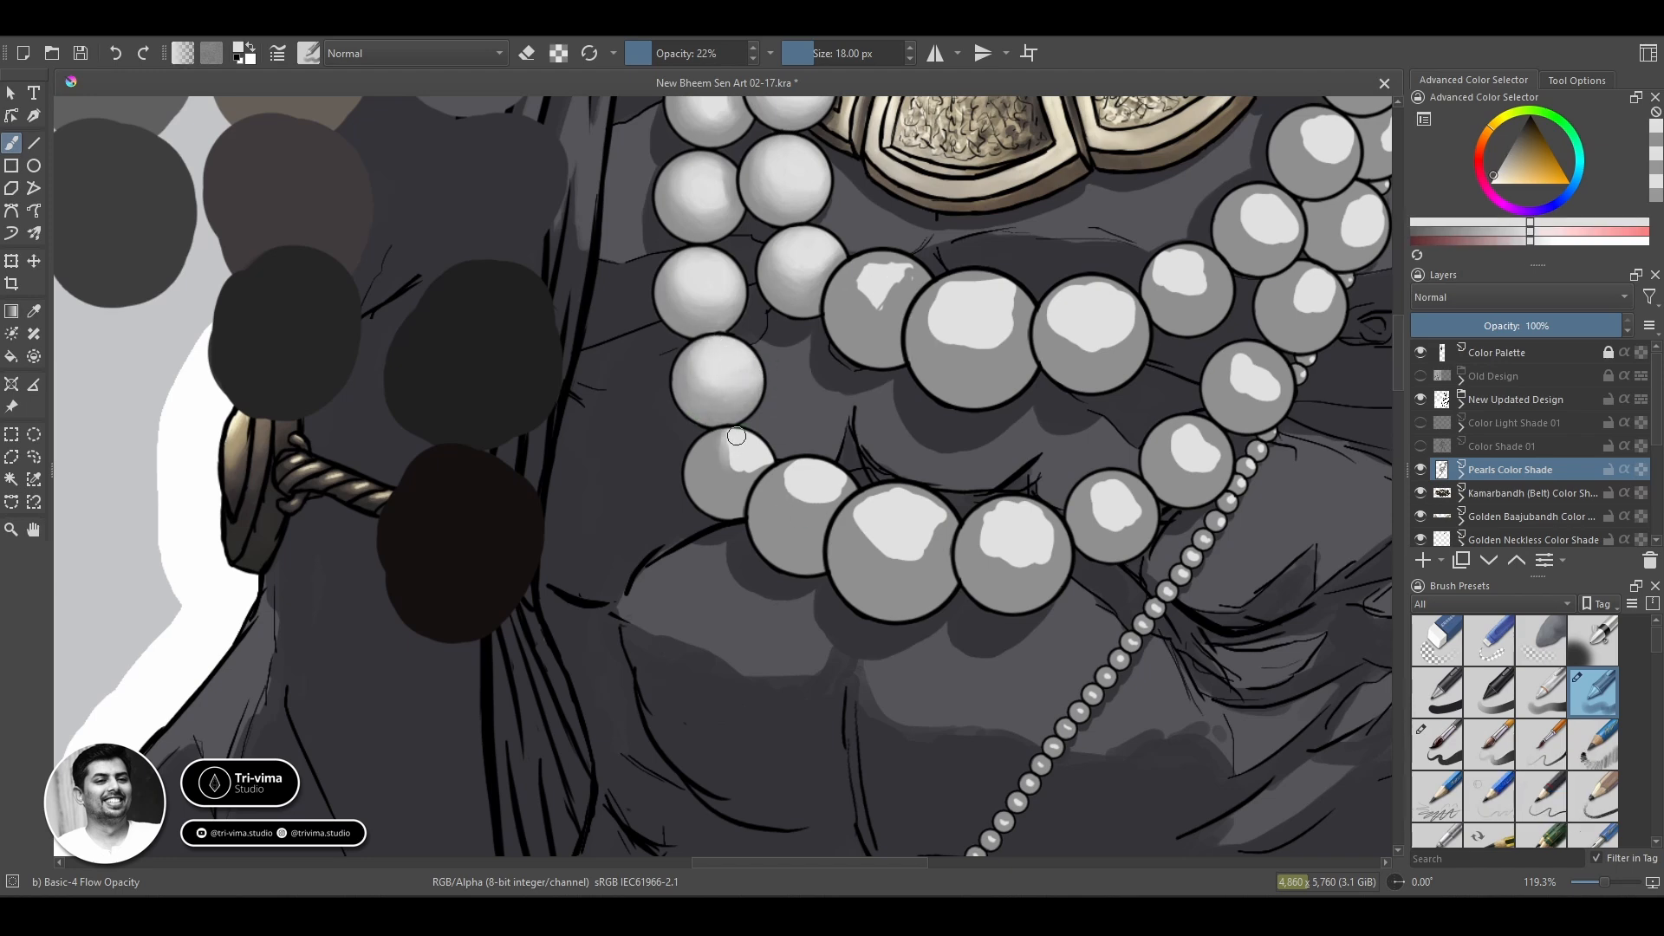
Blend the two outer-strand pearls along the lower-left curve, up to the strand's largest pearl.
mouse_move(736, 436)
mouse_down()
mouse_move(732, 479)
mouse_move(699, 466)
mouse_move(832, 485)
mouse_move(795, 487)
mouse_move(793, 524)
mouse_move(802, 498)
mouse_move(775, 468)
mouse_up()
ctrl+click(766, 547)
ctrl+click(802, 479)
ctrl+click(727, 507)
ctrl+click(734, 468)
ctrl+click(814, 480)
ctrl+click(828, 524)
ctrl+click(793, 513)
ctrl+click(863, 606)
ctrl+click(974, 308)
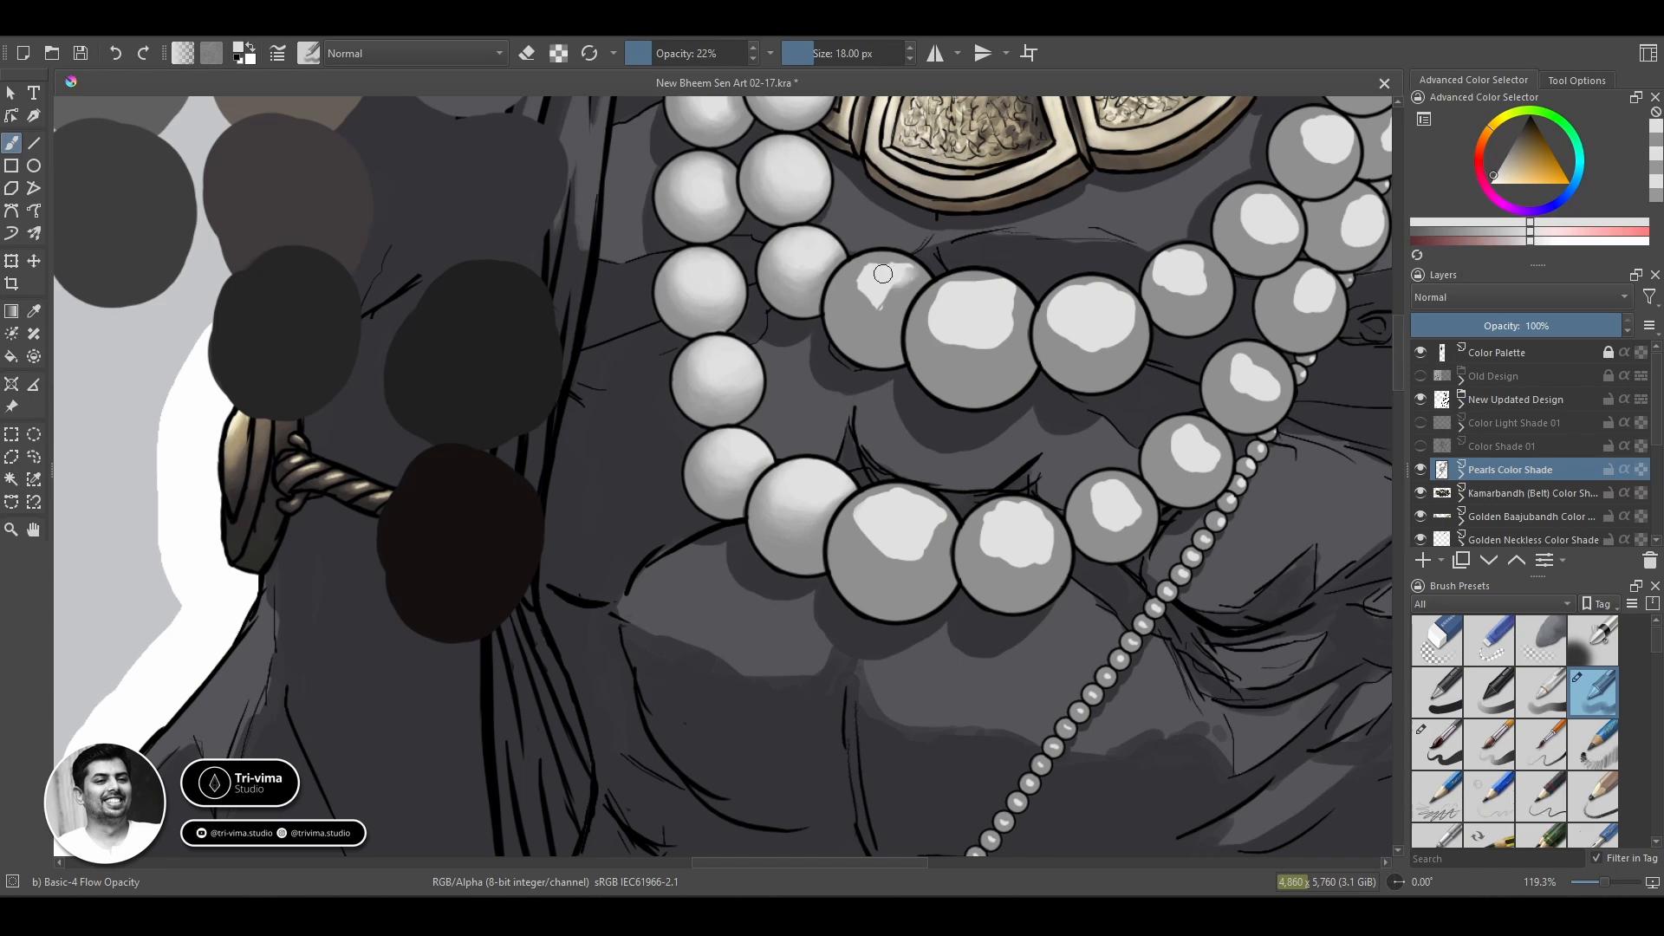
Blend the grey tones and highlight of the inner-strand pearl just left of its largest central pearl.
mouse_move(876, 312)
mouse_down()
mouse_move(888, 281)
mouse_move(874, 299)
mouse_move(851, 290)
mouse_move(898, 313)
mouse_move(865, 307)
mouse_up()
ctrl+click(858, 346)
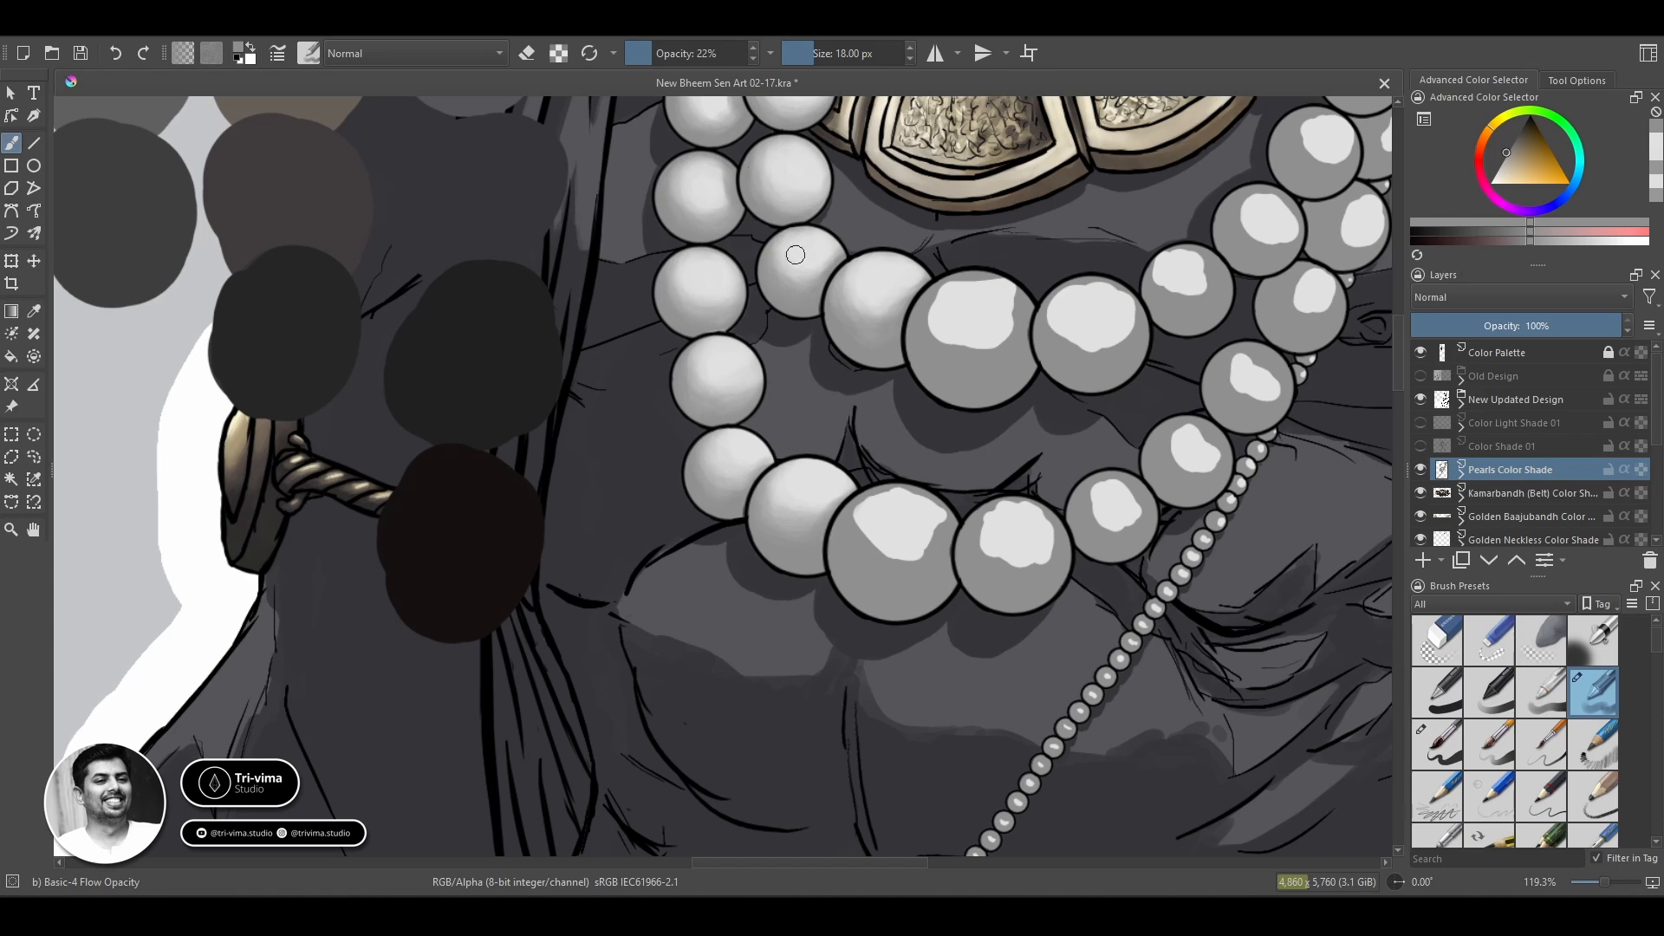
ctrl+click(883, 289)
ctrl+click(944, 345)
drag(854, 272, 852, 306)
ctrl+click(907, 277)
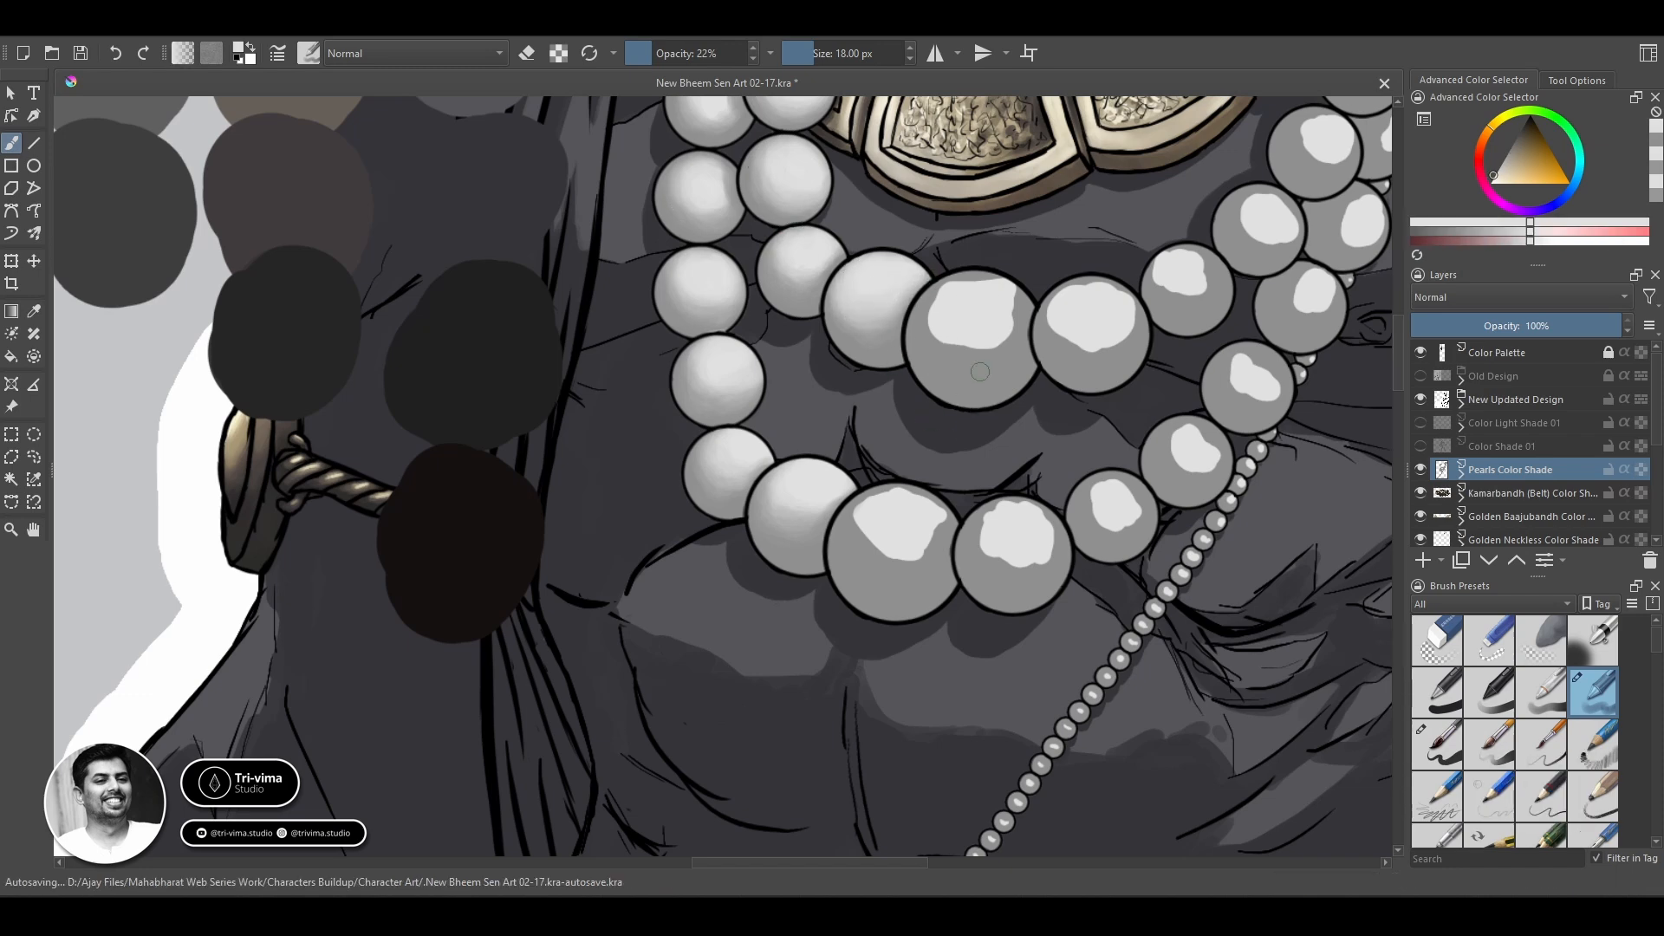
Blend the outer strand's largest bottom pearl into a smooth gradient and touch up the pearl on its left.
ctrl+click(889, 555)
mouse_move(859, 500)
mouse_down()
mouse_move(848, 544)
mouse_move(943, 536)
mouse_move(906, 555)
mouse_up()
ctrl+click(902, 513)
mouse_move(931, 532)
mouse_down()
mouse_move(913, 496)
mouse_move(868, 527)
mouse_move(941, 549)
mouse_move(960, 508)
mouse_up()
mouse_move(860, 548)
mouse_down()
mouse_move(897, 574)
mouse_move(853, 556)
mouse_move(934, 568)
mouse_up()
ctrl+click(918, 606)
ctrl+click(871, 511)
ctrl+click(890, 593)
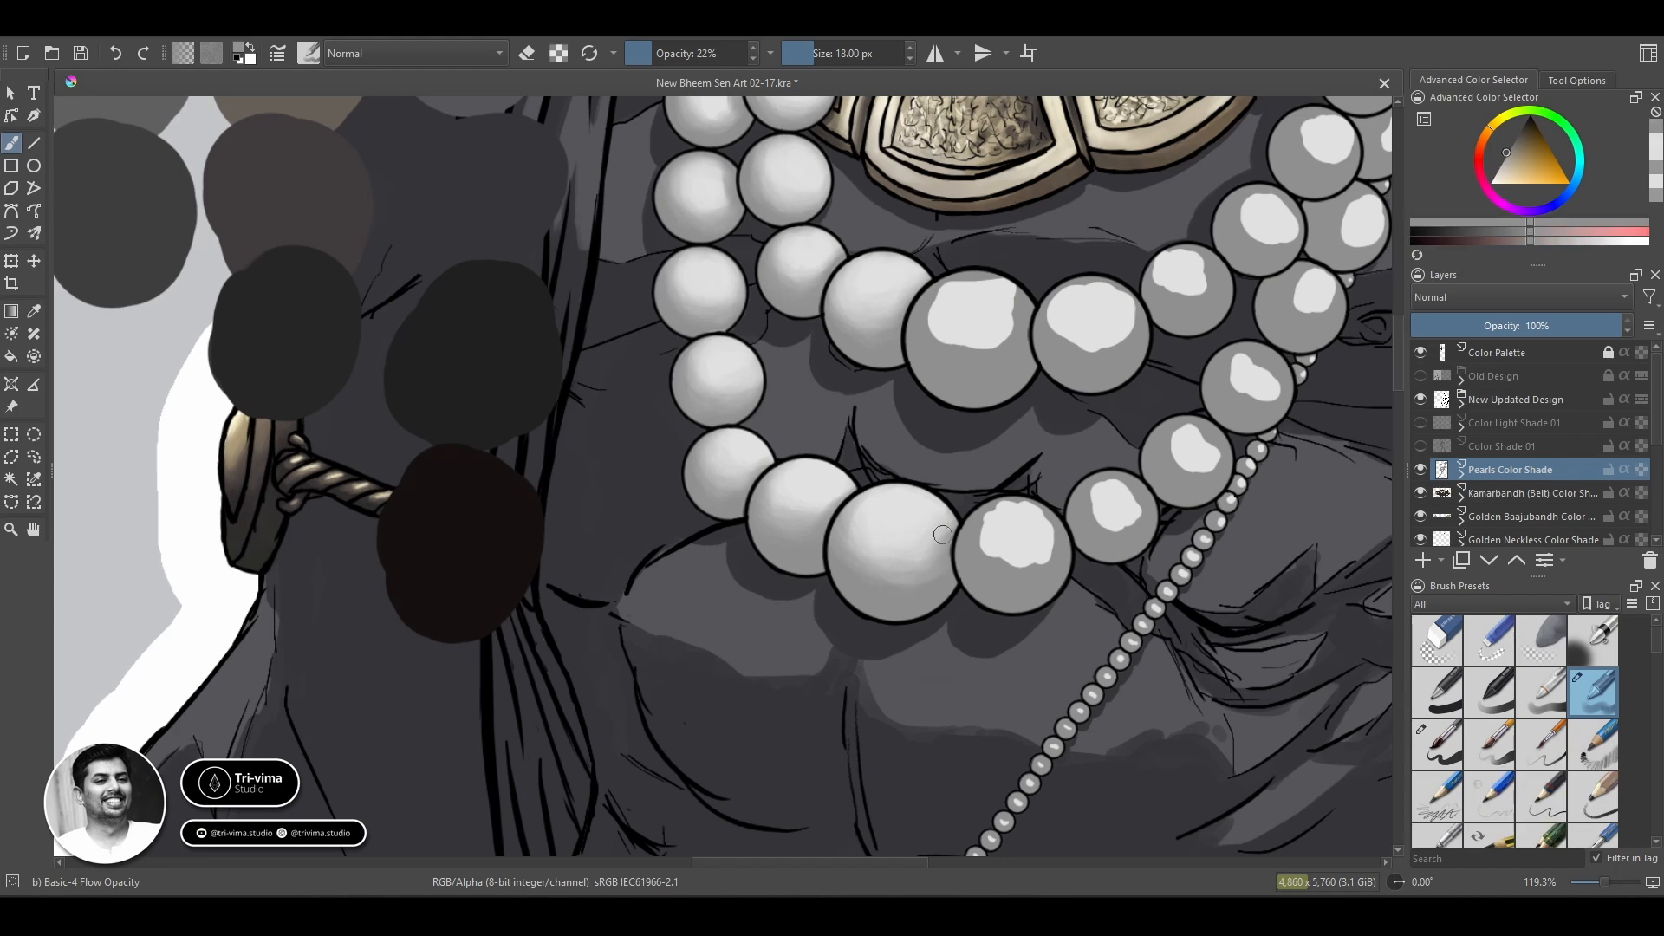
ctrl+click(900, 543)
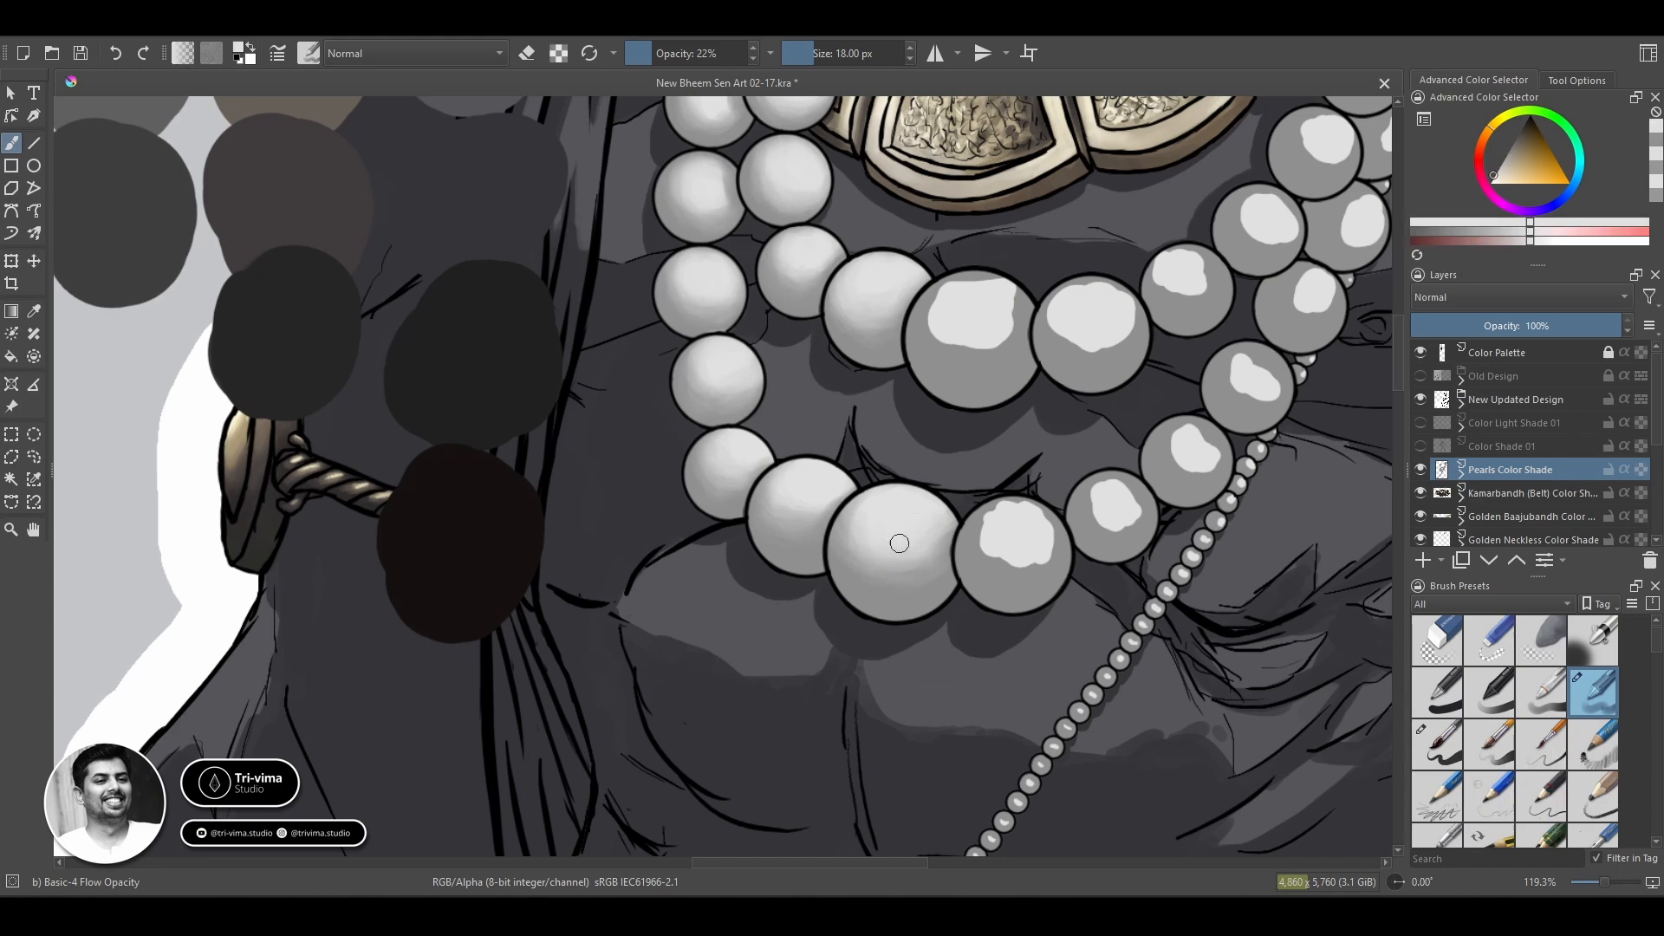
ctrl+click(785, 507)
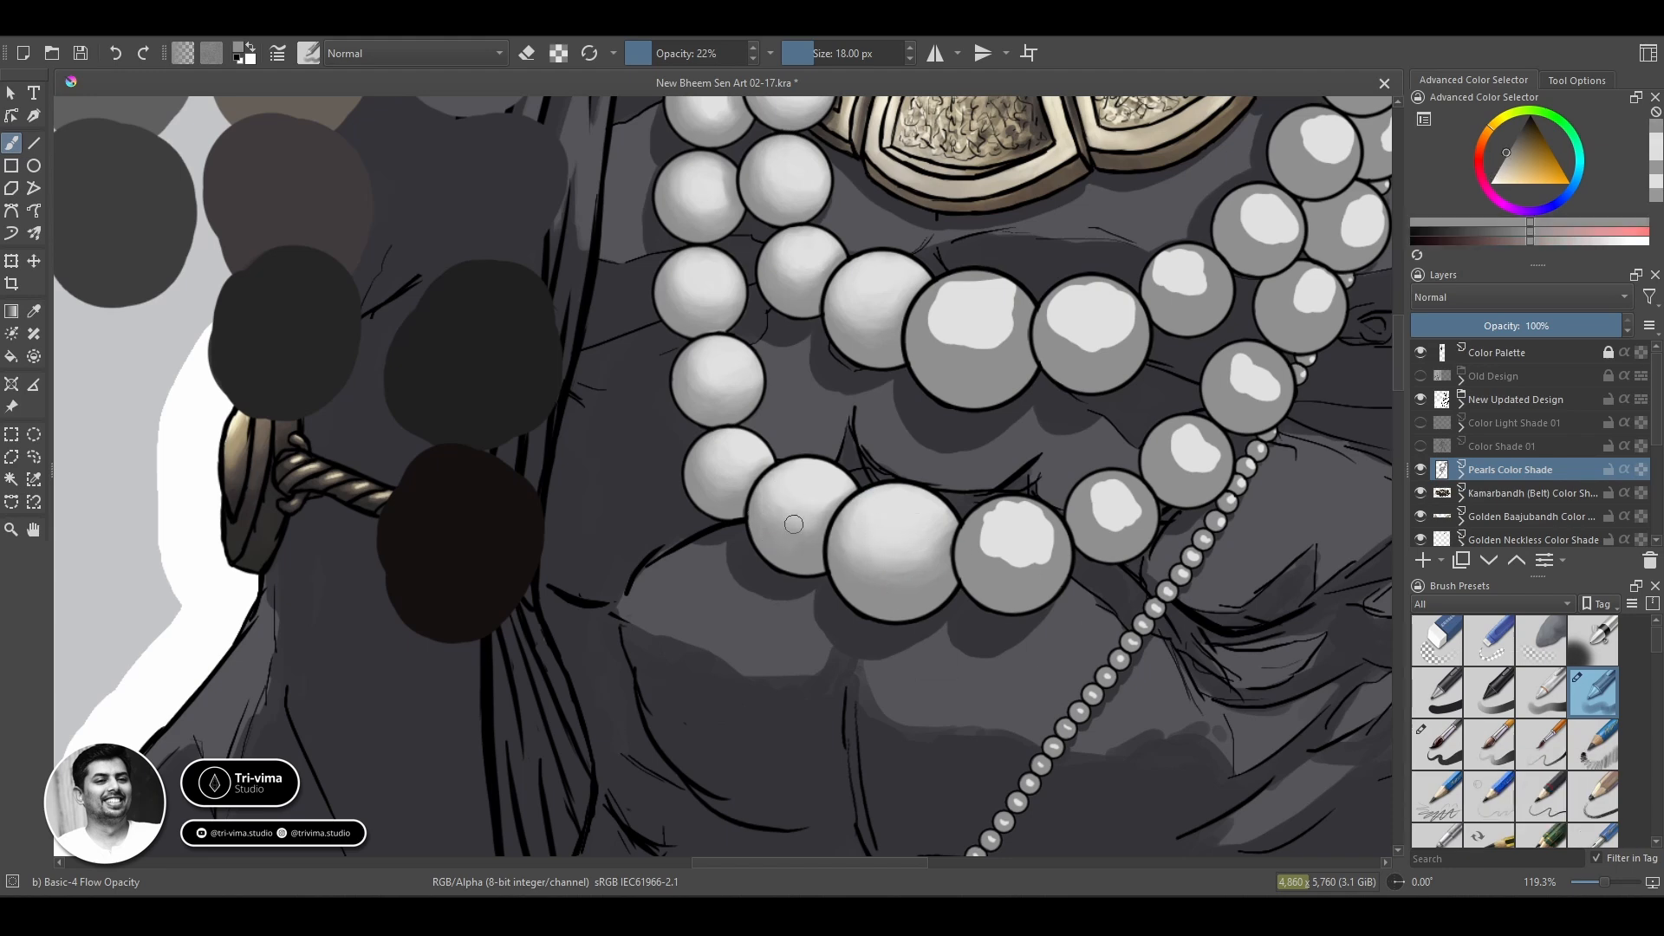
ctrl+click(793, 522)
Blend the highlight of the outer-strand pearl directly right of the largest bottom pearl.
ctrl+click(983, 561)
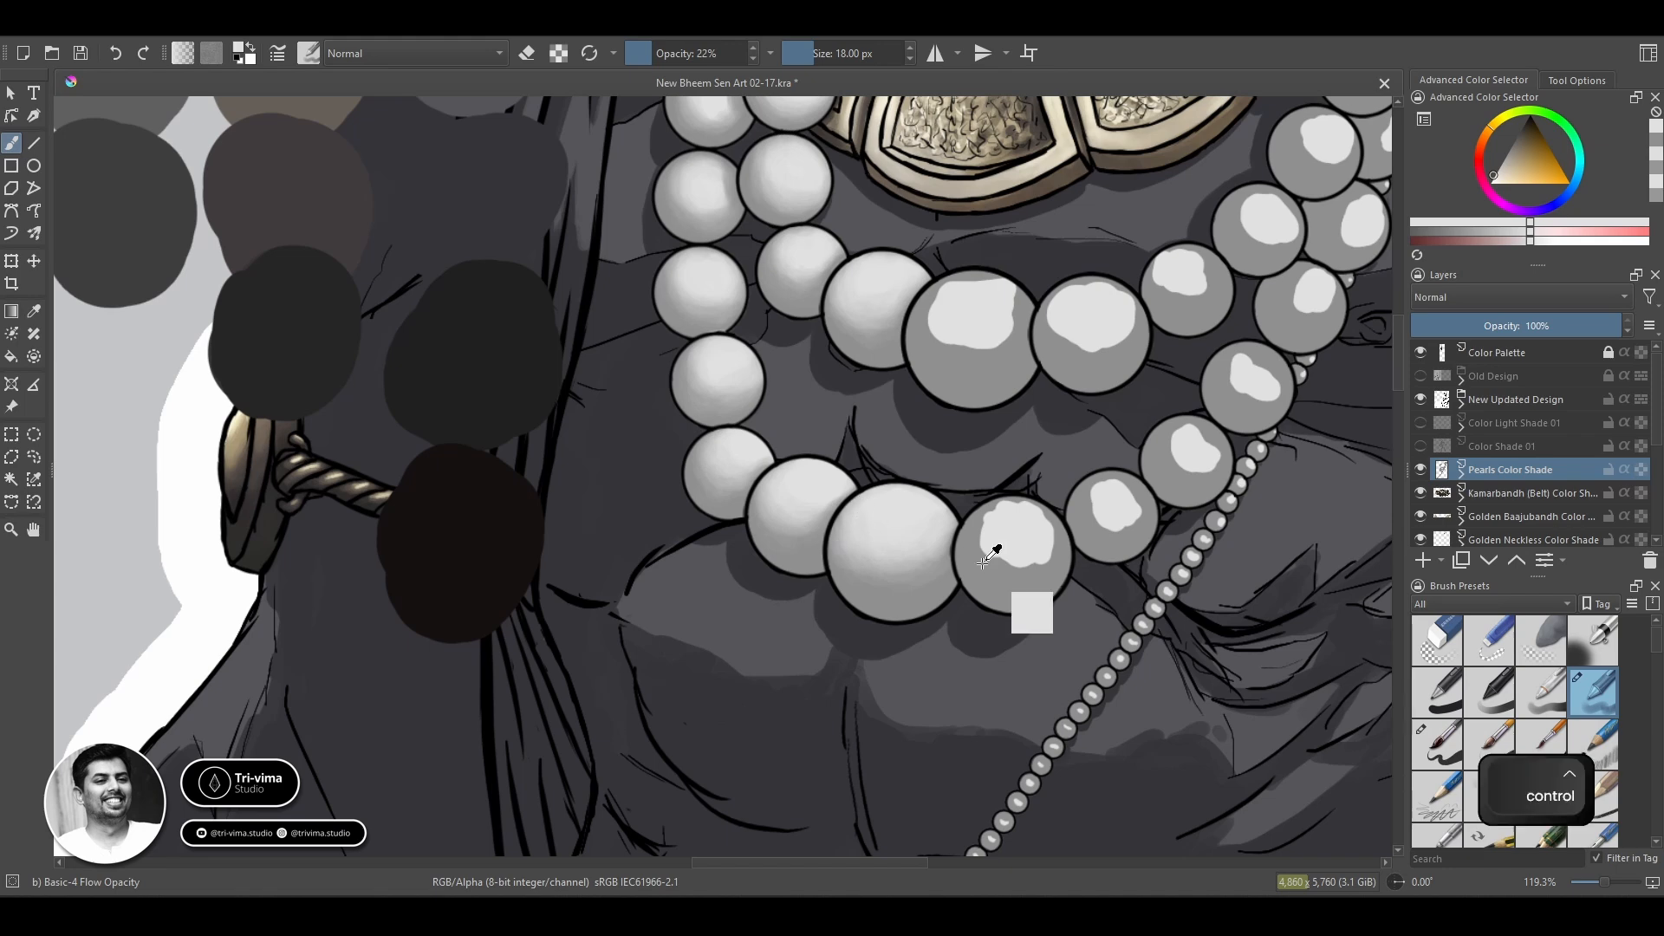
ctrl+click(953, 558)
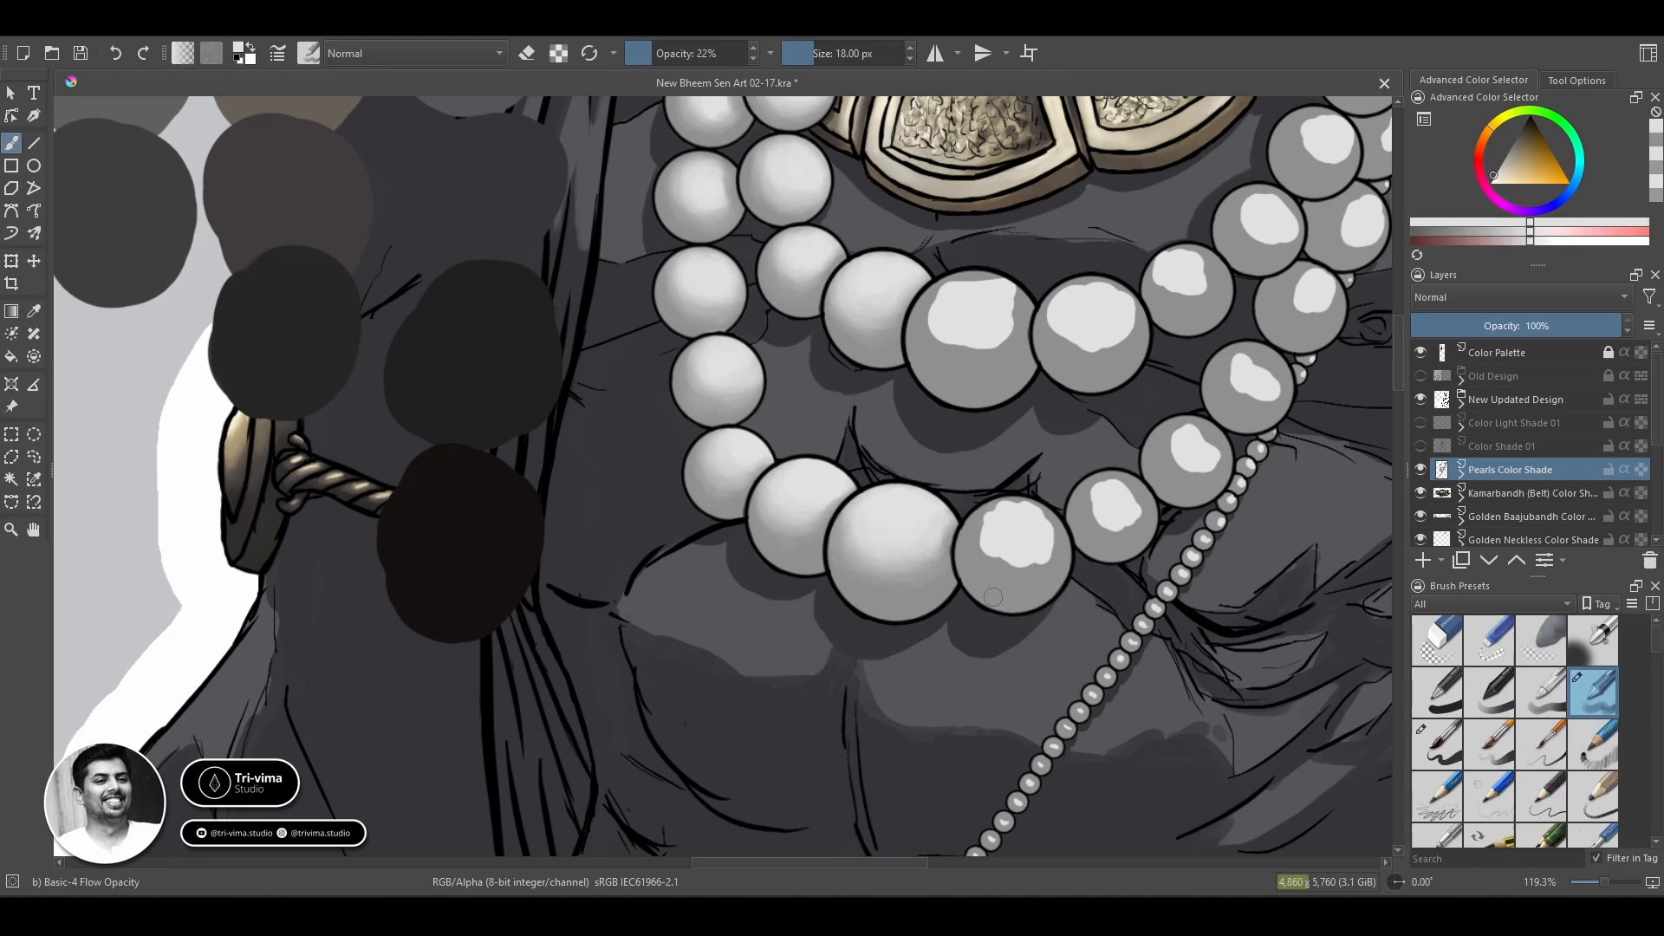
mouse_move(1032, 541)
mouse_down()
mouse_move(985, 565)
mouse_move(1045, 563)
mouse_move(992, 556)
mouse_move(995, 528)
mouse_move(1025, 521)
mouse_move(1011, 498)
mouse_move(1049, 519)
mouse_move(997, 503)
mouse_move(1018, 553)
mouse_up()
ctrl+click(1019, 519)
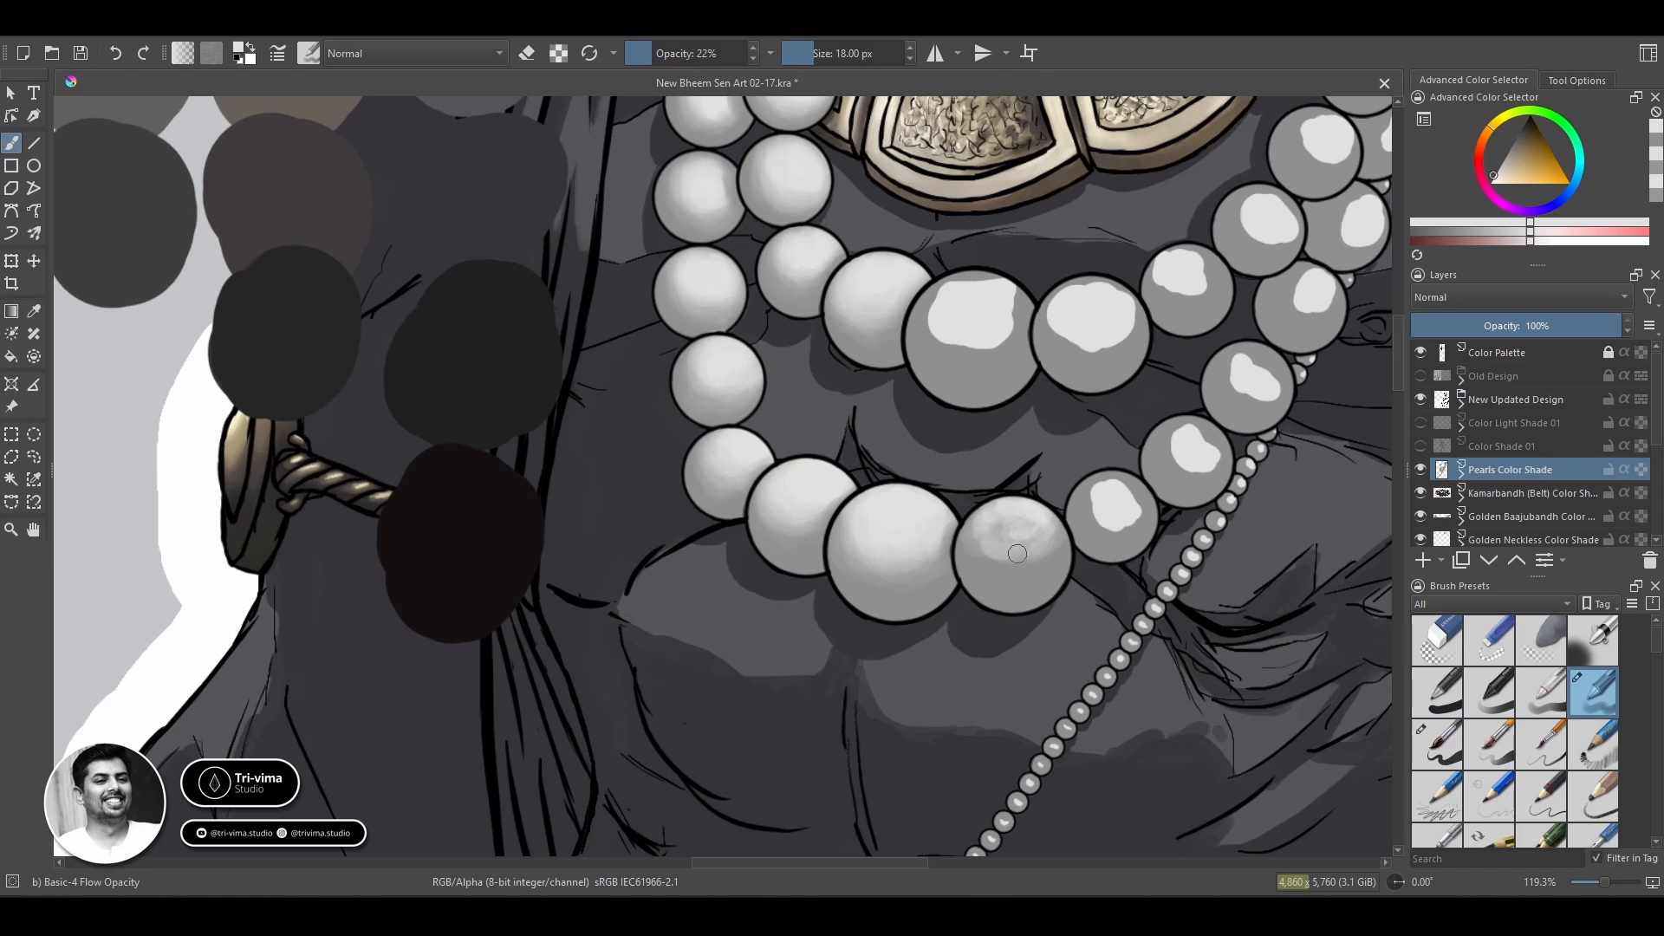
ctrl+click(1060, 544)
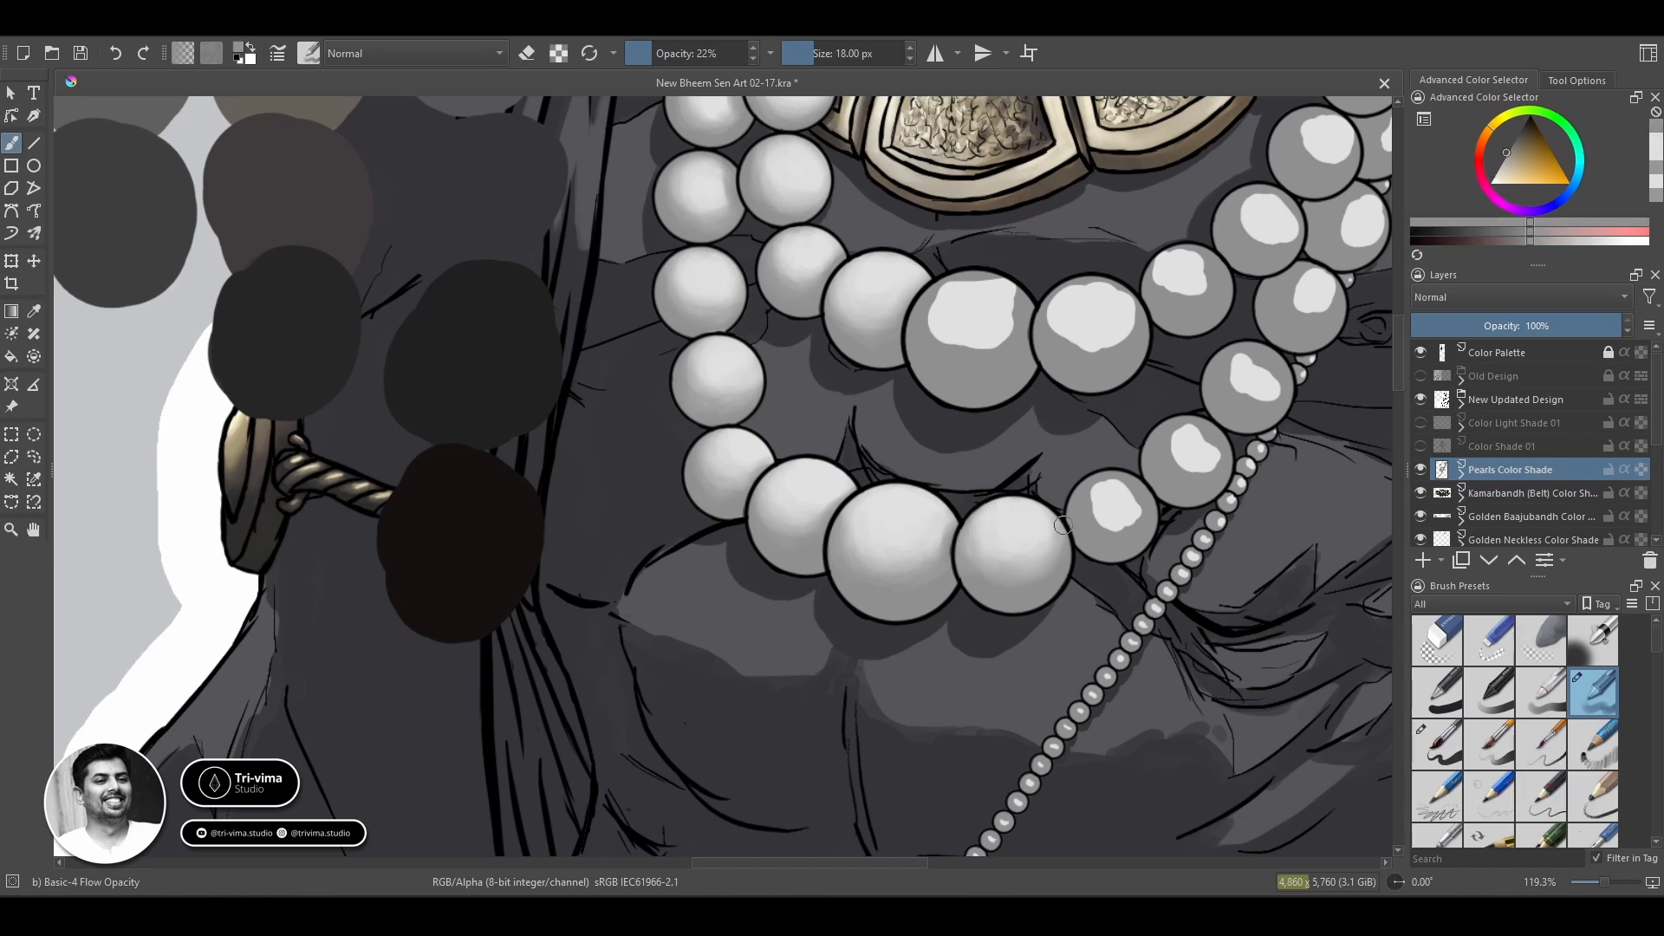
Blend the next, smaller outer-strand pearl to the right, near the thin bead chain.
mouse_move(1101, 504)
mouse_down()
mouse_move(944, 463)
mouse_move(586, 467)
mouse_move(663, 471)
mouse_move(637, 455)
mouse_up()
ctrl+click(659, 440)
ctrl+click(595, 453)
ctrl+click(730, 459)
key(slash)
mouse_move(706, 400)
mouse_down()
mouse_move(729, 439)
mouse_move(711, 397)
mouse_move(702, 434)
mouse_move(728, 405)
mouse_move(719, 439)
mouse_move(703, 409)
mouse_move(743, 381)
mouse_up()
key(slash)
ctrl+click(801, 364)
ctrl+click(751, 405)
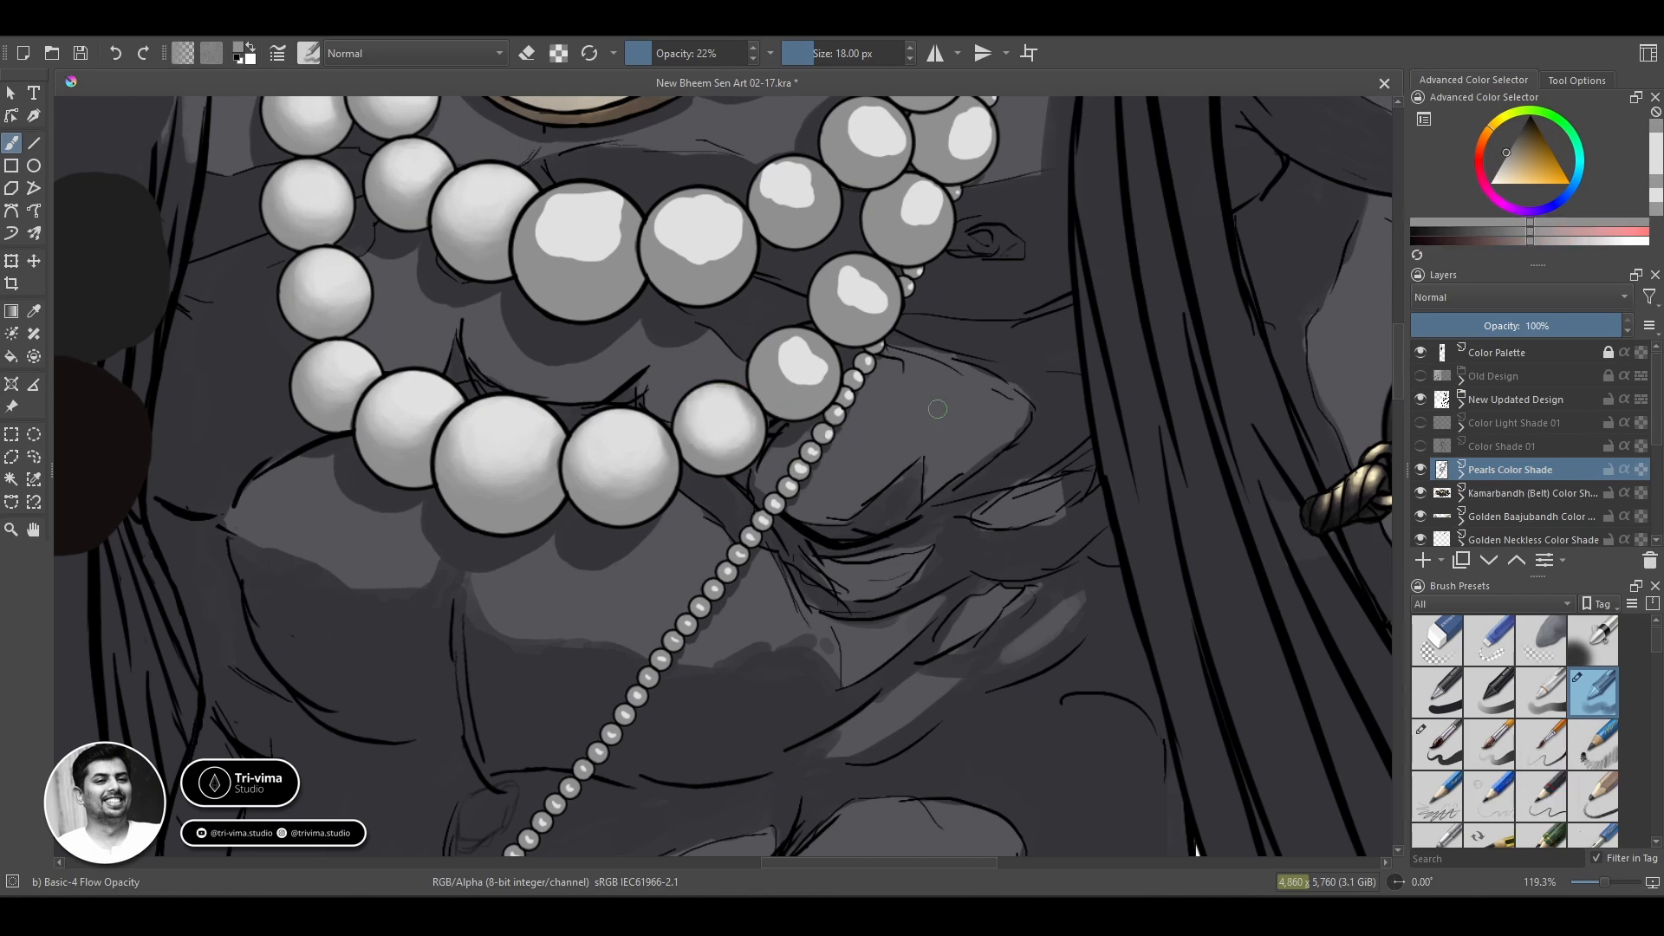
Enlarge the brush to about 28 px and blend the inner strand's largest central pearl into a smooth gradient.
mouse_move(539, 236)
mouse_down()
mouse_move(613, 258)
mouse_move(628, 202)
mouse_move(554, 251)
mouse_move(577, 193)
mouse_move(562, 200)
mouse_move(580, 263)
mouse_move(605, 201)
mouse_move(573, 234)
mouse_move(570, 215)
mouse_move(537, 232)
mouse_move(597, 247)
mouse_move(602, 199)
mouse_move(623, 230)
mouse_move(591, 231)
mouse_move(585, 206)
mouse_move(579, 257)
mouse_move(566, 197)
mouse_move(607, 218)
mouse_move(546, 219)
mouse_move(627, 260)
mouse_move(531, 246)
mouse_move(530, 262)
mouse_move(635, 269)
mouse_up()
ctrl+click(578, 227)
key(bracketright)
key(bracketright)
key(bracketleft)
ctrl+click(533, 249)
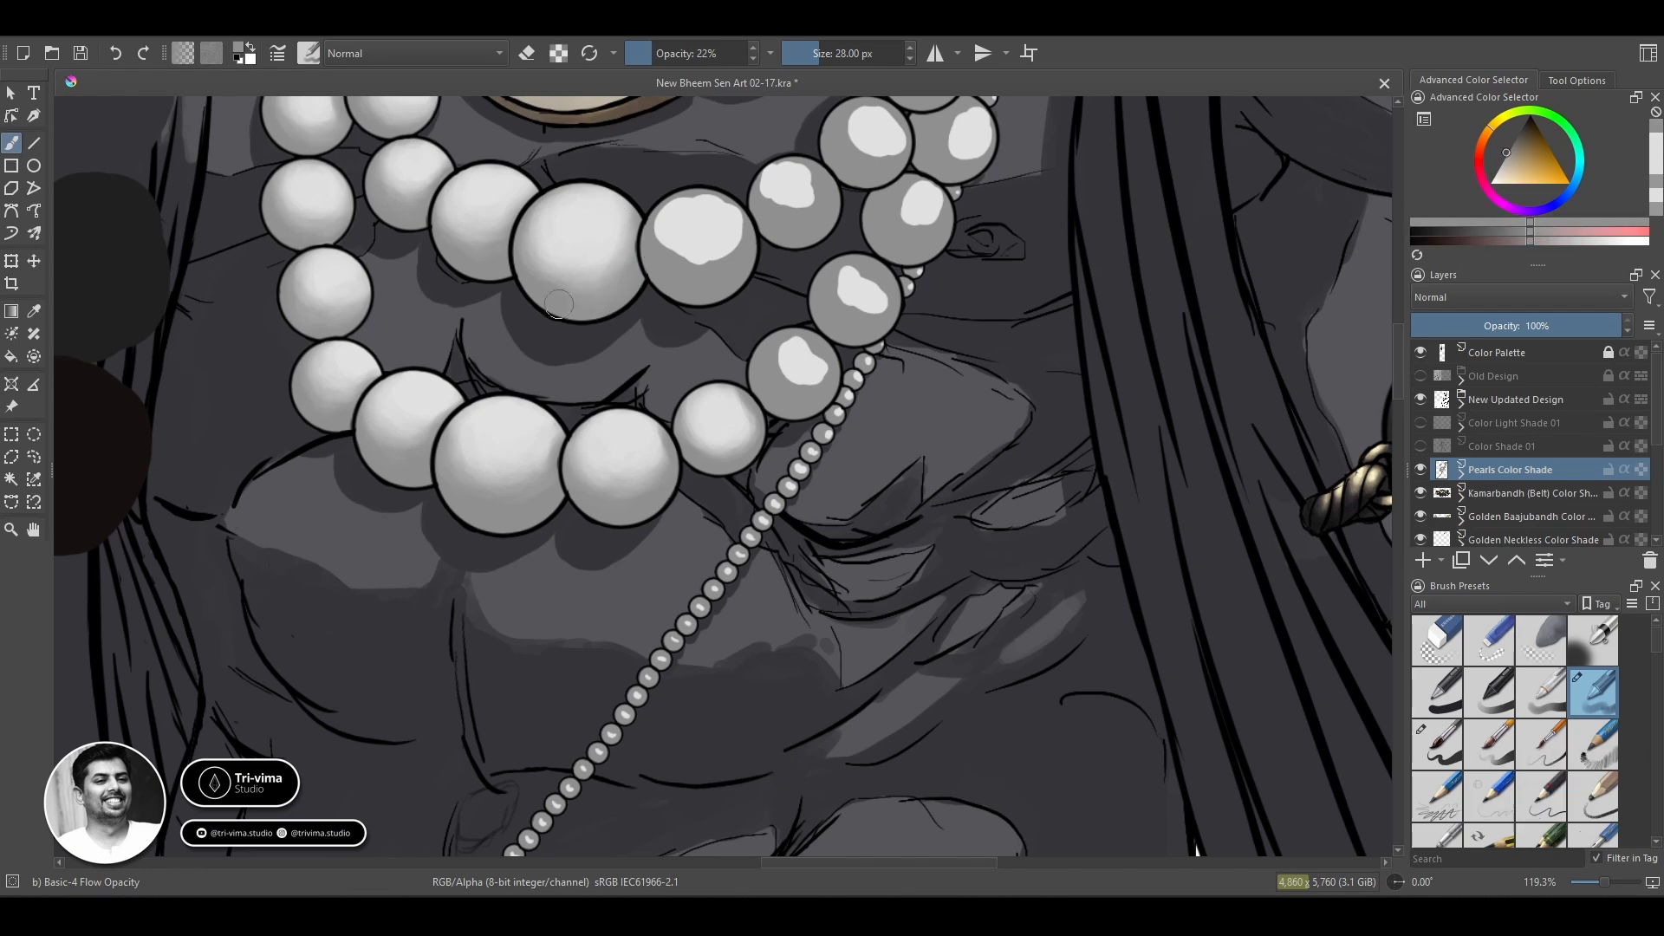
key(bracketleft)
key(bracketleft)
key(bracketright)
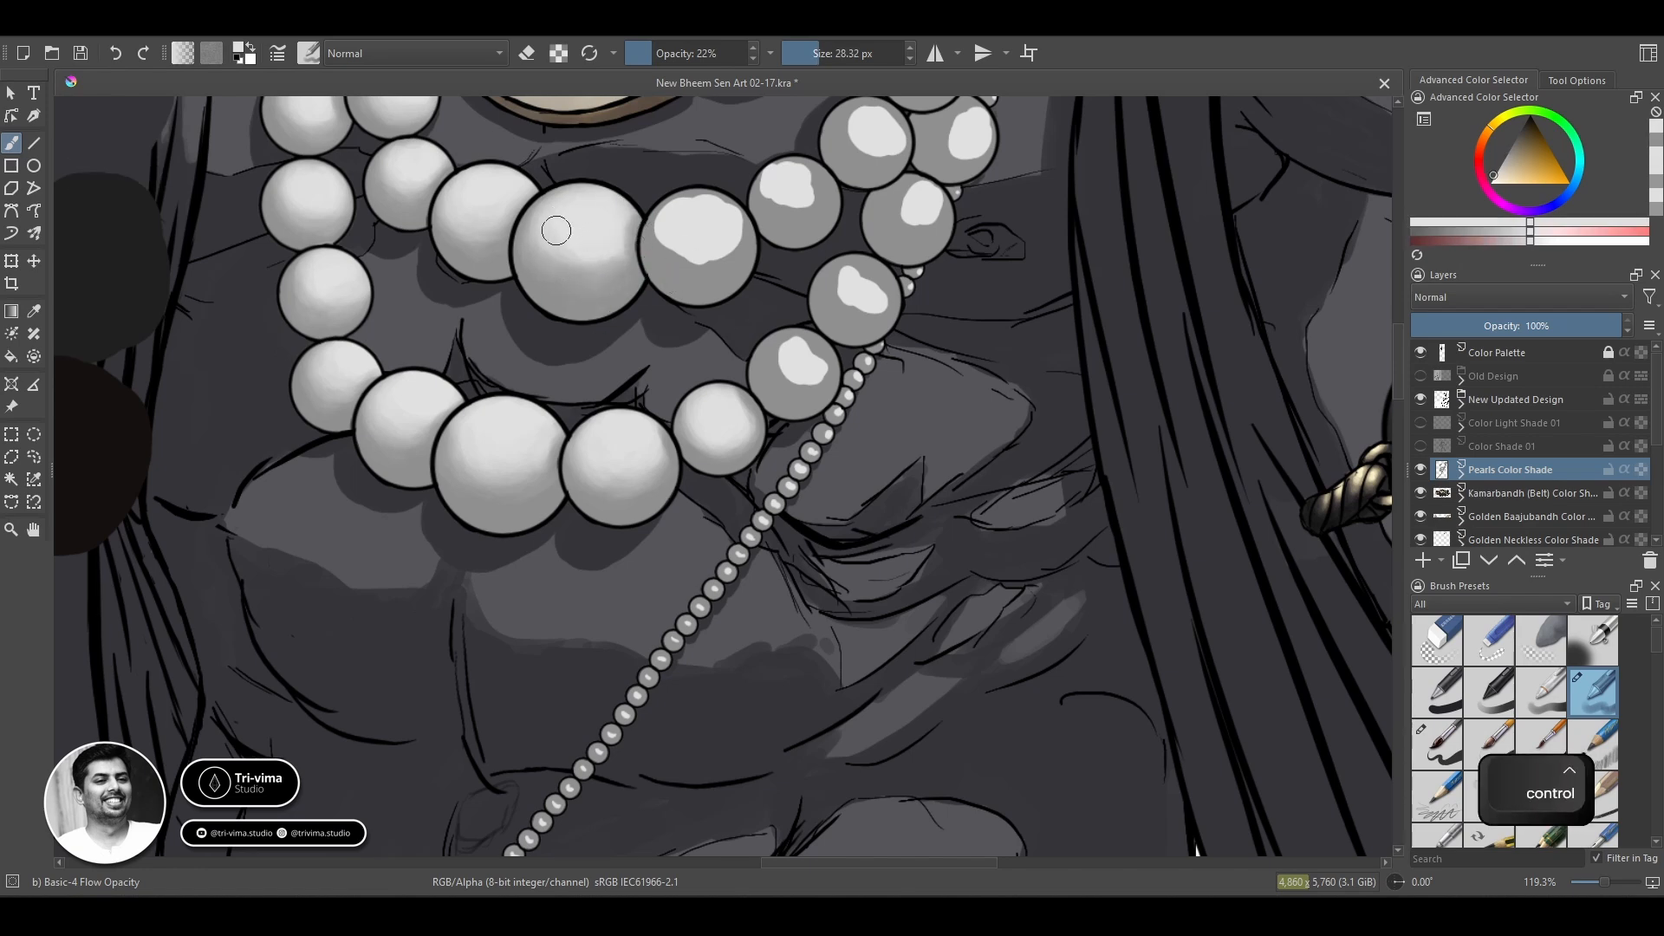
ctrl+click(559, 227)
drag(598, 241, 577, 268)
Touch up the light tones on the small blended outer-strand pearl beside the thin bead chain.
ctrl+click(699, 272)
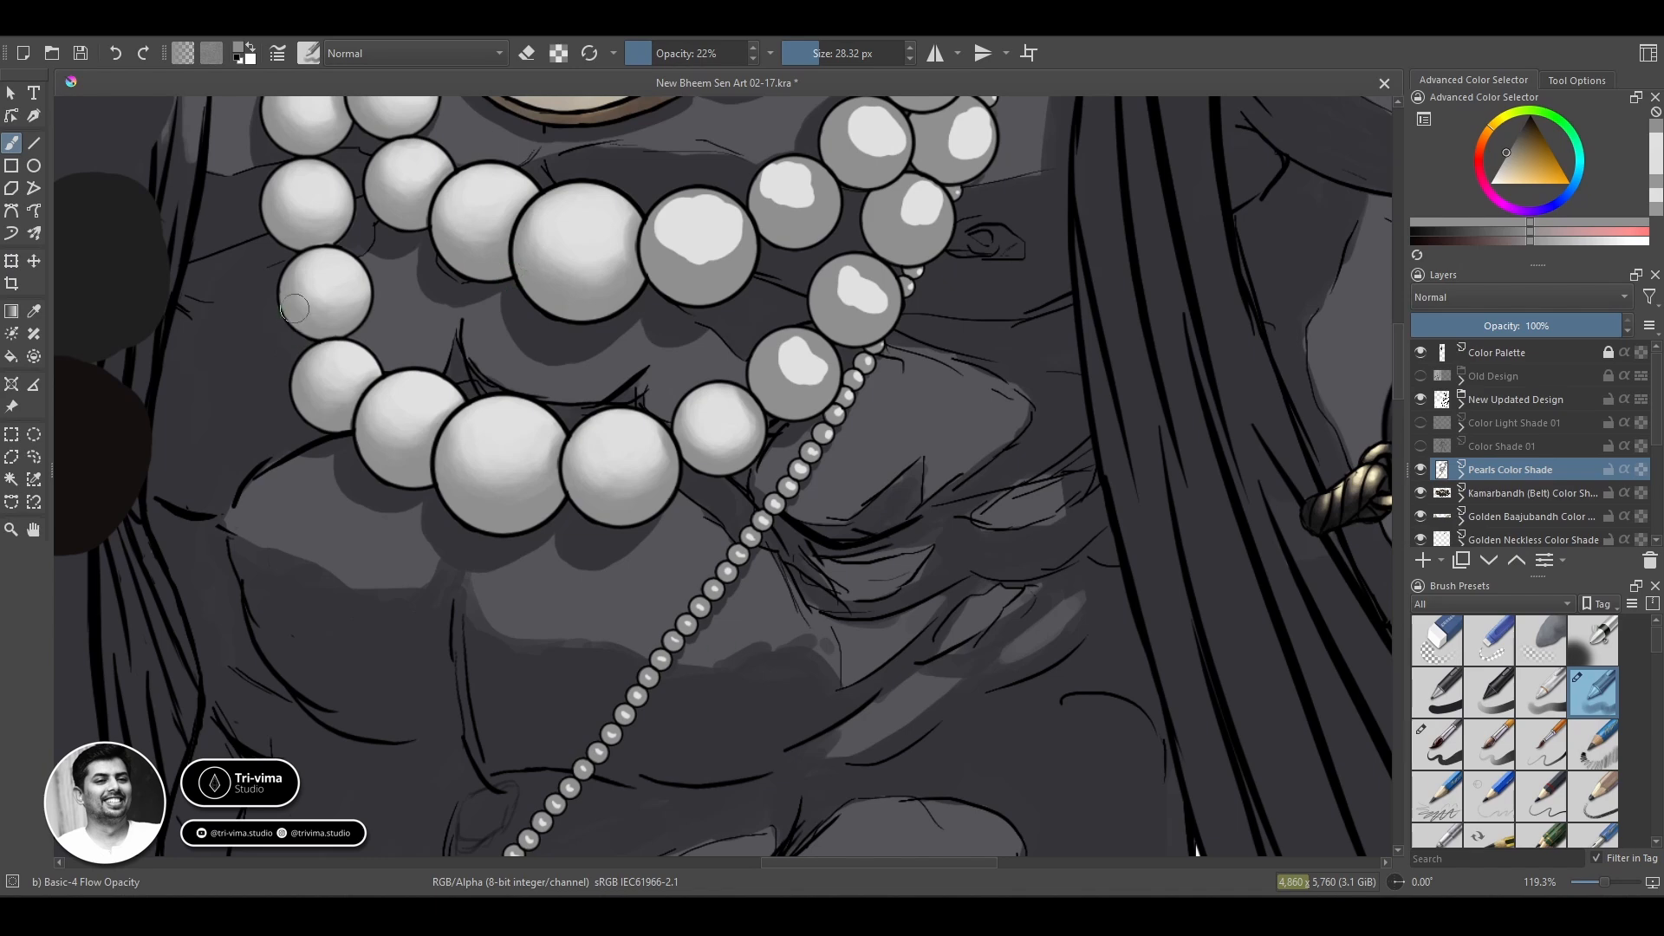
ctrl+click(732, 426)
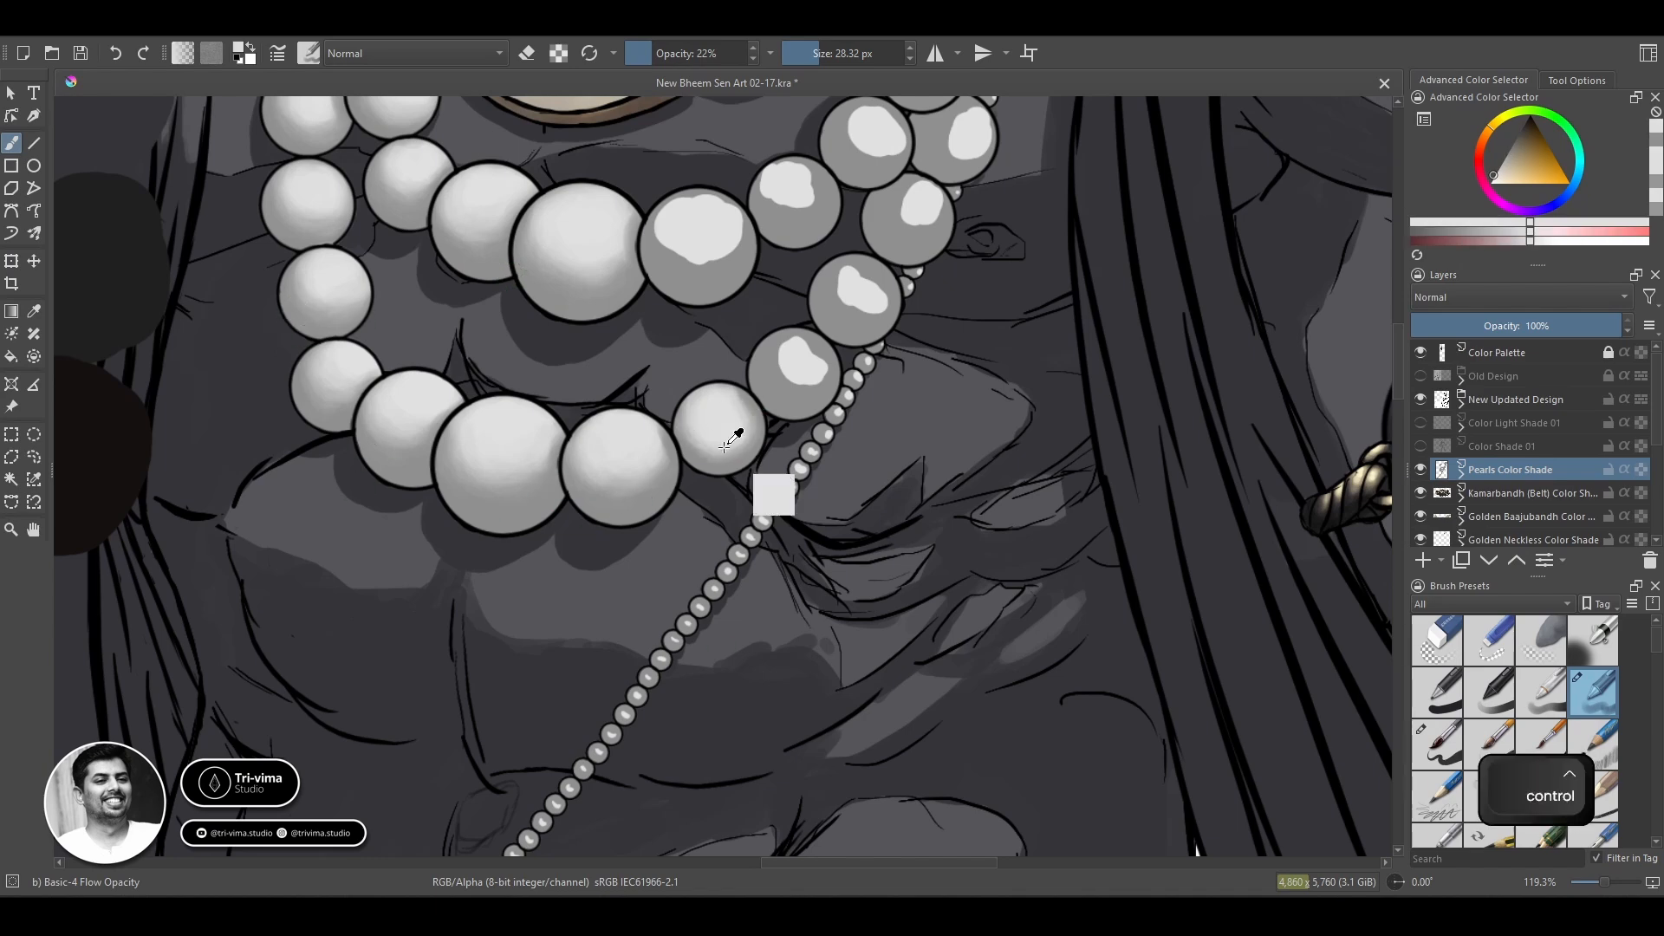
ctrl+click(716, 418)
drag(704, 416, 728, 434)
Blend the grey tones and highlight of the inner-strand pearl right of the largest central pearl.
ctrl+click(712, 287)
mouse_move(671, 241)
mouse_down()
mouse_move(702, 199)
mouse_move(717, 241)
mouse_move(722, 213)
mouse_move(703, 233)
mouse_move(685, 202)
mouse_move(718, 220)
mouse_move(674, 254)
mouse_move(750, 221)
mouse_move(715, 296)
mouse_move(674, 218)
mouse_move(693, 258)
mouse_move(751, 212)
mouse_move(763, 224)
mouse_move(690, 198)
mouse_move(735, 265)
mouse_up()
ctrl+click(706, 227)
ctrl+click(716, 294)
ctrl+click(691, 199)
ctrl+click(714, 288)
ctrl+click(703, 221)
Reduce the brush to 14 px and refine the right-hand edge shading of that inner-strand pearl.
key(bracketleft)
key(bracketleft)
key(bracketleft)
key(bracketleft)
key(bracketleft)
key(bracketleft)
key(bracketleft)
key(bracketleft)
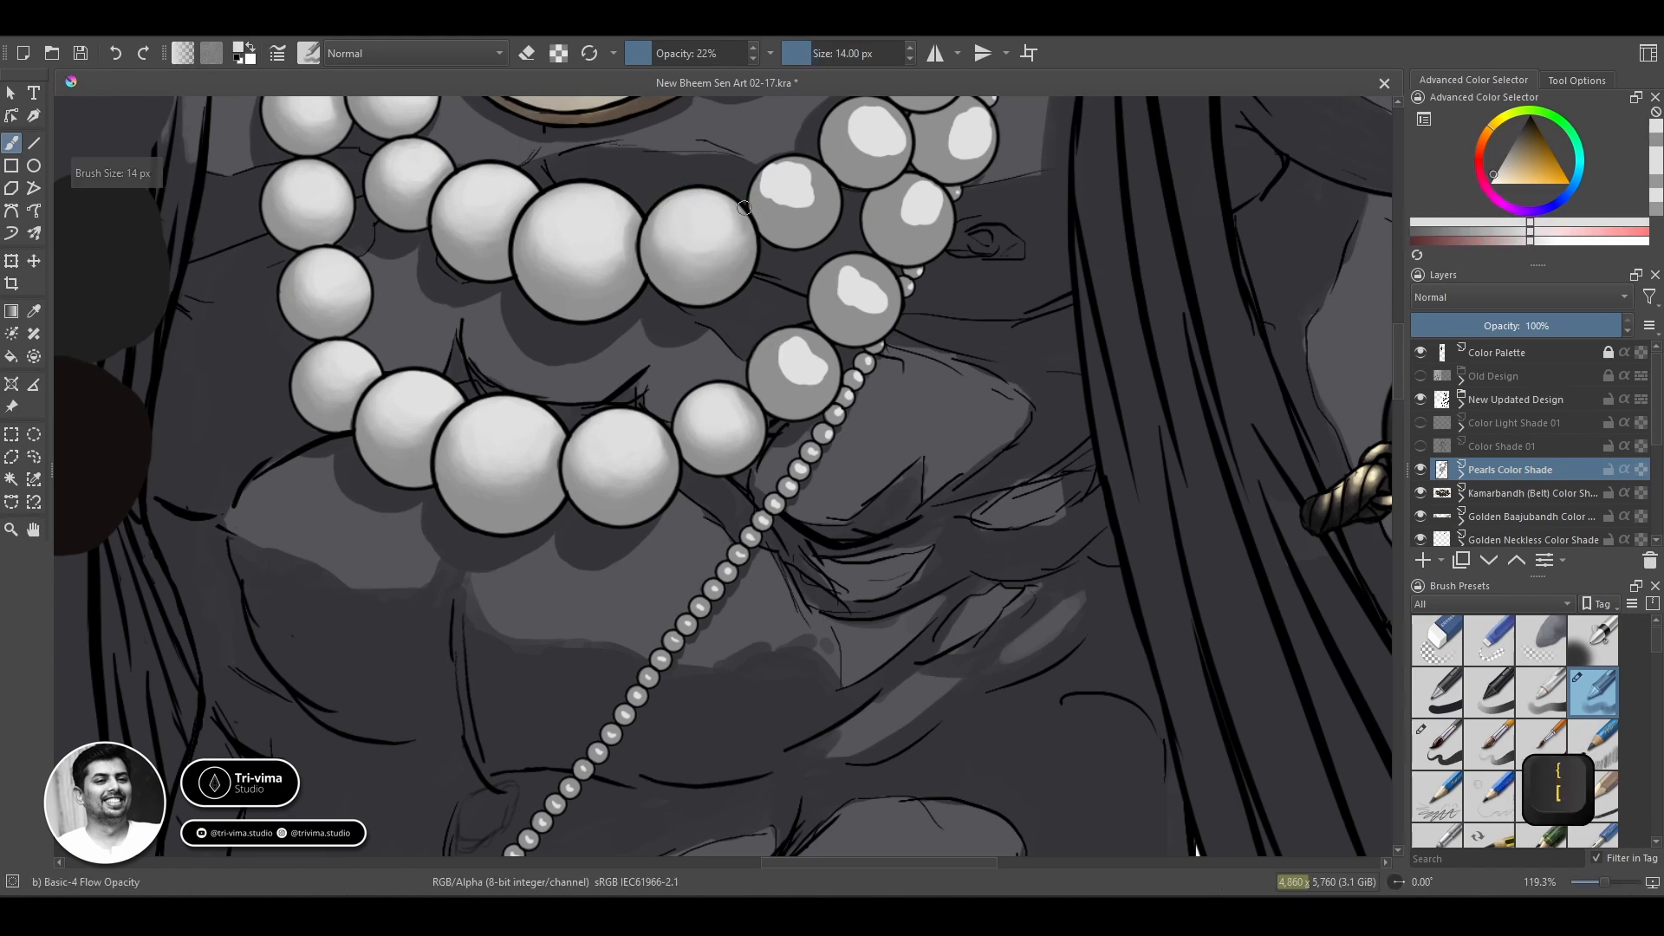
ctrl+click(774, 224)
mouse_move(736, 206)
mouse_down()
mouse_move(701, 219)
mouse_move(733, 240)
mouse_up()
ctrl+click(704, 222)
ctrl+click(813, 233)
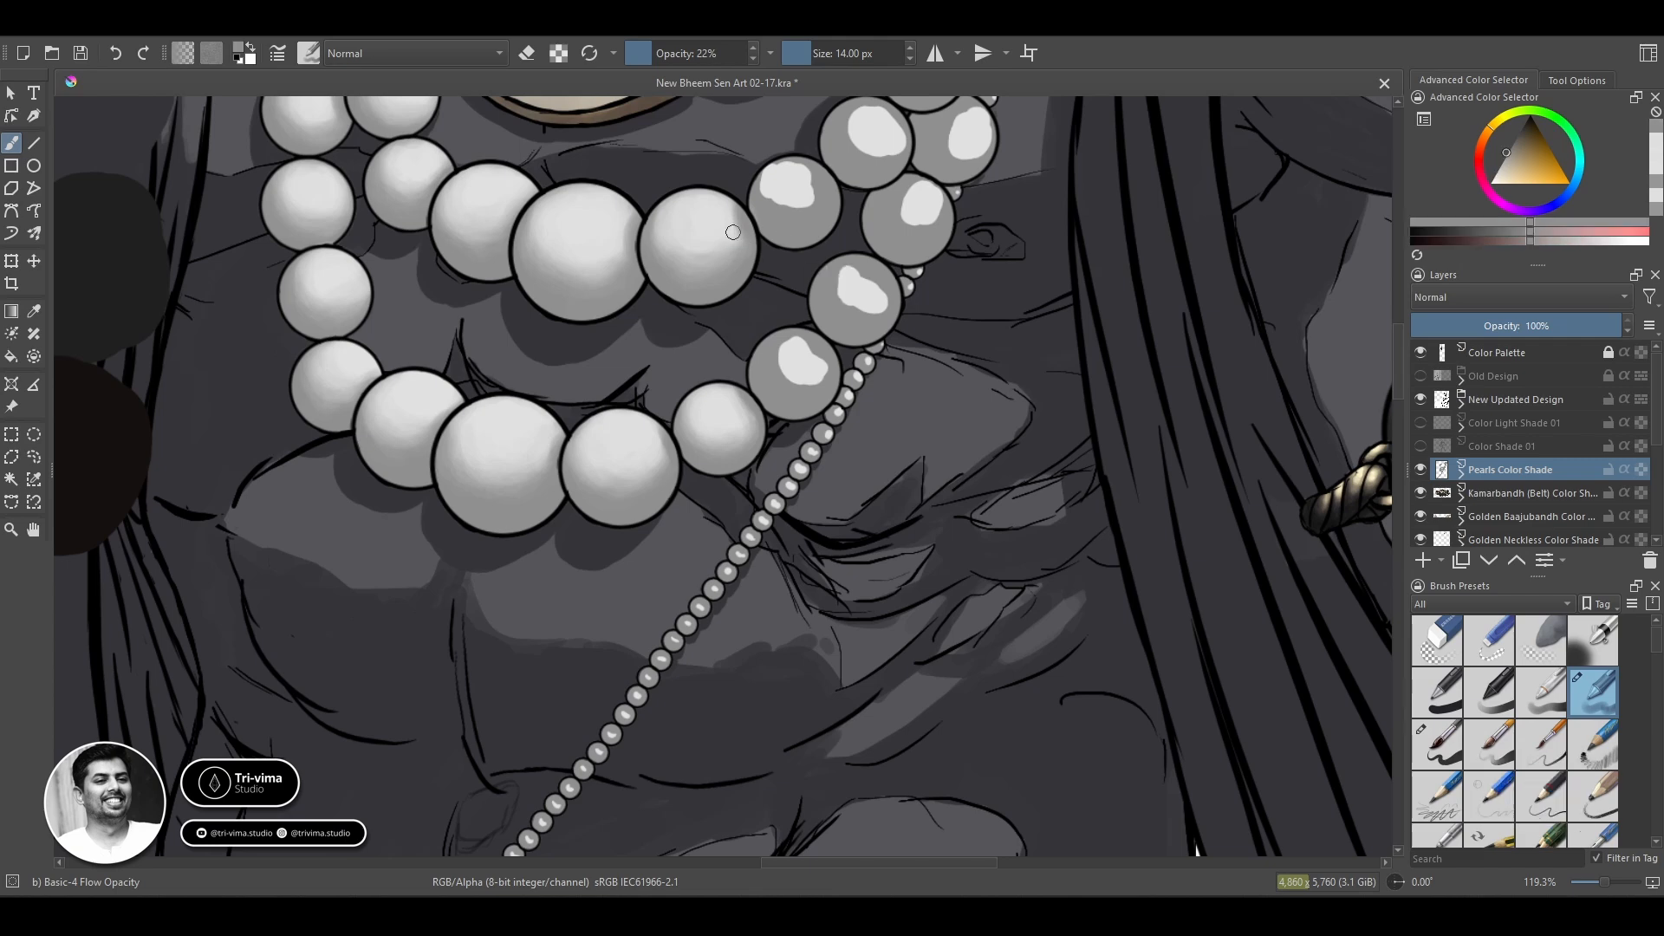
ctrl+click(737, 227)
Blend the outer-strand pearl beside the upper end of the visible bead chain, finishing with a 16 px brush.
drag(680, 393, 476, 646)
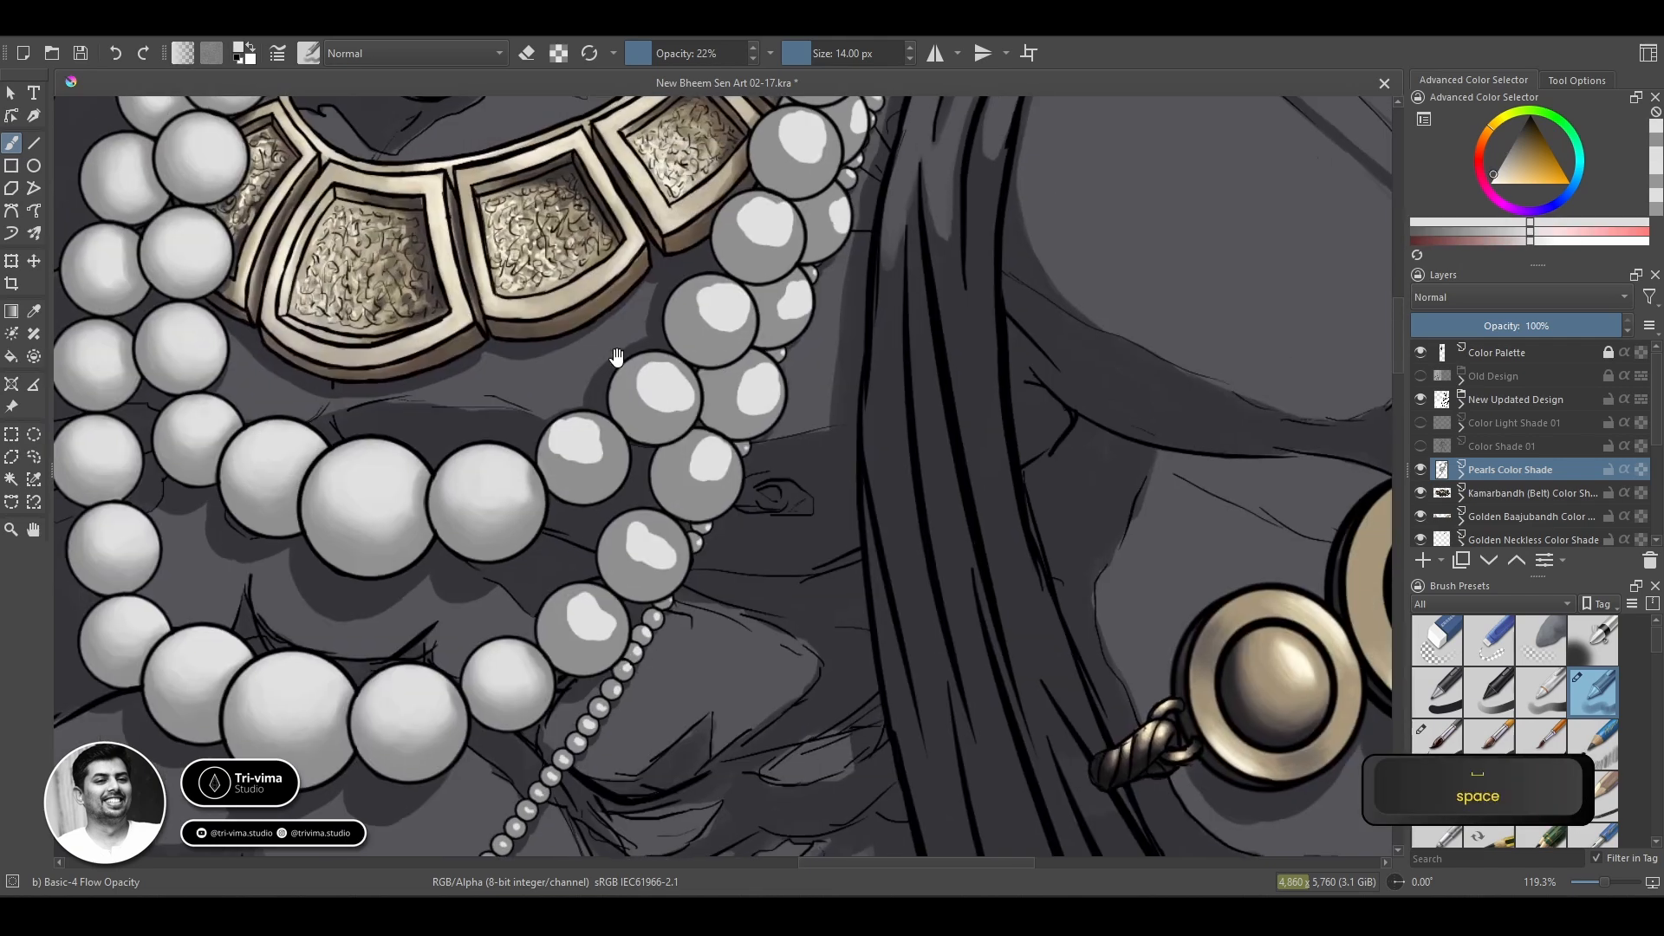
ctrl+click(609, 644)
mouse_move(592, 625)
mouse_down()
mouse_move(599, 592)
mouse_move(564, 626)
mouse_move(584, 625)
mouse_move(580, 596)
mouse_move(586, 626)
mouse_move(621, 624)
mouse_move(569, 639)
mouse_move(587, 647)
mouse_move(549, 639)
mouse_move(586, 632)
mouse_move(559, 611)
mouse_move(580, 594)
mouse_move(571, 604)
mouse_move(629, 593)
mouse_move(601, 585)
mouse_move(622, 595)
mouse_move(565, 613)
mouse_move(574, 638)
mouse_move(560, 637)
mouse_move(561, 590)
mouse_up()
ctrl+click(588, 611)
ctrl+click(617, 574)
key(bracketleft)
ctrl+click(653, 552)
key(bracketright)
key(bracketright)
ctrl+click(628, 589)
ctrl+click(565, 614)
ctrl+click(585, 639)
ctrl+click(629, 613)
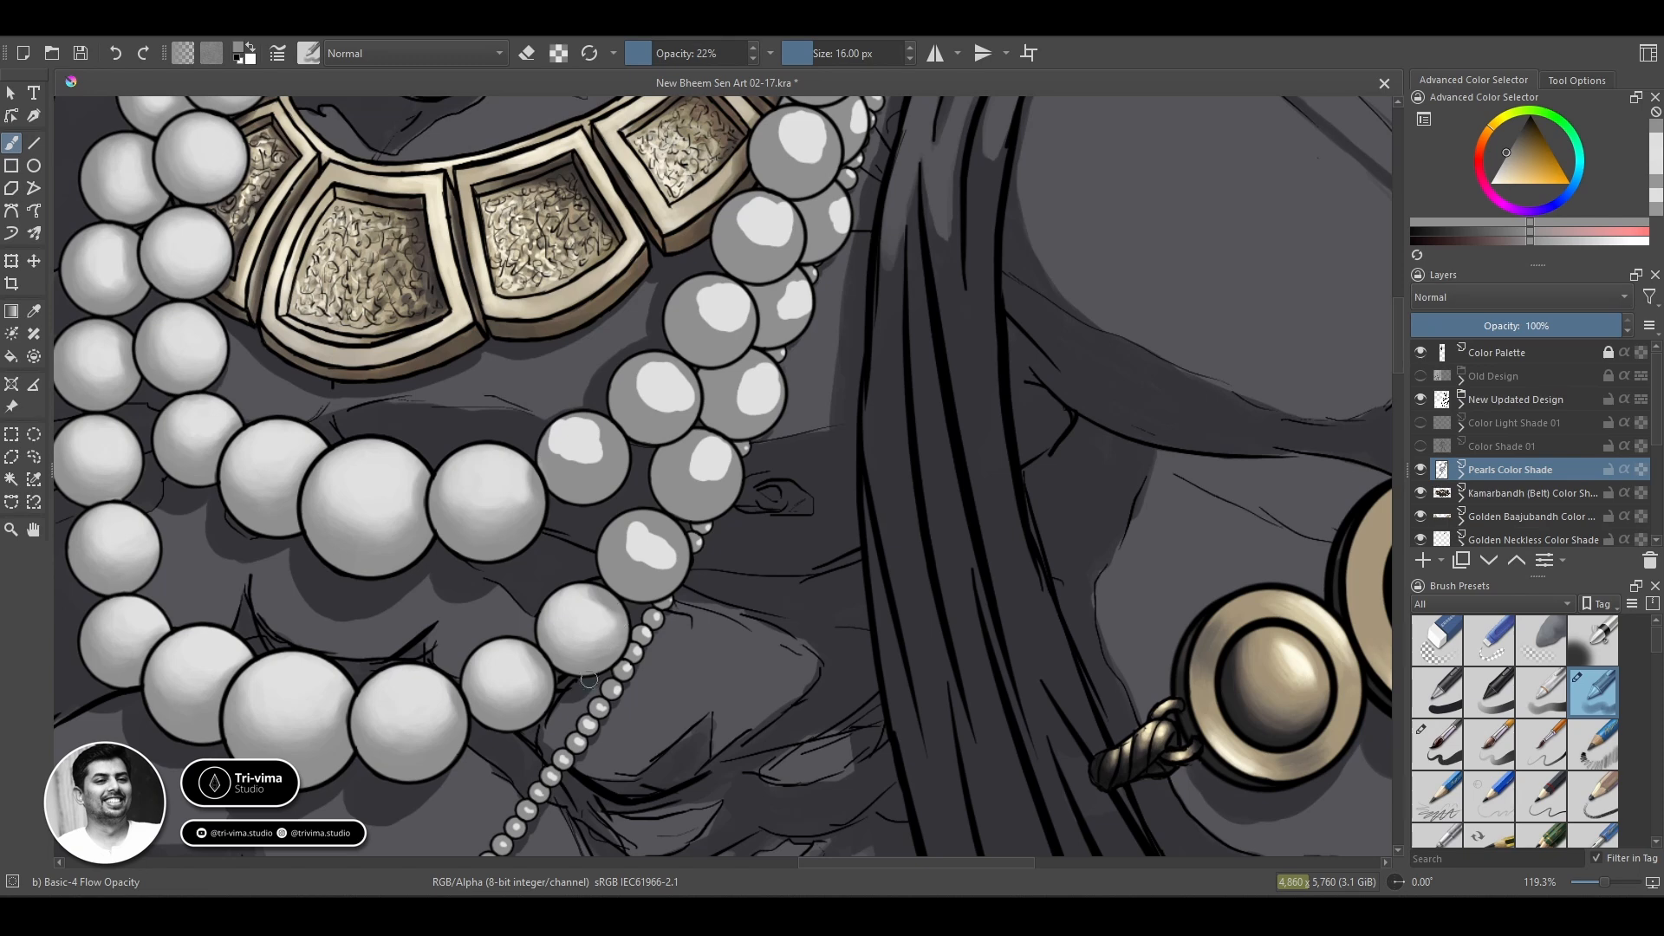
ctrl+click(606, 633)
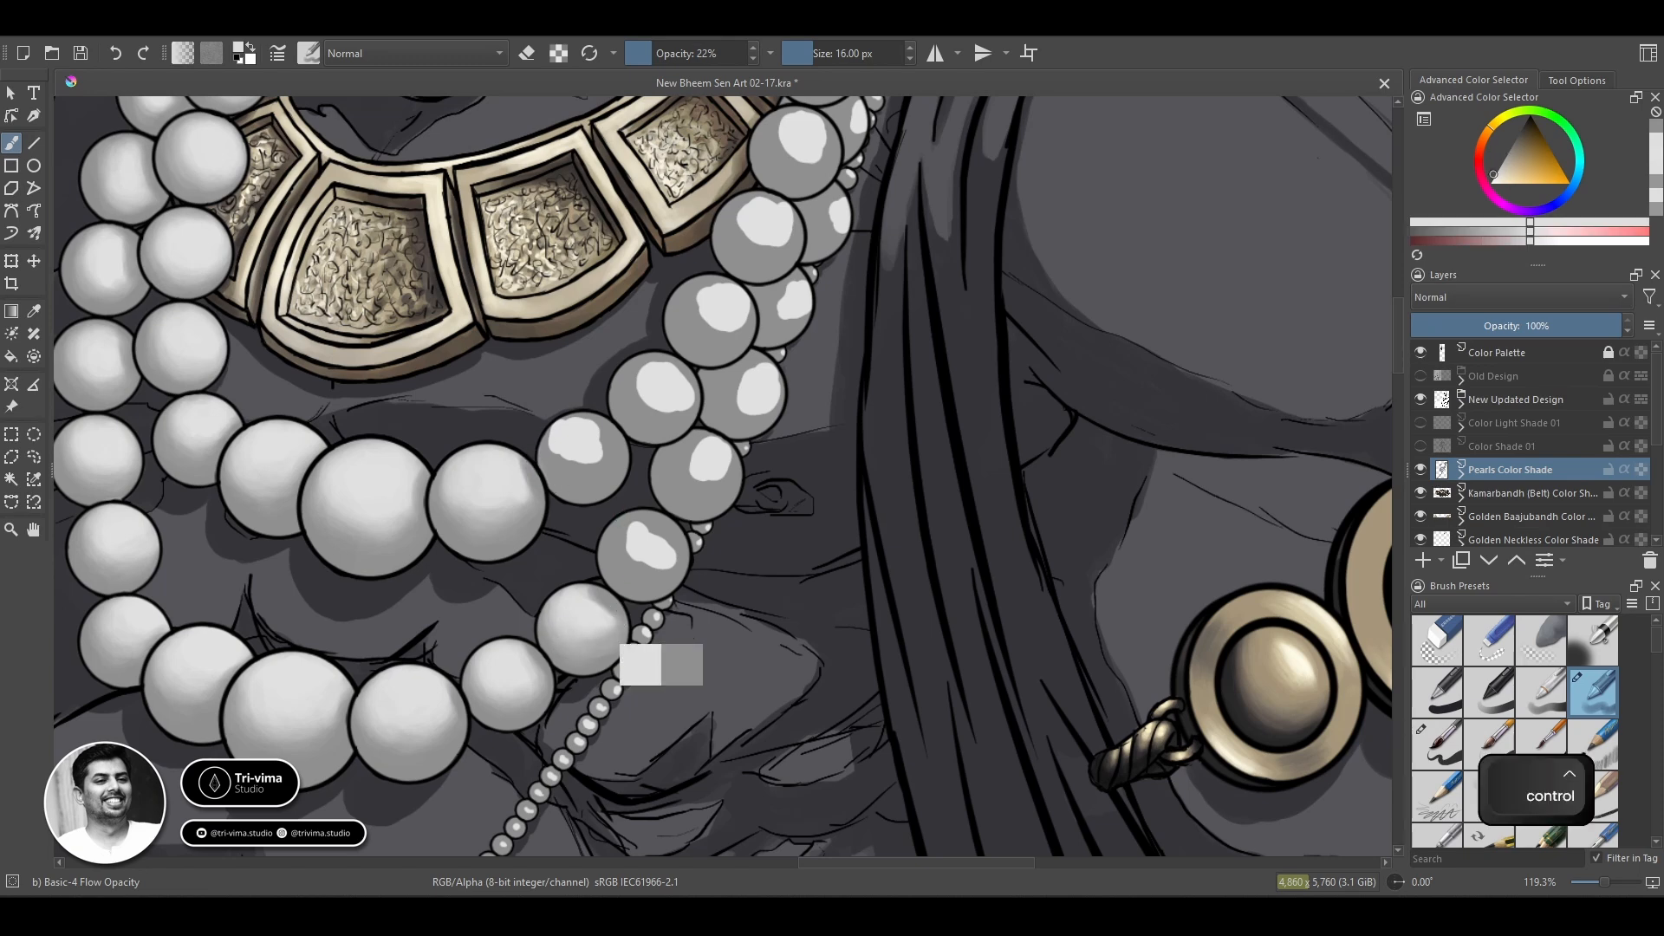
Refine the light shading on the small outer-strand pearl just below the newly blended one.
ctrl+click(544, 696)
mouse_move(548, 681)
mouse_down()
mouse_move(530, 709)
mouse_move(503, 708)
mouse_up()
ctrl+click(519, 681)
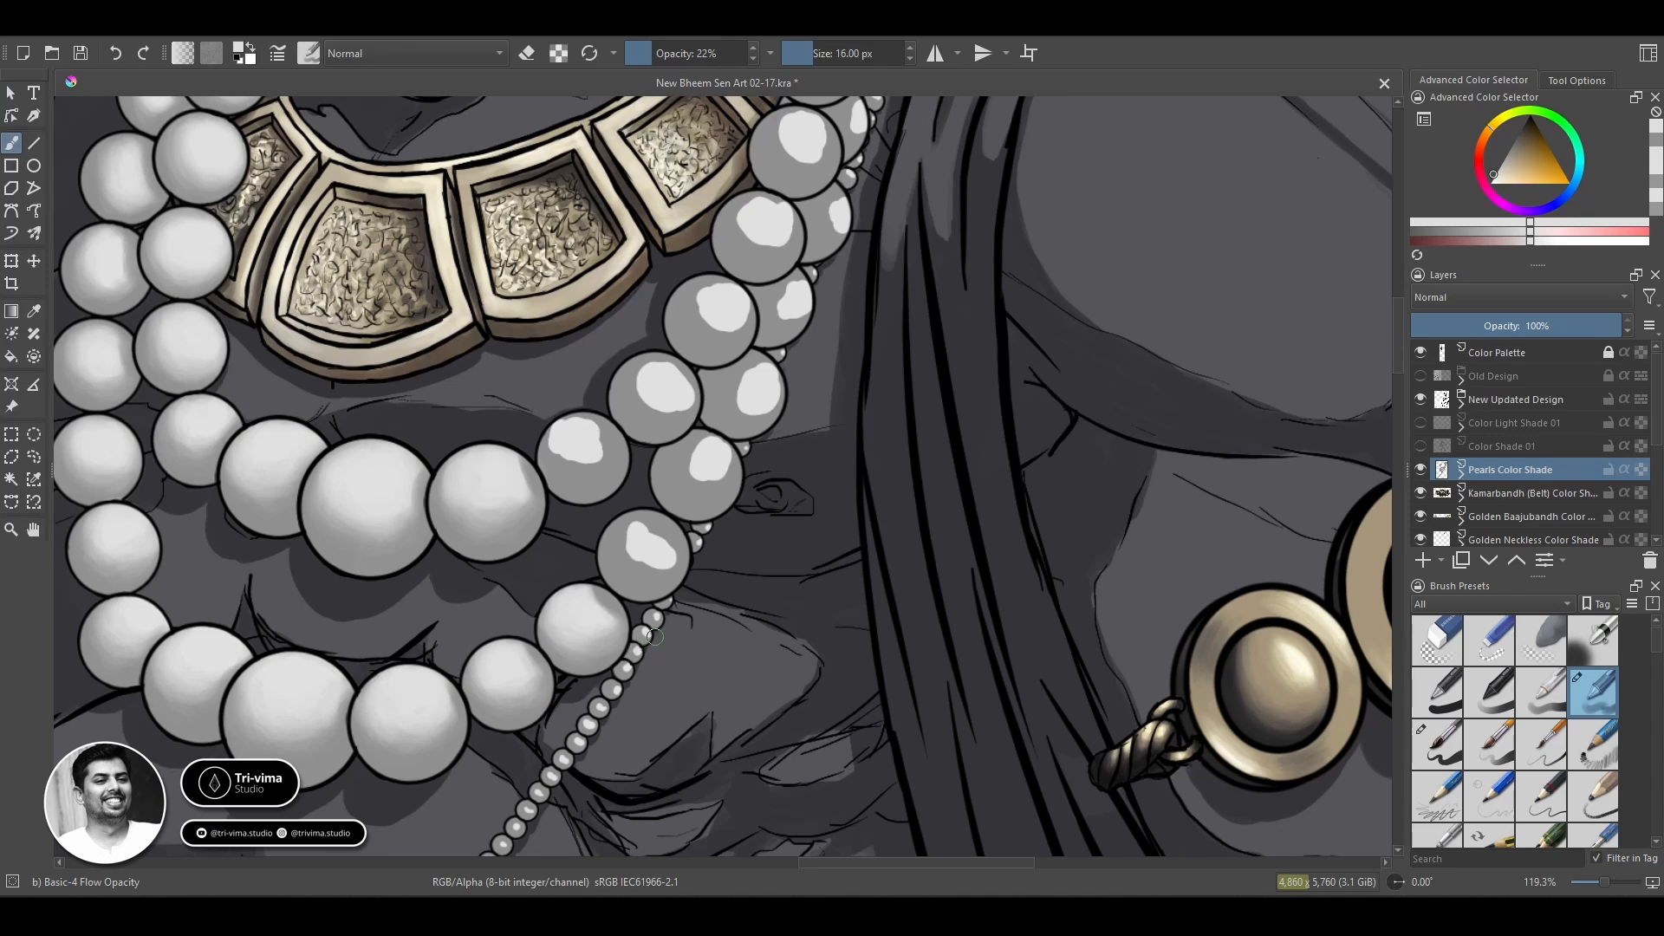
Blend the next outer-strand pearl up with a gradually enlarged brush, softening its highlight into the grey base.
ctrl+click(648, 578)
mouse_move(639, 565)
mouse_down()
mouse_move(675, 556)
mouse_move(645, 531)
mouse_move(631, 536)
mouse_move(662, 546)
mouse_move(633, 557)
mouse_move(630, 531)
mouse_move(627, 571)
mouse_move(658, 530)
mouse_move(625, 566)
mouse_move(637, 549)
mouse_move(614, 526)
mouse_move(657, 580)
mouse_move(669, 572)
mouse_move(644, 533)
mouse_move(609, 557)
mouse_move(653, 522)
mouse_move(616, 571)
mouse_move(665, 556)
mouse_move(607, 556)
mouse_move(630, 529)
mouse_move(667, 528)
mouse_up()
ctrl+click(645, 540)
ctrl+click(614, 547)
key(bracketright)
key(bracketright)
key(bracketright)
key(bracketright)
ctrl+click(643, 555)
ctrl+click(617, 559)
ctrl+click(633, 530)
ctrl+click(652, 535)
Blend the smaller inner-strand pearl on the right side of the central pearls, finishing with a 20 px brush.
mouse_move(617, 471)
mouse_down()
mouse_move(562, 482)
mouse_move(572, 429)
mouse_move(598, 435)
mouse_move(563, 470)
mouse_move(598, 472)
mouse_move(562, 468)
mouse_move(610, 442)
mouse_up()
ctrl+click(579, 434)
ctrl+click(575, 435)
ctrl+click(600, 465)
key(bracketleft)
key(bracketleft)
ctrl+click(570, 449)
ctrl+click(682, 491)
ctrl+click(572, 447)
Retouch the light tones on the inner strand's small pearl left of the central pearls.
ctrl+click(640, 429)
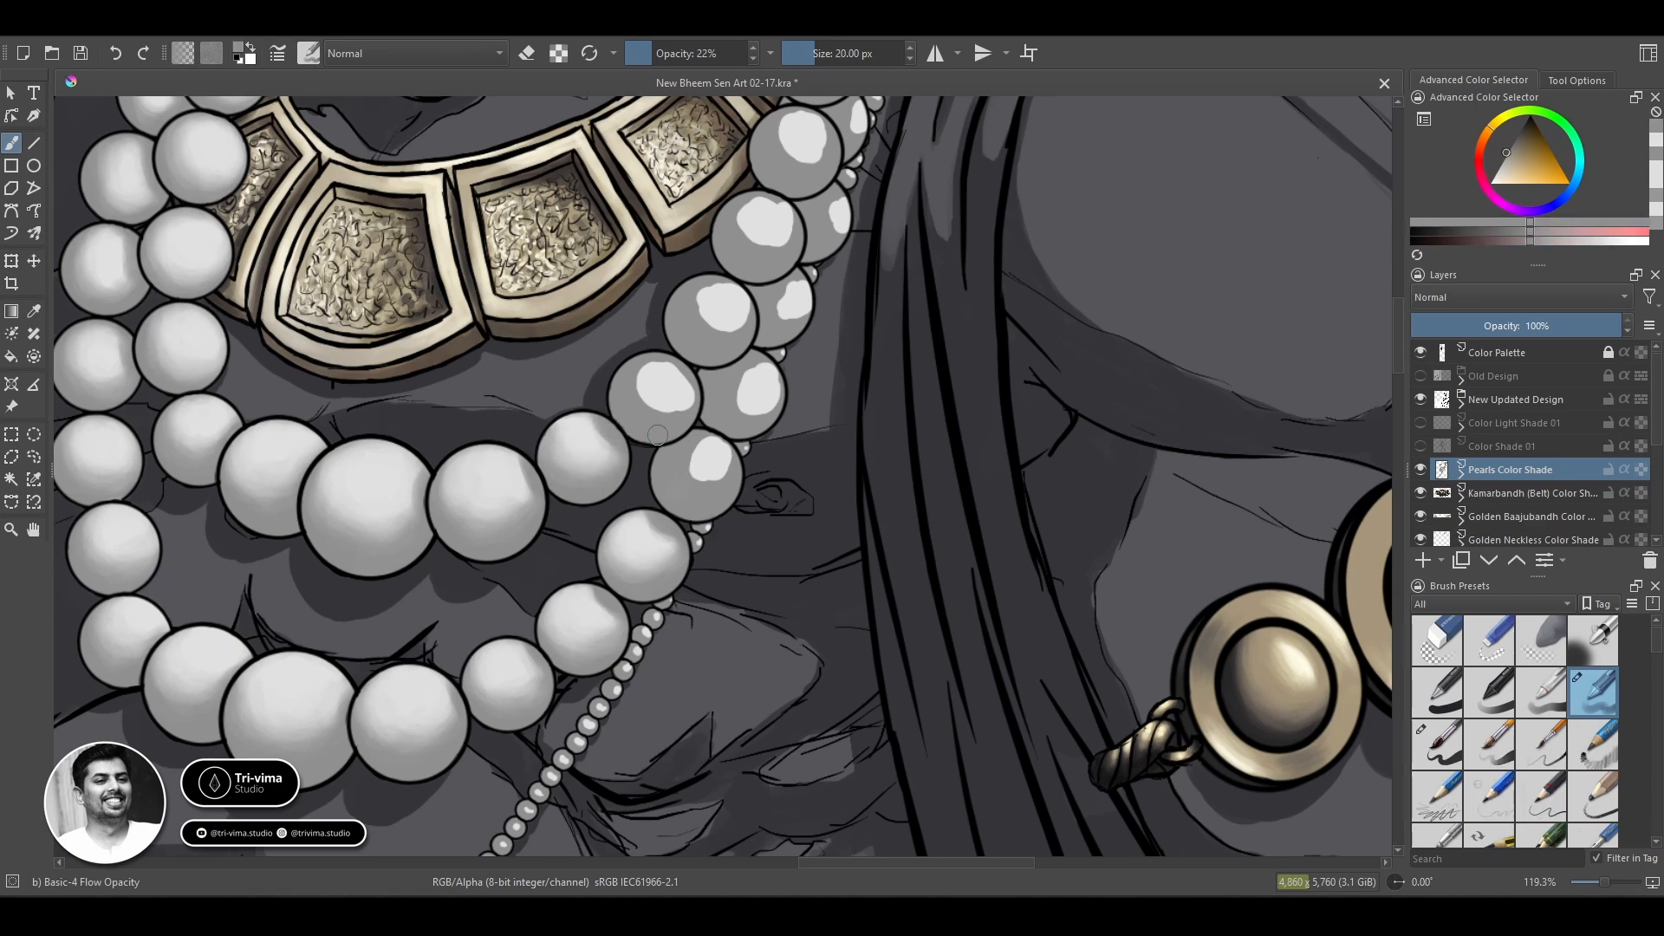
ctrl+click(201, 423)
drag(220, 438, 232, 420)
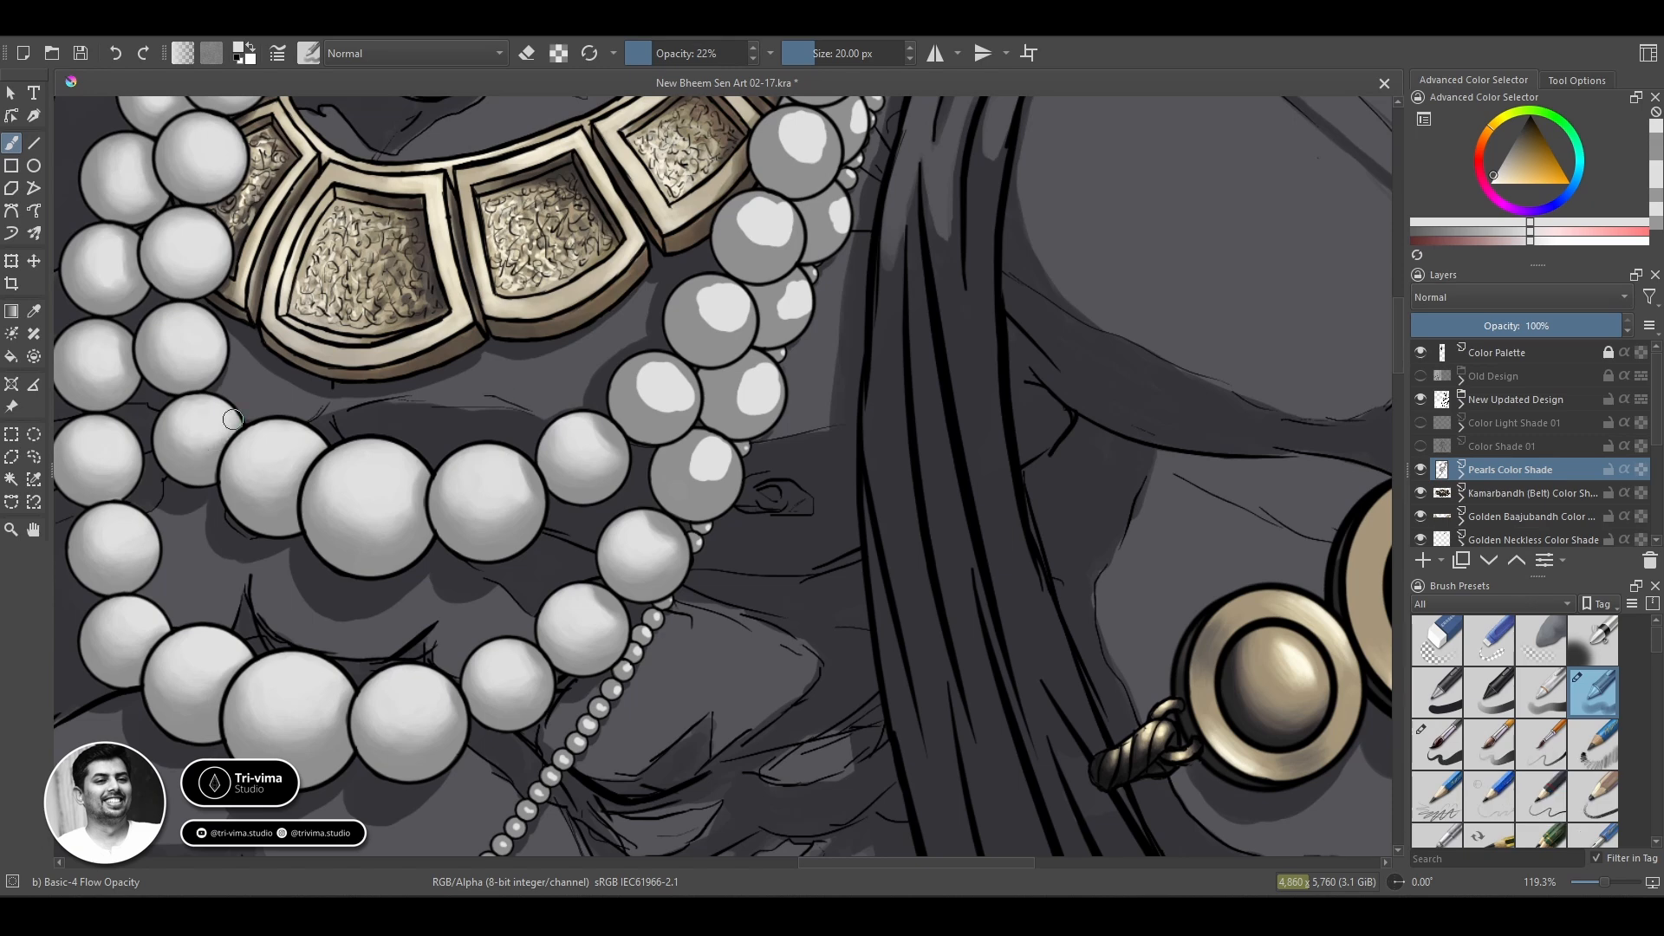
Blend the highlight of the inner-strand pearl just above the finished right-side one into its grey base with the 20 px brush.
ctrl+click(682, 371)
mouse_move(685, 387)
mouse_down()
mouse_move(656, 359)
mouse_move(639, 393)
mouse_move(654, 367)
mouse_move(655, 405)
mouse_move(639, 382)
mouse_move(678, 396)
mouse_move(648, 415)
mouse_move(679, 380)
mouse_move(621, 371)
mouse_move(642, 420)
mouse_up()
ctrl+click(709, 462)
ctrl+click(680, 468)
ctrl+click(650, 384)
ctrl+click(679, 395)
ctrl+click(666, 368)
ctrl+click(621, 382)
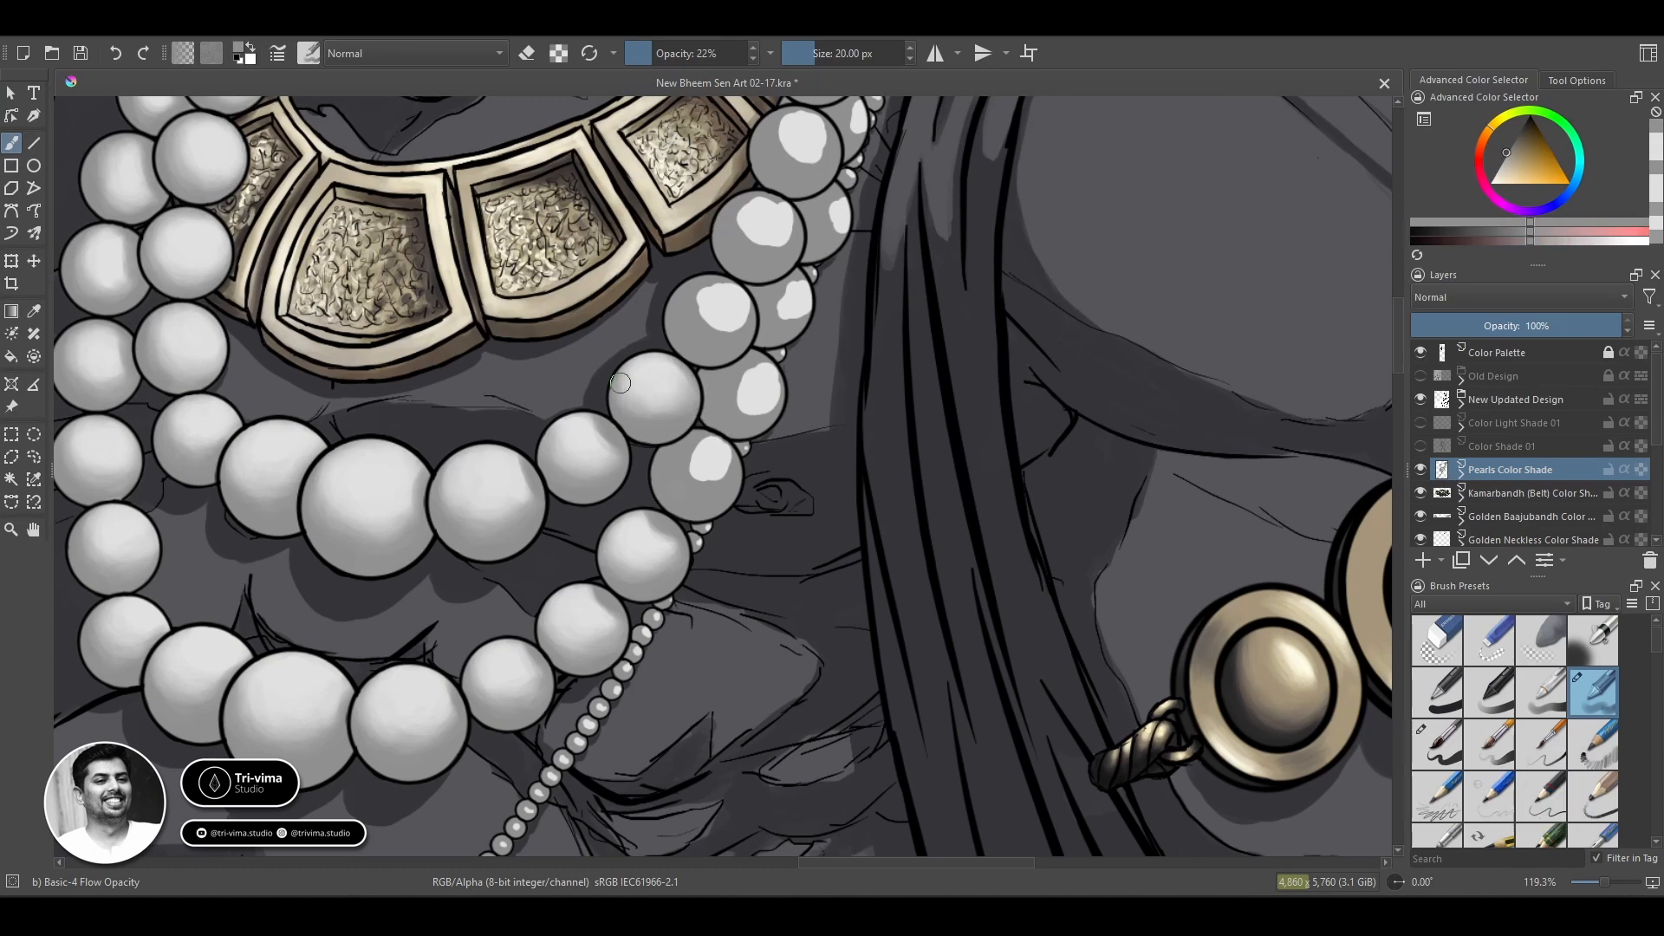
ctrl+click(662, 387)
ctrl+click(690, 380)
mouse_move(661, 387)
mouse_down()
mouse_move(641, 407)
mouse_move(687, 386)
mouse_up()
ctrl+click(678, 387)
ctrl+click(707, 391)
ctrl+click(657, 371)
key(ctrl+z)
Blend the adjoining outer-strand pearl below it, softening its light patch into the grey base at 20 px.
ctrl+click(698, 491)
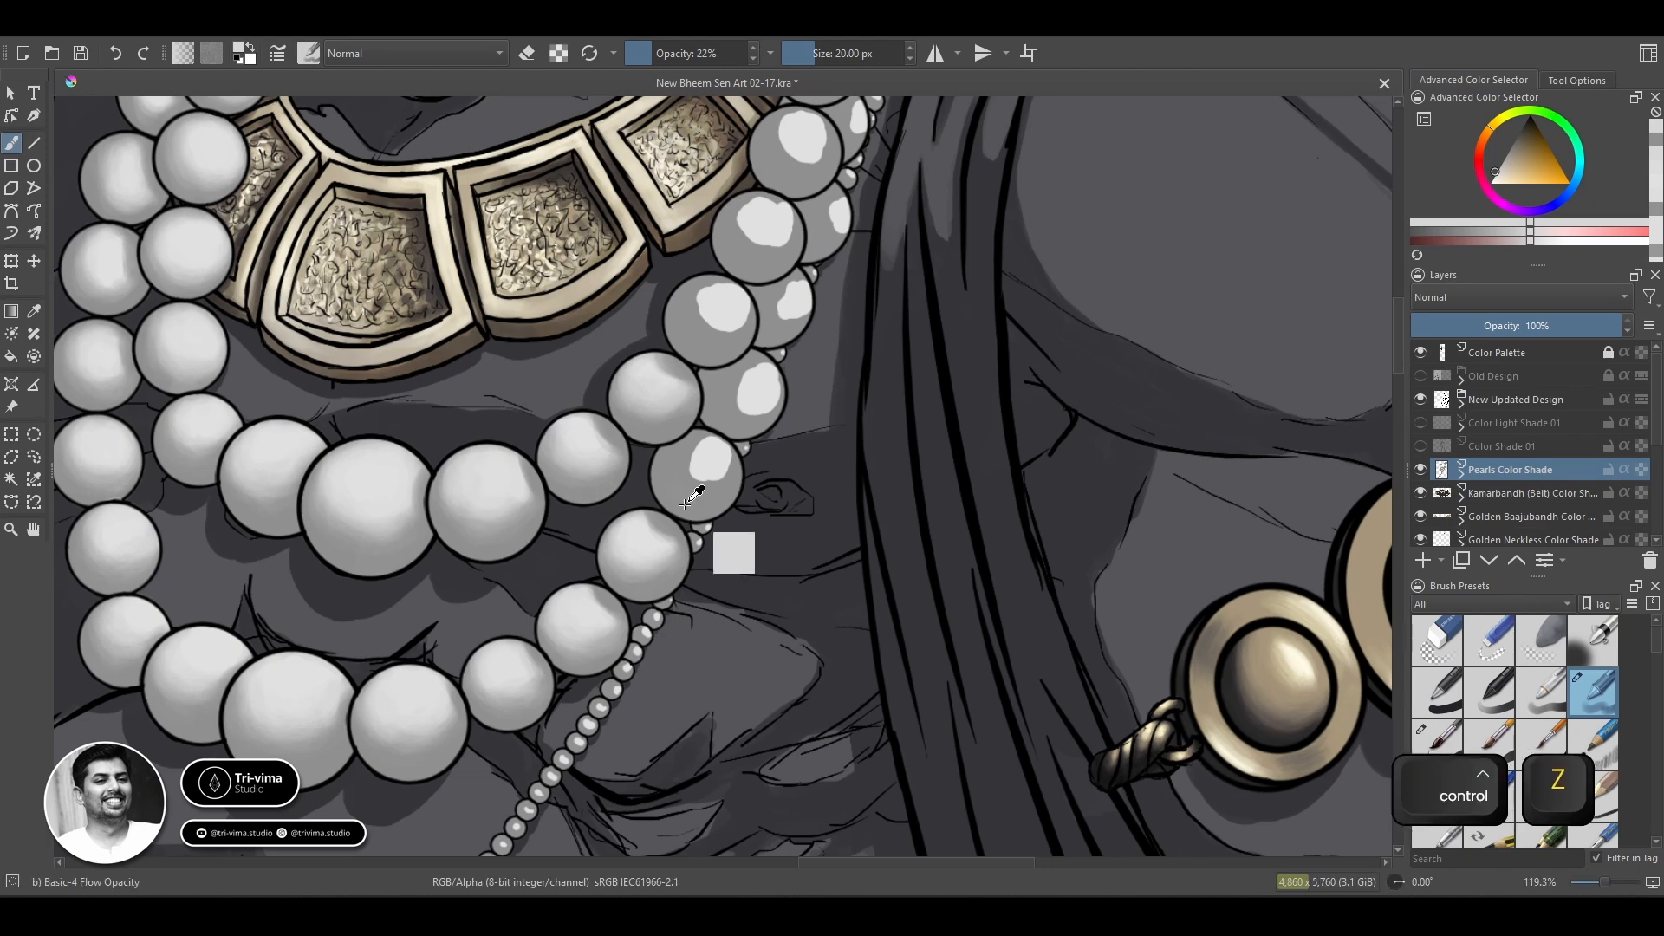
drag(703, 486, 723, 478)
ctrl+click(706, 464)
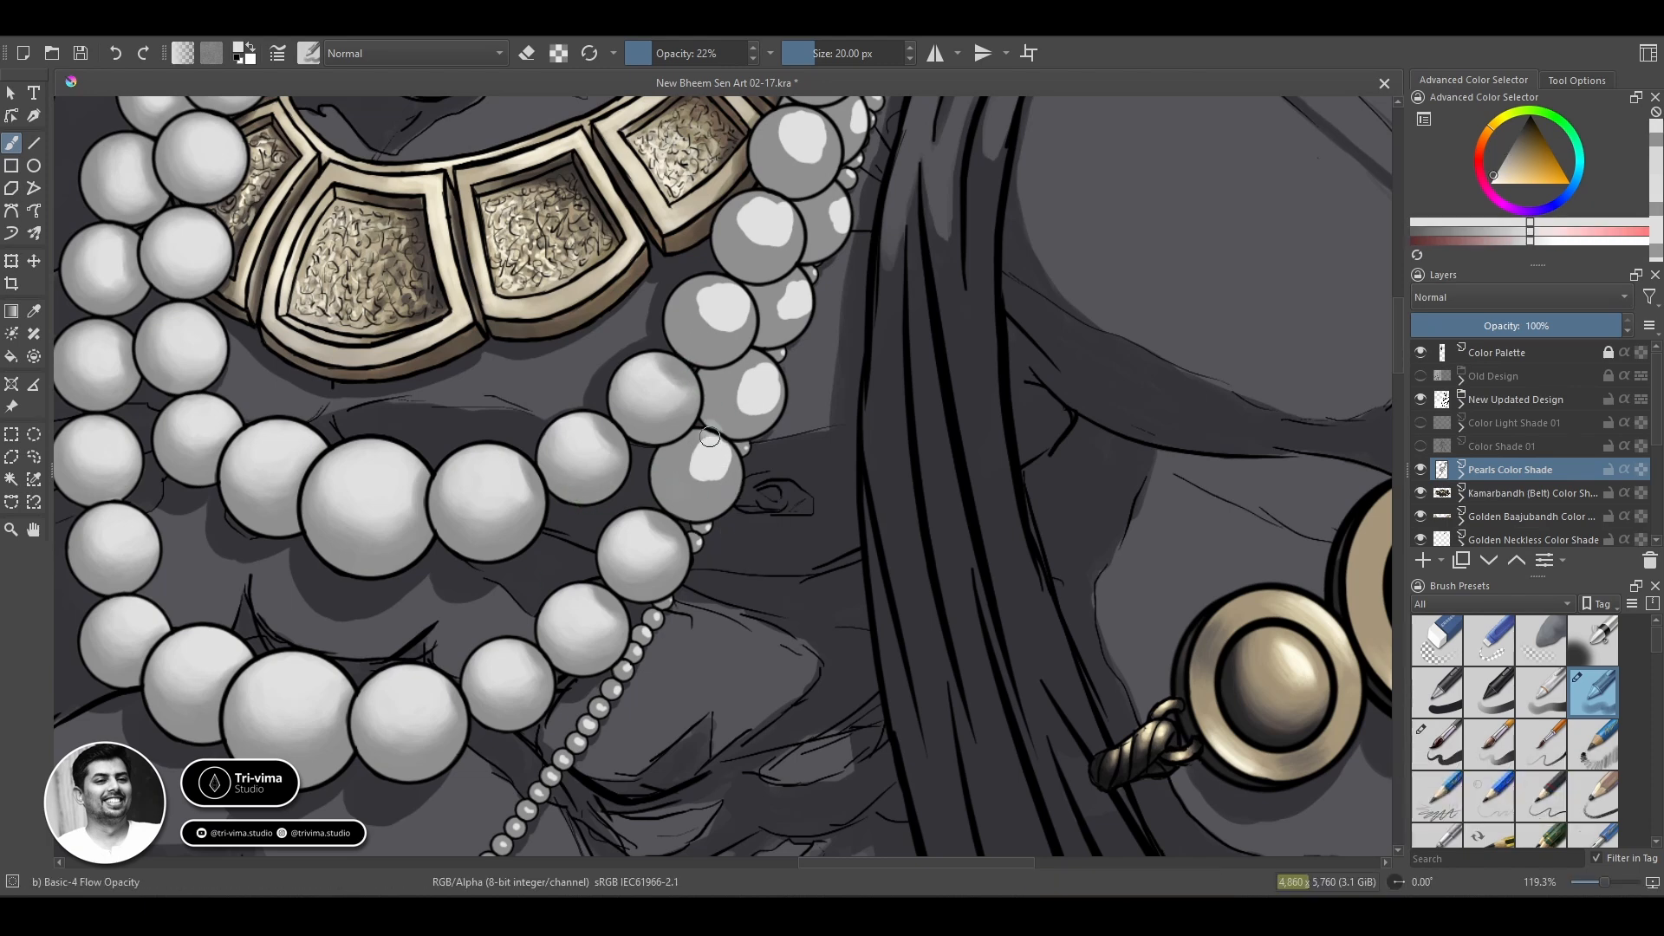
key(ctrl+z)
mouse_move(724, 466)
mouse_down()
mouse_move(685, 462)
mouse_move(709, 448)
mouse_move(743, 485)
mouse_move(672, 489)
mouse_move(685, 433)
mouse_move(666, 458)
mouse_move(679, 481)
mouse_move(739, 466)
mouse_move(665, 475)
mouse_move(712, 457)
mouse_move(724, 491)
mouse_up()
ctrl+click(714, 422)
ctrl+click(713, 459)
ctrl+click(713, 507)
ctrl+click(717, 466)
ctrl+click(712, 422)
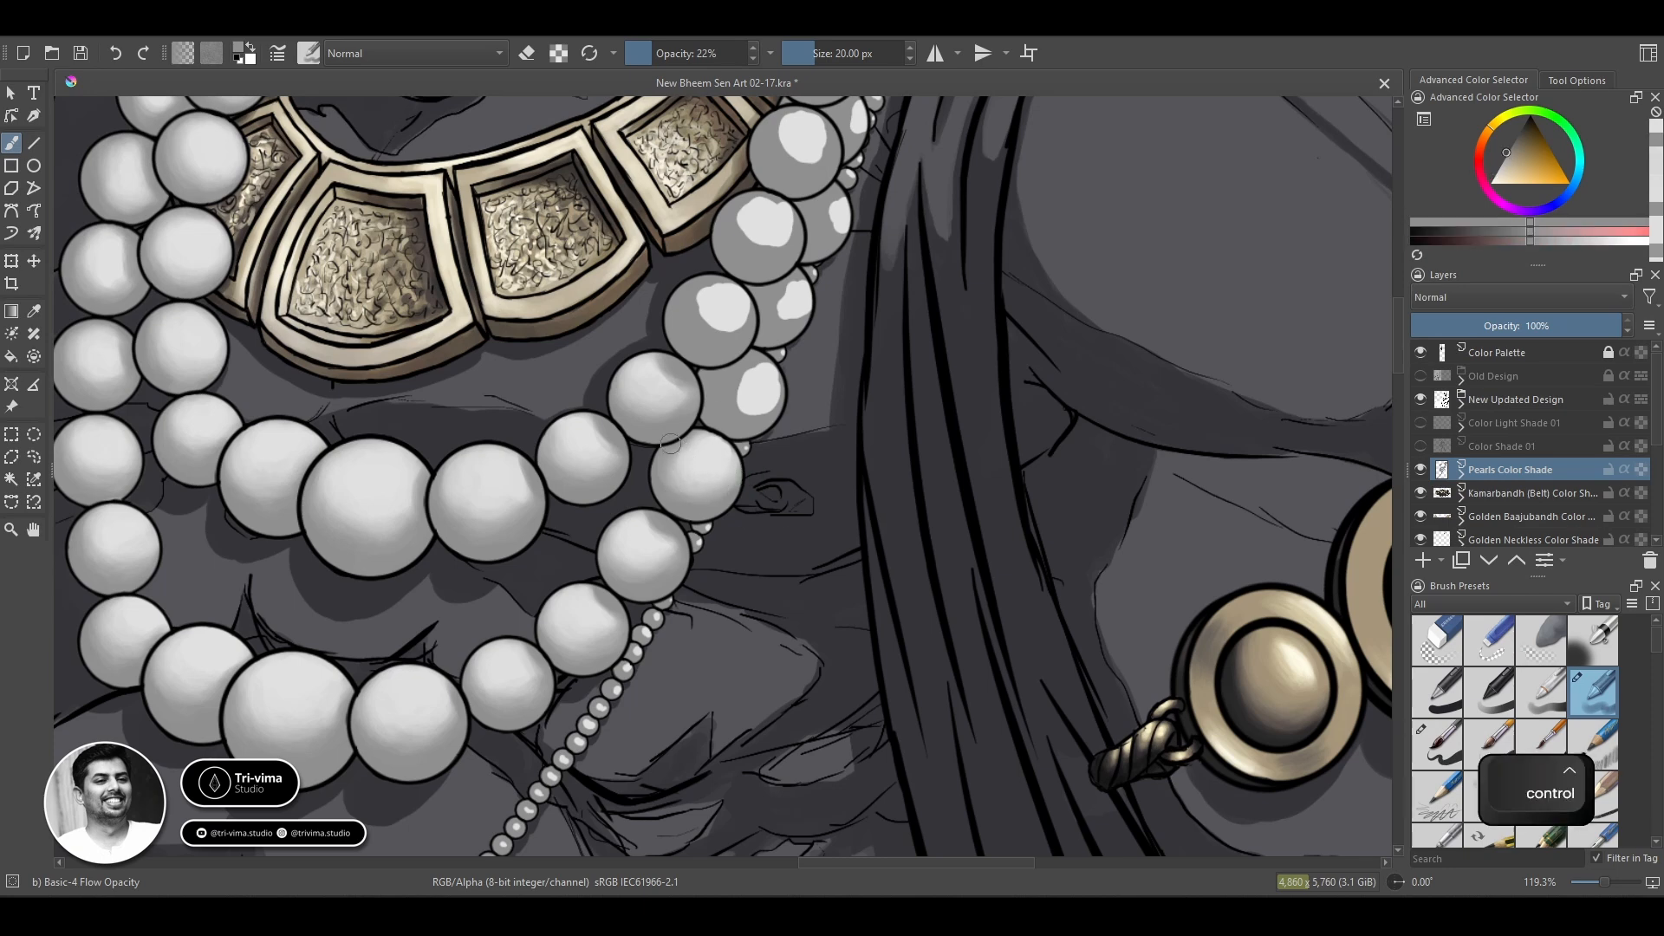
Touch up the small bead peeking out beside that outer-strand pearl, reducing the brush to 10 px.
key(bracketleft)
key(bracketleft)
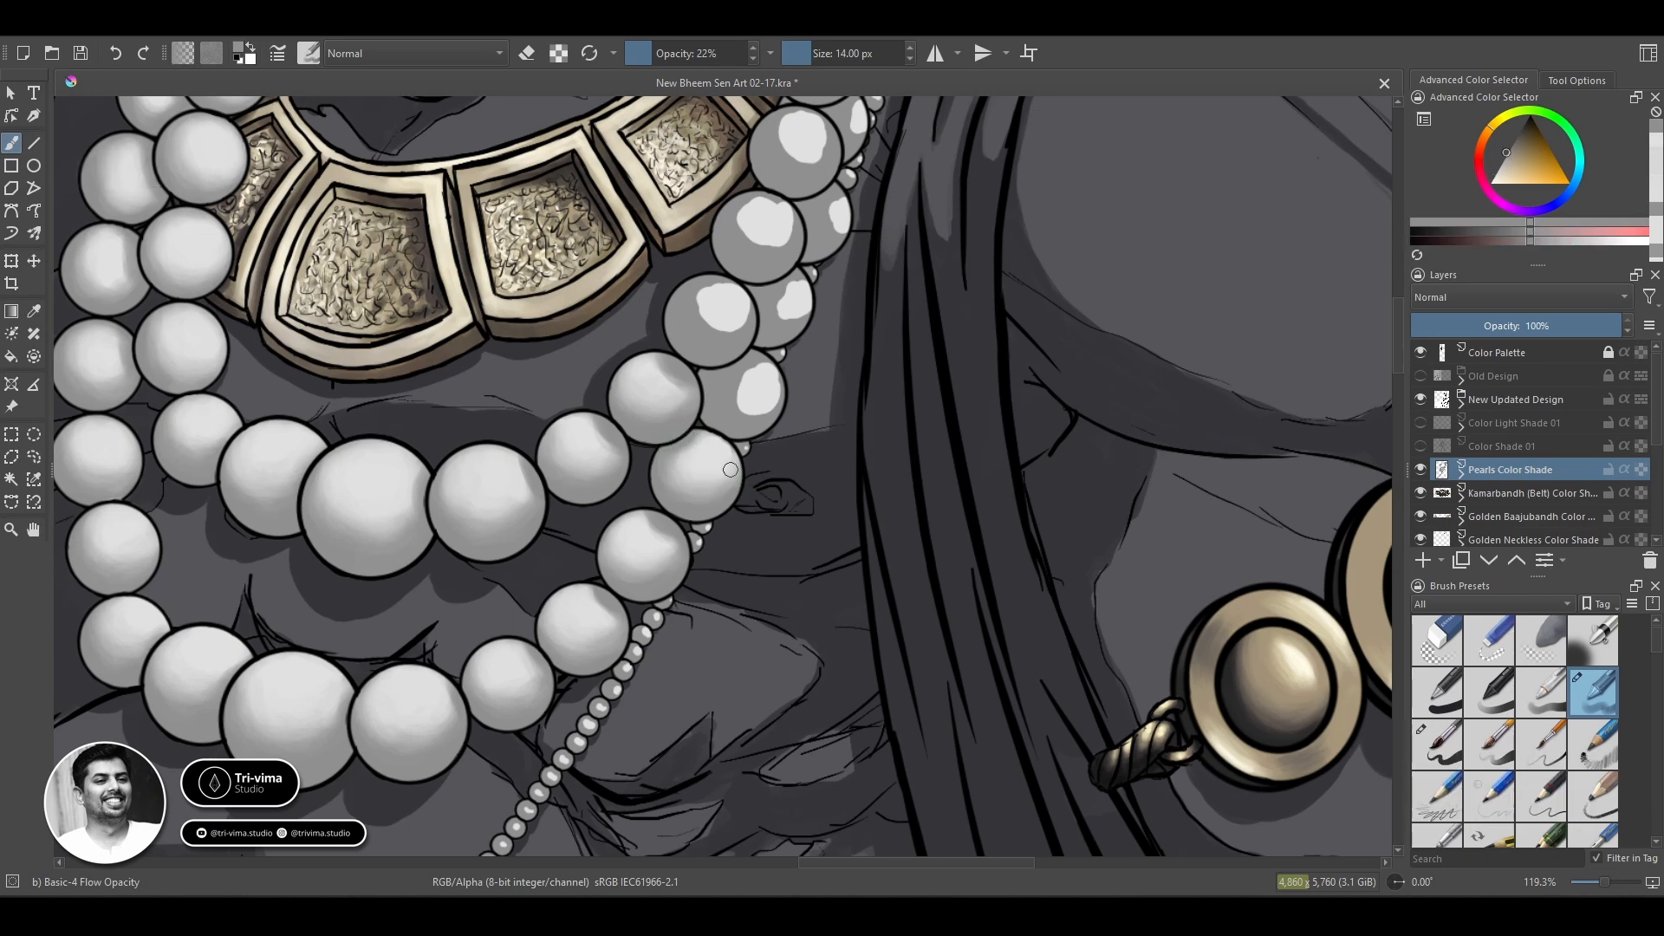
ctrl+click(745, 446)
key(bracketleft)
key(bracketleft)
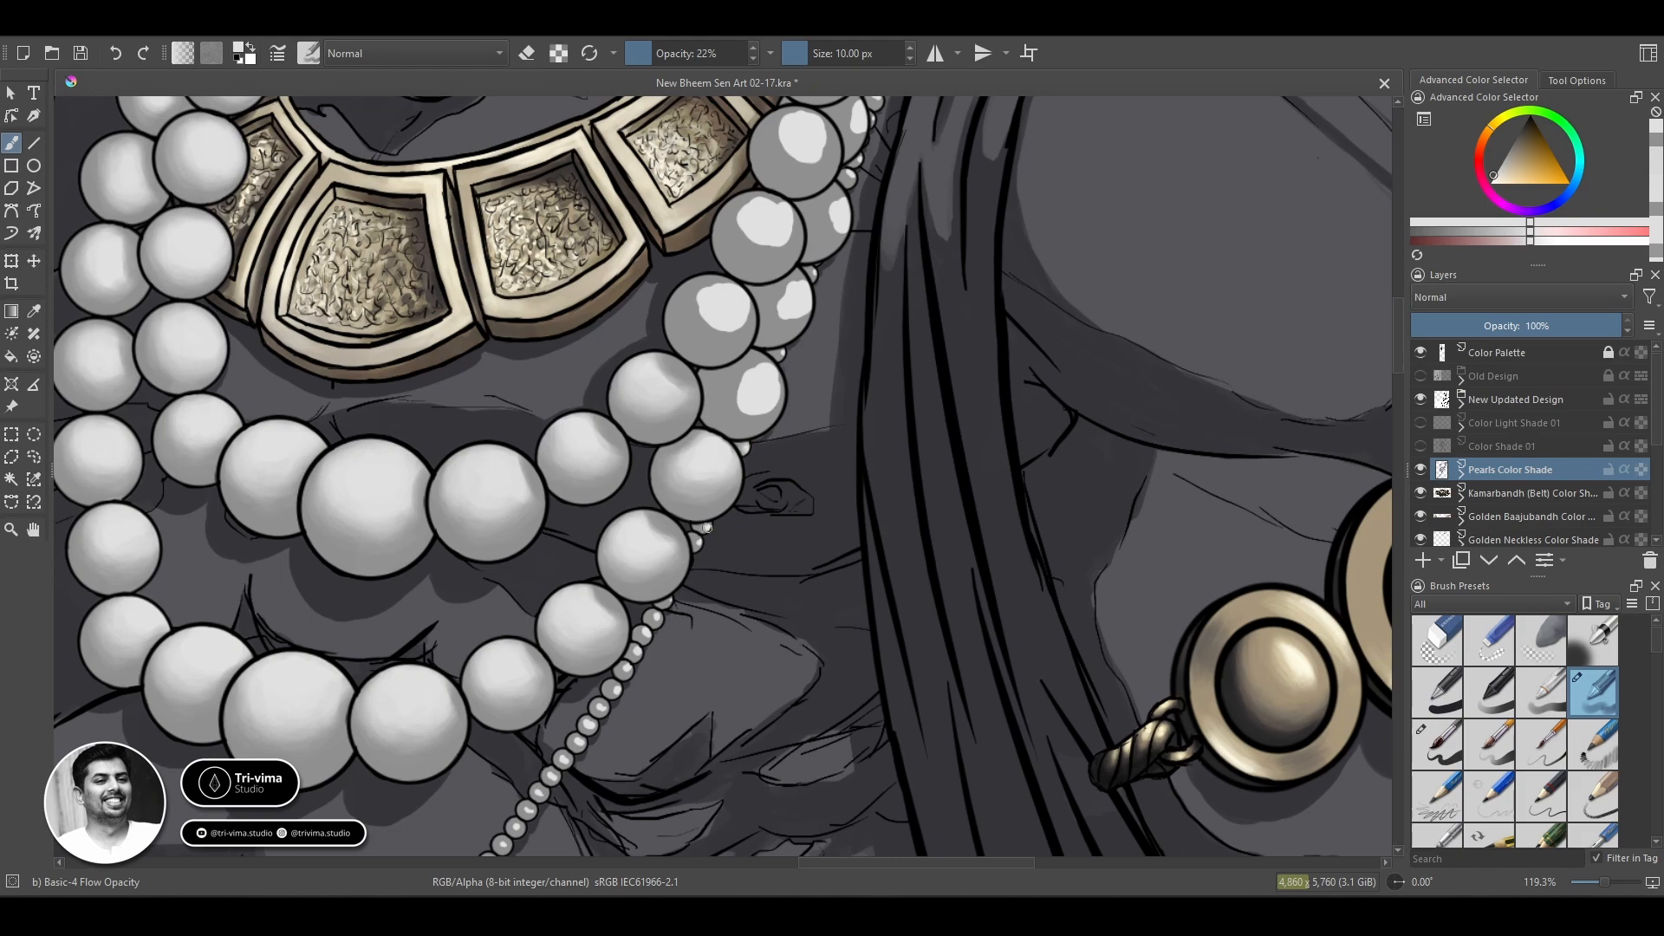
Blend the next partly hidden outer-strand pearl up the right side, enlarging the brush to 16 px.
key(space)
mouse_move(857, 443)
mouse_down()
mouse_move(777, 687)
mouse_move(800, 757)
mouse_up()
key(space)
drag(727, 667, 771, 522)
key(bracketright)
key(bracketright)
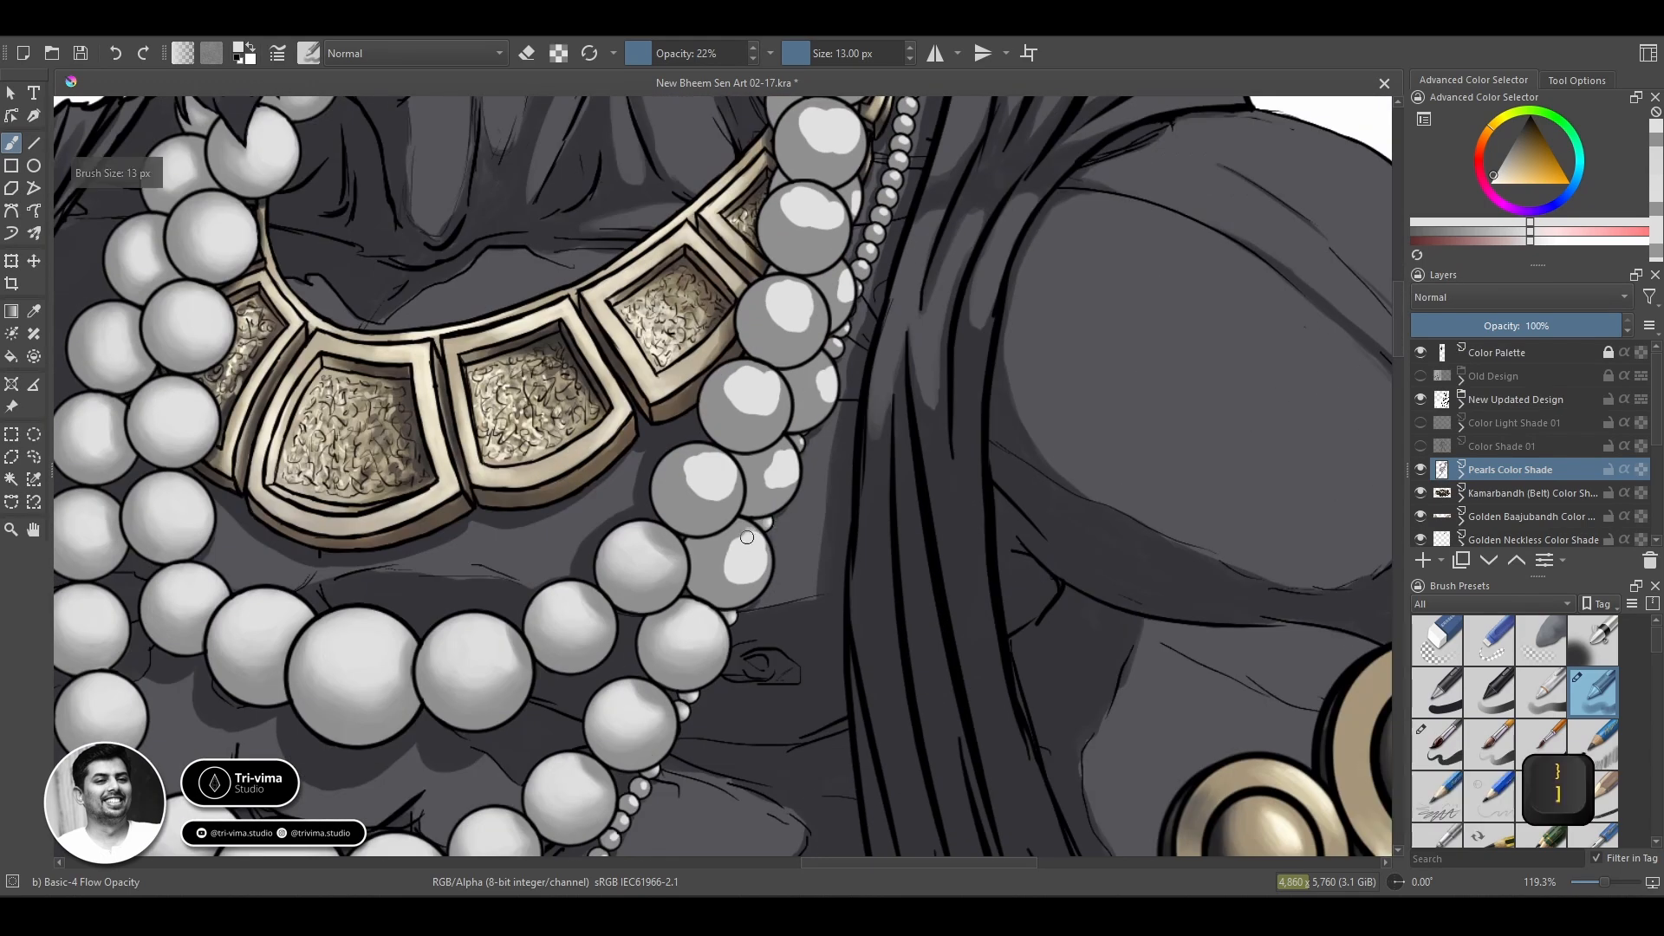
ctrl+click(726, 582)
mouse_move(713, 561)
mouse_down()
mouse_move(758, 578)
mouse_move(727, 592)
mouse_move(712, 533)
mouse_move(768, 559)
mouse_up()
ctrl+click(737, 564)
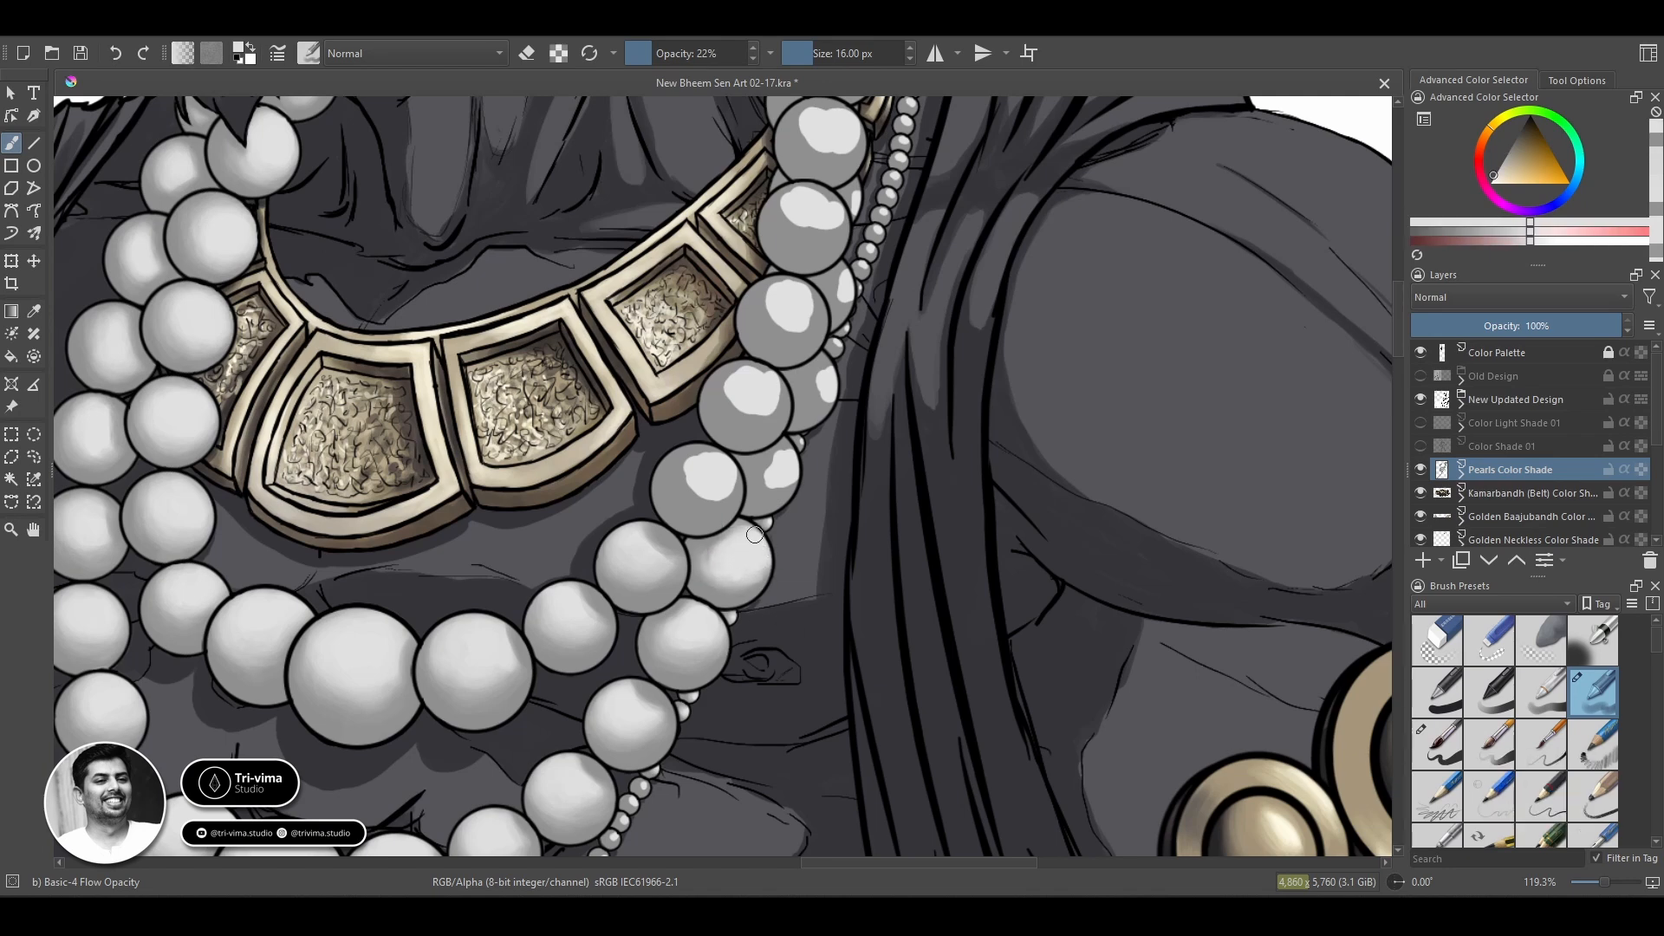
ctrl+click(686, 552)
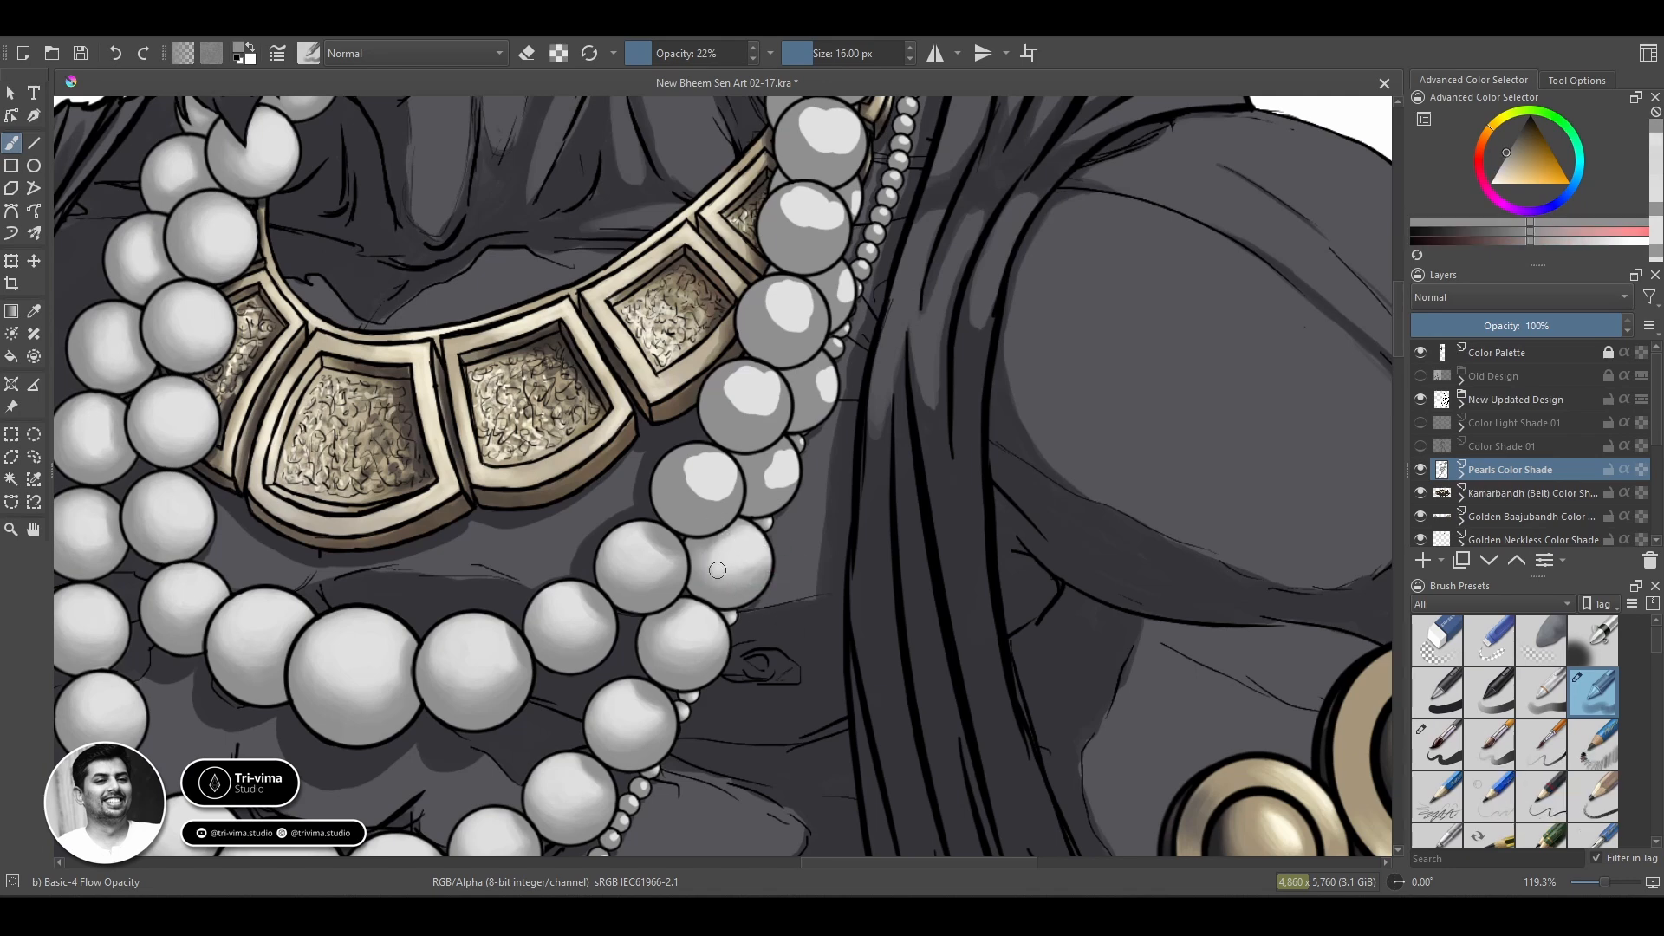
ctrl+click(696, 562)
ctrl+click(706, 527)
Erase the leftover sketch lines on the earring's pearl on the Kundle line-art layer, using the Basic-5 Size brush in eraser mode.
scroll(620, 461, down, 5)
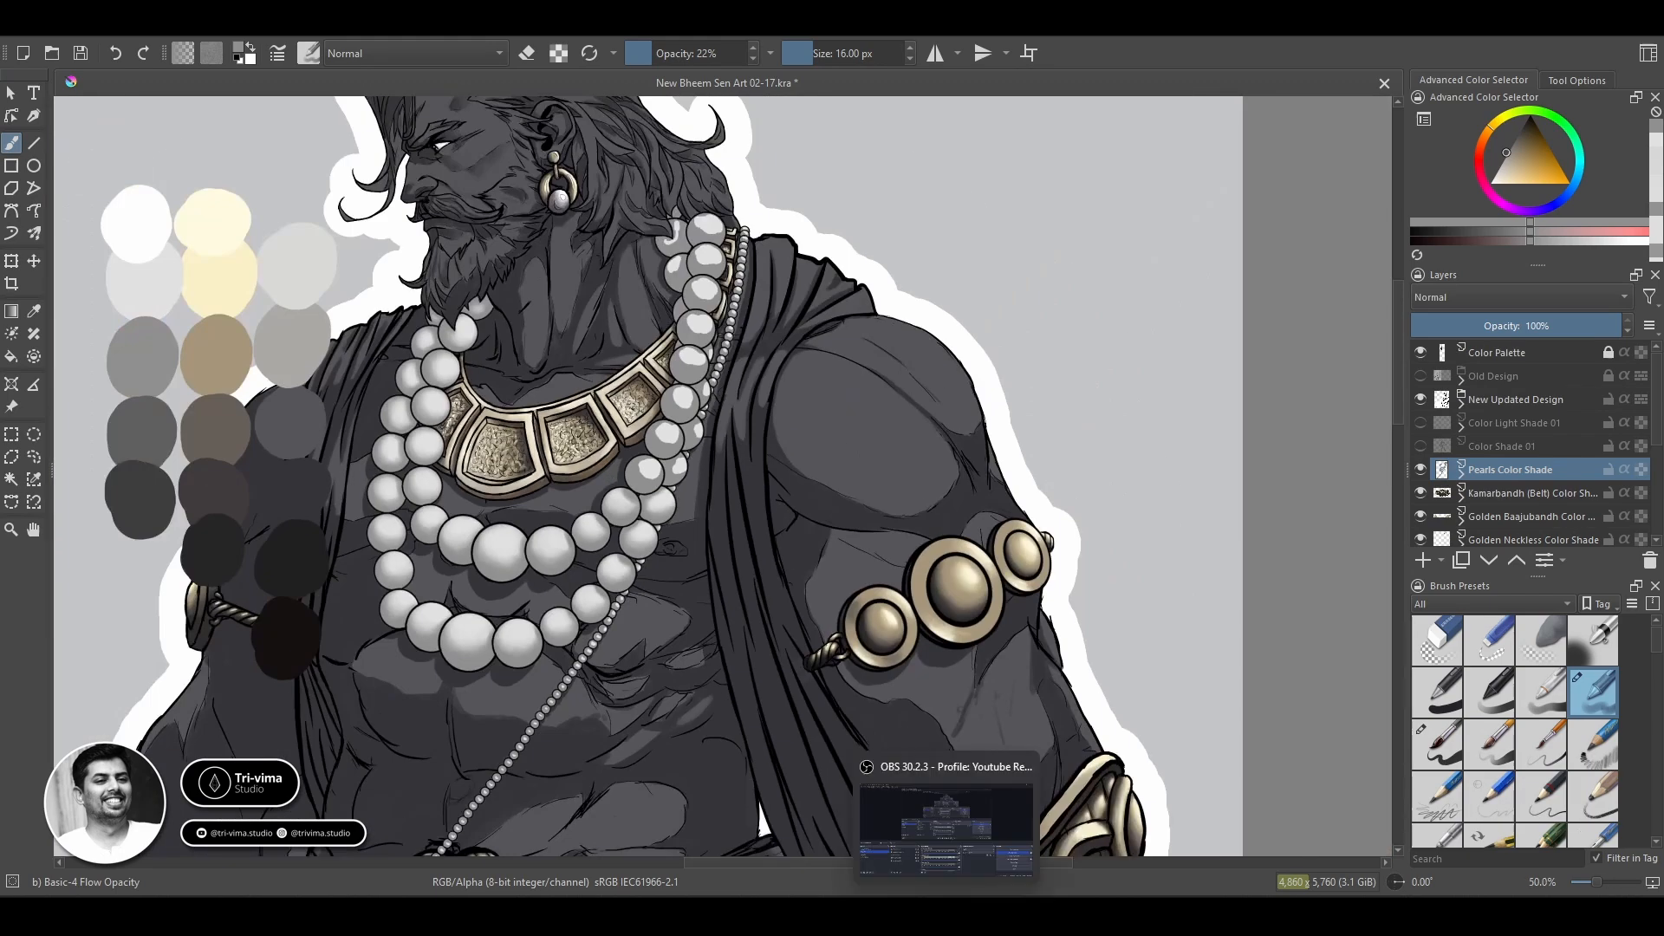
scroll(638, 208, up, 4)
scroll(703, 243, down, 4)
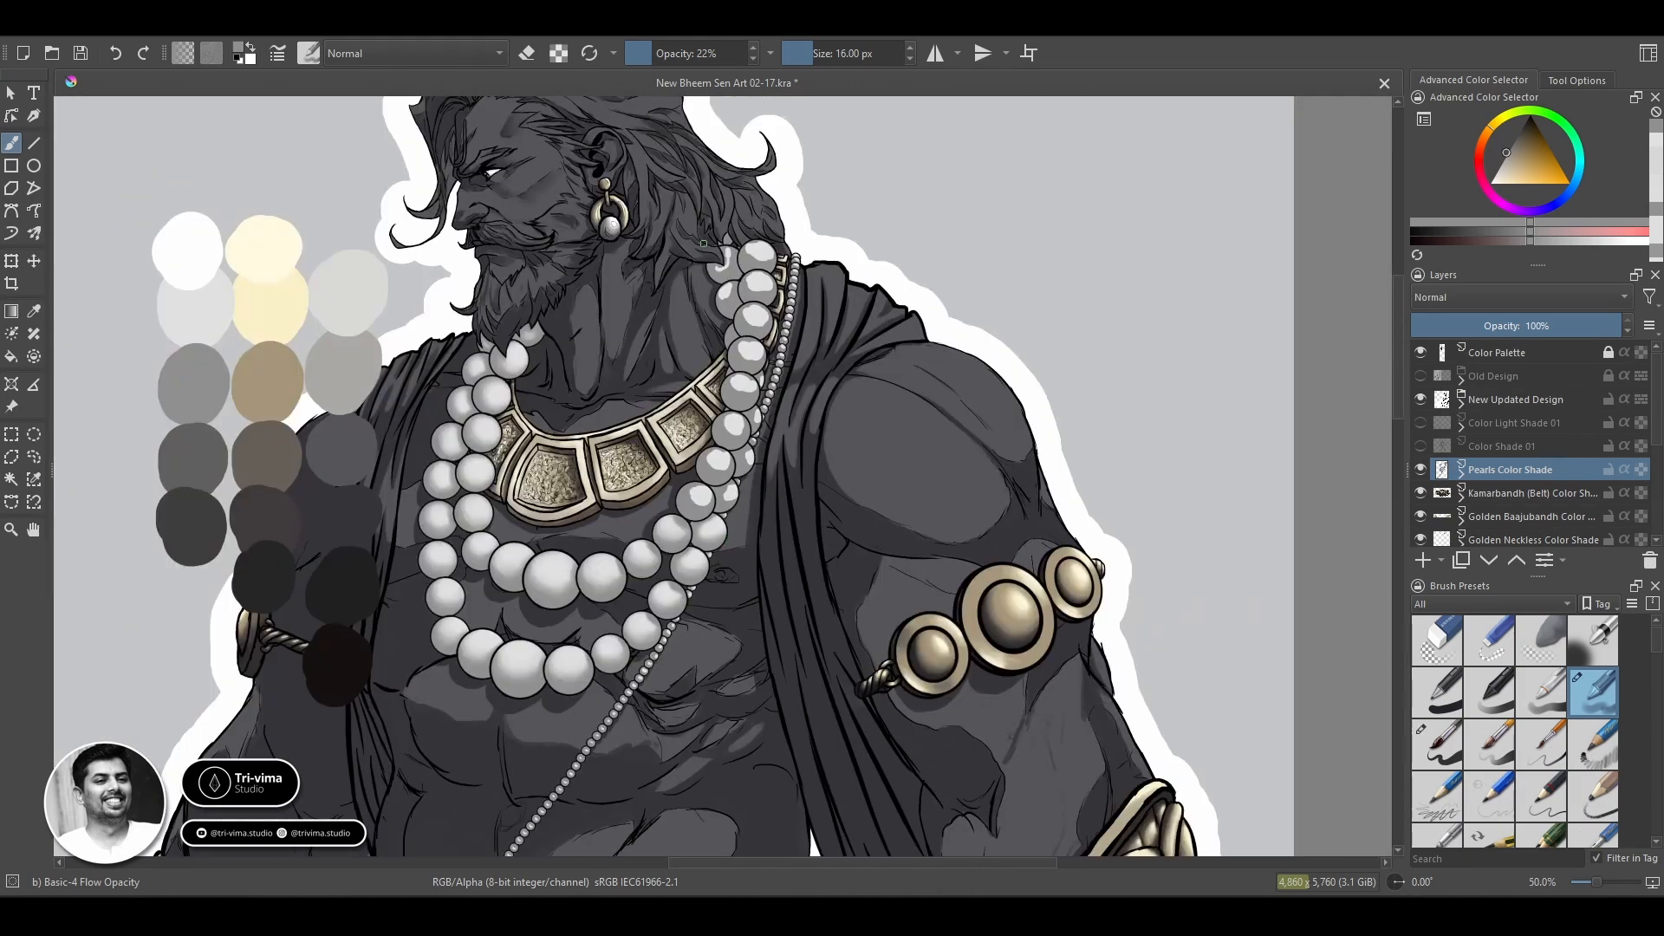
scroll(703, 244, up, 3)
click(1460, 405)
scroll(1484, 485, down, 3)
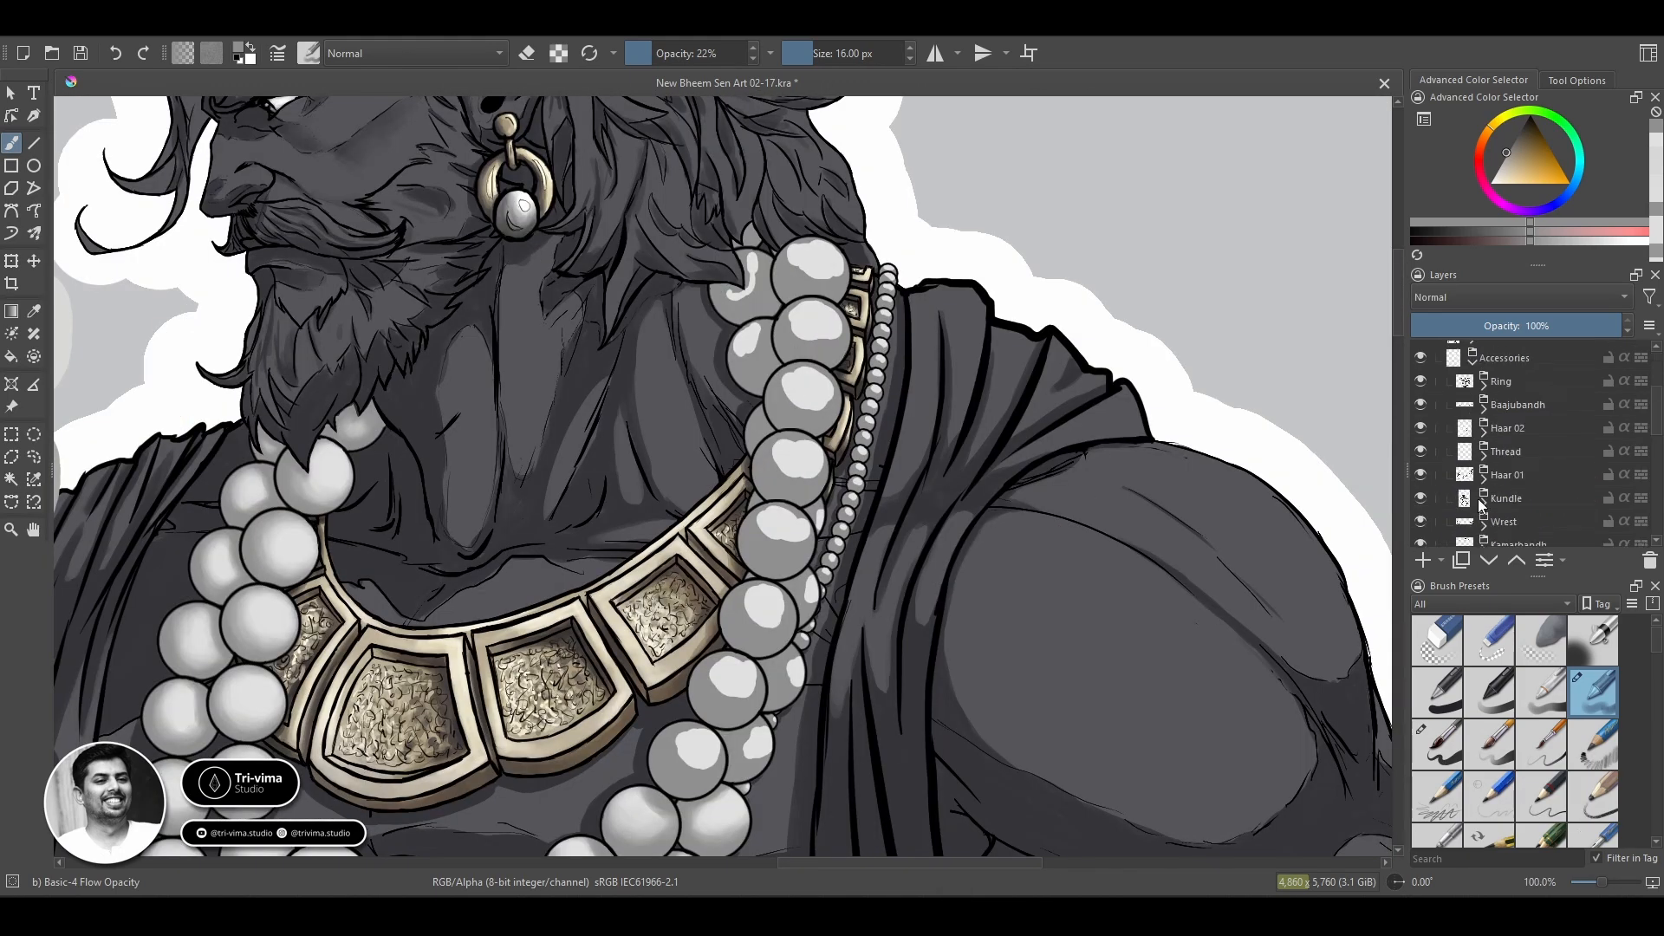
click(1483, 502)
click(1517, 522)
key(slash)
key(e)
scroll(491, 204, up, 3)
mouse_move(573, 219)
mouse_down()
mouse_move(585, 201)
mouse_move(585, 336)
mouse_up()
key(space)
mouse_move(585, 208)
mouse_down()
mouse_move(585, 346)
mouse_move(559, 344)
mouse_up()
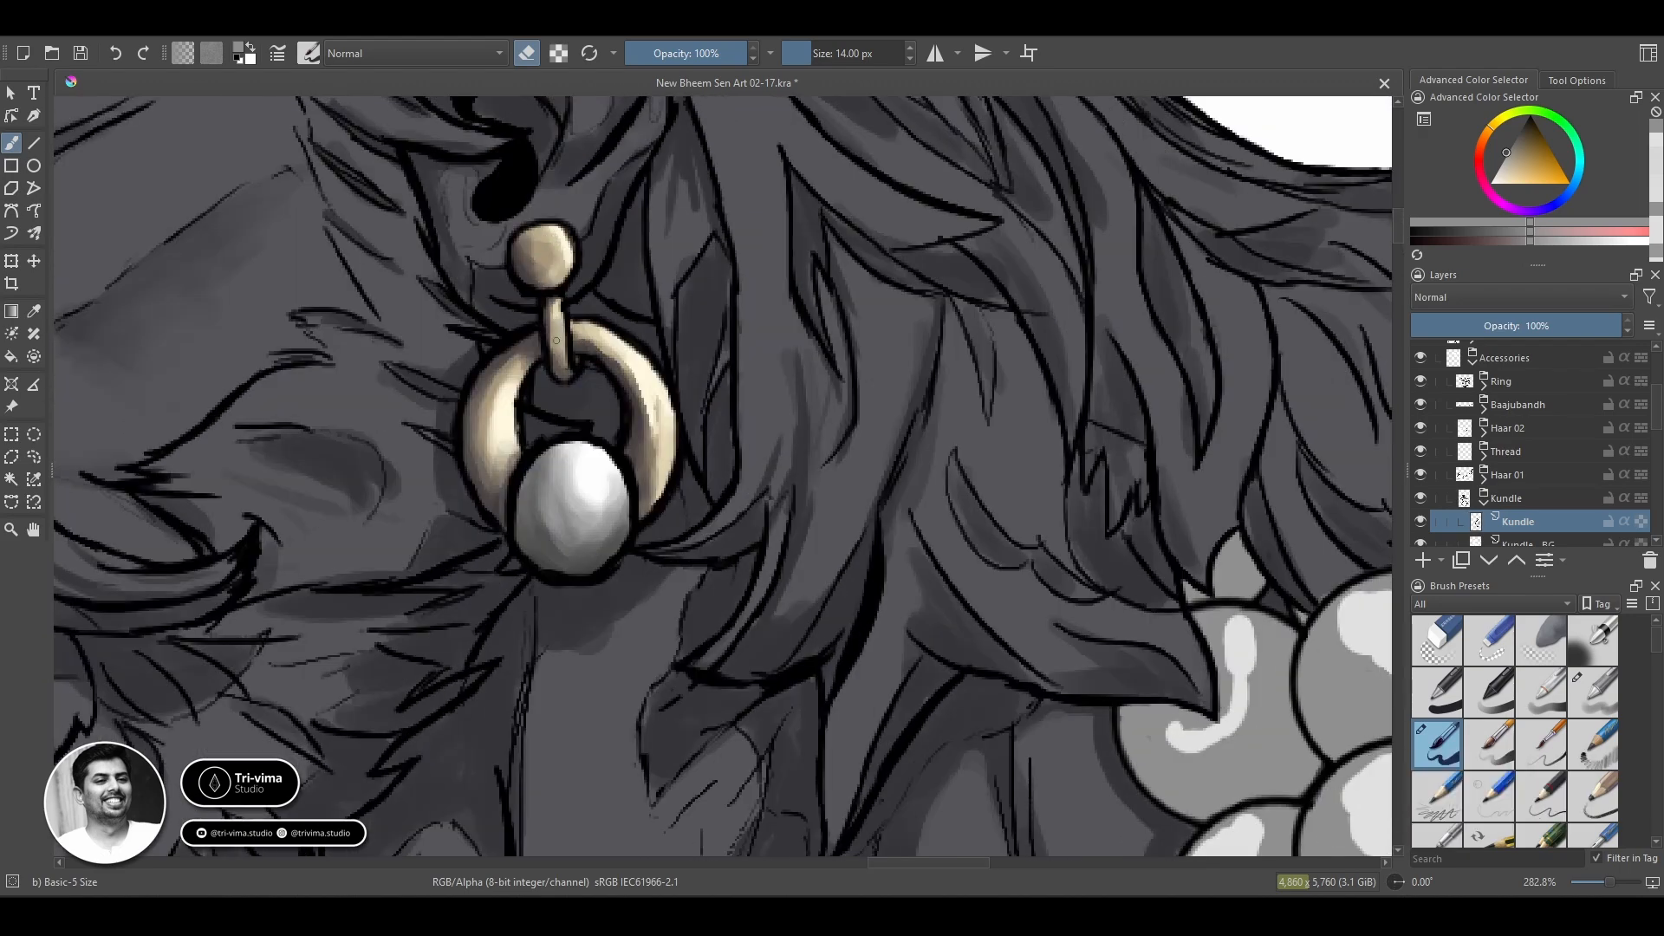
Return to the Pearls Color Shade layer at the right-side pearls and switch back to the Basic-4 Flow Opacity brush.
key(space)
drag(641, 719, 459, 173)
drag(720, 745, 702, 113)
drag(780, 780, 762, 139)
click(1483, 503)
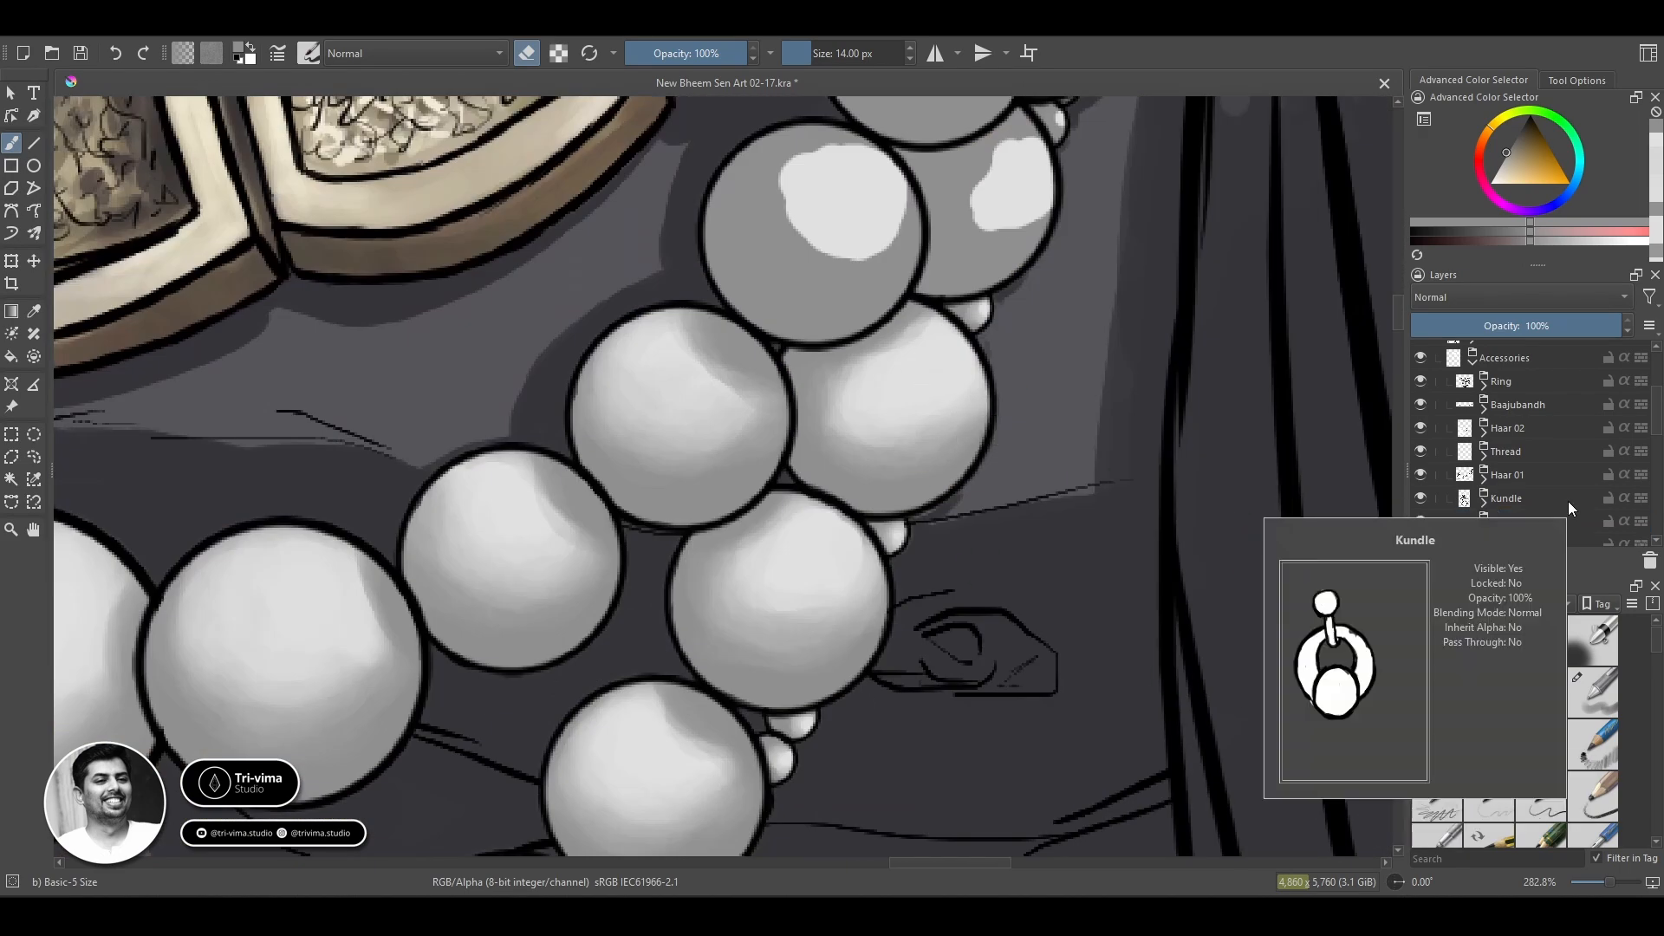
click(1471, 362)
click(1511, 499)
click(1593, 693)
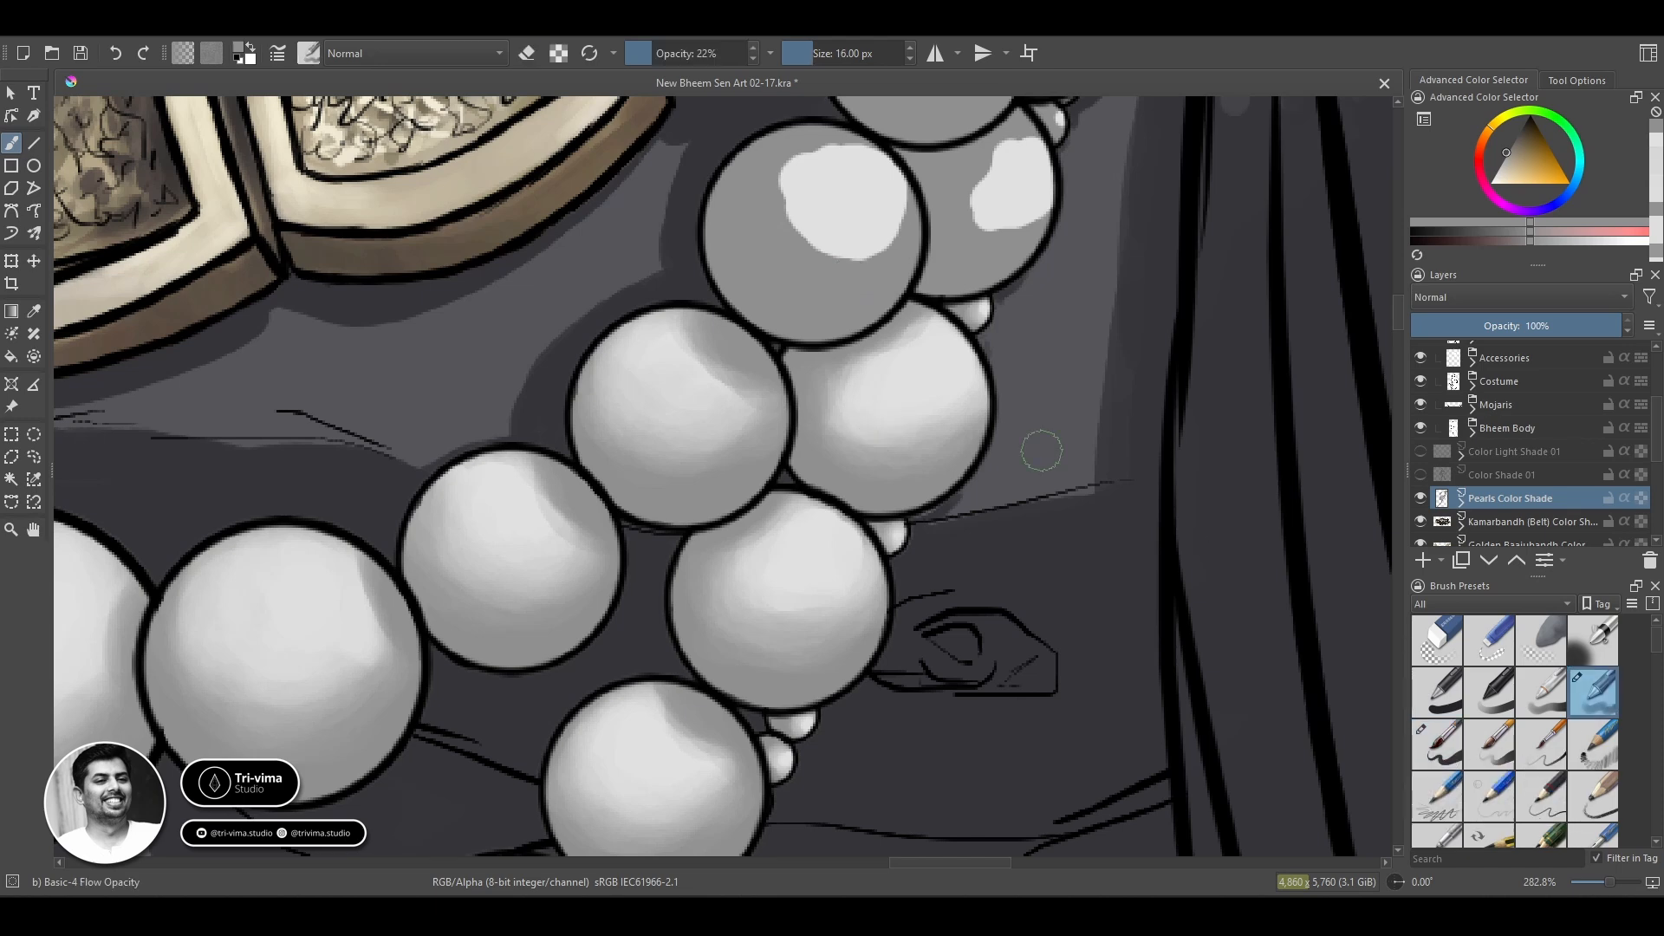
Blend the next inner-strand pearl up the right side into a smooth light-to-grey gradient with the 16 px brush.
ctrl+click(872, 388)
mouse_move(813, 246)
mouse_down()
mouse_move(862, 246)
mouse_move(833, 248)
mouse_up()
ctrl+click(858, 269)
mouse_move(801, 173)
mouse_down()
mouse_move(852, 161)
mouse_move(817, 159)
mouse_move(834, 229)
mouse_move(802, 160)
mouse_move(784, 164)
mouse_move(875, 247)
mouse_up()
ctrl+click(860, 210)
ctrl+click(728, 176)
mouse_move(759, 197)
mouse_down()
mouse_move(818, 223)
mouse_move(743, 182)
mouse_move(791, 179)
mouse_move(798, 275)
mouse_up()
ctrl+click(818, 208)
ctrl+click(806, 278)
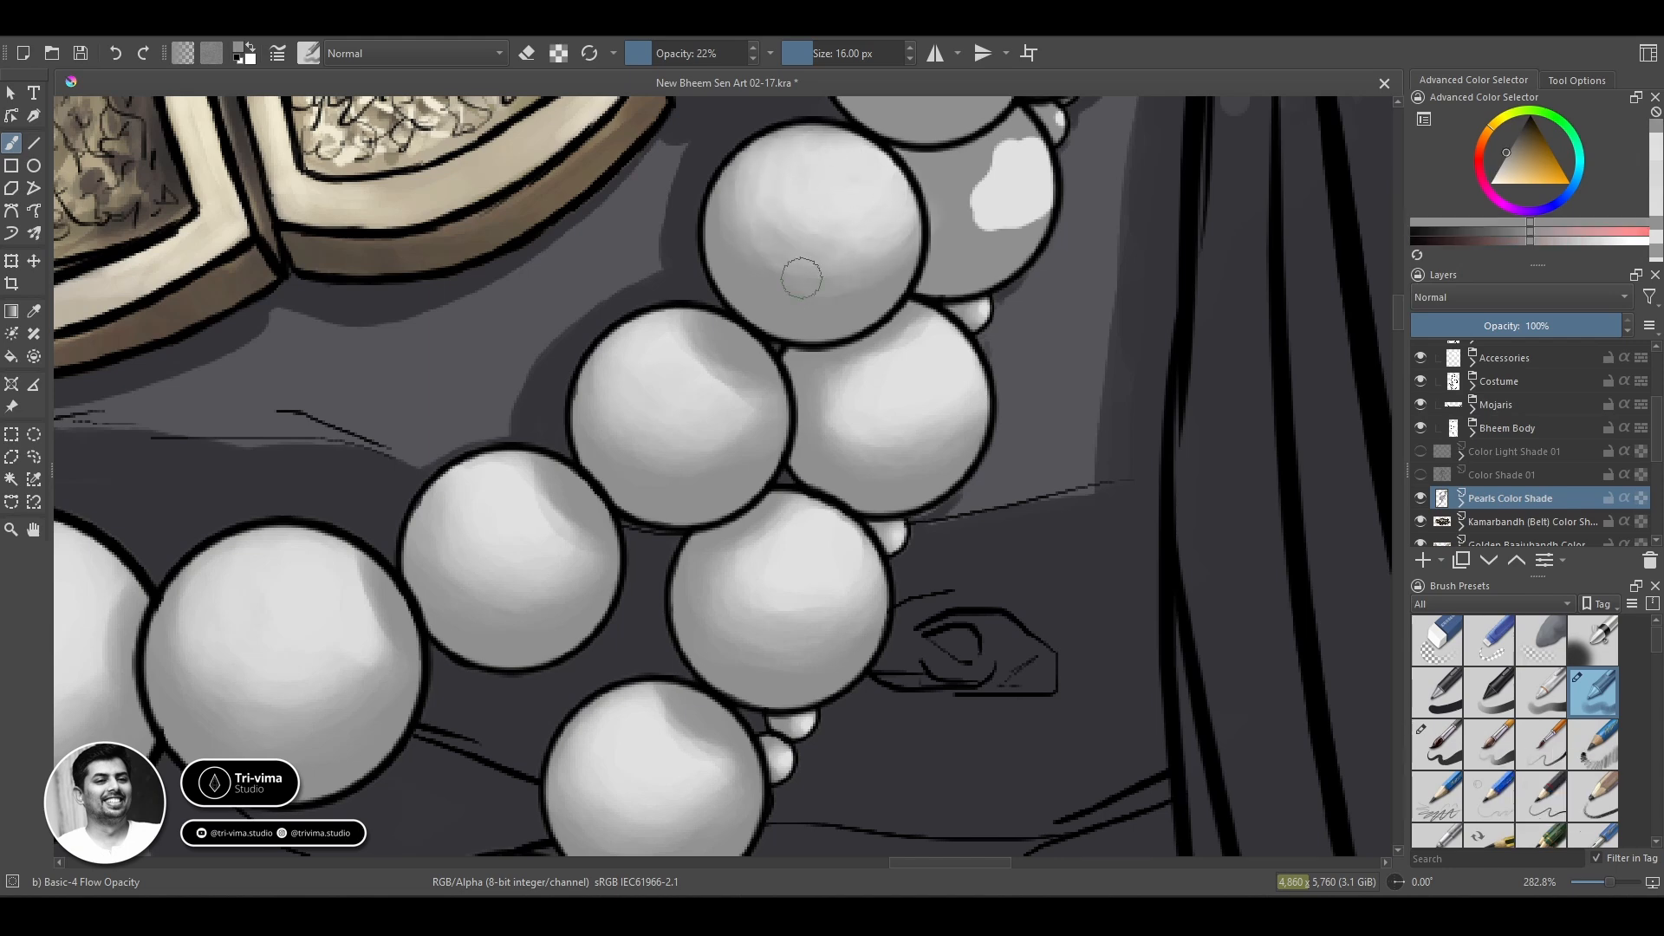
ctrl+click(823, 181)
mouse_move(823, 181)
mouse_down()
mouse_move(747, 225)
mouse_move(844, 258)
mouse_up()
ctrl+click(844, 259)
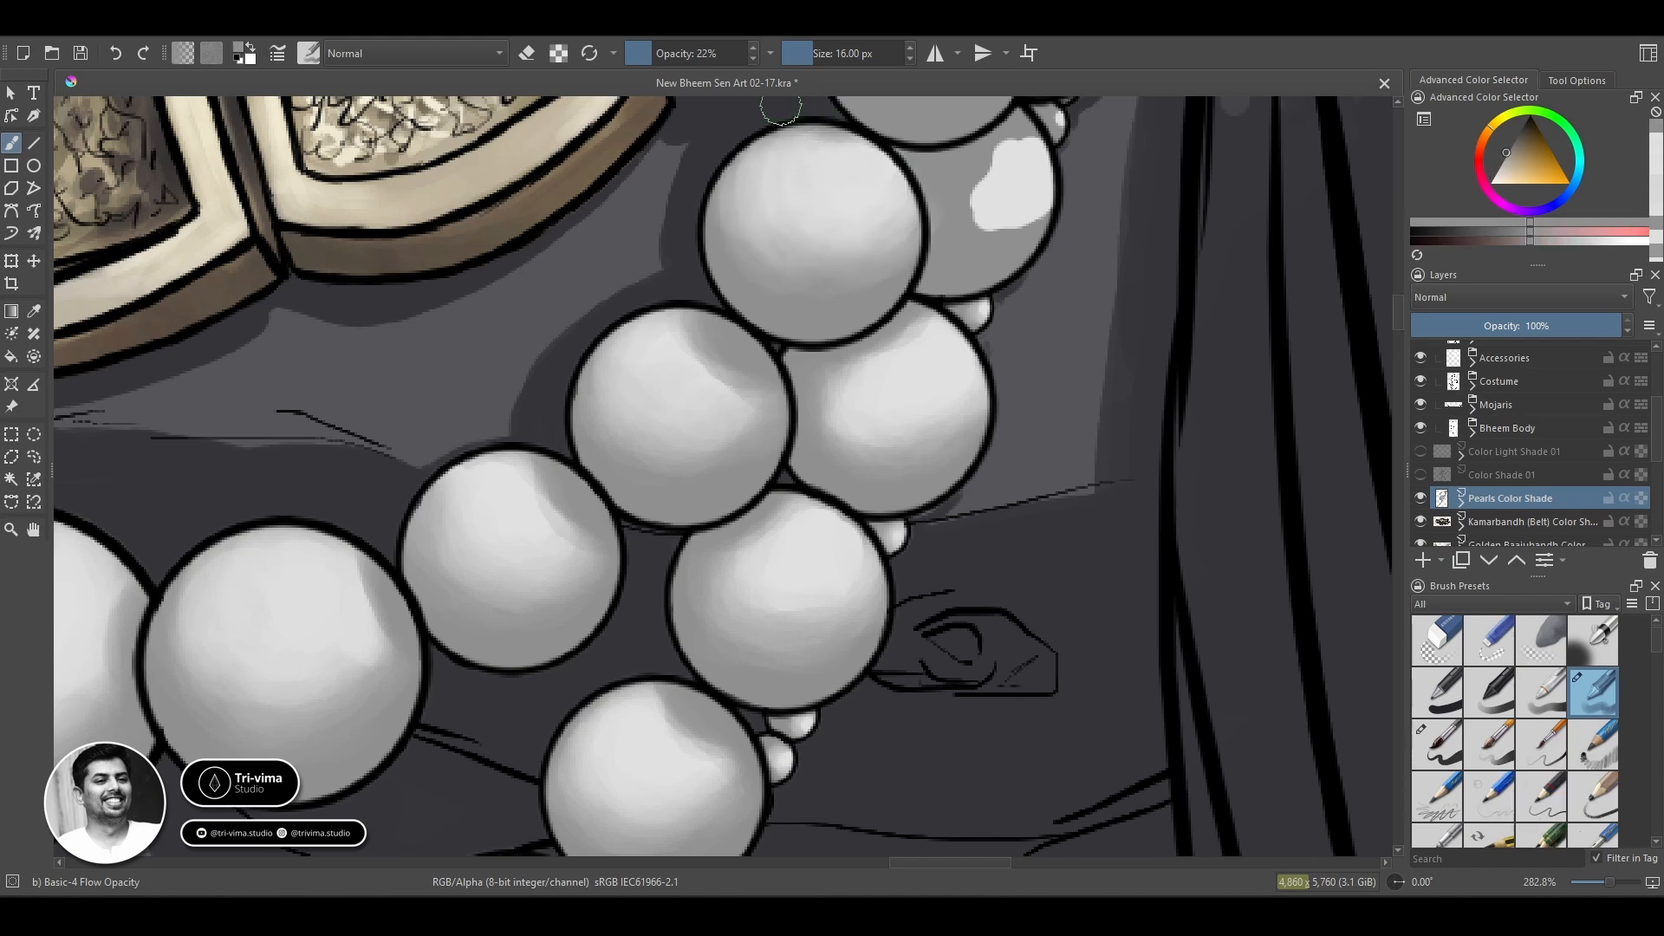
Blend the highlight of the outer-strand pearl tucked behind the finished one, varying the brush size up to 14 px.
key(space)
drag(817, 335, 408, 624)
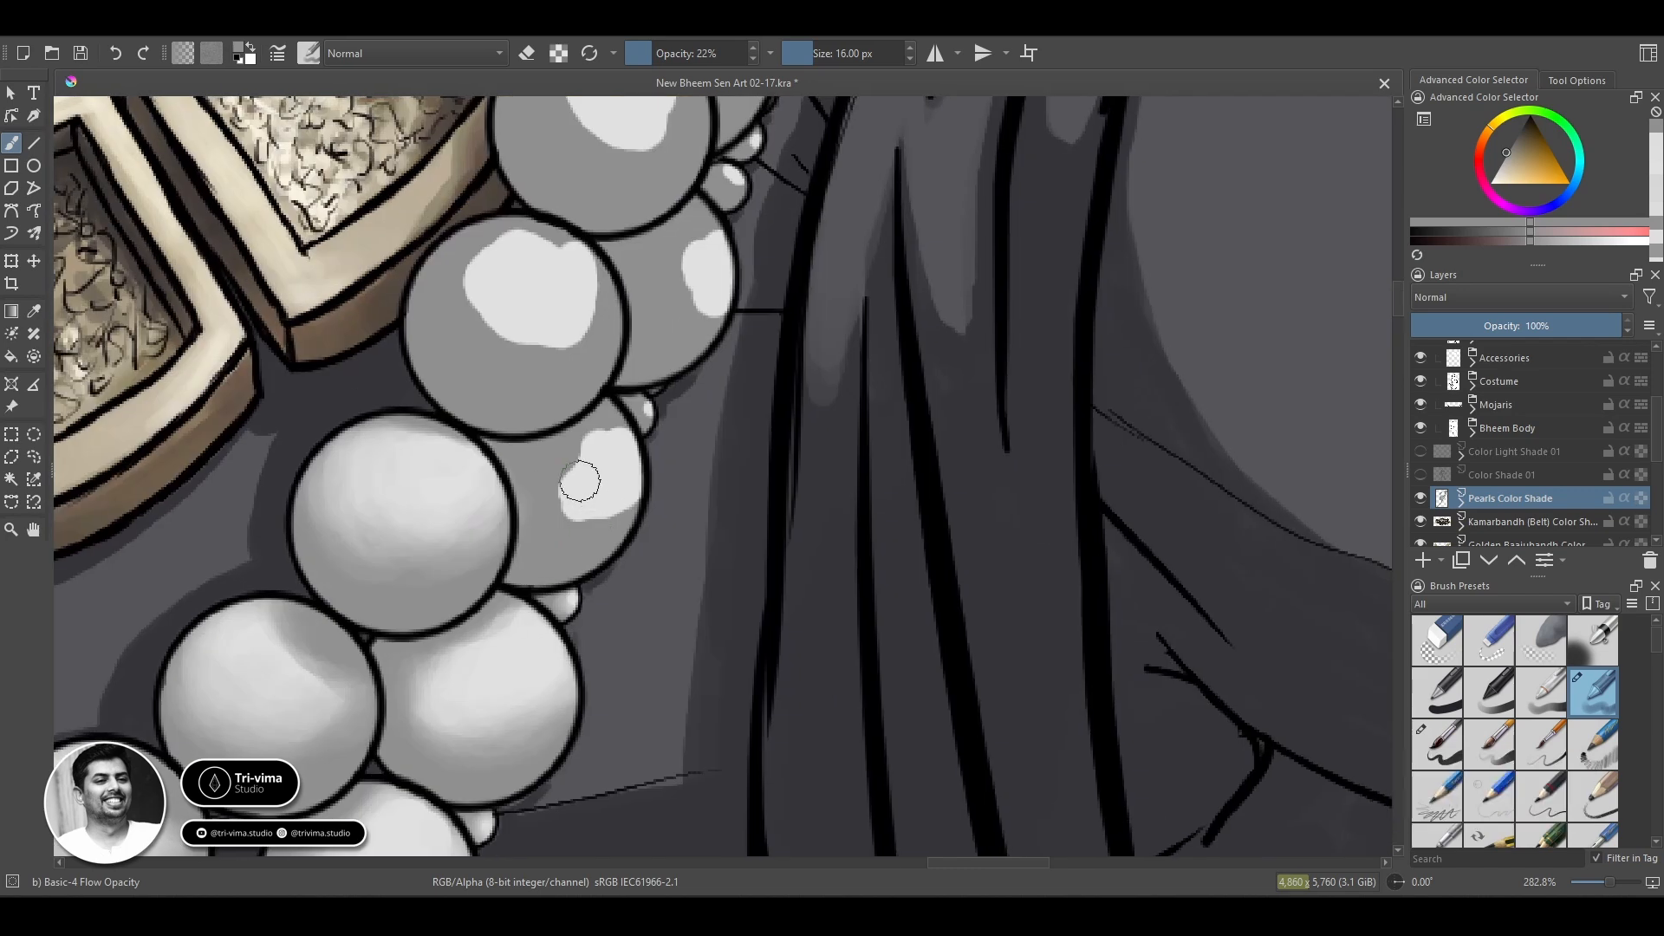
ctrl+click(579, 472)
key([)
mouse_move(608, 438)
mouse_down()
mouse_move(564, 470)
mouse_move(561, 490)
mouse_move(595, 509)
mouse_up()
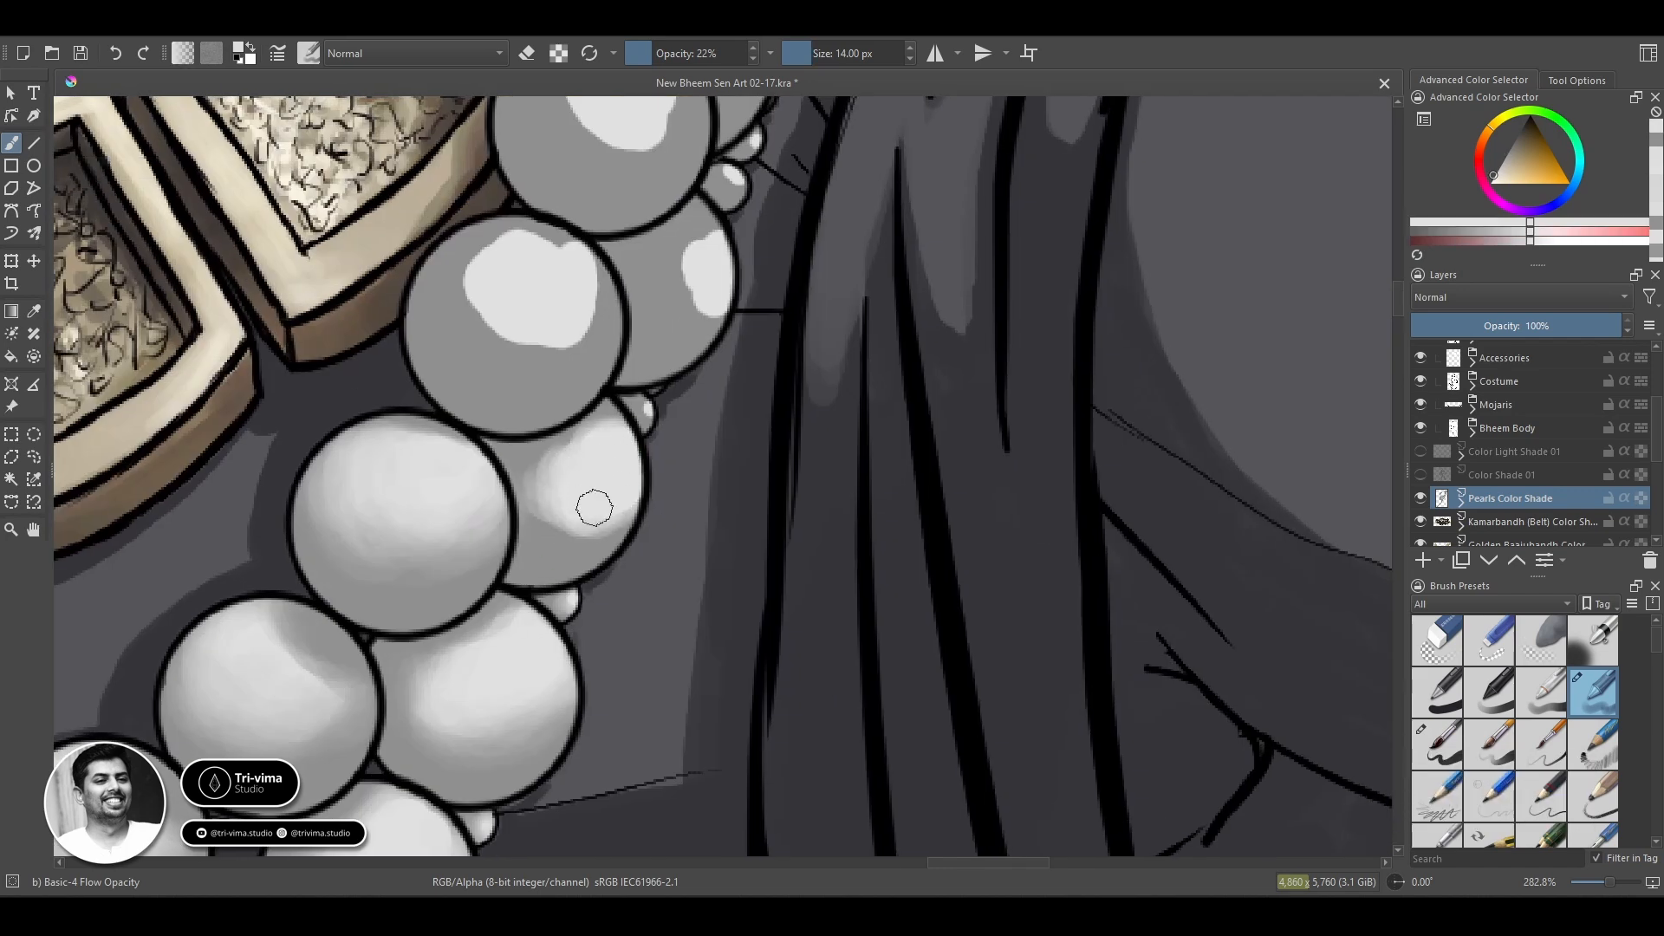
ctrl+click(527, 486)
key([)
key([)
key([)
key(])
key(])
key(])
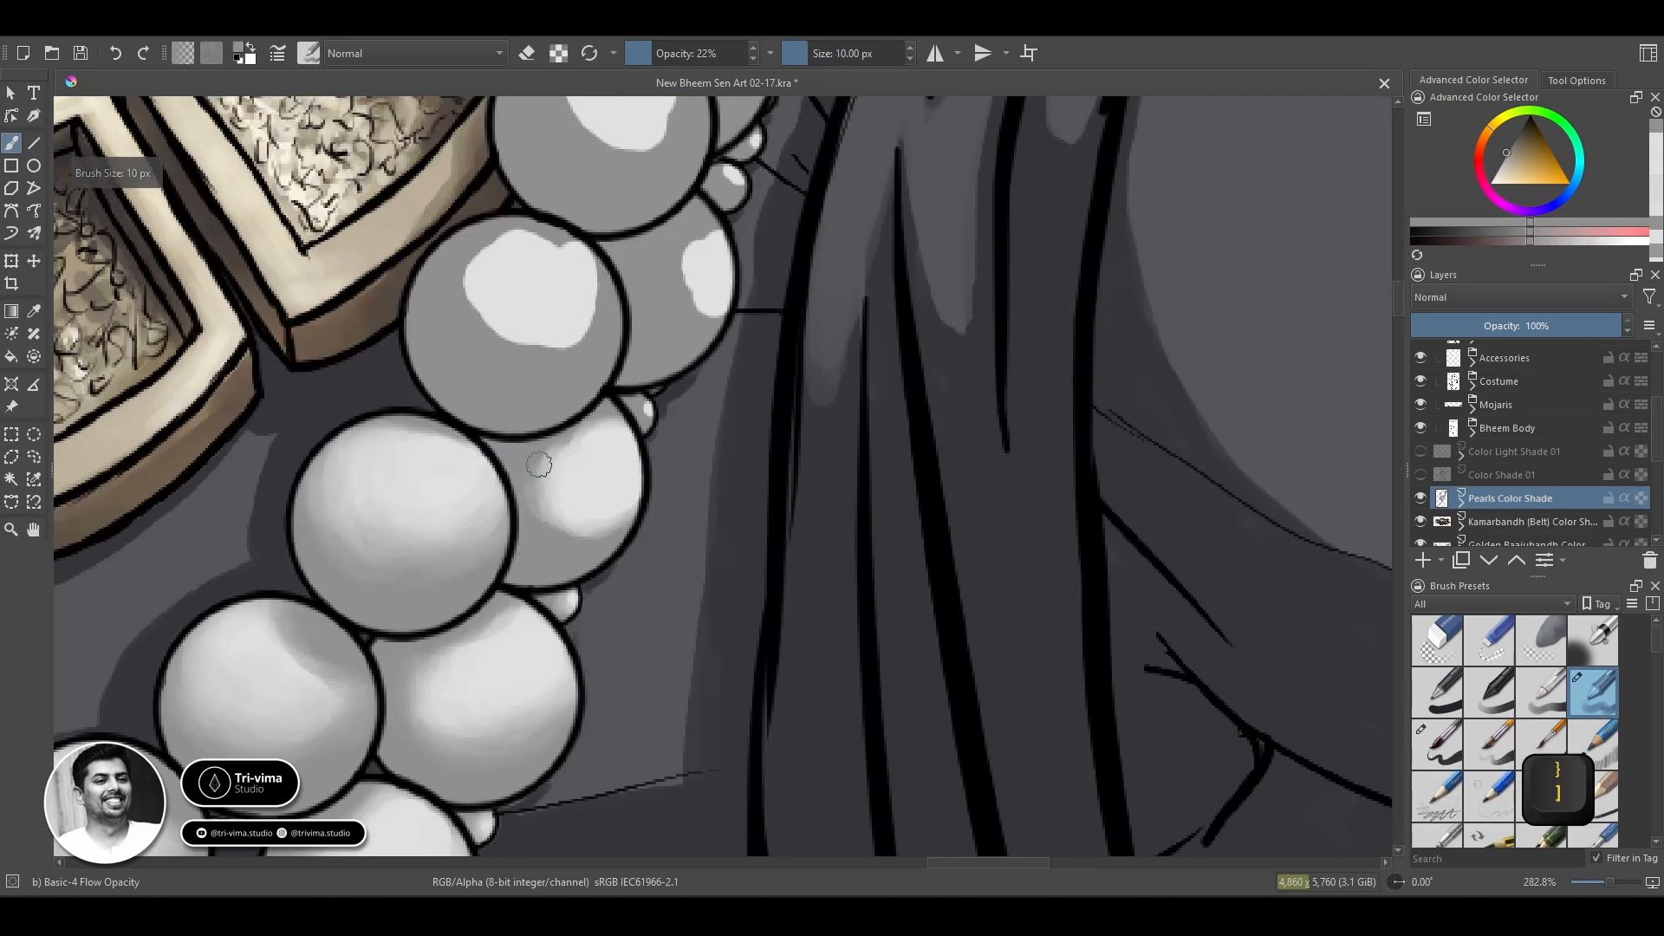
ctrl+click(583, 473)
mouse_move(539, 518)
mouse_down()
mouse_move(614, 521)
mouse_move(532, 504)
mouse_up()
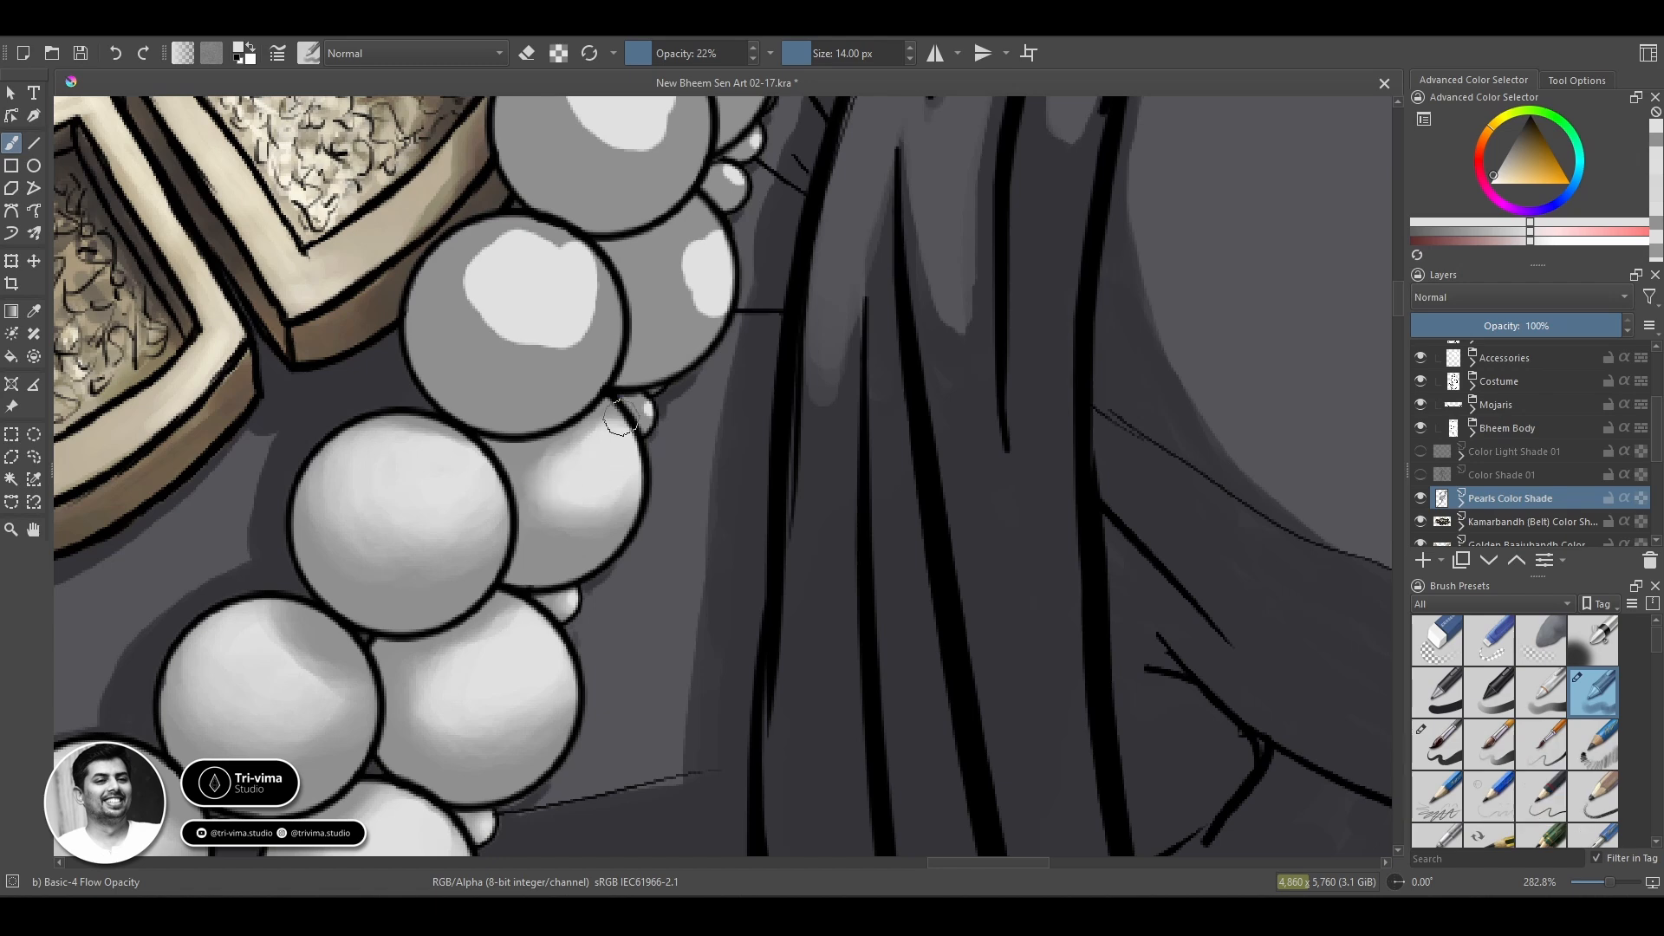
Refine the light and grey tones along that outer-strand pearl's edges and soften the small bead beside it.
drag(620, 417, 626, 416)
ctrl+click(615, 527)
key([)
key([)
key([)
key([)
key([)
key([)
key([)
key(])
key(])
key(])
key(])
key(])
key(])
key(])
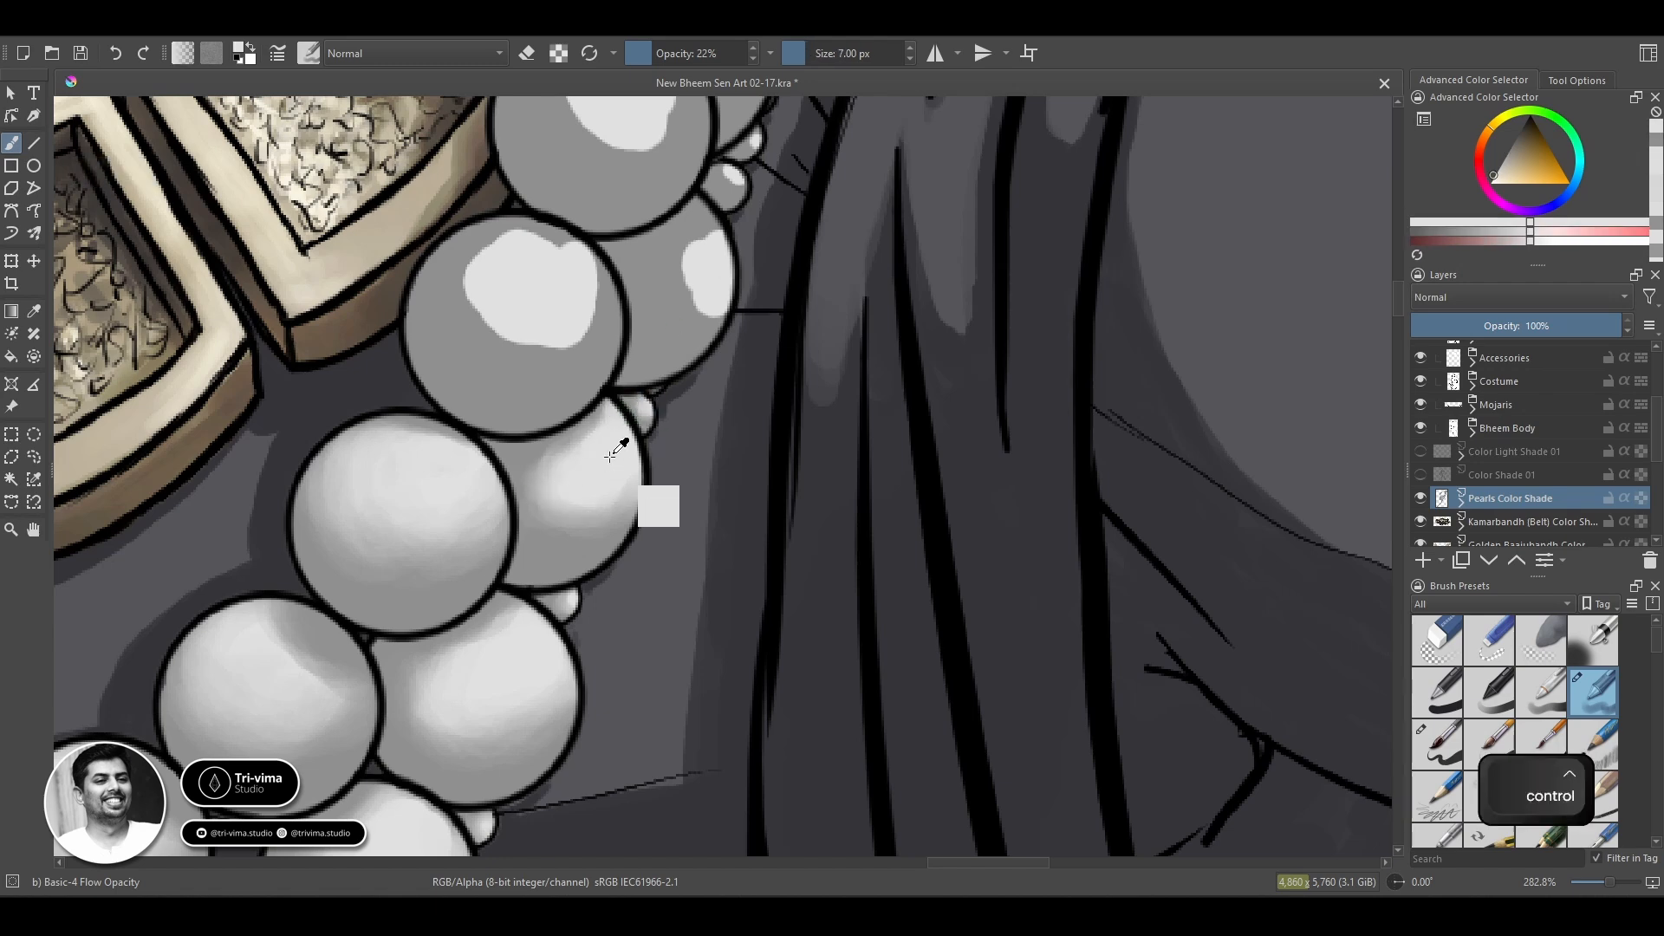
drag(551, 506, 610, 539)
ctrl+click(580, 479)
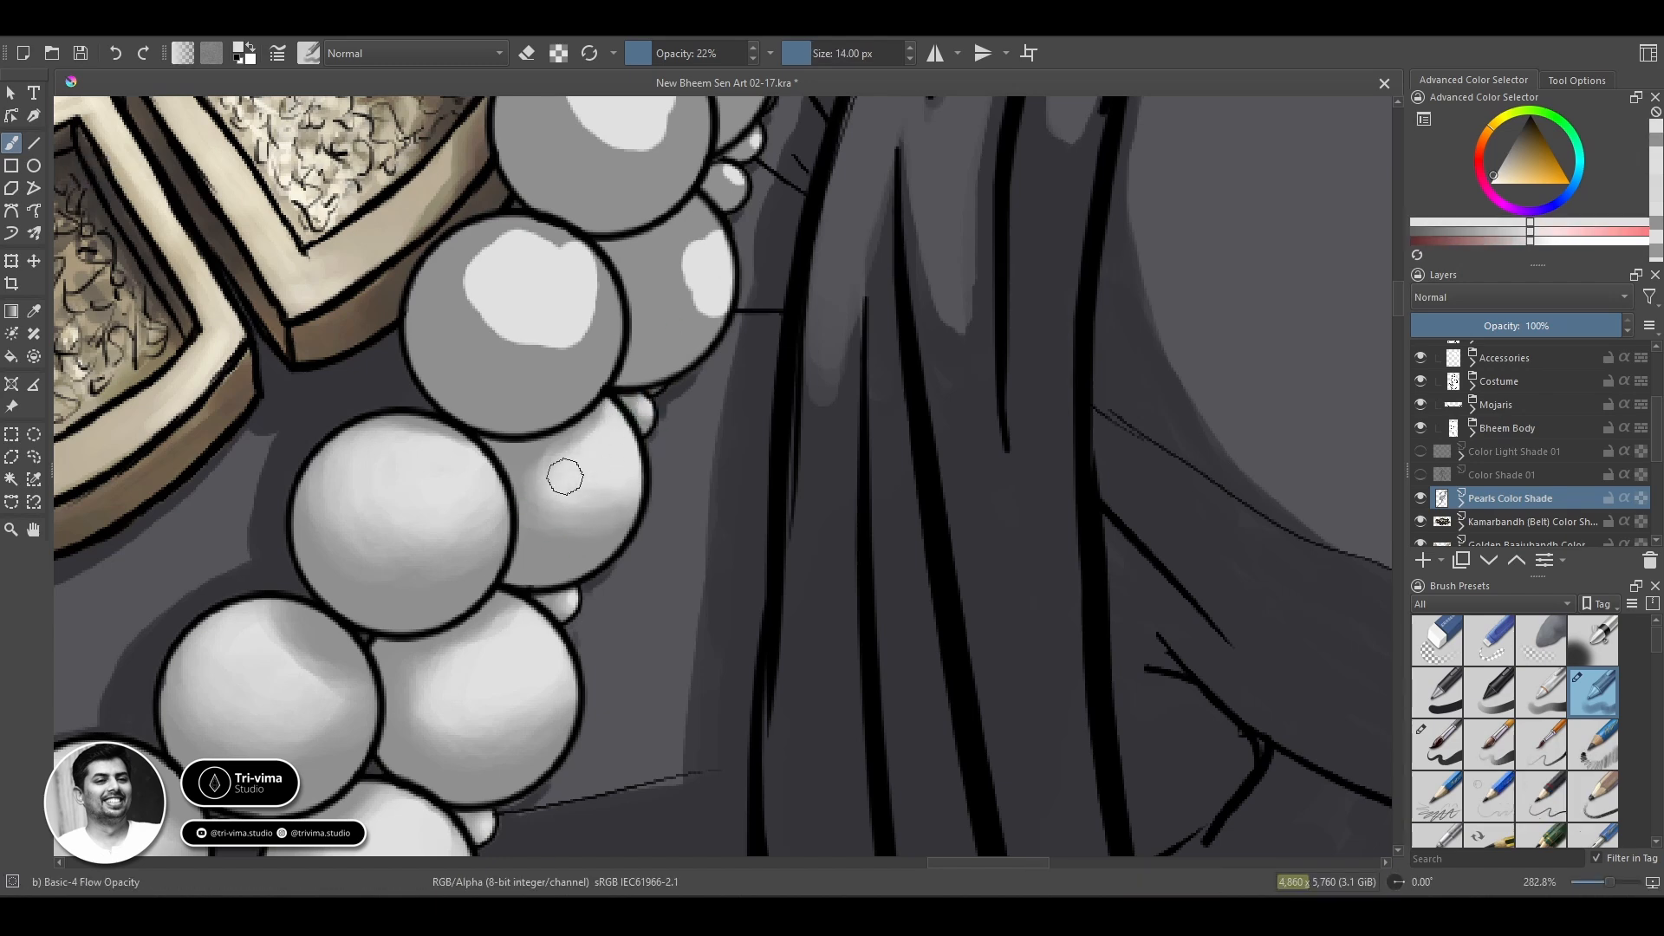
drag(565, 476, 538, 491)
key(ctrl+z)
ctrl+click(528, 431)
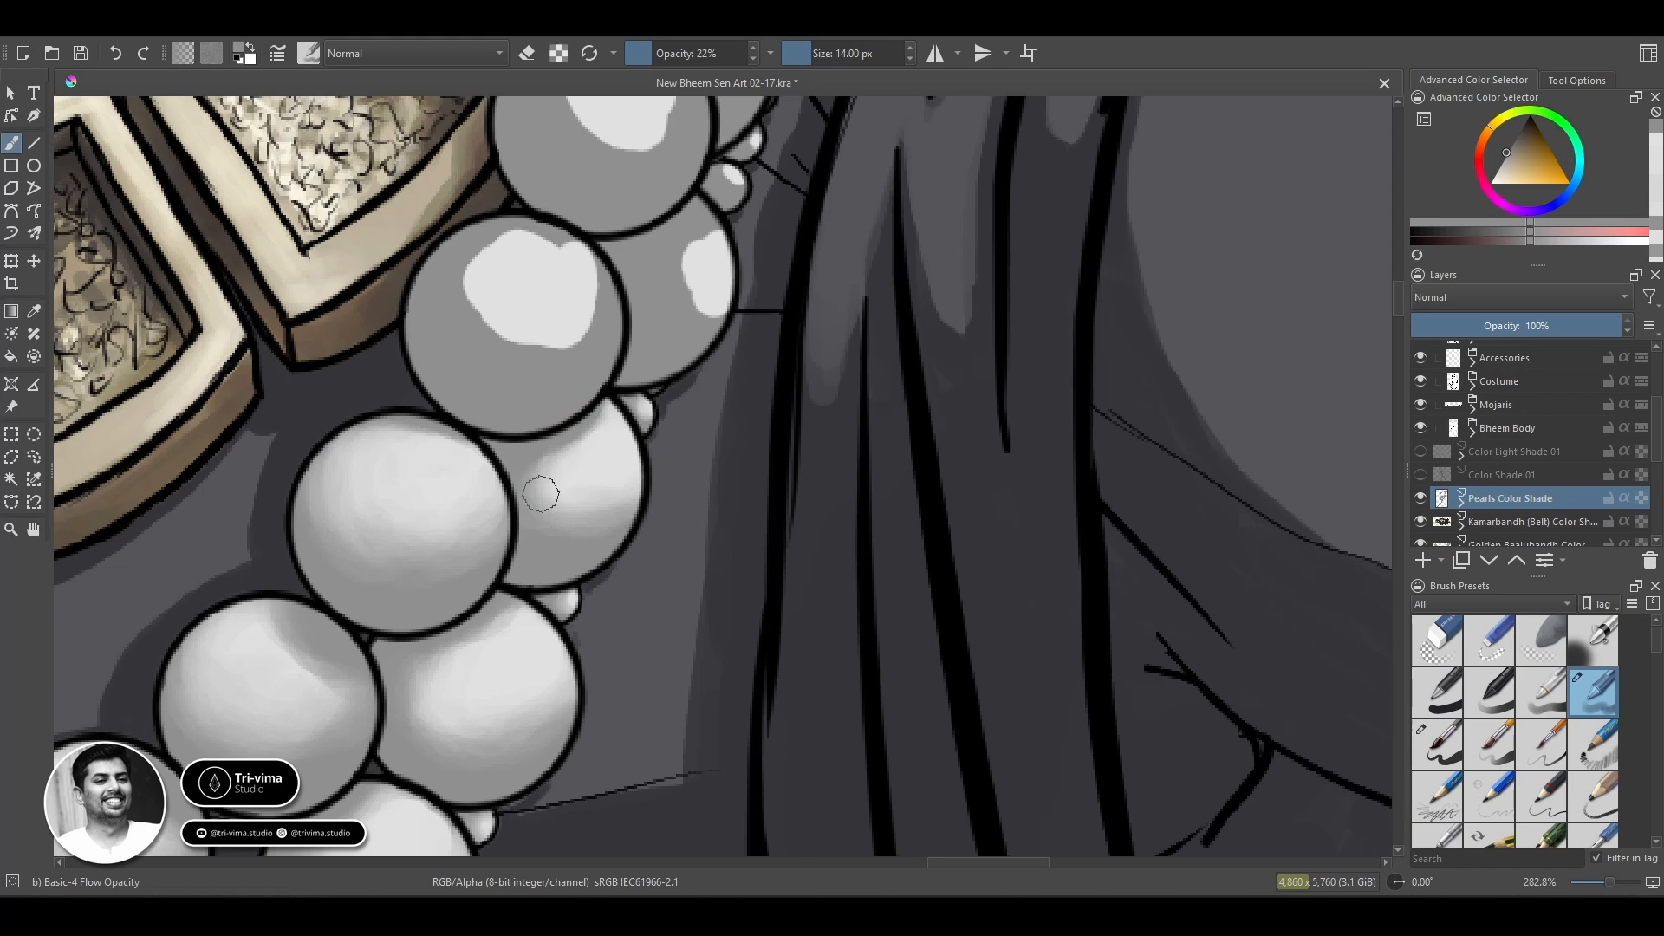
Blend the larger small bead beside the unshaded outer-strand pearls on the upper right with an 8 px brush.
key([)
key([)
key([)
key([)
key([)
key([)
key(space)
drag(495, 775, 610, 467)
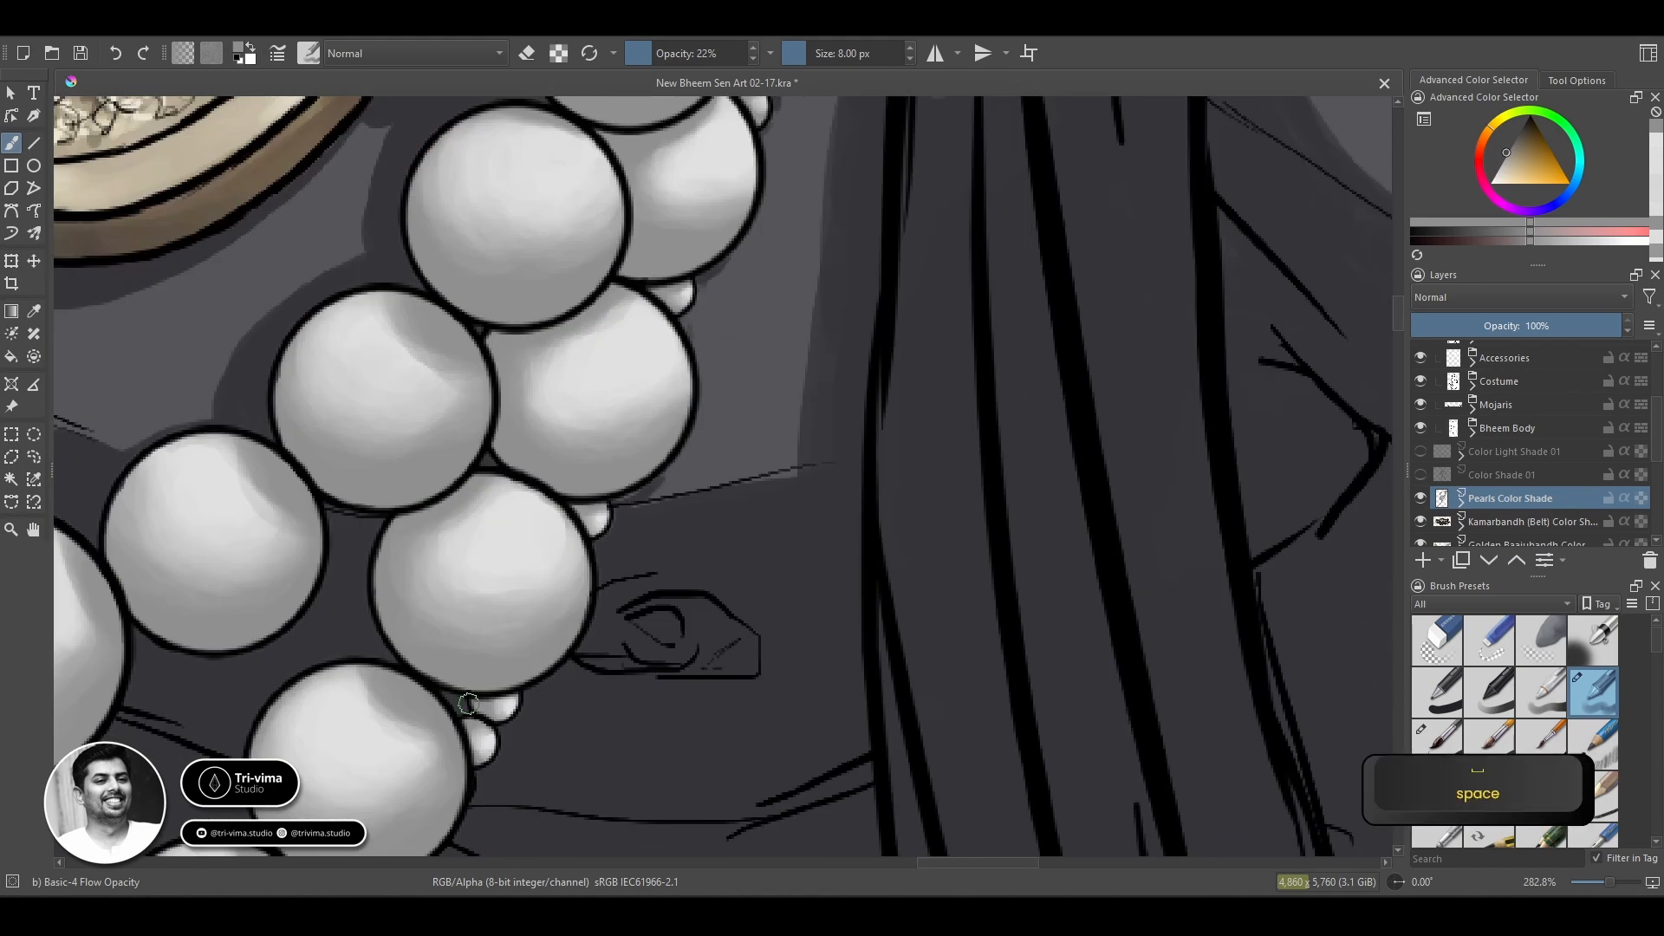
key(space)
drag(628, 688, 769, 445)
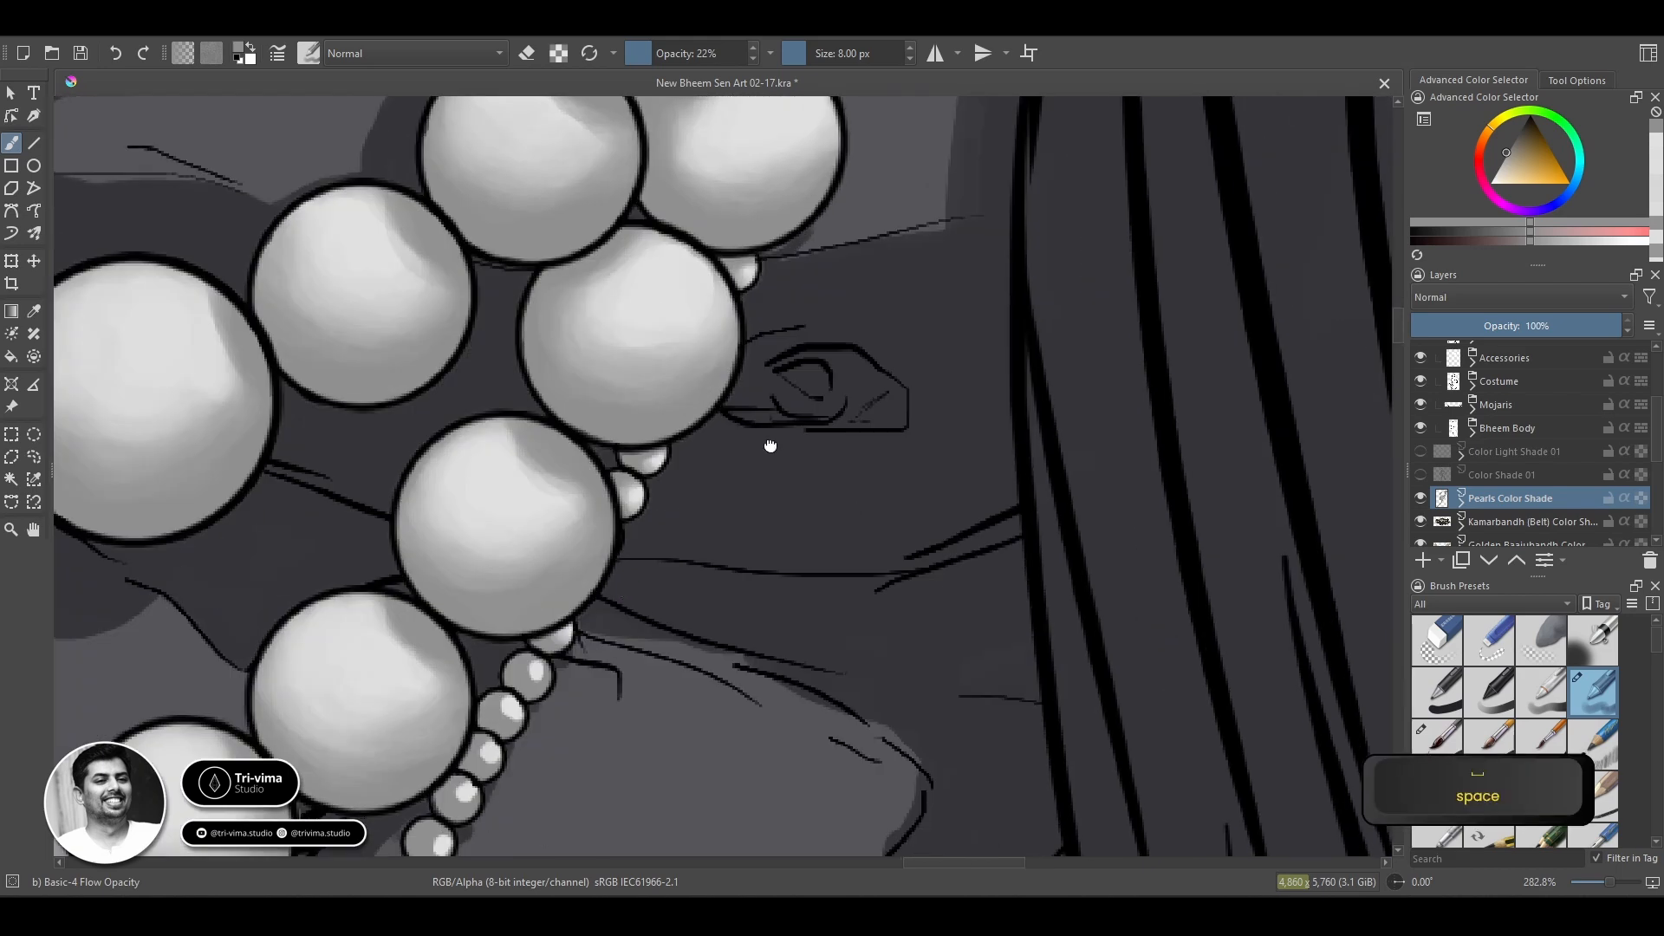
key(space)
drag(900, 258, 598, 832)
ctrl+click(588, 560)
drag(576, 553, 589, 560)
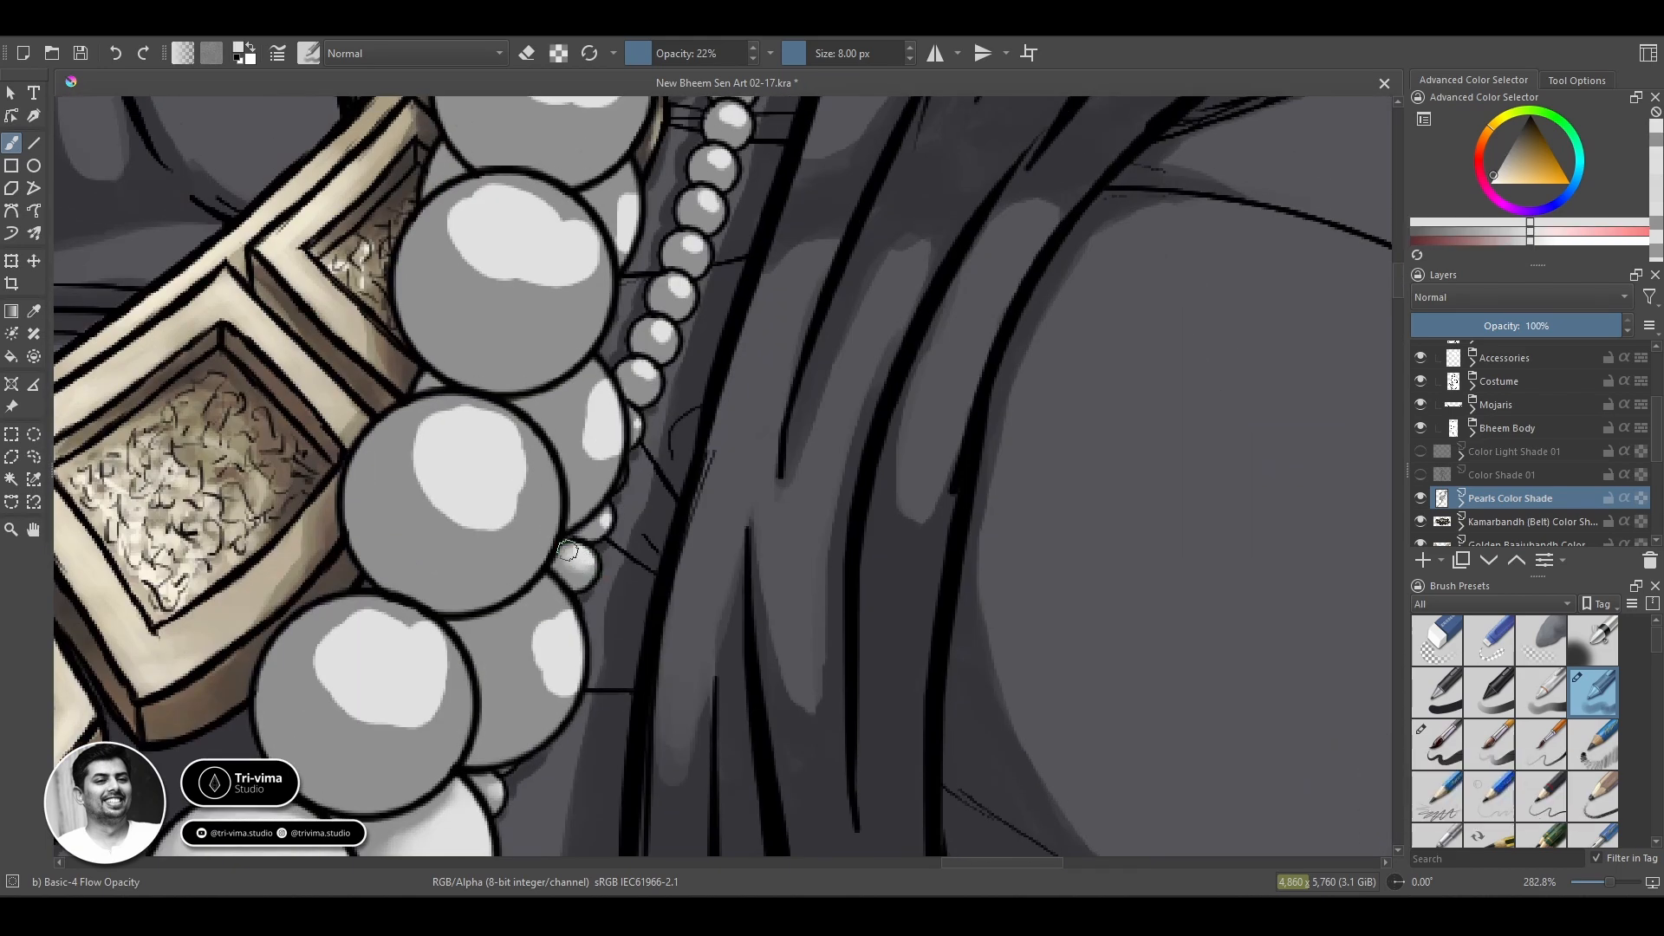
ctrl+click(568, 553)
Blend the partly hidden small bead just above it with a 5 px brush.
key([)
key([)
key([)
ctrl+click(606, 520)
drag(603, 527, 596, 530)
ctrl+click(593, 531)
ctrl+click(605, 520)
Blend the highlights of the three lowest fully visible beads of the thin chain beside the upper-right pearls.
drag(635, 421, 635, 379)
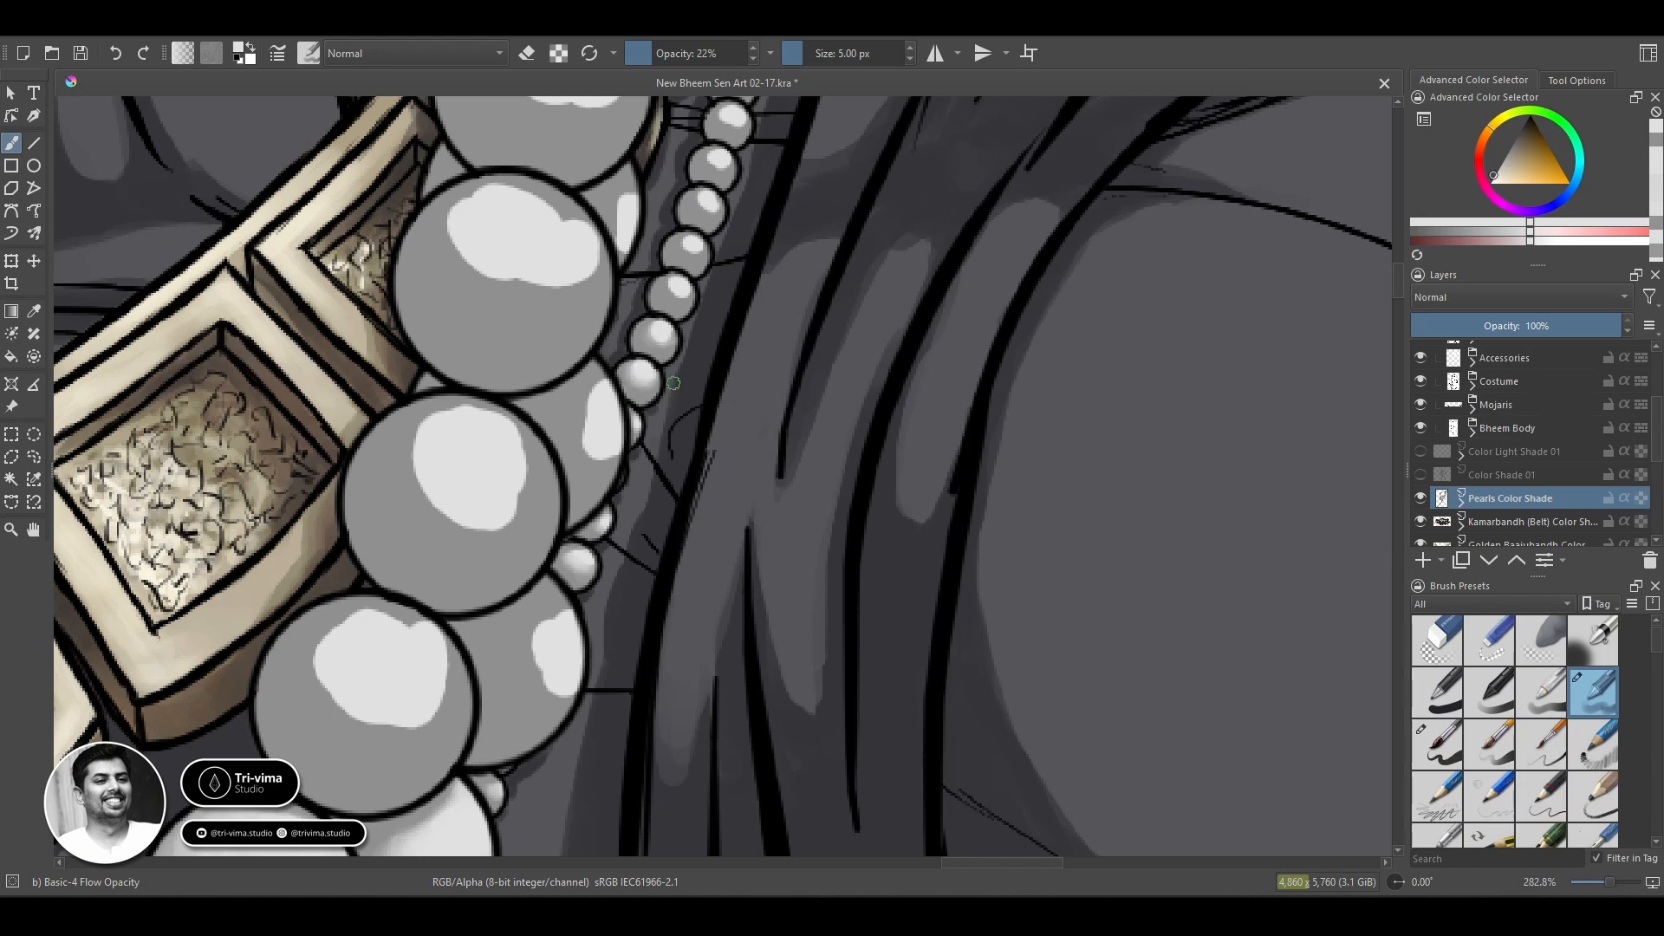
ctrl+click(647, 341)
mouse_move(638, 338)
mouse_down()
mouse_move(641, 319)
mouse_move(646, 342)
mouse_up()
ctrl+click(666, 326)
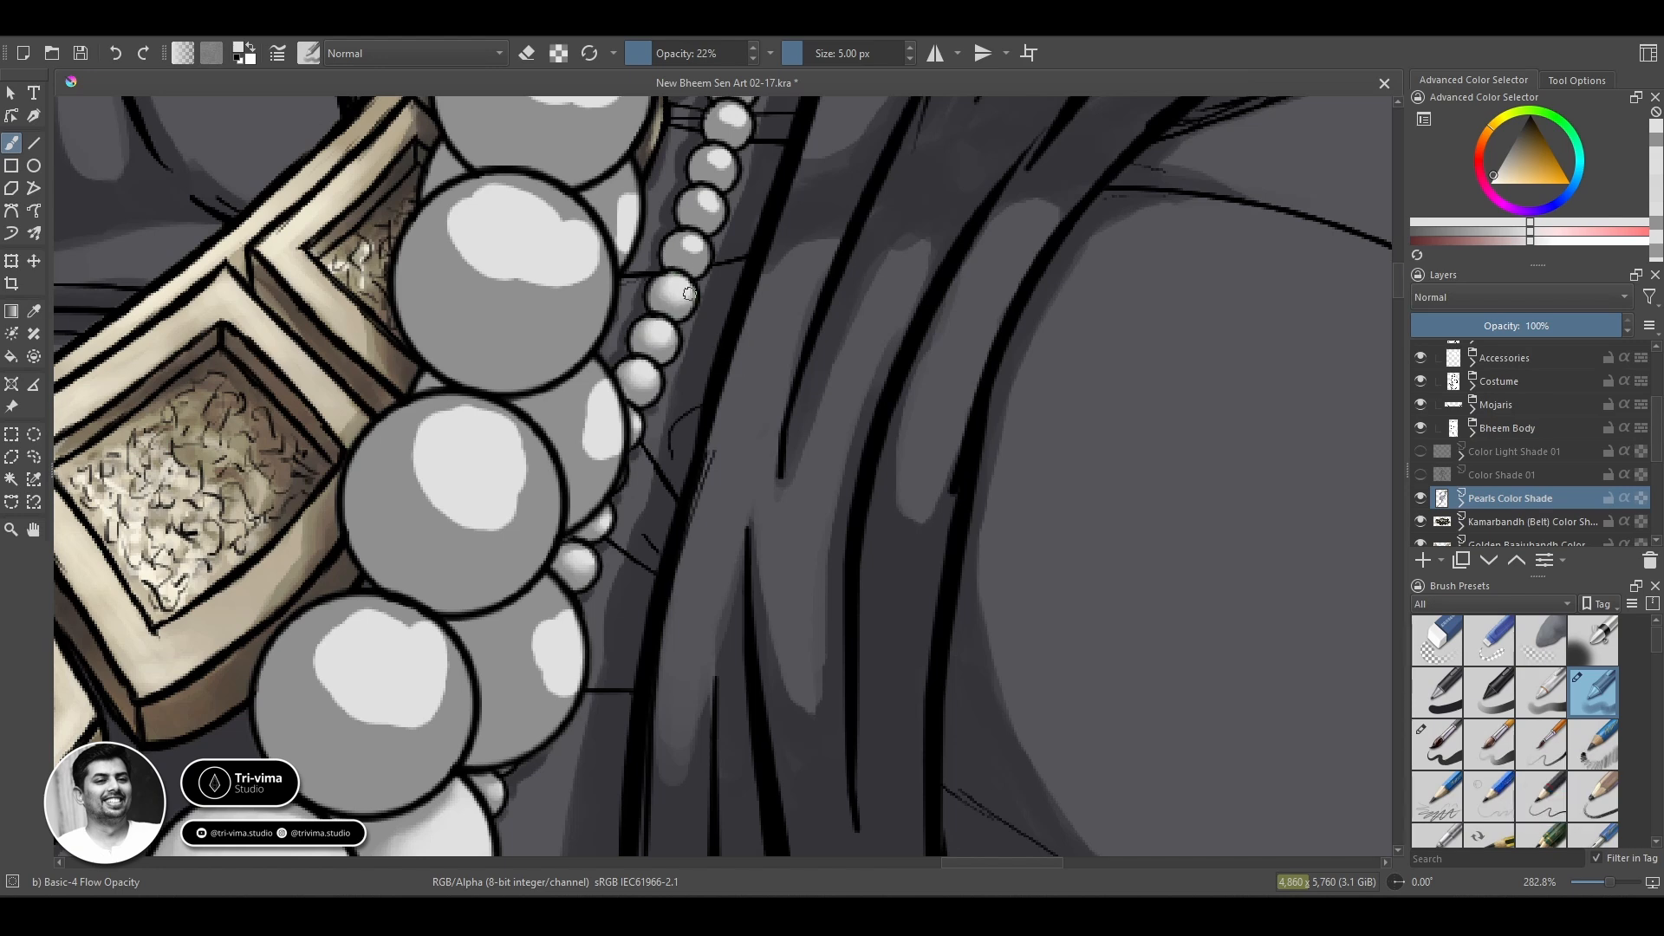
ctrl+click(658, 351)
drag(658, 350, 673, 343)
ctrl+click(658, 334)
ctrl+click(645, 418)
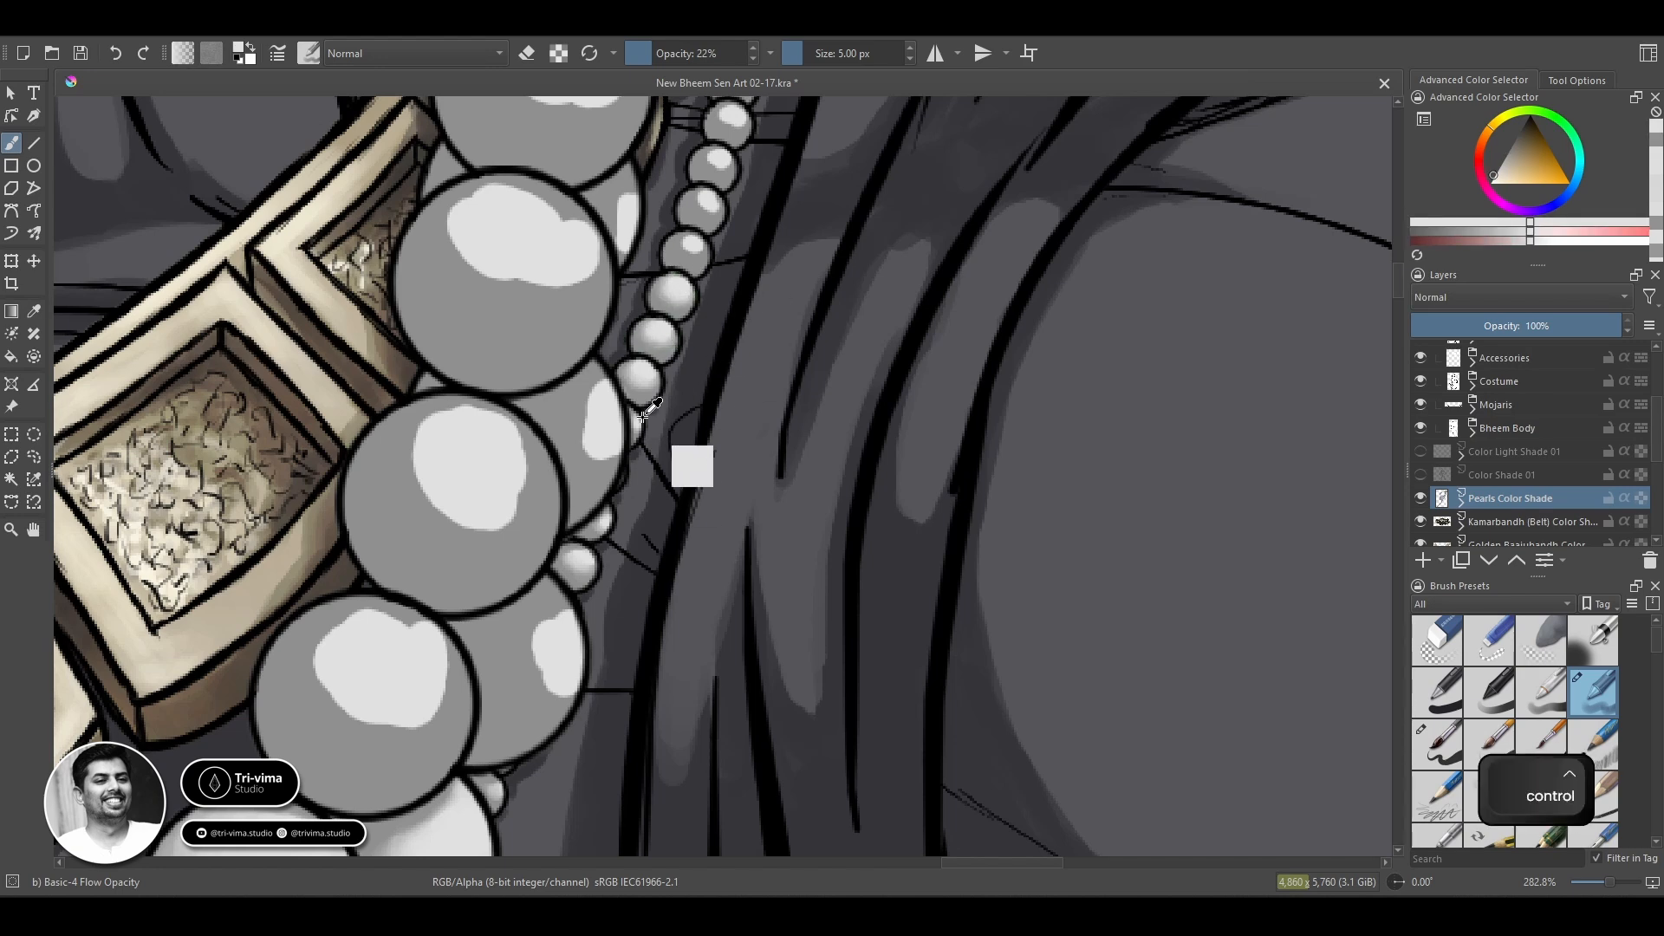
Blend the next three beads up the thin chain, alternating sampled light and grey tones with the 5 px brush.
ctrl+click(691, 244)
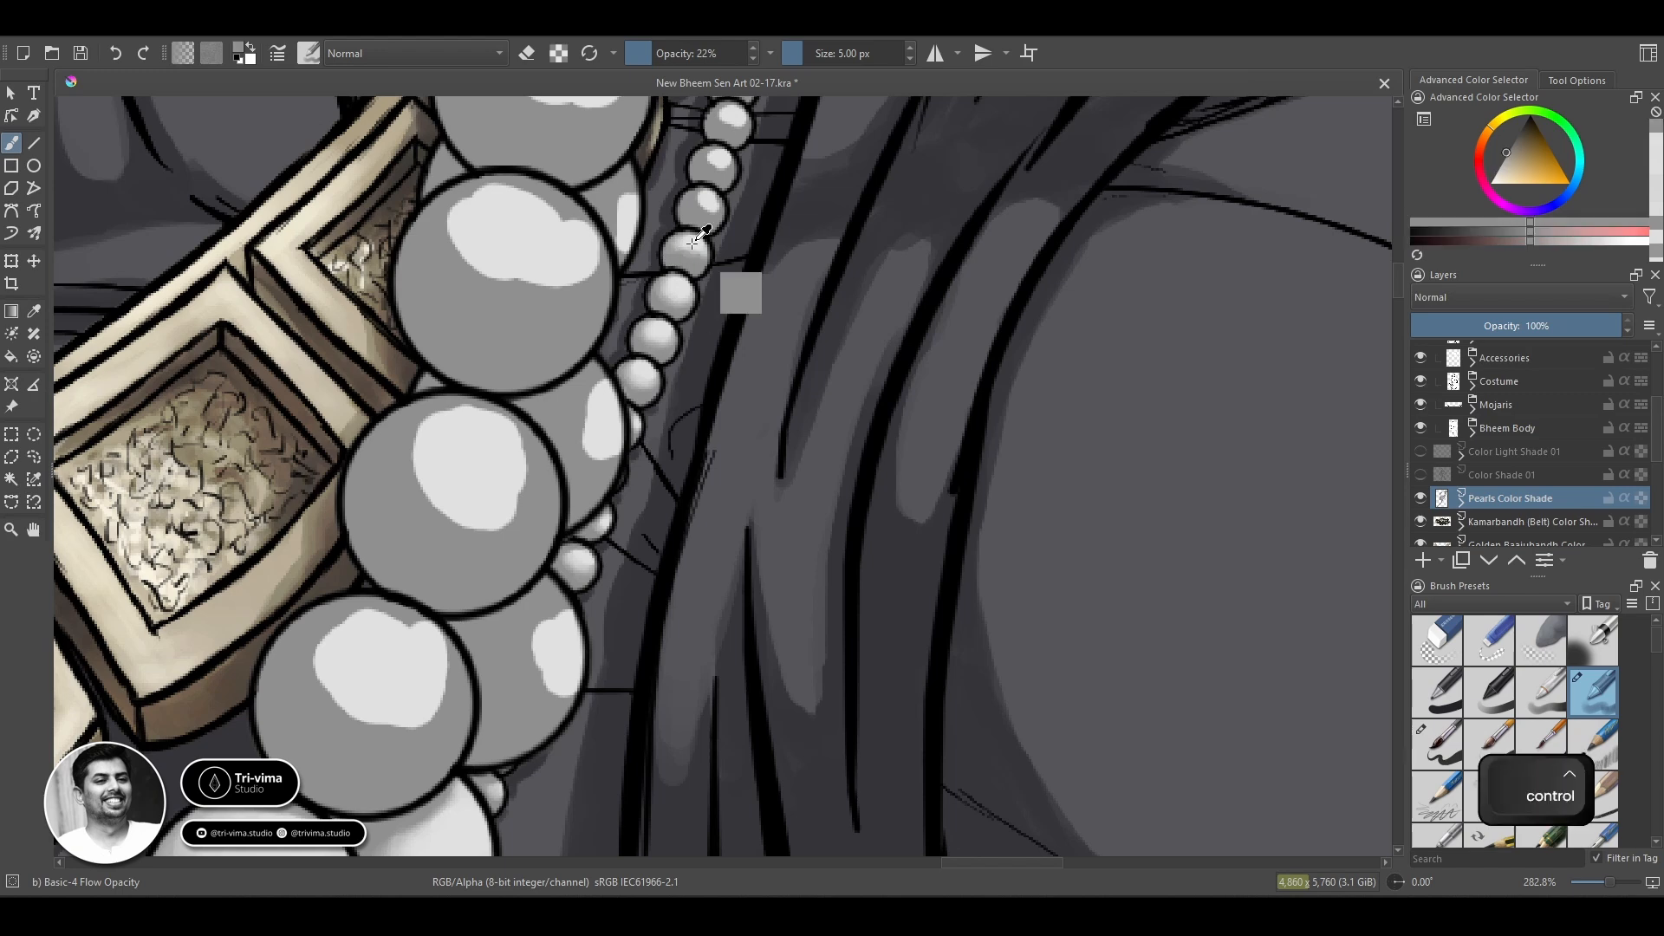
ctrl+click(684, 248)
ctrl+click(675, 236)
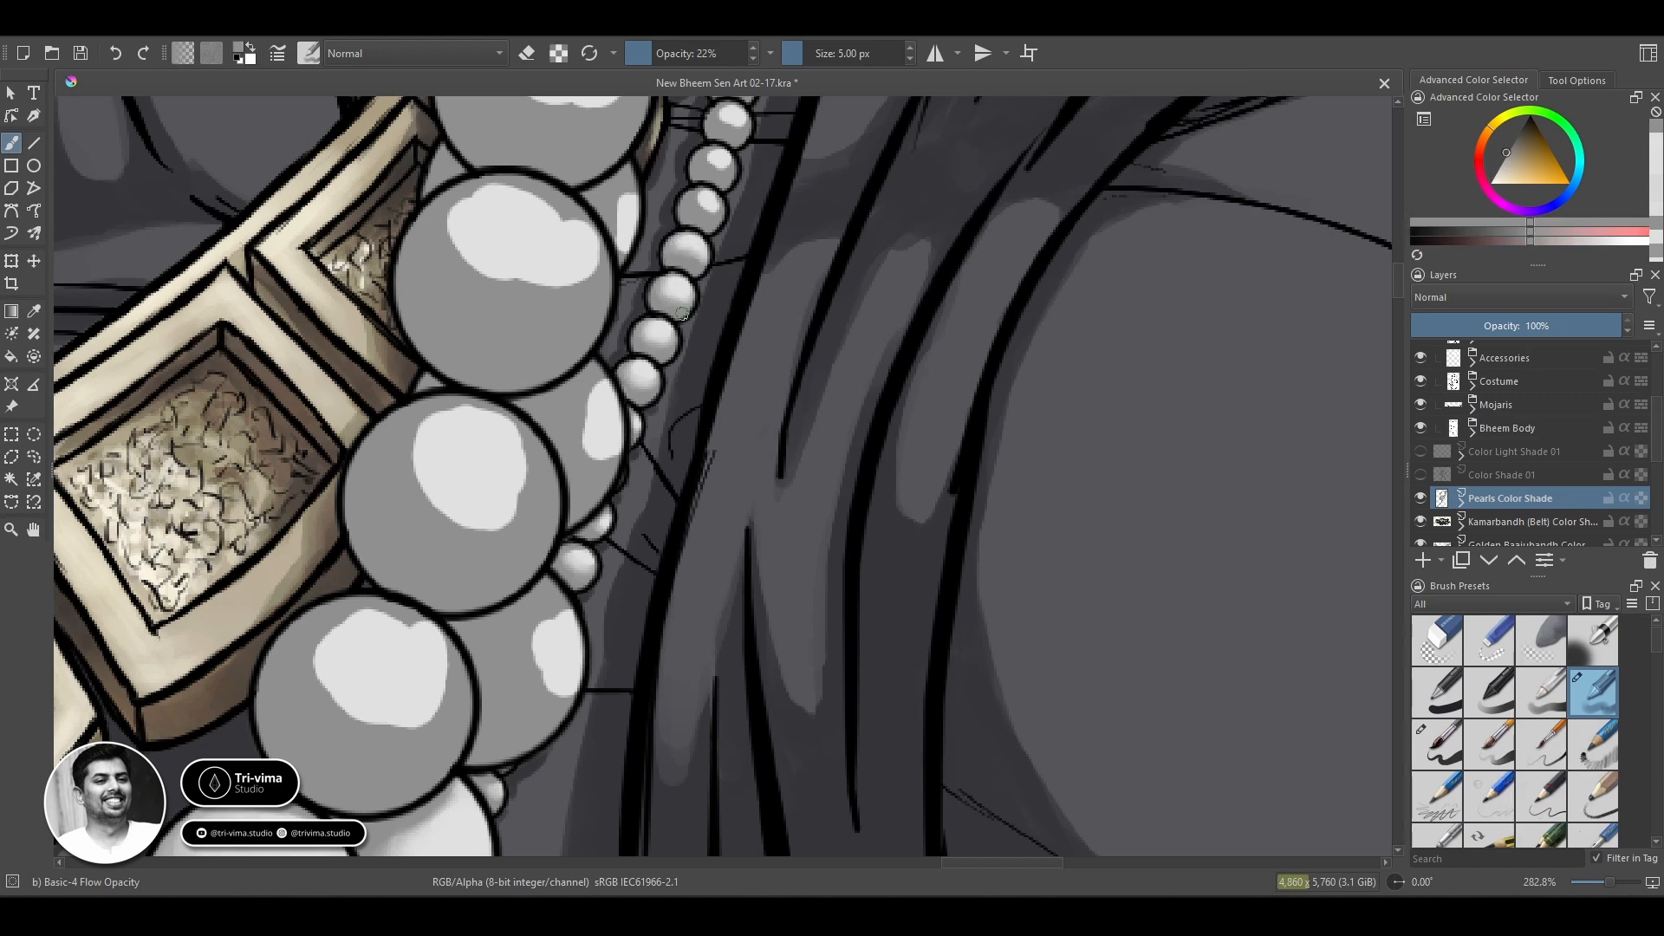
ctrl+click(703, 194)
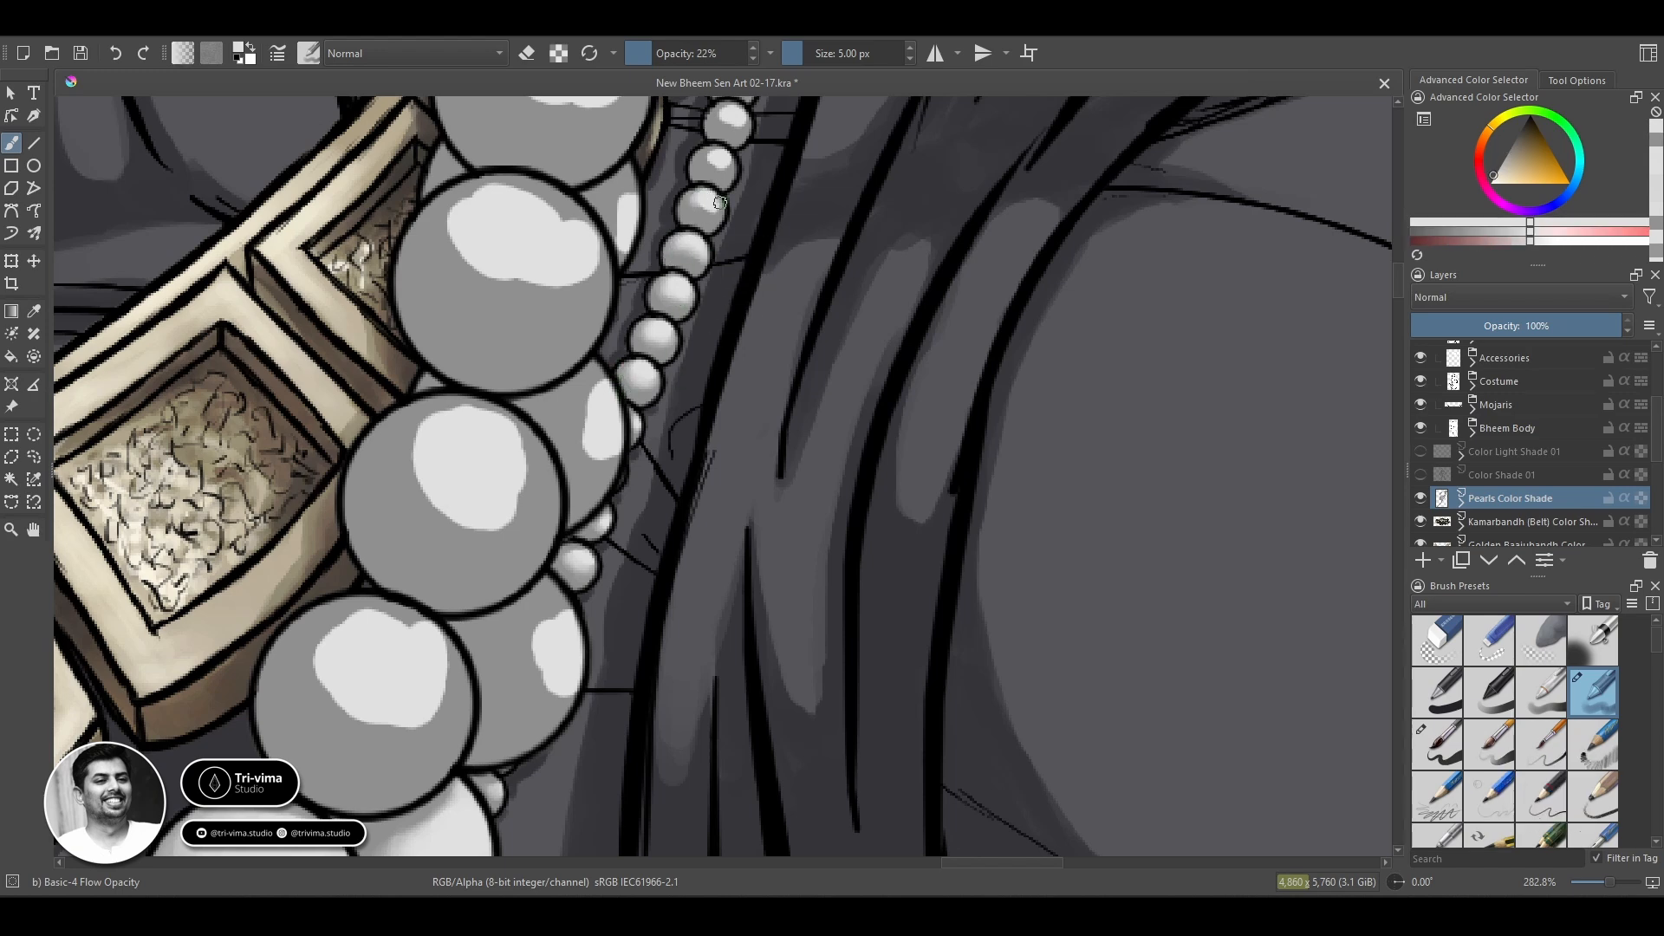
ctrl+click(700, 204)
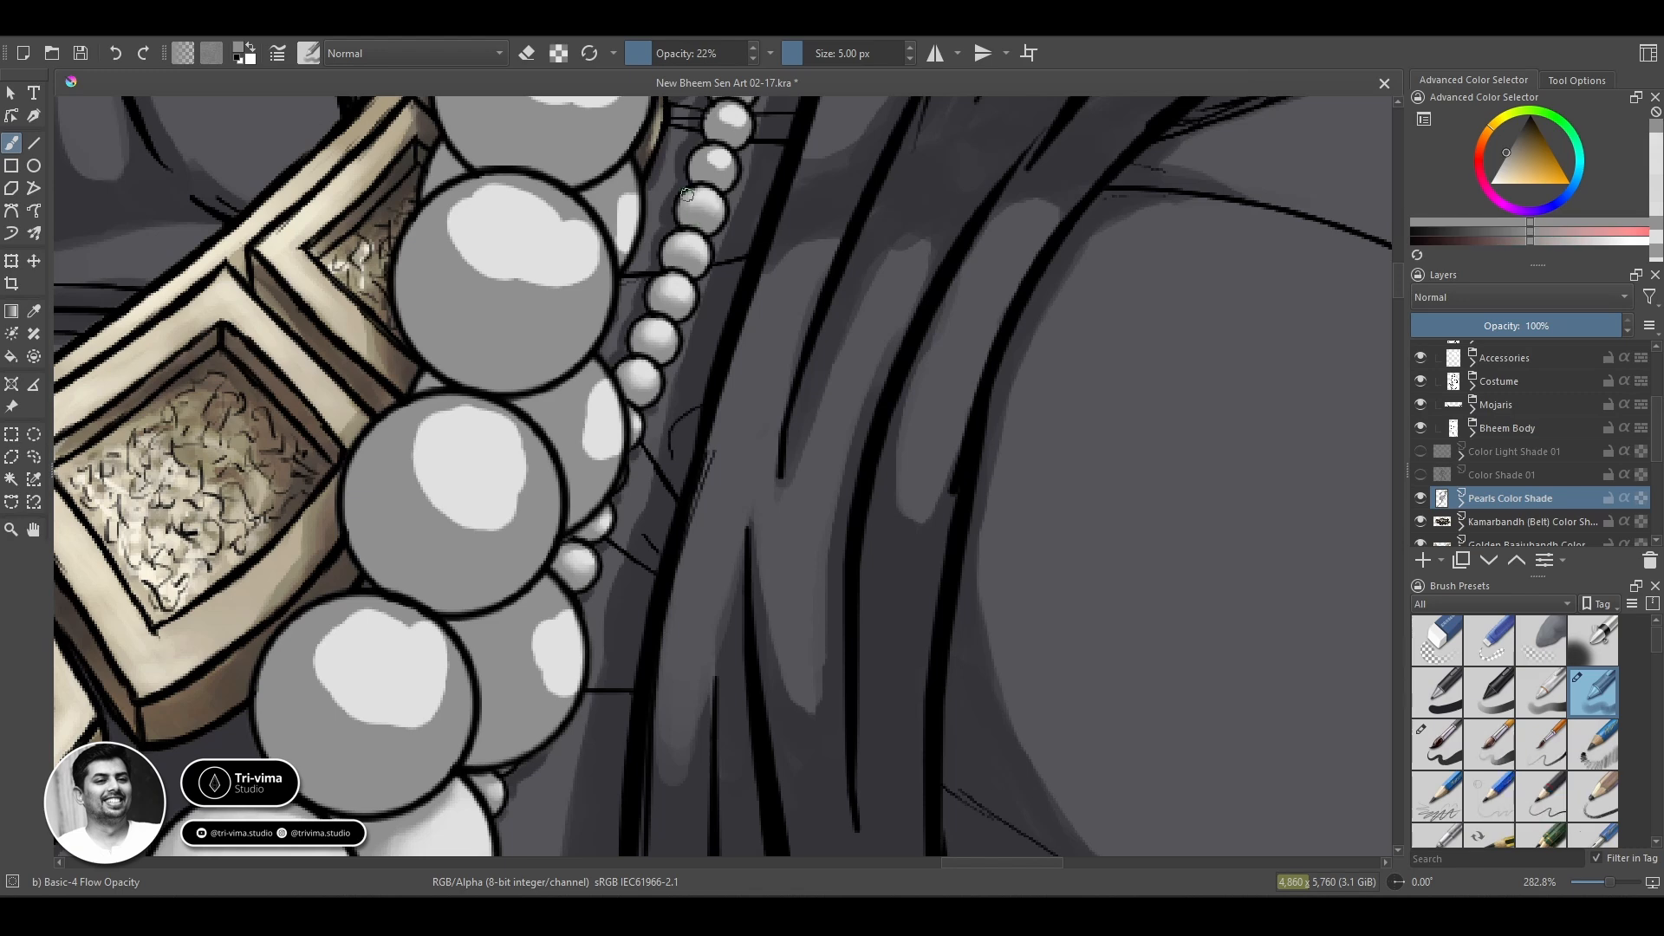
ctrl+click(715, 204)
ctrl+click(707, 162)
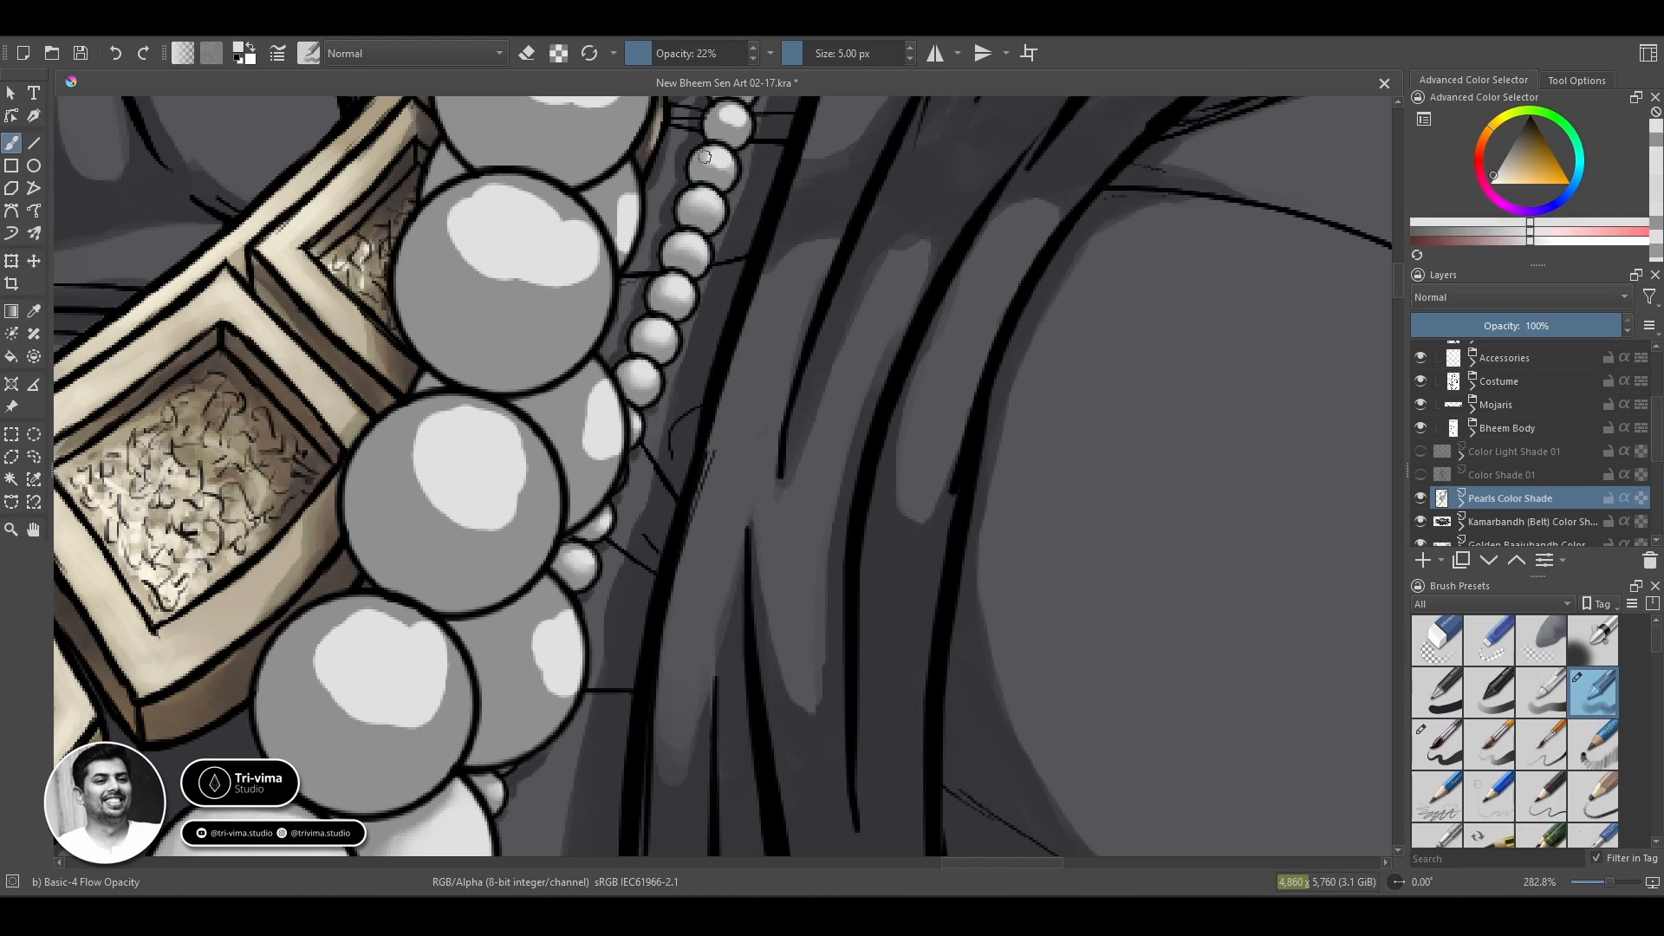
ctrl+click(724, 179)
Blend the highlight and grey base of the partly hidden rear pearl beside the collar's upper end with a 7 px brush.
drag(786, 209, 728, 216)
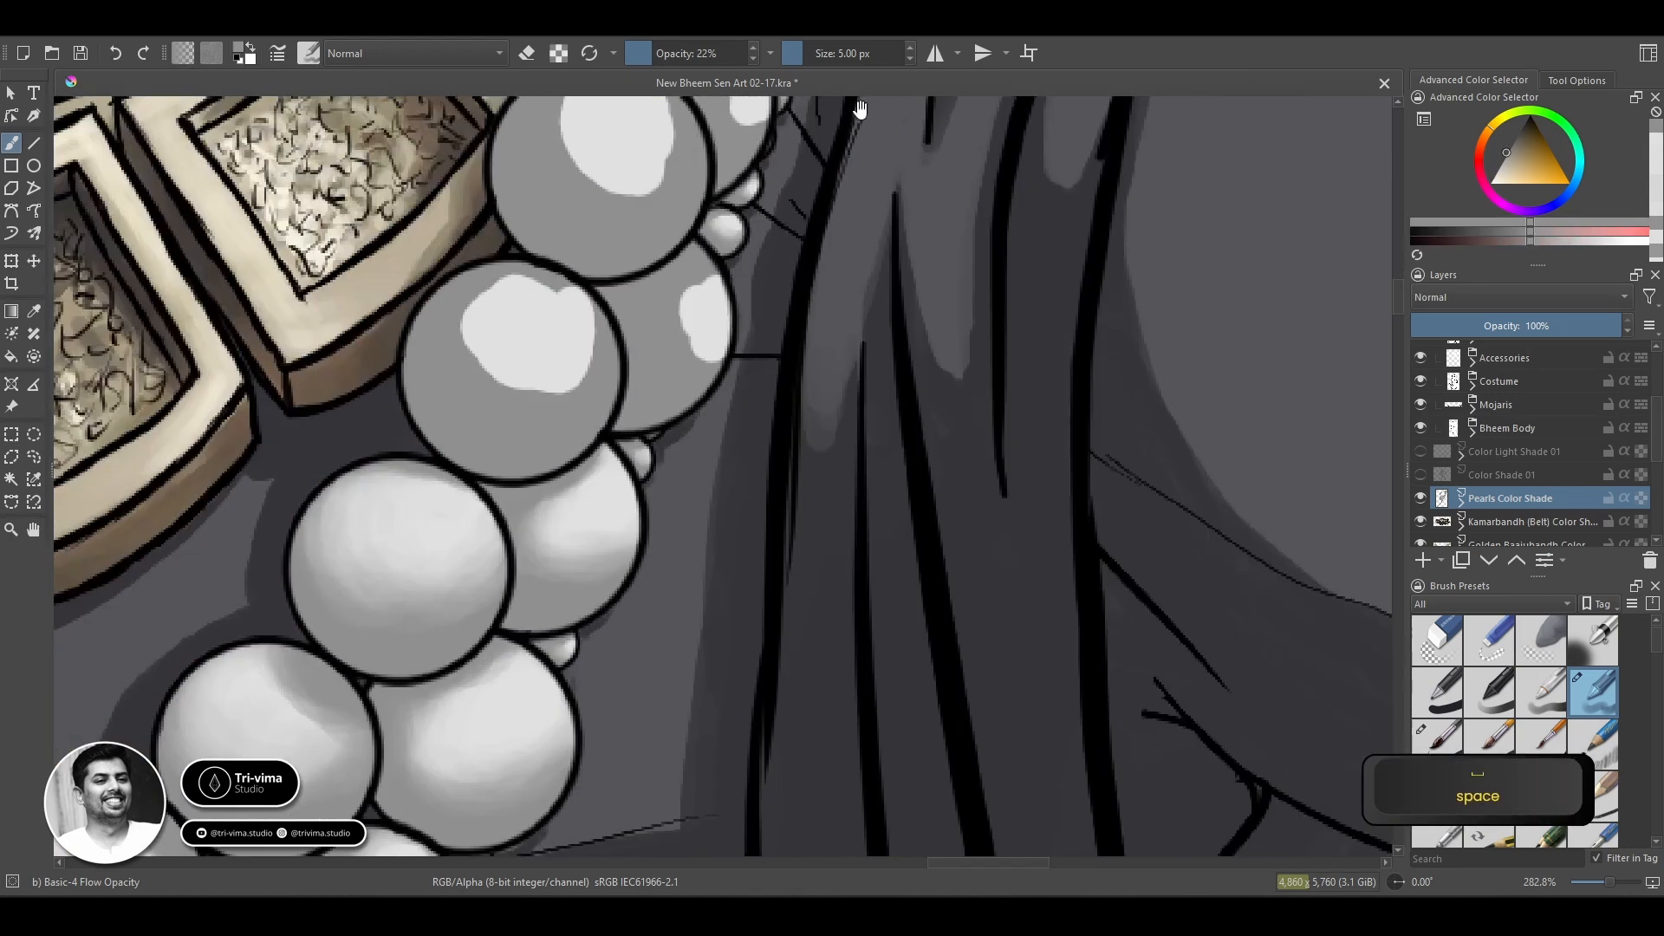
ctrl+click(728, 216)
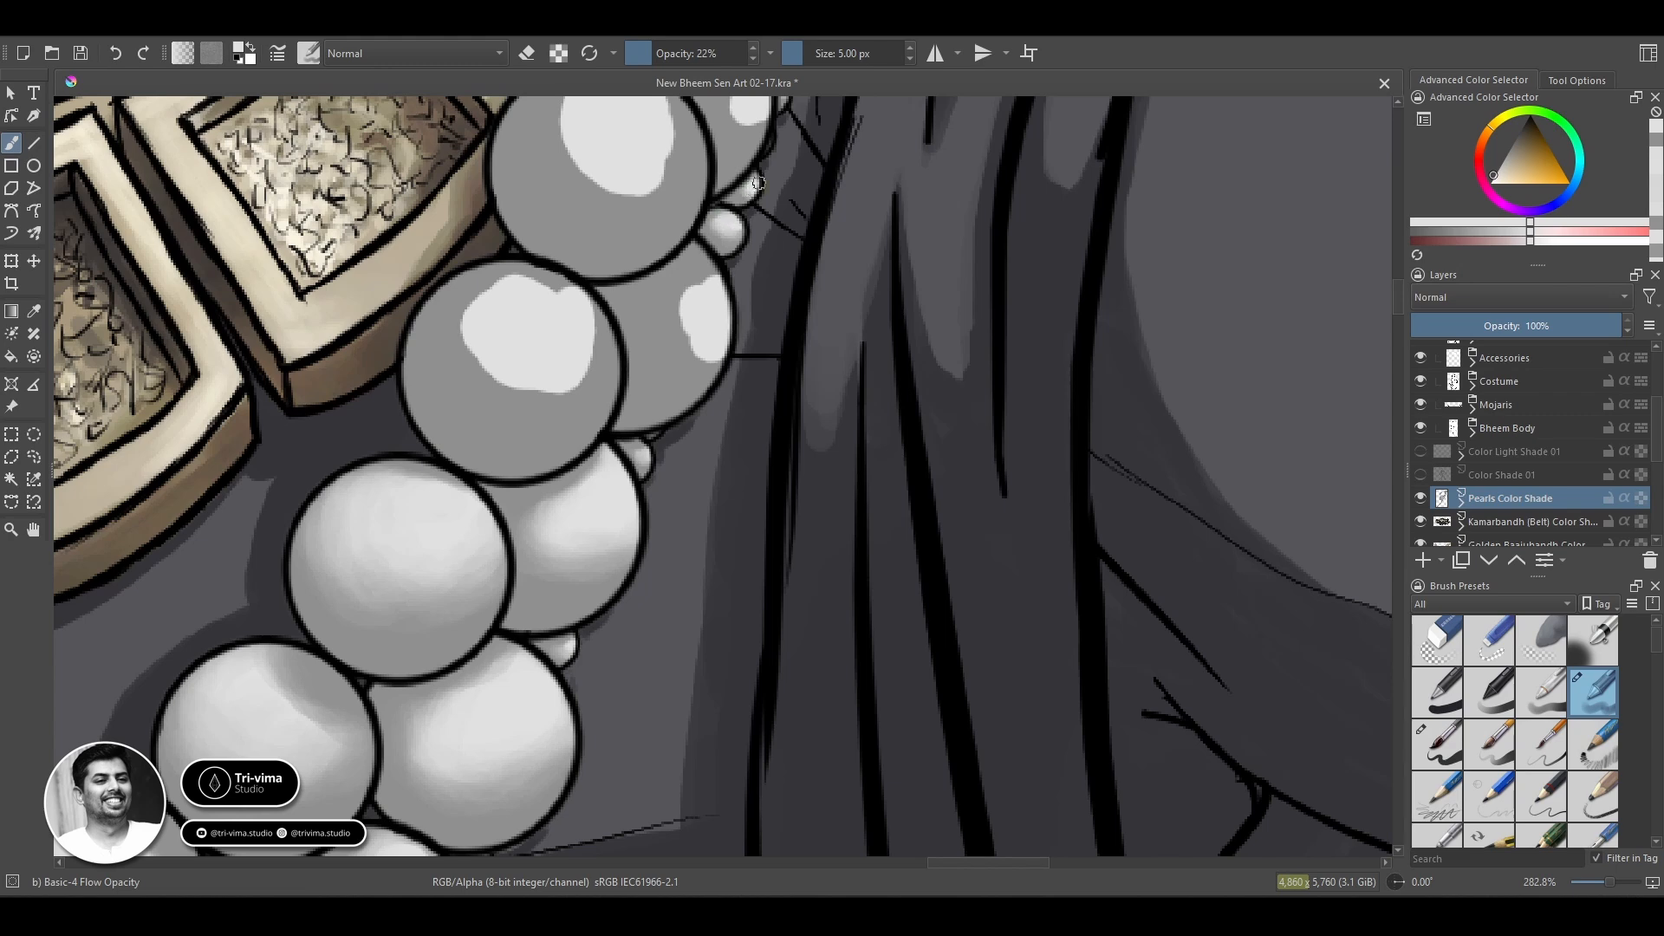
drag(716, 413, 519, 435)
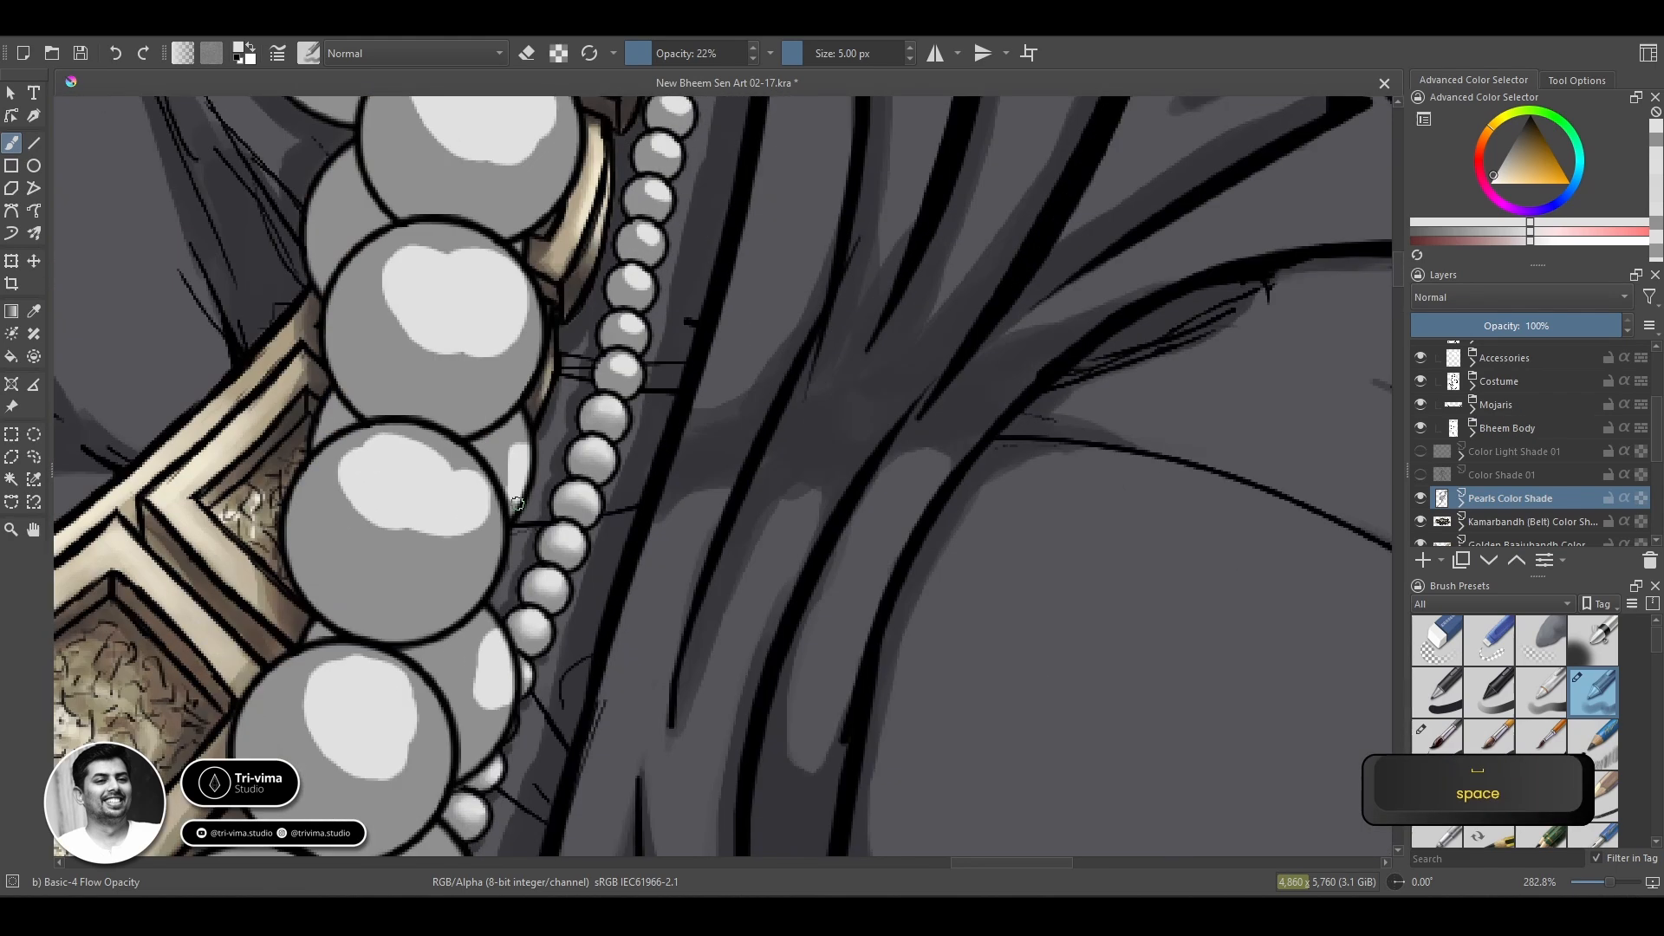
key(bracketright)
key(bracketright)
key(bracketright)
key(bracketright)
ctrl+click(499, 447)
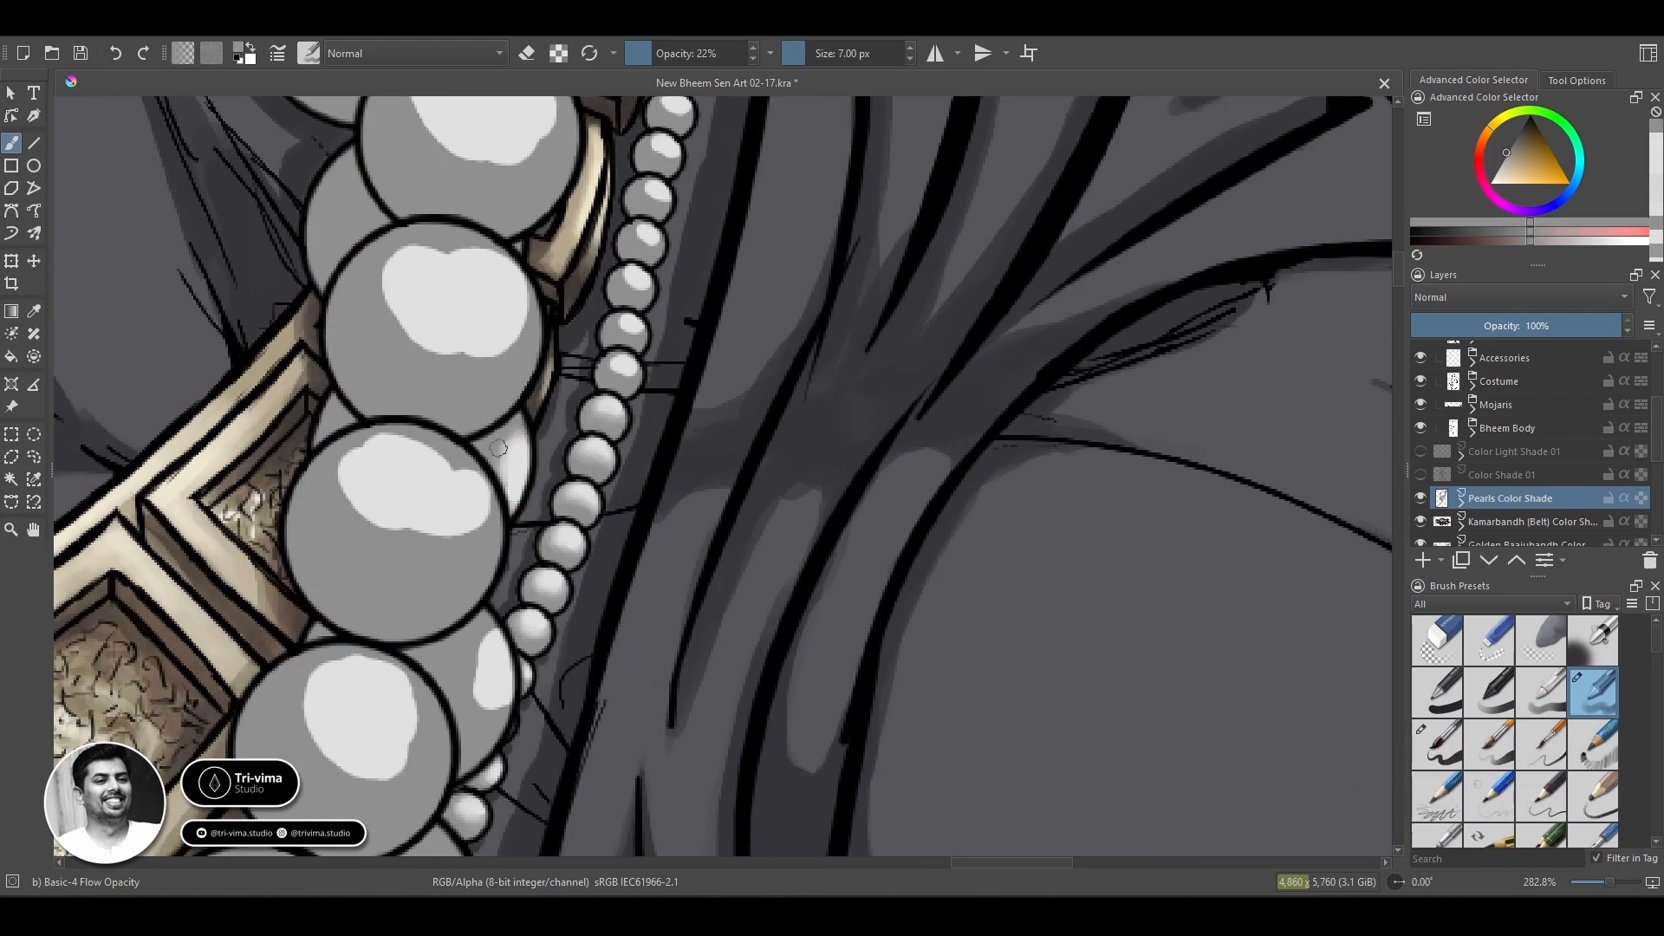
drag(495, 475, 516, 503)
drag(524, 430, 508, 474)
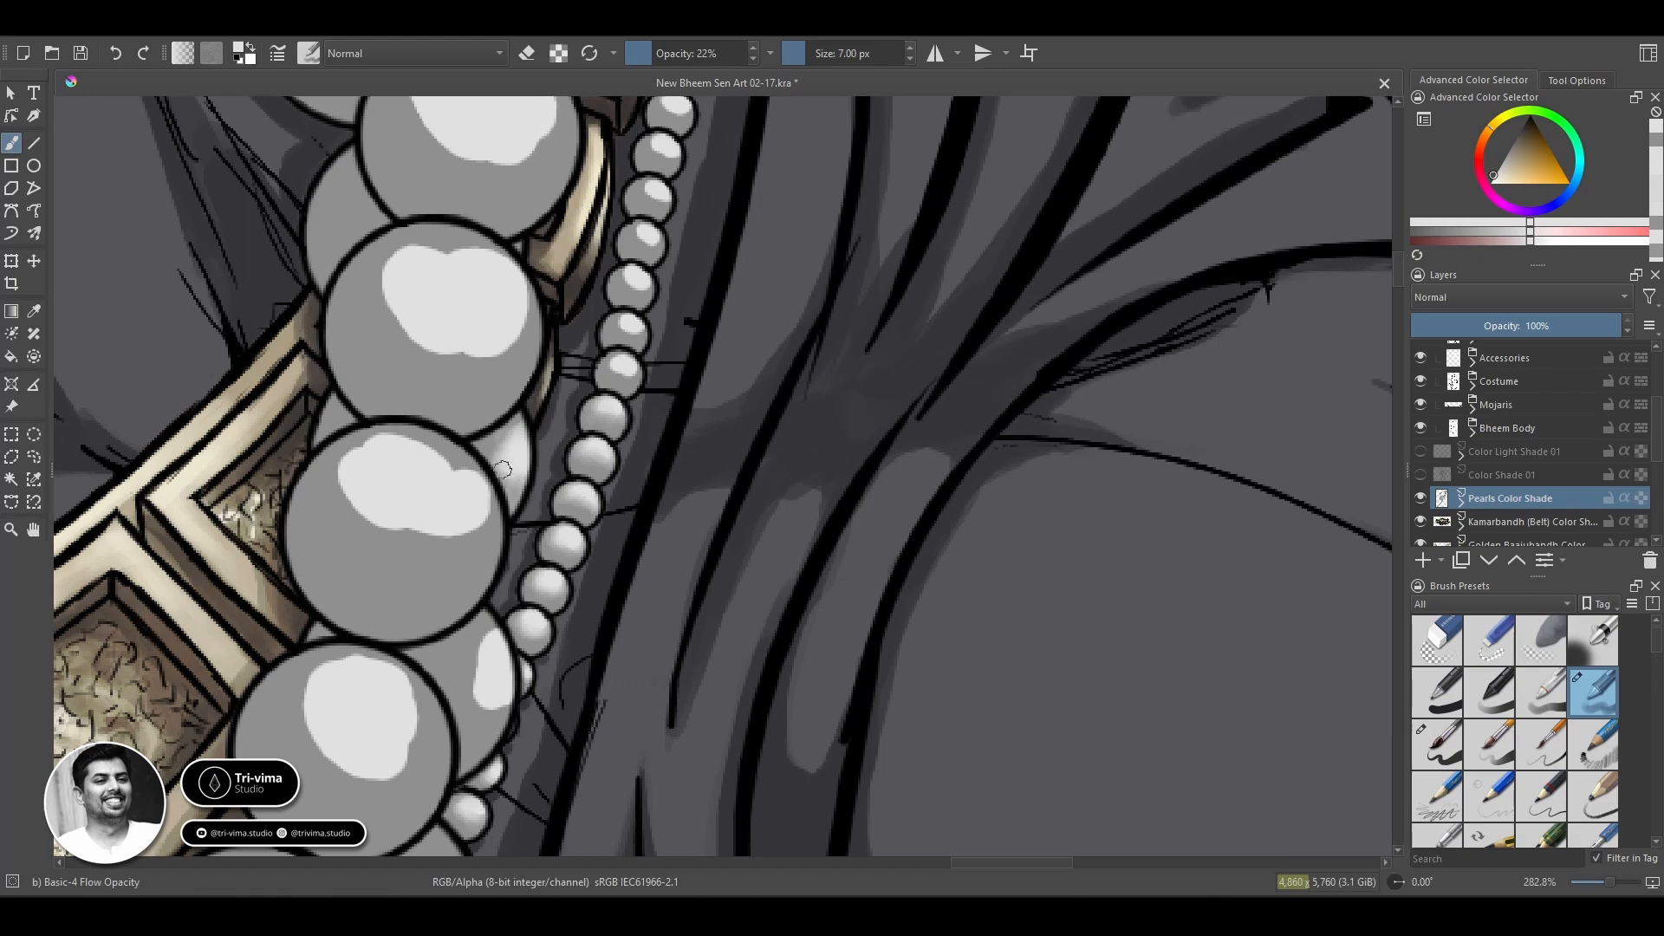
Blend the next thin-chain beads above that rear pearl with sampled light and grey tones, using the 7 px brush.
mouse_move(537, 737)
mouse_down()
mouse_move(784, 252)
mouse_move(555, 884)
mouse_up()
mouse_move(646, 534)
mouse_down()
mouse_move(627, 541)
mouse_move(652, 542)
mouse_move(649, 501)
mouse_move(644, 518)
mouse_up()
ctrl+click(645, 550)
ctrl+click(631, 546)
ctrl+click(646, 499)
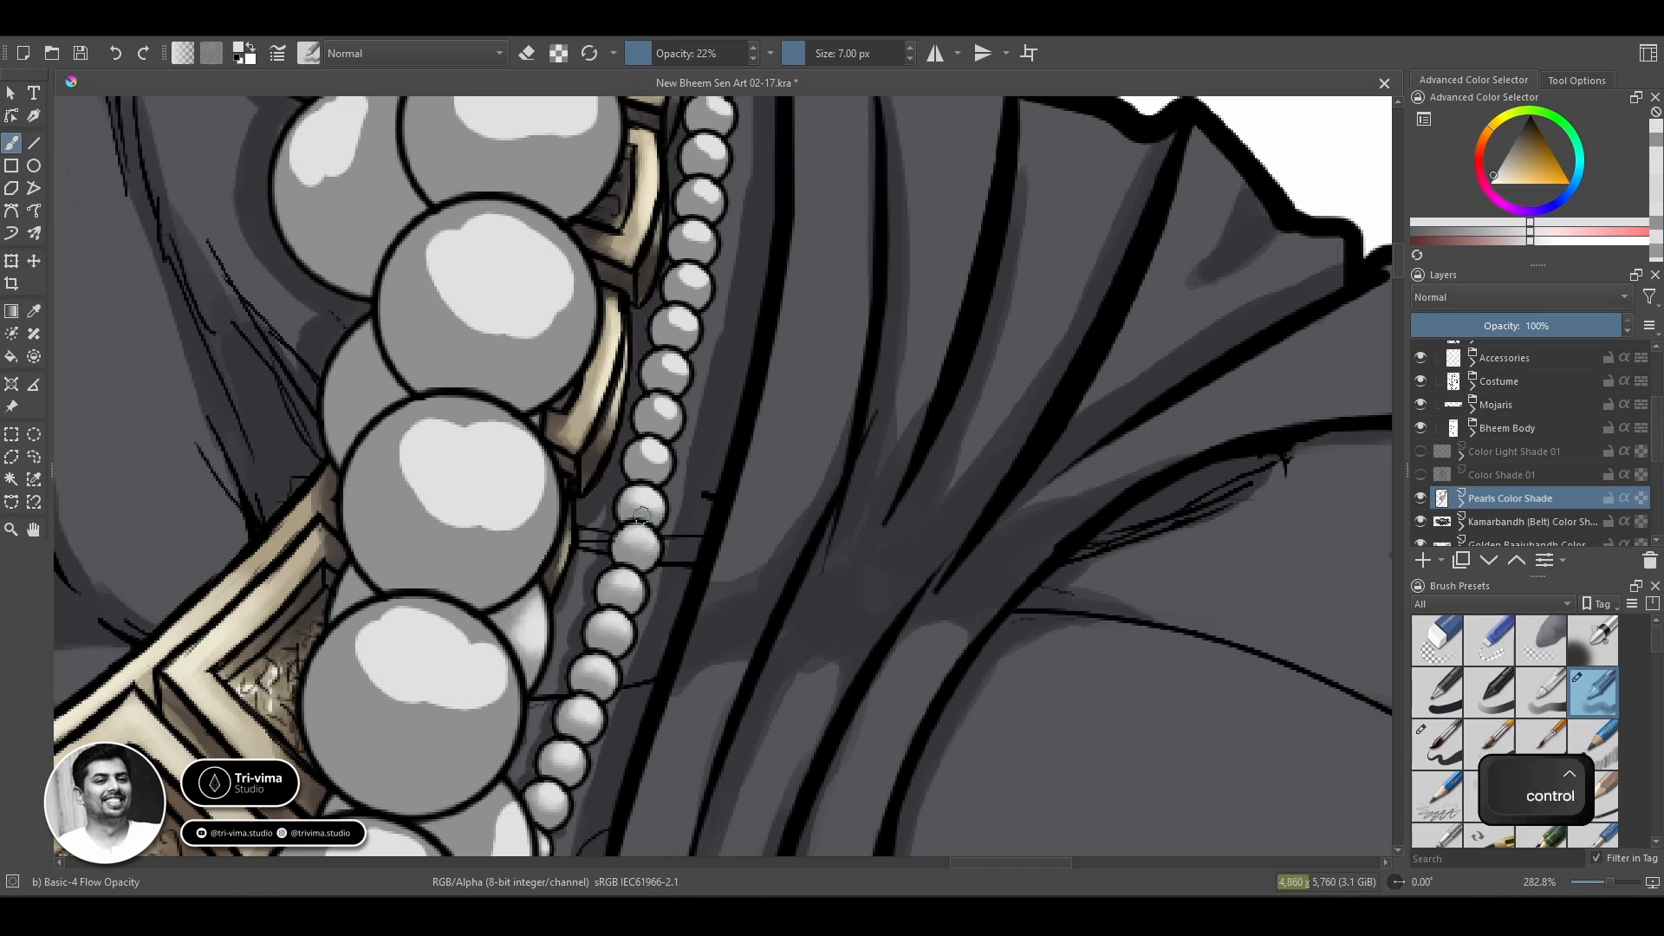
ctrl+click(649, 517)
ctrl+click(643, 449)
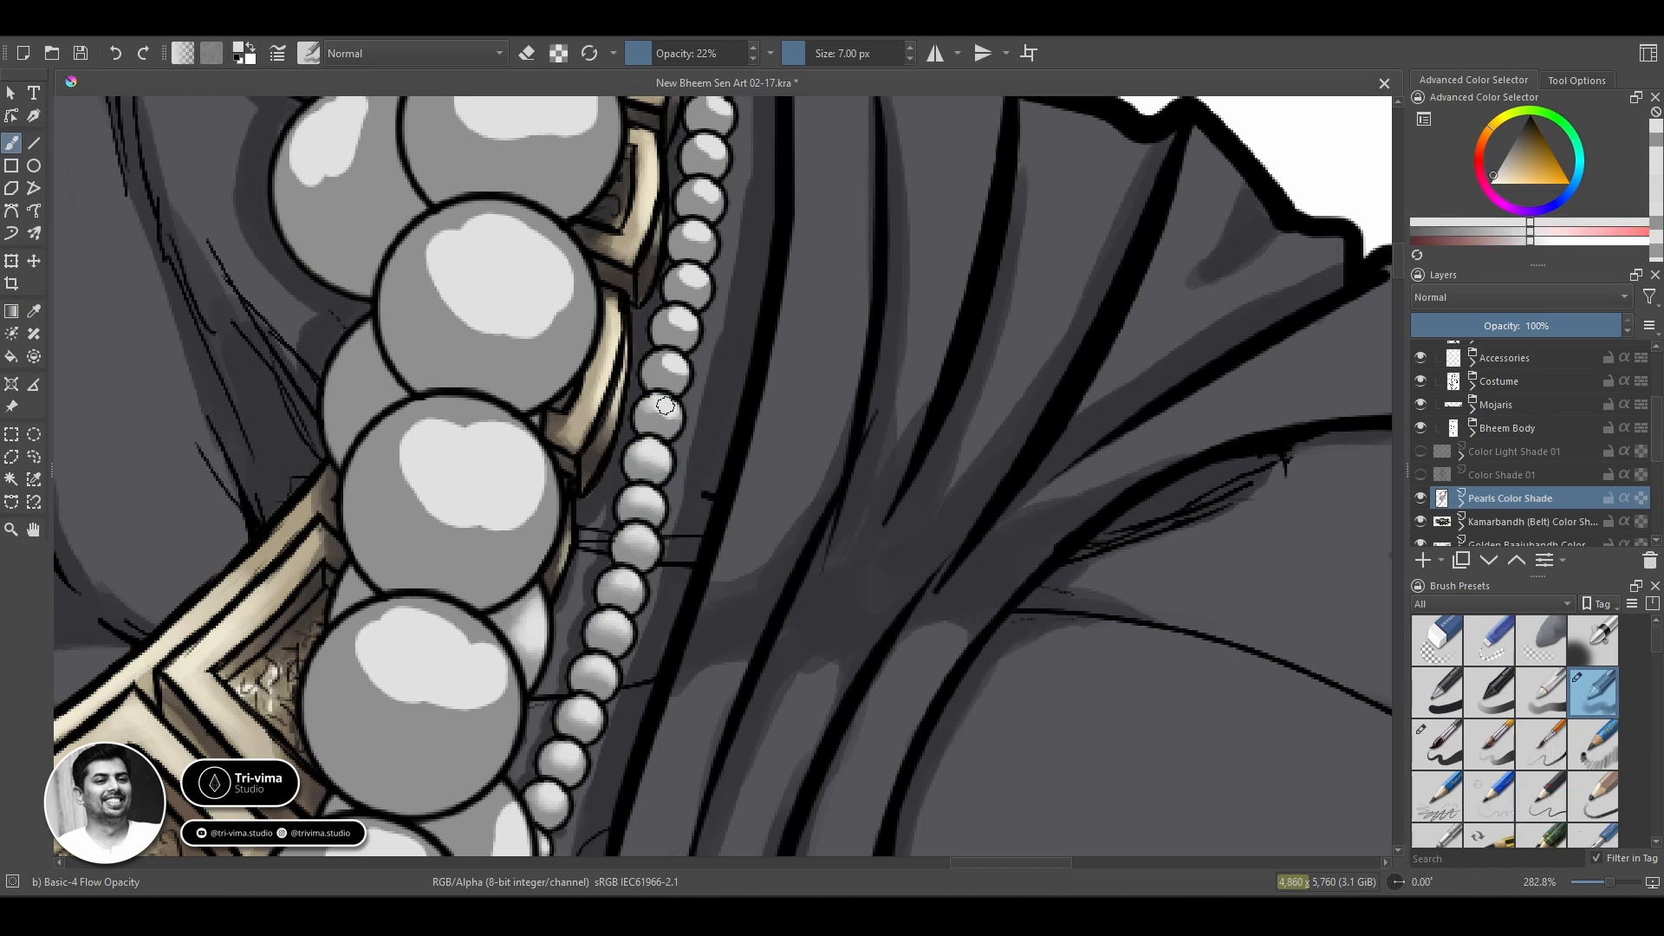
Blend the following two beads up the thin chain and touch up the bead just beneath them.
ctrl+click(656, 419)
ctrl+click(664, 407)
mouse_move(646, 408)
mouse_down()
mouse_move(660, 420)
mouse_move(677, 373)
mouse_up()
ctrl+click(670, 374)
ctrl+click(676, 361)
ctrl+click(657, 476)
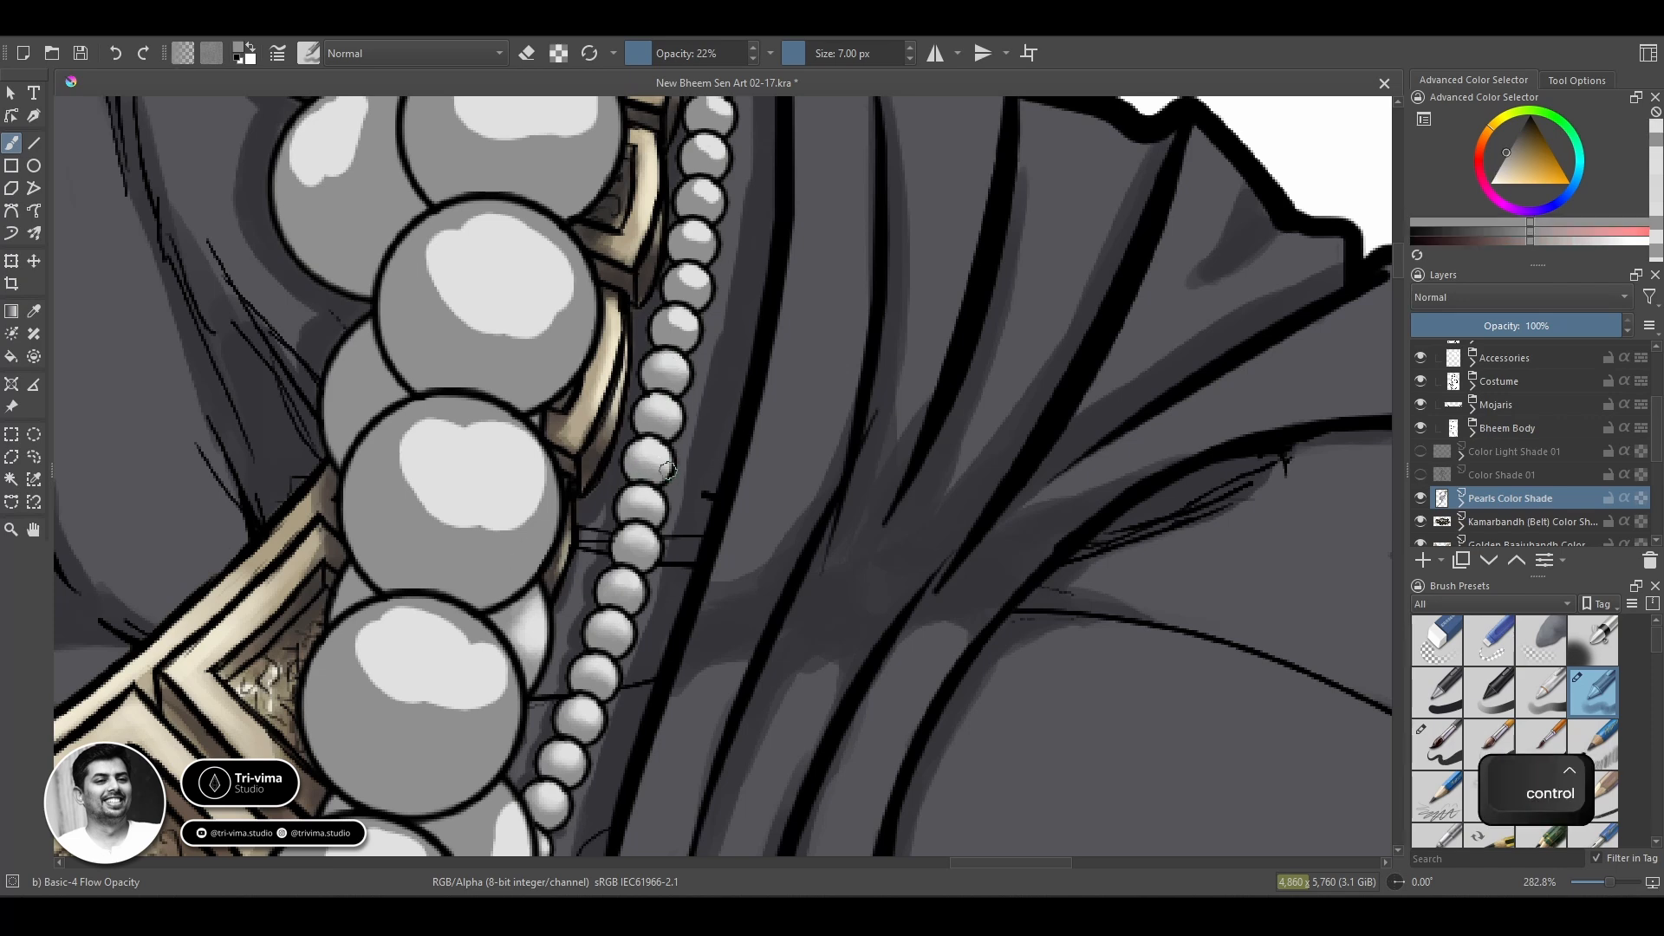
drag(666, 472, 667, 467)
ctrl+click(654, 456)
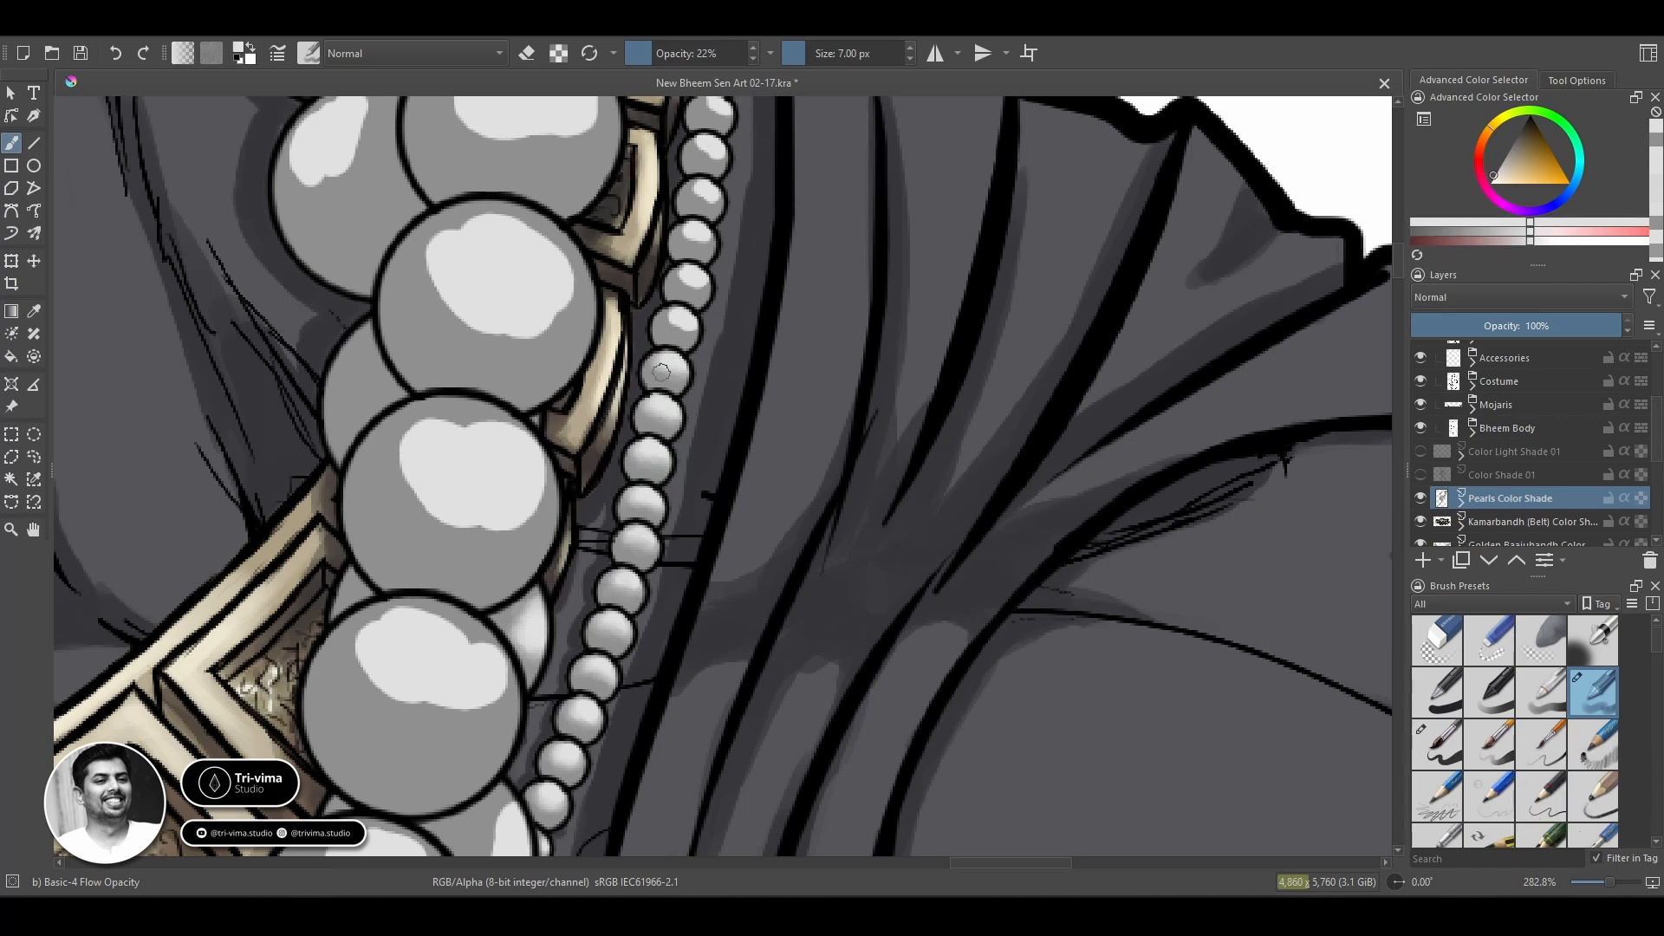
Soften the highlights of the next two thin-chain beads, level with the gold collar's upper links.
ctrl+click(690, 331)
drag(691, 329, 684, 326)
ctrl+click(677, 314)
ctrl+click(698, 290)
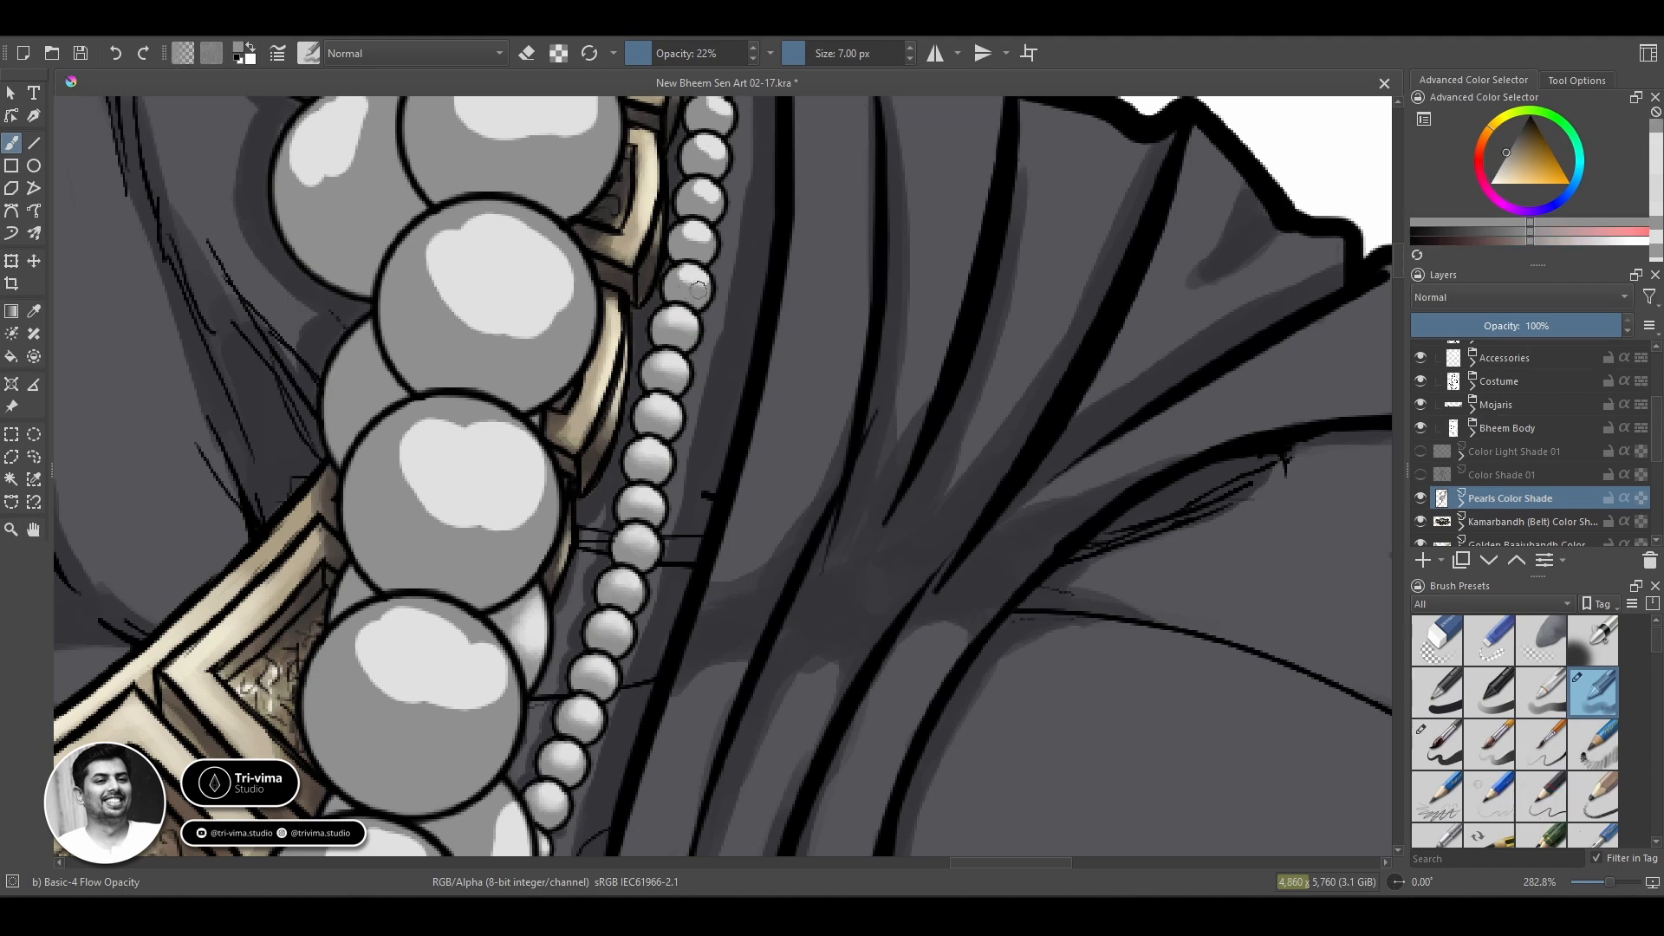
ctrl+click(699, 286)
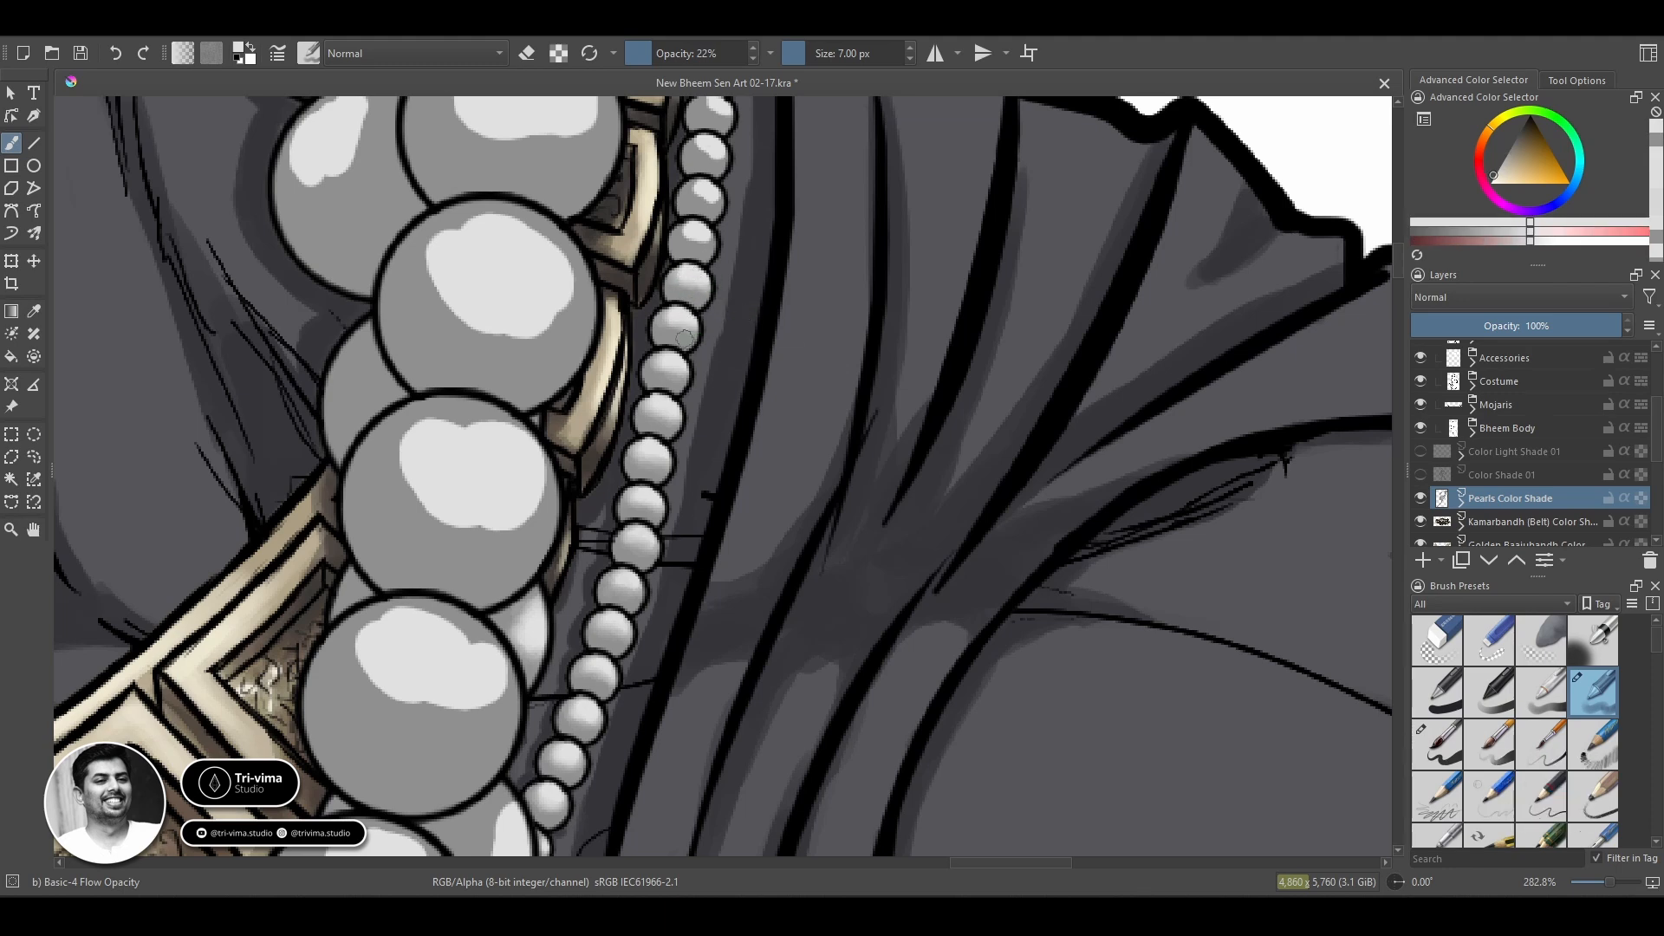
Blend the lowest still-unblended bead of the thin chain, alternating sampled grey and light tones.
drag(702, 340, 690, 493)
ctrl+click(682, 429)
ctrl+click(685, 394)
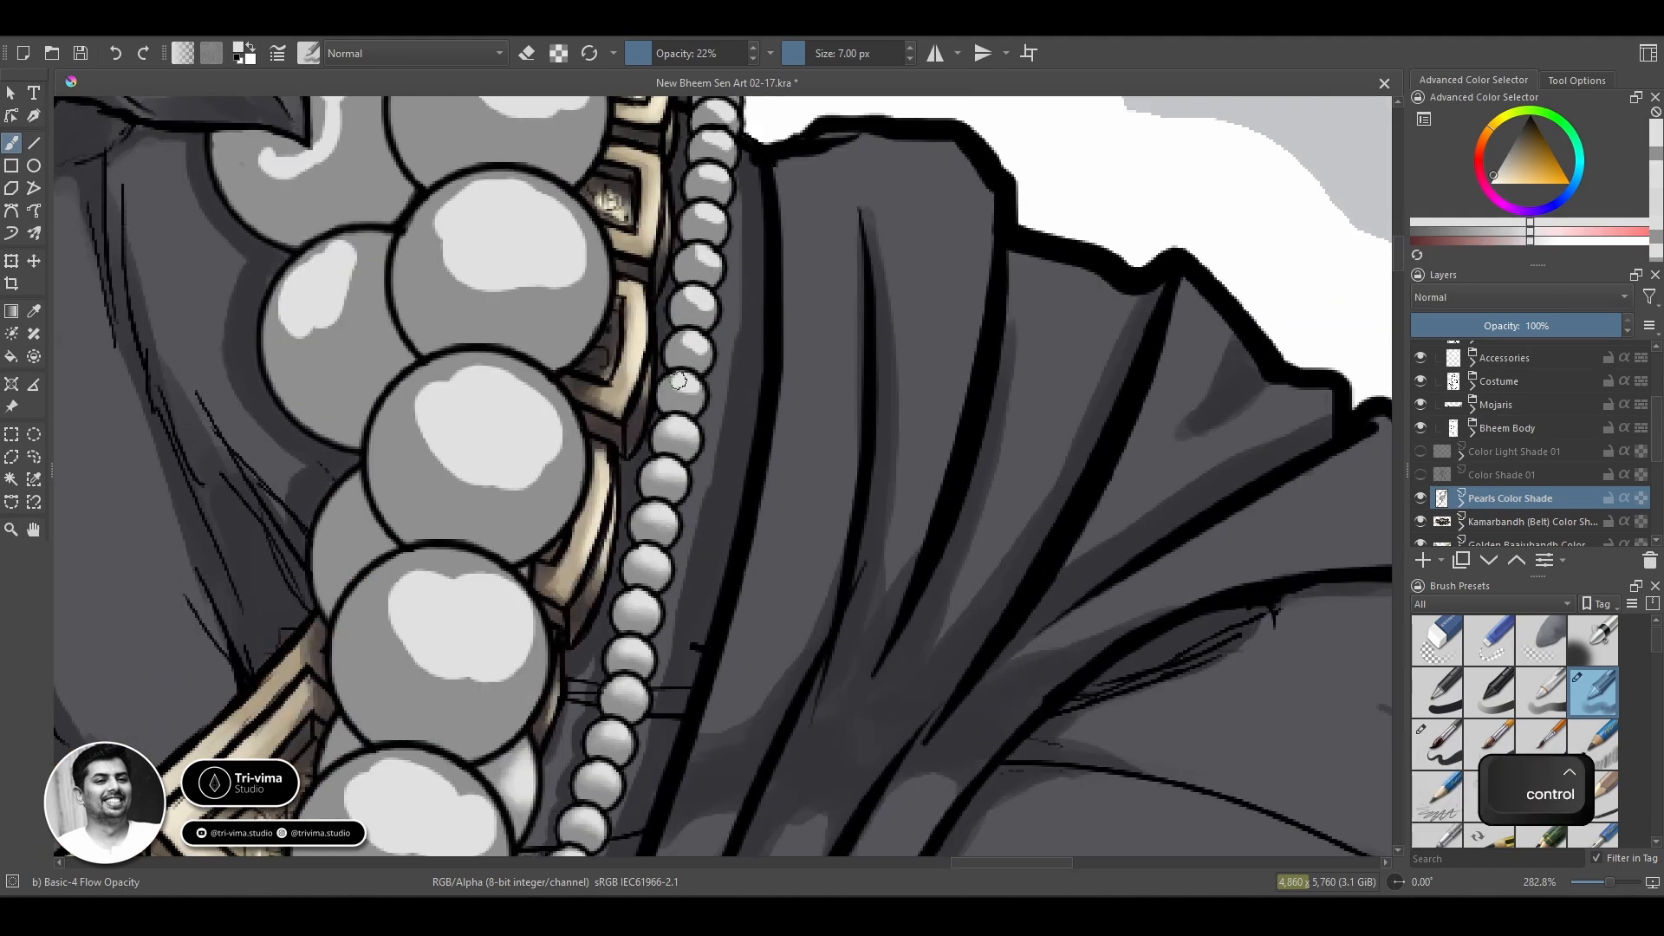
drag(675, 385, 693, 396)
ctrl+click(683, 402)
ctrl+click(692, 391)
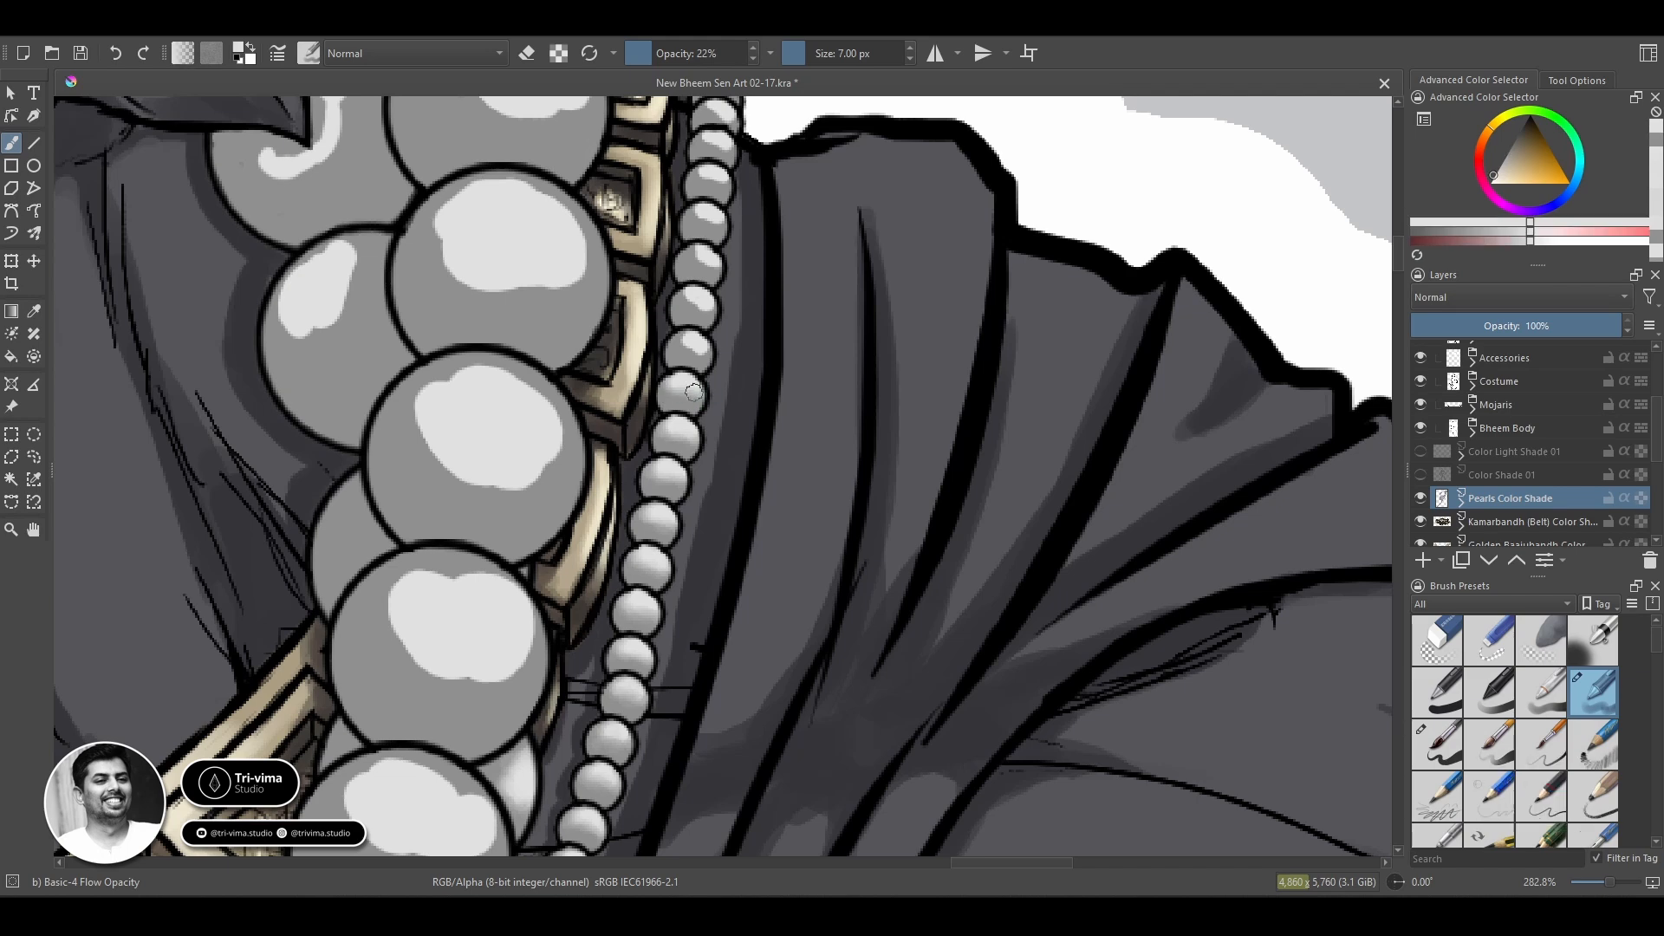
ctrl+click(680, 401)
Blend the two thin-chain beads directly above it with the 7 px brush.
ctrl+click(698, 337)
ctrl+click(699, 355)
mouse_move(675, 349)
mouse_down()
mouse_move(709, 365)
mouse_move(679, 338)
mouse_move(688, 351)
mouse_move(693, 310)
mouse_up()
ctrl+click(686, 341)
ctrl+click(696, 319)
ctrl+click(694, 297)
ctrl+click(699, 296)
Blend the highlights of the next three thin-chain beads towards the shoulder with sampled tones.
ctrl+click(705, 249)
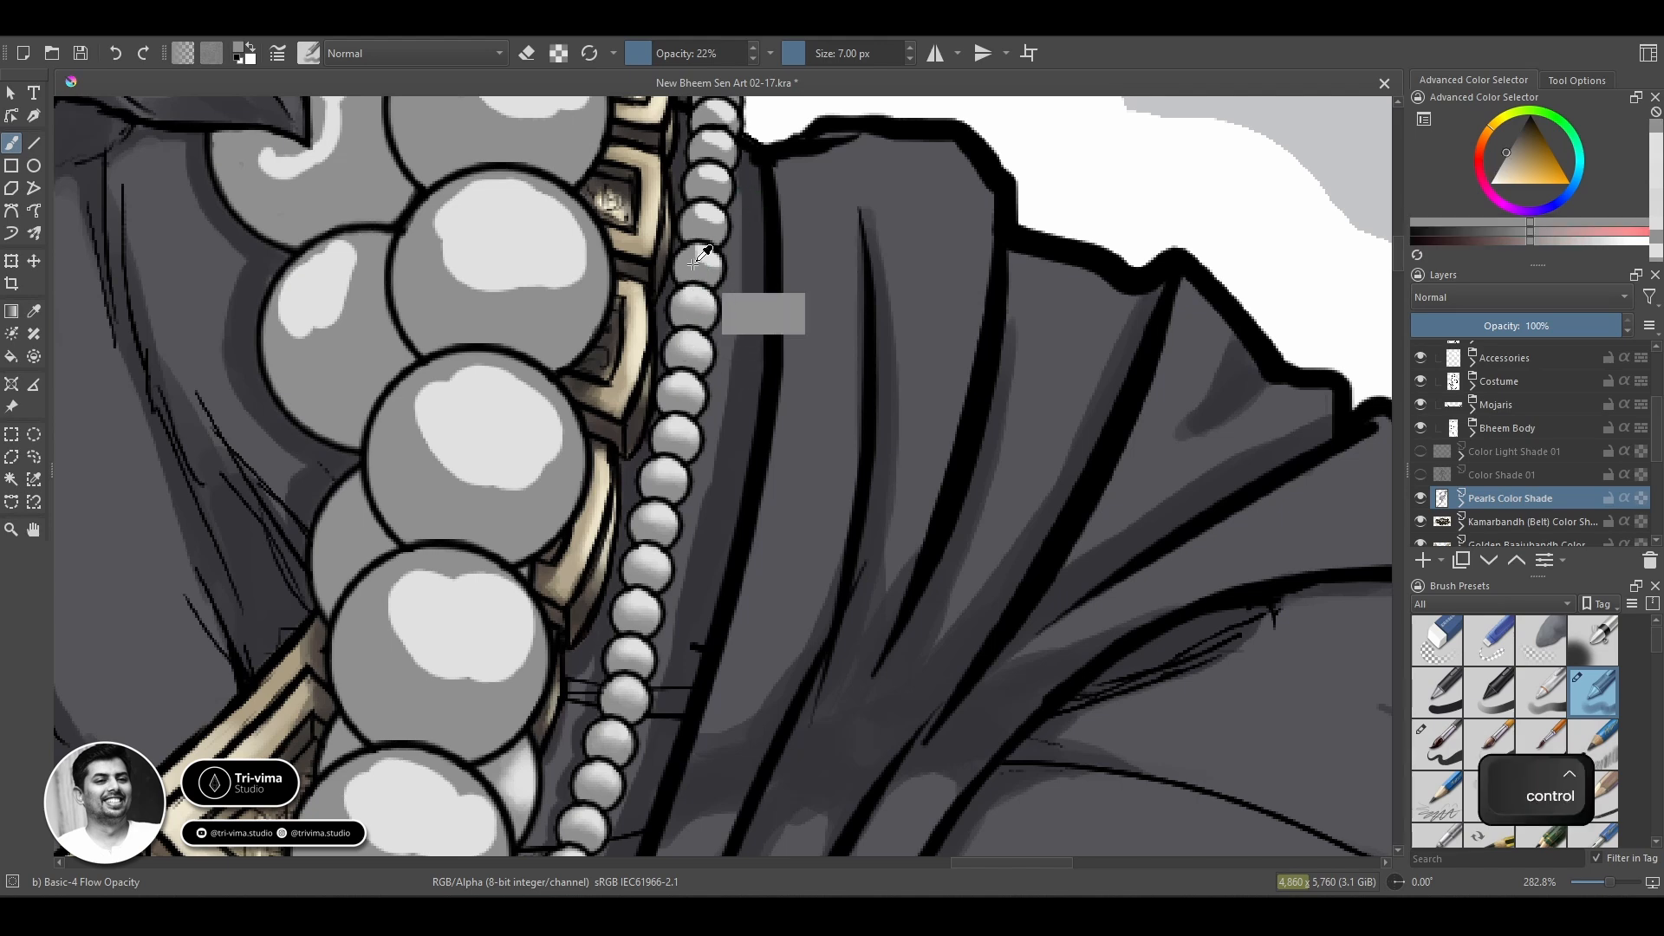
ctrl+click(707, 255)
drag(691, 264, 711, 262)
ctrl+click(683, 259)
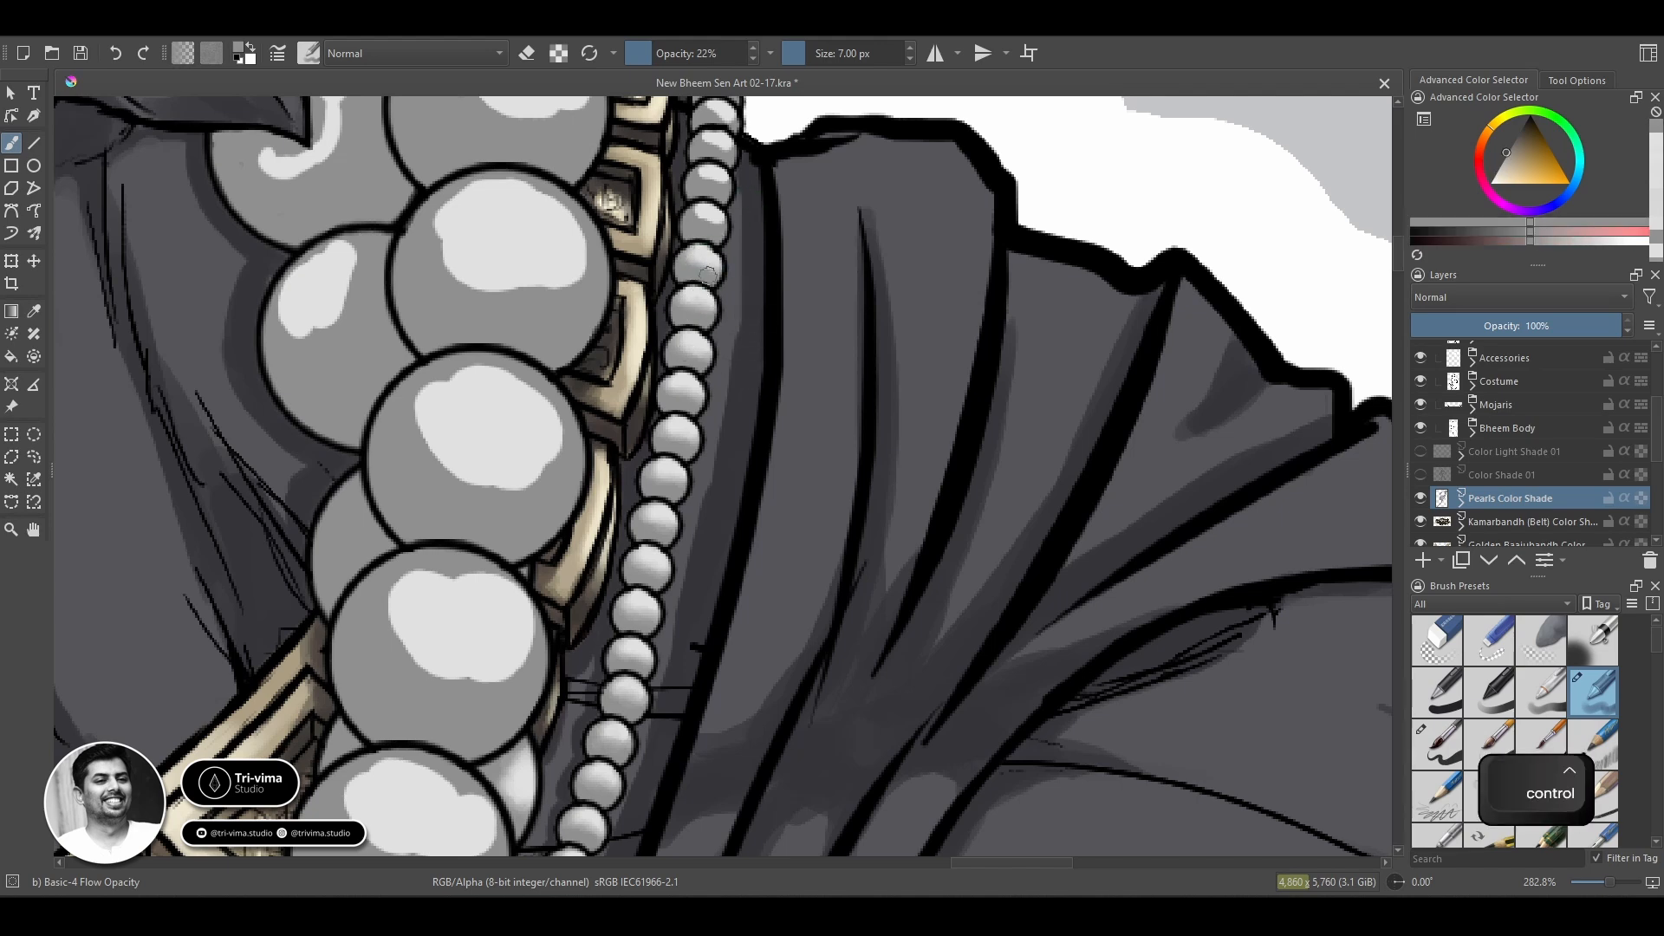
ctrl+click(707, 259)
ctrl+click(702, 214)
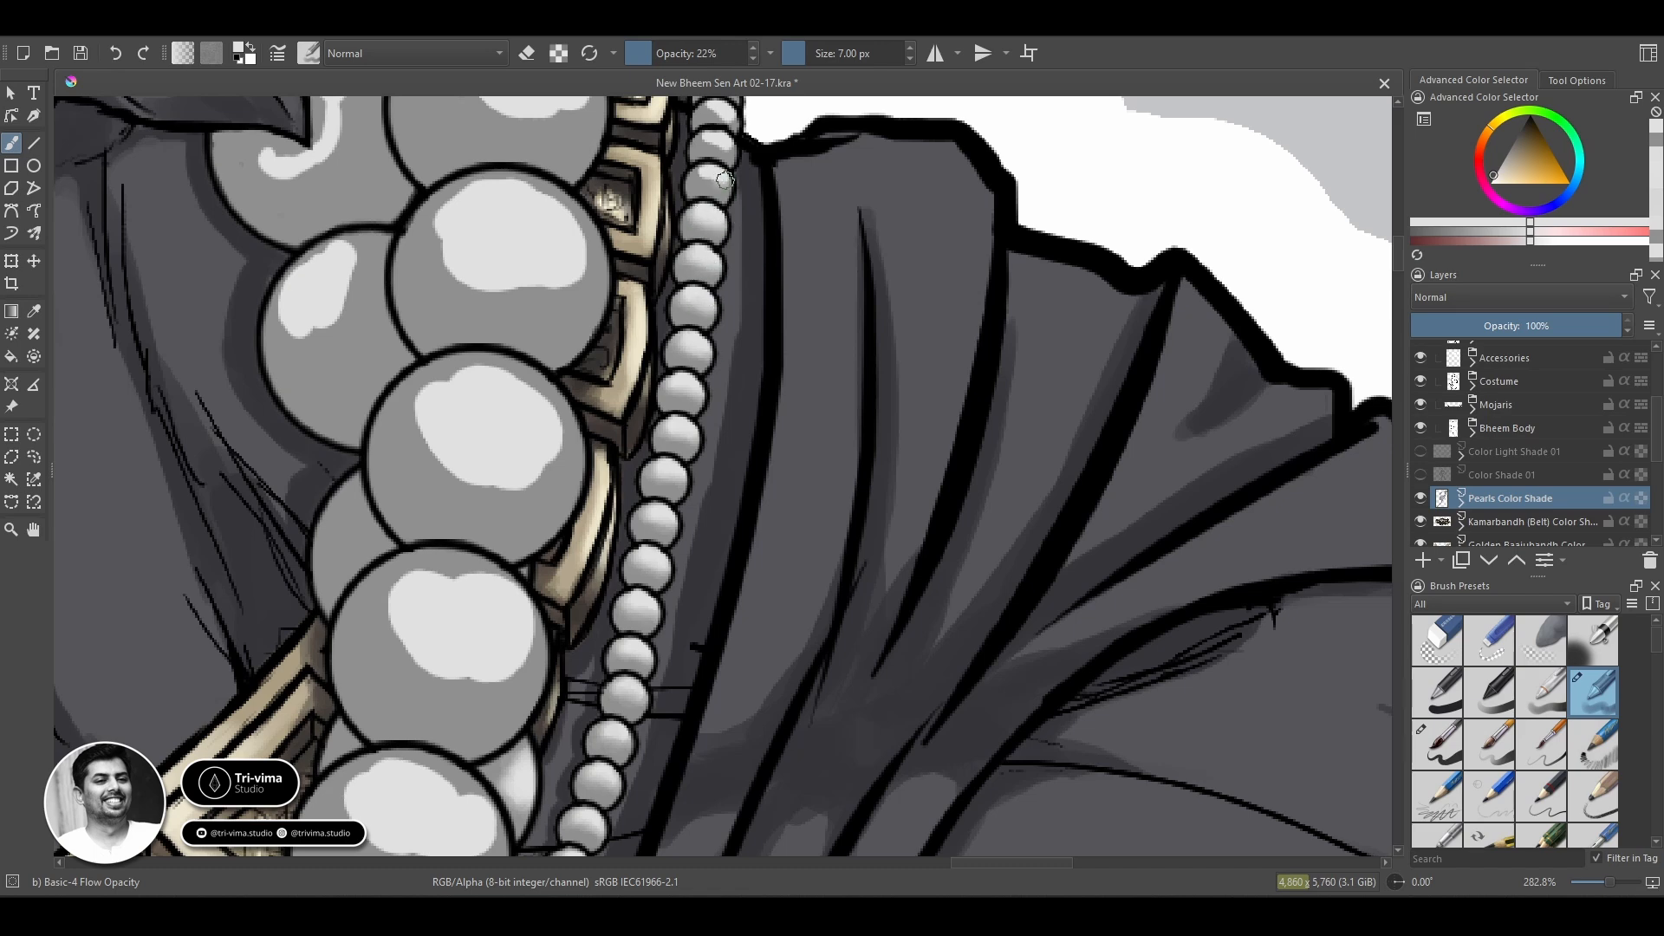
ctrl+click(699, 185)
ctrl+click(713, 179)
Blend the topmost beads of the thin chain at the shoulder with a 5 px brush.
mouse_move(700, 184)
mouse_down()
mouse_move(723, 202)
mouse_move(711, 378)
mouse_up()
key([)
key([)
ctrl+click(671, 308)
ctrl+click(654, 273)
drag(659, 269, 671, 271)
ctrl+click(636, 267)
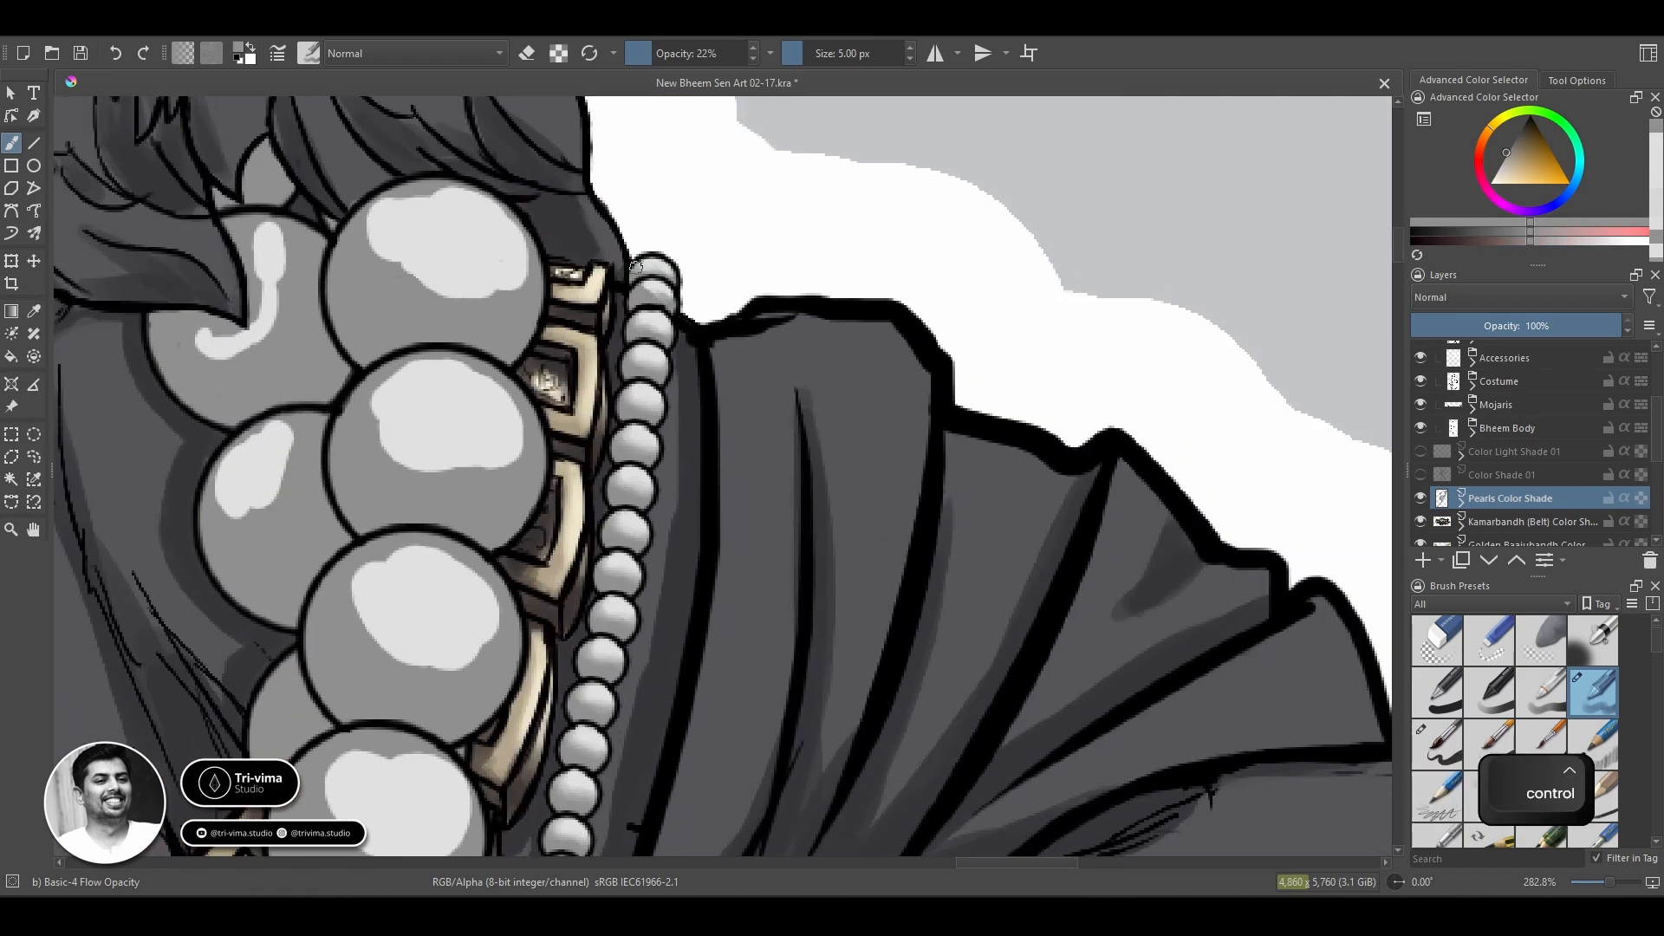
ctrl+click(654, 289)
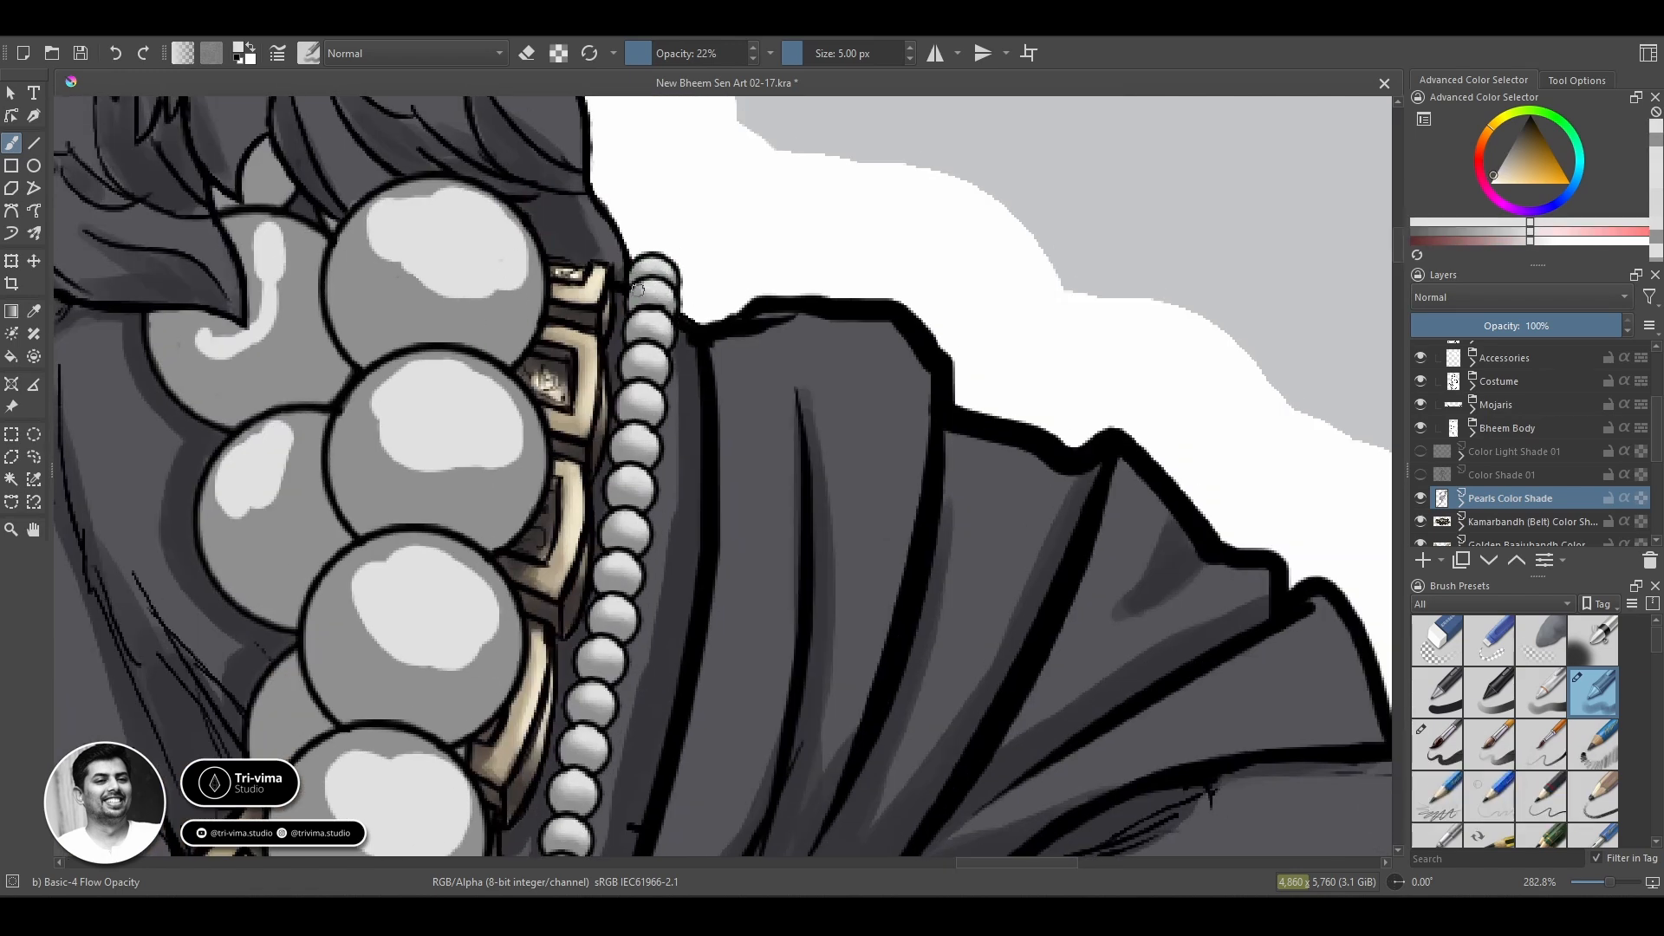
Blend the curved highlight of the rear pearl partly covered by hair and the small pearl above it with a larger brush.
drag(281, 231, 655, 288)
mouse_move(639, 217)
mouse_down()
mouse_move(655, 299)
mouse_move(635, 305)
mouse_move(667, 322)
mouse_move(643, 322)
mouse_move(658, 361)
mouse_move(557, 406)
mouse_move(620, 433)
mouse_move(672, 365)
mouse_move(670, 418)
mouse_move(582, 424)
mouse_up()
key(bracketright)
key(bracketright)
key(bracketright)
key(bracketright)
key(bracketright)
key(bracketright)
key(bracketright)
key(bracketright)
key(bracketright)
ctrl+click(565, 444)
Smooth the hair-covered pearl's grey and light transitions around the hair tip, varying the brush size down to 10 px.
key(bracketleft)
key(bracketleft)
key(bracketleft)
key(bracketleft)
key(bracketleft)
key(bracketleft)
key(bracketleft)
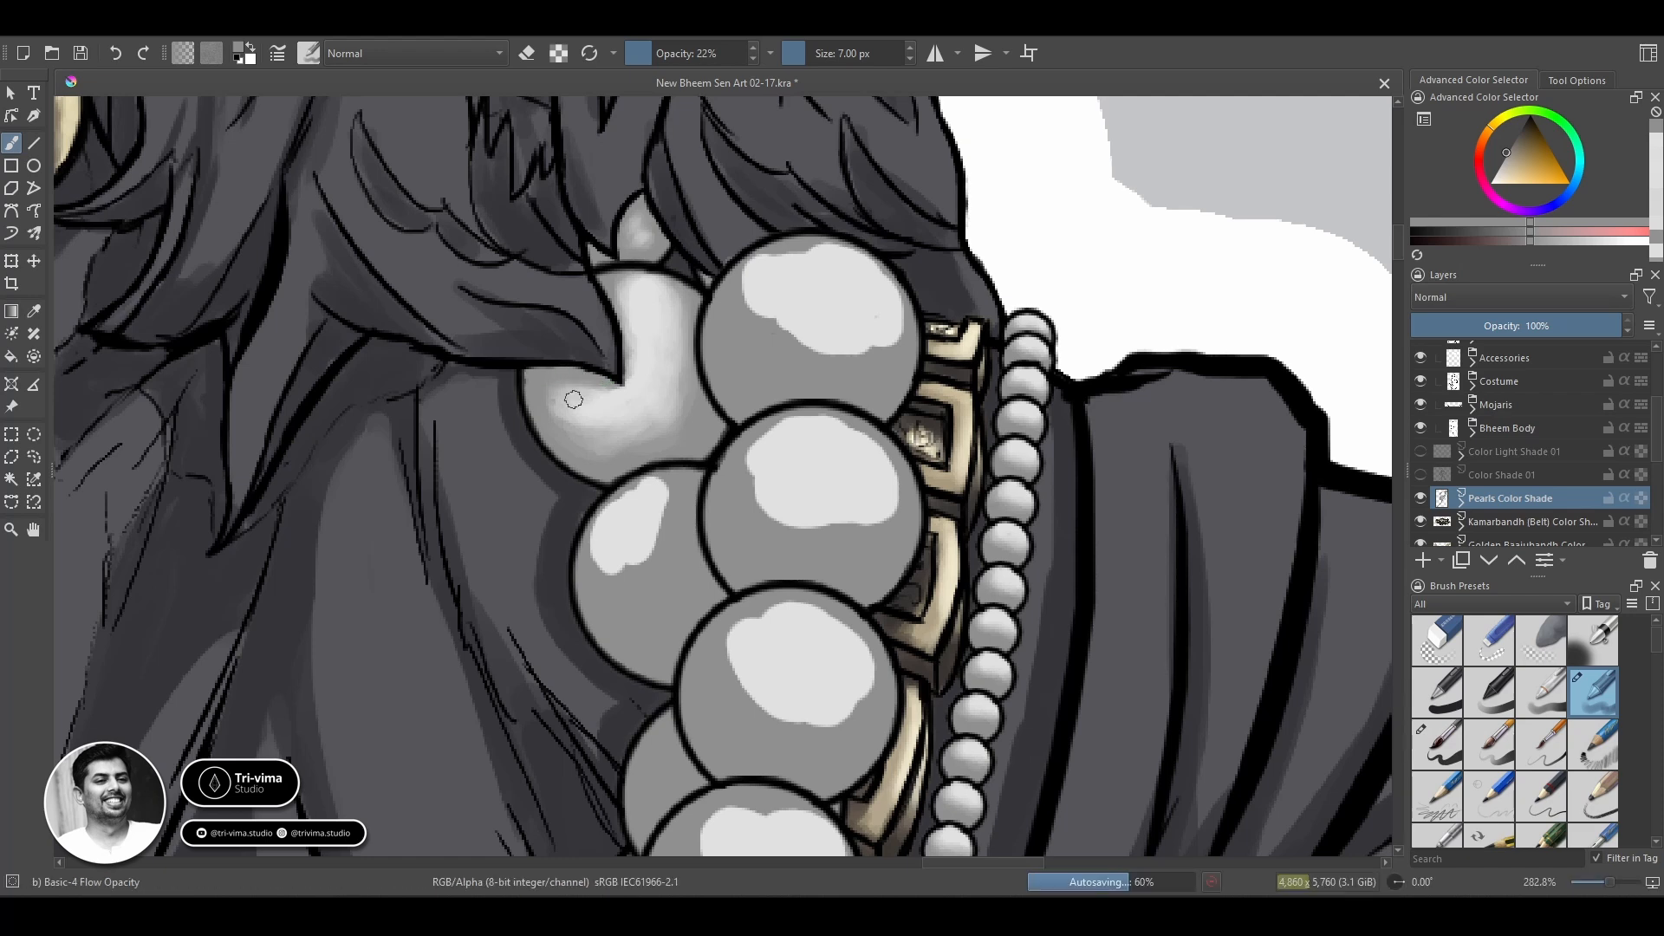
key(bracketright)
key(bracketright)
key(bracketright)
key(bracketright)
key(bracketright)
key(bracketright)
key(bracketright)
key(bracketright)
key(bracketright)
key(bracketright)
key(bracketright)
key(bracketright)
key(bracketright)
mouse_move(606, 386)
mouse_down()
mouse_move(584, 438)
mouse_move(709, 320)
mouse_move(697, 279)
mouse_move(682, 371)
mouse_up()
ctrl+click(635, 305)
key(bracketleft)
key(bracketleft)
key(bracketleft)
key(bracketleft)
key(bracketleft)
key(bracketleft)
key(bracketleft)
key(bracketleft)
key(bracketleft)
key(bracketleft)
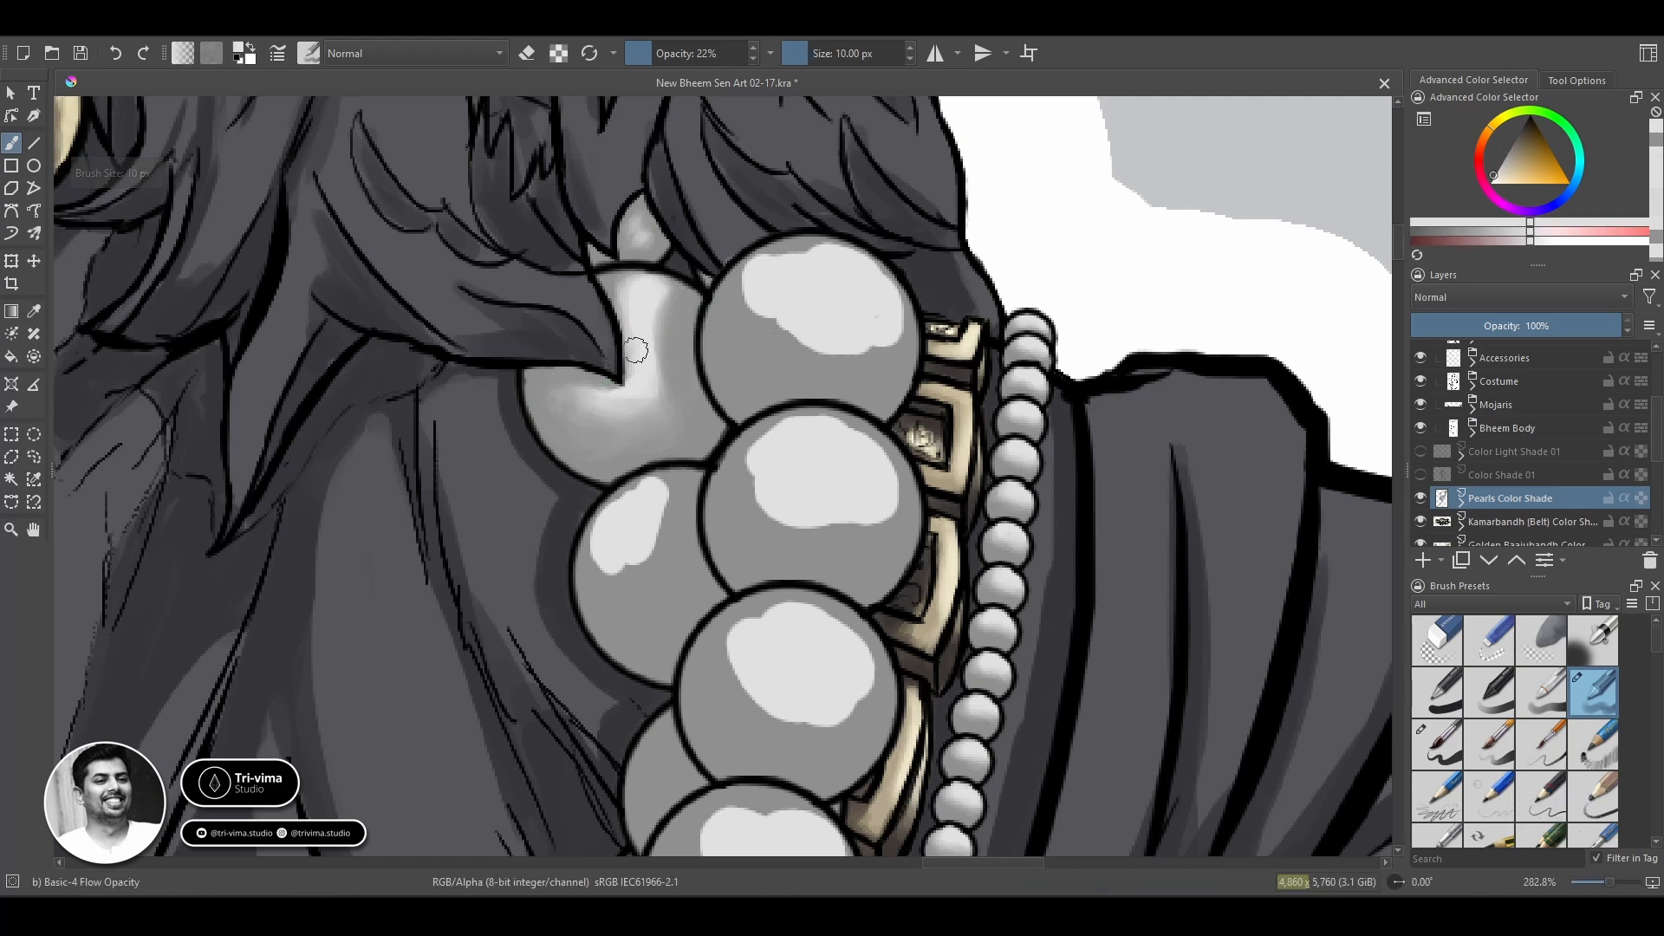
Blend the rear pearl below the hair-covered one with the 10 px brush and touch up the two pearls above.
drag(617, 509, 655, 480)
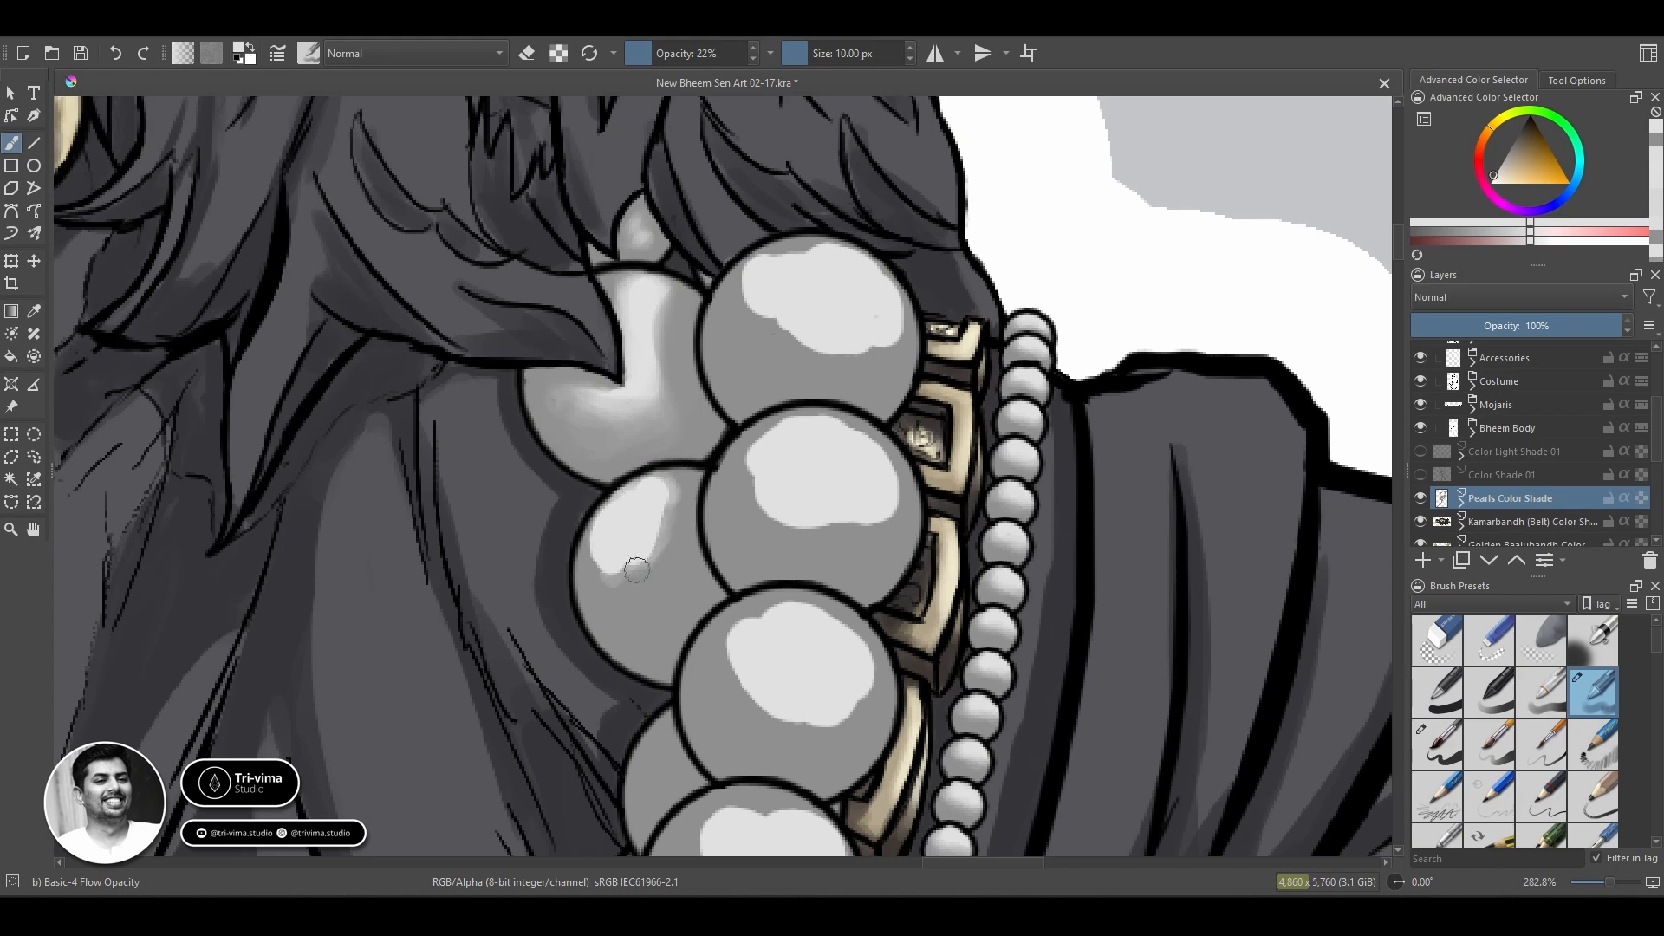
mouse_move(600, 577)
mouse_down()
mouse_move(670, 487)
mouse_move(649, 592)
mouse_move(580, 563)
mouse_move(602, 492)
mouse_move(629, 486)
mouse_move(580, 520)
mouse_move(631, 494)
mouse_move(625, 579)
mouse_move(673, 483)
mouse_move(670, 590)
mouse_move(646, 532)
mouse_up()
ctrl+click(614, 617)
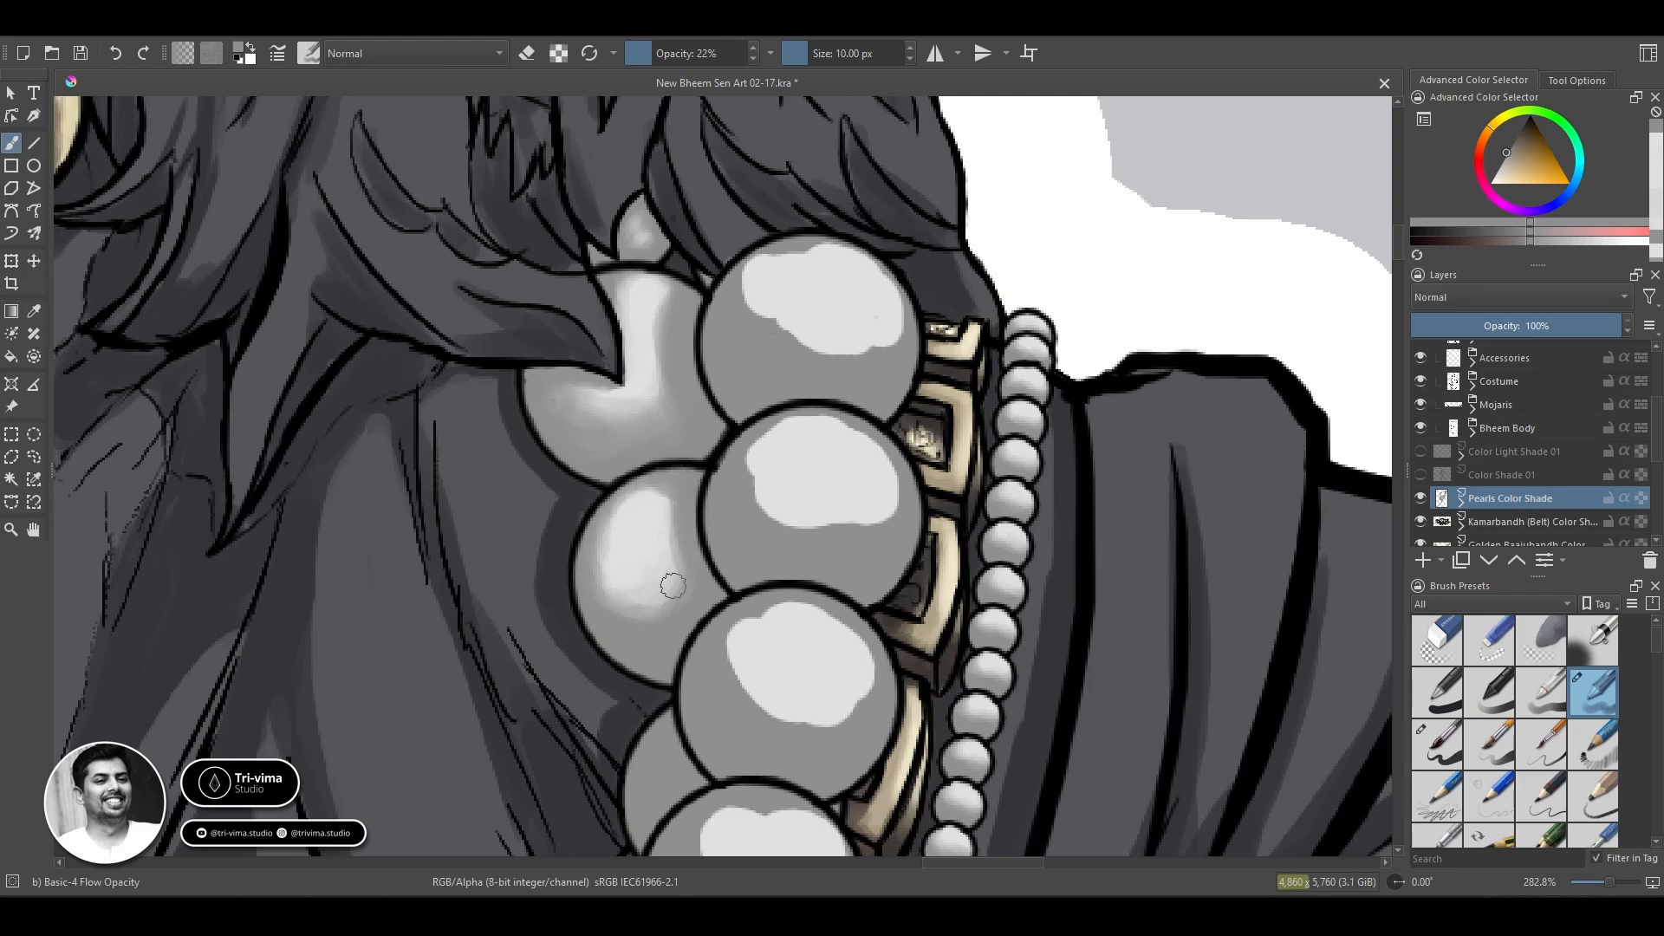
mouse_move(672, 586)
mouse_down()
mouse_move(590, 553)
mouse_move(652, 614)
mouse_up()
ctrl+click(645, 292)
drag(639, 259, 639, 236)
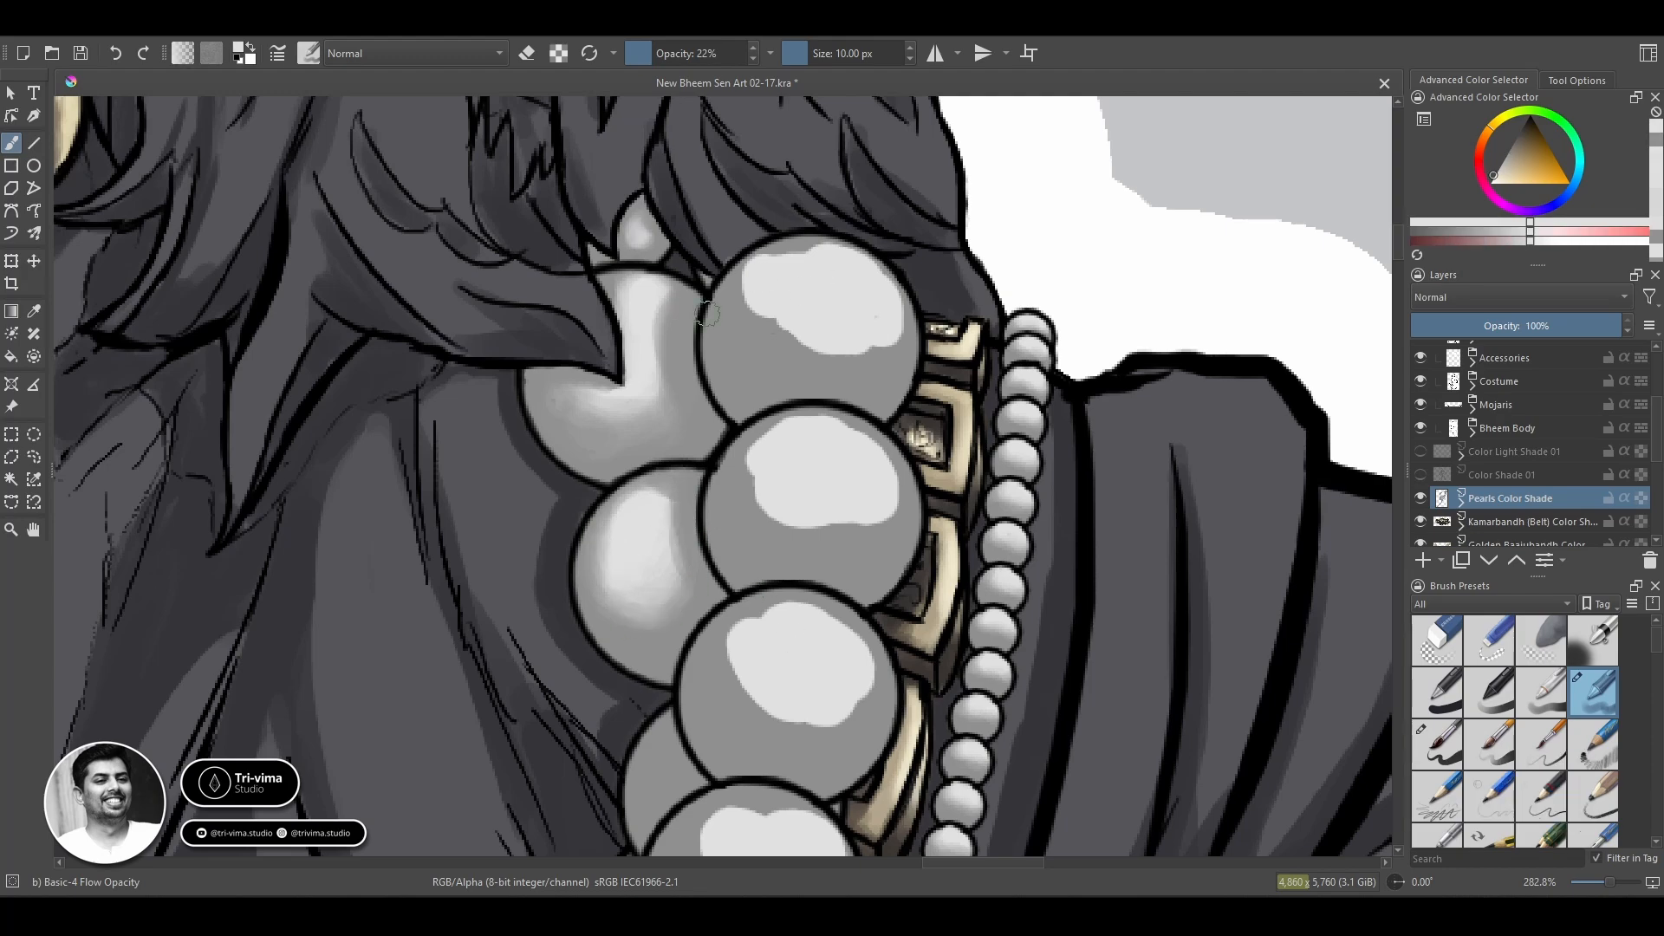
Blend the lowest unshaded rear pearl beside the gold collar with the 10 px brush at 22% opacity.
key(z)
scroll(490, 421, down, 6)
drag(598, 571, 1006, 518)
scroll(923, 587, up, 5)
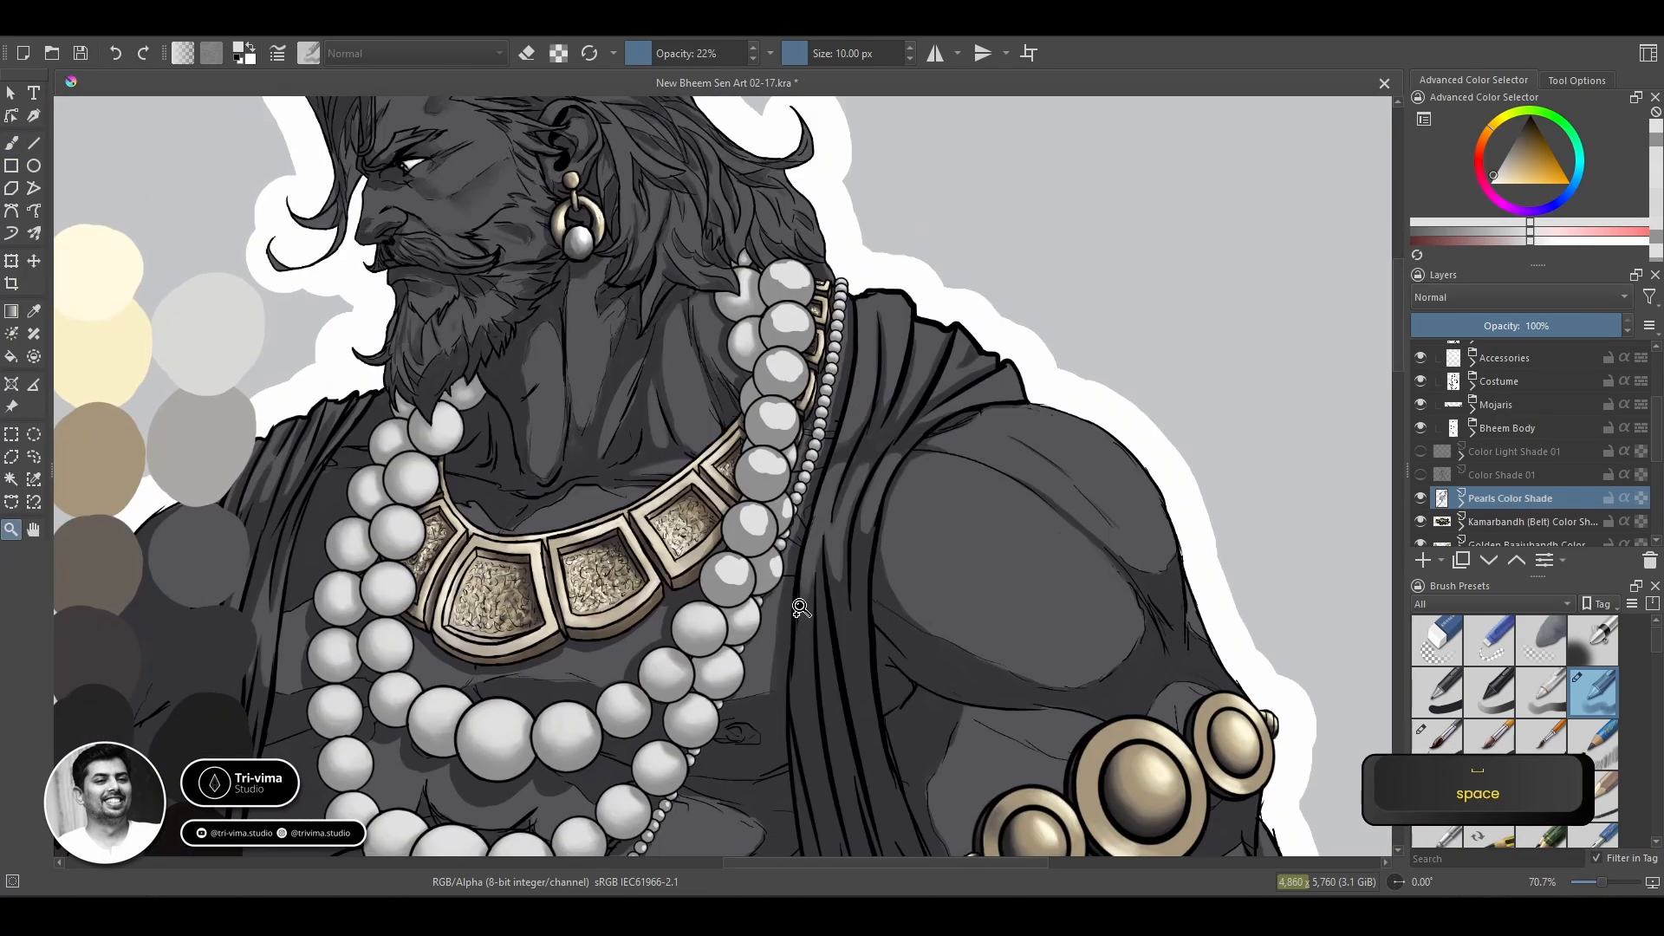
key(b)
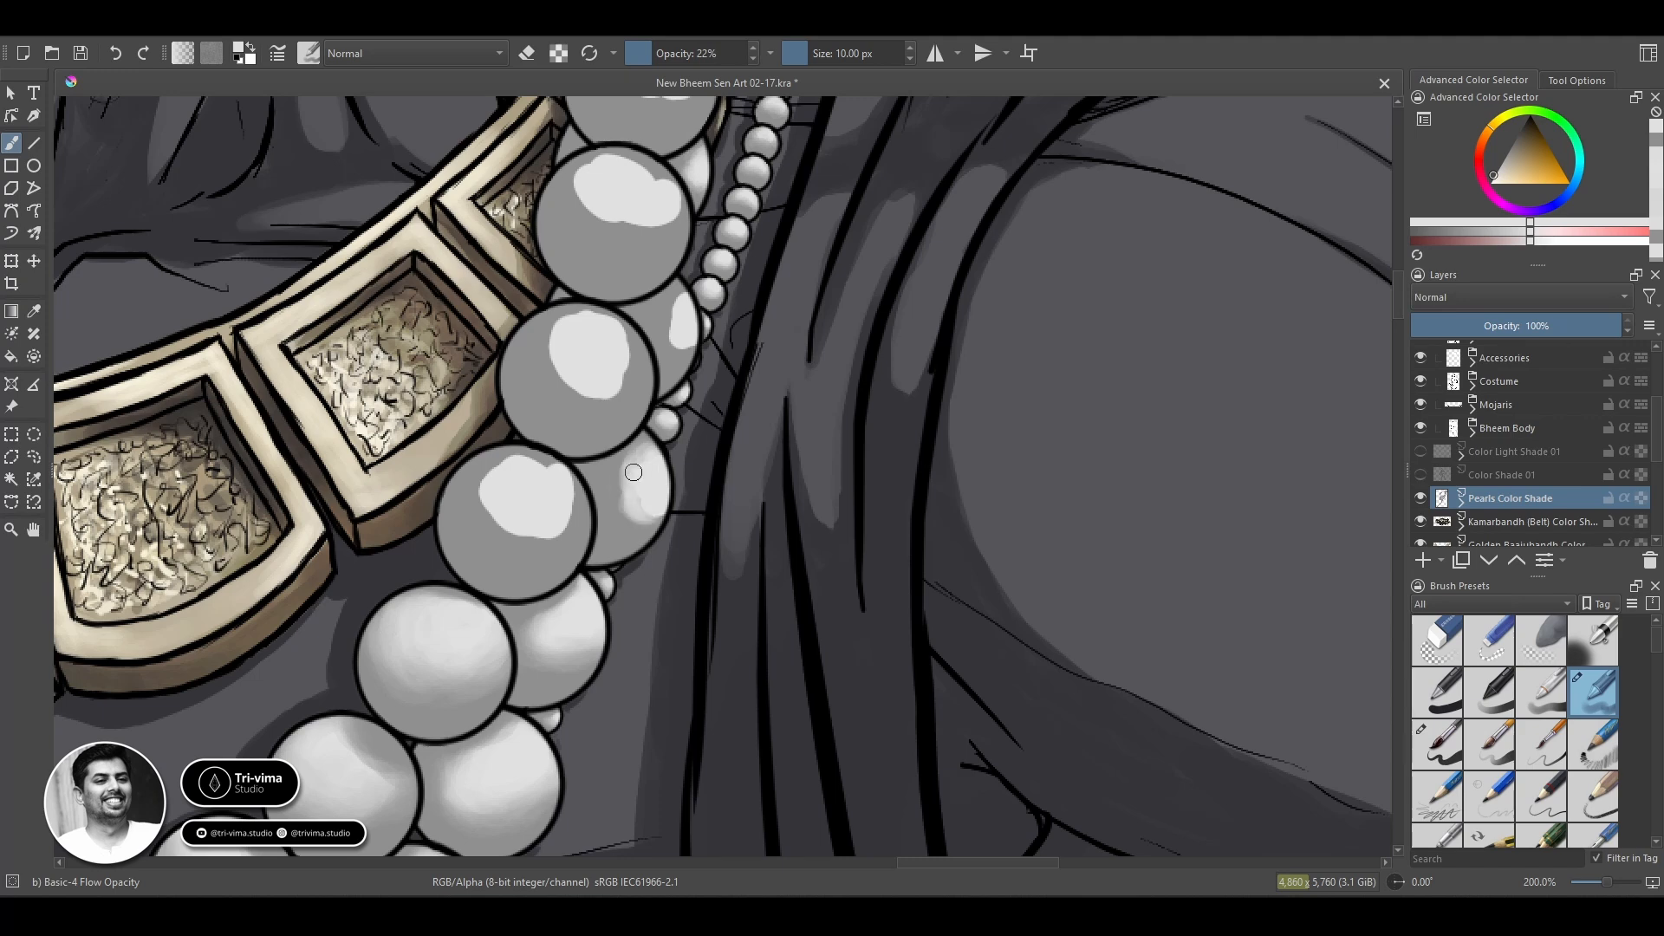
ctrl+click(606, 487)
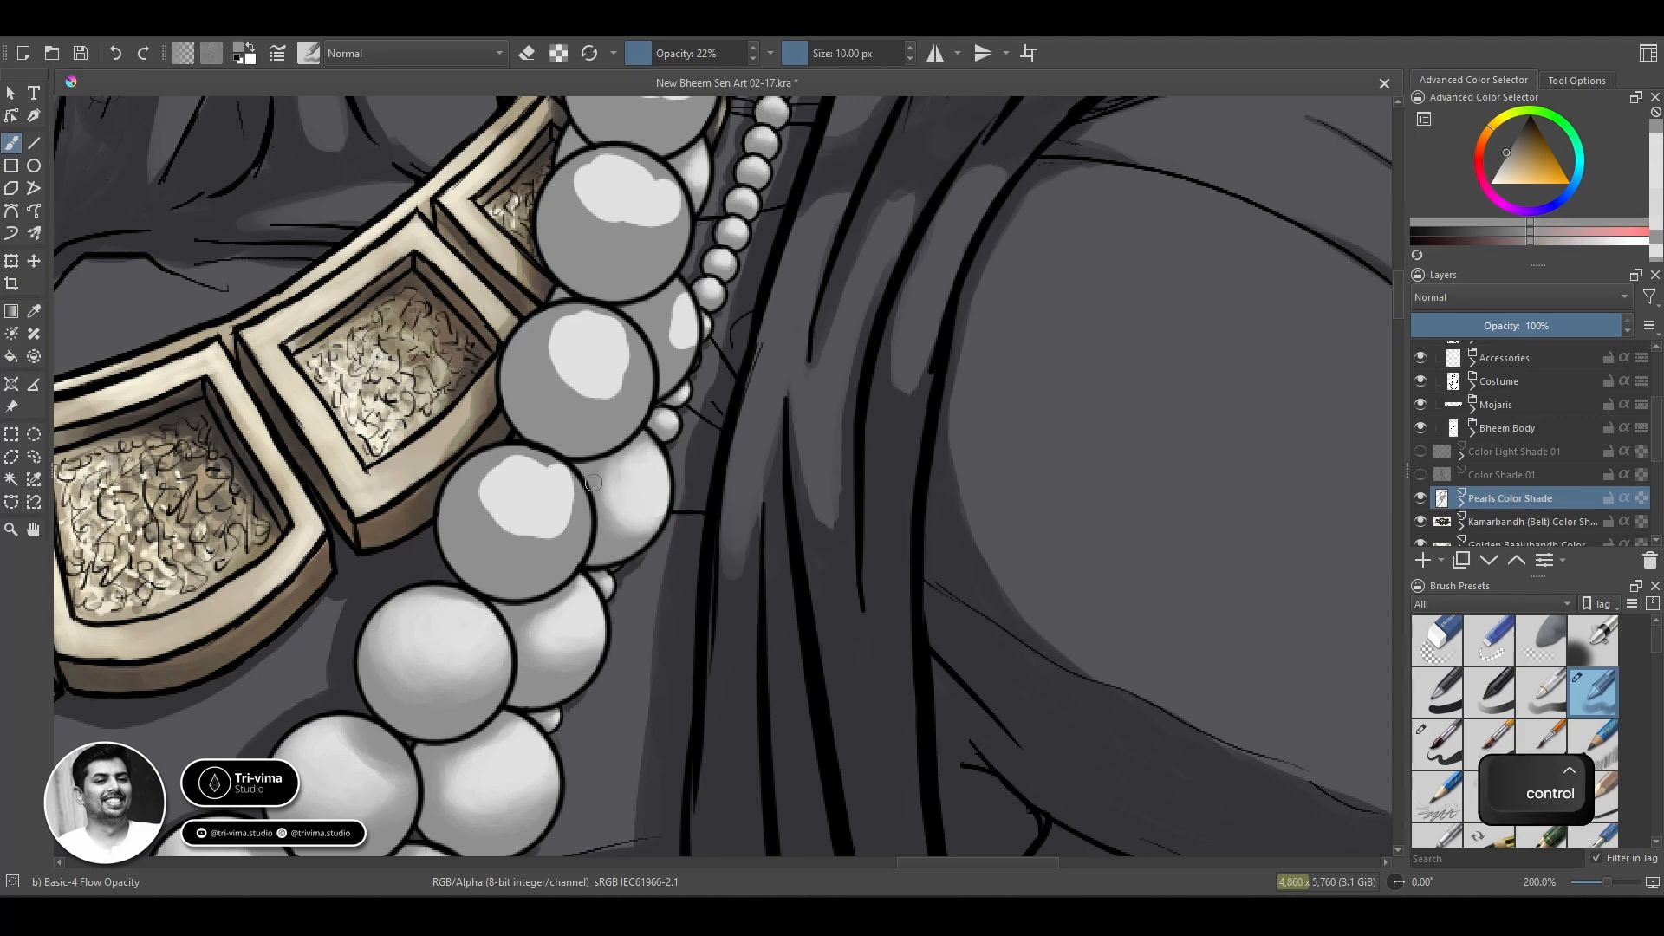
ctrl+click(645, 505)
Refine that rear pearl's edges and highlight with a smaller brush, finishing its centre at 13 px.
key([)
key([)
key([)
key([)
key([)
mouse_move(648, 441)
mouse_down()
mouse_move(659, 459)
mouse_move(628, 505)
mouse_up()
ctrl+click(631, 443)
ctrl+click(653, 479)
key(])
key(])
key(])
key(])
key(])
key(])
key(])
key(])
ctrl+click(628, 507)
ctrl+click(631, 503)
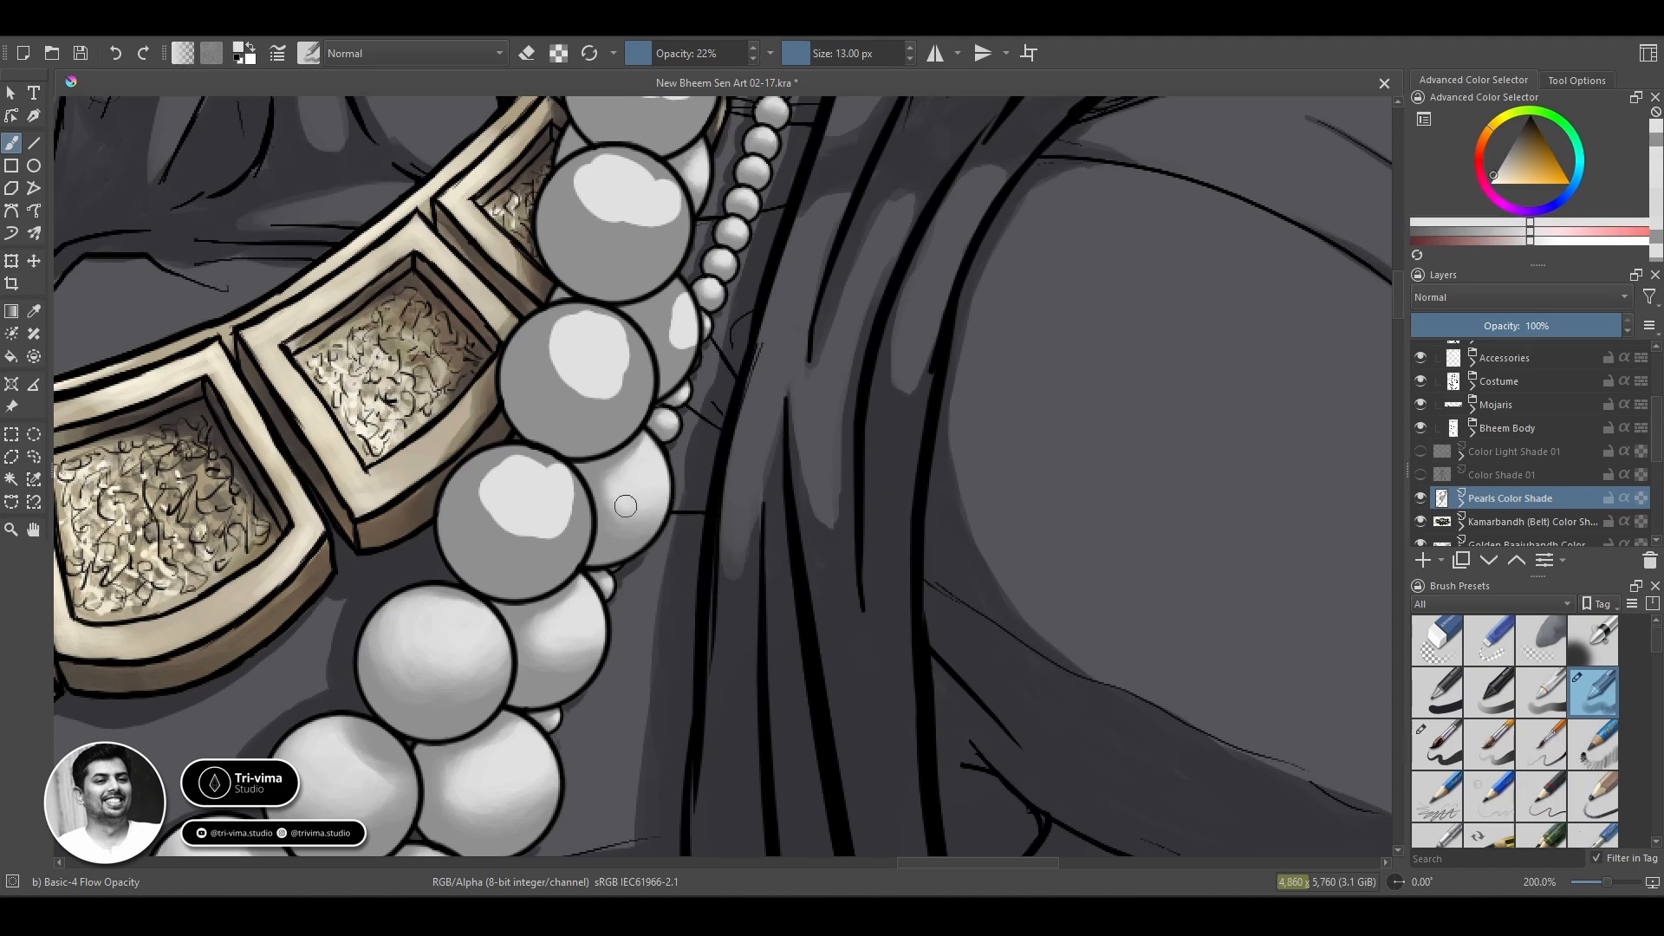
Blend the next rear pearl up the strand with a 13 px brush, adjusting the brush to 14 px.
ctrl+click(680, 352)
mouse_move(664, 299)
mouse_down()
mouse_move(680, 350)
mouse_move(677, 331)
mouse_up()
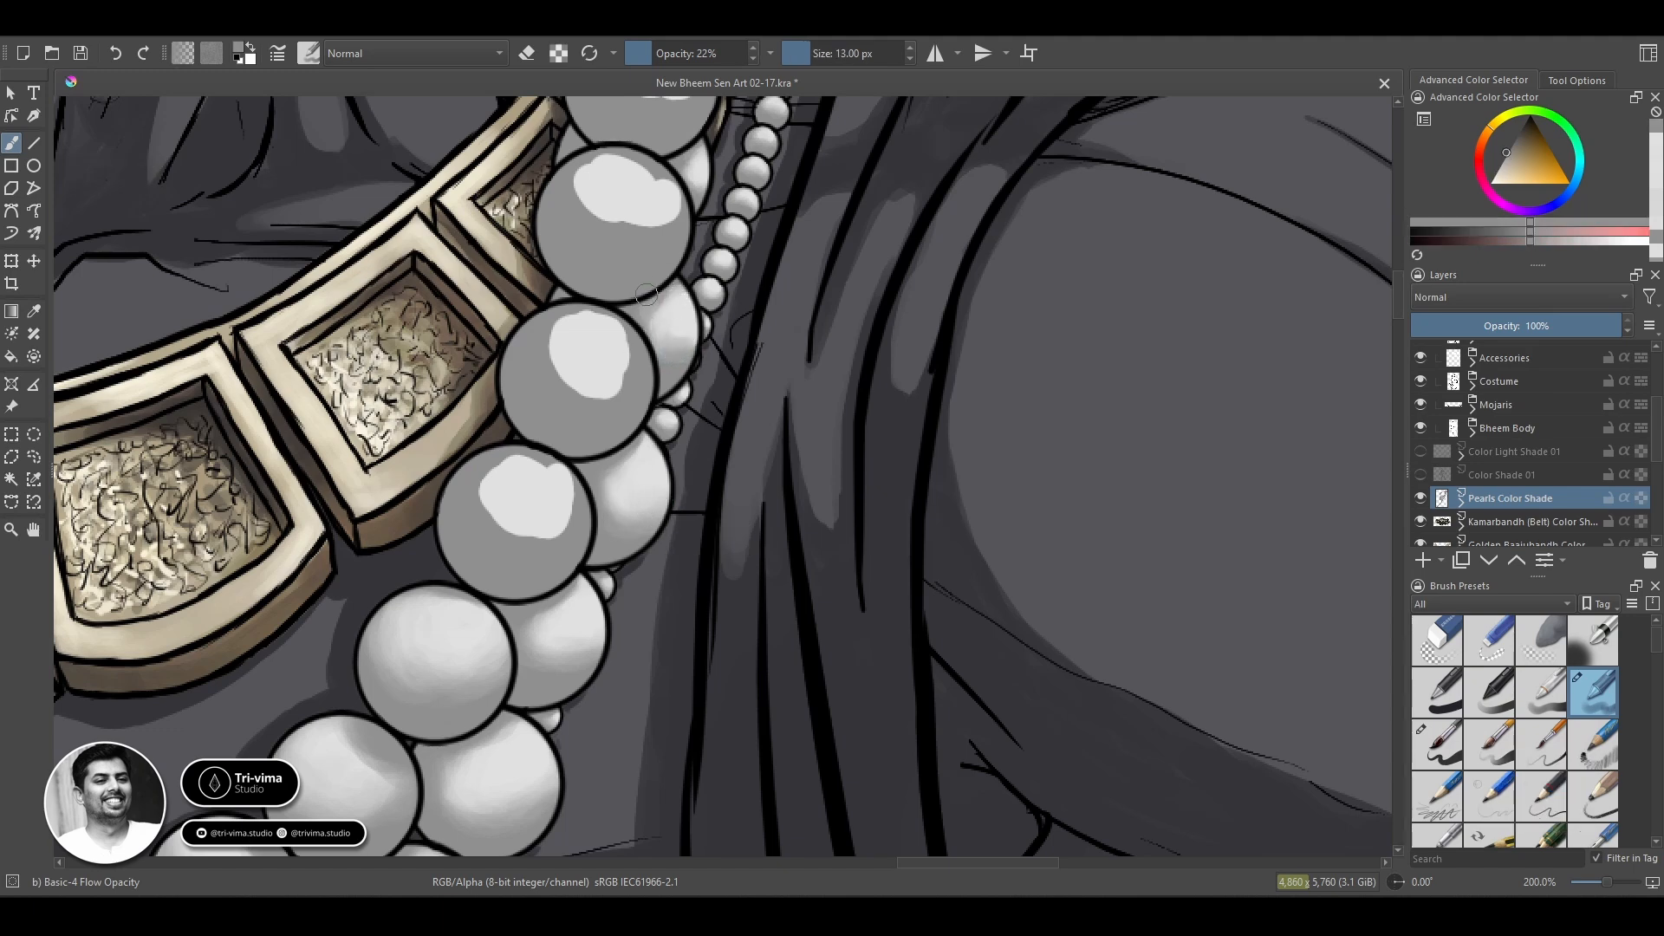
ctrl+click(673, 315)
key([)
key([)
key([)
key([)
key([)
key([)
key([)
key([)
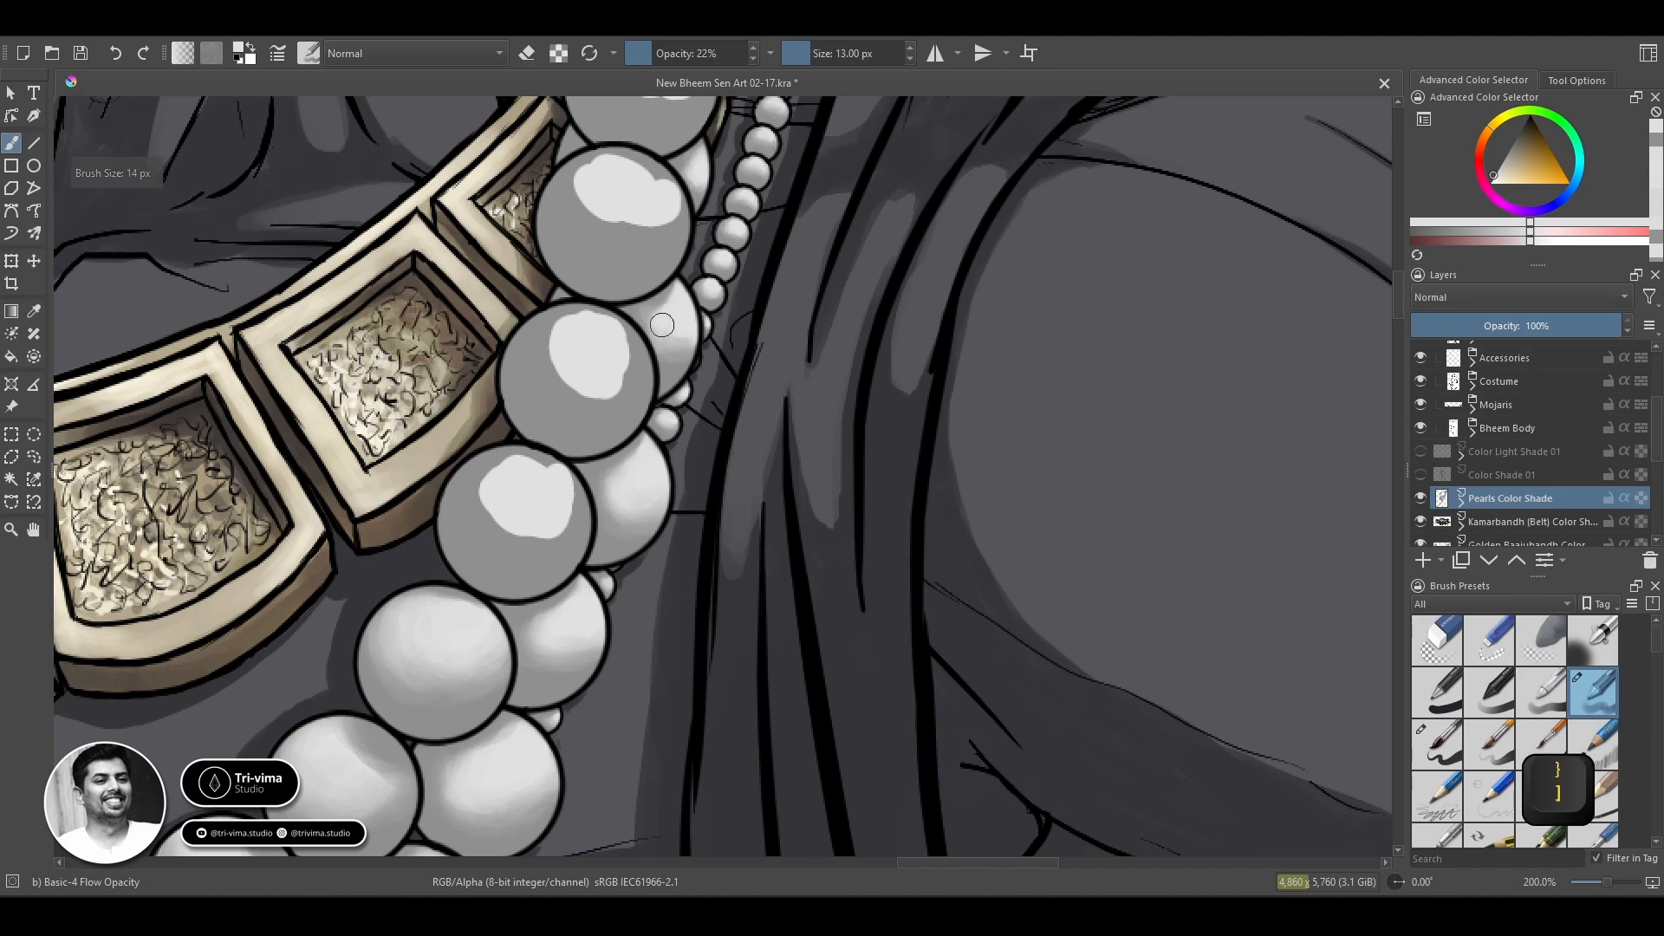
key(])
key(])
key(])
key(])
key(])
key(])
key(])
key(])
key(])
Blend the small visible part of the rear pearl above it with the 14 px brush.
ctrl+click(688, 167)
drag(691, 164, 694, 185)
ctrl+click(699, 174)
ctrl+click(683, 140)
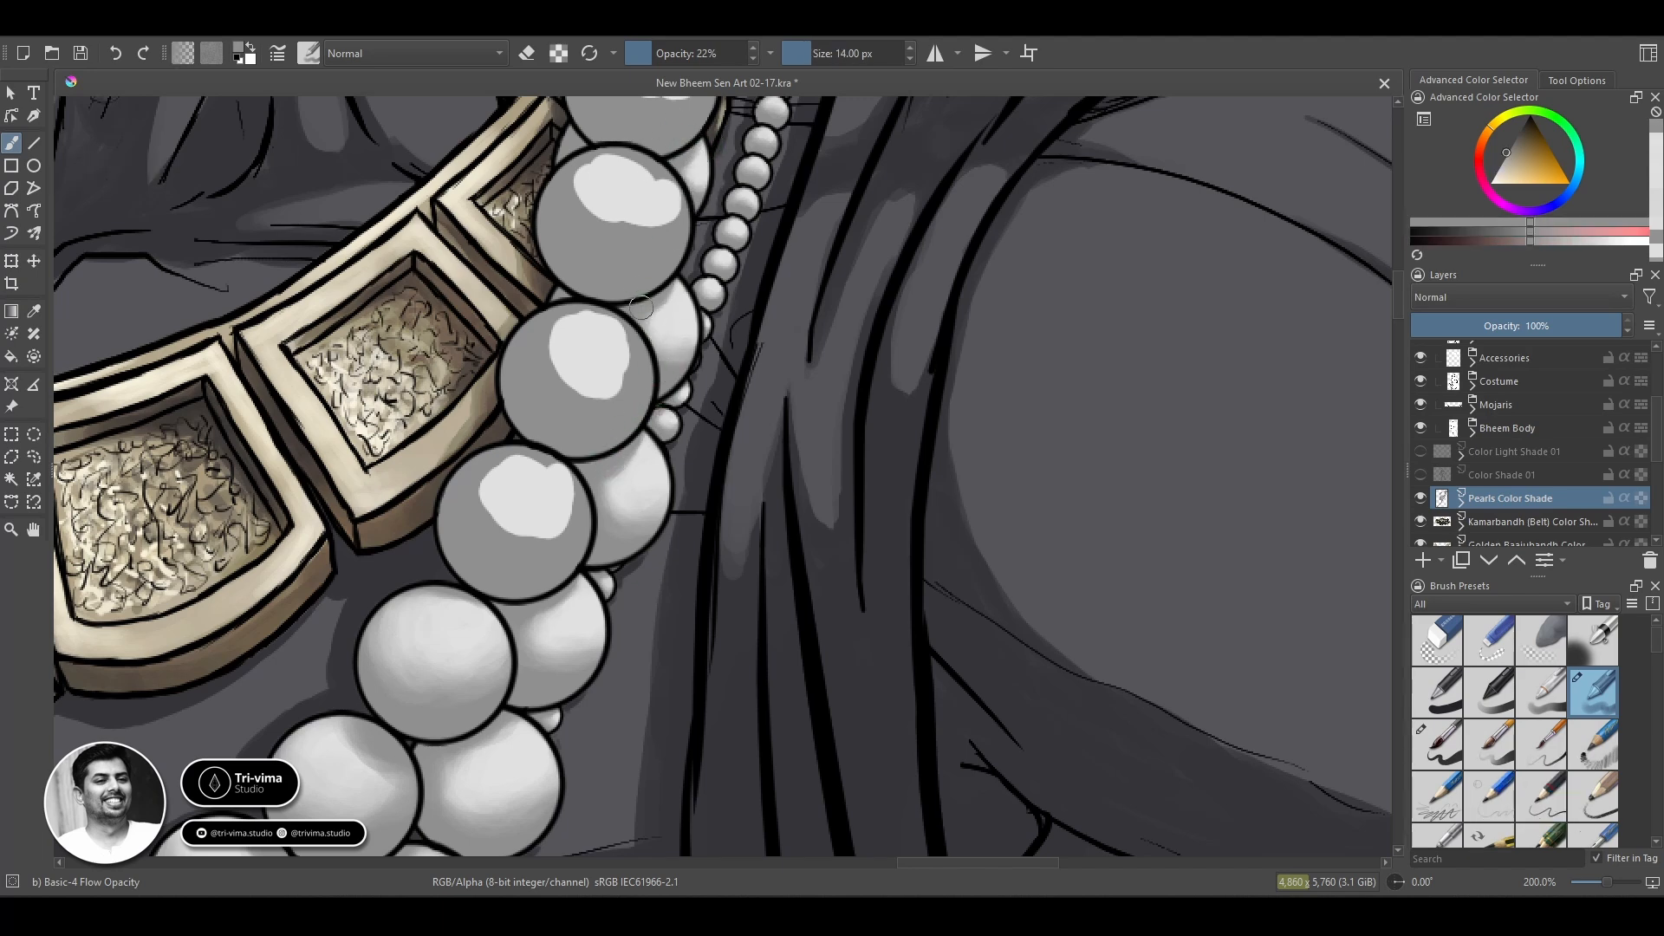
Touch up the shading on the lower rear pearls where the front strand overlaps them.
ctrl+click(569, 615)
ctrl+click(523, 555)
drag(562, 597, 539, 616)
ctrl+click(506, 724)
mouse_move(516, 735)
mouse_down()
mouse_move(463, 746)
mouse_move(500, 650)
mouse_up()
ctrl+click(496, 724)
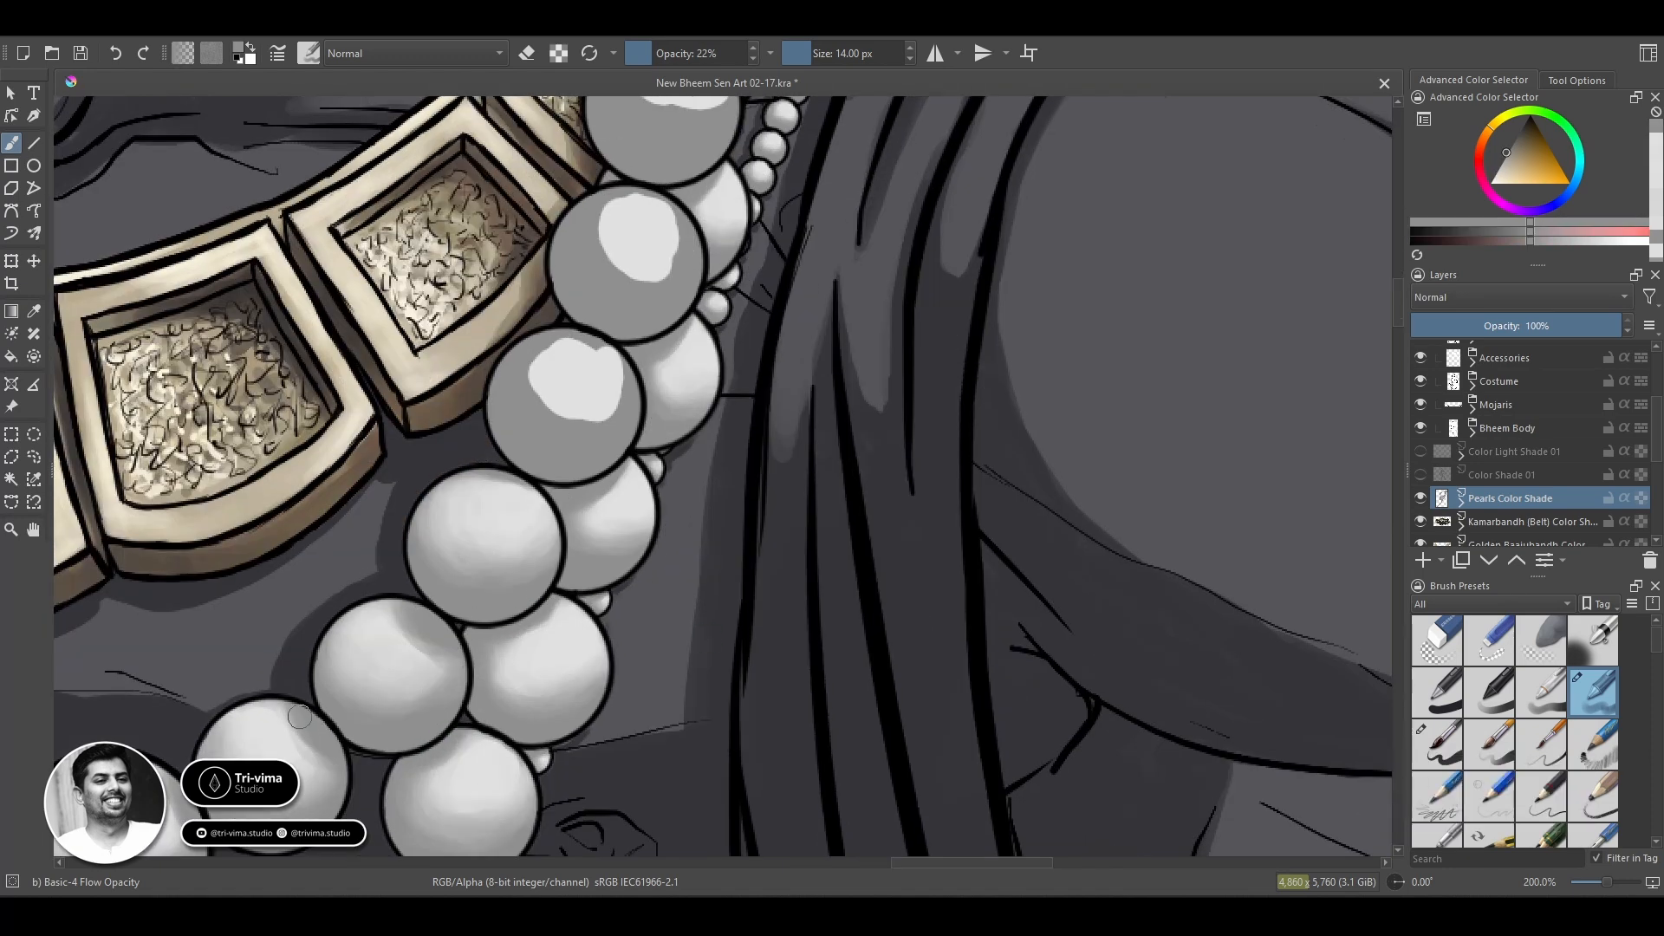
Spread and blend the highlight of the lowest unshaded front pearl, enlarging the brush to 18 px.
drag(514, 484, 532, 493)
ctrl+click(572, 358)
mouse_move(569, 341)
mouse_down()
mouse_move(615, 375)
mouse_move(541, 390)
mouse_move(546, 358)
mouse_move(615, 382)
mouse_move(581, 403)
mouse_move(547, 364)
mouse_move(516, 425)
mouse_move(573, 371)
mouse_move(594, 392)
mouse_move(533, 403)
mouse_move(603, 419)
mouse_up()
ctrl+click(538, 356)
ctrl+click(572, 390)
key(bracketright)
key(bracketright)
key(bracketright)
mouse_move(585, 344)
mouse_down()
mouse_move(525, 355)
mouse_move(588, 364)
mouse_move(609, 396)
mouse_move(506, 393)
mouse_move(511, 372)
mouse_move(625, 384)
mouse_move(558, 437)
mouse_move(566, 353)
mouse_move(578, 372)
mouse_move(566, 358)
mouse_move(529, 416)
mouse_up()
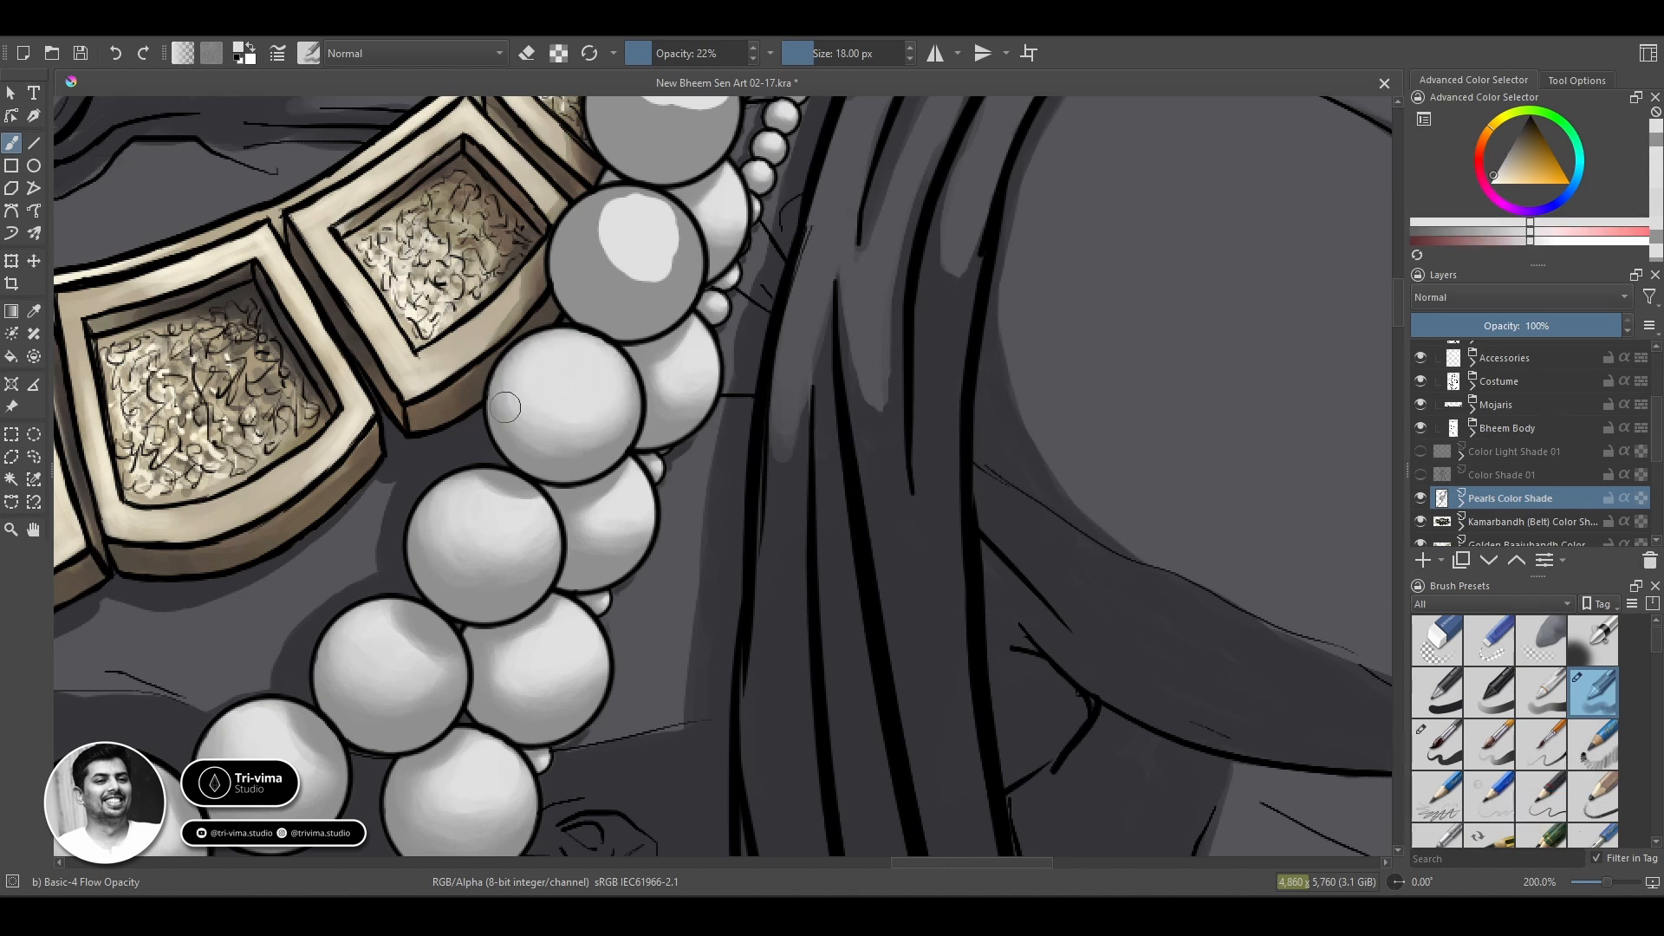
Darken the upper edge of that front pearl with sampled grey and smooth it into the highlight.
ctrl+click(521, 342)
ctrl+click(574, 407)
mouse_move(614, 352)
mouse_down()
mouse_move(572, 414)
mouse_move(543, 395)
mouse_up()
ctrl+click(504, 403)
drag(604, 336, 568, 336)
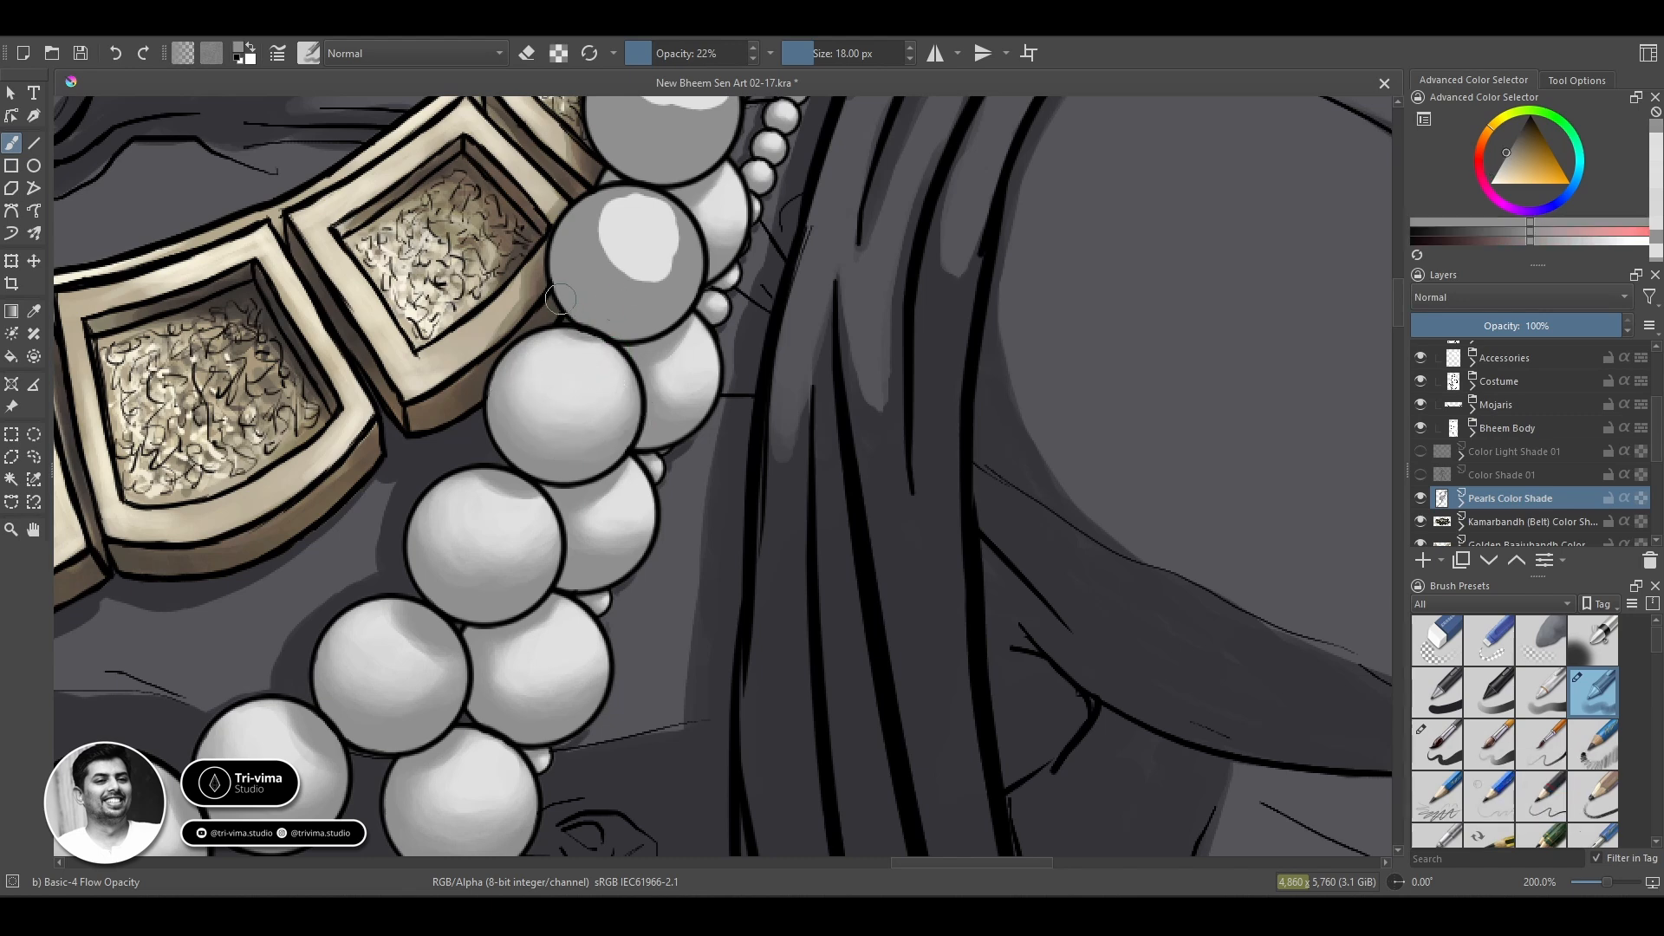
ctrl+click(593, 372)
Blend the highlight and grey base of the next front pearl up the strand with the 18 px brush.
mouse_move(678, 251)
mouse_down()
mouse_move(644, 223)
mouse_move(610, 264)
mouse_move(643, 271)
mouse_up()
ctrl+click(599, 270)
ctrl+click(647, 250)
key(space)
drag(635, 314, 569, 468)
mouse_move(557, 369)
mouse_down()
mouse_move(576, 375)
mouse_move(550, 419)
mouse_move(575, 442)
mouse_move(532, 402)
mouse_move(527, 376)
mouse_move(598, 425)
mouse_move(598, 398)
mouse_move(585, 442)
mouse_move(598, 432)
mouse_move(554, 368)
mouse_move(537, 428)
mouse_move(626, 418)
mouse_up()
ctrl+click(578, 445)
ctrl+click(561, 386)
ctrl+click(528, 424)
ctrl+click(549, 367)
Spread and blend the highlight of the next unshaded front pearl beside the gold necklace with the 18 px brush.
ctrl+click(640, 314)
ctrl+click(624, 241)
ctrl+click(567, 319)
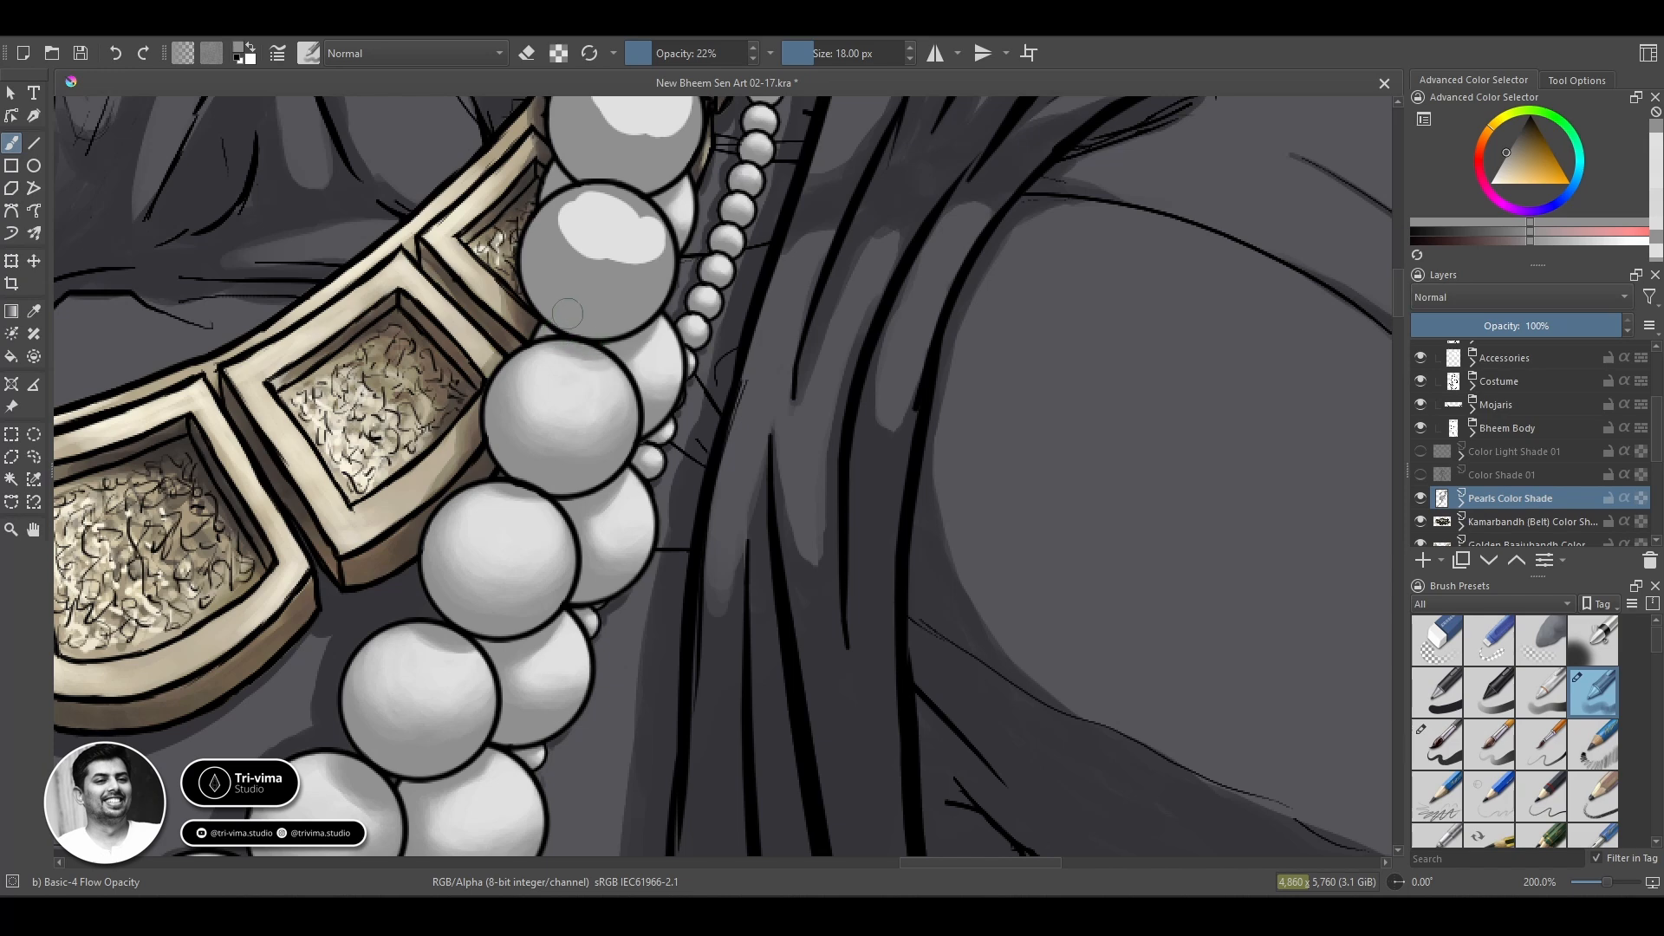
Darken the upper edge of that front pearl with grey and smooth it into the highlight, undoing a stray stroke.
ctrl+click(595, 374)
ctrl+click(587, 354)
key(ctrl+z)
ctrl+click(578, 329)
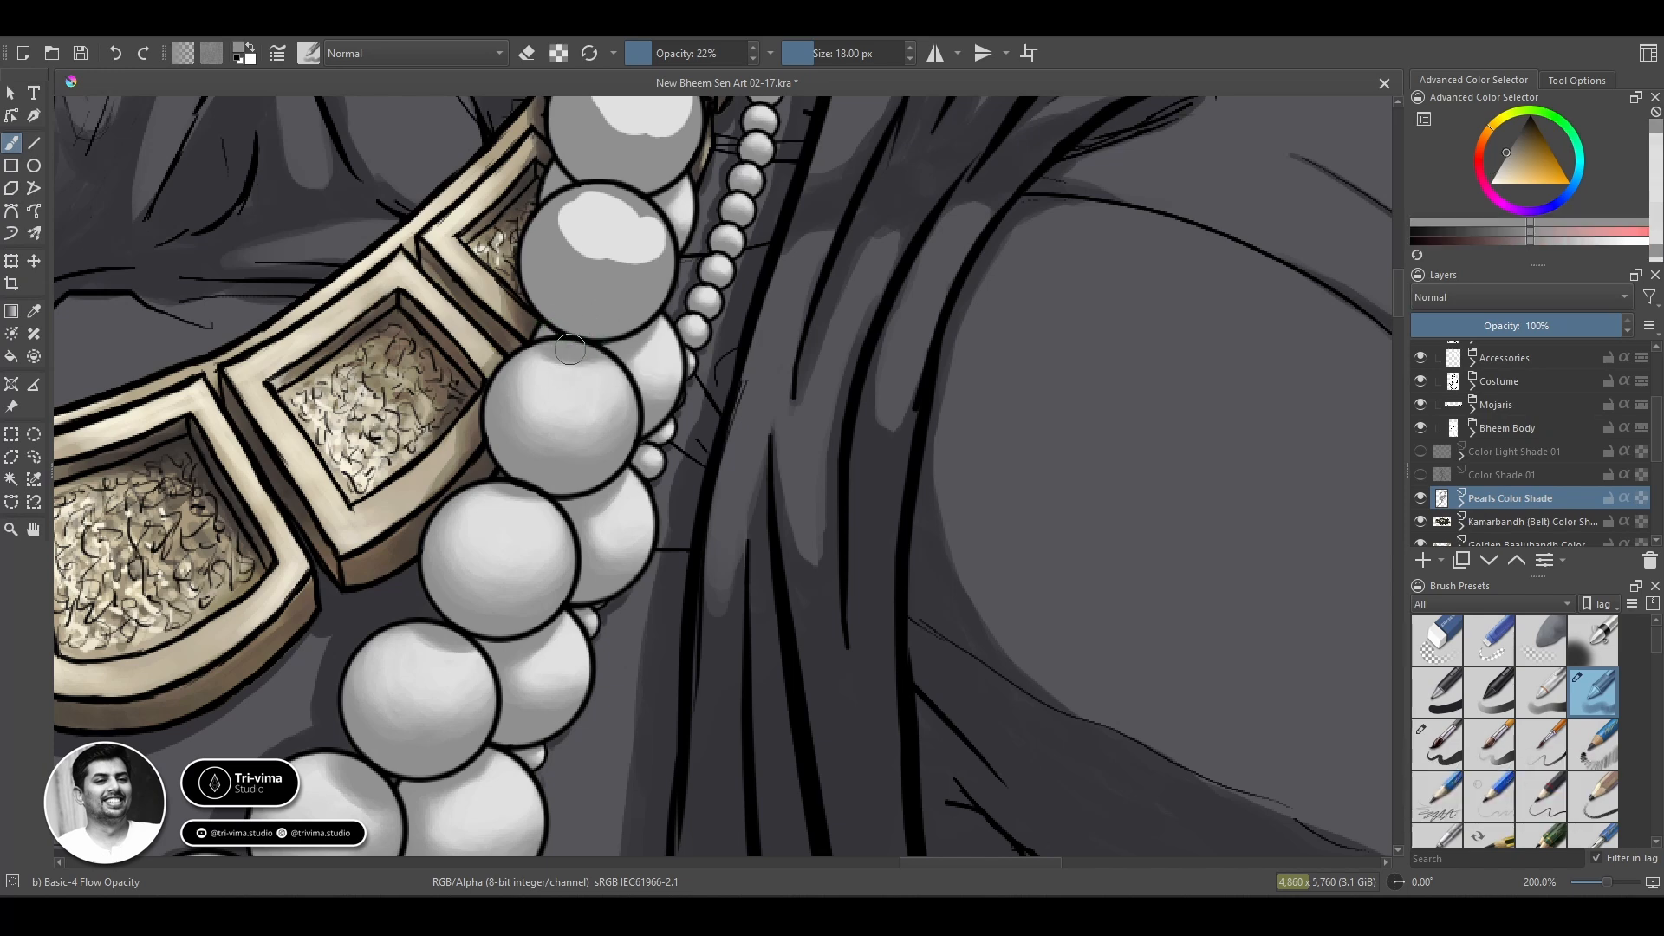
ctrl+click(614, 395)
ctrl+click(587, 413)
drag(515, 387, 609, 390)
Blend the light highlight into the grey base of the next front pearl up the strand.
ctrl+click(624, 211)
mouse_move(647, 216)
mouse_down()
mouse_move(586, 201)
mouse_move(637, 214)
mouse_move(639, 258)
mouse_move(584, 254)
mouse_move(568, 208)
mouse_move(628, 246)
mouse_move(551, 221)
mouse_move(628, 230)
mouse_up()
ctrl+click(557, 223)
ctrl+click(626, 271)
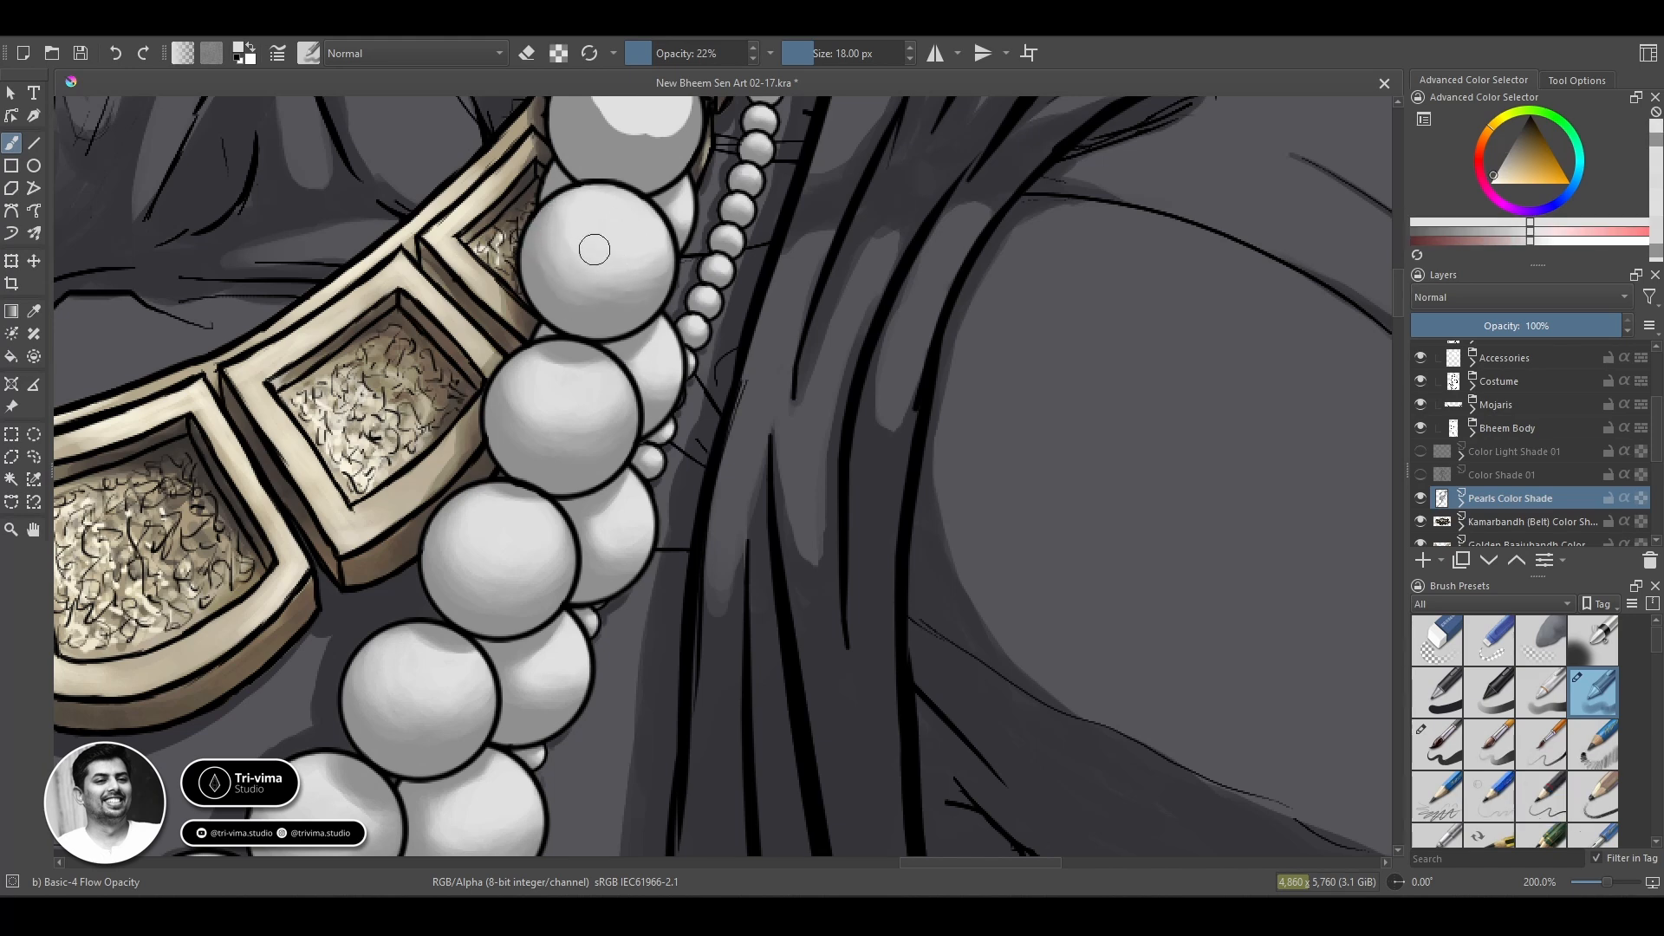
ctrl+click(661, 237)
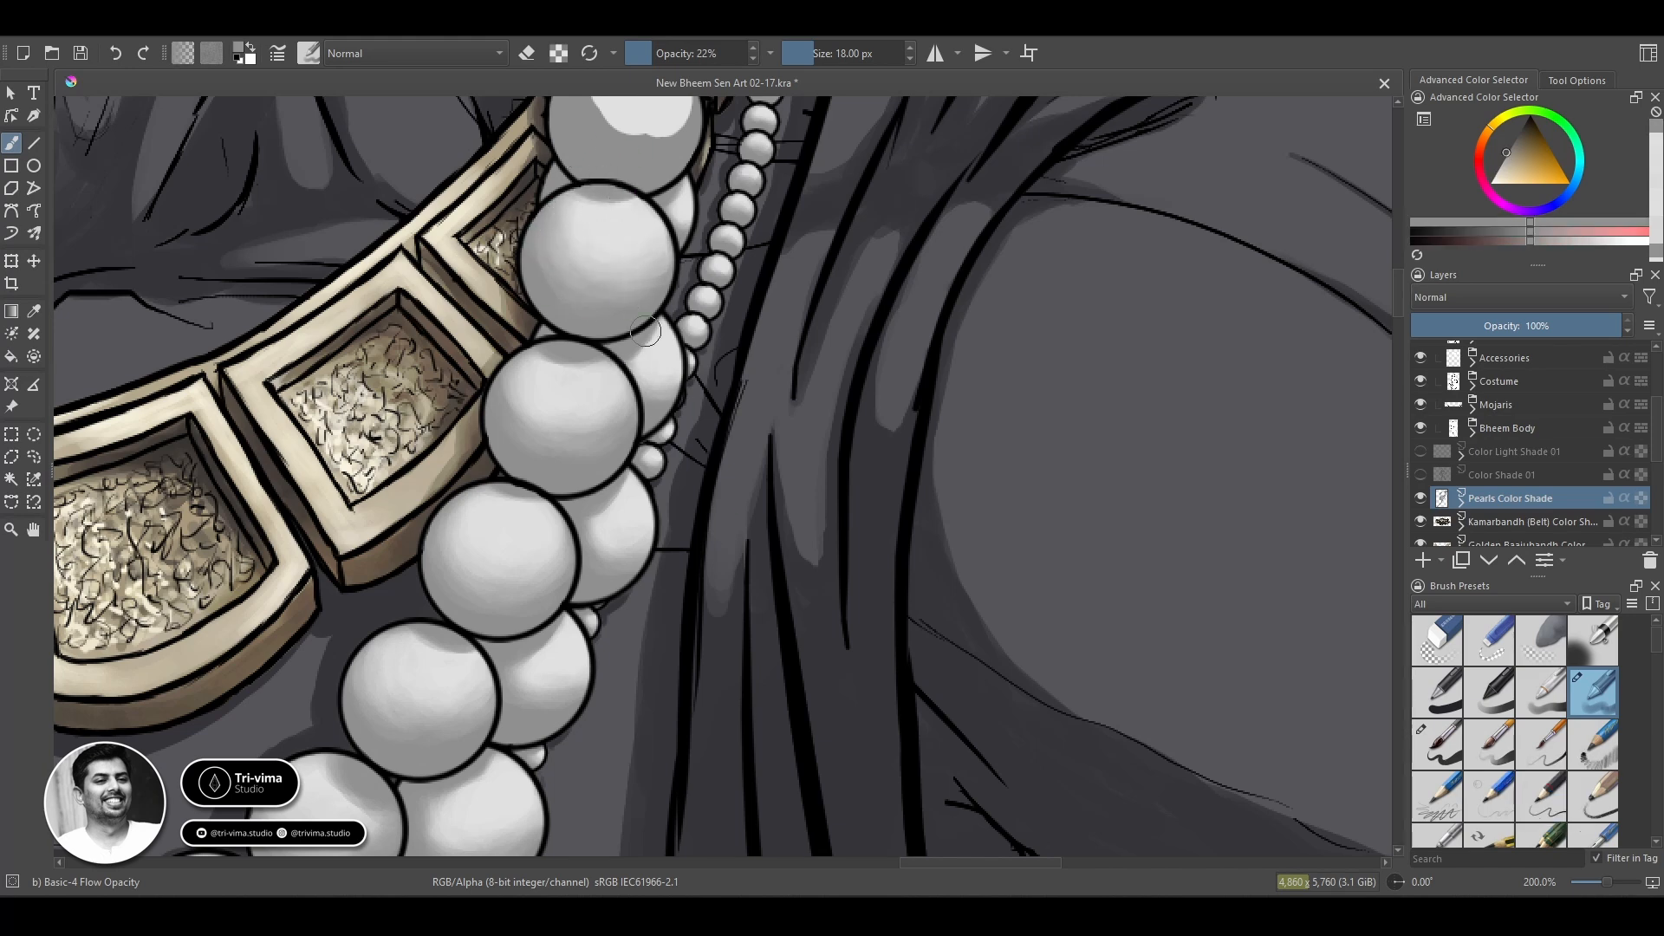
Shade the following front pearl, beside the gold necklace's upper end, softening its highlight into the grey.
mouse_move(646, 330)
mouse_down()
mouse_move(546, 574)
mouse_move(476, 530)
mouse_move(549, 546)
mouse_move(488, 494)
mouse_move(464, 546)
mouse_move(448, 537)
mouse_move(515, 534)
mouse_move(435, 537)
mouse_move(525, 510)
mouse_up()
ctrl+click(541, 395)
ctrl+click(461, 578)
ctrl+click(485, 513)
ctrl+click(480, 481)
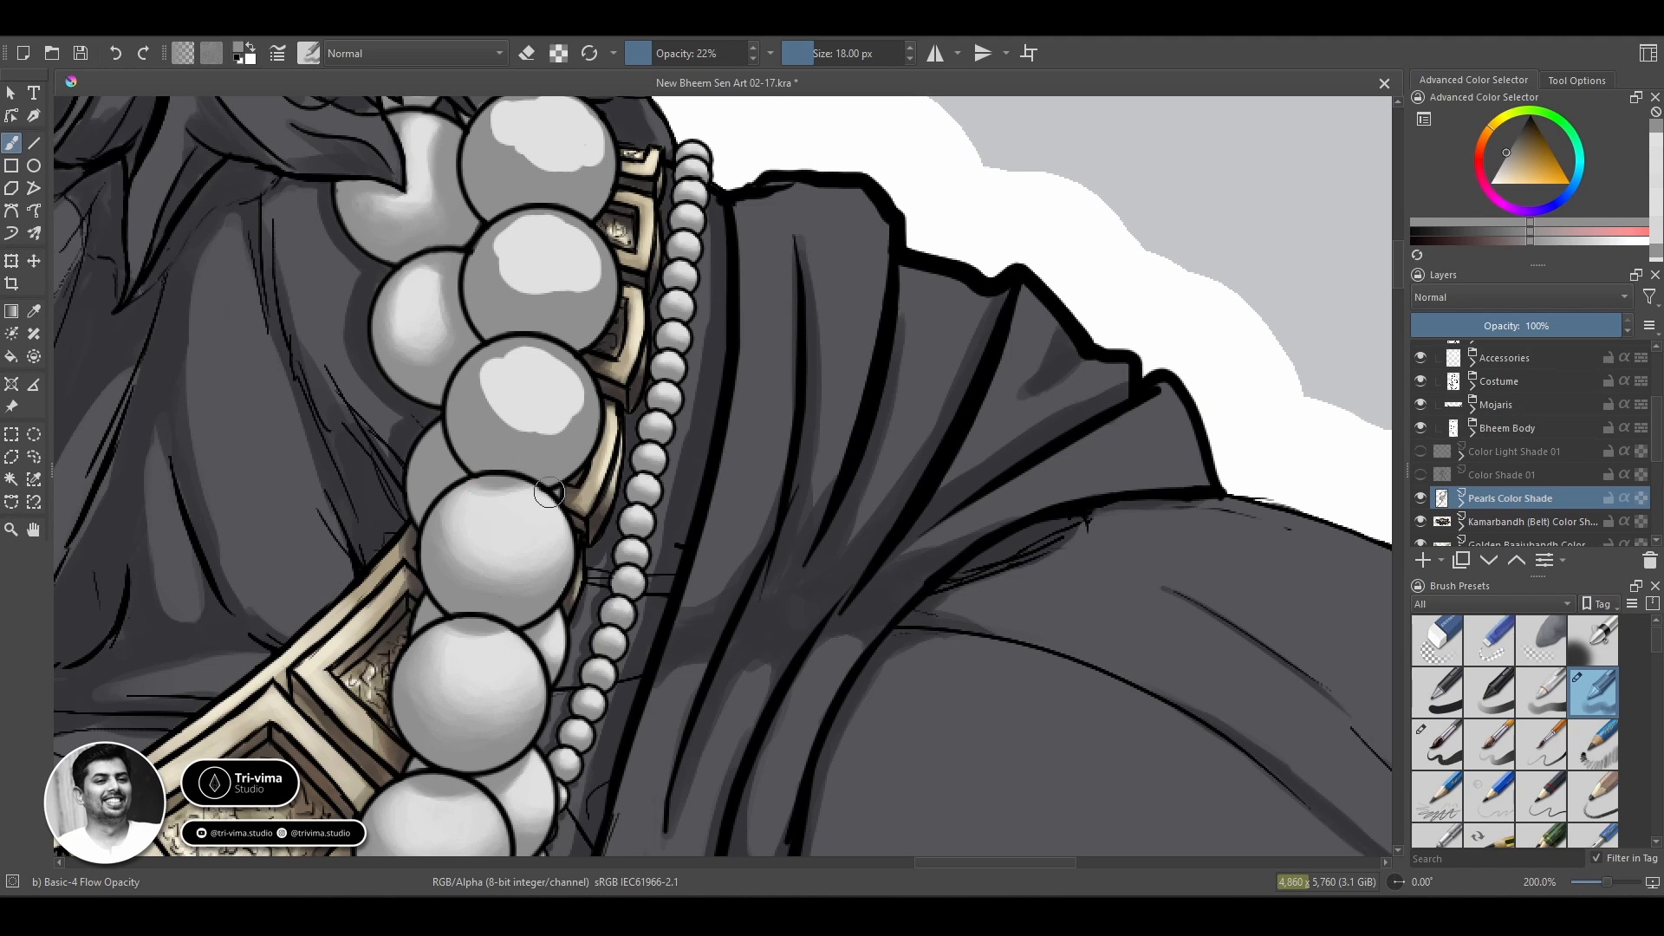
Spread the light tone around the highlight of the third front pearl from the top.
ctrl+click(530, 446)
mouse_move(515, 426)
mouse_down()
mouse_move(575, 416)
mouse_move(524, 418)
mouse_up()
ctrl+click(564, 376)
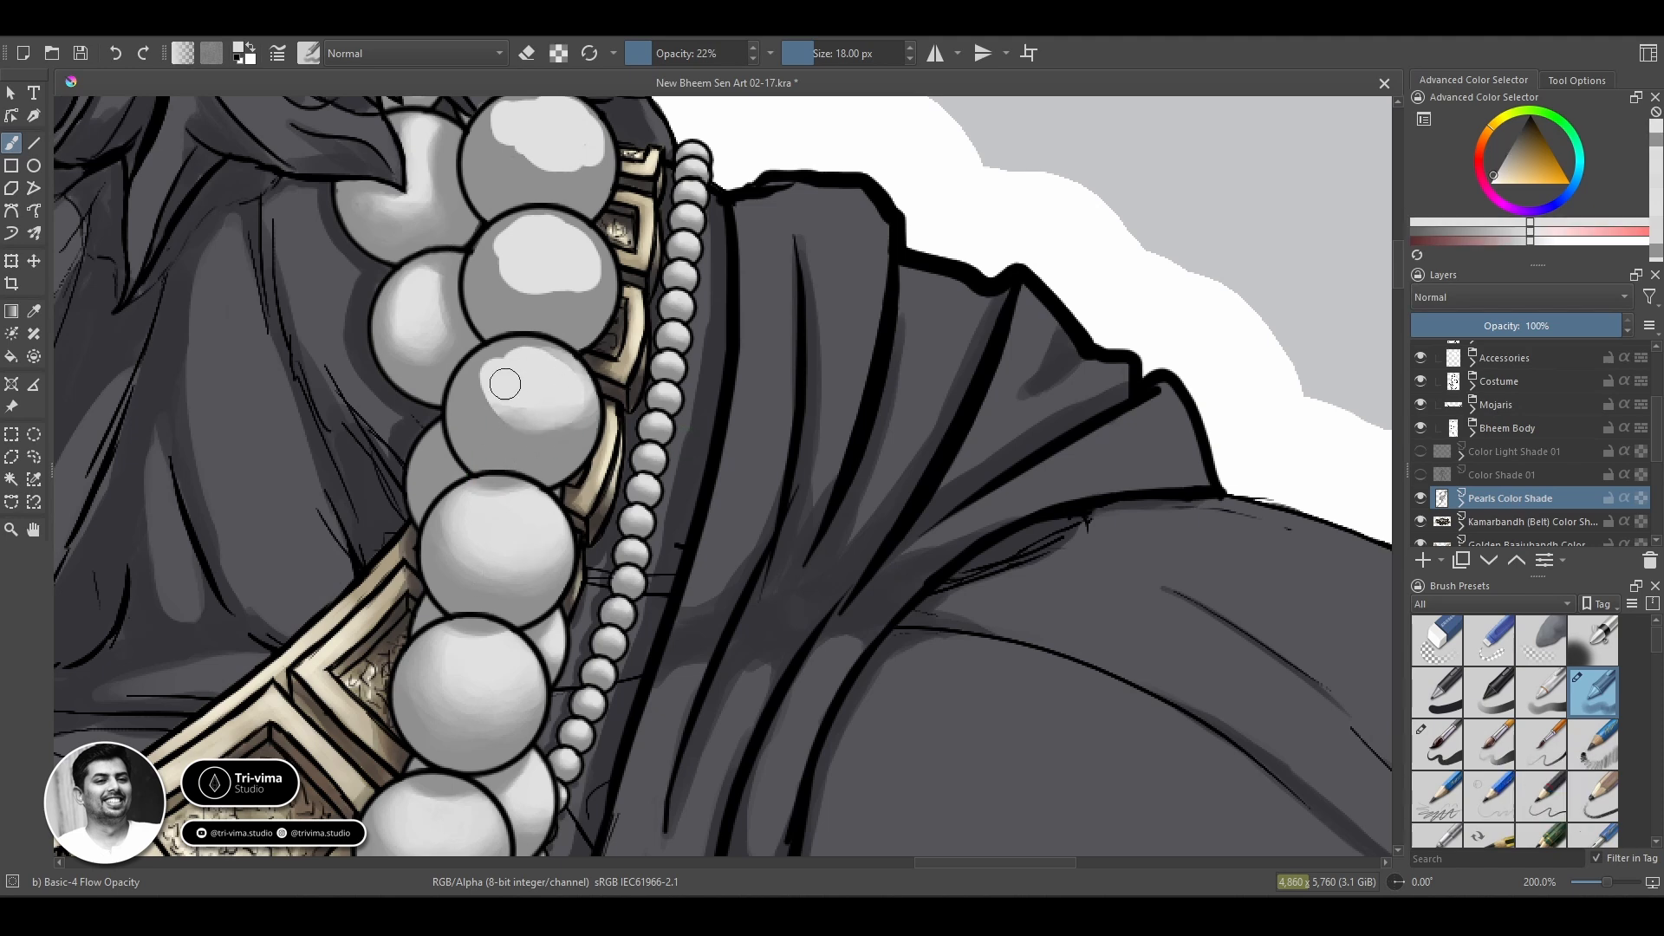
mouse_move(572, 366)
mouse_down()
mouse_move(494, 400)
mouse_move(558, 390)
mouse_move(582, 417)
mouse_up()
ctrl+click(555, 443)
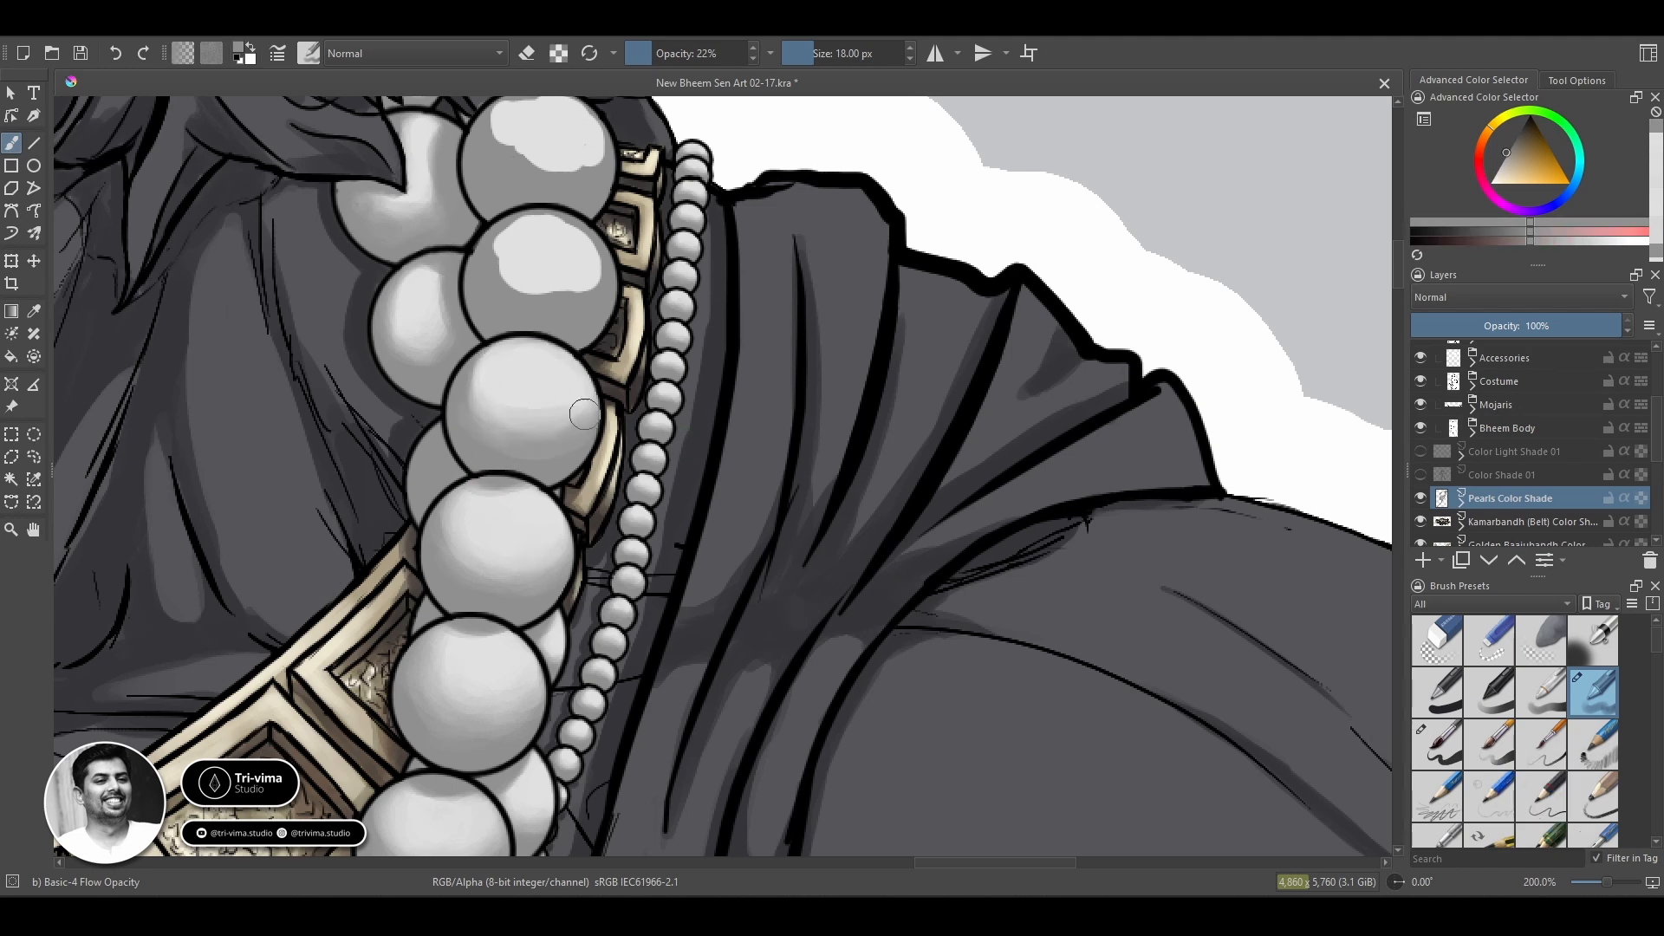
Smooth the lower grey half of that third pearl into its highlight for a rounded transition.
ctrl+click(537, 390)
mouse_move(479, 418)
mouse_down()
mouse_move(498, 374)
mouse_move(541, 427)
mouse_up()
ctrl+click(591, 403)
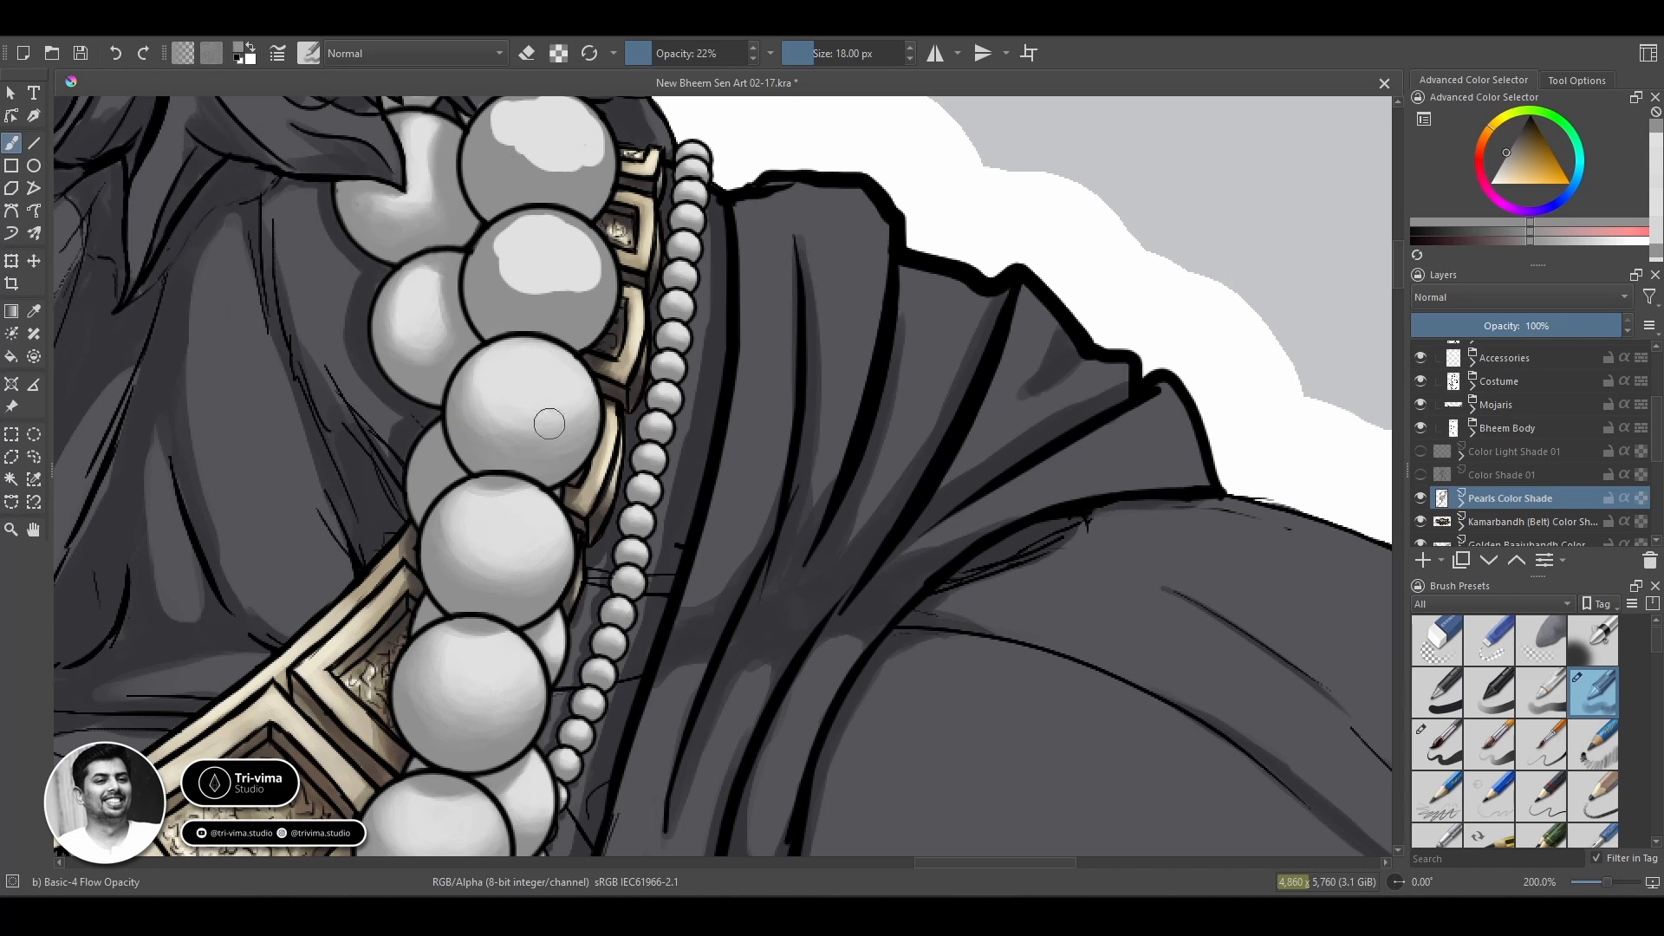
ctrl+click(554, 387)
mouse_move(591, 402)
mouse_down()
mouse_move(508, 388)
mouse_move(488, 419)
mouse_move(534, 409)
mouse_up()
ctrl+click(509, 439)
ctrl+click(500, 407)
Touch up the shading of the front pearl just below with a tone sampled from it.
ctrl+click(486, 572)
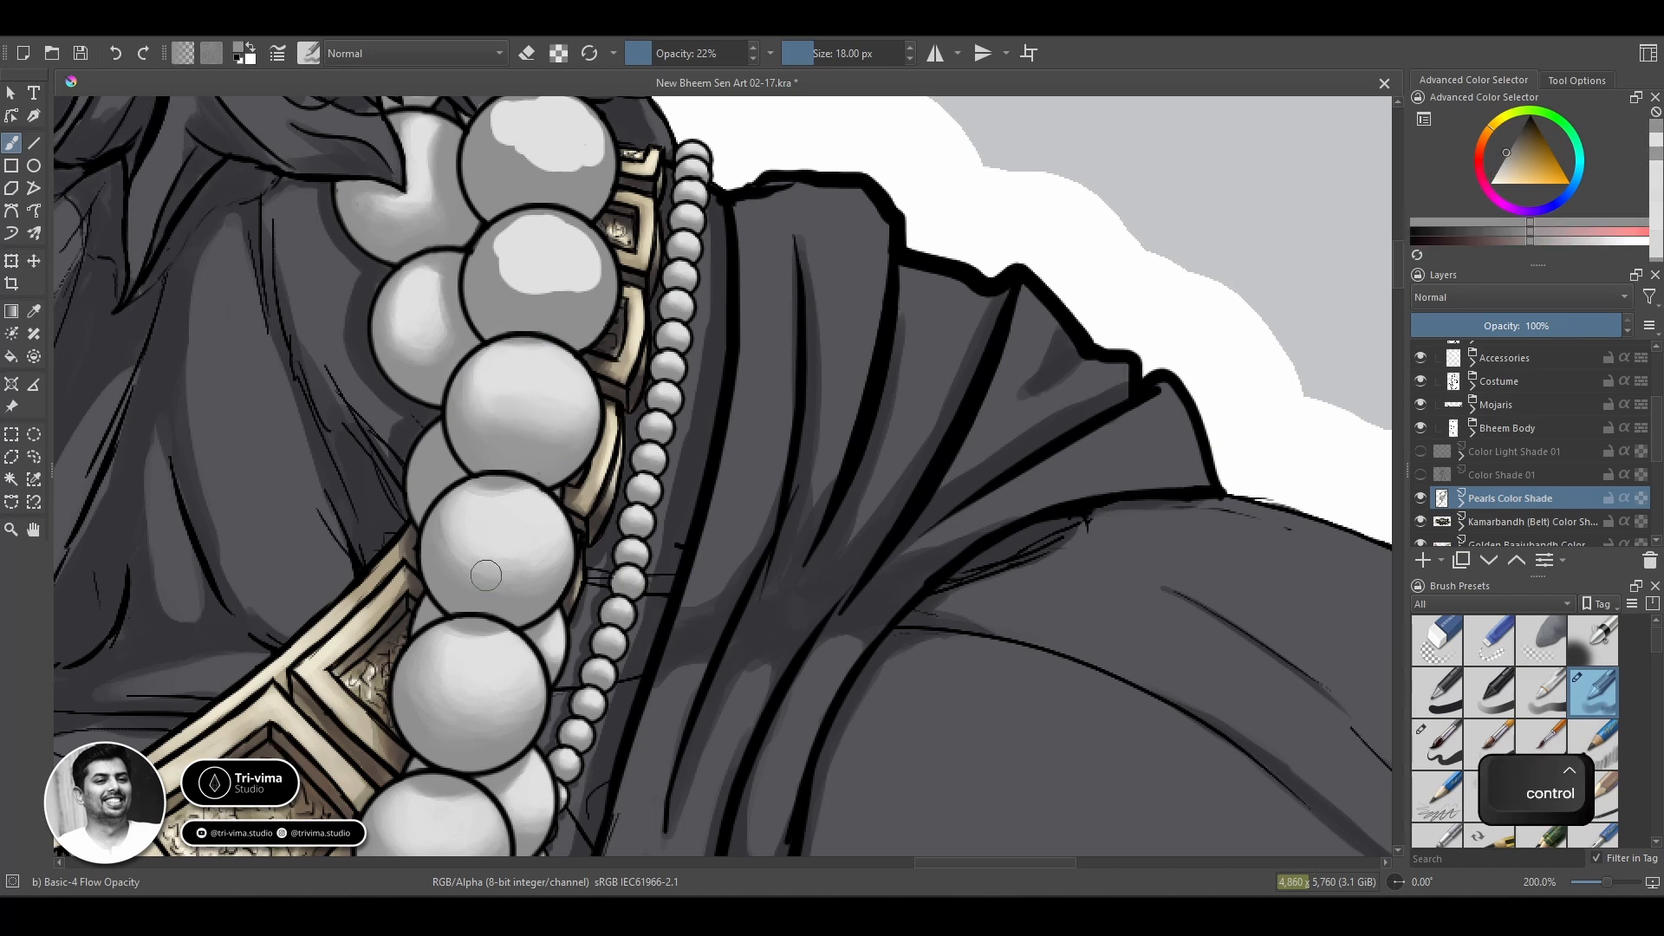
ctrl+click(524, 550)
mouse_move(486, 572)
mouse_down()
mouse_move(527, 557)
mouse_move(490, 553)
mouse_up()
Blend the highlight and grey base of the second front pearl from the top.
ctrl+click(557, 302)
mouse_move(520, 290)
mouse_down()
mouse_move(592, 275)
mouse_move(554, 271)
mouse_move(510, 225)
mouse_move(589, 286)
mouse_move(486, 254)
mouse_move(580, 286)
mouse_move(483, 284)
mouse_move(512, 232)
mouse_up()
ctrl+click(579, 251)
ctrl+click(584, 289)
ctrl+click(505, 260)
ctrl+click(549, 291)
ctrl+click(492, 249)
ctrl+click(580, 297)
ctrl+click(572, 276)
ctrl+click(586, 303)
ctrl+click(523, 224)
Shade the topmost front pearl beneath the hair, spreading its highlight and smoothing the grey edges.
key(space)
ctrl+click(486, 330)
mouse_move(507, 174)
mouse_down()
mouse_move(487, 330)
mouse_move(588, 295)
mouse_move(588, 311)
mouse_up()
ctrl+click(513, 264)
mouse_move(530, 301)
mouse_down()
mouse_move(475, 260)
mouse_move(548, 322)
mouse_move(468, 291)
mouse_move(555, 308)
mouse_move(491, 305)
mouse_up()
ctrl+click(515, 324)
ctrl+click(518, 290)
ctrl+click(555, 325)
ctrl+click(572, 312)
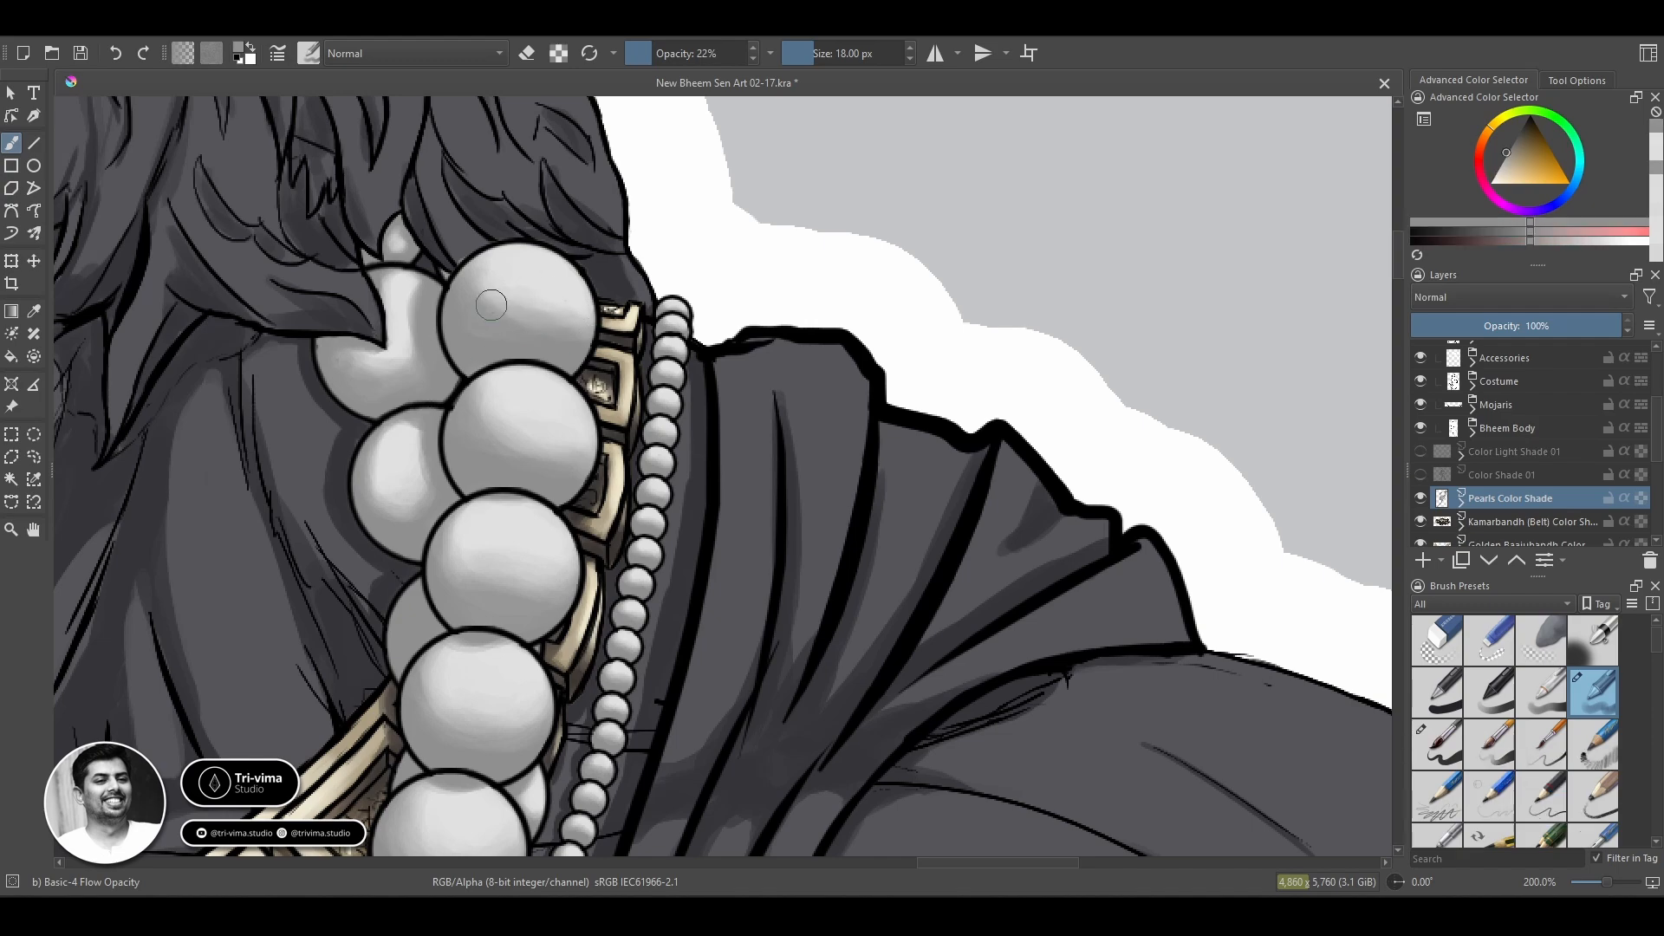
ctrl+click(504, 267)
Touch up Transparency Mask 1 of the Pearls Color Shade layer at the topmost front pearl with the Basic-5 Size brush.
click(1461, 502)
click(1521, 522)
click(1437, 744)
ctrl+click(530, 245)
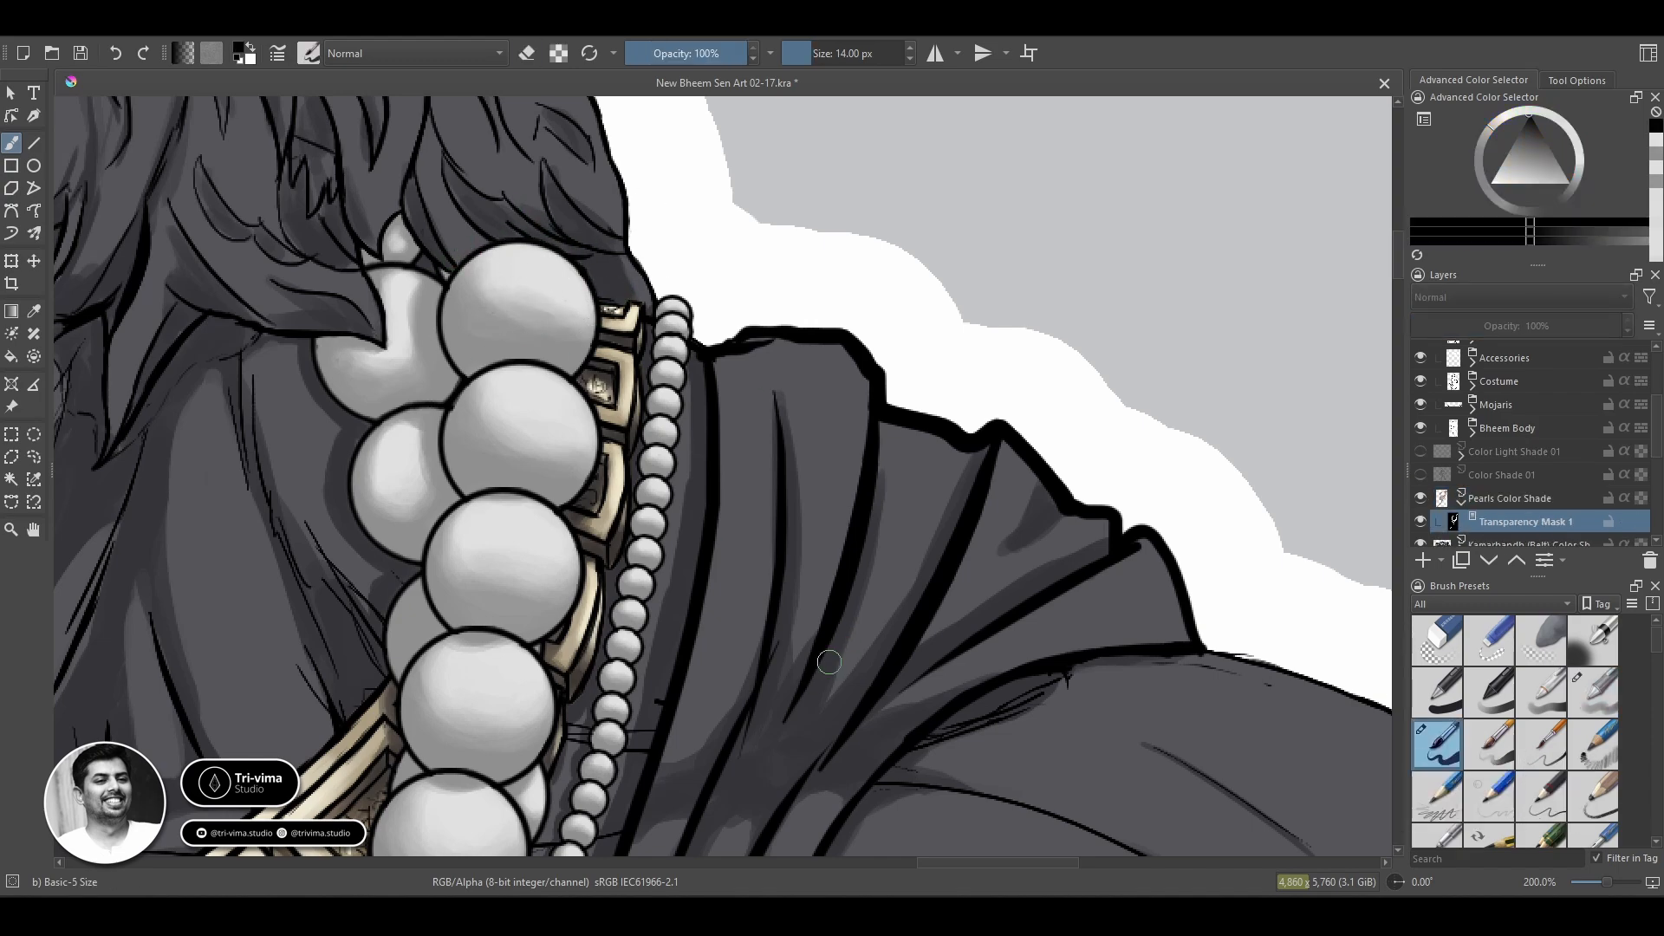
key(space)
drag(920, 739, 1118, 321)
drag(876, 720, 966, 191)
click(1461, 501)
Move the swatches on the Color Palette layer farther away from the warrior, towards the canvas's empty side.
key(space)
drag(855, 477, 971, 380)
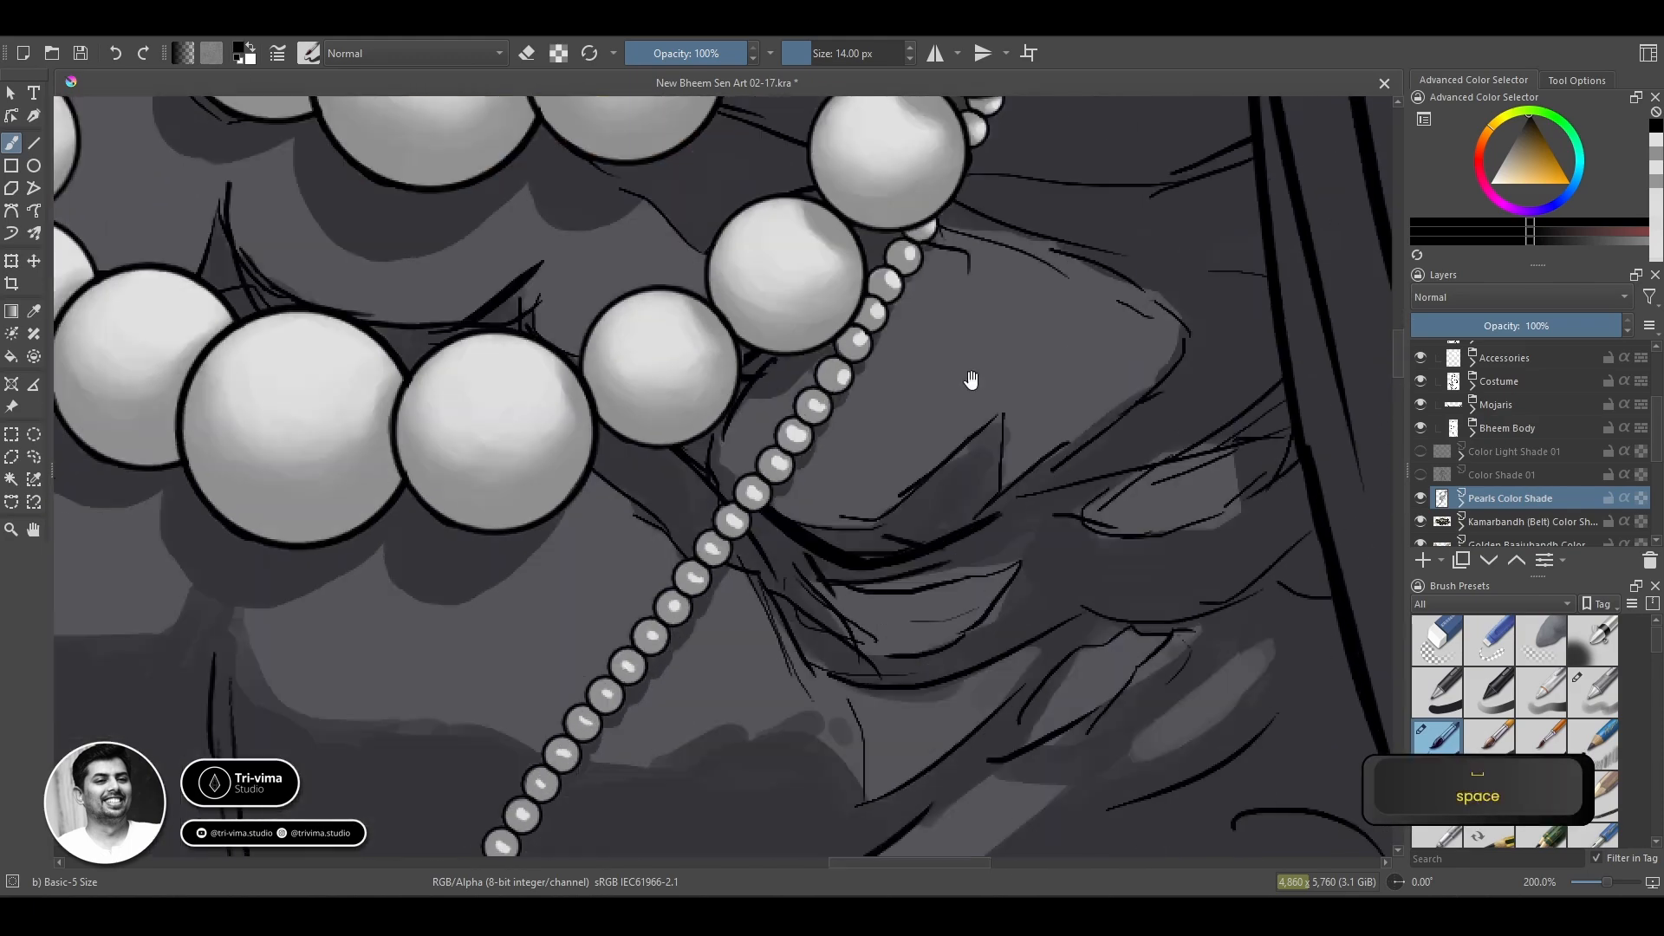
ctrl+click(819, 426)
scroll(720, 373, down, 7)
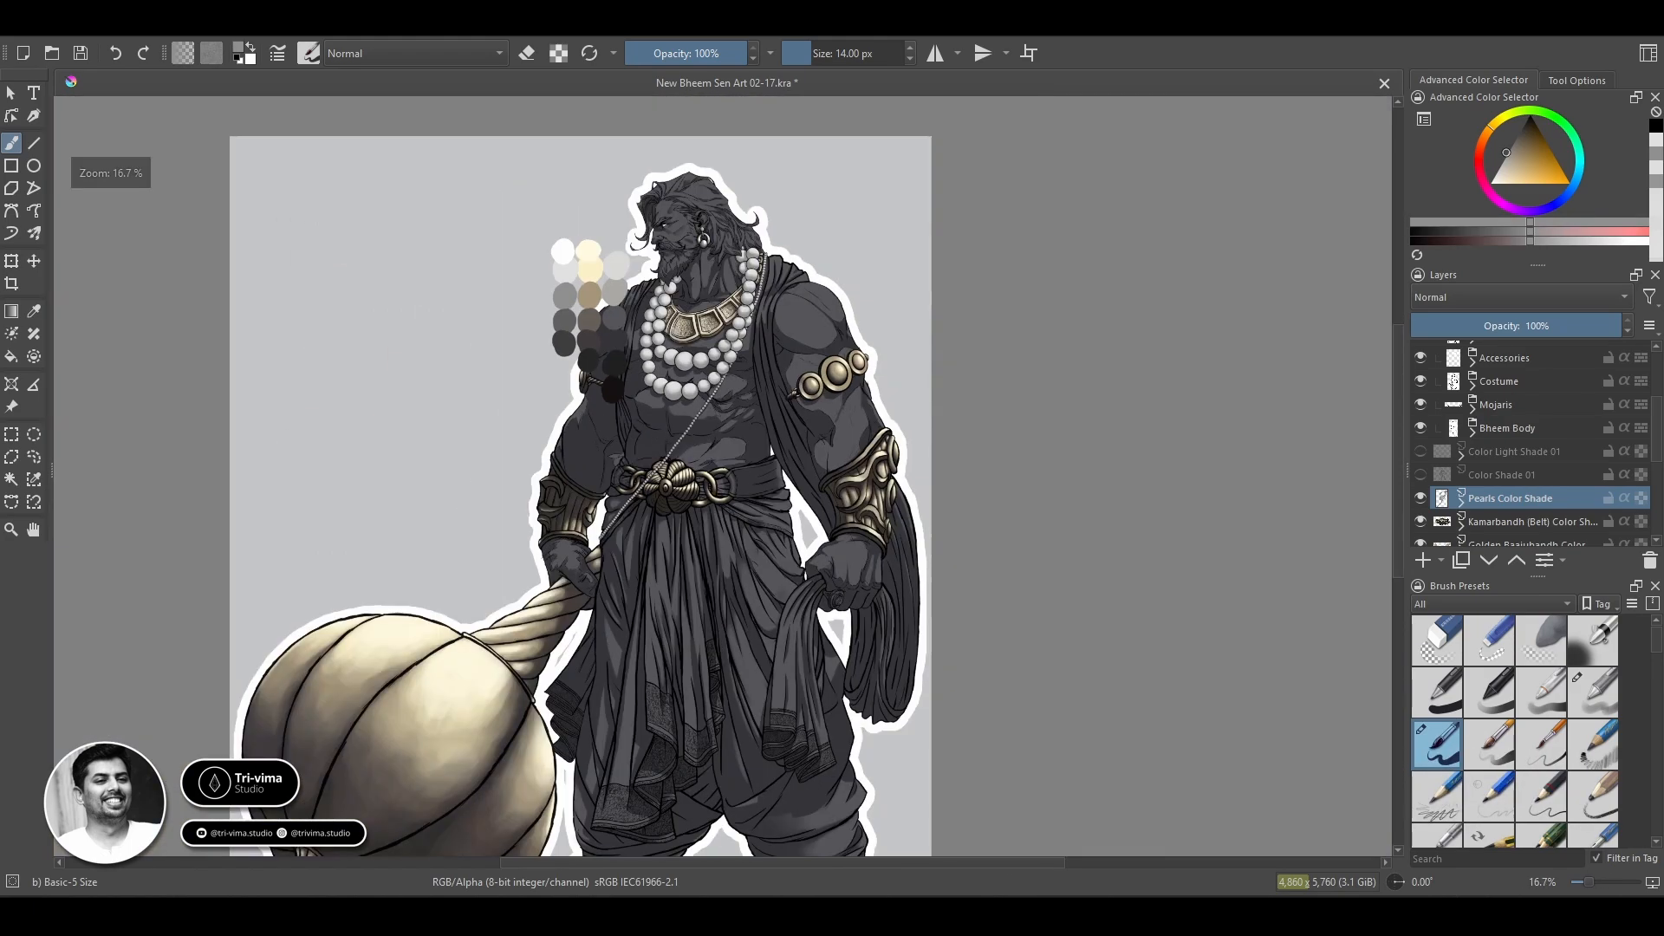
click(12, 92)
click(34, 261)
scroll(1512, 429, up, 3)
click(1498, 353)
drag(601, 347, 533, 347)
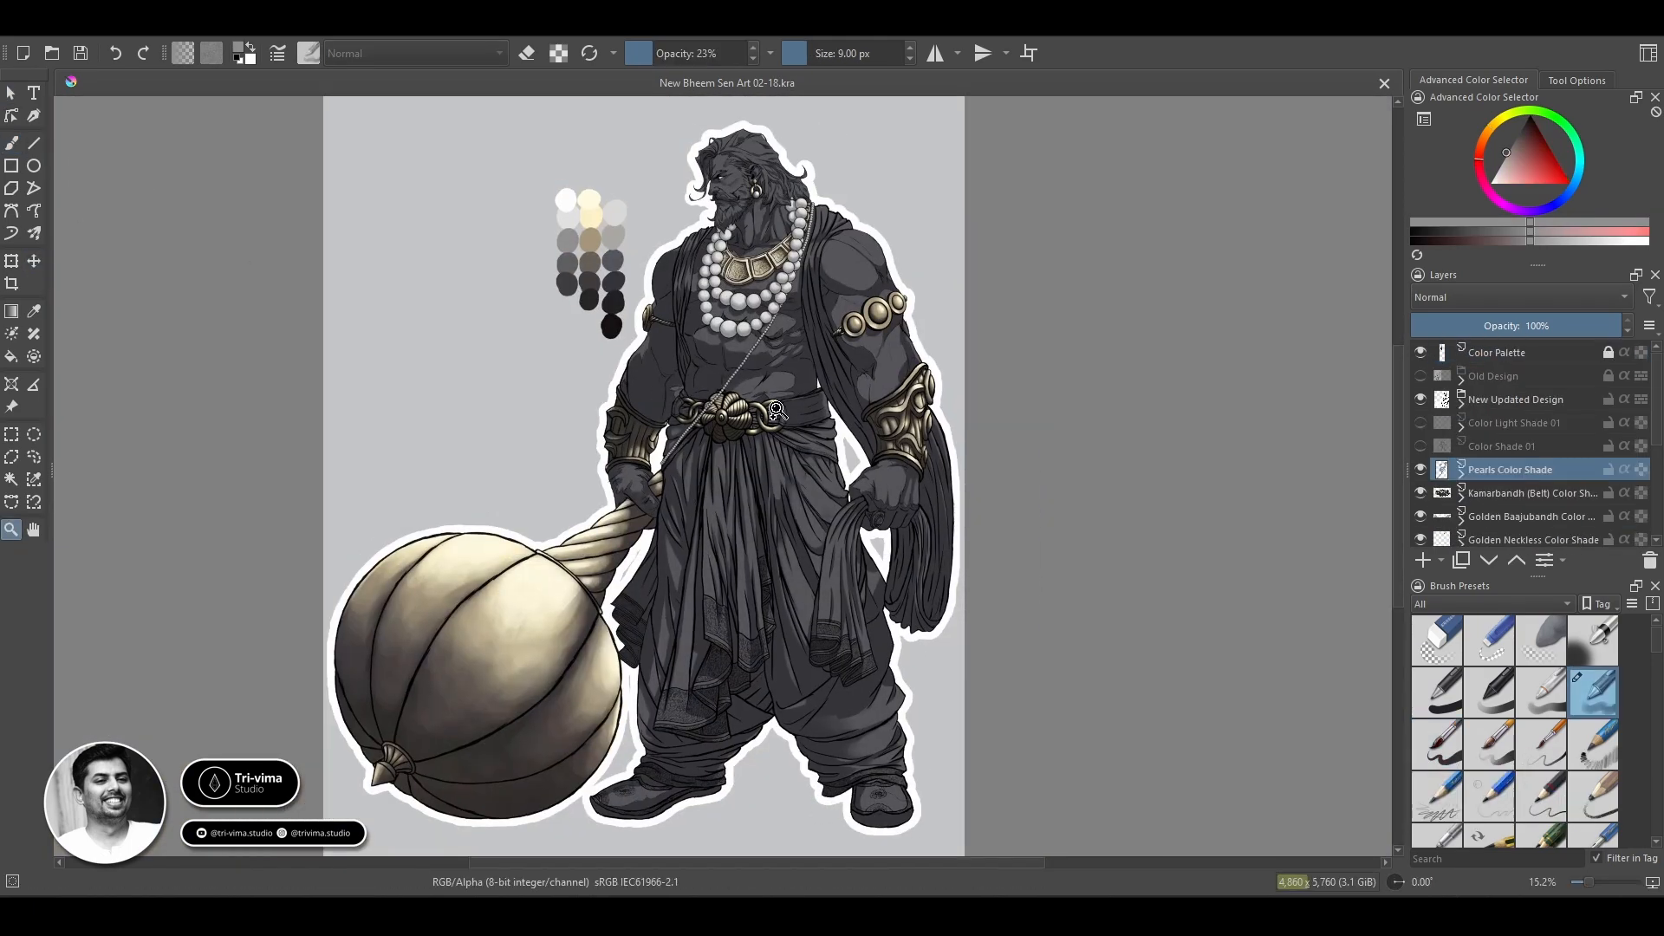
Blend the highlights of the first three unshaded thin-chain beads below the large pearls with the brush reduced to 4 px.
click(699, 472)
click(702, 411)
click(704, 409)
click(704, 408)
click(703, 408)
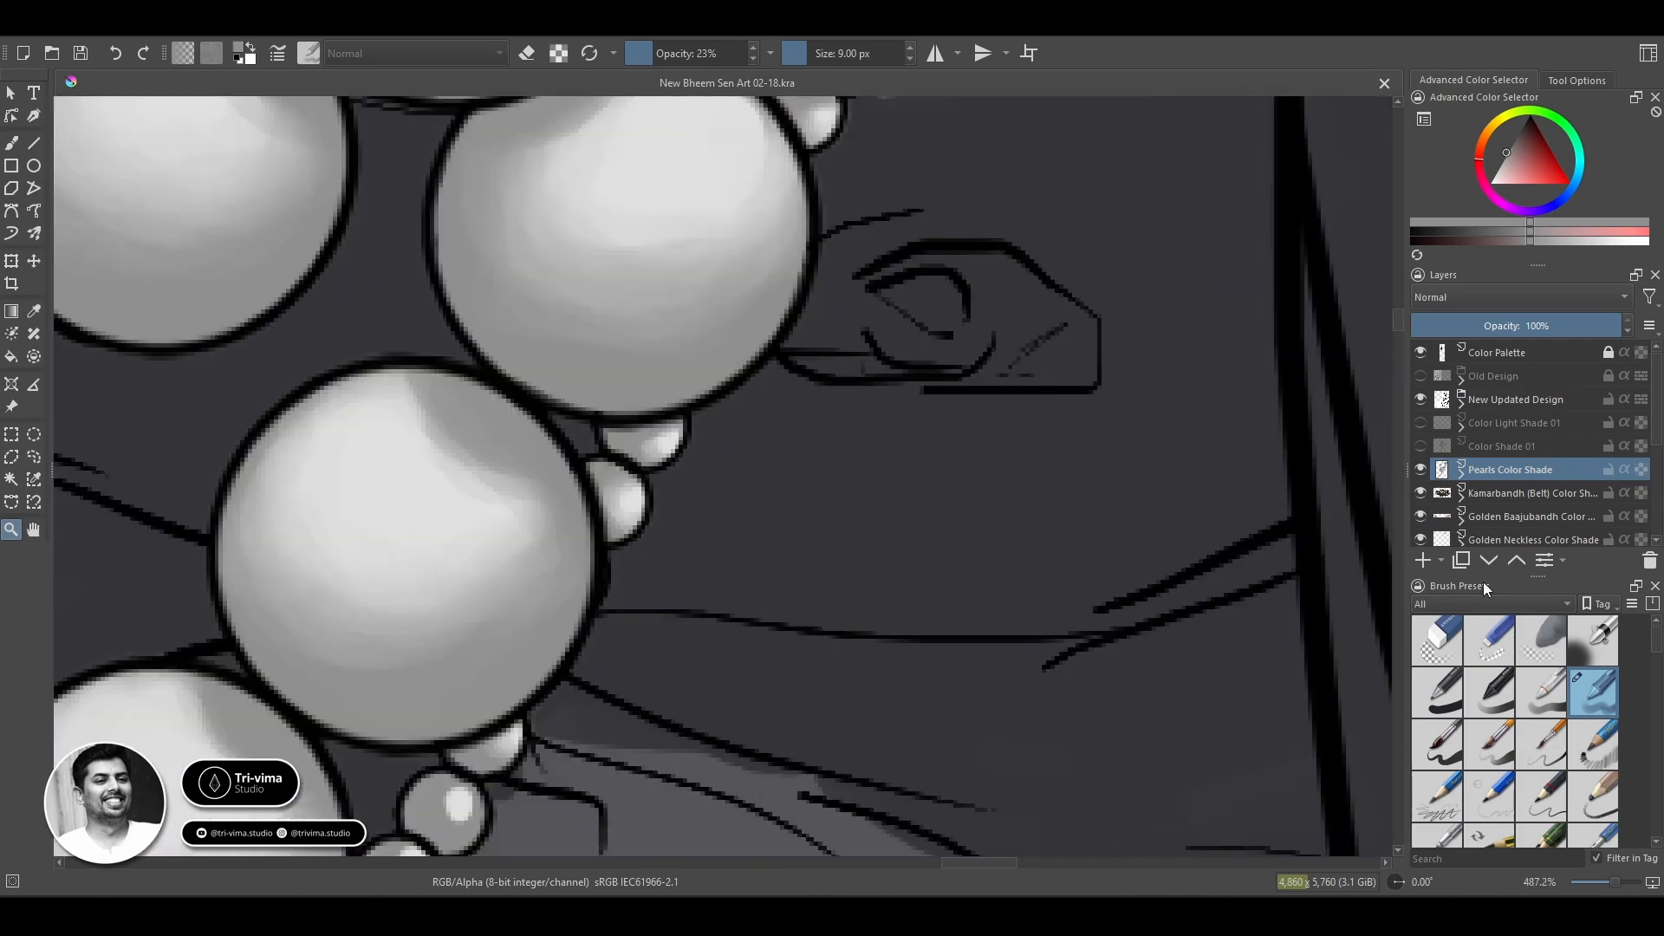
key(b)
key(bracketleft)
key(bracketleft)
key(bracketleft)
key(bracketleft)
key(bracketleft)
ctrl+click(665, 433)
drag(660, 444, 664, 453)
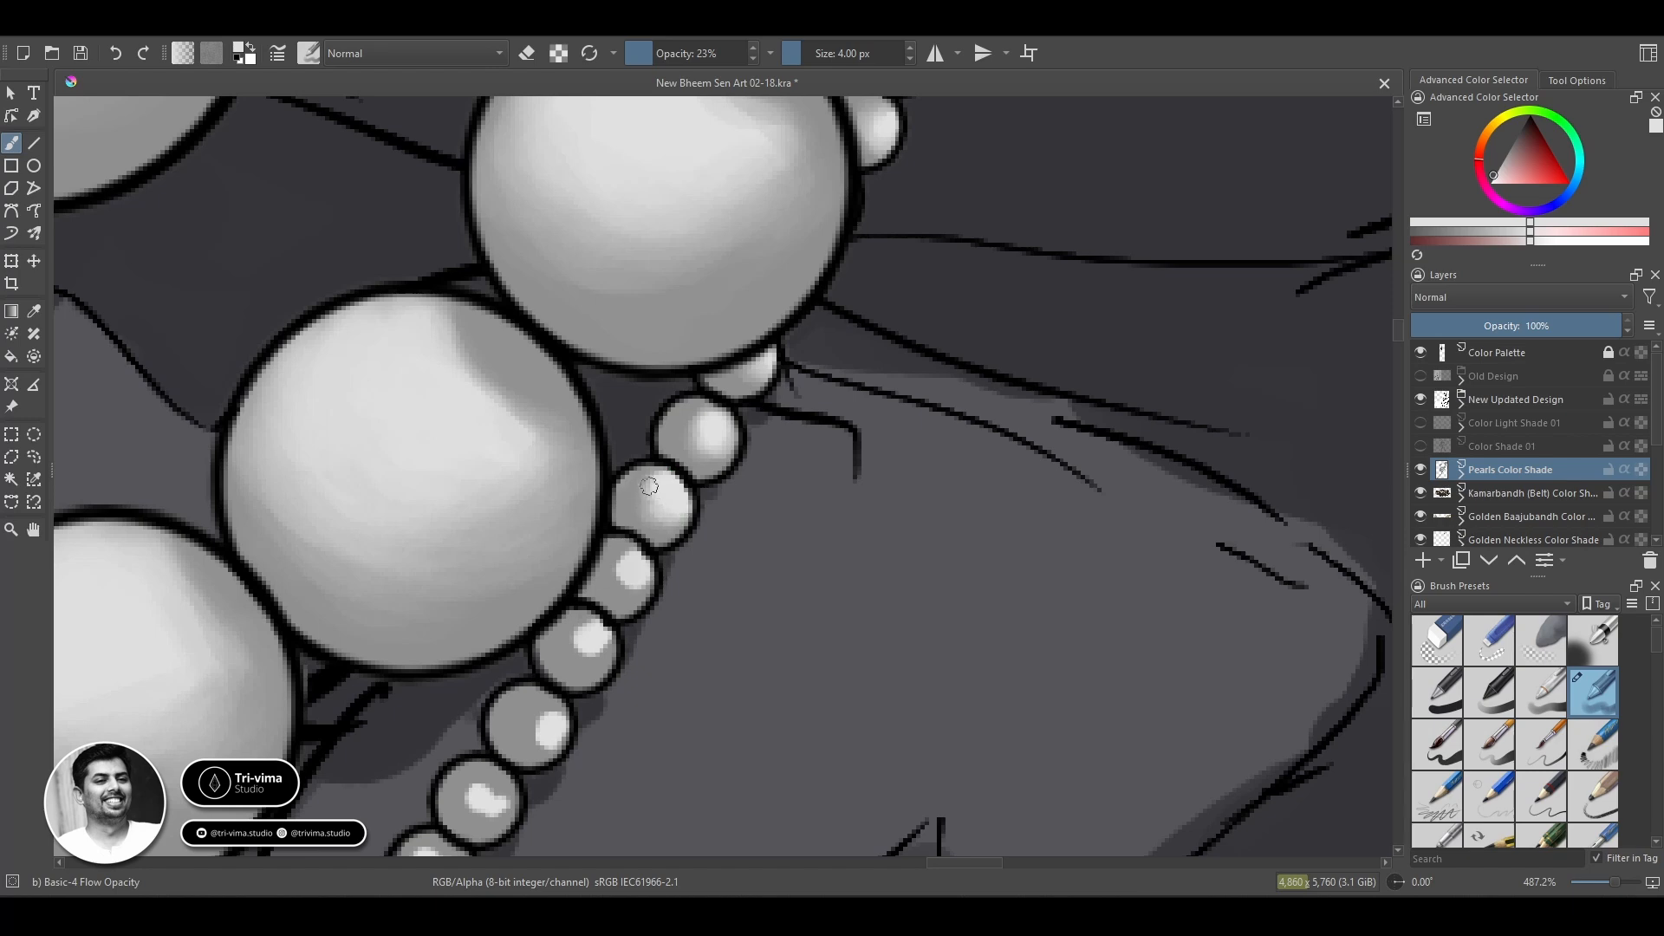
ctrl+click(645, 512)
ctrl+click(636, 570)
drag(645, 562, 622, 574)
Blend the highlights and grey edges of the fourth and fifth beads down the thin chain.
mouse_move(637, 634)
mouse_down()
mouse_move(766, 436)
mouse_move(713, 424)
mouse_move(702, 460)
mouse_move(716, 419)
mouse_up()
ctrl+click(691, 441)
ctrl+click(726, 440)
mouse_move(682, 534)
mouse_down()
mouse_move(668, 546)
mouse_move(657, 520)
mouse_move(674, 549)
mouse_up()
ctrl+click(660, 530)
ctrl+click(674, 511)
ctrl+click(659, 541)
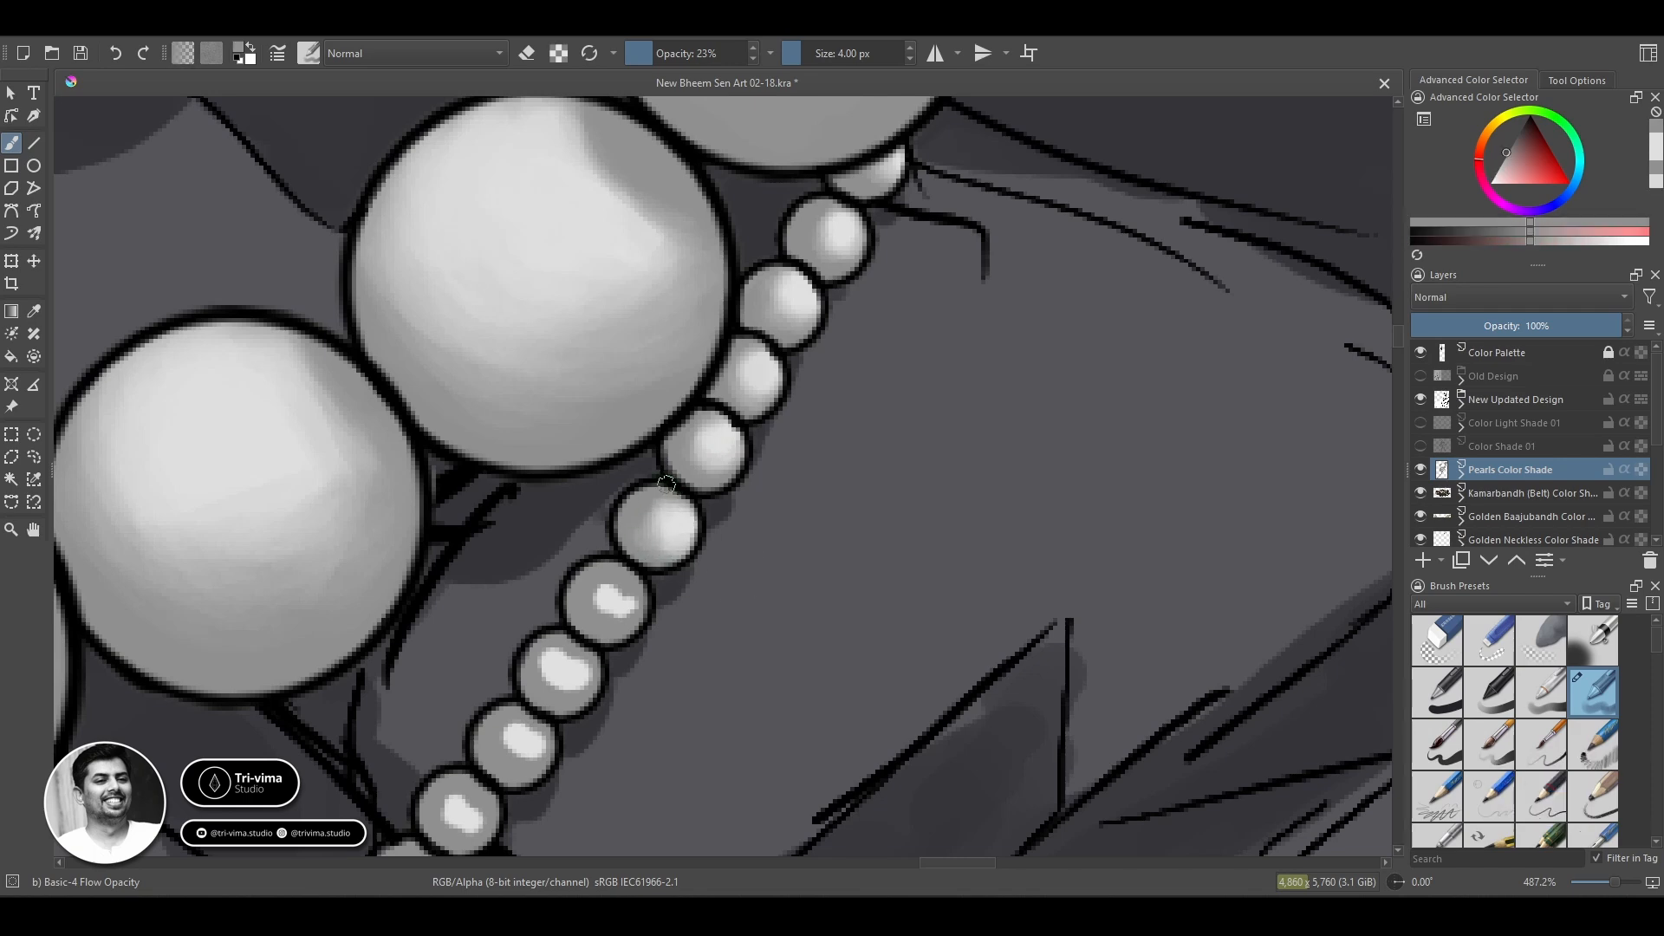
ctrl+click(678, 529)
mouse_move(710, 527)
mouse_down()
mouse_move(652, 533)
mouse_move(702, 533)
mouse_move(672, 546)
mouse_up()
ctrl+click(633, 514)
Spread and soften the highlight of the sixth bead down the thin chain.
ctrl+click(610, 599)
mouse_move(601, 602)
mouse_down()
mouse_move(612, 615)
mouse_move(587, 580)
mouse_move(608, 579)
mouse_up()
ctrl+click(593, 597)
ctrl+click(619, 599)
ctrl+click(584, 587)
ctrl+click(616, 603)
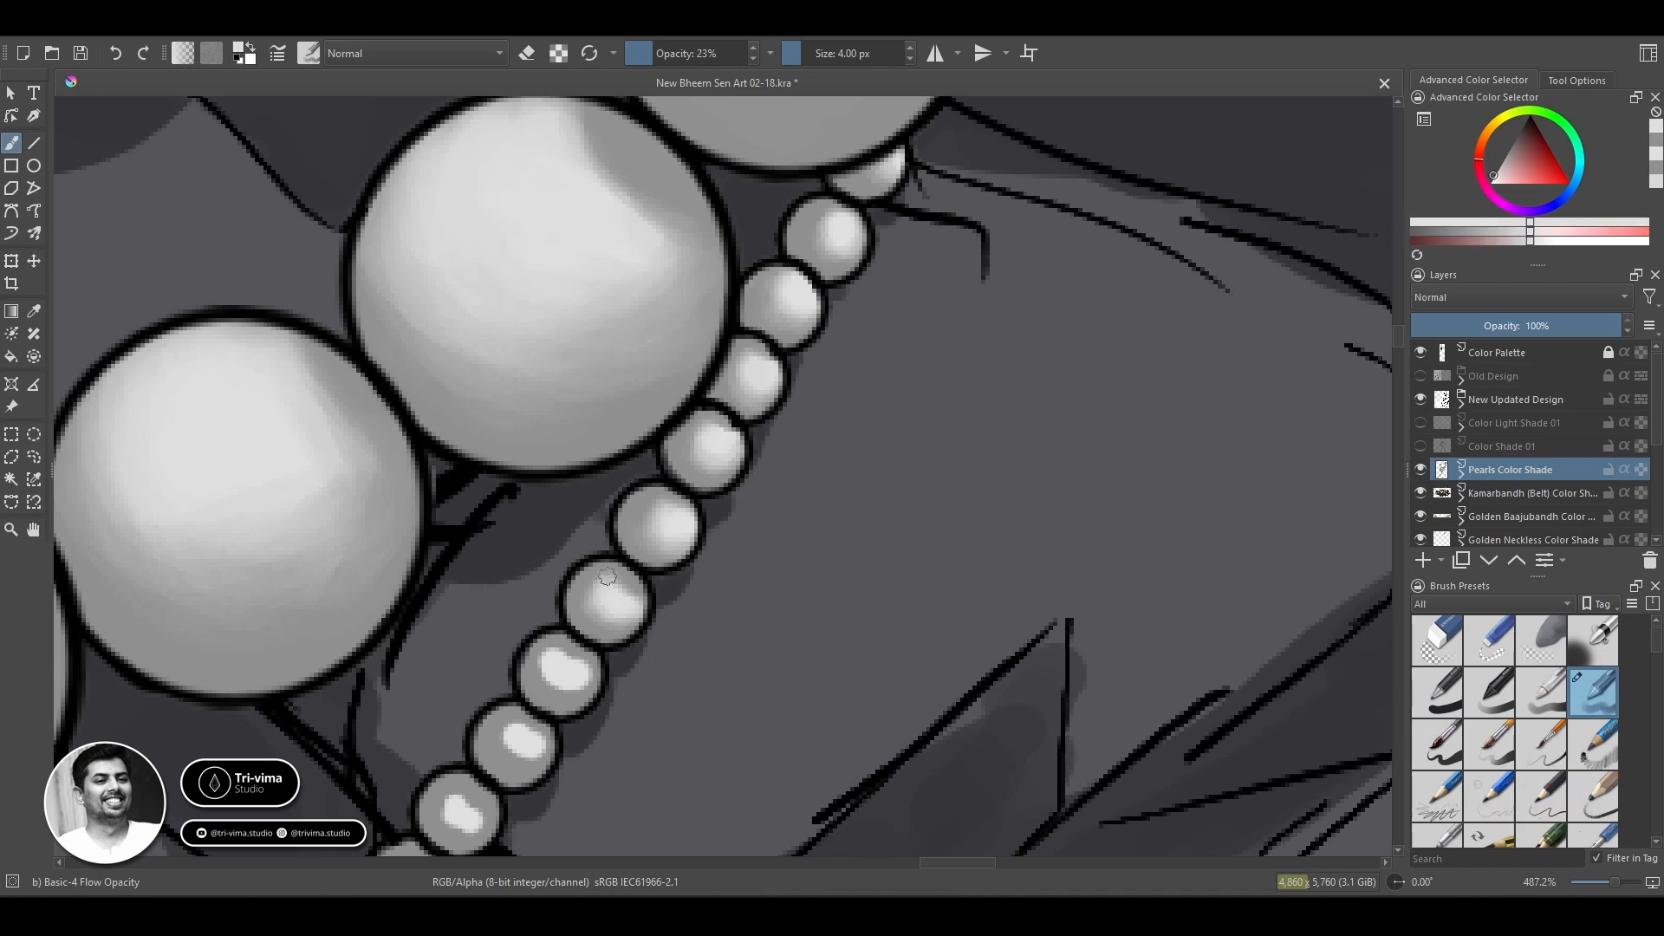
Blend the wide highlight of the seventh bead into its grey base.
ctrl+click(535, 660)
mouse_move(541, 666)
mouse_down()
mouse_move(572, 687)
mouse_move(543, 679)
mouse_move(557, 670)
mouse_up()
ctrl+click(573, 671)
mouse_move(556, 669)
mouse_down()
mouse_move(589, 675)
mouse_move(553, 684)
mouse_move(579, 701)
mouse_move(565, 662)
mouse_up()
ctrl+click(550, 683)
ctrl+click(568, 672)
Blend the highlight of the eighth bead and smooth its grey edge.
ctrl+click(537, 749)
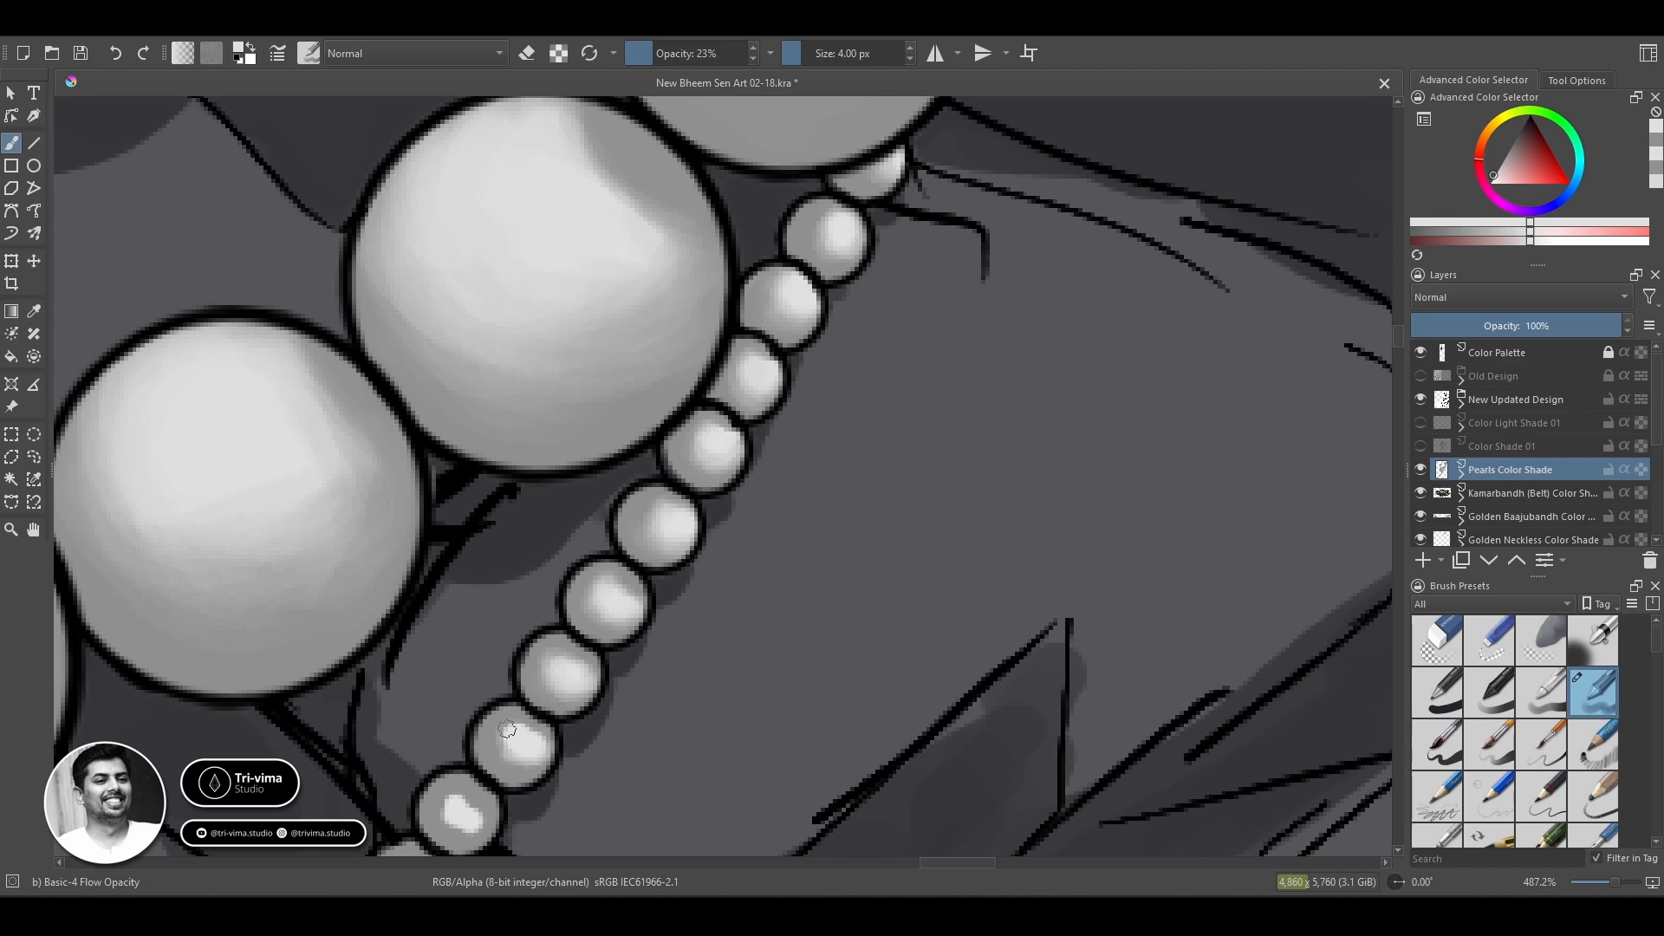
ctrl+click(503, 758)
mouse_move(509, 730)
mouse_down()
mouse_move(537, 754)
mouse_move(524, 774)
mouse_move(511, 752)
mouse_up()
ctrl+click(532, 748)
ctrl+click(544, 756)
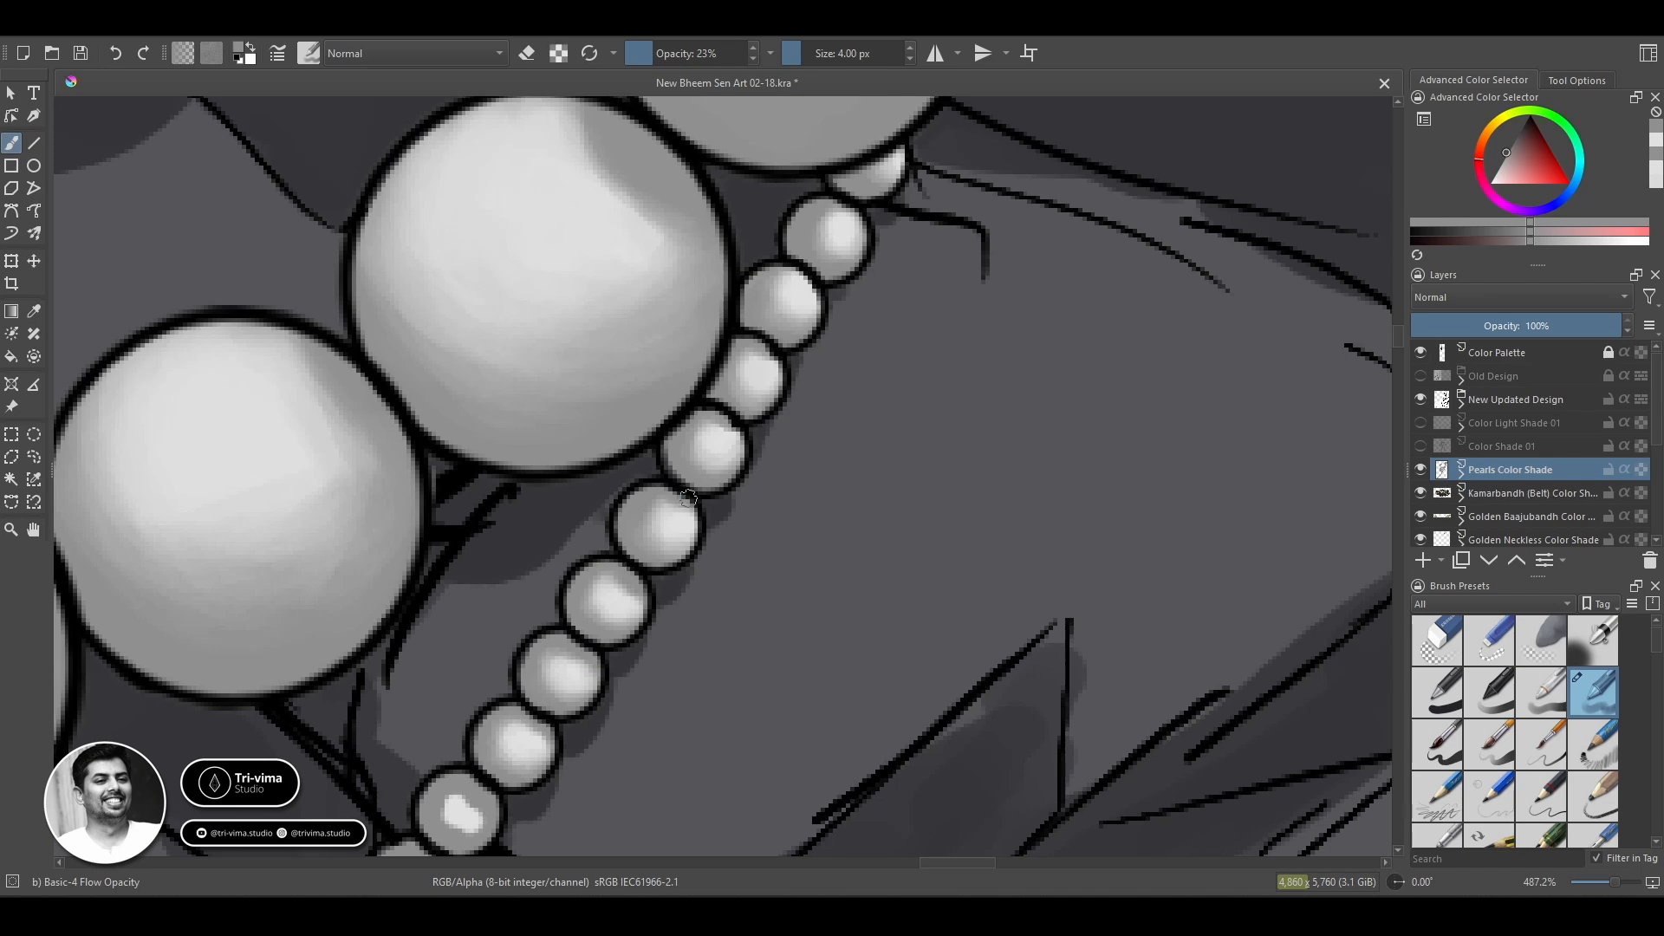
Touch up the edges of the recently shaded thin-chain beads with grey.
drag(791, 439, 909, 243)
ctrl+click(734, 413)
drag(747, 422, 707, 404)
ctrl+click(692, 516)
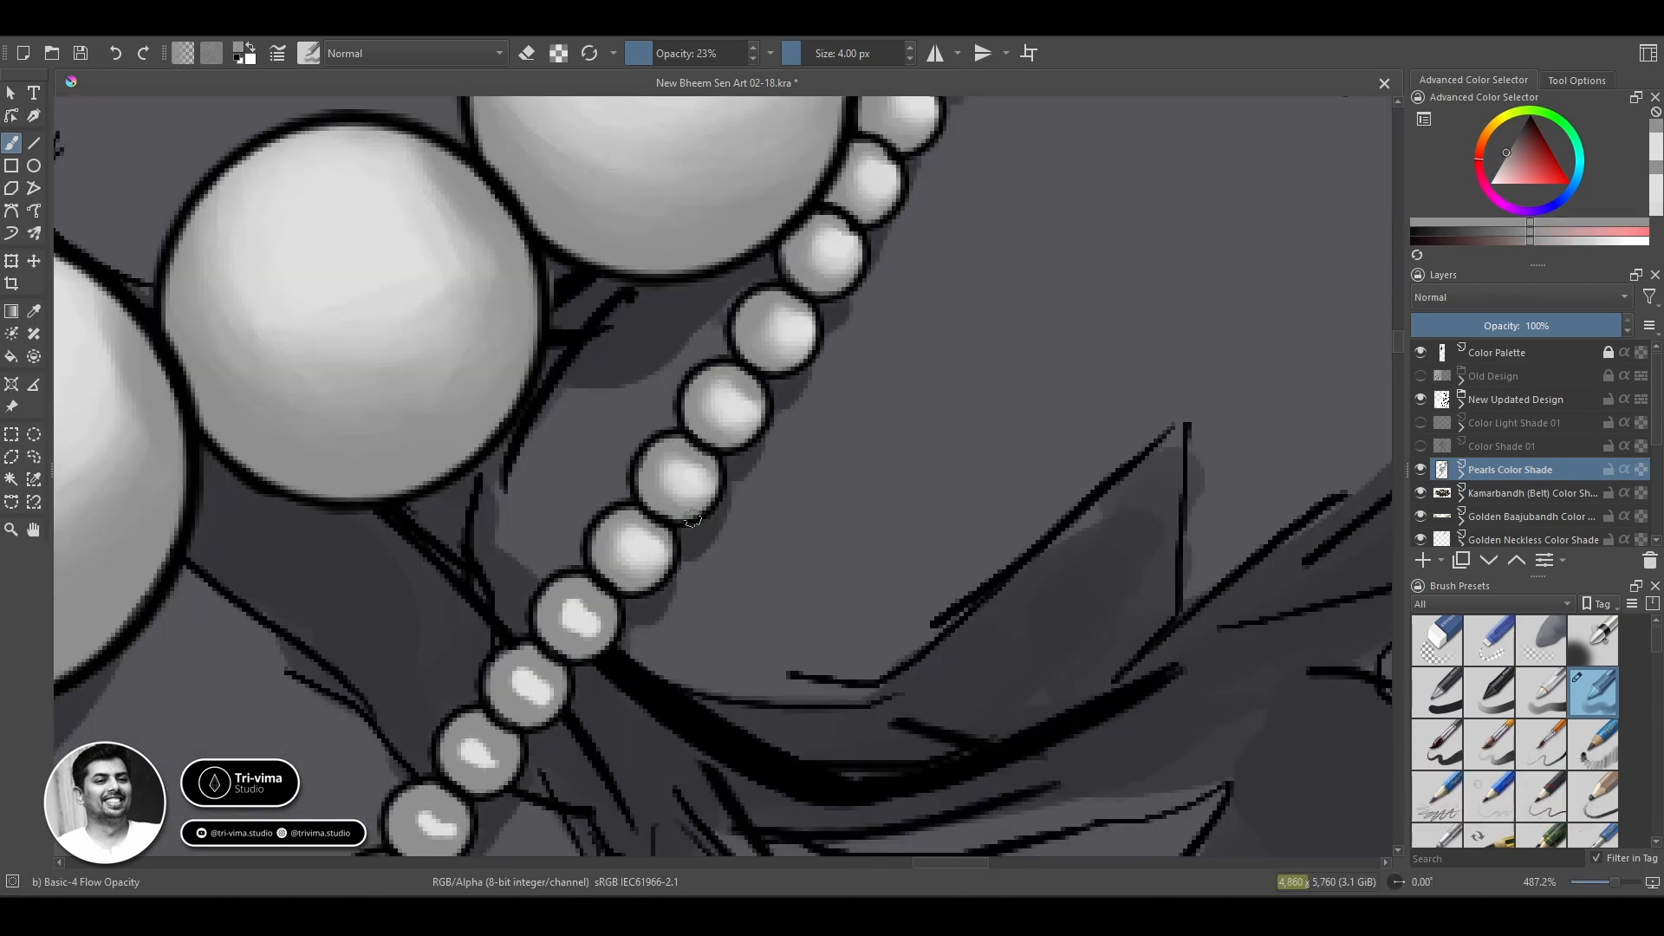
Spread and blend the highlight of the ninth bead, where the chain meets the thick chest line.
ctrl+click(568, 603)
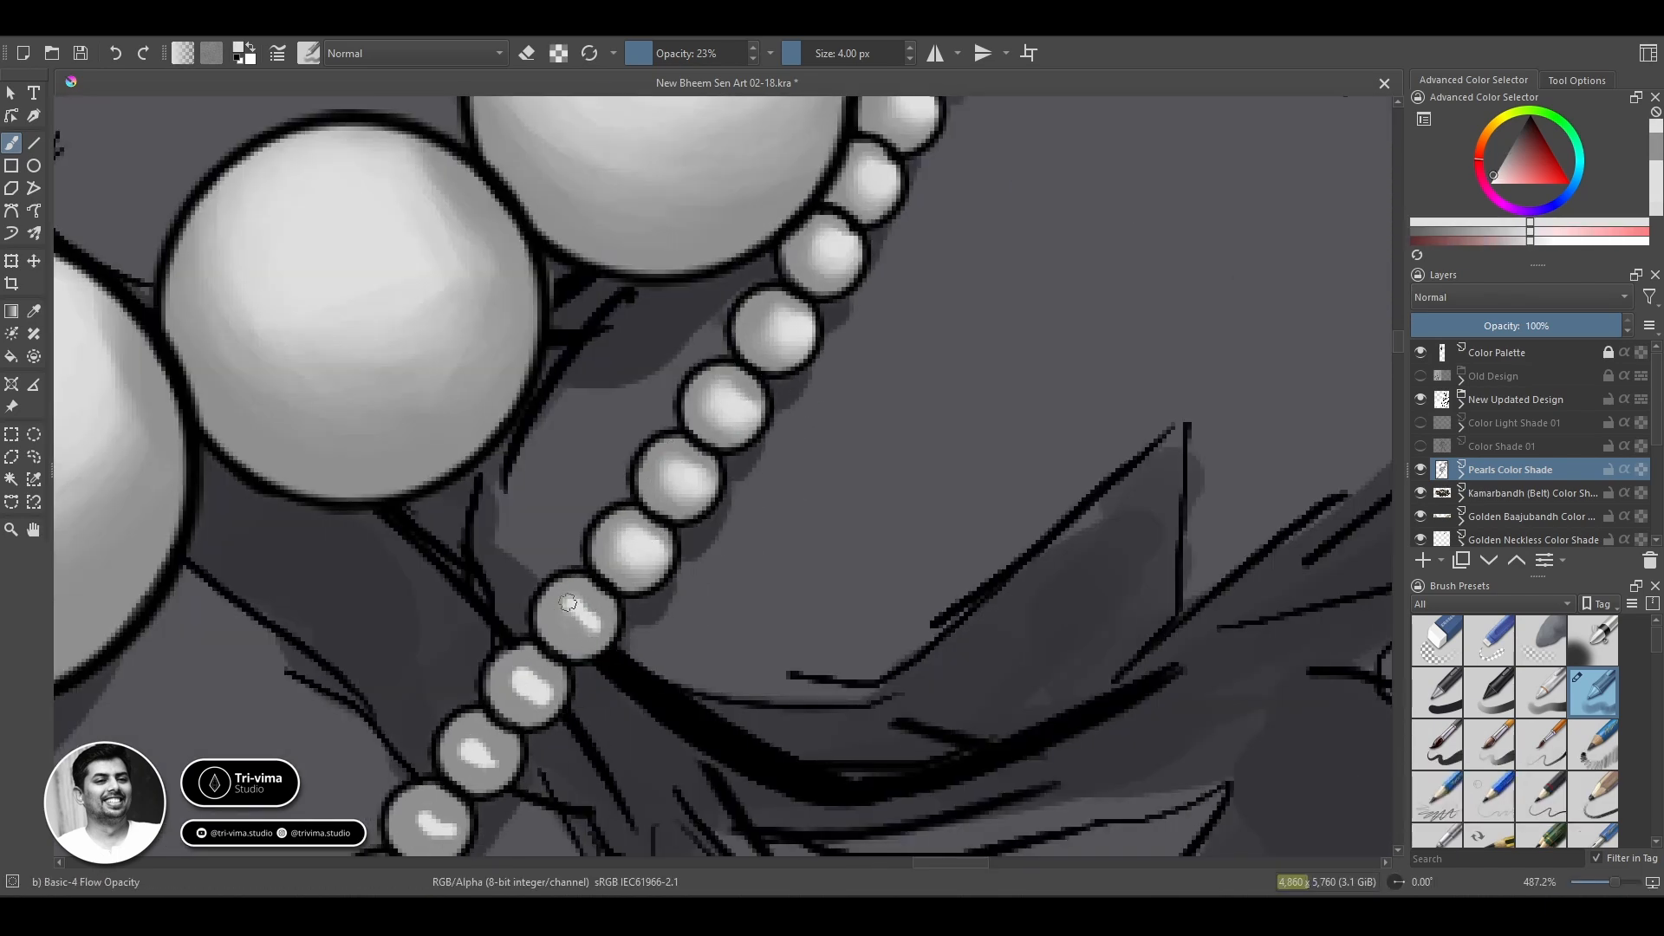
mouse_move(602, 629)
mouse_down()
mouse_move(565, 615)
mouse_move(575, 594)
mouse_move(575, 638)
mouse_up()
ctrl+click(586, 634)
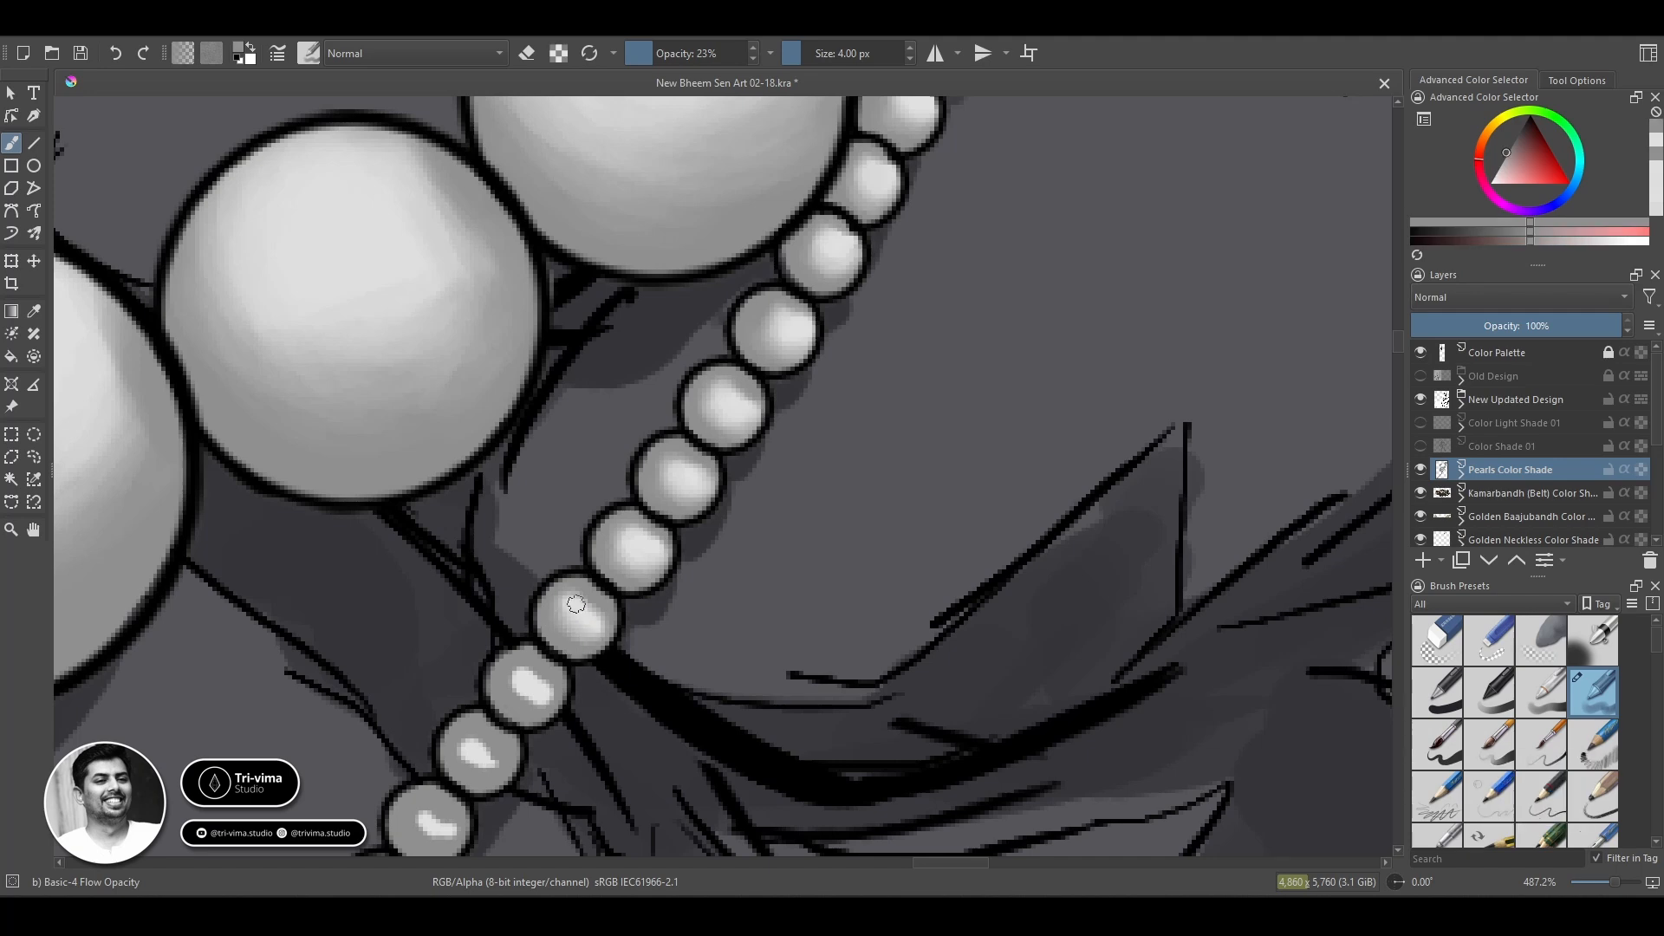
ctrl+click(572, 609)
Raise the brush opacity to 30% and blend the highlight of the tenth bead down the chain.
mouse_move(545, 697)
mouse_down()
mouse_move(736, 346)
mouse_move(711, 339)
mouse_move(727, 323)
mouse_move(718, 358)
mouse_move(697, 329)
mouse_move(761, 331)
mouse_up()
key(o)
ctrl+click(719, 367)
ctrl+click(721, 328)
ctrl+click(704, 330)
ctrl+click(723, 335)
ctrl+click(741, 352)
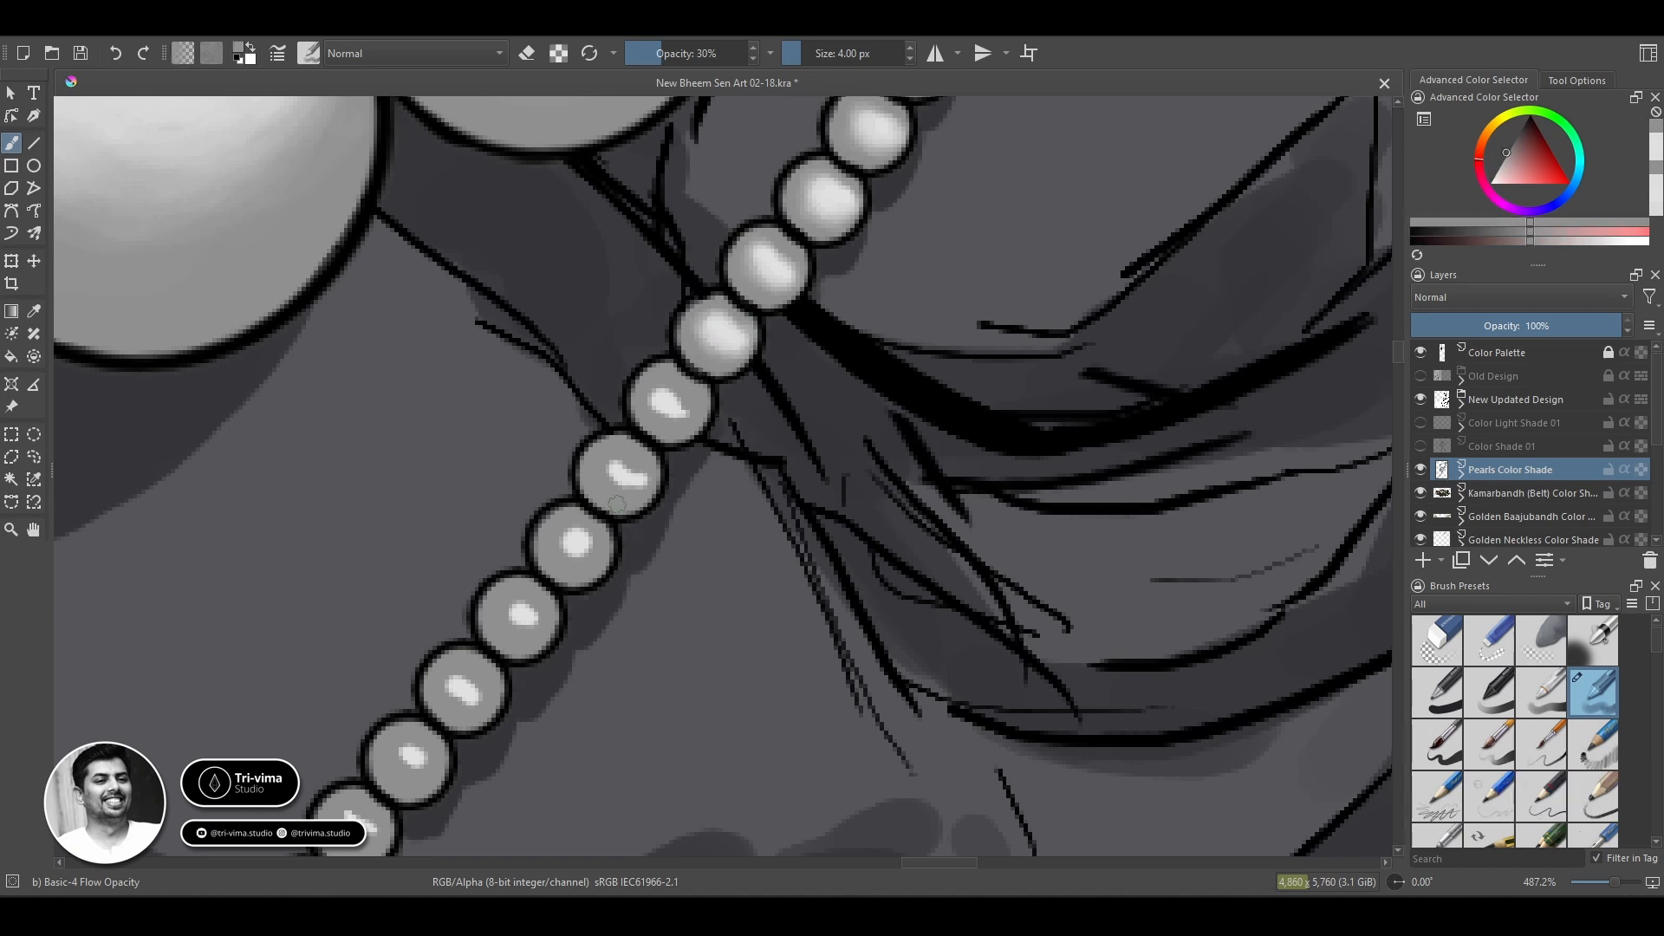
Soften the highlight of the eleventh bead into its grey base with the 30% brush.
drag(712, 539, 753, 506)
ctrl+click(713, 372)
mouse_move(711, 360)
mouse_down()
mouse_move(716, 403)
mouse_move(683, 359)
mouse_move(734, 374)
mouse_up()
ctrl+click(716, 401)
ctrl+click(728, 367)
ctrl+click(711, 367)
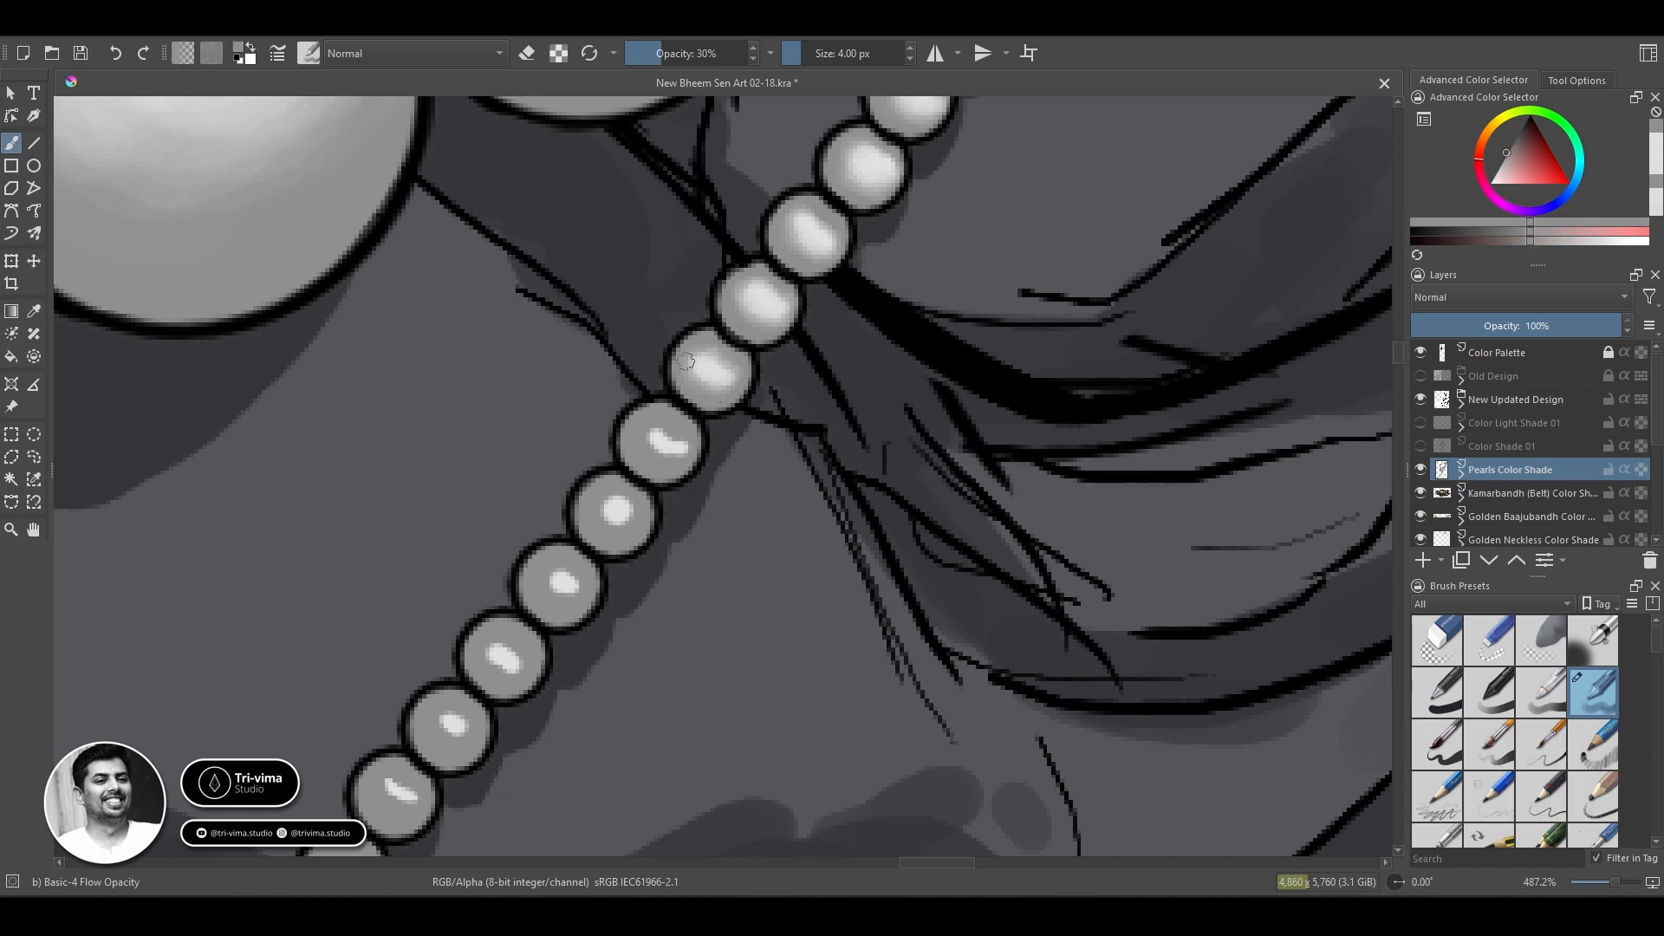
Blend the highlights and grey edges of the next three beads, the twelfth to fourteenth down the chain.
ctrl+click(671, 438)
mouse_move(656, 435)
mouse_down()
mouse_move(678, 446)
mouse_move(652, 434)
mouse_move(667, 429)
mouse_up()
ctrl+click(669, 442)
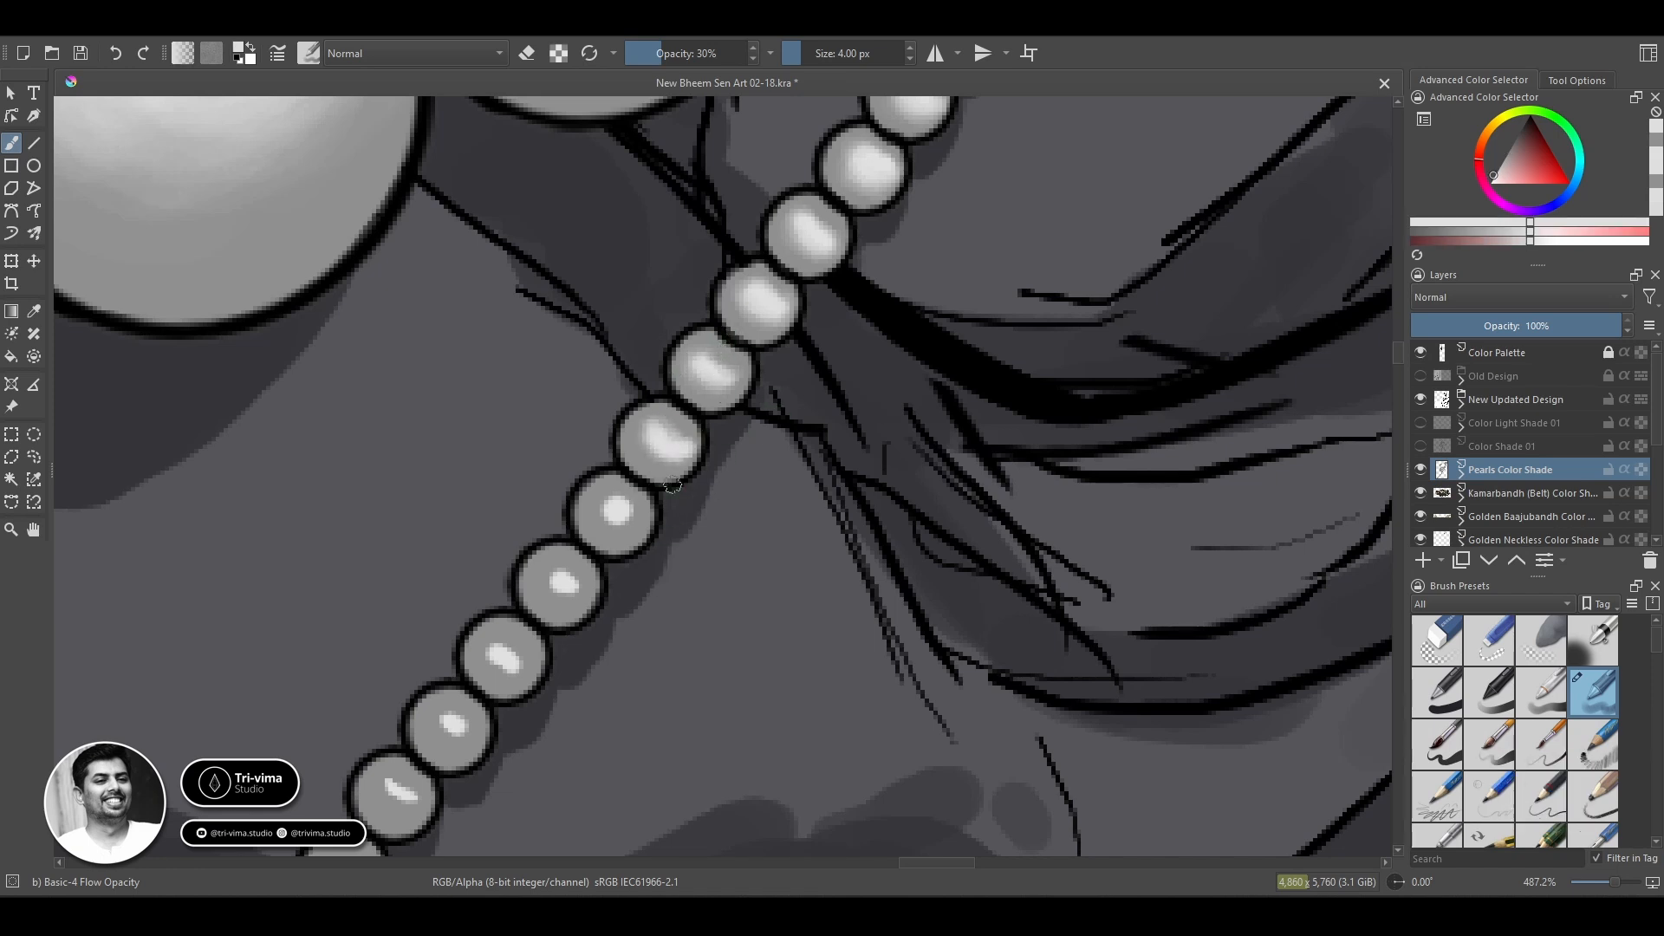
ctrl+click(604, 524)
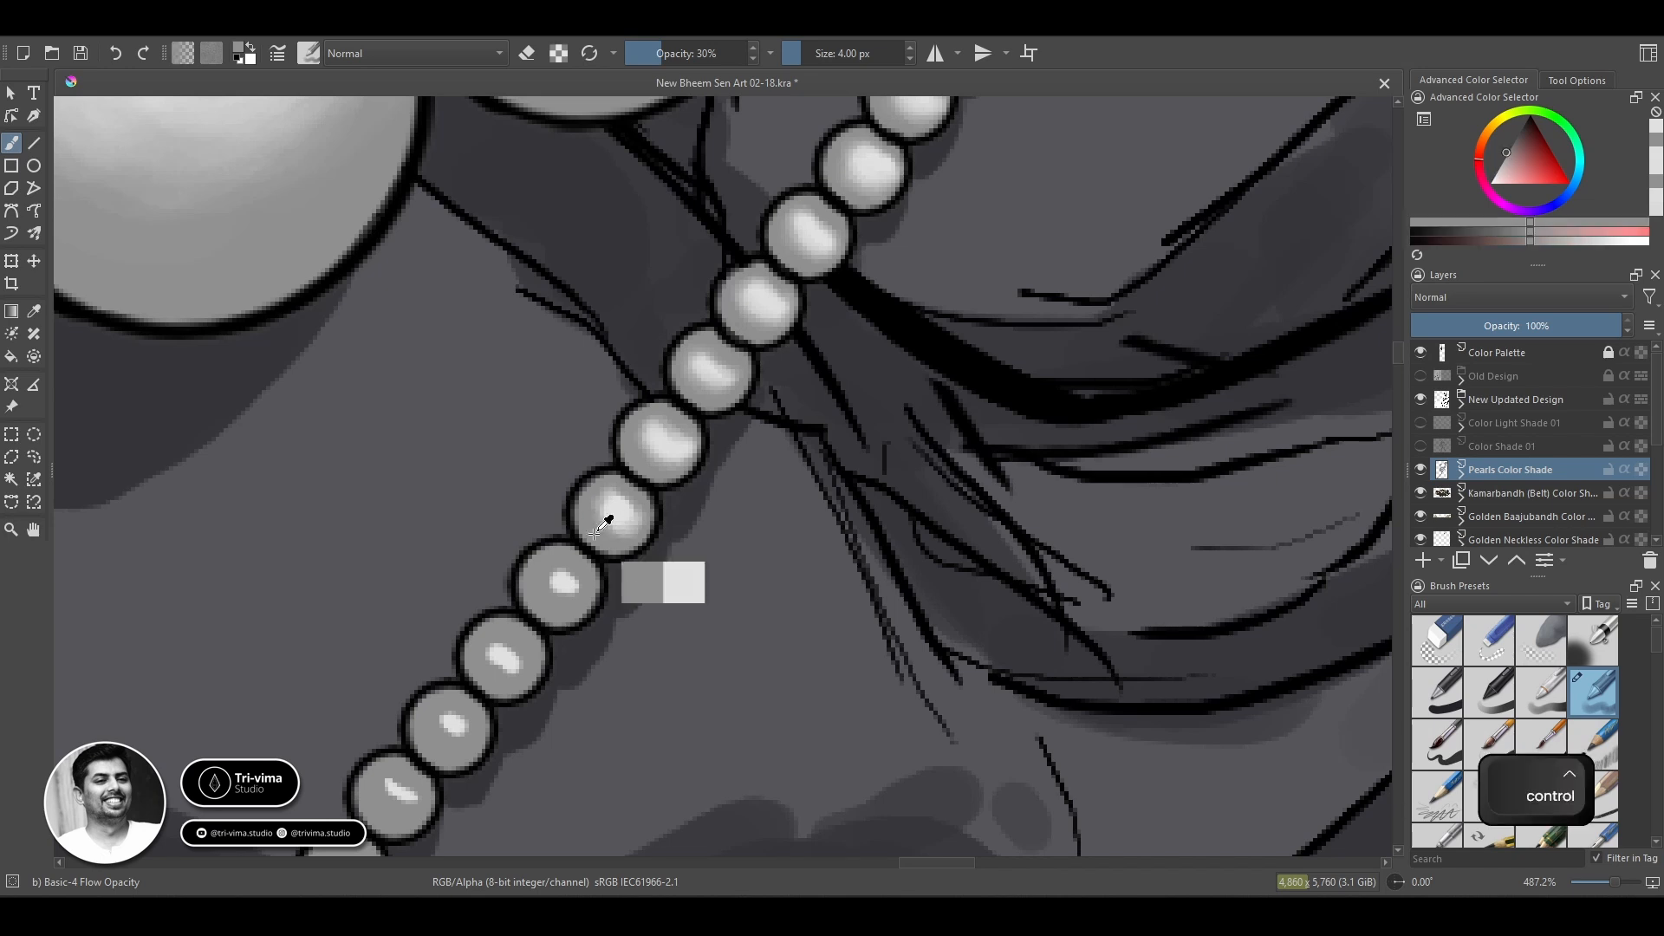
mouse_move(566, 572)
mouse_down()
mouse_move(553, 576)
mouse_move(573, 592)
mouse_up()
ctrl+click(555, 574)
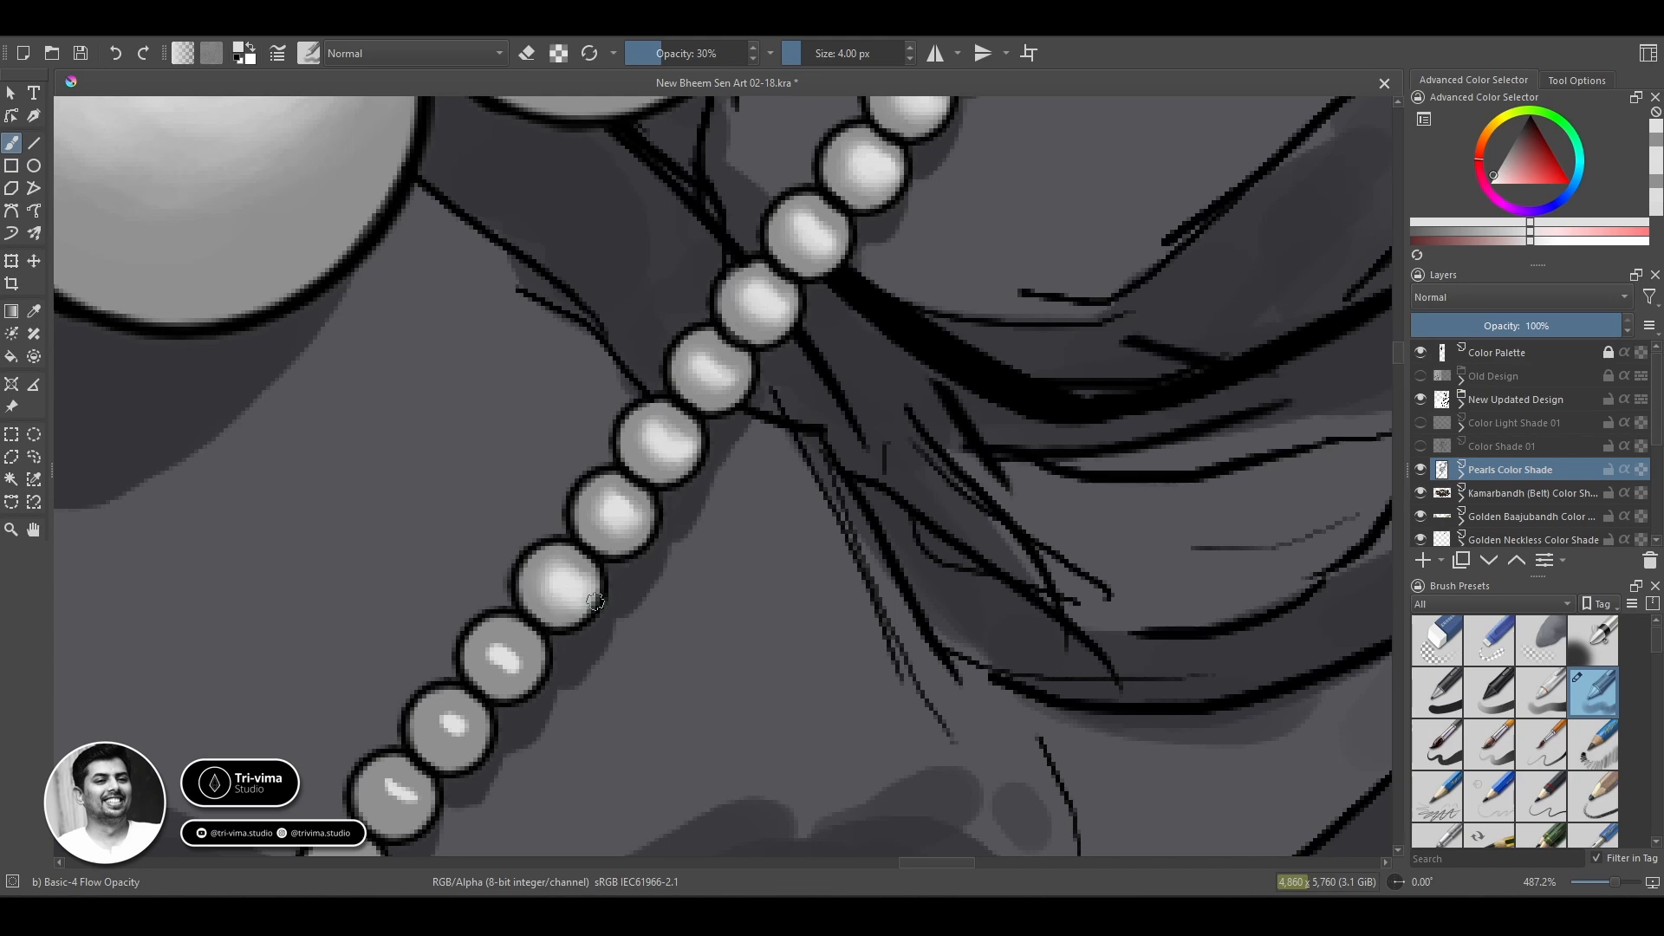
ctrl+click(587, 608)
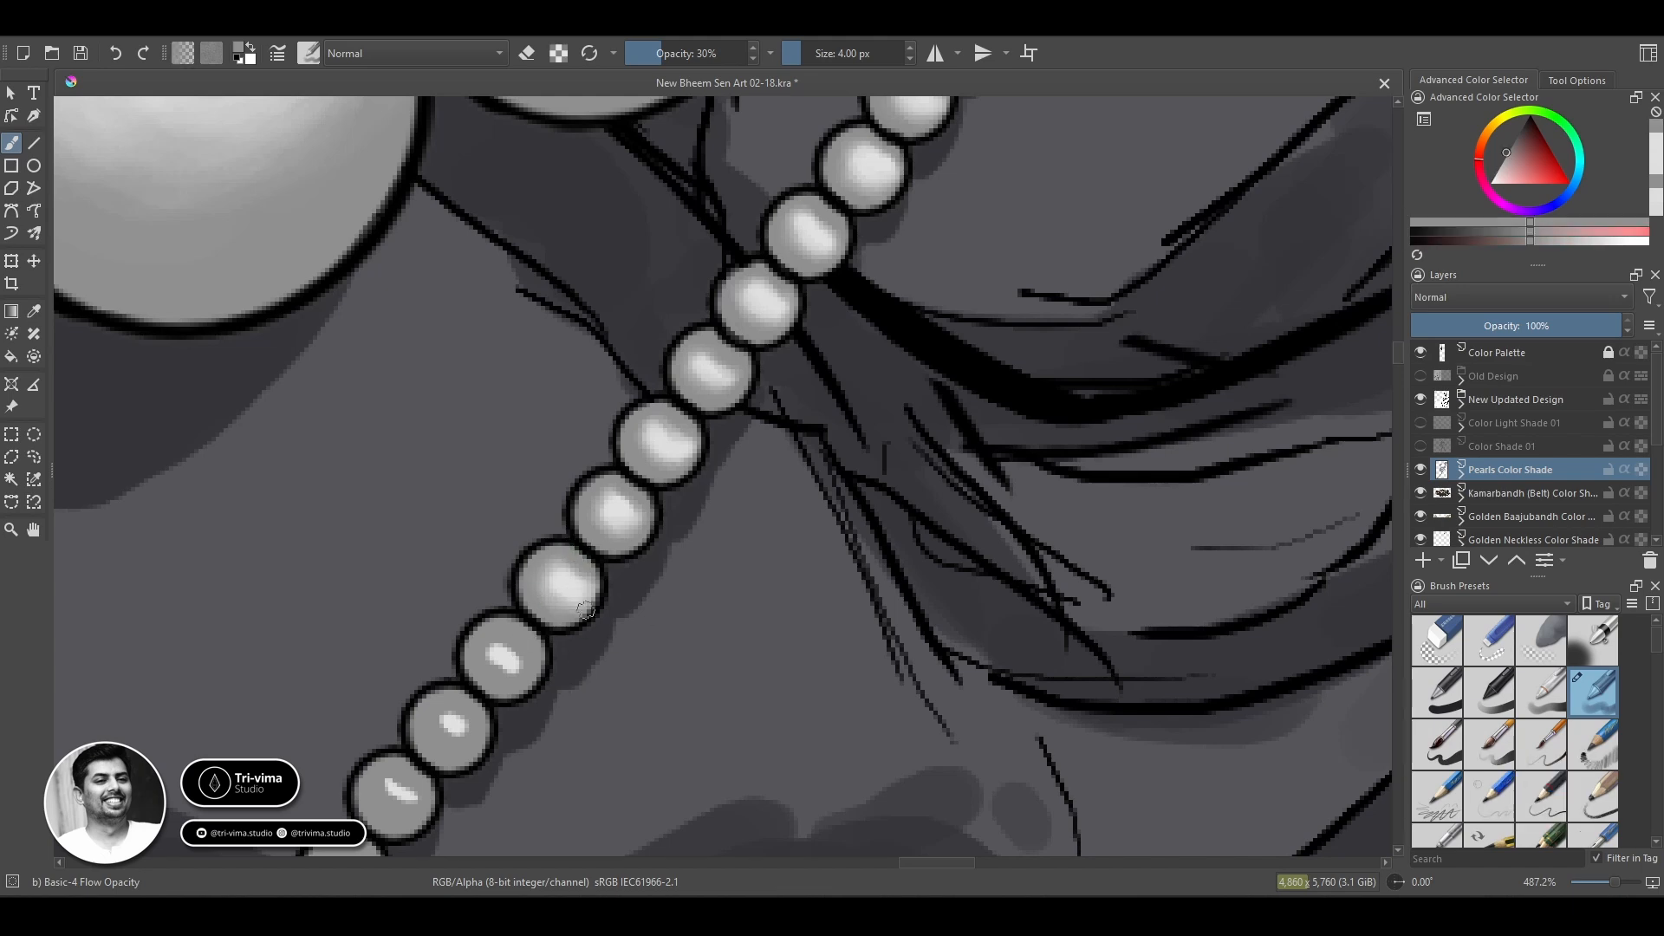
Spread the highlight of the fifteenth bead and restore grey along its upper edge.
ctrl+click(504, 659)
mouse_move(505, 658)
mouse_down()
mouse_move(695, 411)
mouse_move(730, 415)
mouse_move(692, 392)
mouse_move(726, 407)
mouse_up()
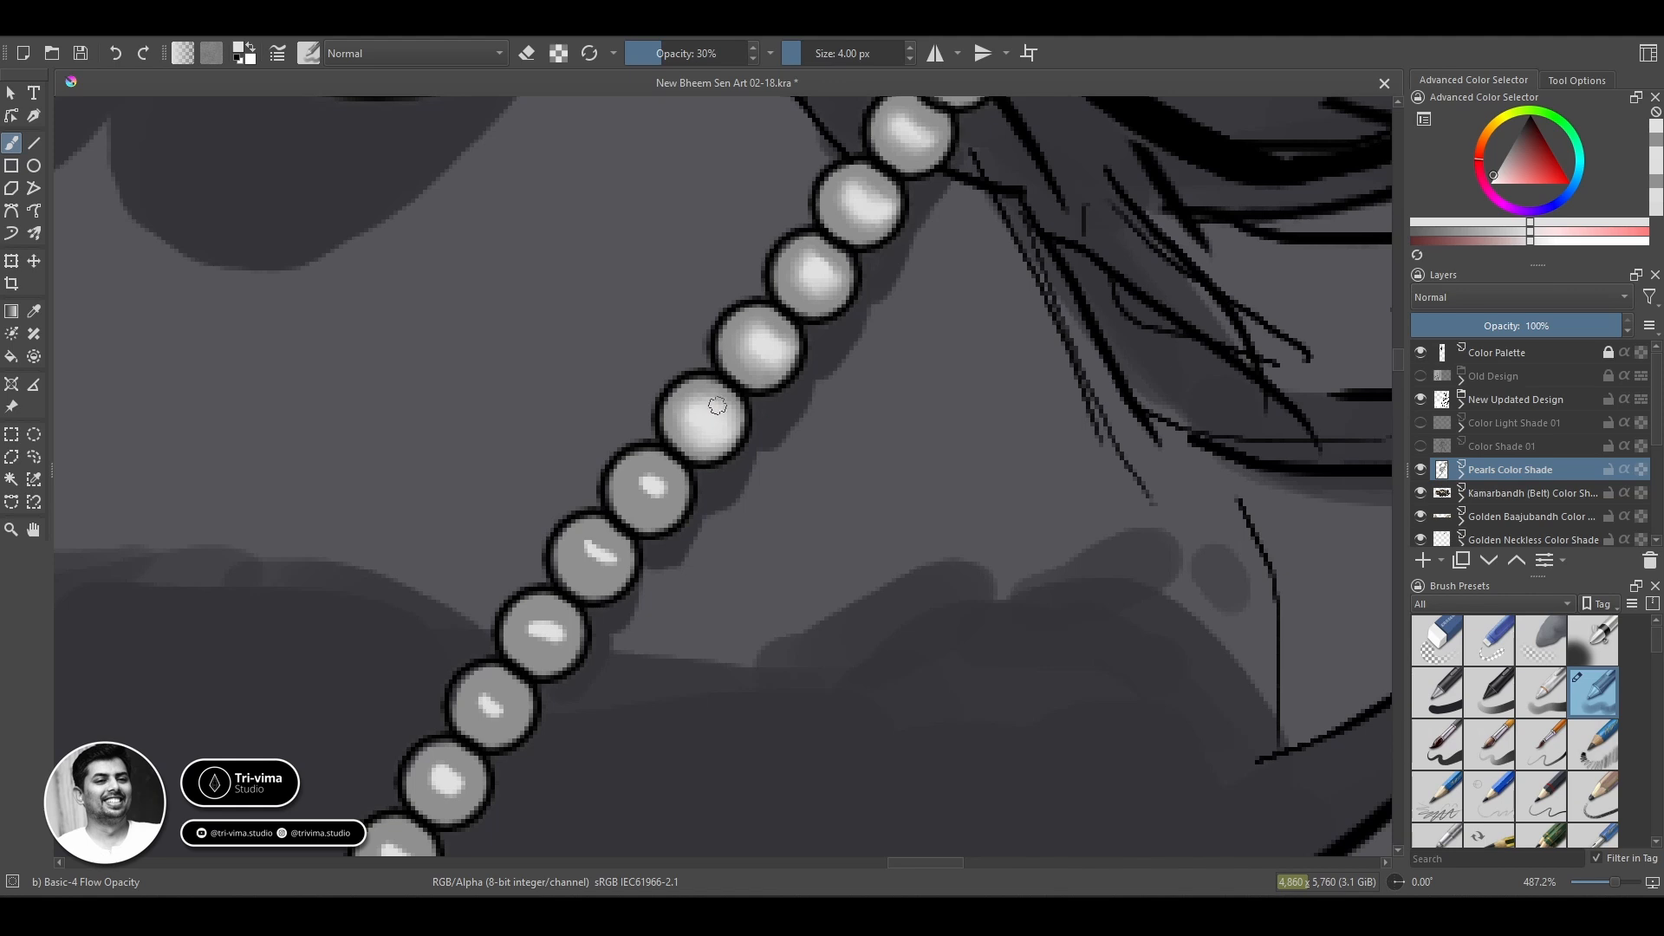
ctrl+click(703, 382)
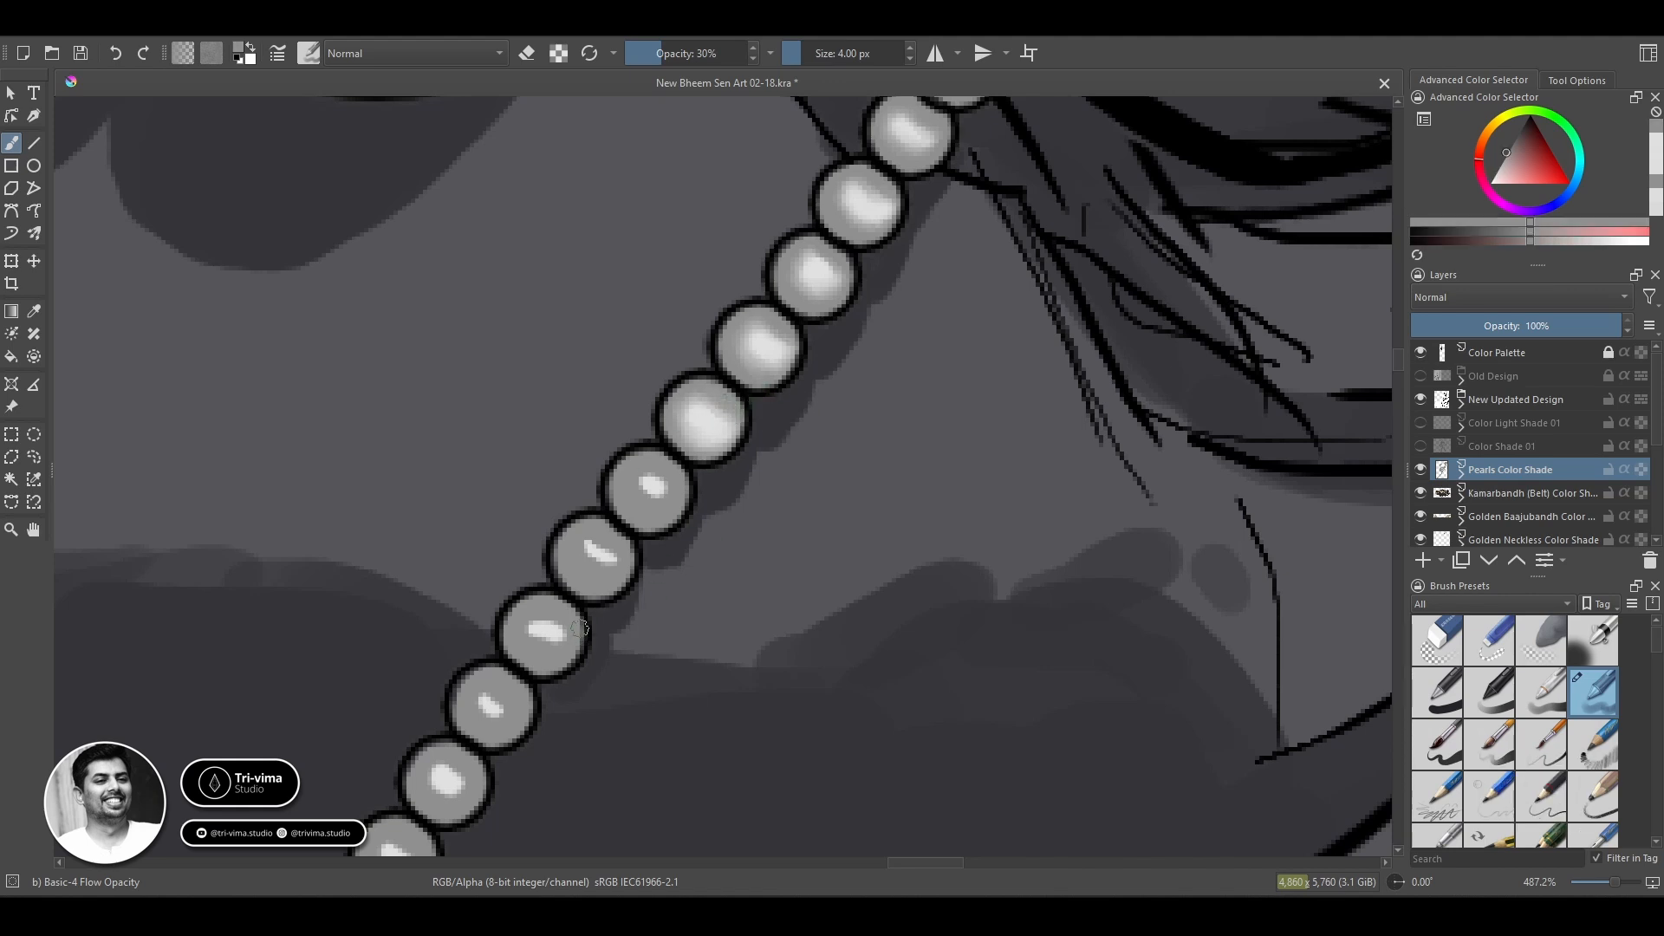
Blend the small highlights of the sixteenth and seventeenth beads into their grey bases.
ctrl+click(652, 494)
mouse_move(665, 488)
mouse_down()
mouse_move(656, 552)
mouse_move(670, 522)
mouse_move(633, 494)
mouse_move(667, 511)
mouse_move(632, 477)
mouse_move(666, 491)
mouse_up()
ctrl+click(663, 500)
ctrl+click(649, 491)
drag(604, 557, 593, 555)
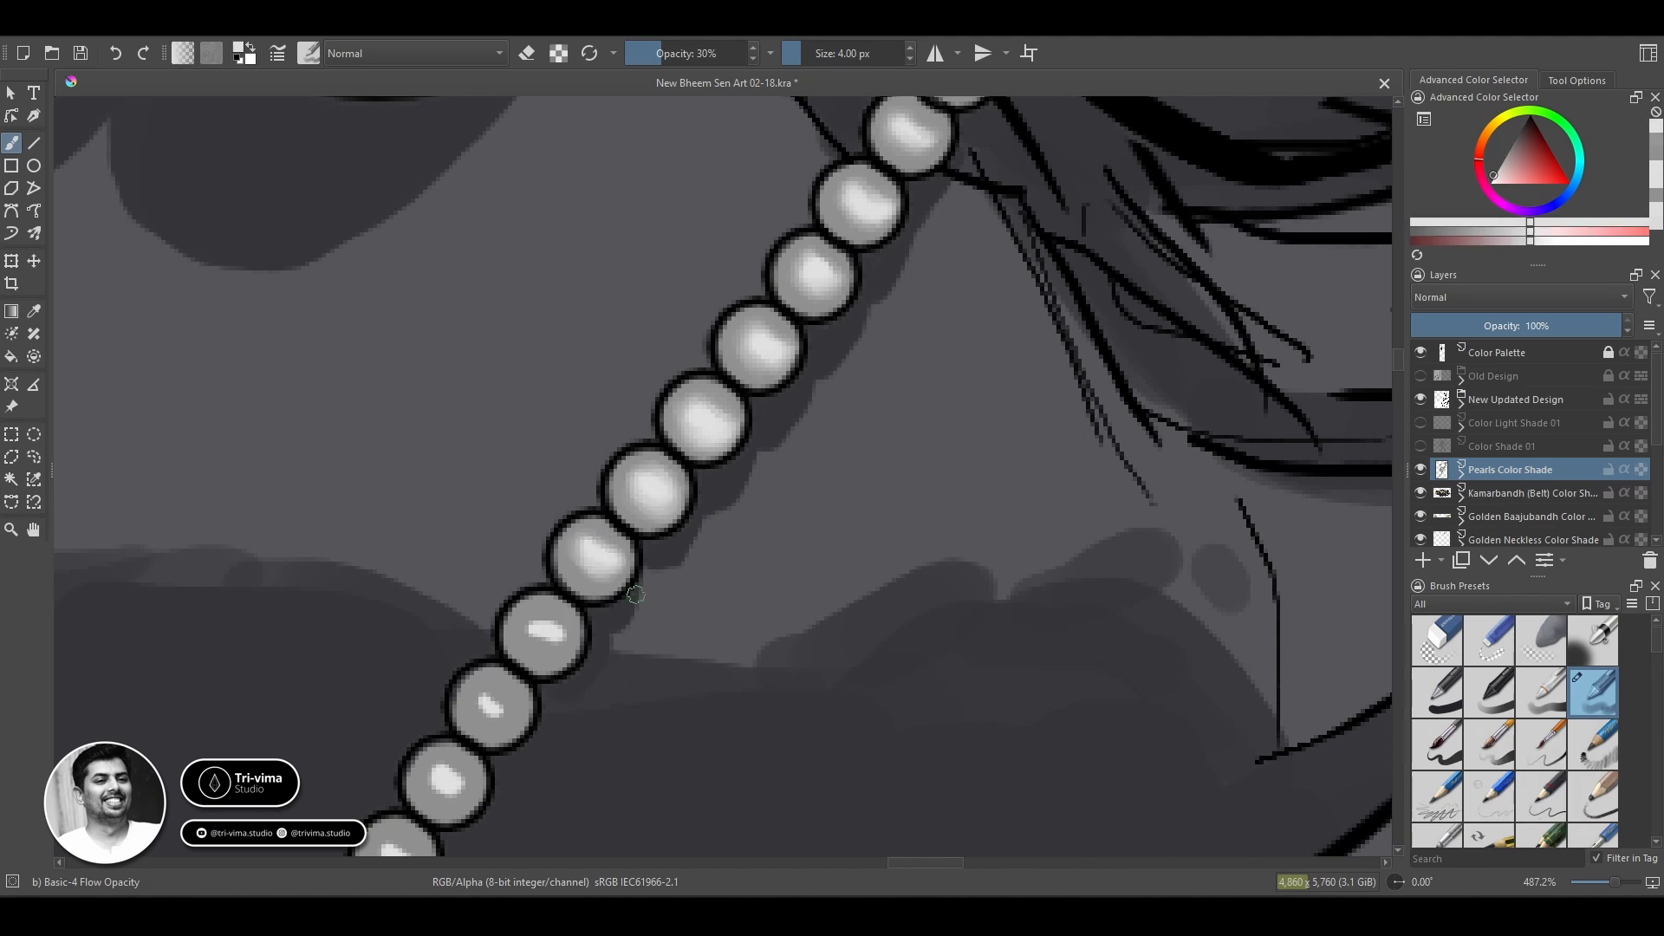
Soften the partly blended bead's highlight into its grey base with the 30% brush, sampling light and grey tones from the beads.
ctrl+click(562, 636)
ctrl+click(555, 637)
mouse_move(558, 641)
mouse_down()
mouse_move(527, 640)
mouse_move(569, 636)
mouse_move(547, 640)
mouse_up()
ctrl+click(563, 662)
ctrl+click(560, 649)
ctrl+click(576, 631)
ctrl+click(602, 547)
ctrl+click(564, 648)
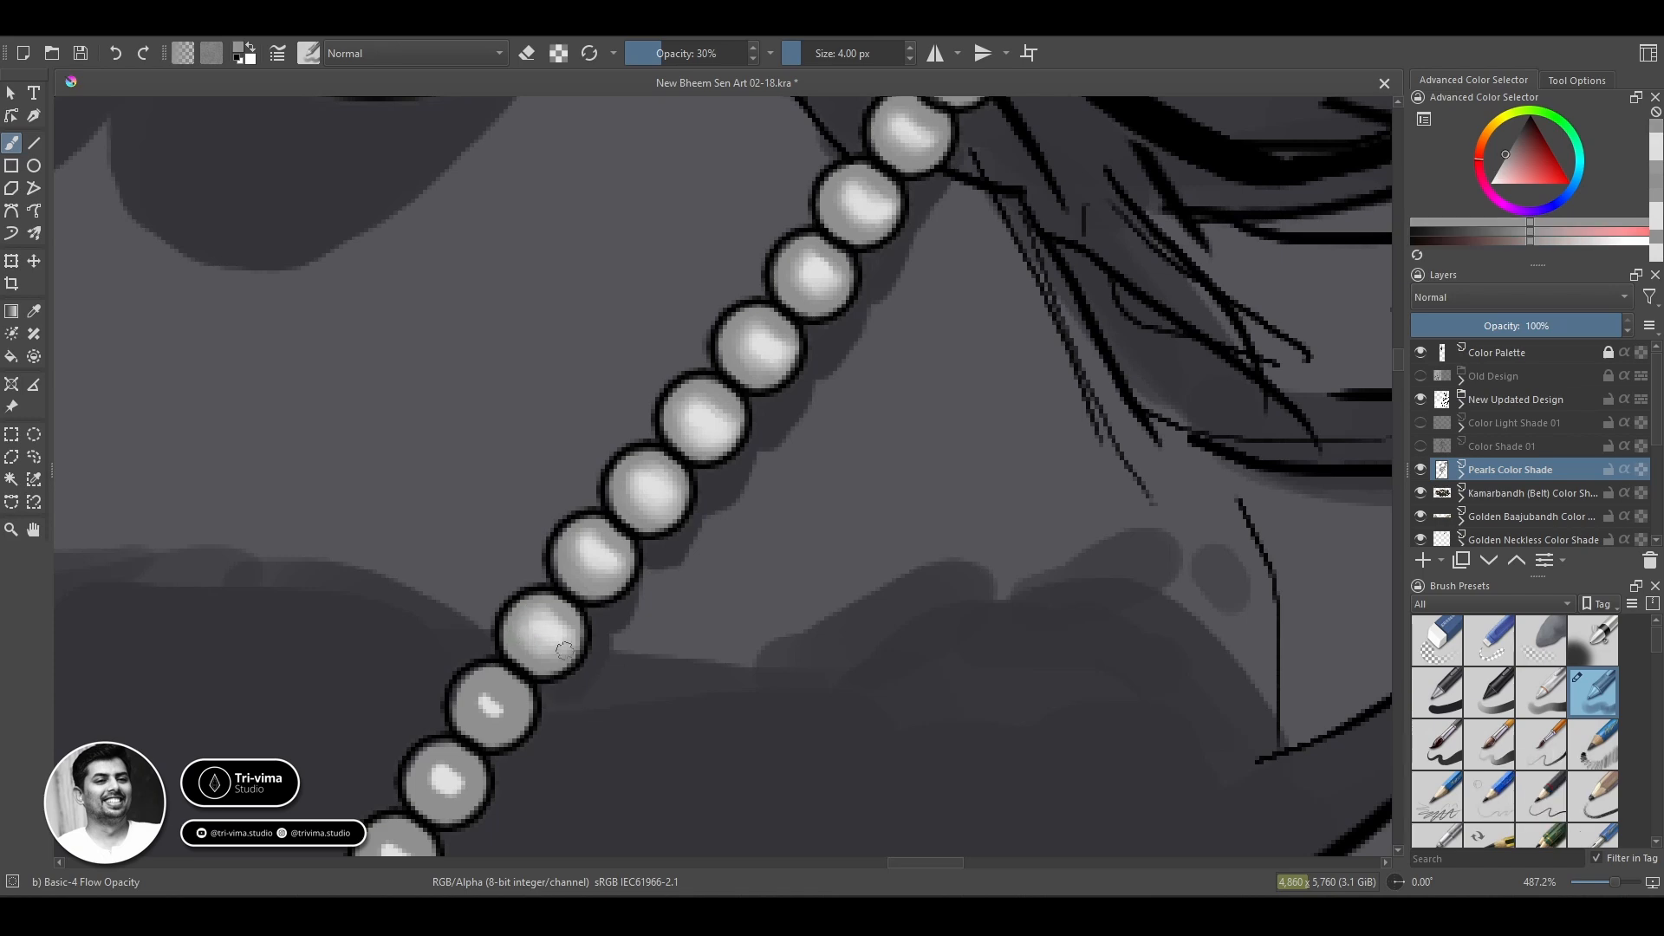
Spread the highlight of the next bead down the chain into its grey base and save the drawing.
ctrl+click(494, 691)
drag(490, 704, 506, 725)
drag(606, 828, 969, 429)
key(ctrl+s)
Finish blending the last softened bead above the row of flat grey beads on the chain.
key(z)
ctrl+click(408, 483)
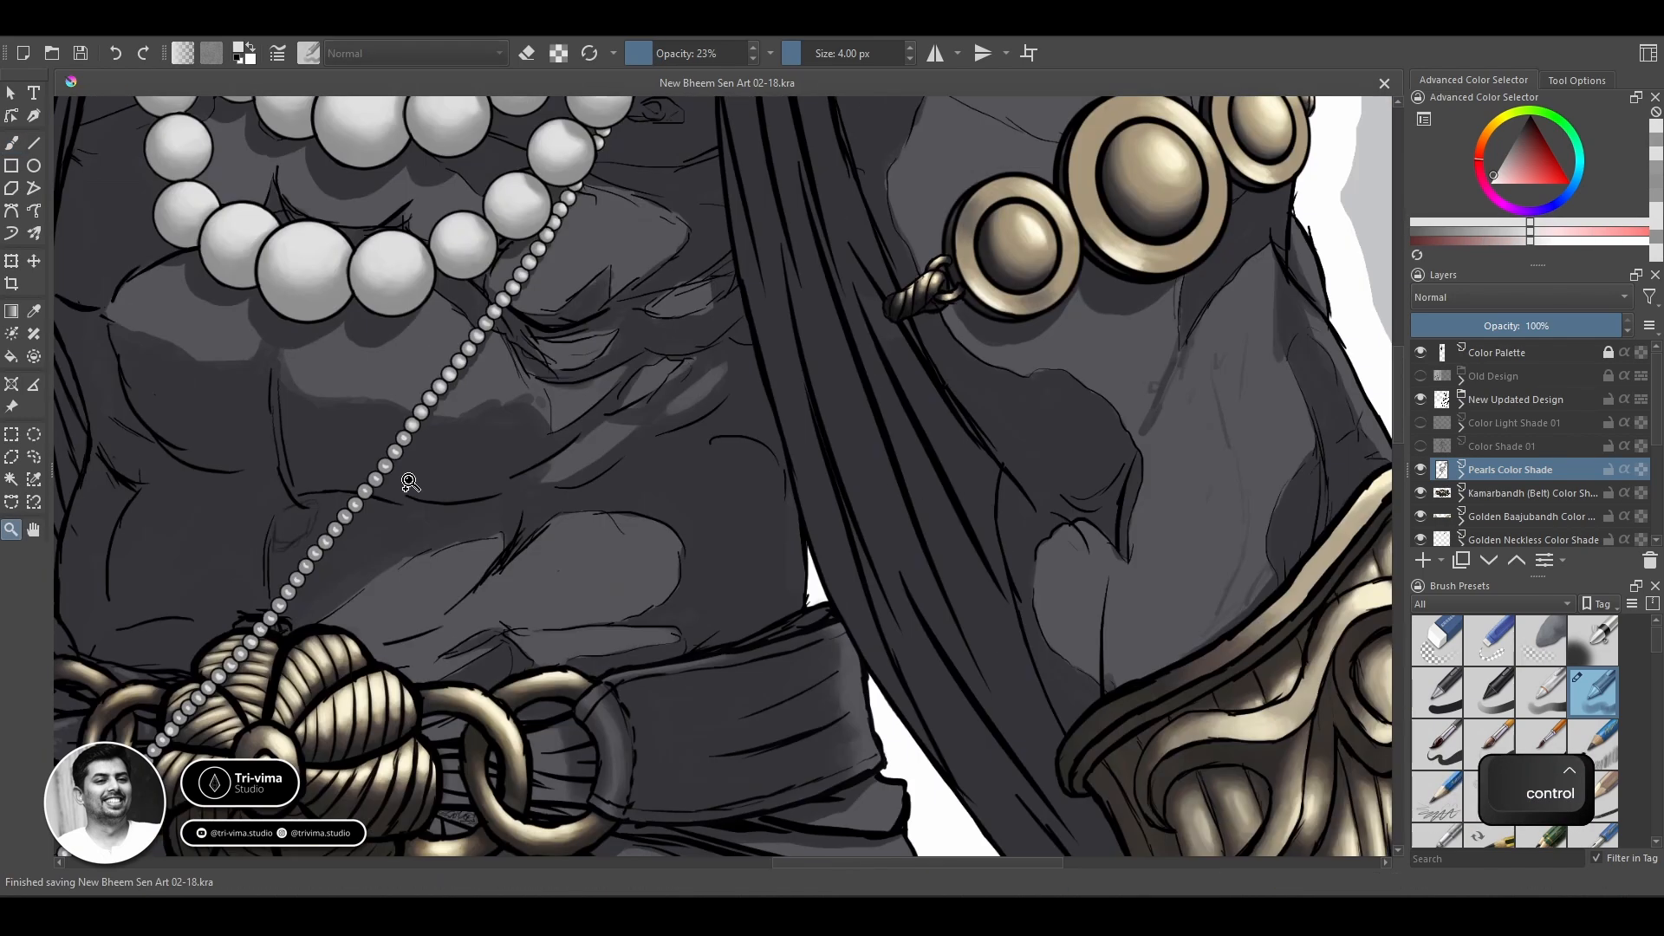
click(408, 483)
drag(485, 554, 624, 710)
click(709, 607)
key(b)
mouse_move(709, 476)
mouse_down()
mouse_move(724, 447)
mouse_move(709, 475)
mouse_up()
ctrl+click(694, 462)
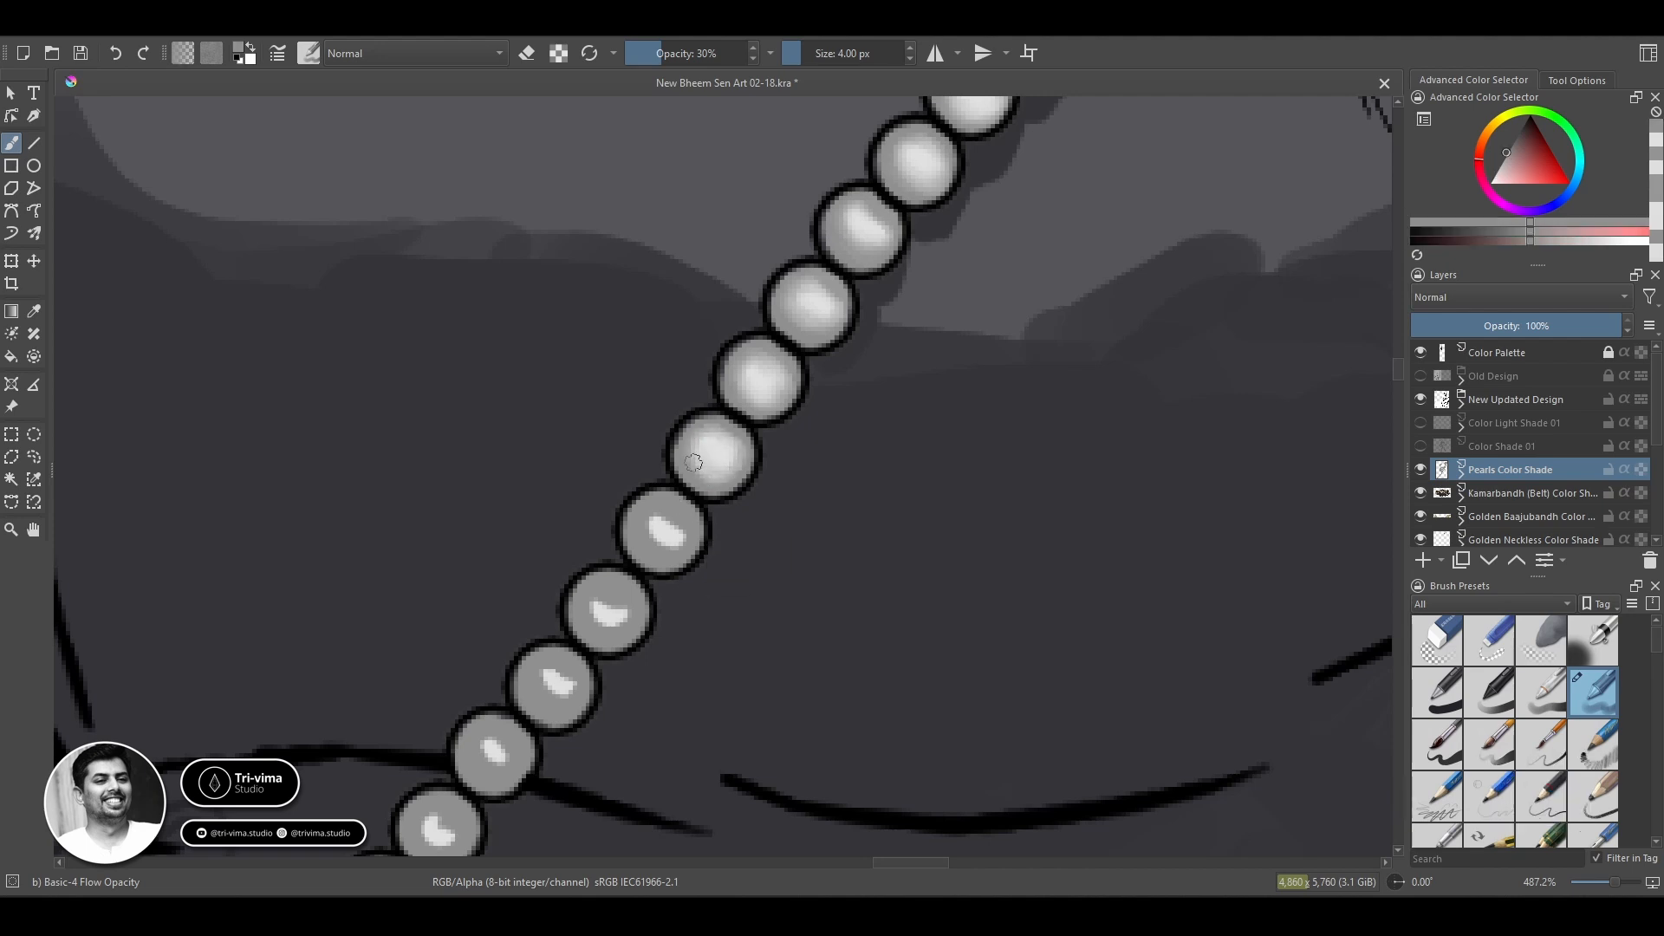
Blend the crescent highlight of the first unblended bead above the dark abdomen line into its grey base.
key(space)
drag(779, 613, 869, 479)
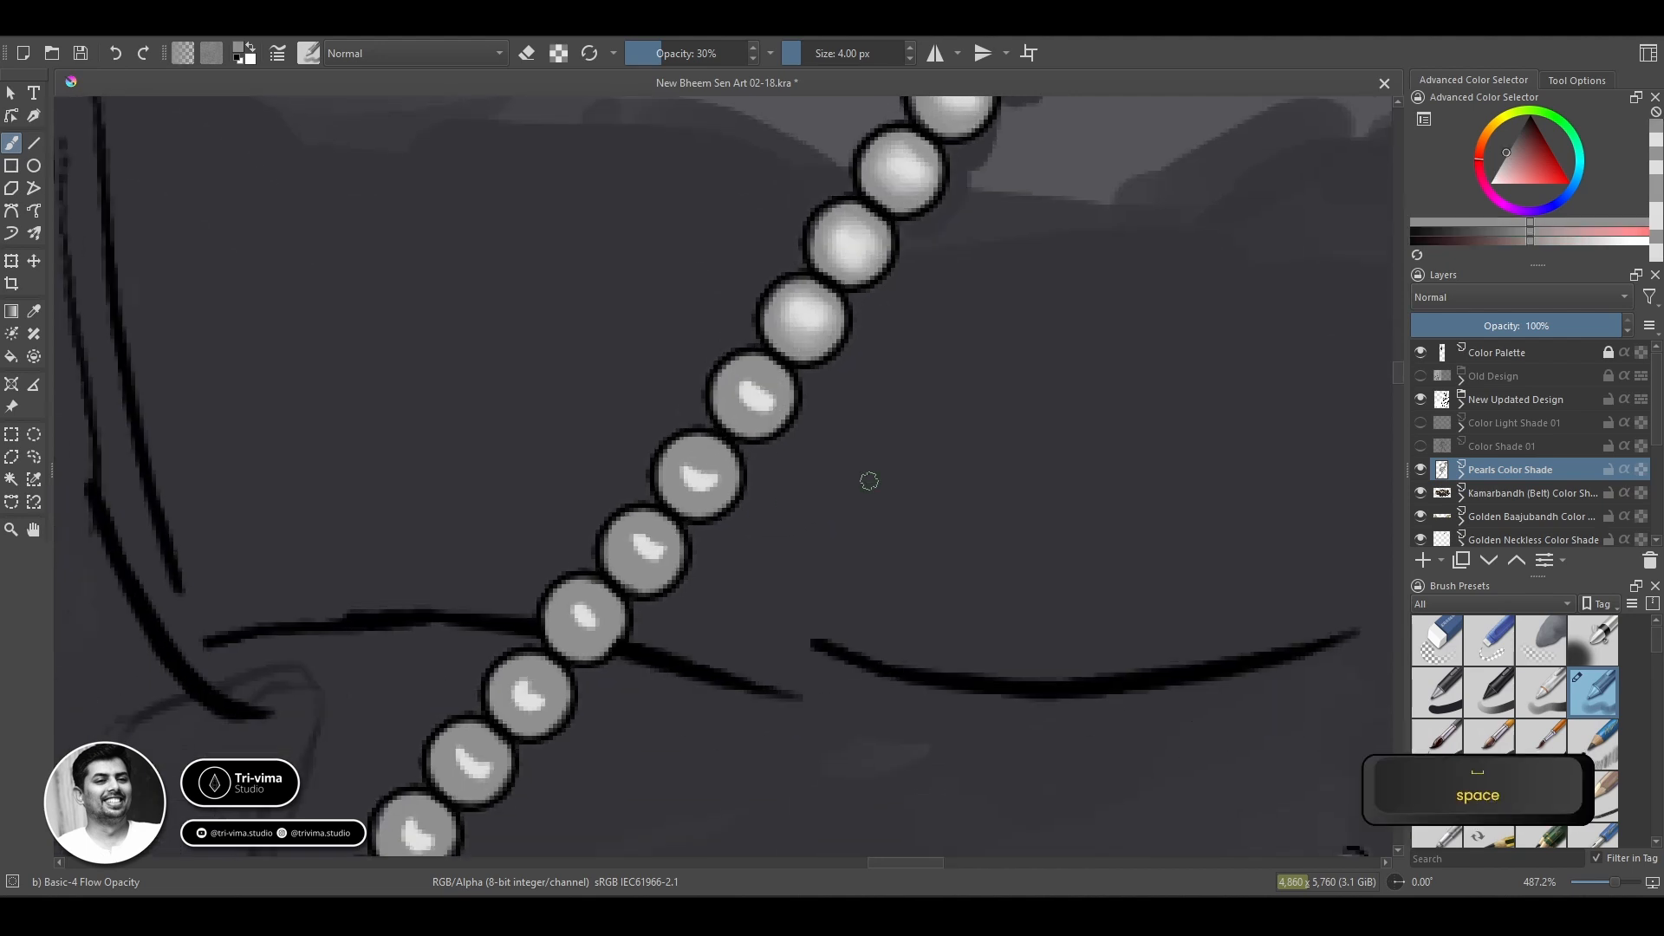
mouse_move(754, 384)
mouse_down()
mouse_move(752, 418)
mouse_move(762, 395)
mouse_move(739, 386)
mouse_move(765, 420)
mouse_move(751, 393)
mouse_move(725, 407)
mouse_move(760, 387)
mouse_move(731, 440)
mouse_move(778, 383)
mouse_up()
ctrl+click(759, 397)
ctrl+click(751, 417)
ctrl+click(756, 391)
ctrl+click(704, 476)
ctrl+click(773, 374)
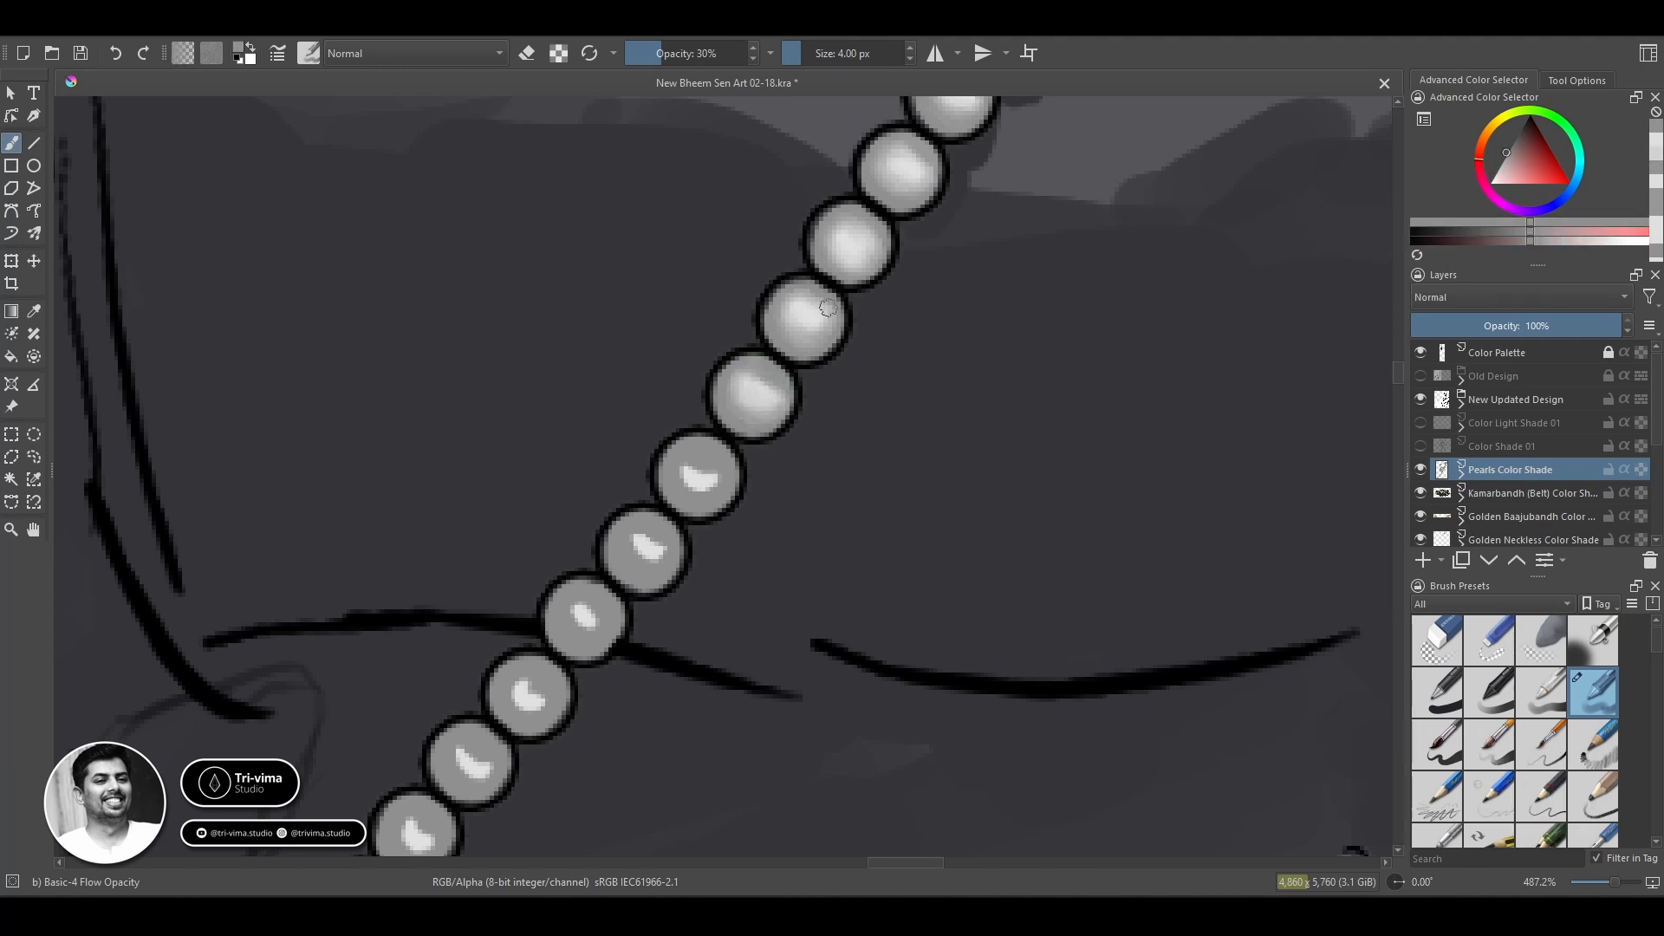
Spread the next bead's crescent highlight over its lower half and soften its grey edge.
ctrl+click(705, 501)
mouse_move(687, 473)
mouse_down()
mouse_move(651, 557)
mouse_move(695, 473)
mouse_move(724, 477)
mouse_move(690, 458)
mouse_up()
ctrl+click(651, 551)
ctrl+click(708, 469)
ctrl+click(704, 476)
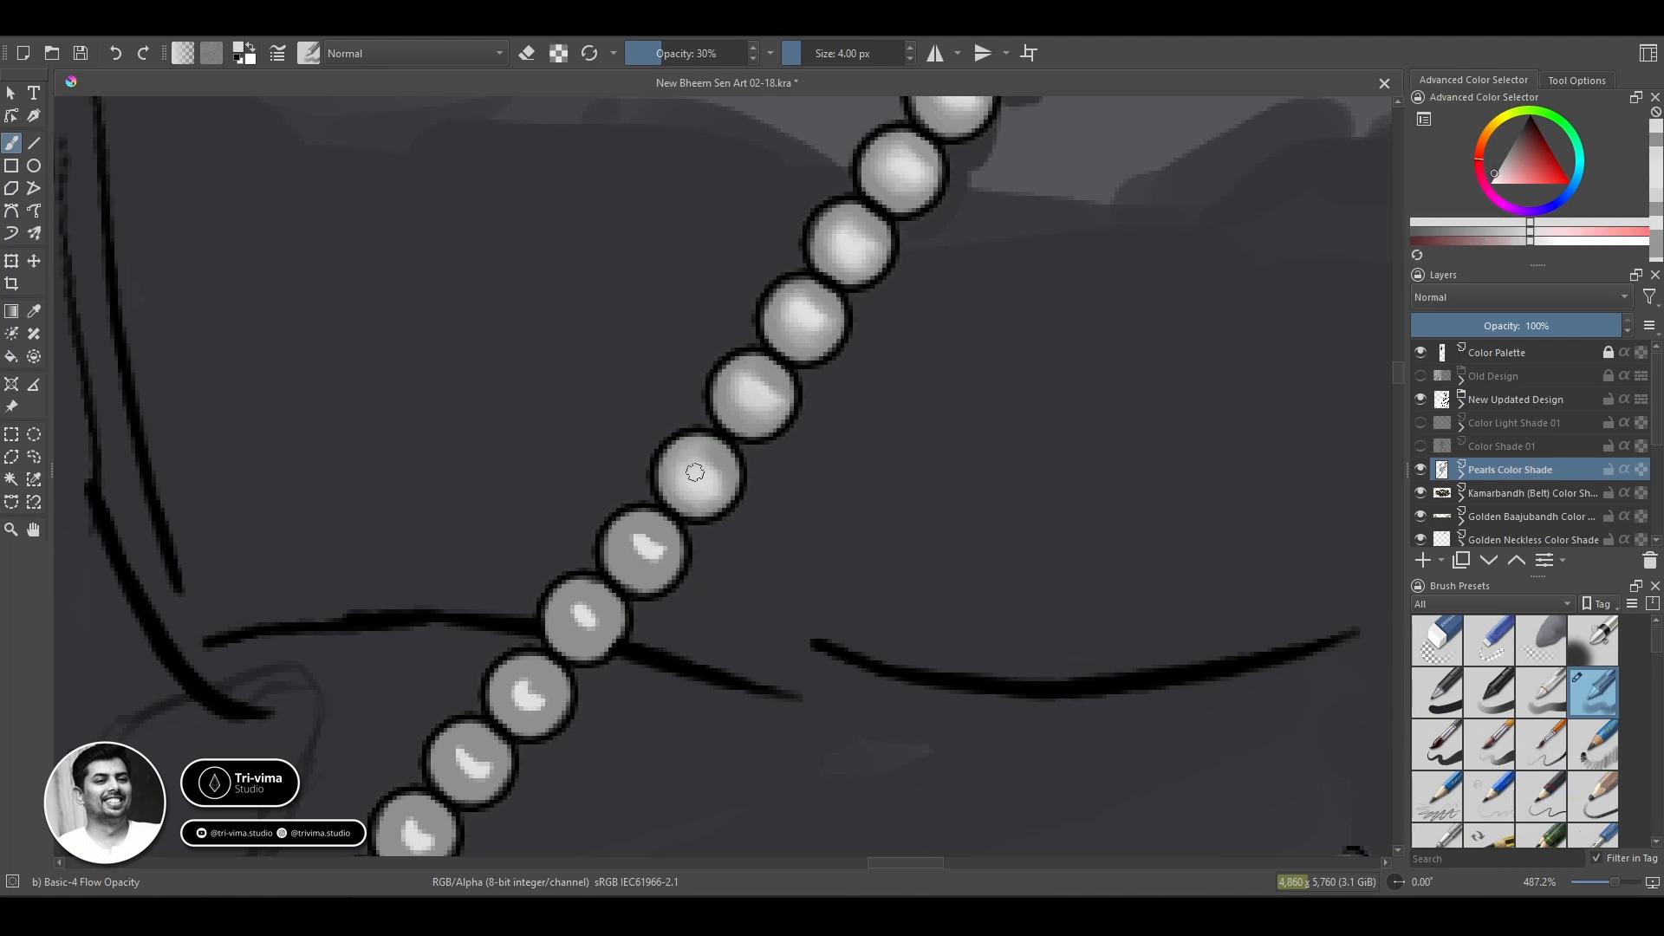
ctrl+click(733, 481)
Blend the highlight of the bead just above the one crossing the dark abdomen line.
ctrl+click(655, 555)
mouse_move(647, 545)
mouse_down()
mouse_move(642, 561)
mouse_move(659, 554)
mouse_move(638, 550)
mouse_move(640, 577)
mouse_move(667, 560)
mouse_up()
ctrl+click(628, 571)
ctrl+click(639, 547)
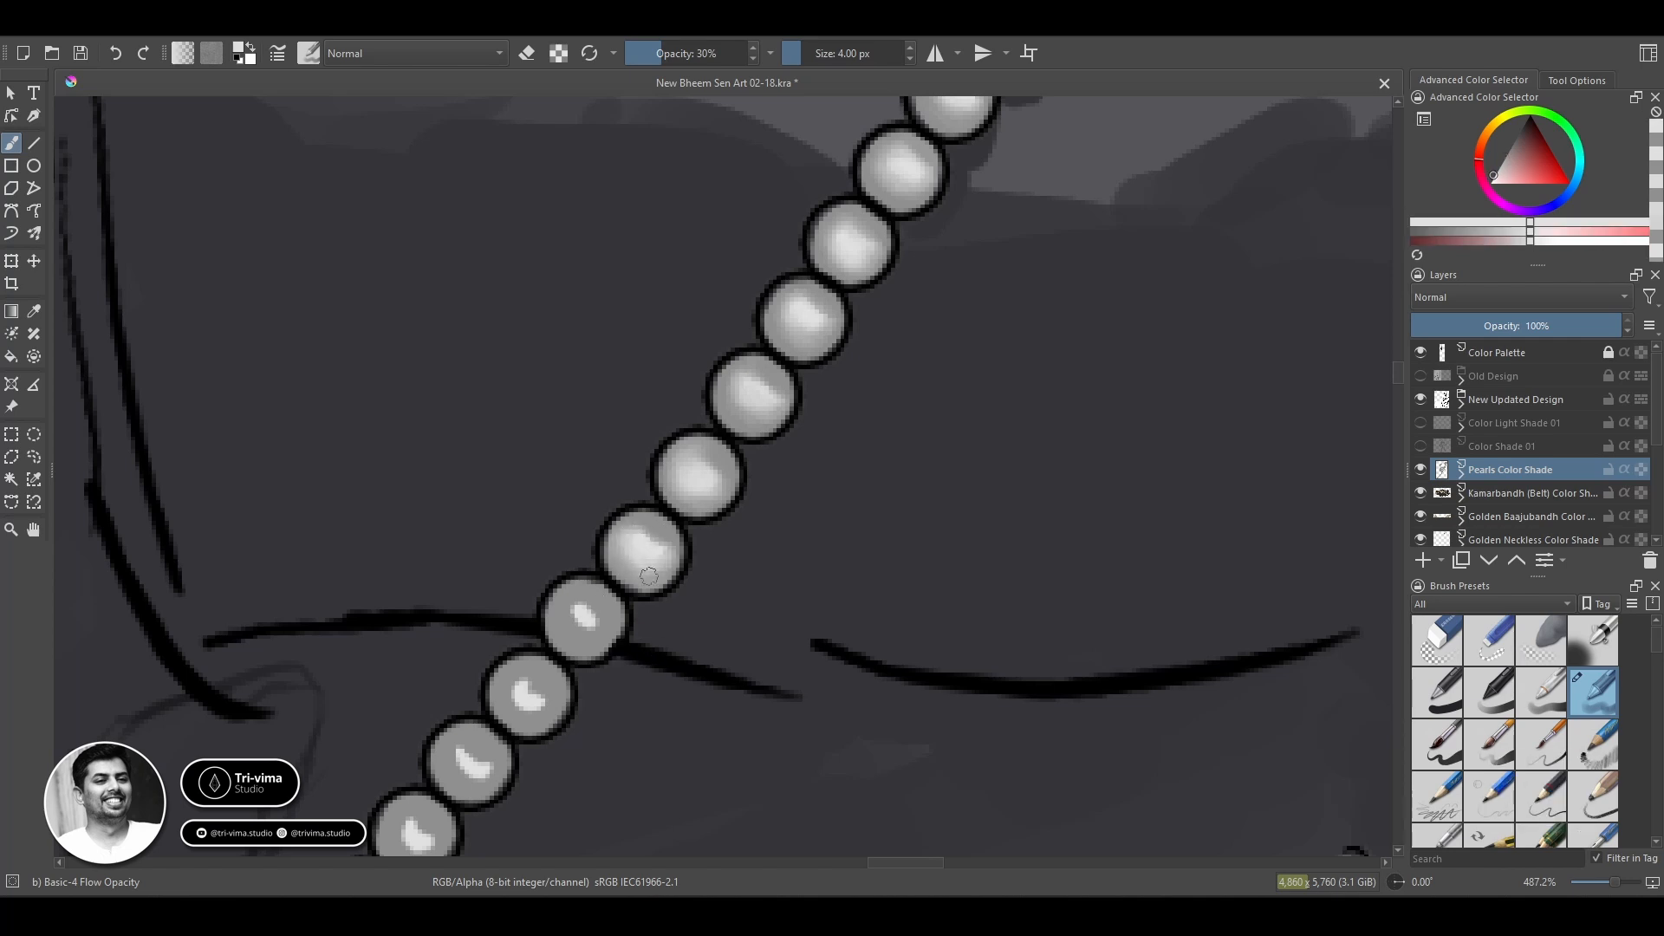
Blend the highlights of the bead crossing the dark abdomen line and the bead directly below it.
key(space)
drag(601, 747, 845, 444)
mouse_move(824, 307)
mouse_down()
mouse_move(842, 336)
mouse_move(856, 316)
mouse_move(812, 325)
mouse_move(858, 281)
mouse_move(815, 292)
mouse_move(772, 402)
mouse_move(766, 360)
mouse_move(775, 414)
mouse_move(754, 370)
mouse_move(781, 409)
mouse_up()
ctrl+click(815, 326)
ctrl+click(773, 399)
ctrl+click(775, 393)
ctrl+click(755, 399)
ctrl+click(773, 395)
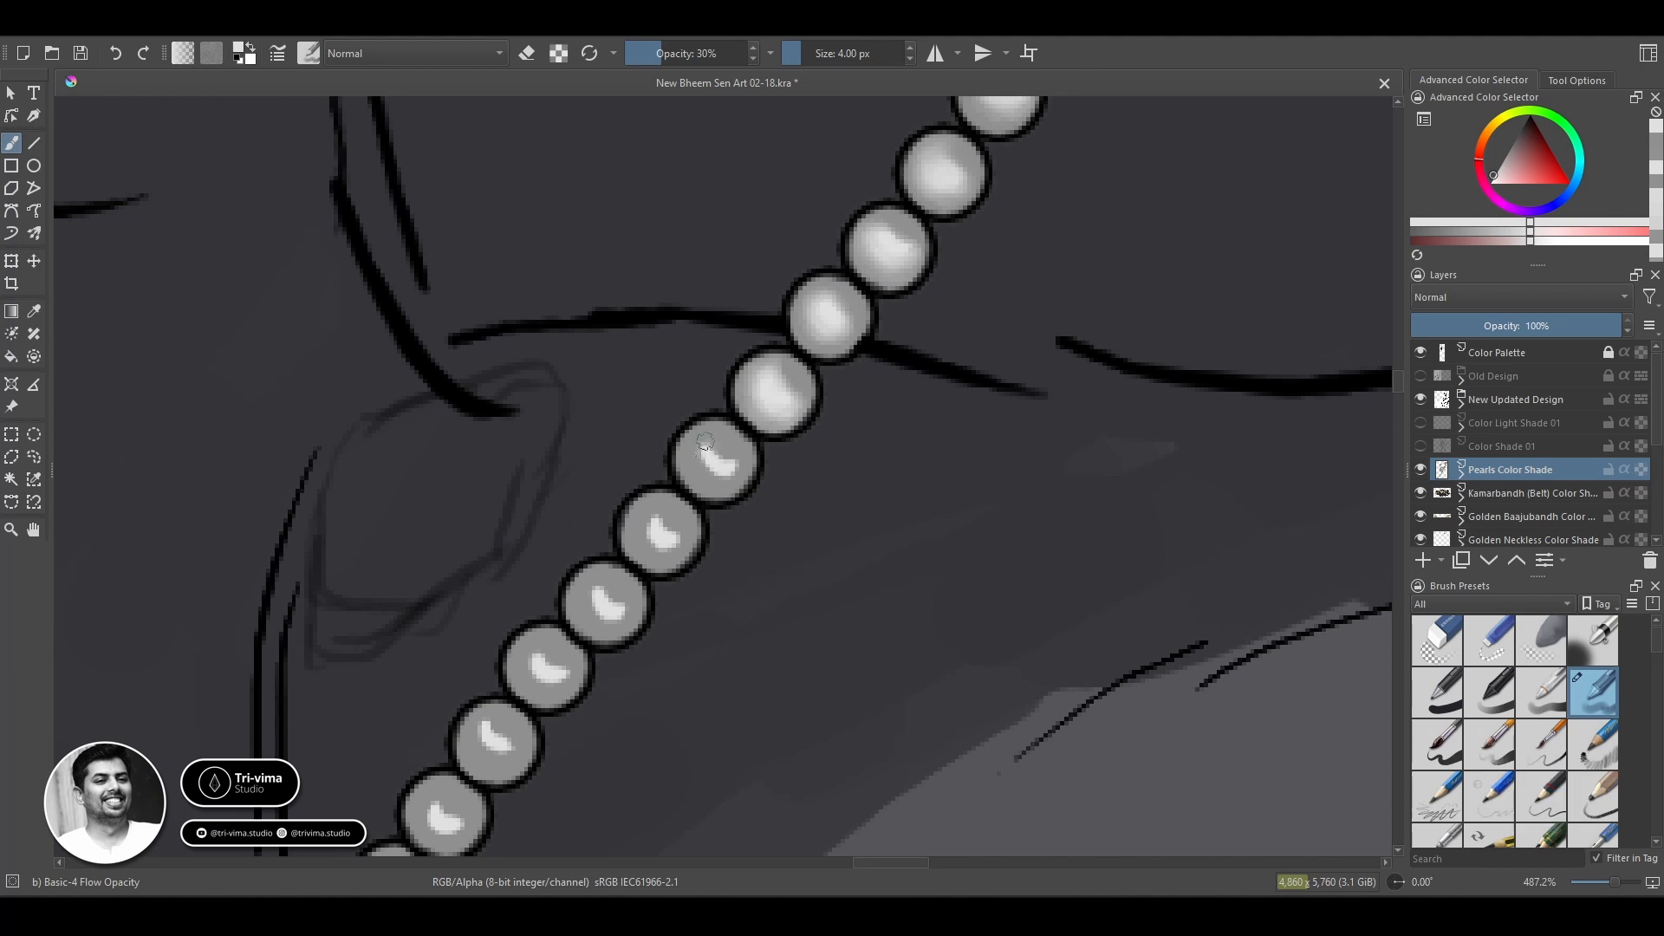
Spread the highlights of the next three beads below the abdomen line with soft light-grey strokes.
drag(716, 473, 707, 472)
mouse_move(668, 552)
mouse_down()
mouse_move(649, 513)
mouse_move(657, 550)
mouse_up()
mouse_move(623, 614)
mouse_down()
mouse_move(590, 598)
mouse_move(612, 597)
mouse_move(601, 626)
mouse_up()
ctrl+click(596, 630)
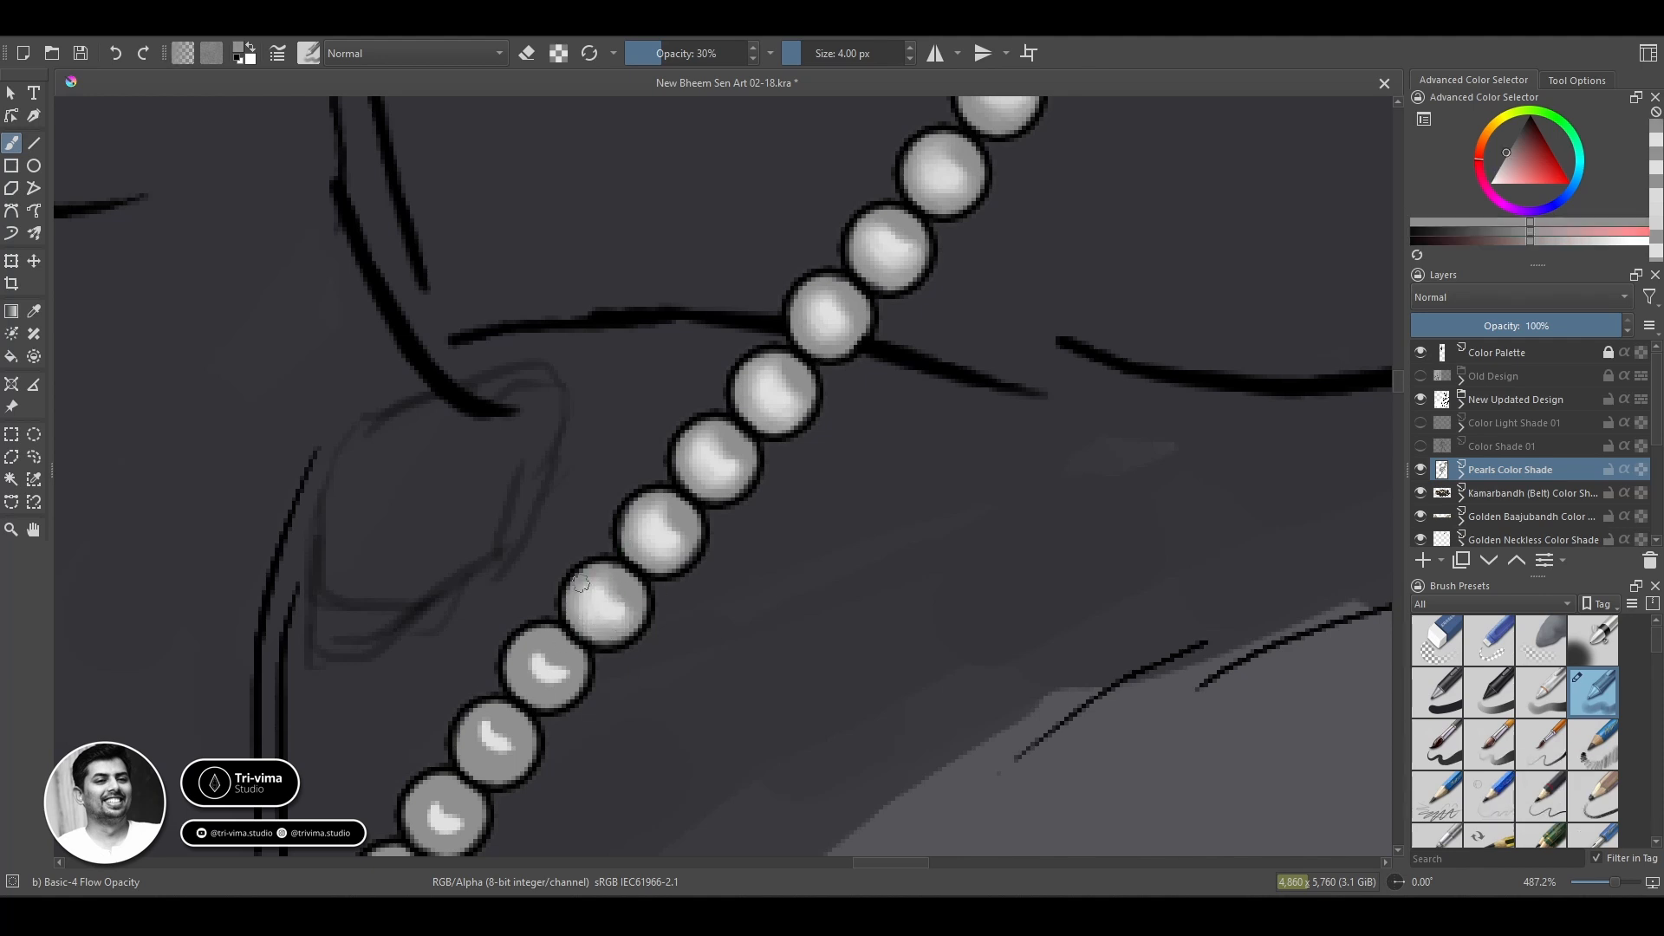
Blend the crescent highlight of the following single bead and smooth its upper grey edge.
drag(550, 668, 526, 664)
ctrl+click(546, 664)
key(space)
ctrl+click(539, 643)
ctrl+click(546, 660)
Blend the highlights of the next three beads on the stretch above the golden belt flower.
key(space)
drag(615, 733, 985, 384)
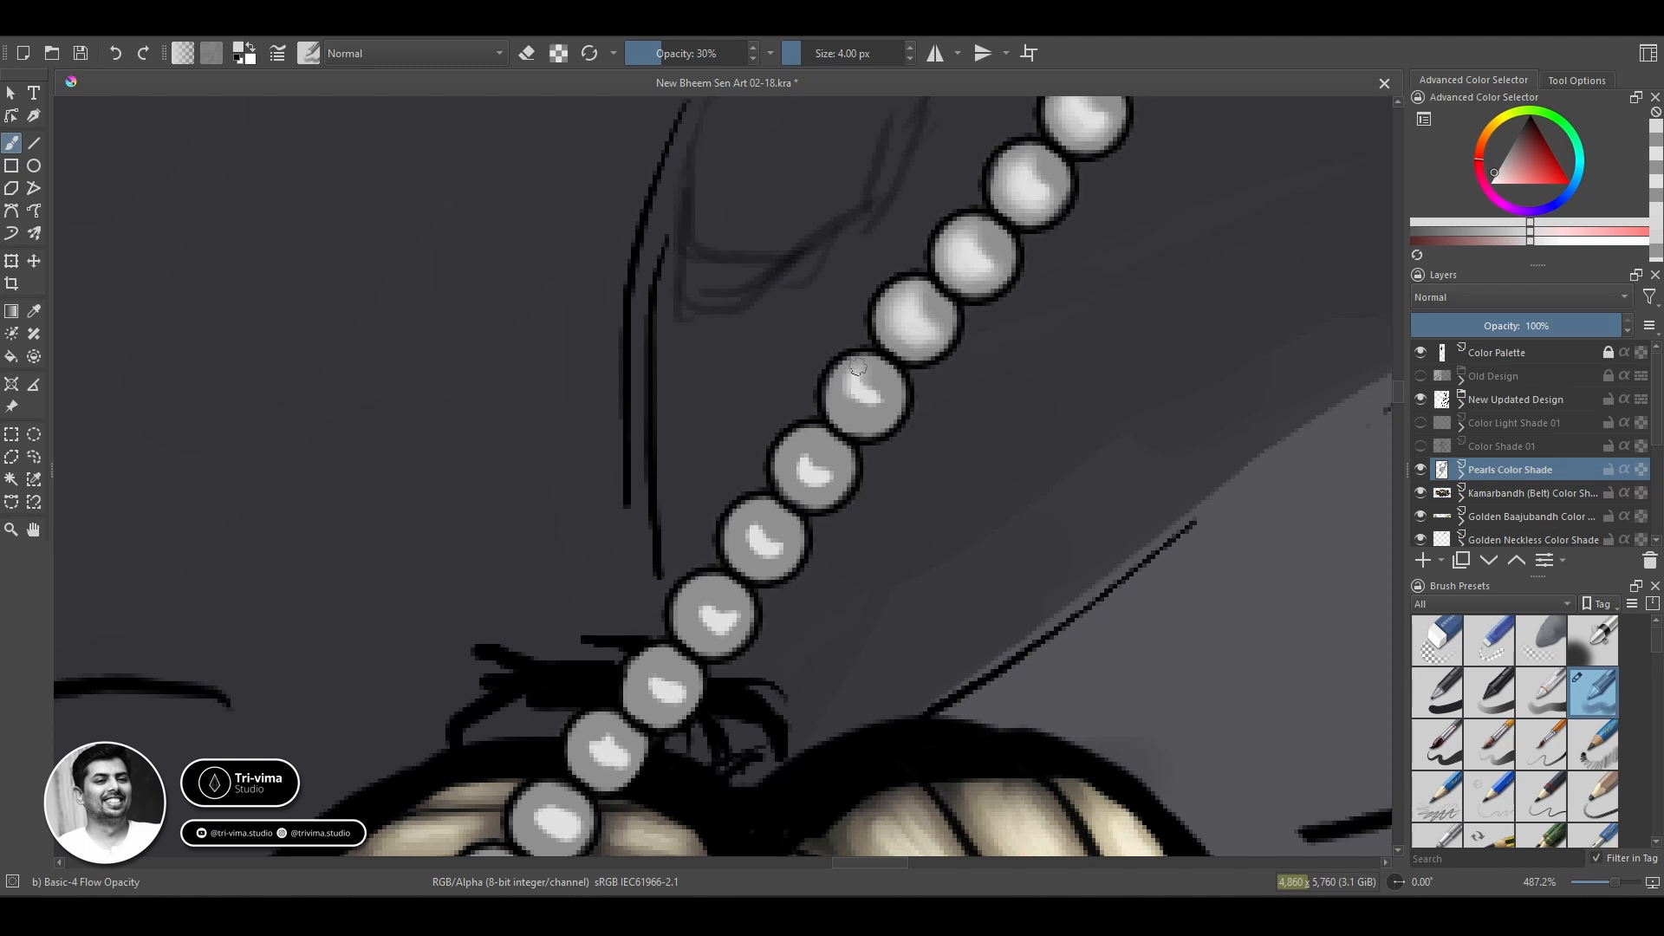
mouse_move(857, 367)
mouse_down()
mouse_move(862, 406)
mouse_move(858, 389)
mouse_up()
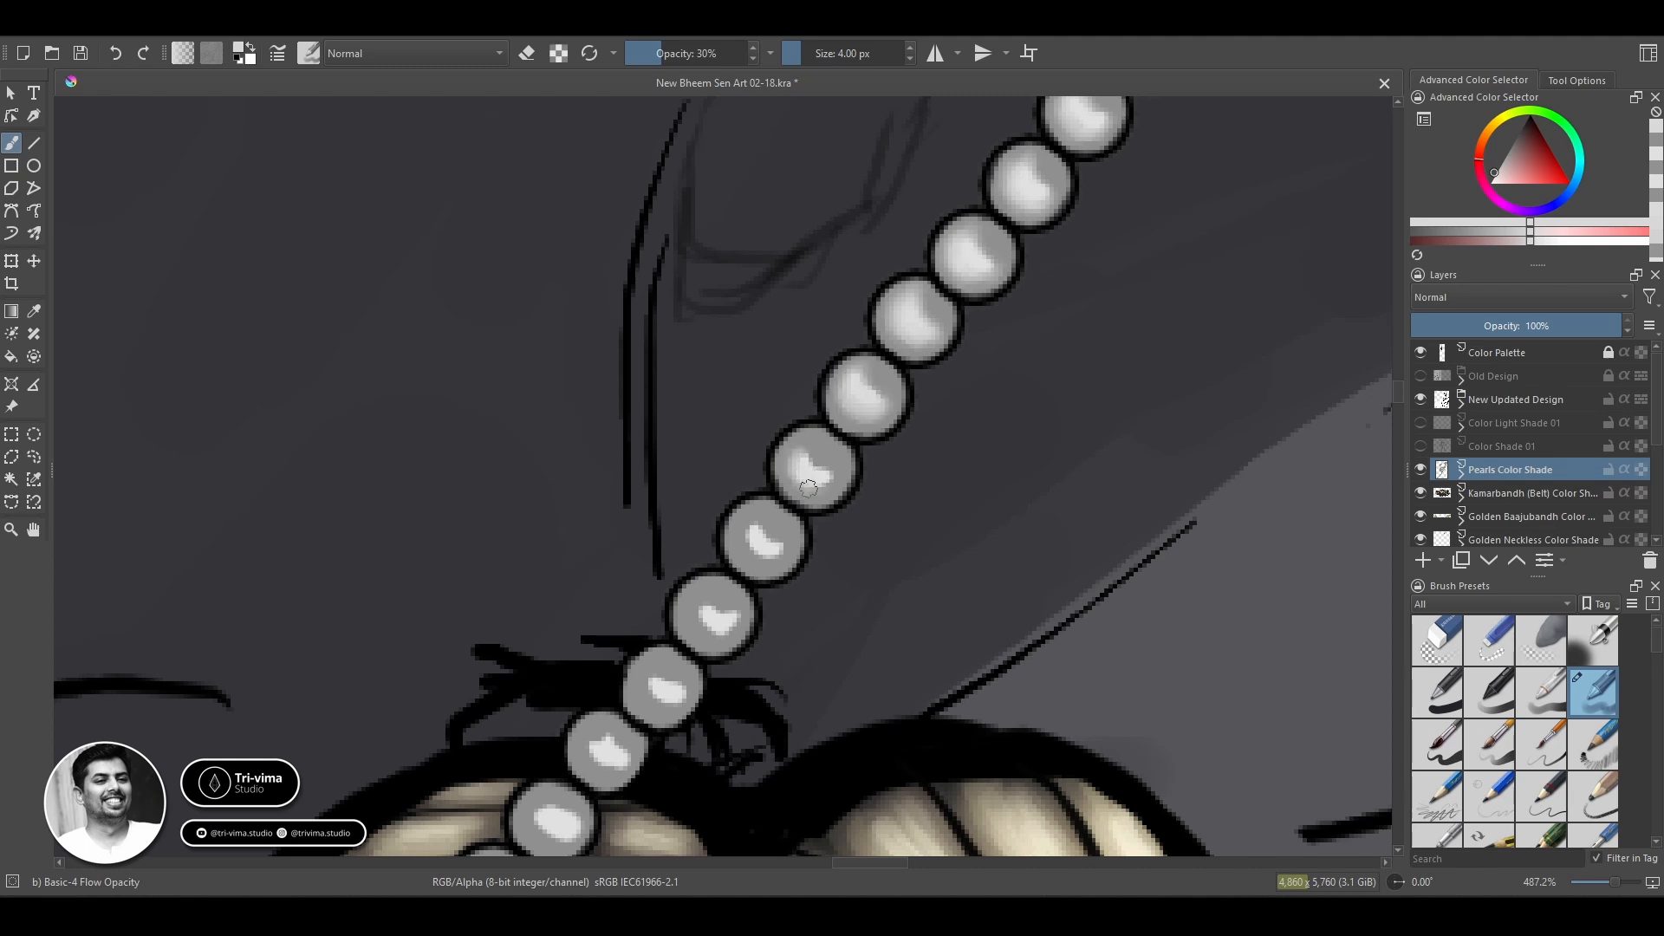
mouse_move(820, 481)
mouse_down()
mouse_move(759, 527)
mouse_move(751, 511)
mouse_move(786, 559)
mouse_up()
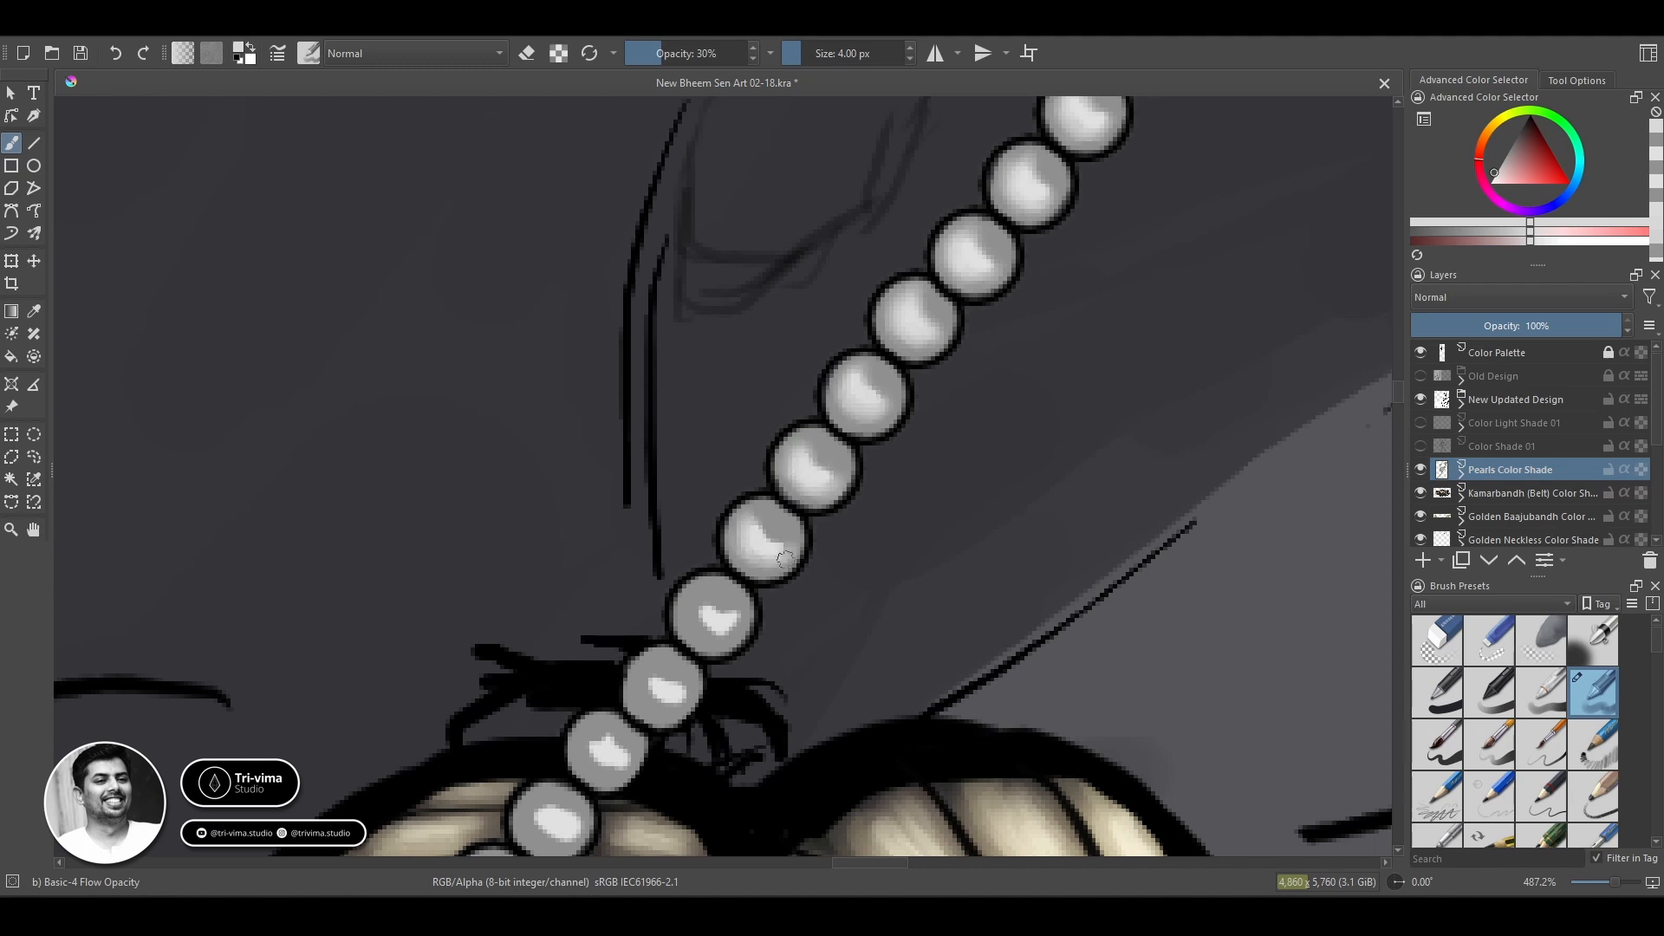
Soften the highlights of the three beads leading onto the top outline of the golden belt flower.
mouse_move(700, 615)
mouse_down()
mouse_move(733, 621)
mouse_move(703, 628)
mouse_up()
key(space)
mouse_move(638, 696)
mouse_down()
mouse_move(752, 524)
mouse_move(771, 519)
mouse_move(768, 538)
mouse_move(713, 468)
mouse_up()
key(space)
mouse_move(698, 468)
mouse_down()
mouse_move(721, 473)
mouse_move(698, 491)
mouse_move(757, 483)
mouse_up()
ctrl+click(593, 644)
Blend the highlight of the first bead lying on the golden flower's ribbed petal, shading its upper edge grey.
ctrl+click(660, 546)
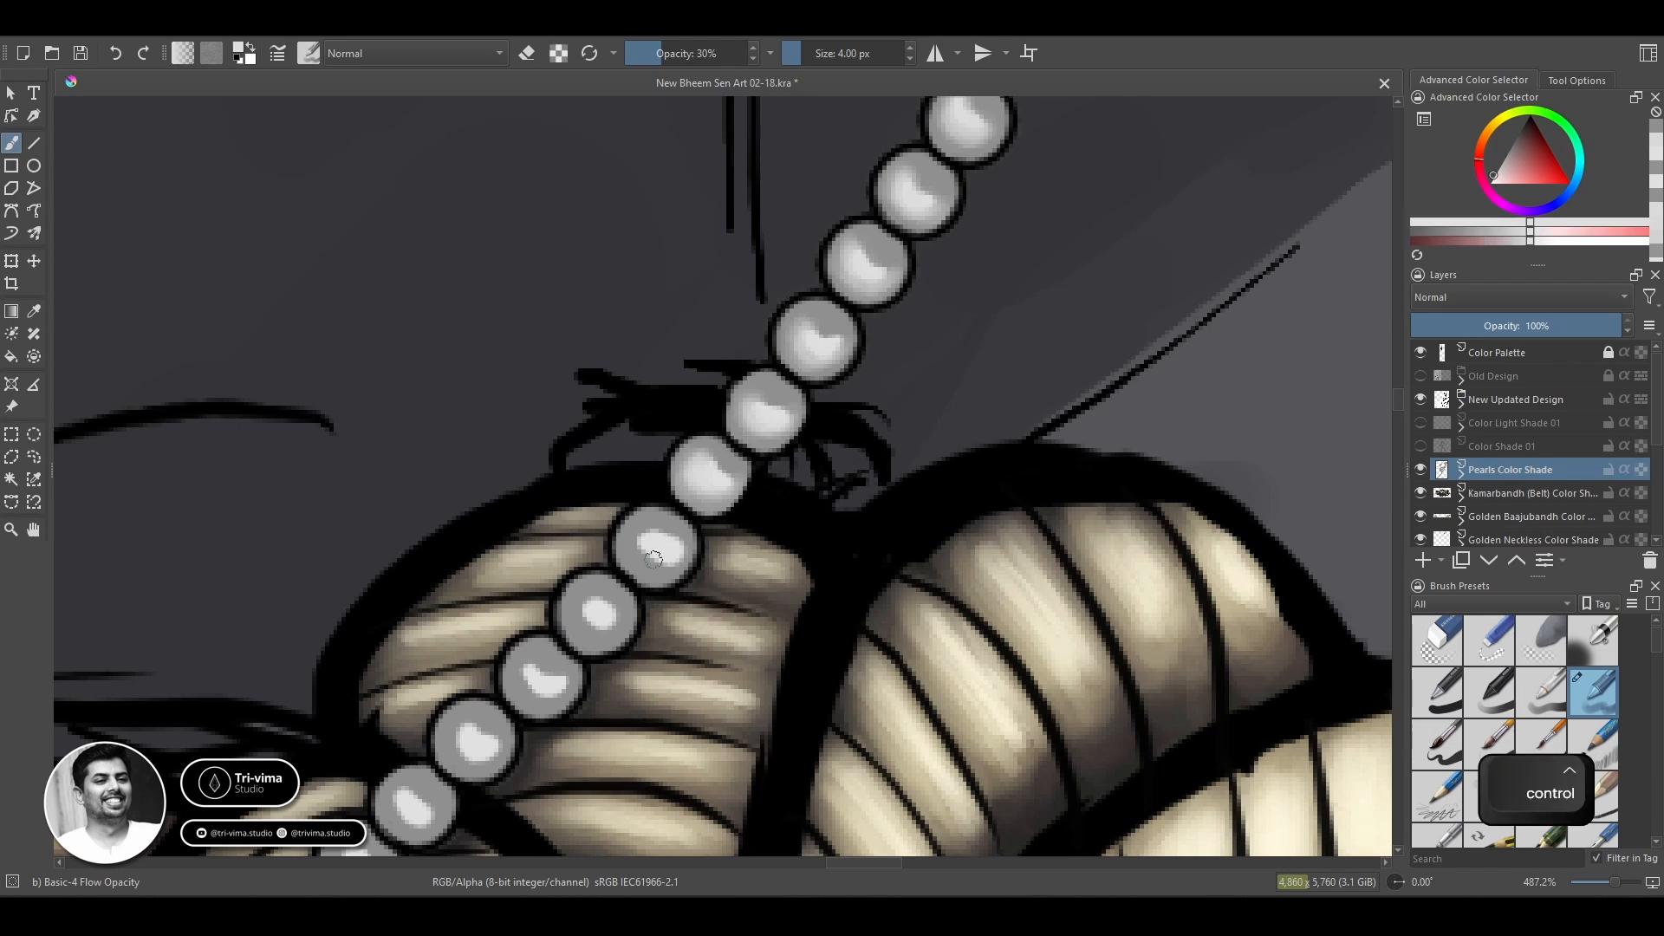
ctrl+click(650, 562)
ctrl+click(665, 532)
mouse_move(650, 562)
mouse_down()
mouse_move(676, 564)
mouse_move(635, 532)
mouse_move(678, 559)
mouse_move(640, 565)
mouse_move(603, 614)
mouse_move(628, 631)
mouse_move(580, 623)
mouse_move(580, 642)
mouse_move(592, 594)
mouse_up()
ctrl+click(674, 525)
ctrl+click(663, 551)
Spread the highlight of the second bead on the ribbed petal into its grey base.
ctrl+click(617, 592)
ctrl+click(599, 614)
ctrl+click(574, 630)
ctrl+click(610, 617)
ctrl+click(603, 613)
Blend the third bead on the ribbed petal and retouch the grey upper edge of the bead above it.
key(space)
drag(614, 721, 857, 383)
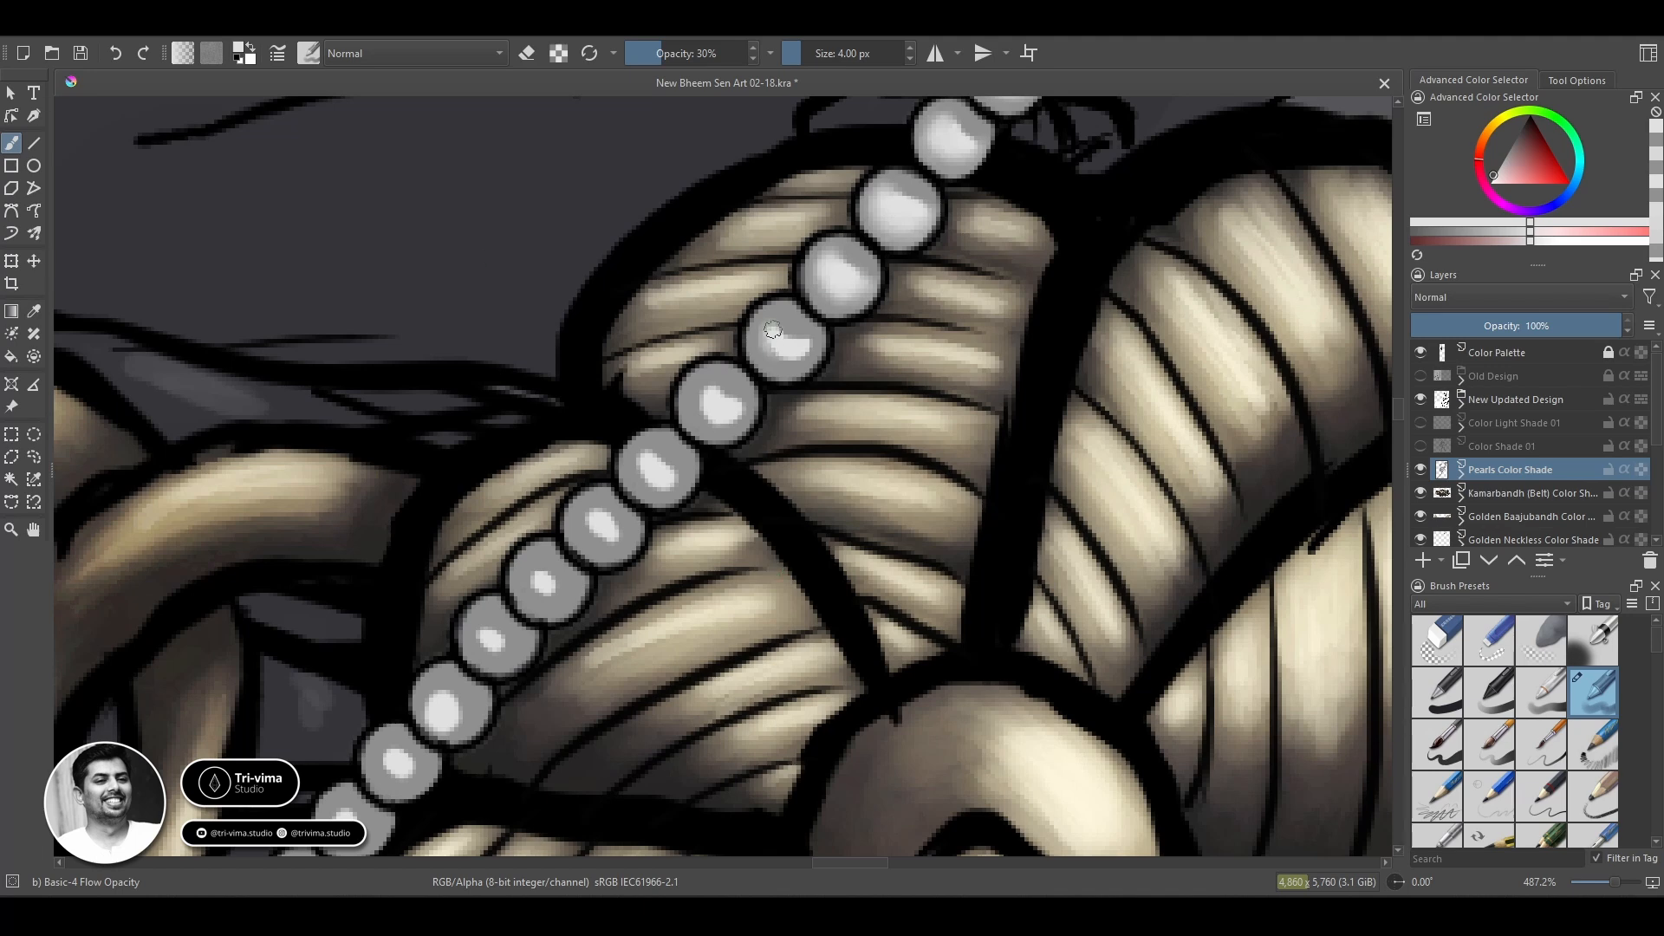
mouse_move(787, 358)
mouse_down()
mouse_move(770, 359)
mouse_move(777, 321)
mouse_up()
ctrl+click(799, 340)
ctrl+click(787, 342)
ctrl+click(873, 253)
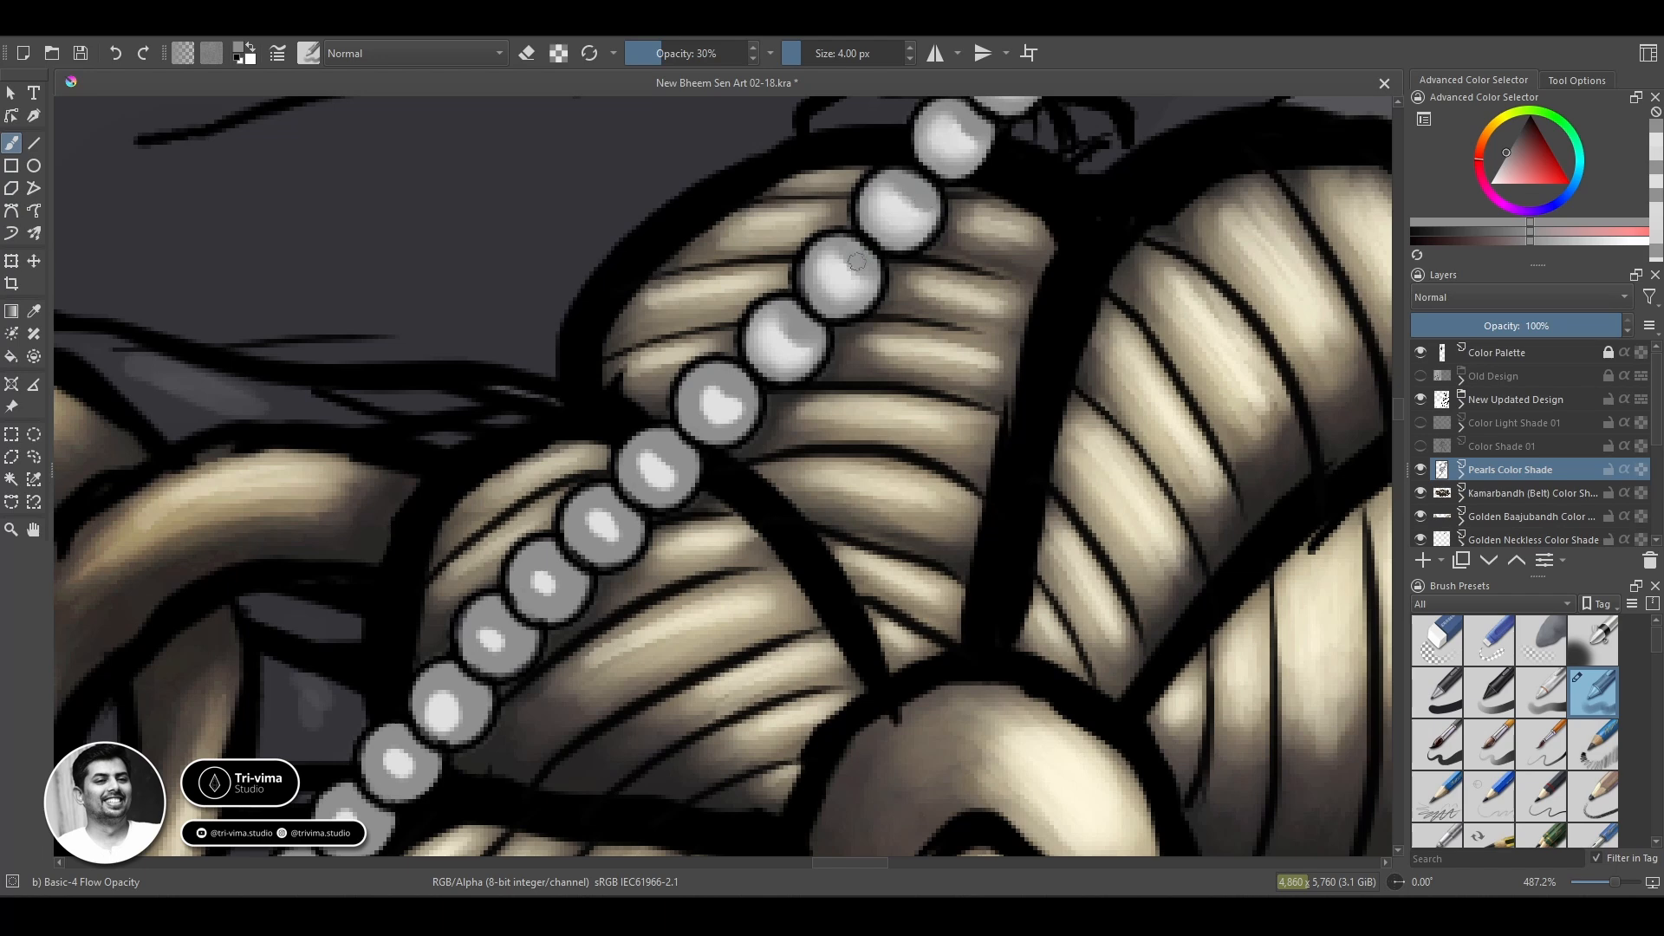
Widen the highlight of the fourth petal bead and smooth it into the surrounding grey.
ctrl+click(715, 437)
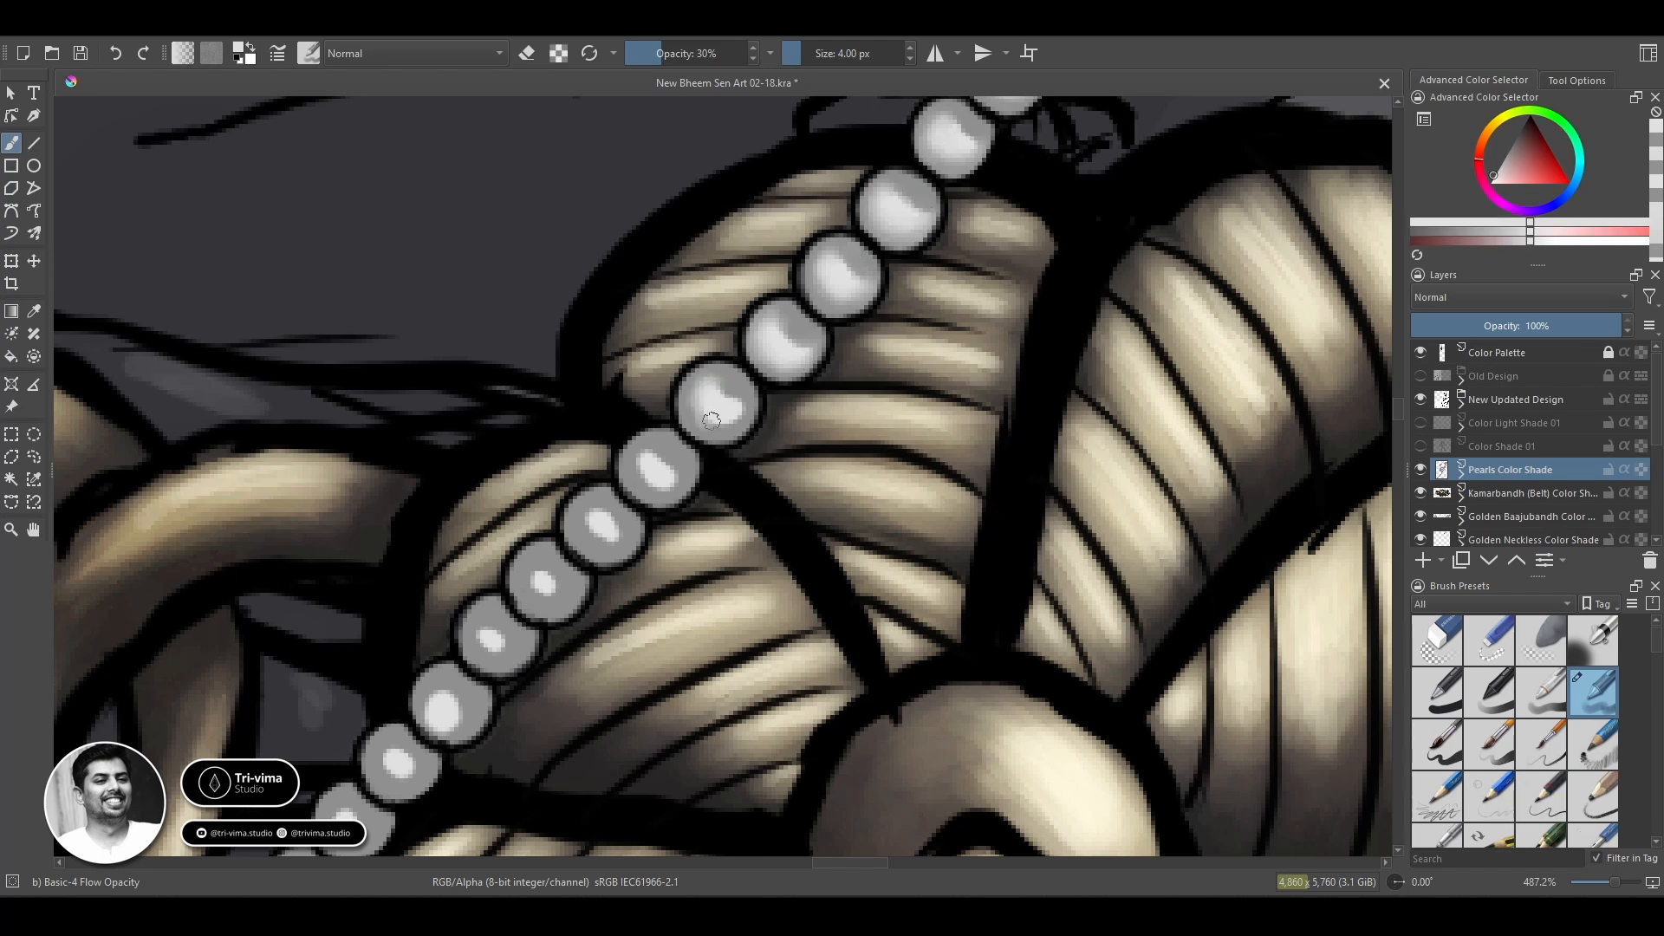
mouse_move(711, 421)
mouse_down()
mouse_move(738, 421)
mouse_move(702, 423)
mouse_move(725, 394)
mouse_move(672, 487)
mouse_move(615, 538)
mouse_move(619, 523)
mouse_move(595, 523)
mouse_move(549, 579)
mouse_move(555, 600)
mouse_up()
ctrl+click(727, 422)
ctrl+click(703, 395)
ctrl+click(701, 389)
Blend the highlights and grey edges of the next three beads where the chain passes onto the lower petal.
ctrl+click(661, 468)
ctrl+click(642, 505)
ctrl+click(604, 525)
ctrl+click(622, 510)
ctrl+click(604, 530)
ctrl+click(543, 581)
ctrl+click(576, 591)
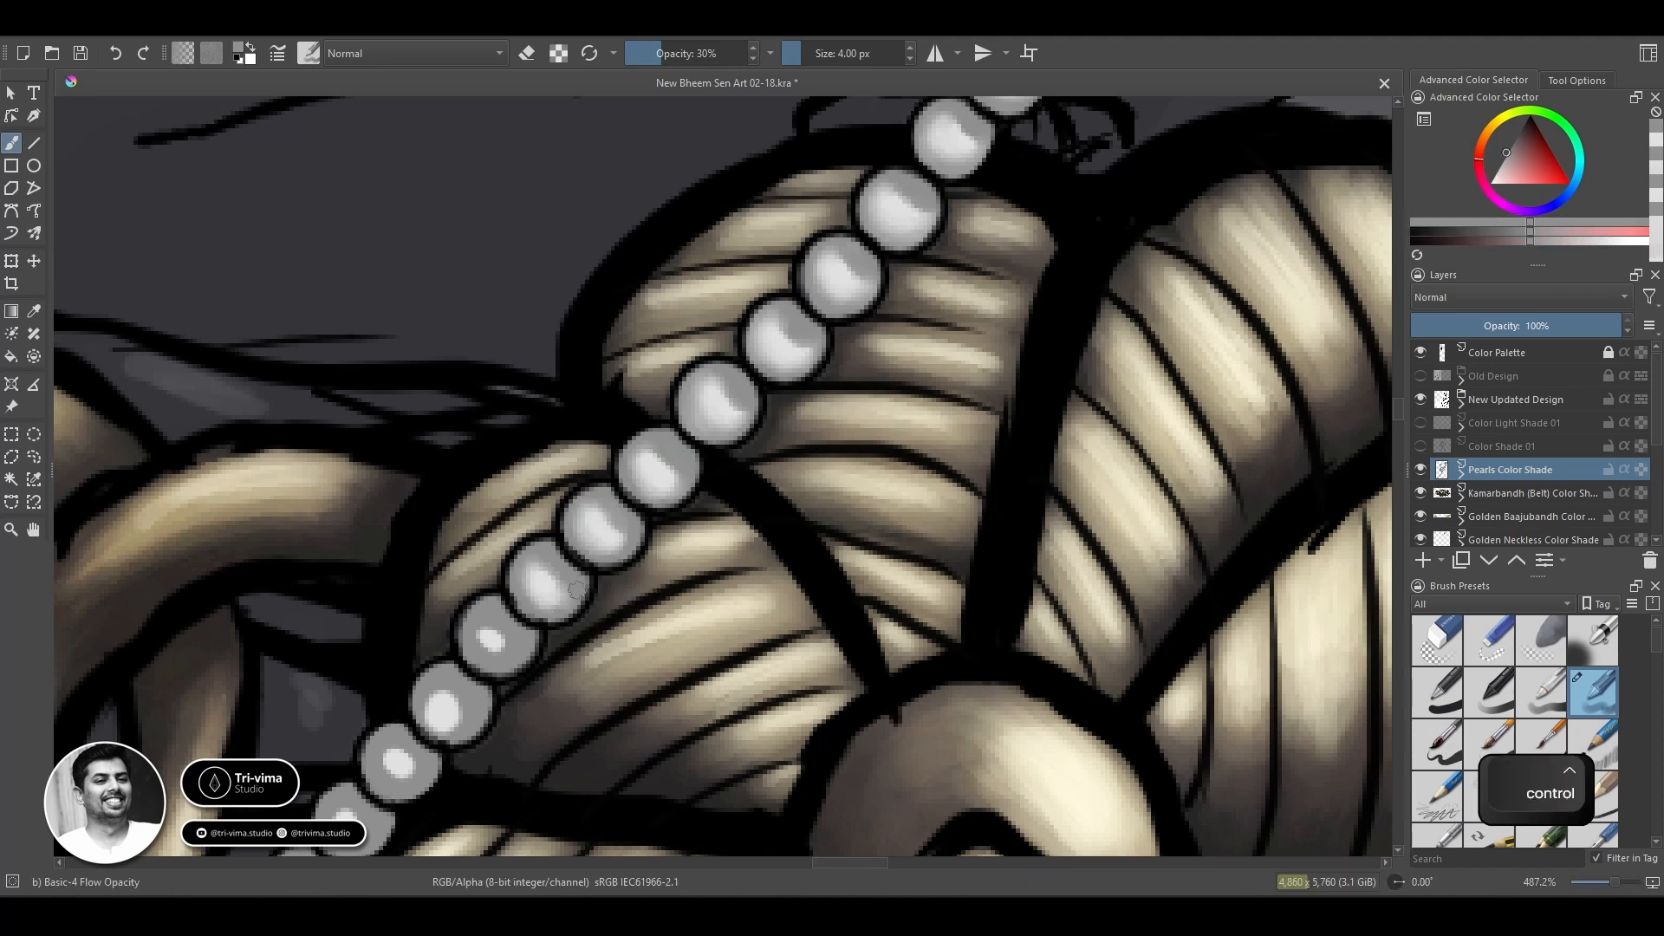
Blend the highlights of the following four beads along the lower petal and past its dark outline.
ctrl+click(488, 646)
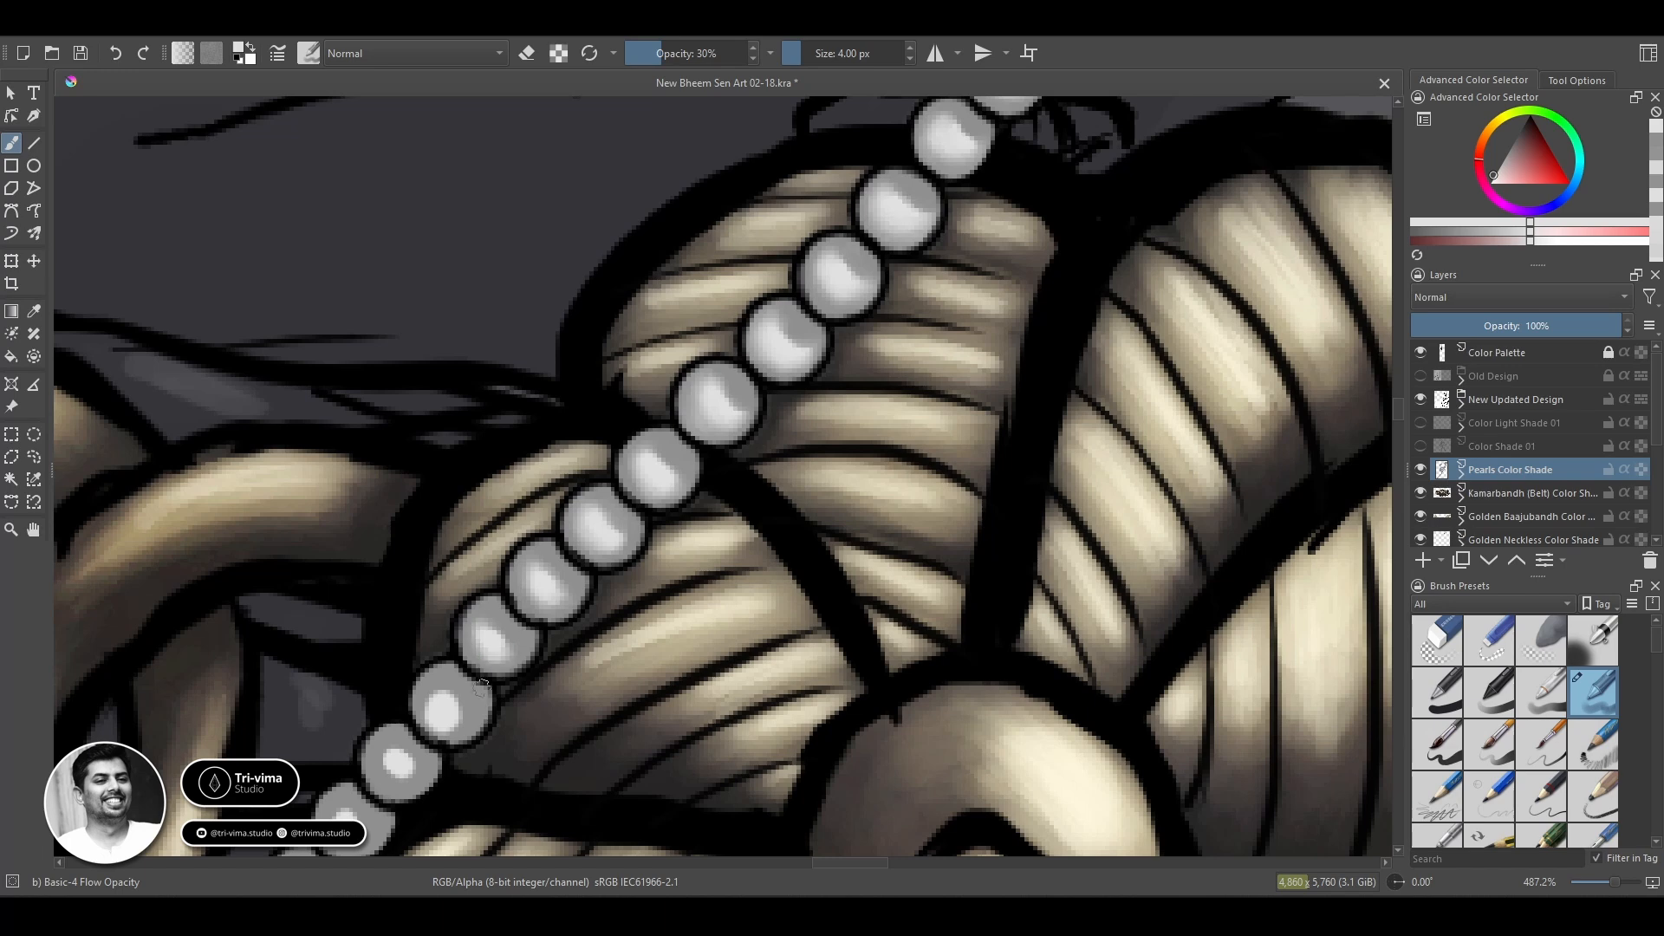
ctrl+click(449, 709)
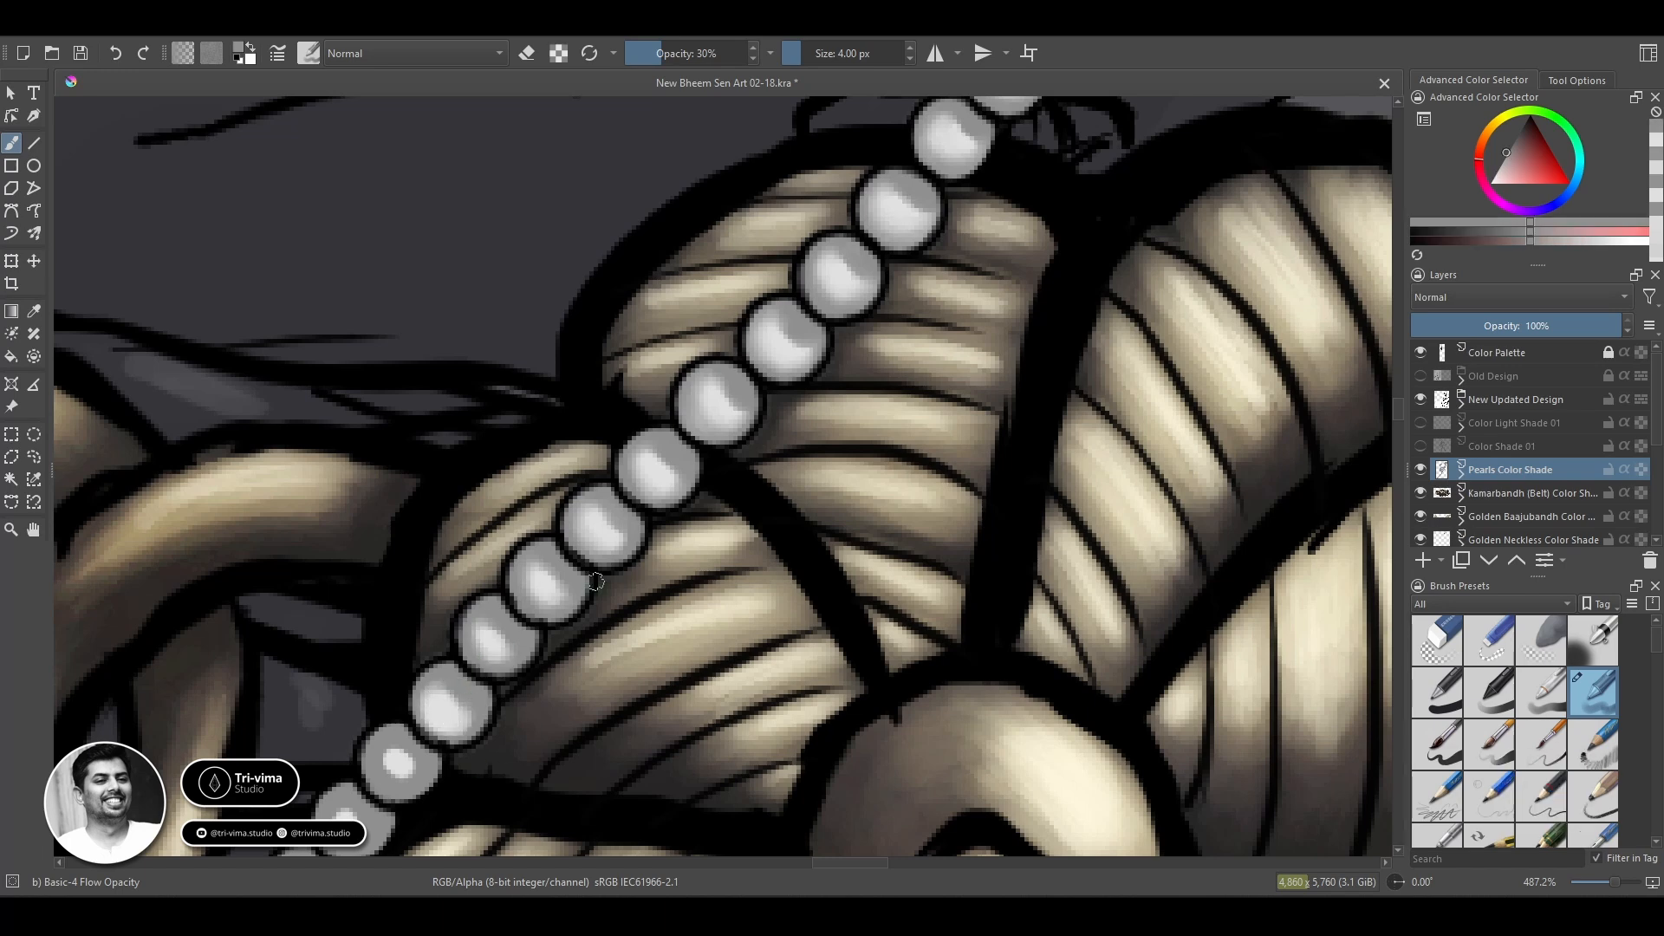
mouse_move(450, 711)
mouse_down()
mouse_move(583, 476)
mouse_move(531, 541)
mouse_move(507, 539)
mouse_up()
ctrl+click(516, 528)
ctrl+click(535, 531)
ctrl+click(533, 532)
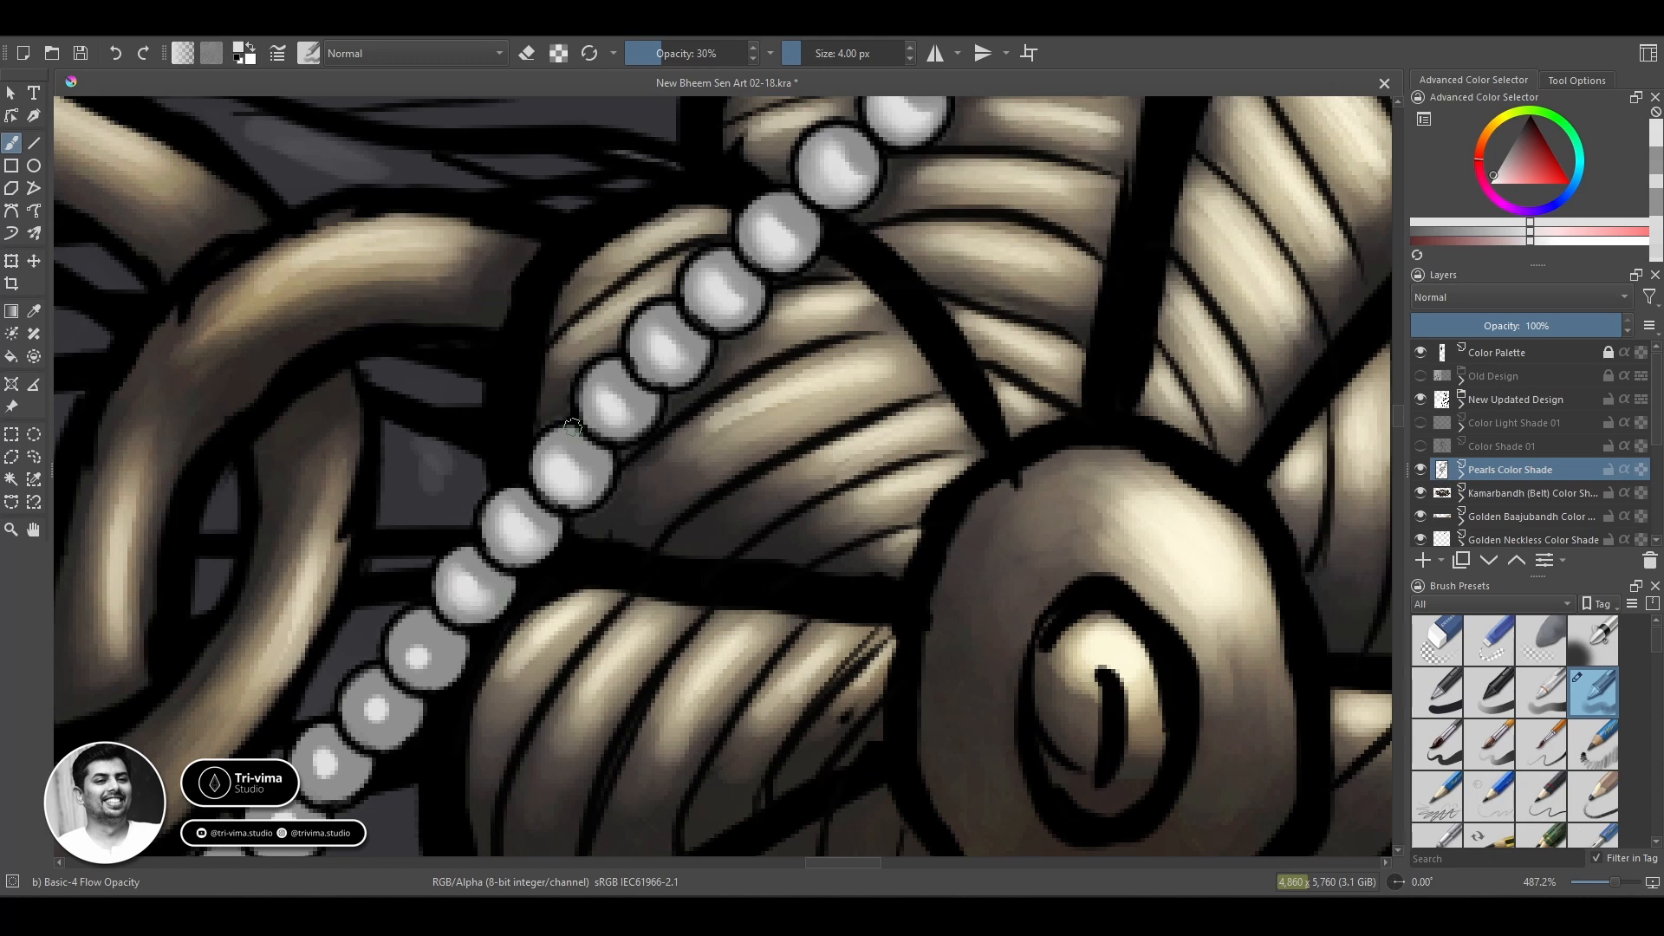
Soften the highlights of the next two beads between the golden ring and the flower.
ctrl+click(419, 657)
drag(423, 661, 405, 646)
ctrl+click(423, 673)
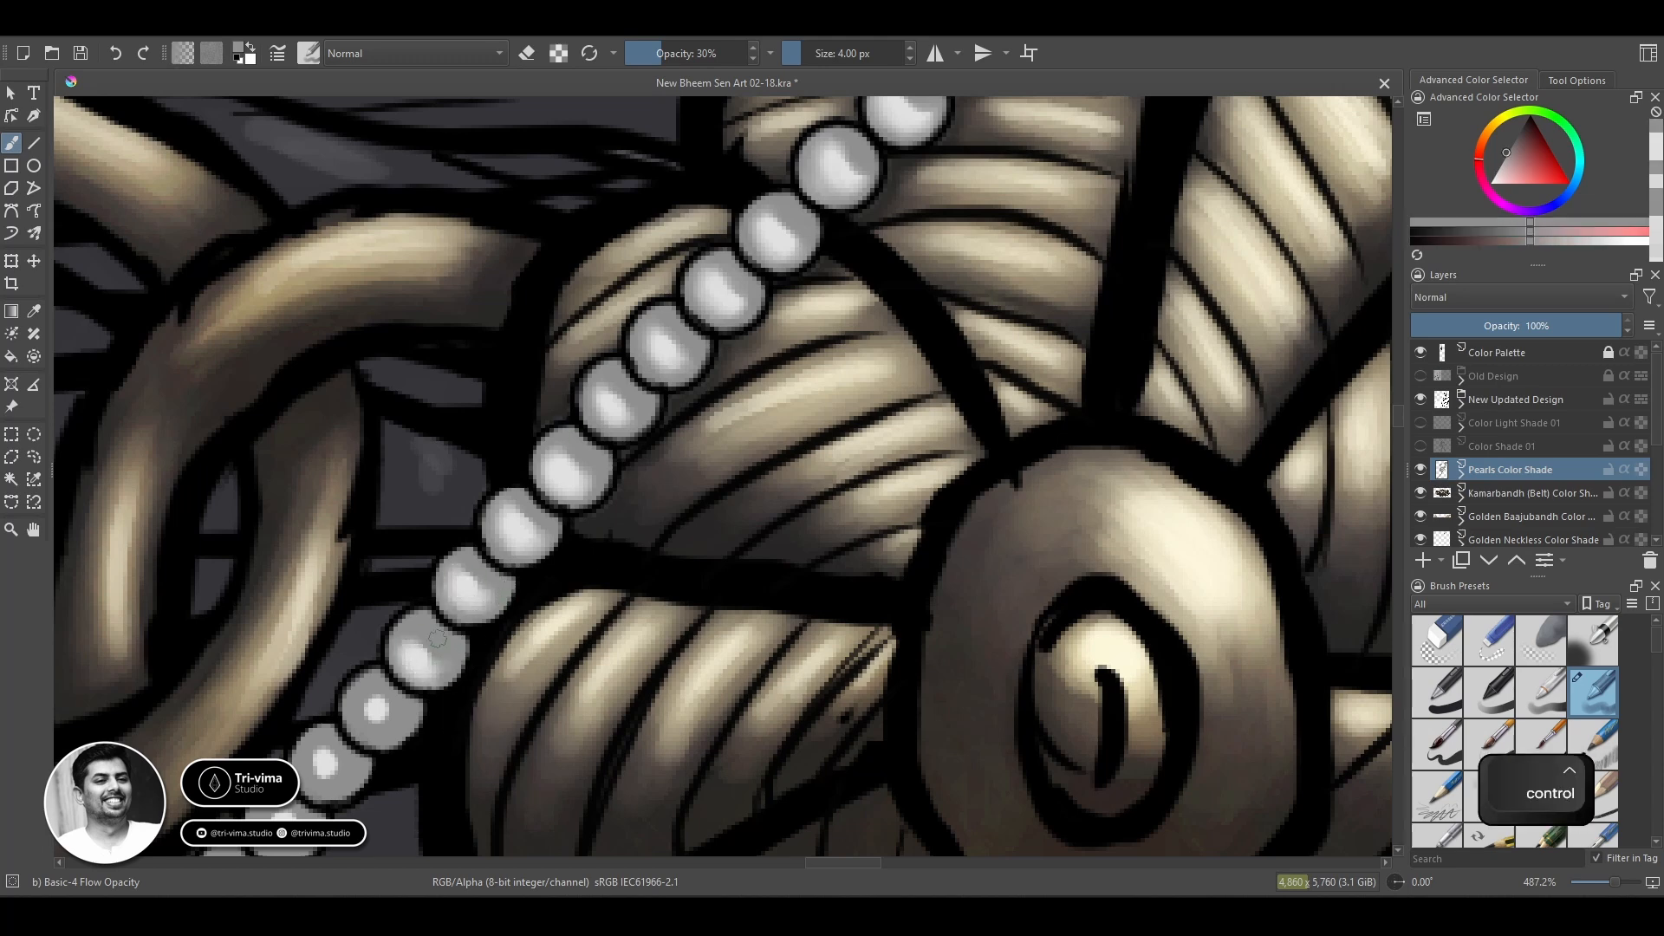
ctrl+click(368, 719)
ctrl+click(398, 717)
ctrl+click(376, 709)
Blend the highlights of the two beads just above the small golden link's outer end.
mouse_move(404, 709)
mouse_down()
mouse_move(349, 757)
mouse_move(412, 651)
mouse_move(406, 590)
mouse_move(421, 615)
mouse_move(430, 574)
mouse_move(406, 617)
mouse_up()
ctrl+click(356, 762)
ctrl+click(414, 603)
ctrl+click(429, 617)
ctrl+click(411, 600)
ctrl+click(356, 667)
mouse_move(352, 672)
mouse_down()
mouse_move(348, 653)
mouse_move(368, 678)
mouse_move(348, 660)
mouse_move(387, 669)
mouse_move(531, 473)
mouse_up()
ctrl+click(388, 656)
ctrl+click(420, 594)
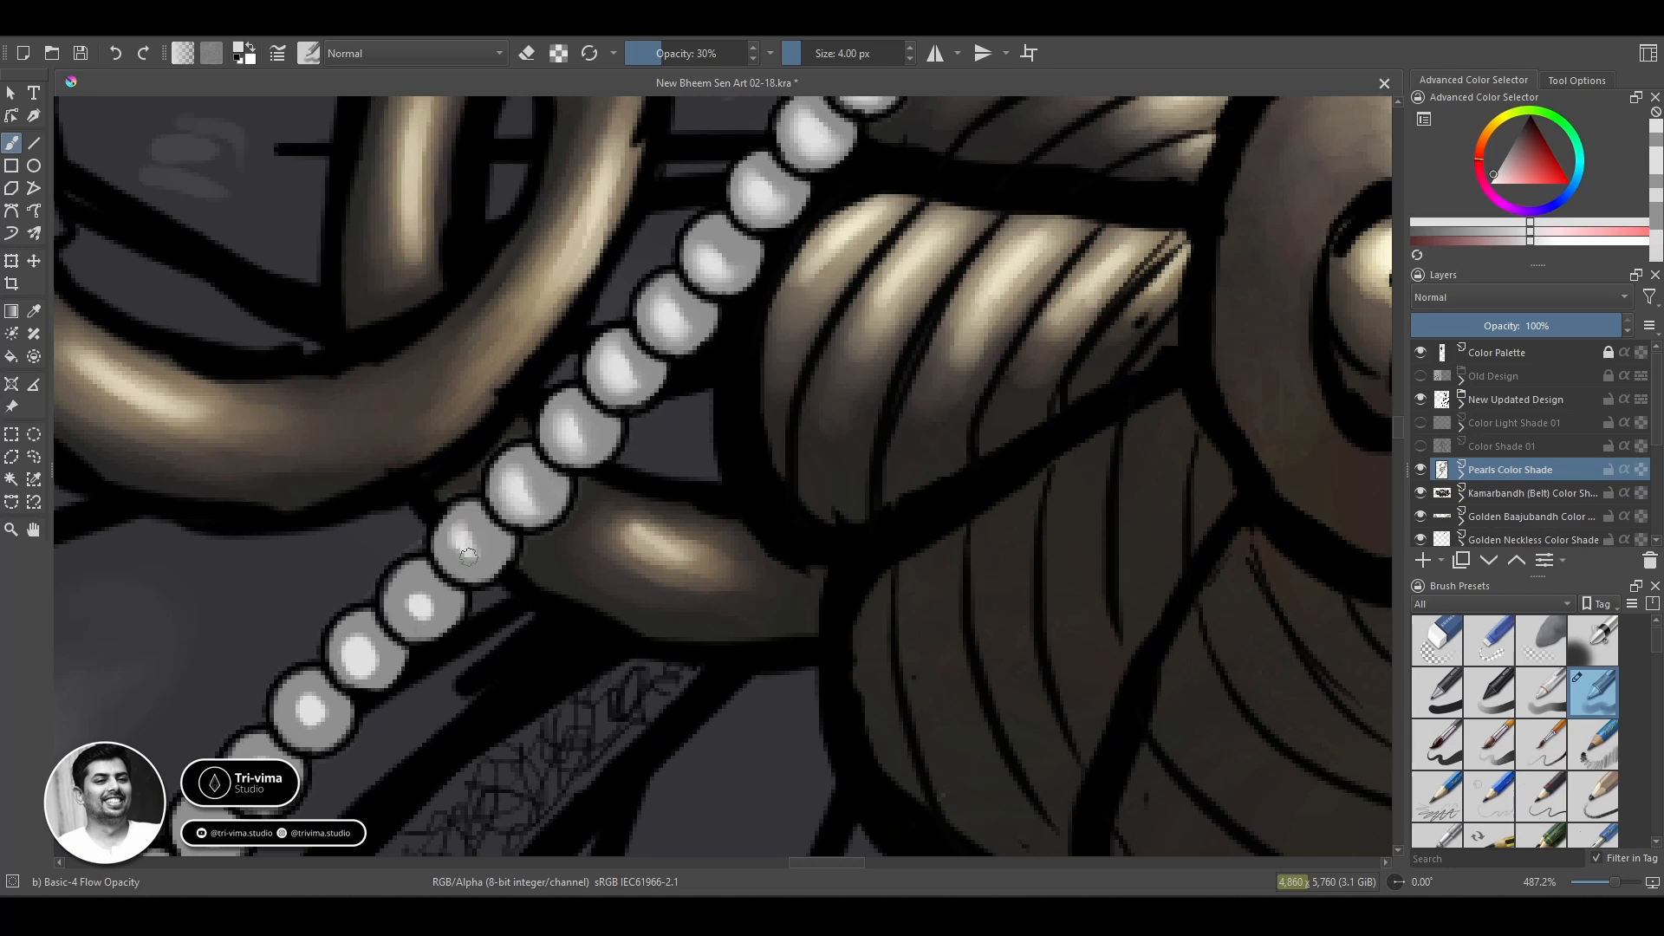
Spread the highlights of the bead touching the small golden link and the bead below it.
drag(468, 556, 458, 517)
mouse_move(431, 634)
mouse_down()
mouse_move(414, 622)
mouse_move(416, 582)
mouse_move(433, 641)
mouse_move(374, 675)
mouse_up()
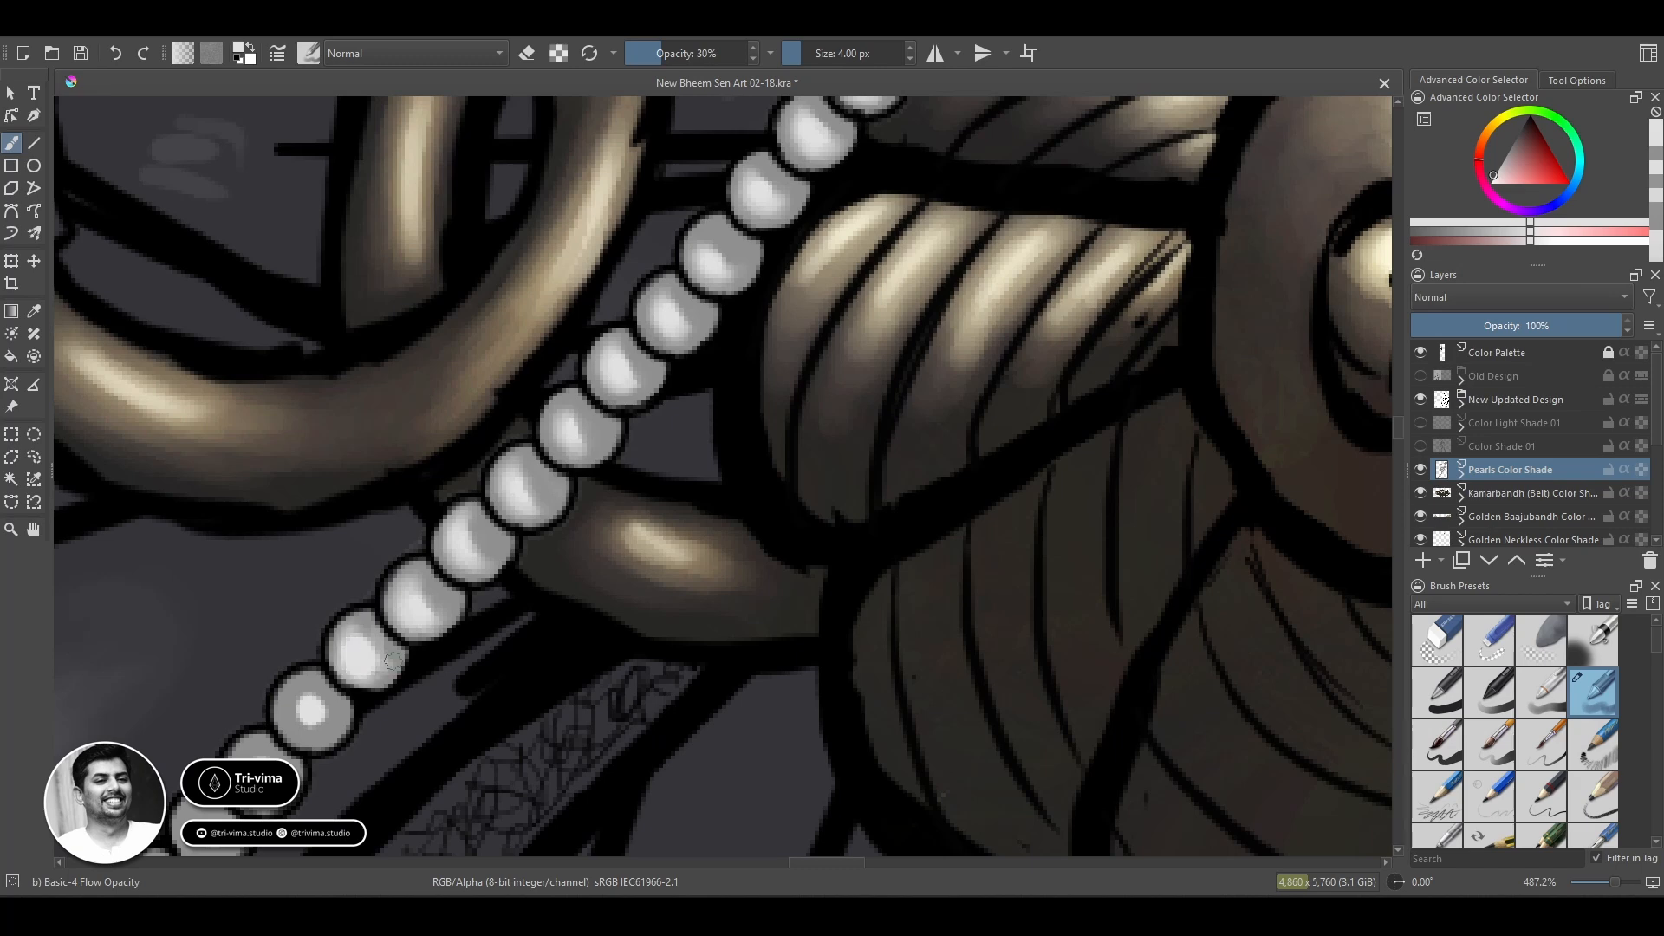
ctrl+click(437, 599)
Smooth the highlight of the next bead beyond the golden link with alternating light and grey tones.
mouse_move(379, 649)
mouse_down()
mouse_move(351, 678)
mouse_move(364, 629)
mouse_up()
ctrl+click(365, 656)
ctrl+click(383, 646)
ctrl+click(364, 657)
ctrl+click(386, 644)
Blend the small round highlight of the following bead into its grey base and even out its shading.
ctrl+click(314, 701)
mouse_move(305, 690)
mouse_down()
mouse_move(307, 727)
mouse_move(327, 718)
mouse_up()
ctrl+click(321, 708)
ctrl+click(312, 711)
ctrl+click(327, 709)
ctrl+click(319, 716)
ctrl+click(332, 713)
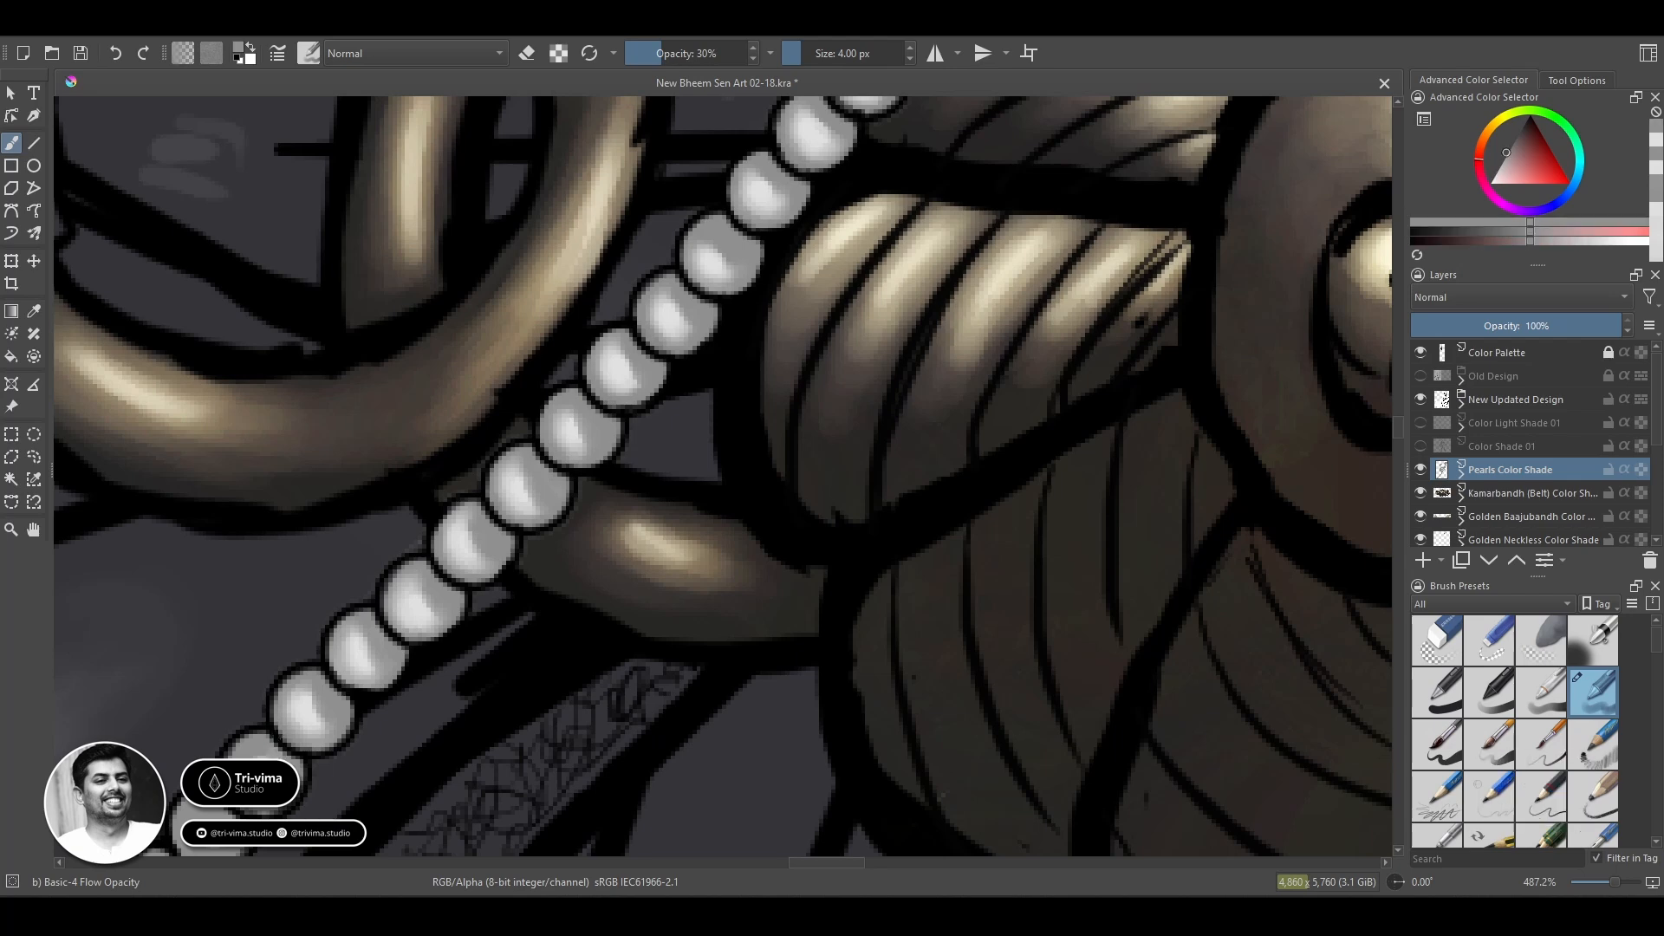
ctrl+click(309, 712)
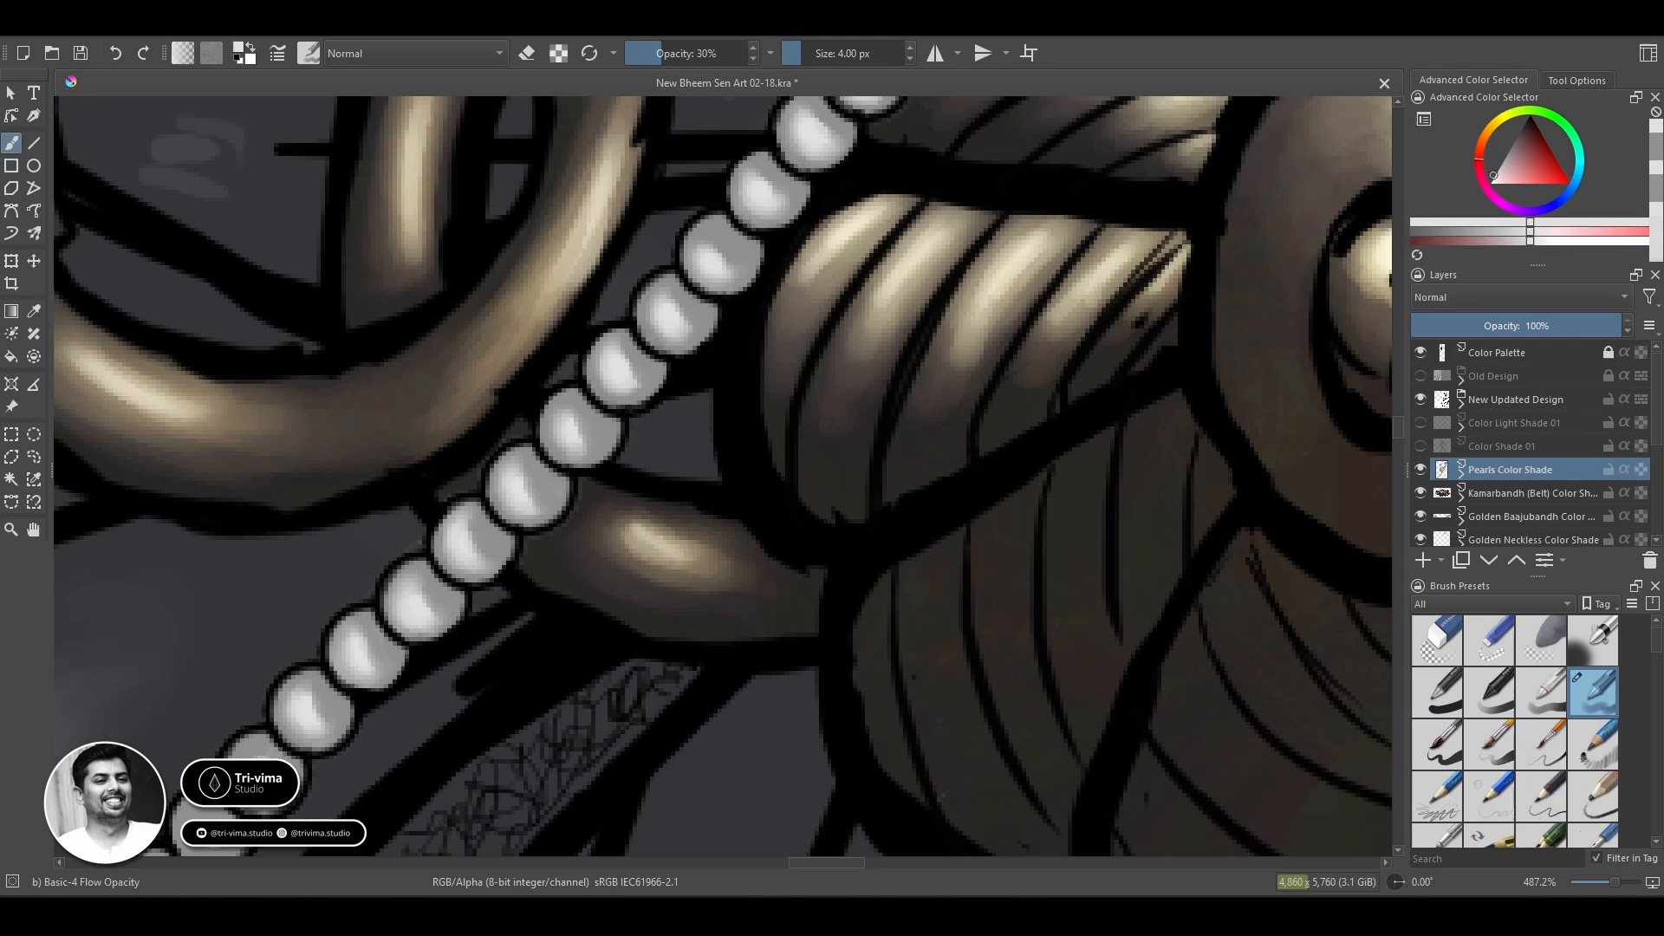
Soften the highlights of the next two beads running beside the patterned belt strap.
ctrl+click(272, 751)
ctrl+click(328, 735)
drag(328, 735, 453, 550)
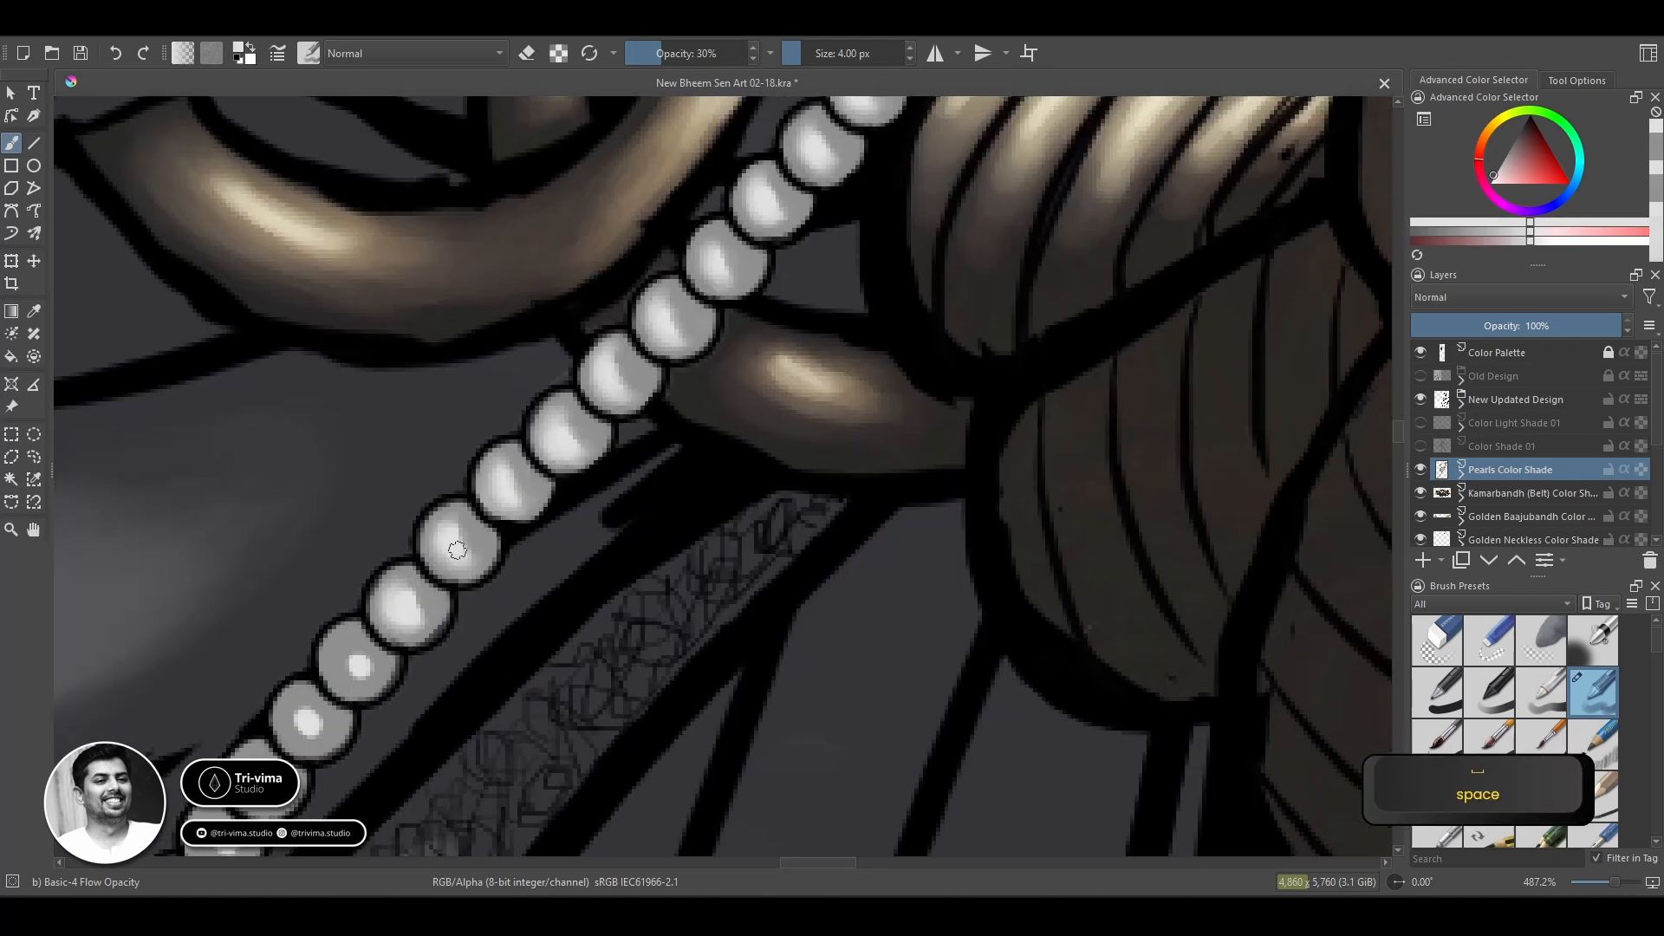
mouse_move(404, 630)
mouse_down()
mouse_move(353, 671)
mouse_move(338, 645)
mouse_move(367, 670)
mouse_up()
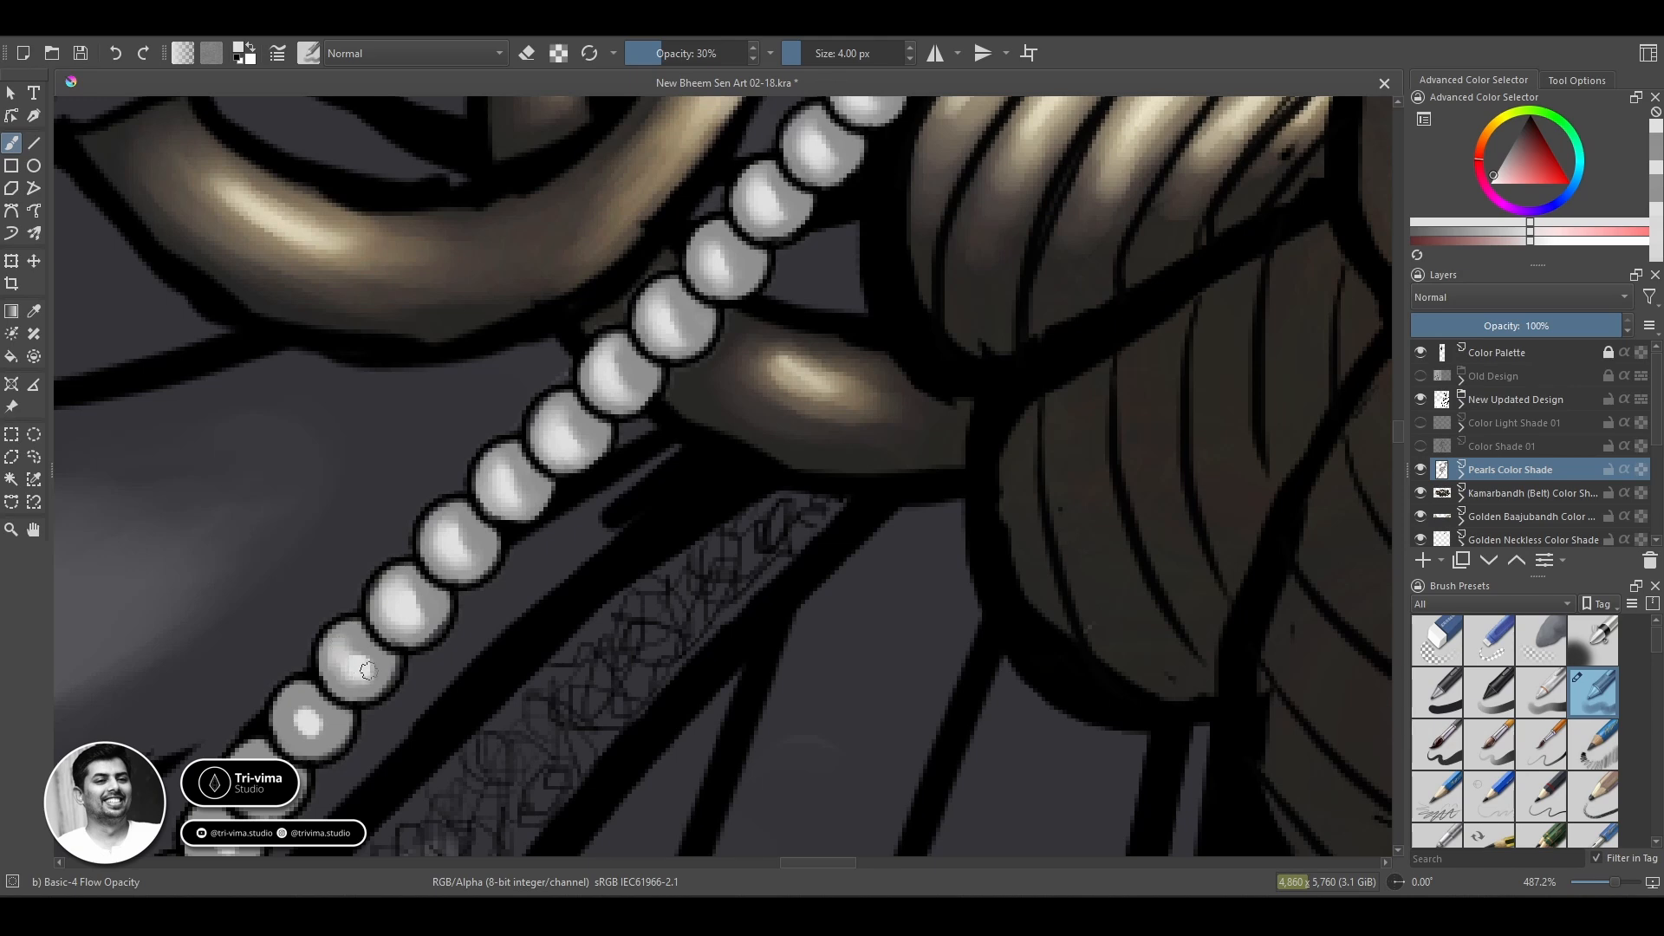
Spread the highlight of the next bead beside the patterned strap and restore grey along its edge.
mouse_move(296, 726)
mouse_down()
mouse_move(417, 558)
mouse_move(421, 583)
mouse_move(438, 572)
mouse_move(379, 637)
mouse_up()
ctrl+click(450, 562)
ctrl+click(423, 559)
ctrl+click(440, 564)
ctrl+click(424, 557)
Blend the following bead's highlight and shade its upper edge with sampled grey.
ctrl+click(402, 605)
ctrl+click(389, 617)
ctrl+click(393, 599)
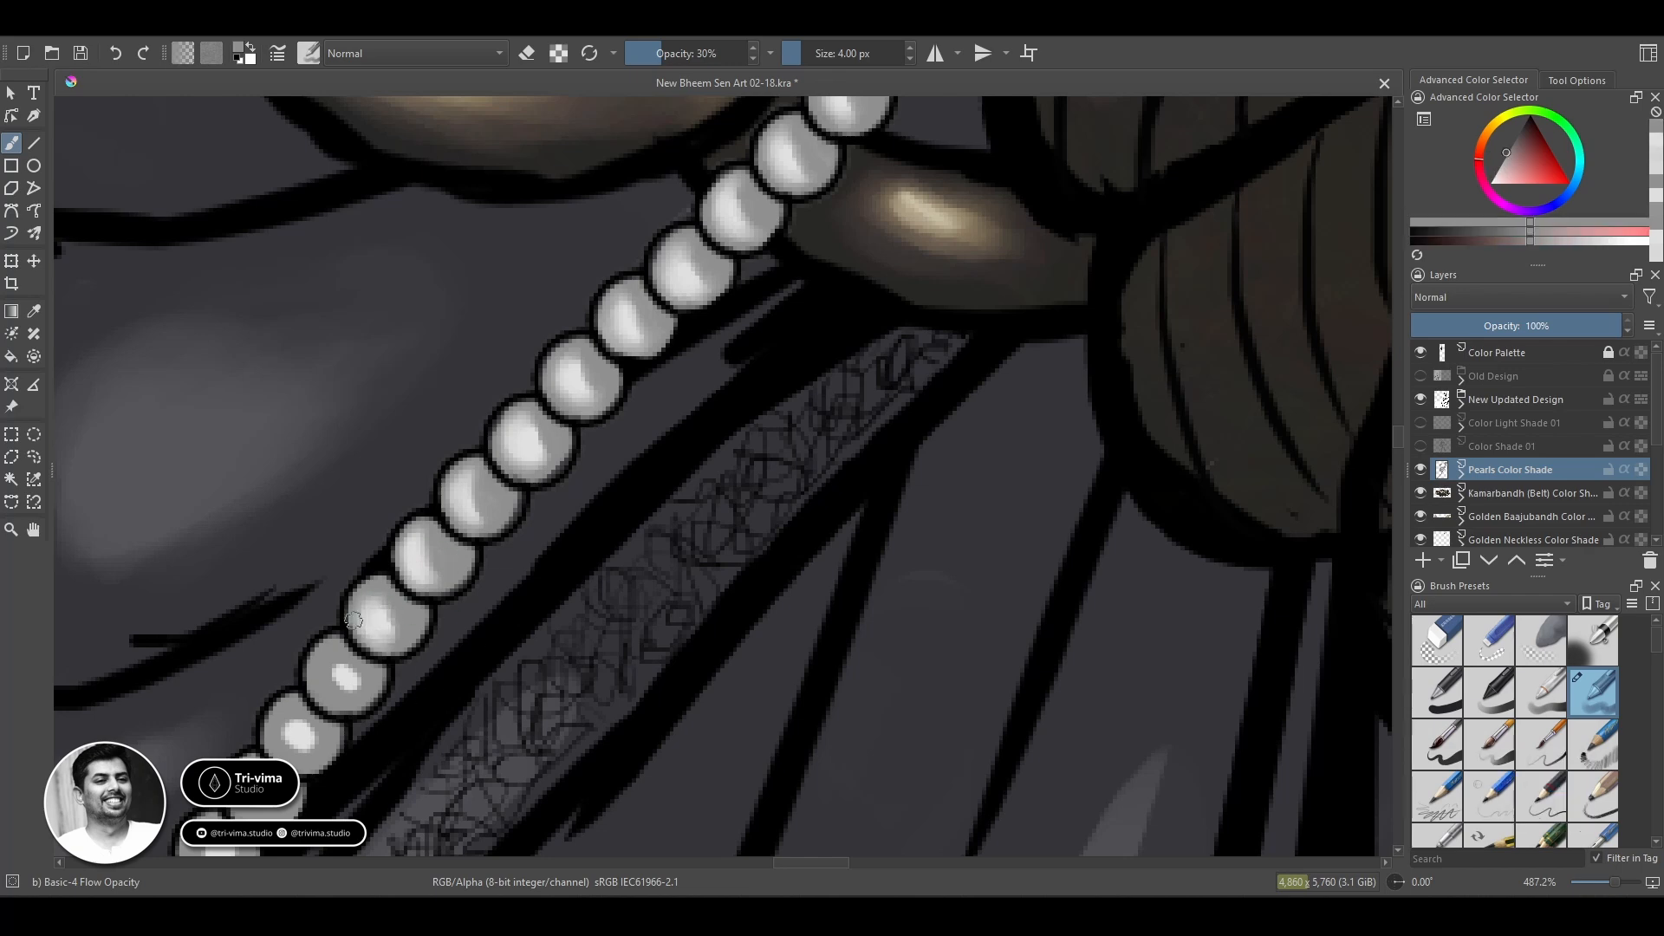
ctrl+click(382, 607)
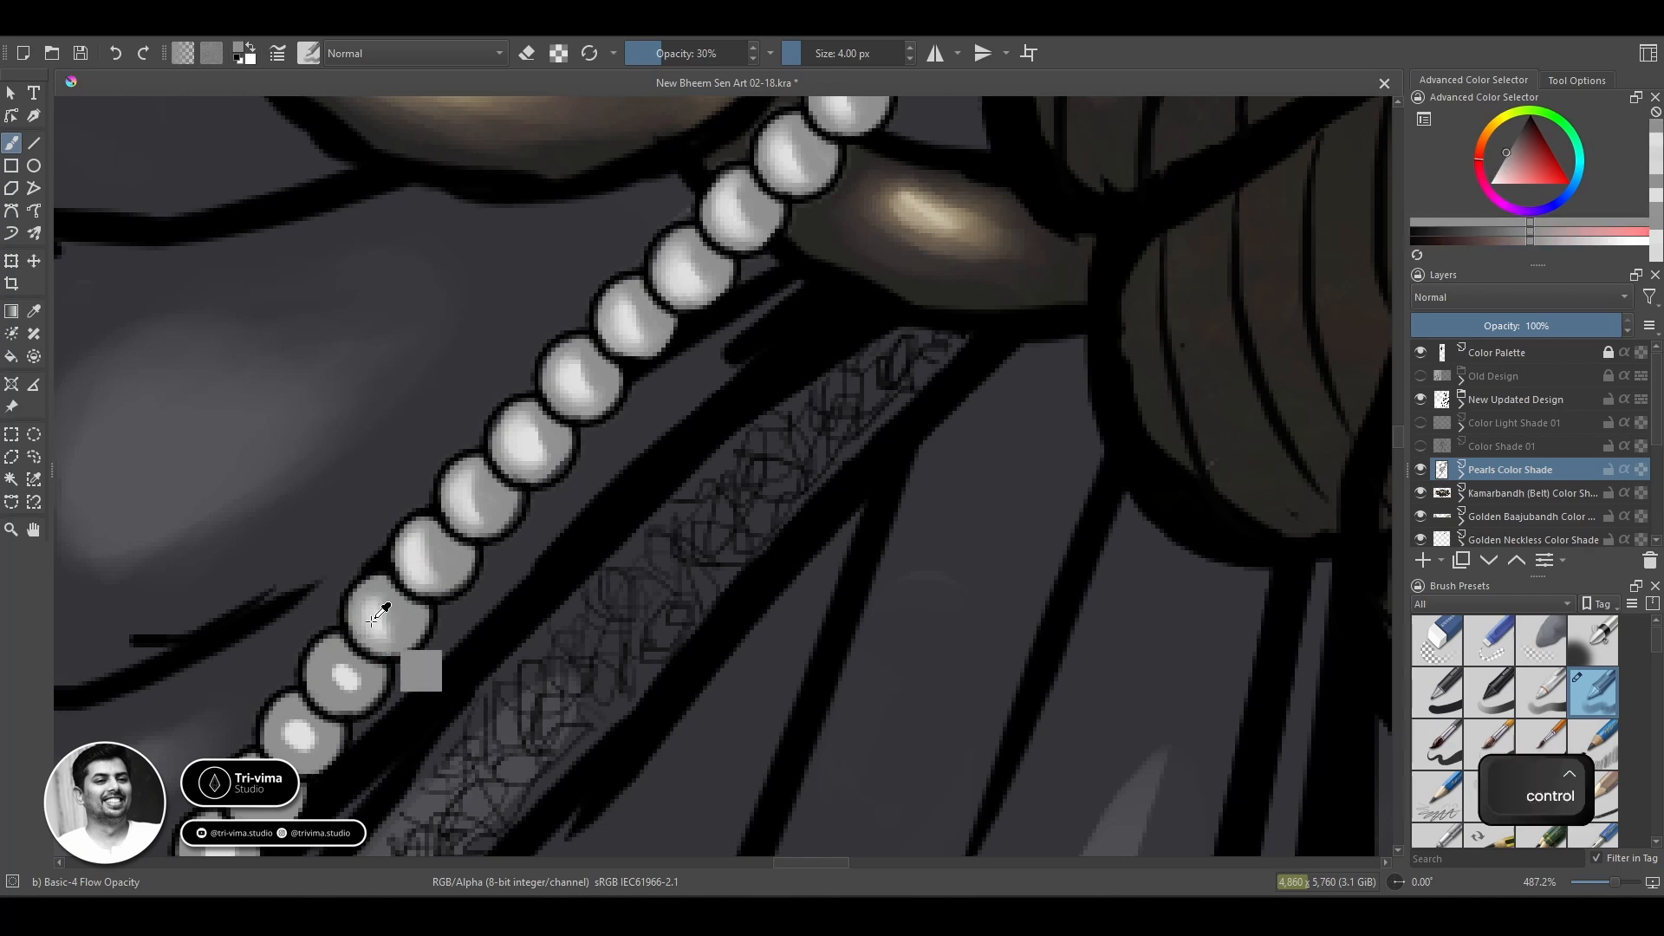
Blend the small highlights of the next two beads together, smoothing their light centres and grey edges.
mouse_move(347, 672)
mouse_down()
mouse_move(312, 734)
mouse_move(334, 655)
mouse_move(333, 700)
mouse_move(360, 669)
mouse_move(312, 737)
mouse_move(280, 726)
mouse_move(312, 762)
mouse_move(285, 750)
mouse_move(327, 652)
mouse_move(338, 702)
mouse_up()
ctrl+click(374, 679)
ctrl+click(315, 734)
ctrl+click(333, 701)
ctrl+click(332, 733)
ctrl+click(296, 736)
ctrl+click(334, 698)
ctrl+click(361, 678)
ctrl+click(297, 761)
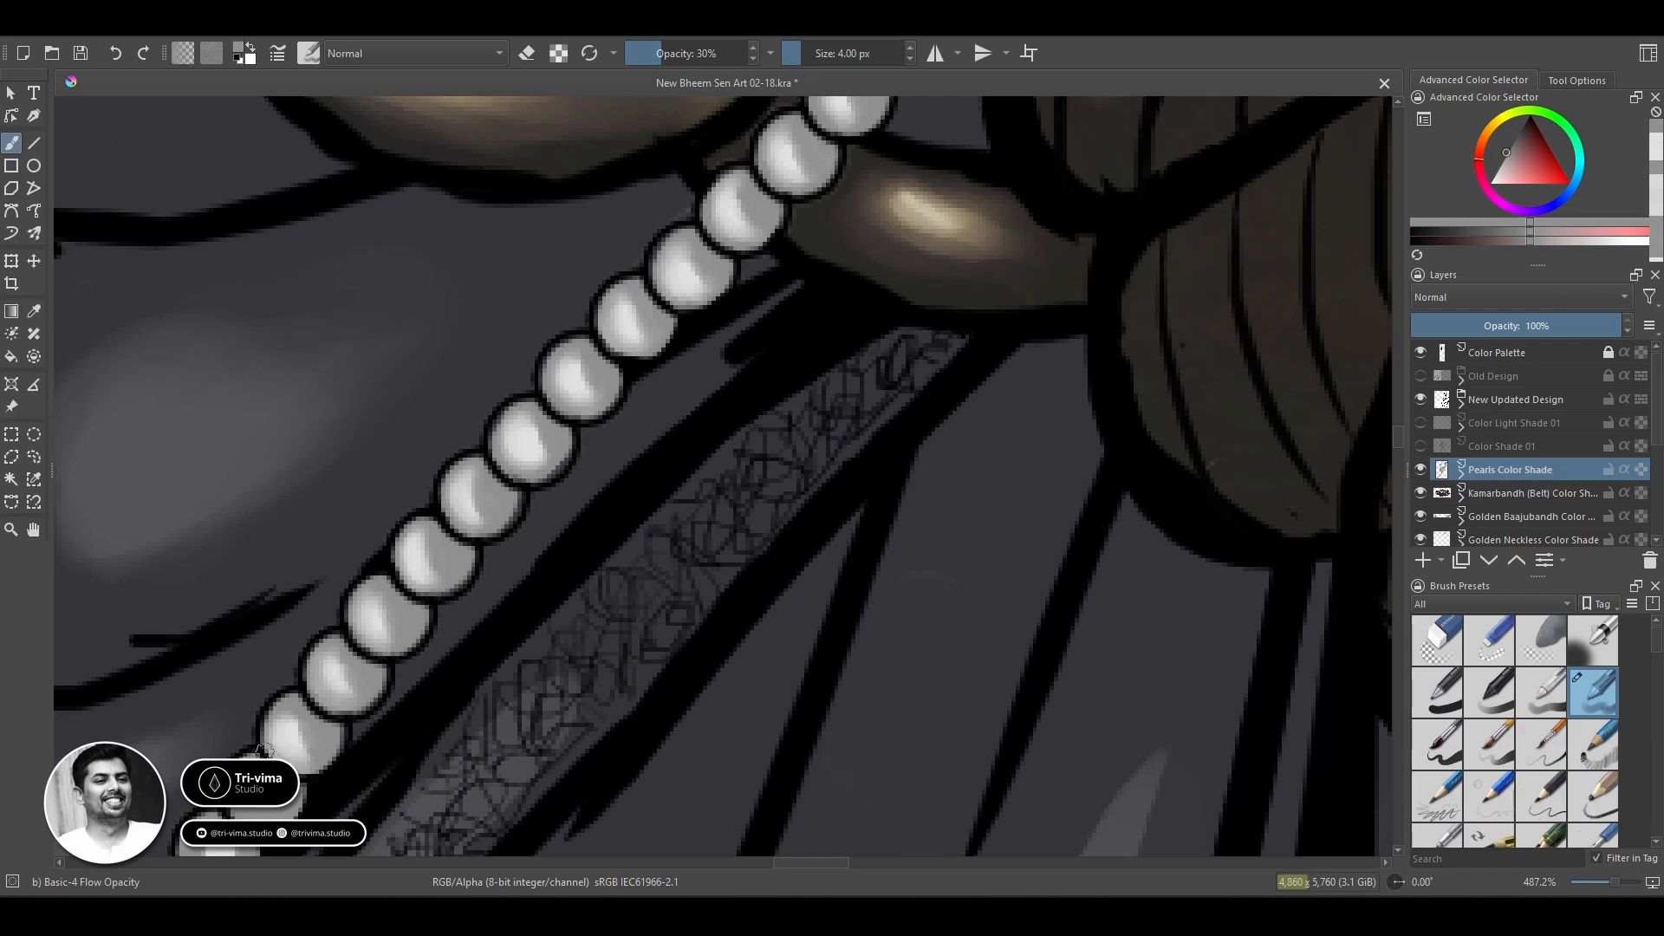
Soften the highlight of the first unblended bead on the chain's lowest stretch across the dark cloth.
key(space)
drag(378, 776, 773, 266)
ctrl+click(658, 284)
mouse_move(640, 263)
mouse_down()
mouse_move(651, 302)
mouse_move(669, 292)
mouse_move(662, 259)
mouse_up()
ctrl+click(692, 288)
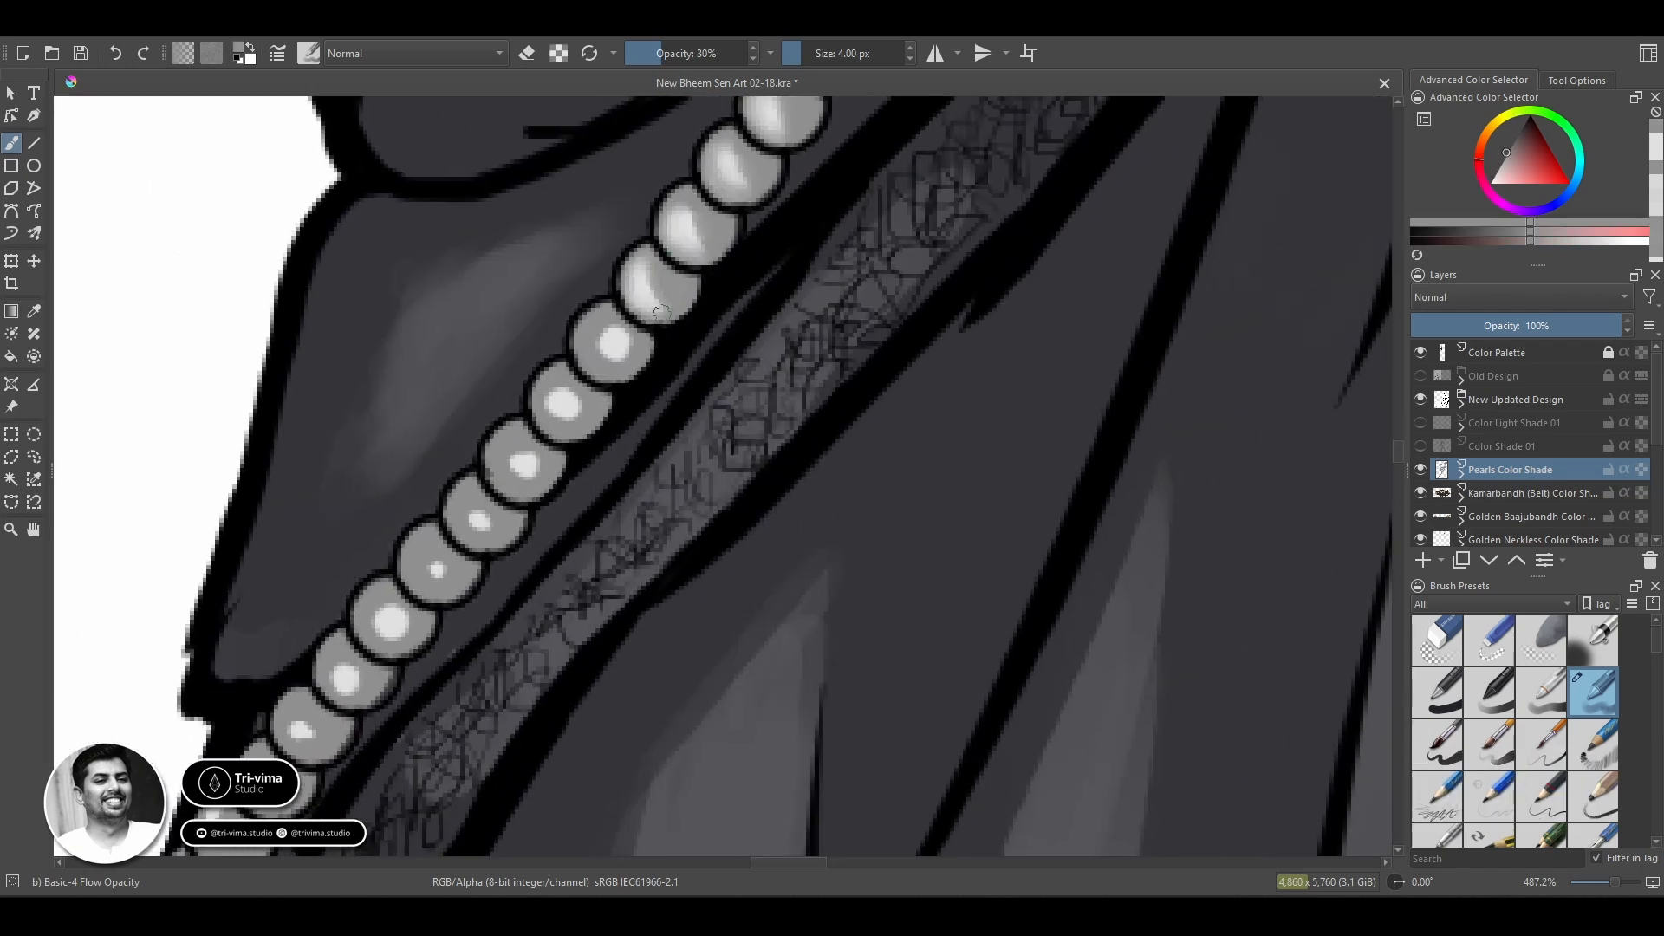
Save the painting and blend the highlight of the next rough bead down the chain into its grey edges.
key(ctrl+s)
mouse_move(616, 346)
mouse_down()
mouse_move(607, 302)
mouse_move(600, 354)
mouse_move(591, 317)
mouse_move(561, 403)
mouse_move(588, 422)
mouse_move(545, 395)
mouse_move(556, 386)
mouse_move(559, 427)
mouse_up()
ctrl+click(607, 346)
ctrl+click(630, 347)
ctrl+click(604, 345)
Smooth the highlight of the following bead on the lower stretch, keeping a light centre and grey rim.
ctrl+click(593, 408)
ctrl+click(592, 413)
ctrl+click(555, 405)
mouse_move(555, 390)
mouse_down()
mouse_move(480, 521)
mouse_move(508, 456)
mouse_move(515, 499)
mouse_up()
ctrl+click(588, 409)
Blend the highlight of the bead below and paint over the next bead's small highlight with grey.
ctrl+click(559, 409)
ctrl+click(542, 456)
ctrl+click(479, 523)
ctrl+click(543, 468)
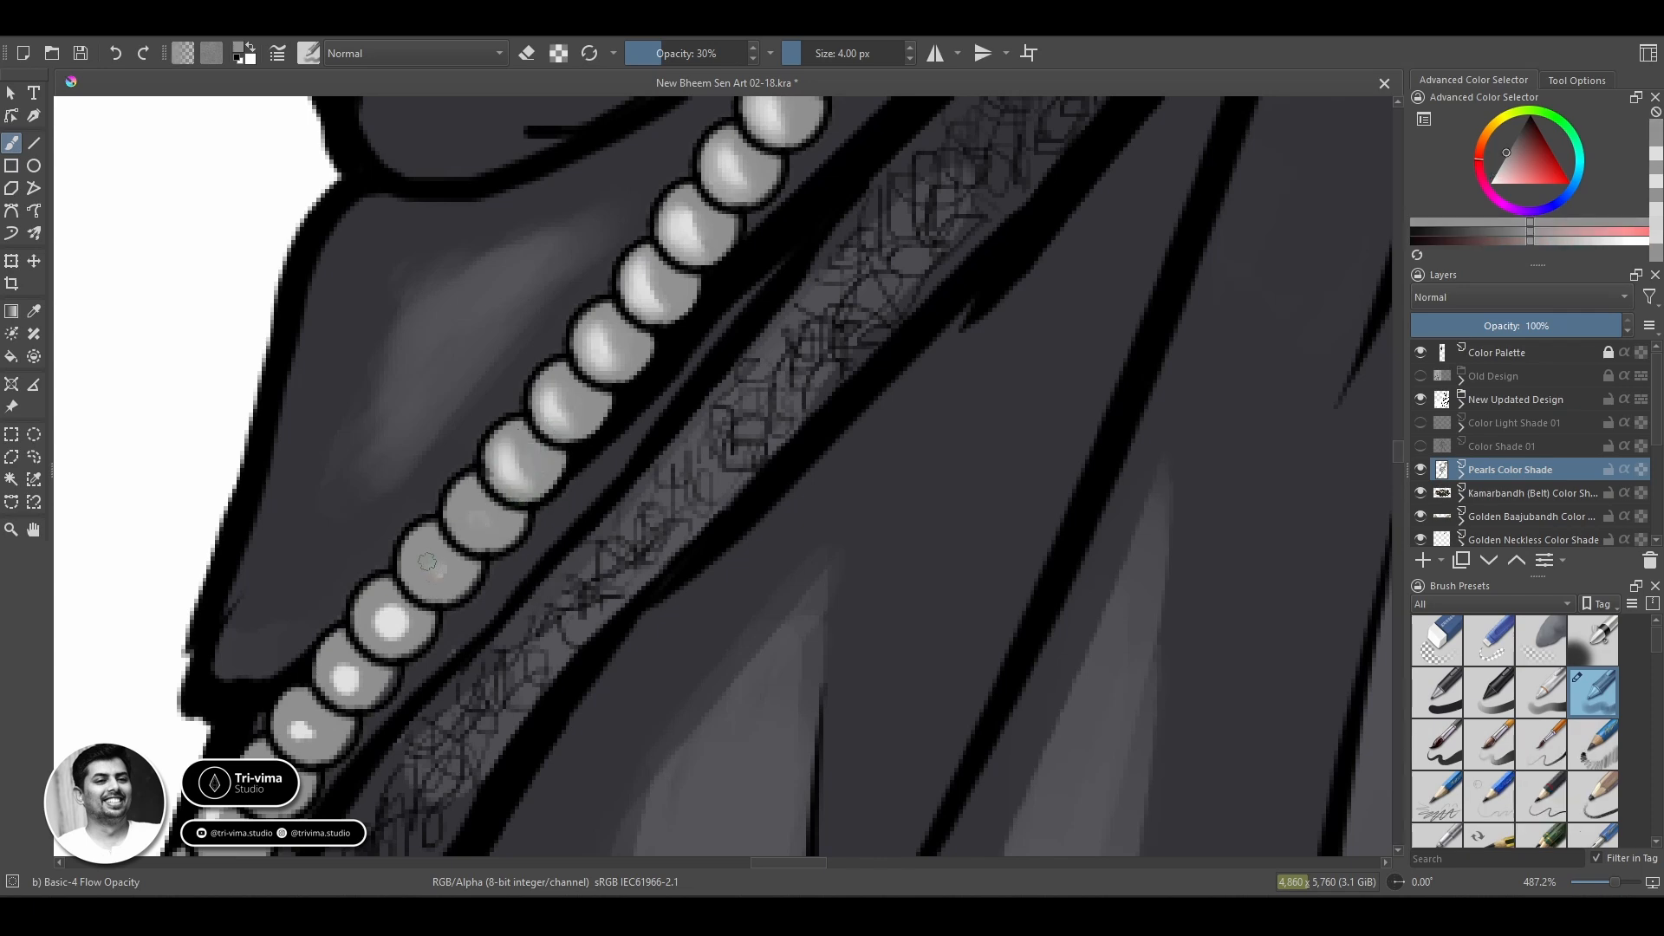
Raise the brush opacity to 52% and cover the rough highlights of the remaining beads with grey down to the chain's end.
mouse_move(394, 608)
mouse_down()
mouse_move(389, 629)
mouse_move(570, 354)
mouse_up()
drag(570, 378, 569, 354)
drag(511, 414, 530, 426)
click(688, 54)
drag(569, 362, 563, 380)
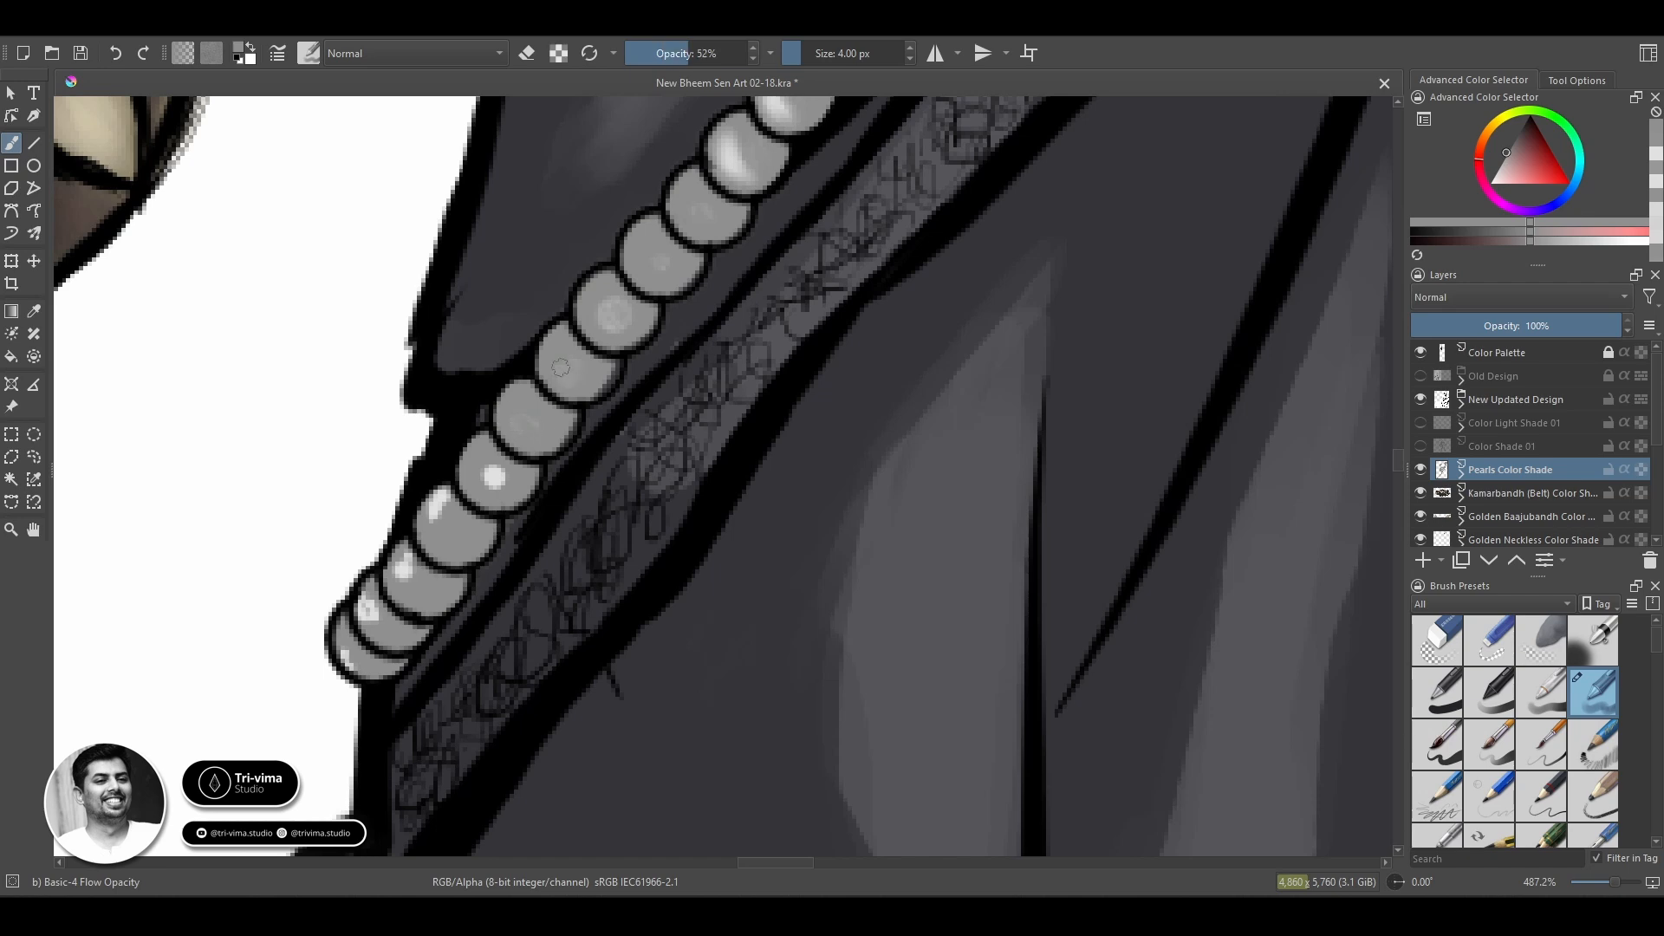
drag(609, 309, 620, 319)
drag(496, 479, 489, 472)
drag(377, 629, 368, 600)
drag(347, 650, 352, 666)
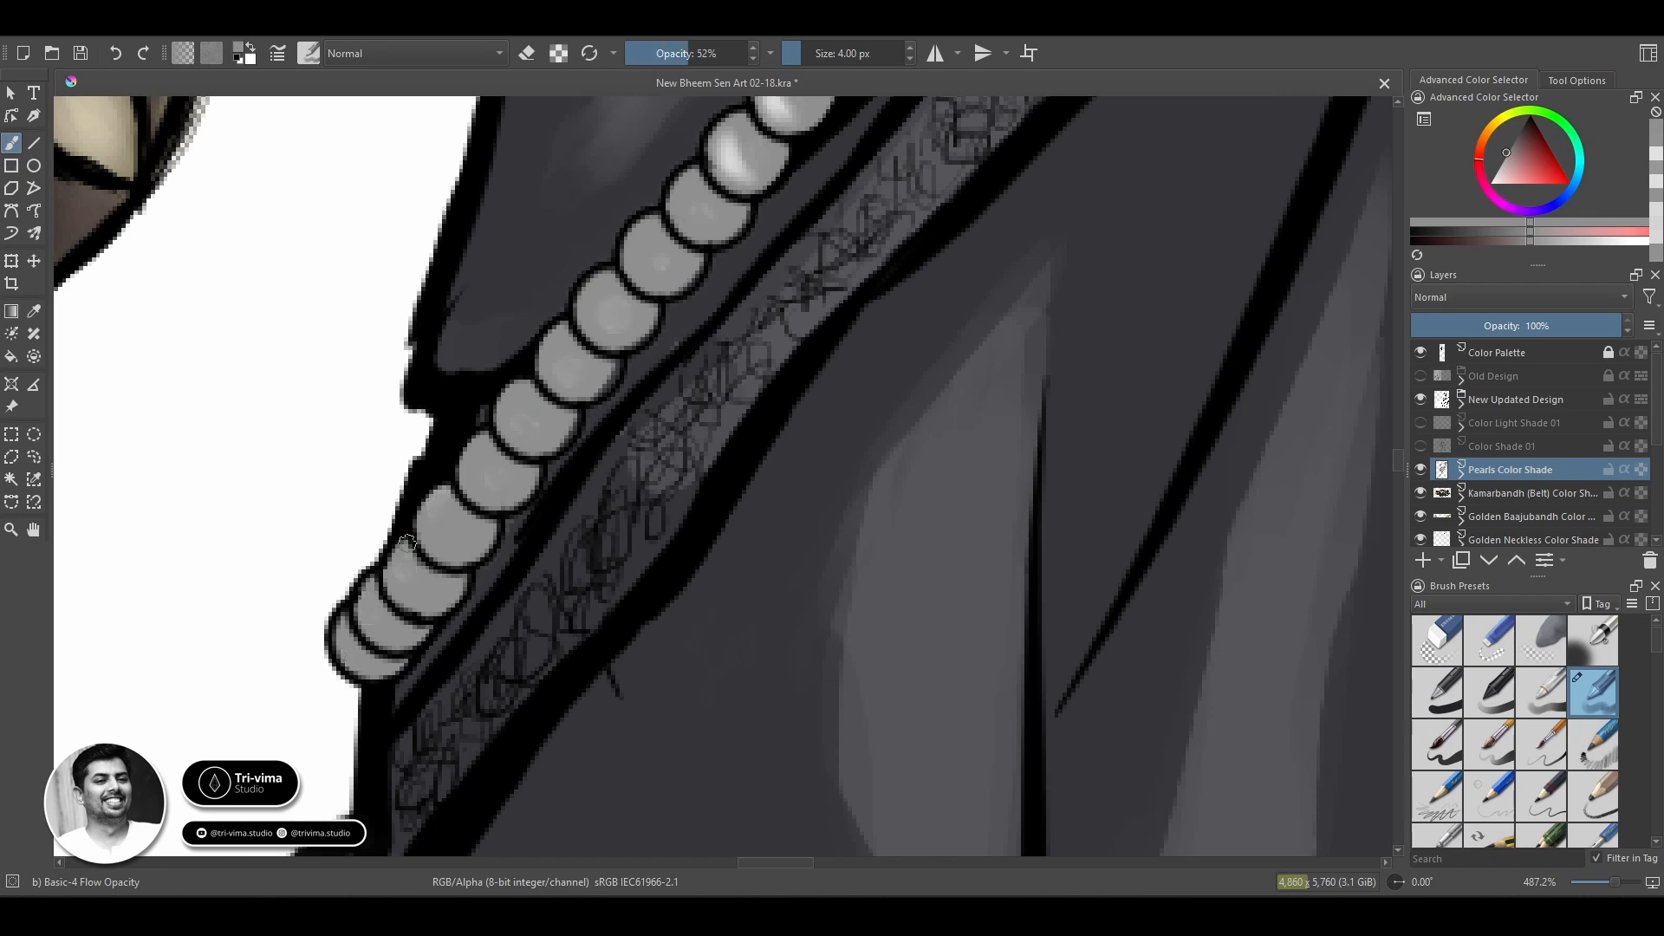
Paint soft light highlights on the first three flat grey beads of the lower stretch.
ctrl+click(676, 213)
mouse_move(676, 260)
mouse_down()
mouse_move(469, 606)
mouse_move(581, 433)
mouse_up()
drag(584, 393, 595, 421)
mouse_move(538, 443)
mouse_down()
mouse_move(549, 468)
mouse_move(504, 525)
mouse_up()
ctrl+click(530, 497)
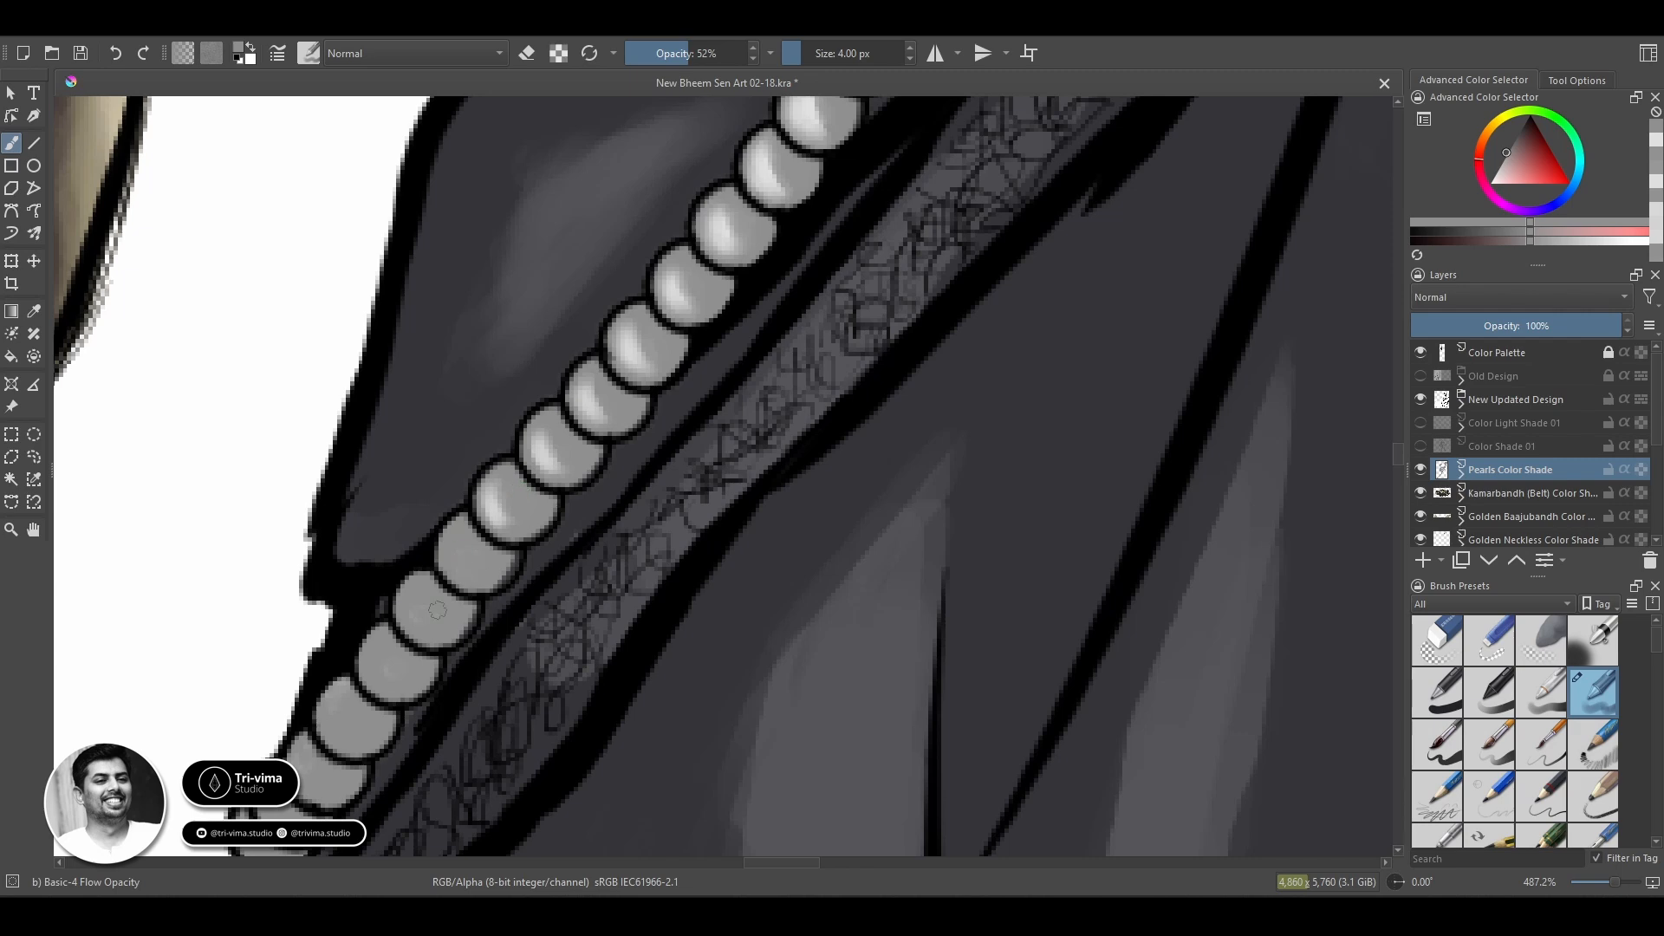
Sample the light tone from a finished bead and highlight the remaining grey beads down to the chain's lower end.
ctrl+click(811, 121)
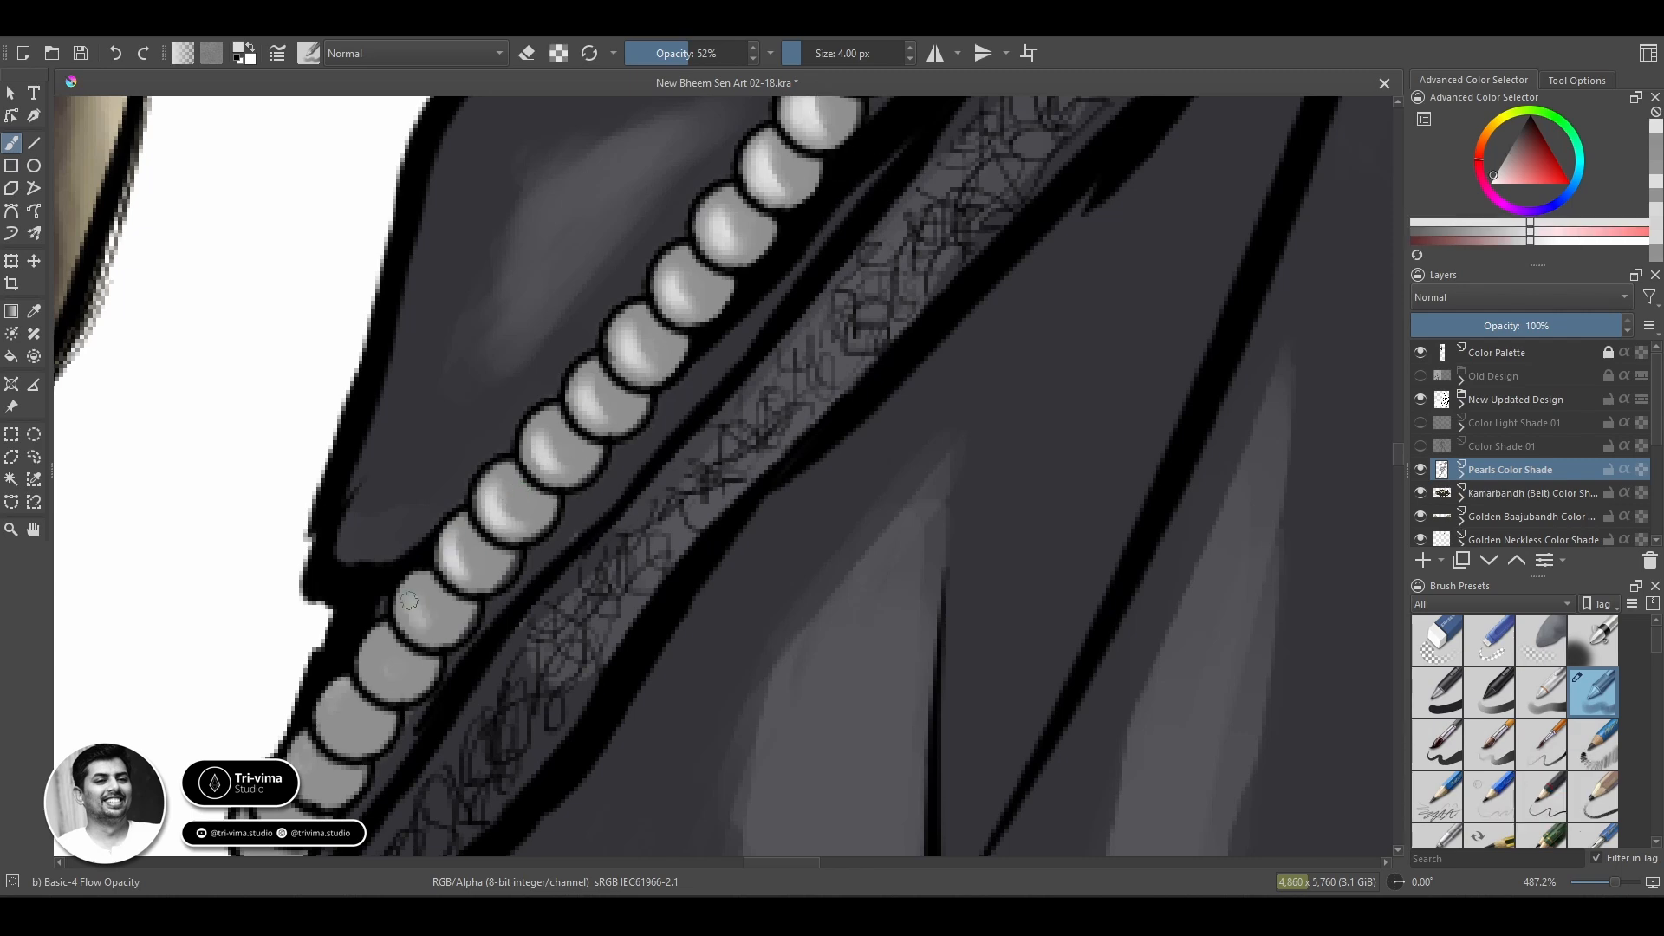
mouse_move(410, 600)
mouse_down()
mouse_move(414, 631)
mouse_move(374, 682)
mouse_move(542, 443)
mouse_up()
mouse_move(507, 477)
mouse_down()
mouse_move(471, 570)
mouse_move(433, 594)
mouse_move(453, 572)
mouse_move(452, 601)
mouse_move(523, 509)
mouse_move(438, 612)
mouse_move(403, 582)
mouse_up()
ctrl+click(449, 595)
ctrl+click(436, 579)
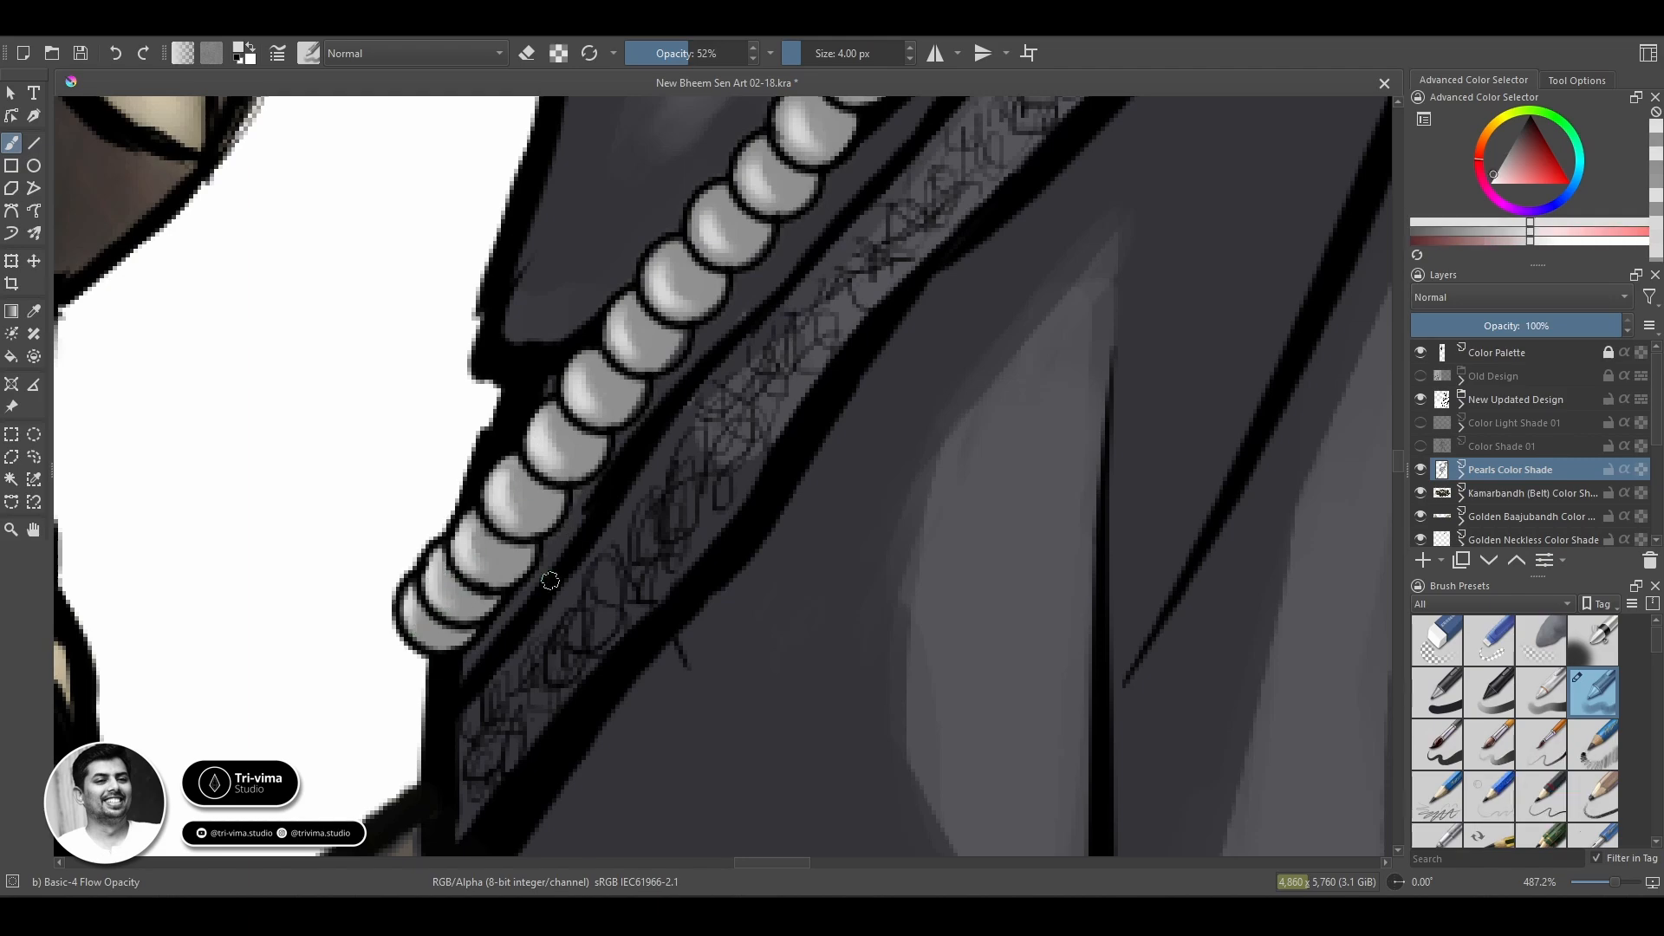
drag(362, 338, 598, 710)
Examine the shaded bead chain across the dark cloth at a wider zoom.
key(z)
ctrl+click(636, 382)
ctrl+click(635, 382)
key(b)
ctrl+click(607, 169)
key(z)
click(820, 709)
click(820, 709)
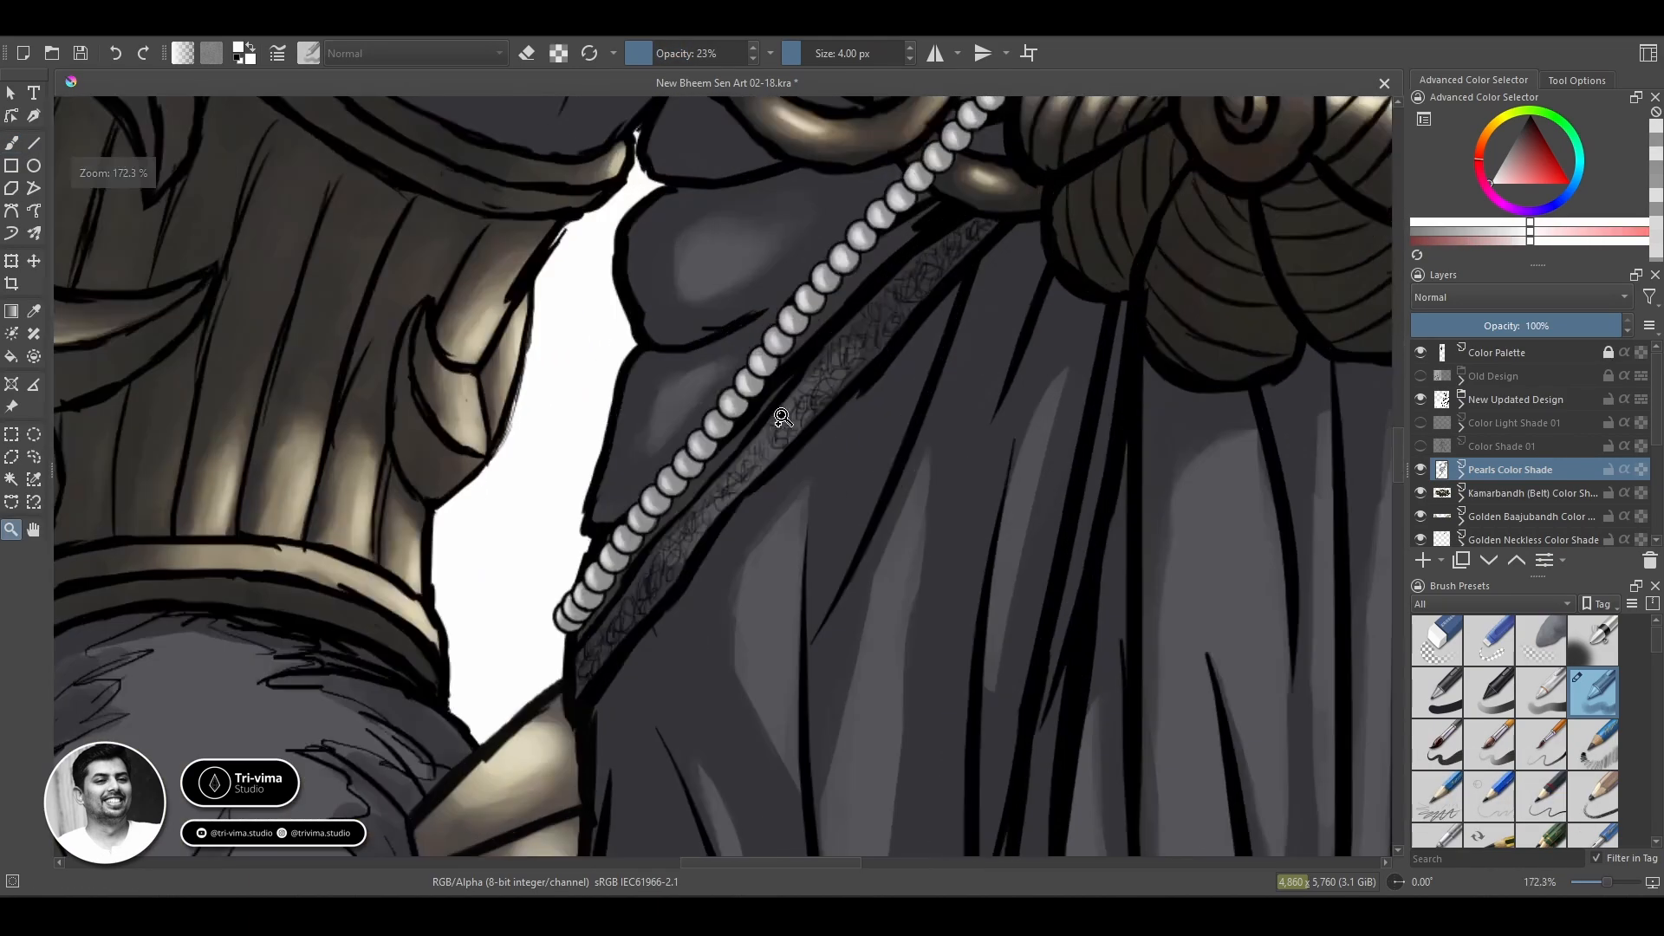
Touch up the highlights of the beads at the chain's lower end with a small white brush.
click(530, 650)
click(530, 650)
key(b)
key(slash)
key(slash)
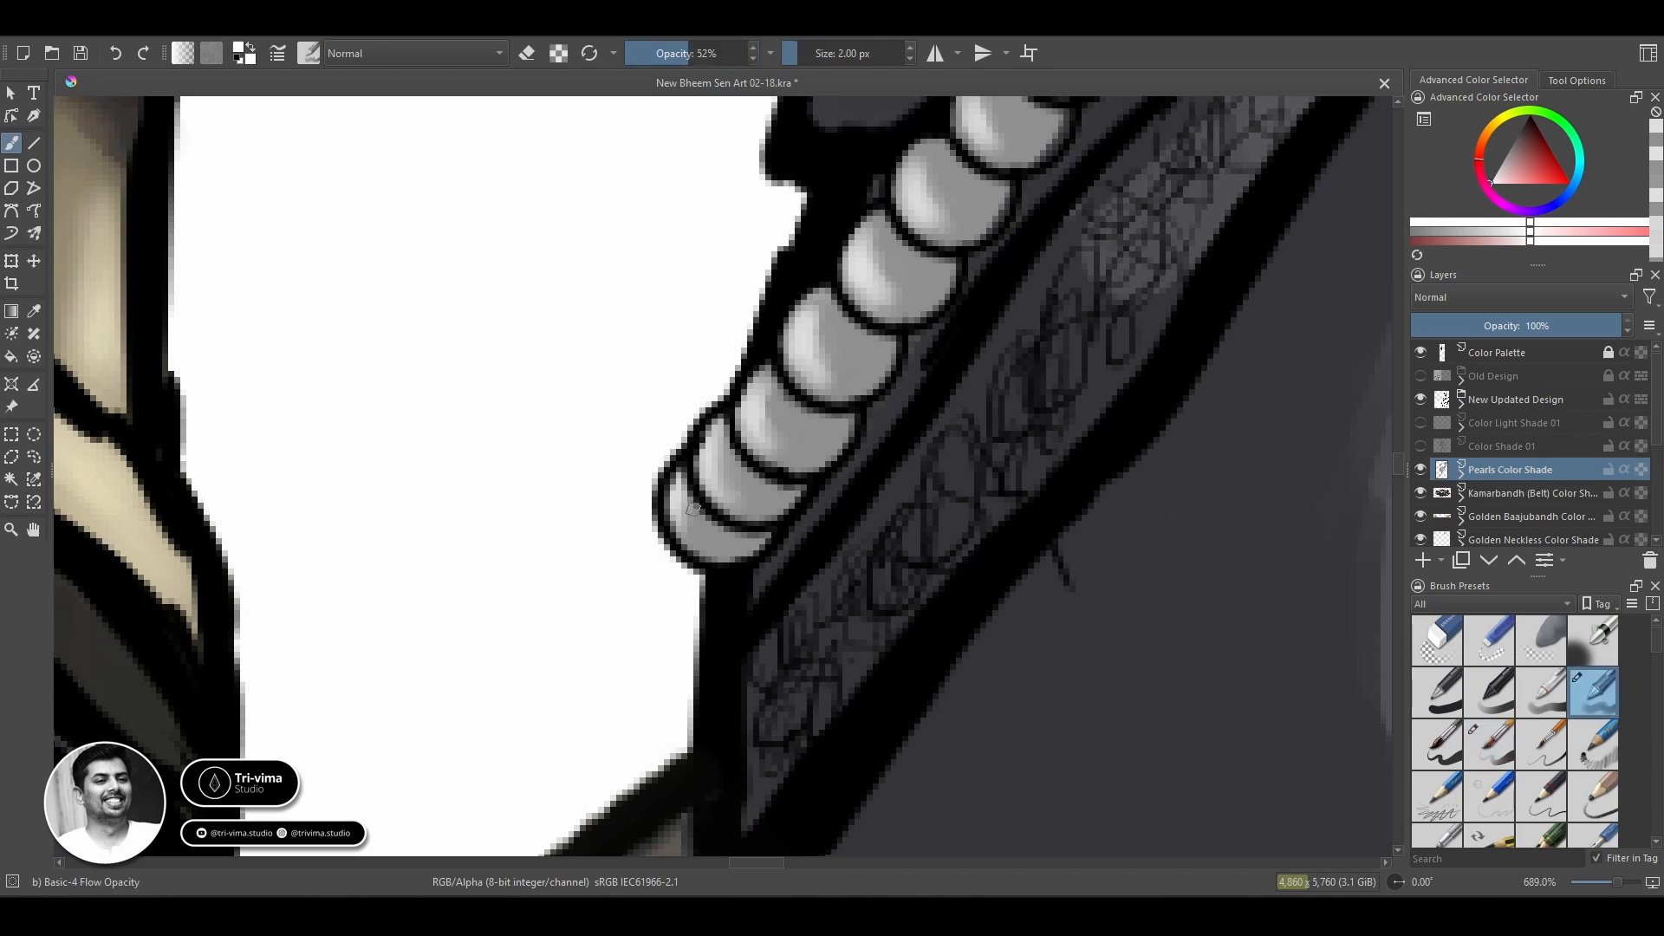
key(z)
ctrl+click(815, 598)
ctrl+click(814, 598)
key(slash)
key(b)
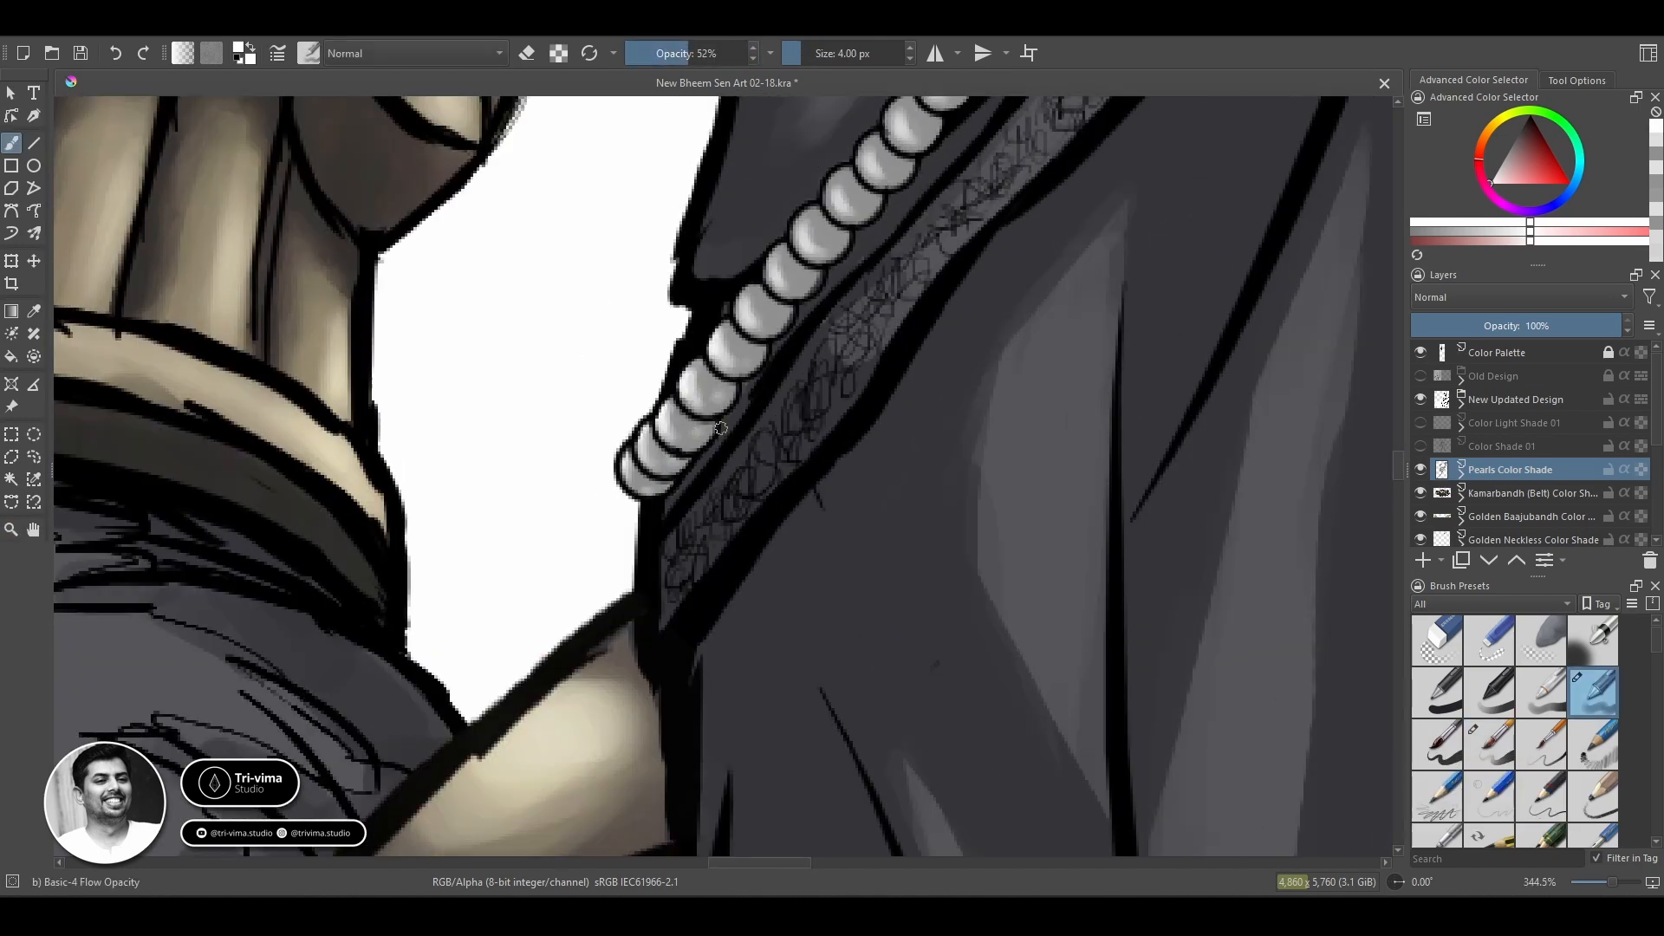
Set the brush size to 3 px and dab bright highlights on the beads along the patterned strap.
key(bracketleft)
key(space)
drag(921, 302, 612, 550)
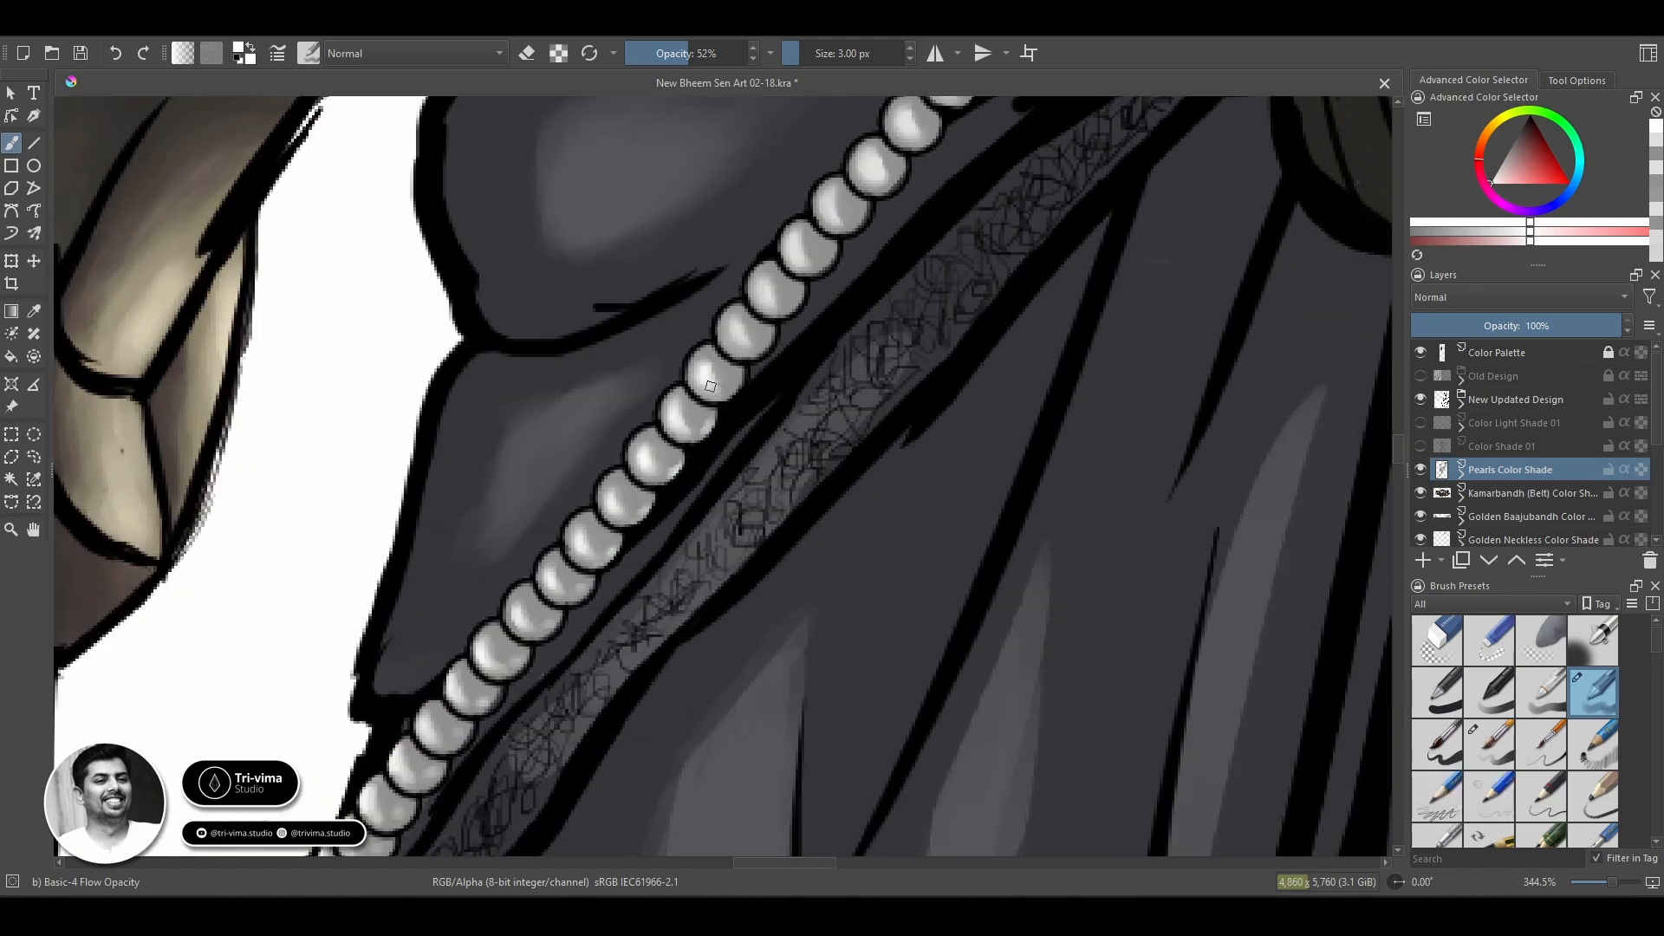
key(space)
drag(824, 260, 549, 645)
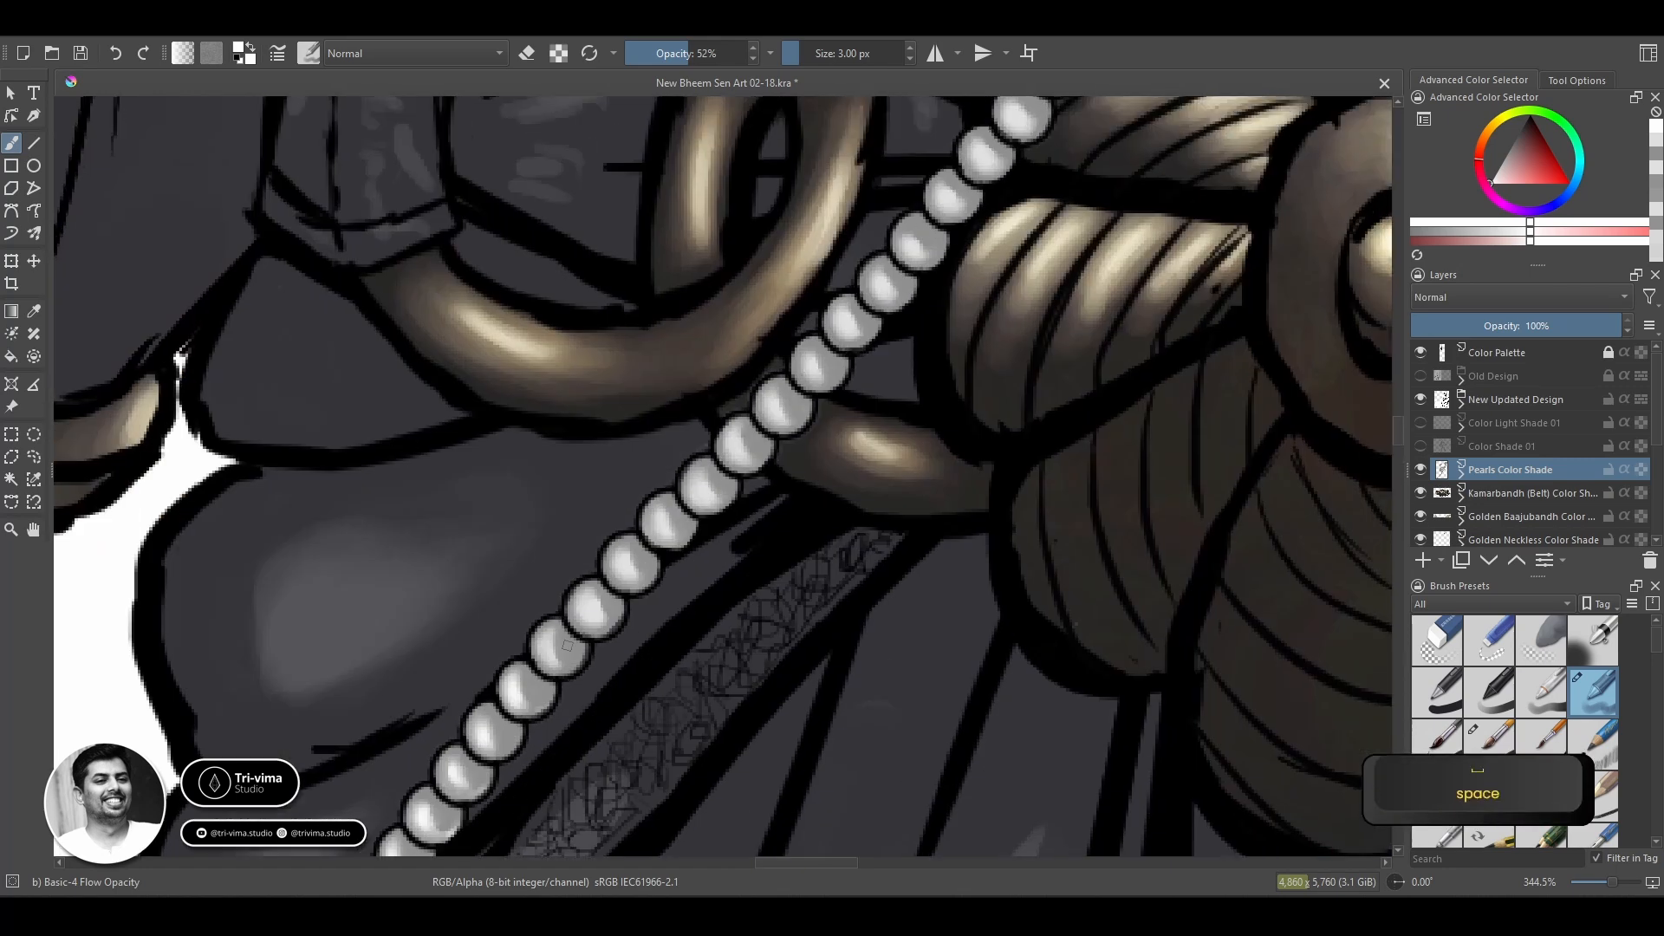
Raise the opacity to 59% and add bright highlights to the beads crossing the gold ring and lower flower petals.
key(o)
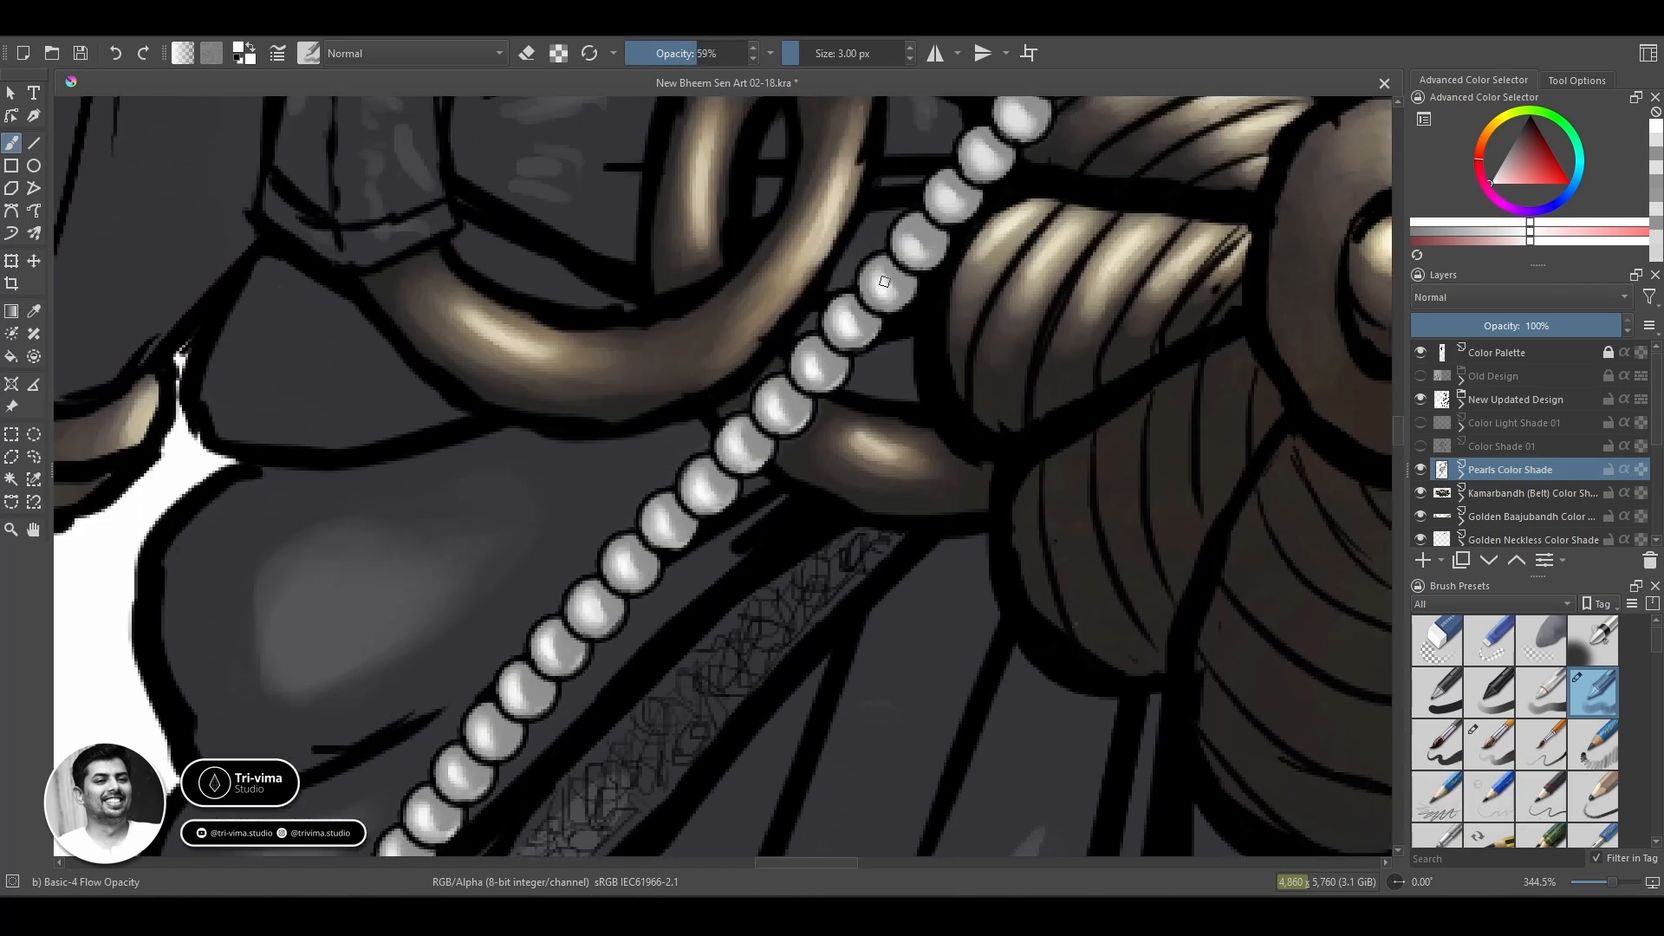
key(space)
drag(884, 281, 663, 493)
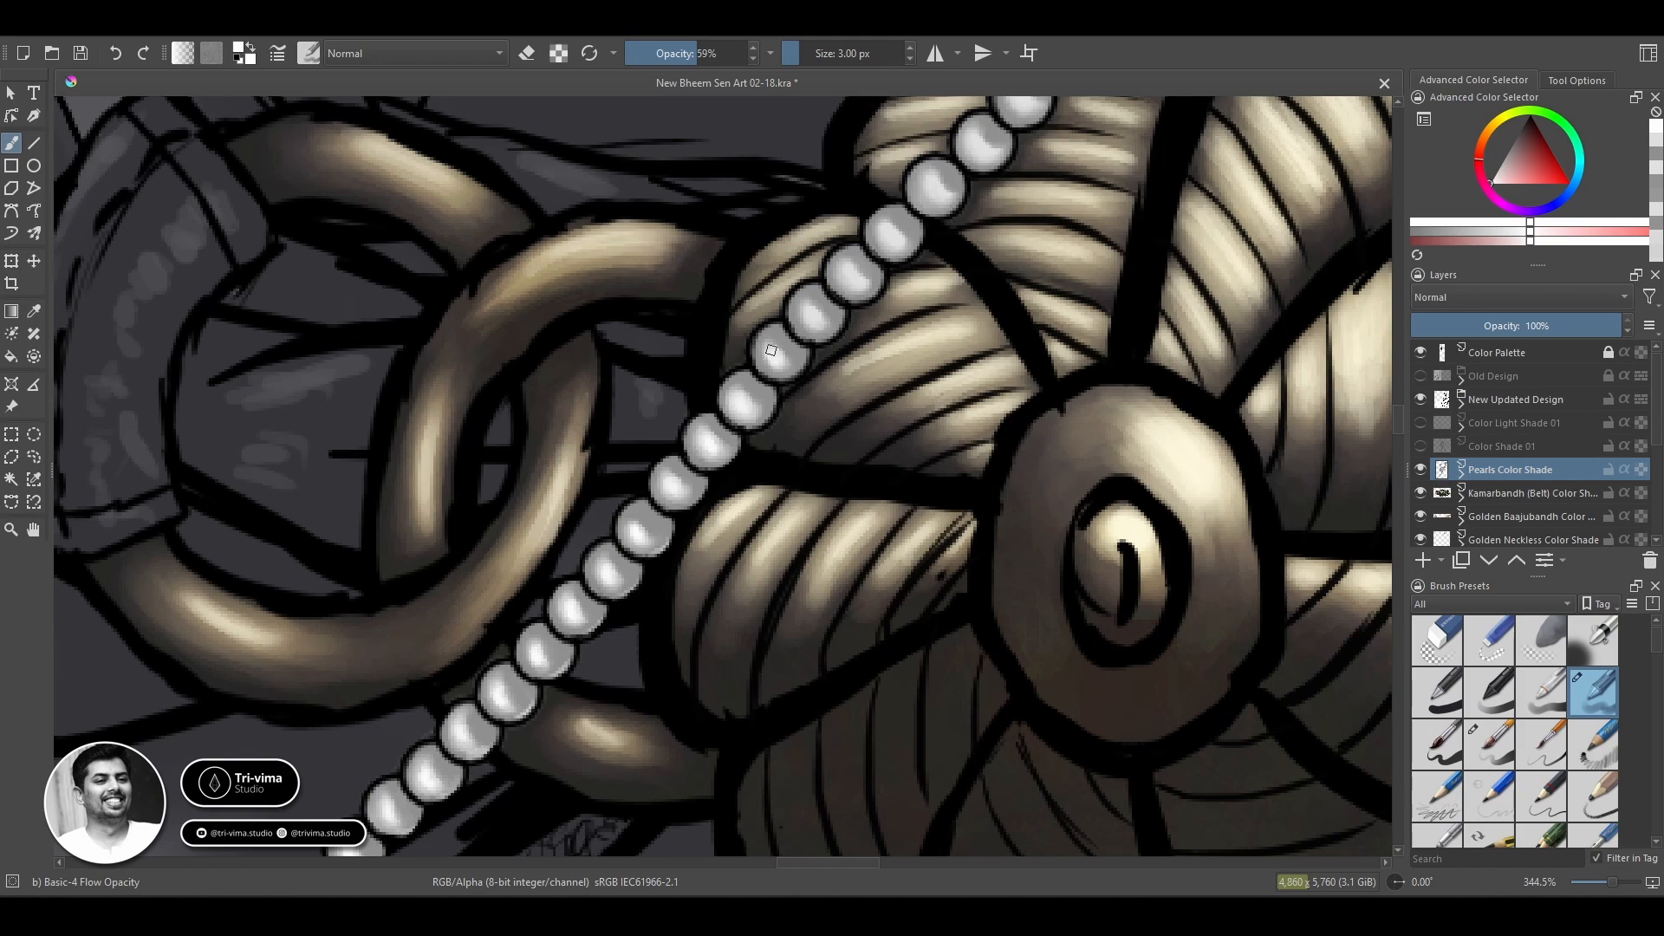
key(space)
drag(940, 195, 792, 344)
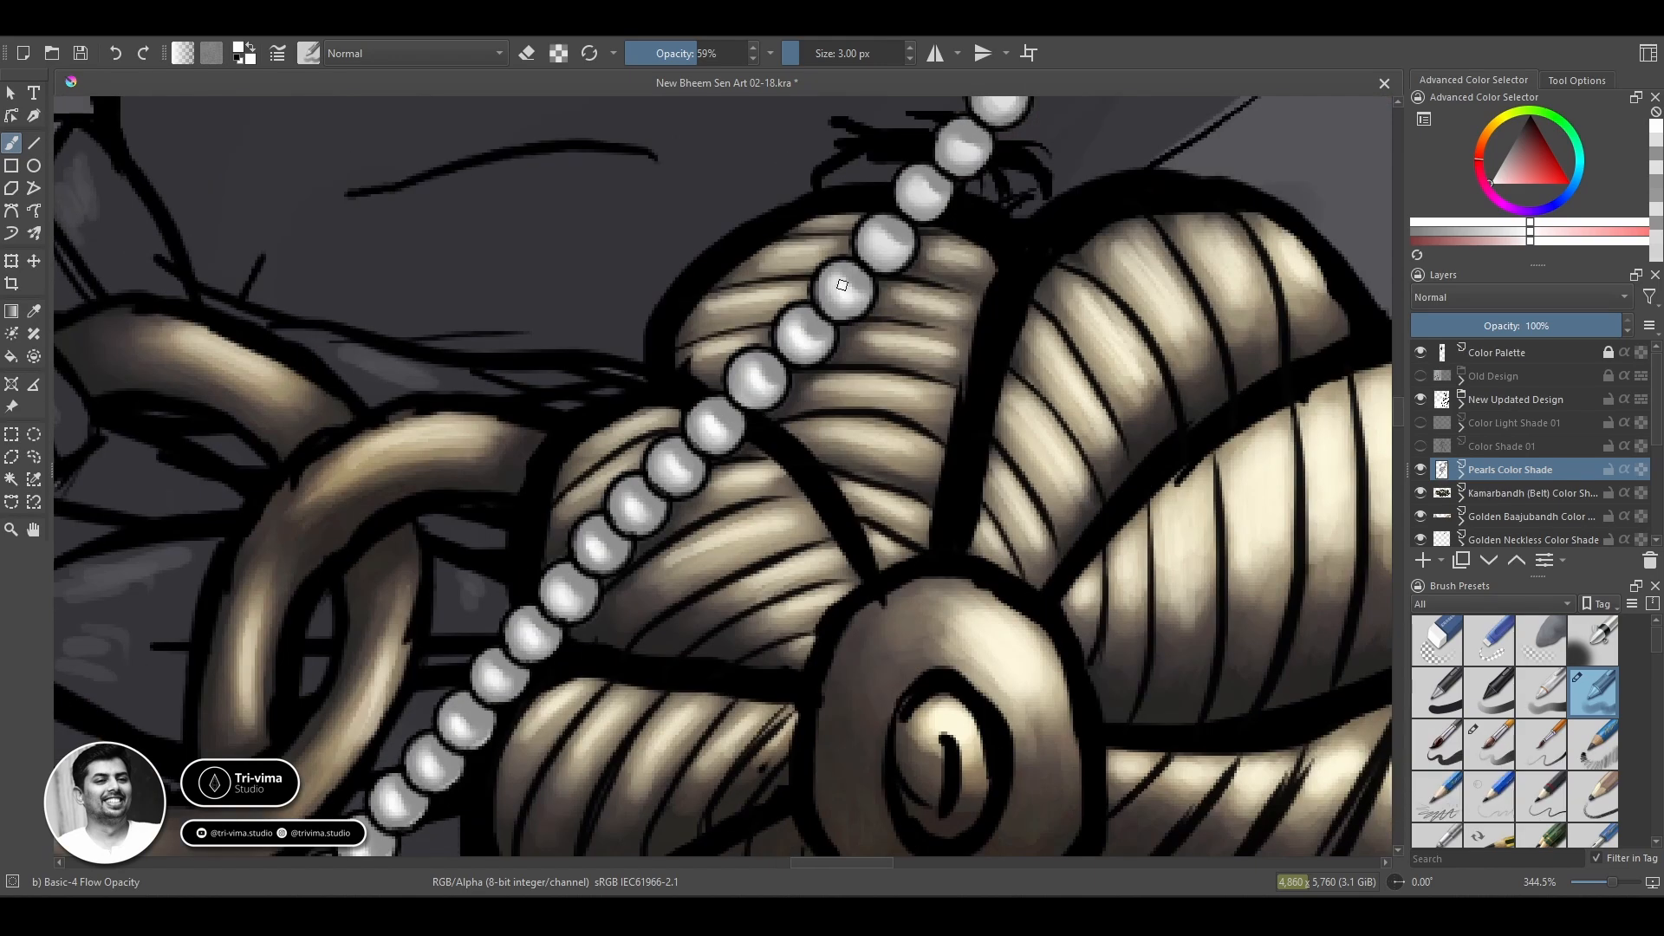
Add bright highlights to the beads over the upper gold petals and the dark torso just above them.
key(space)
drag(841, 285, 710, 441)
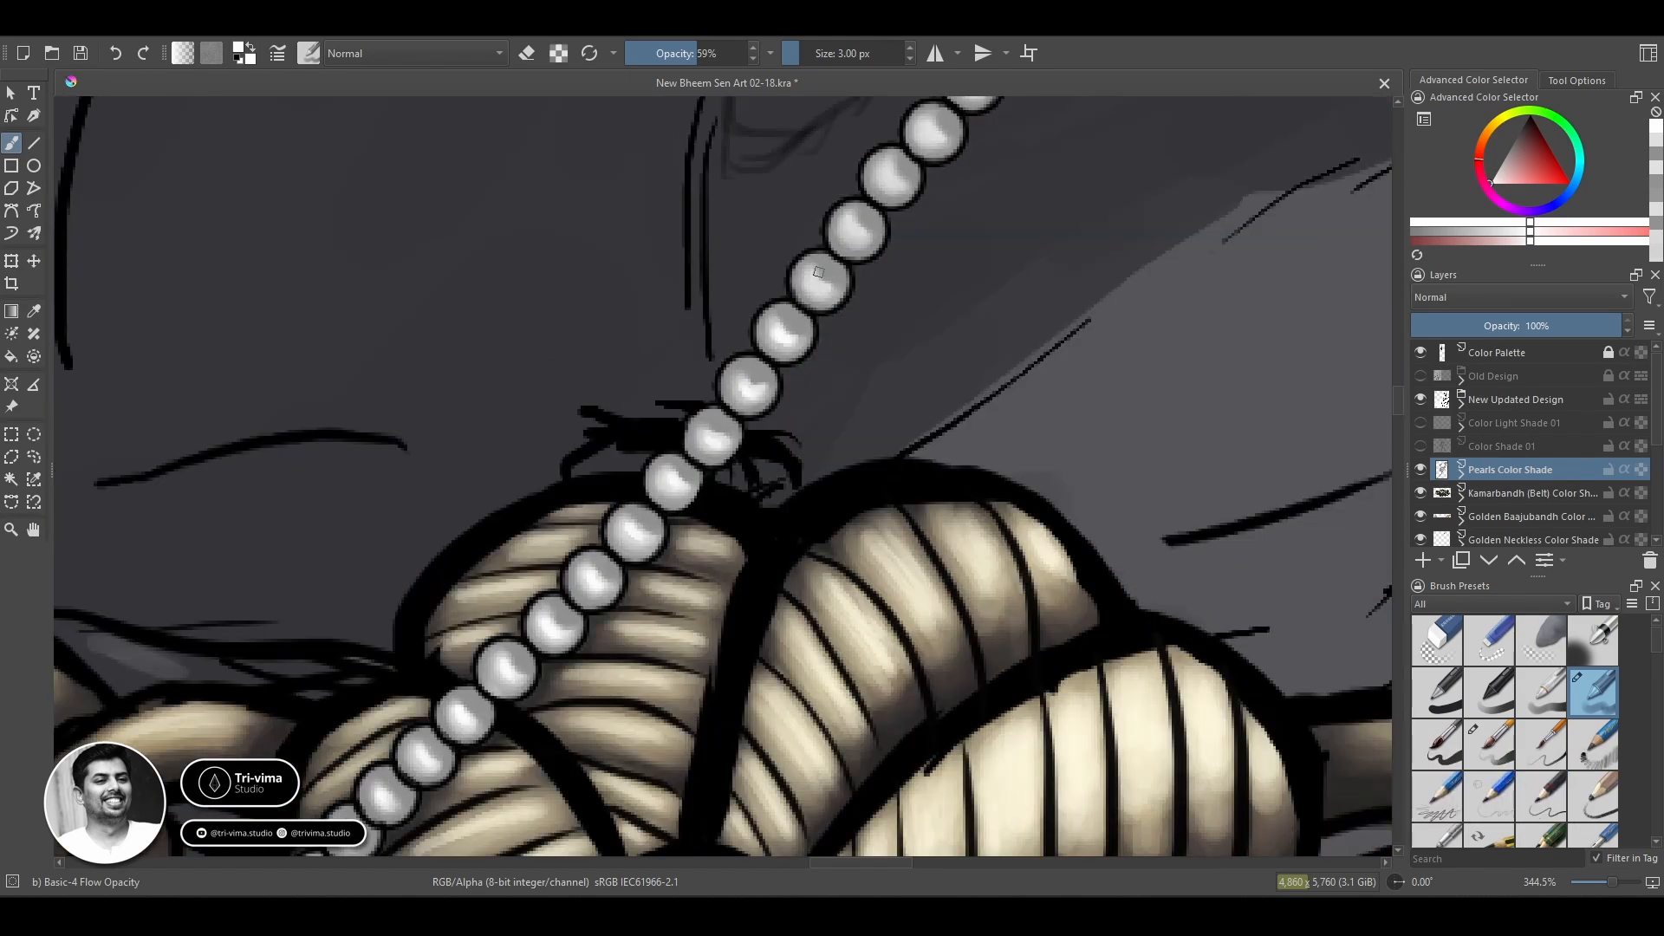
key(space)
drag(895, 173, 657, 511)
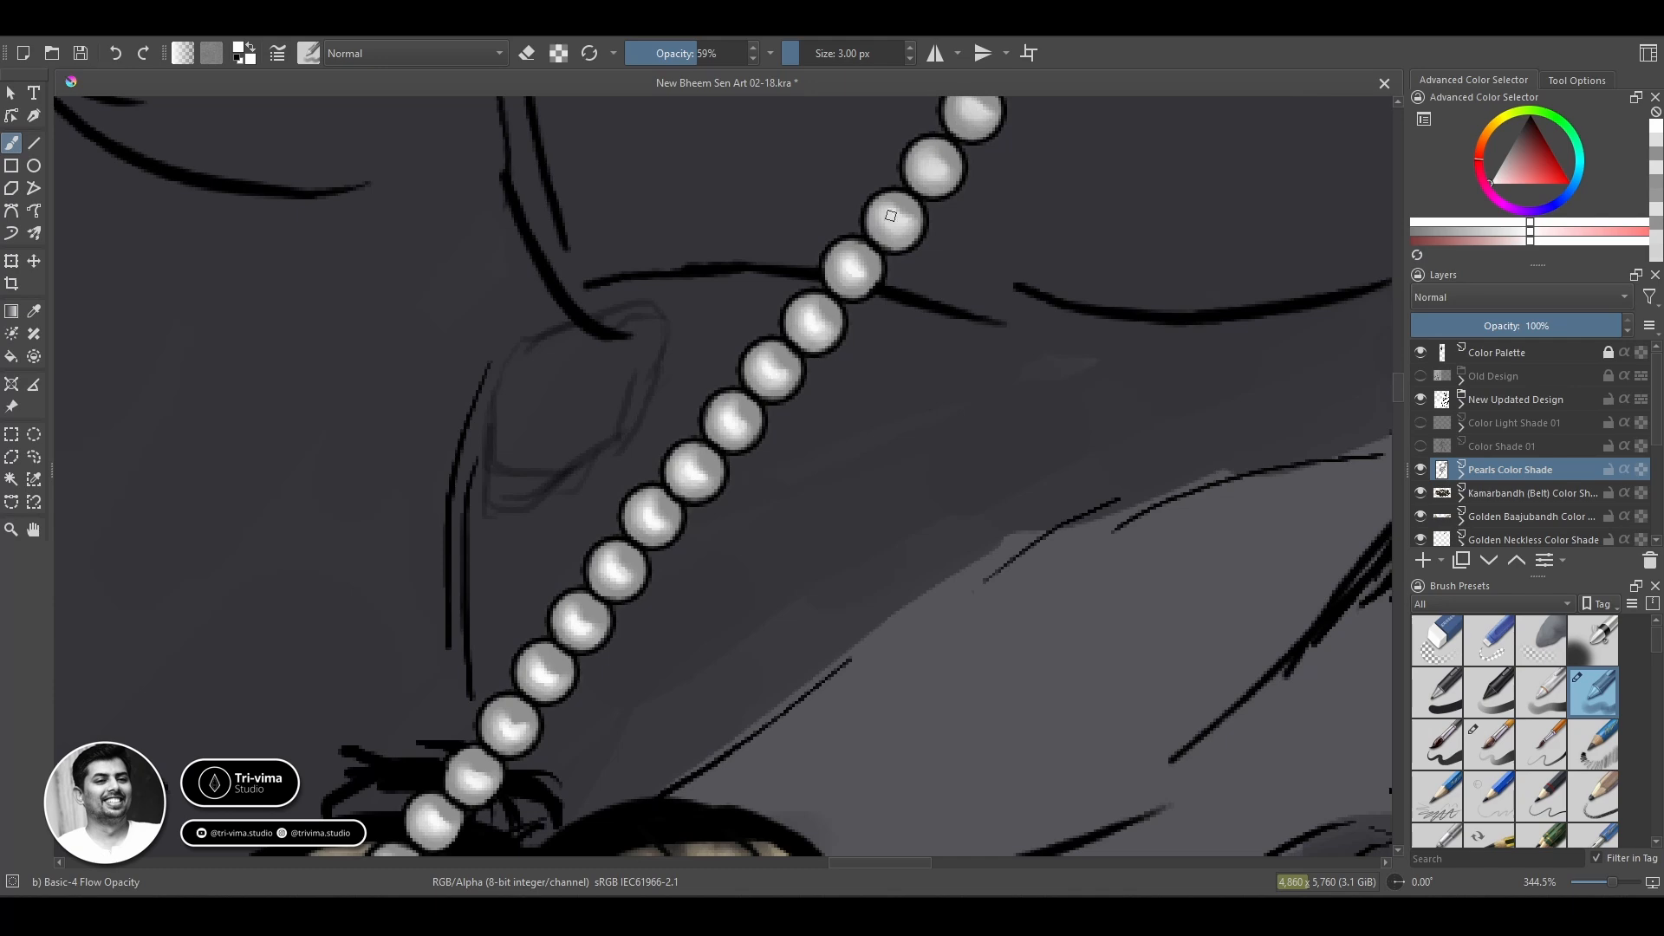
Dab bright highlights on the thin chain's beads across the torso up to the large pearls.
key(space)
drag(890, 215, 829, 273)
key(space)
drag(896, 169, 691, 403)
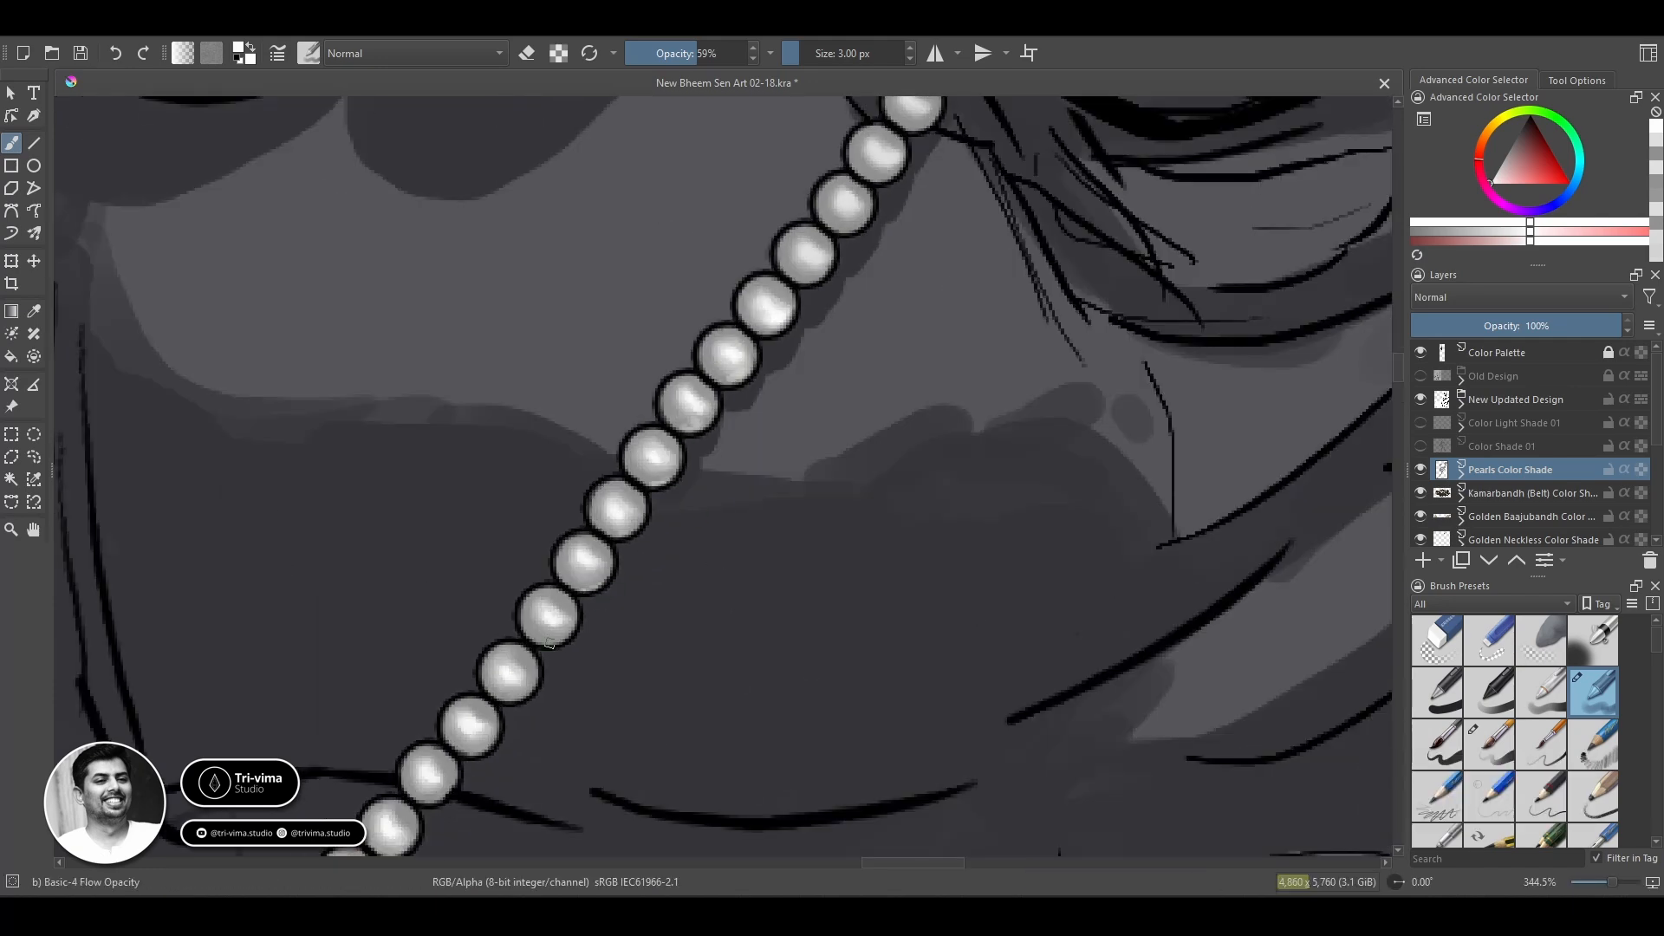
key(space)
drag(548, 643, 683, 601)
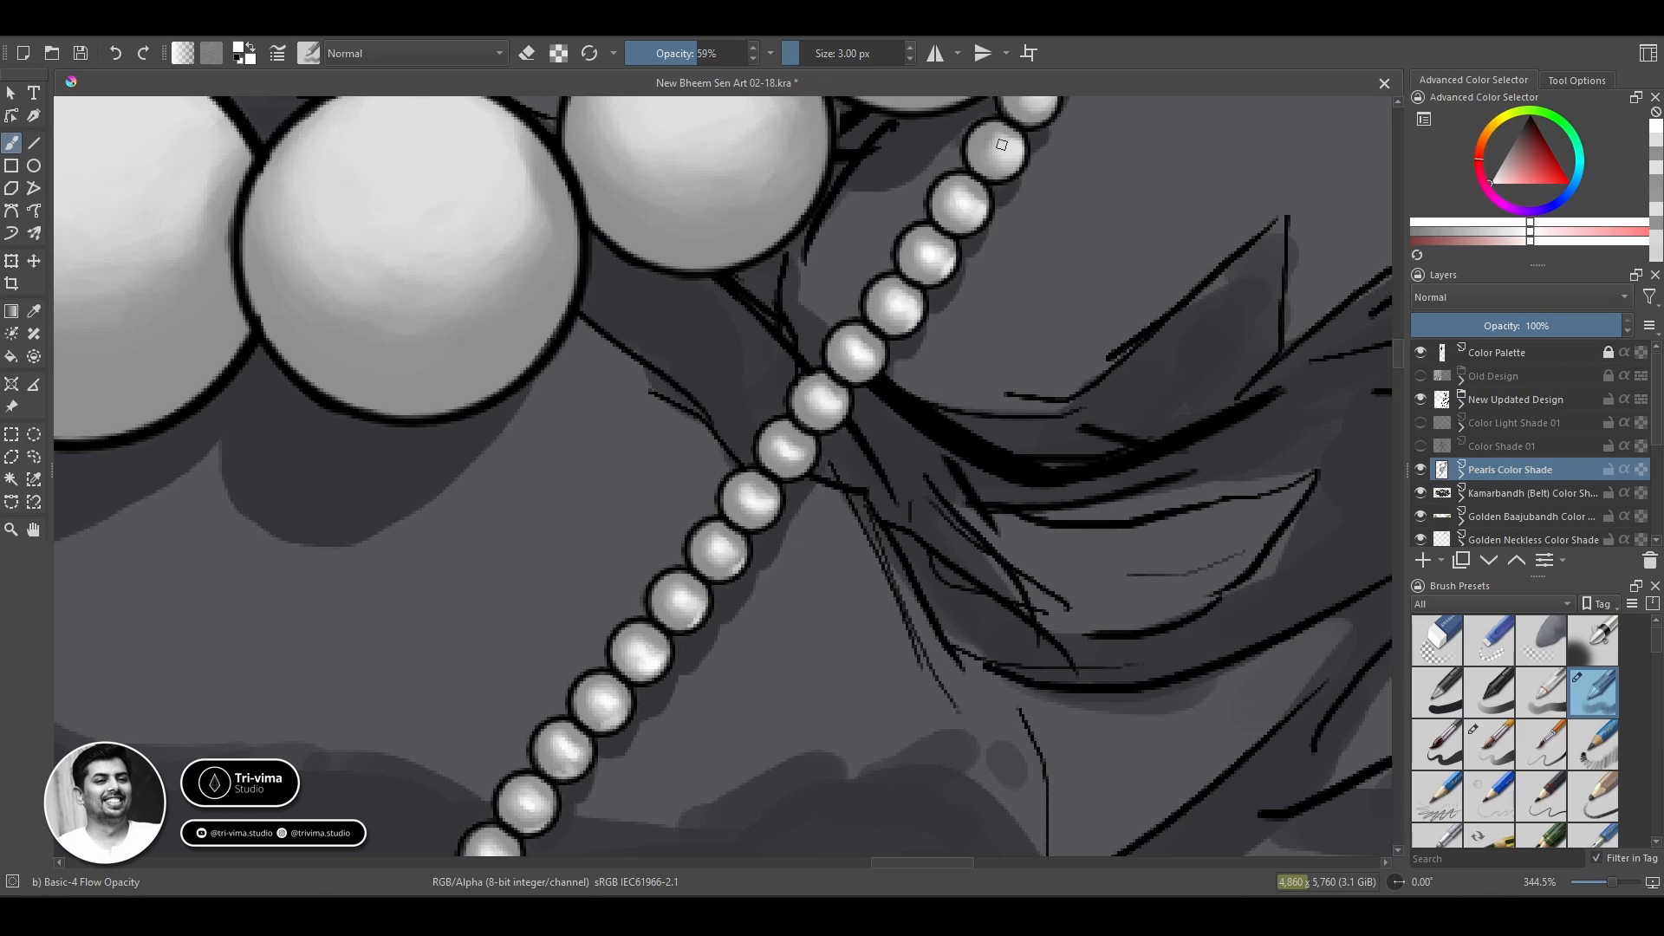
Brighten the centres of the small beads running beneath and beside the lowest large pearls.
drag(1002, 145, 839, 286)
key(space)
drag(945, 237, 789, 482)
key(space)
drag(947, 260, 806, 516)
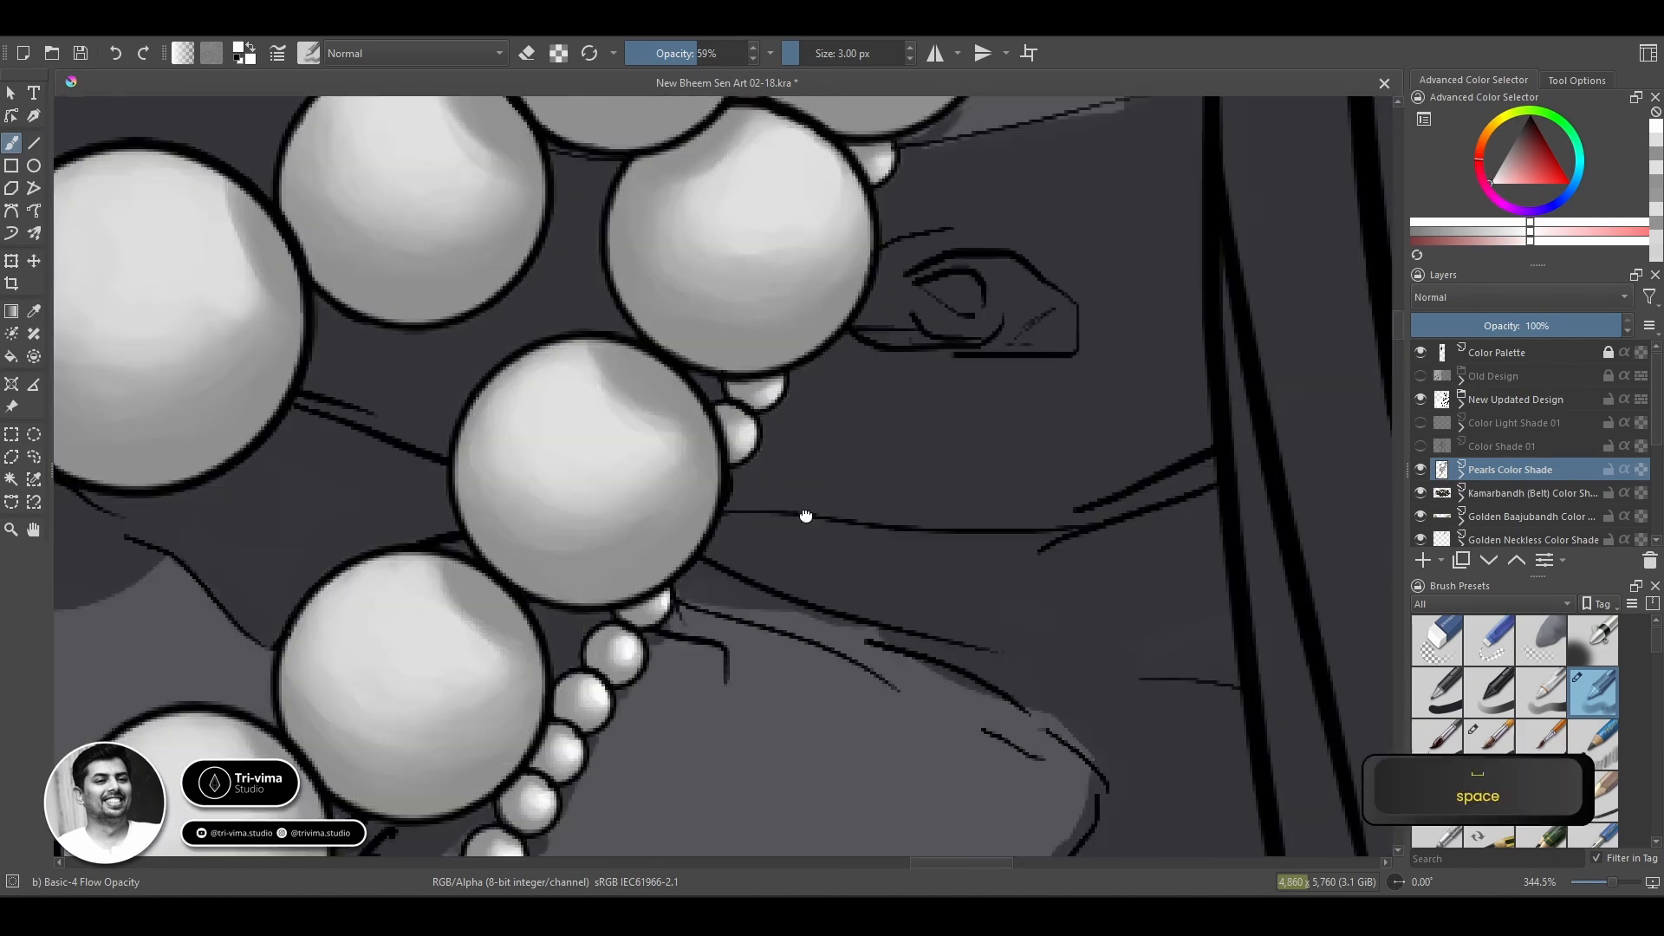
Add bright highlights to the small beads peeking out from behind the large pearl strand.
key(space)
drag(915, 176, 813, 364)
drag(901, 113, 839, 351)
key(space)
key(space)
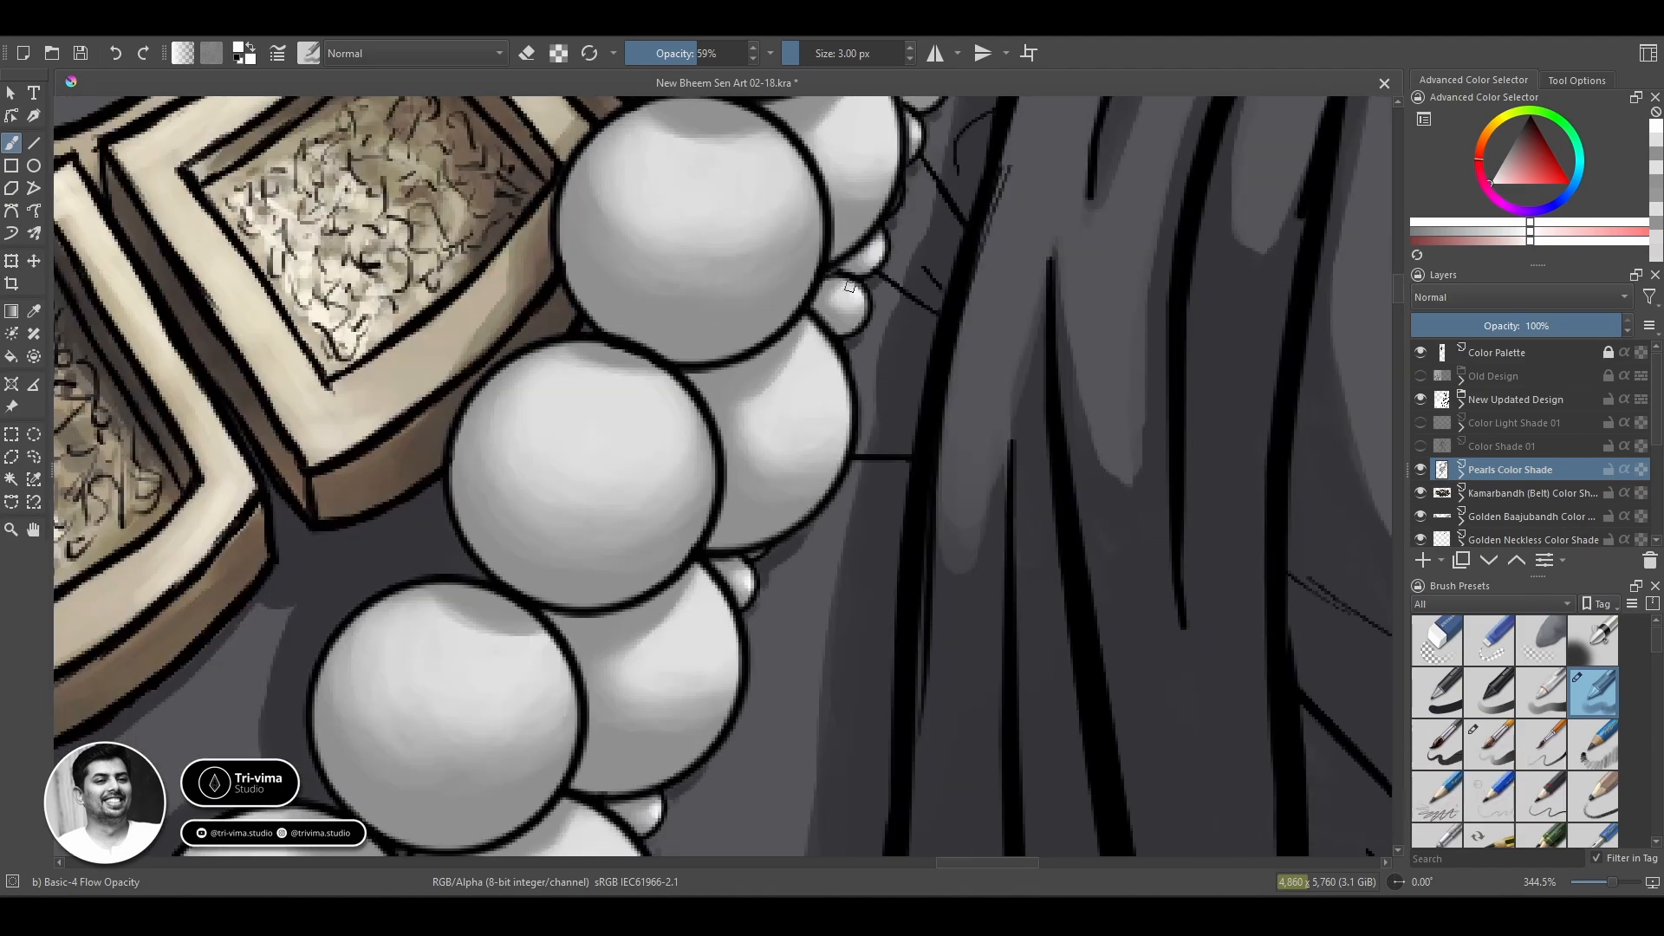
key(space)
drag(927, 174, 874, 269)
key(space)
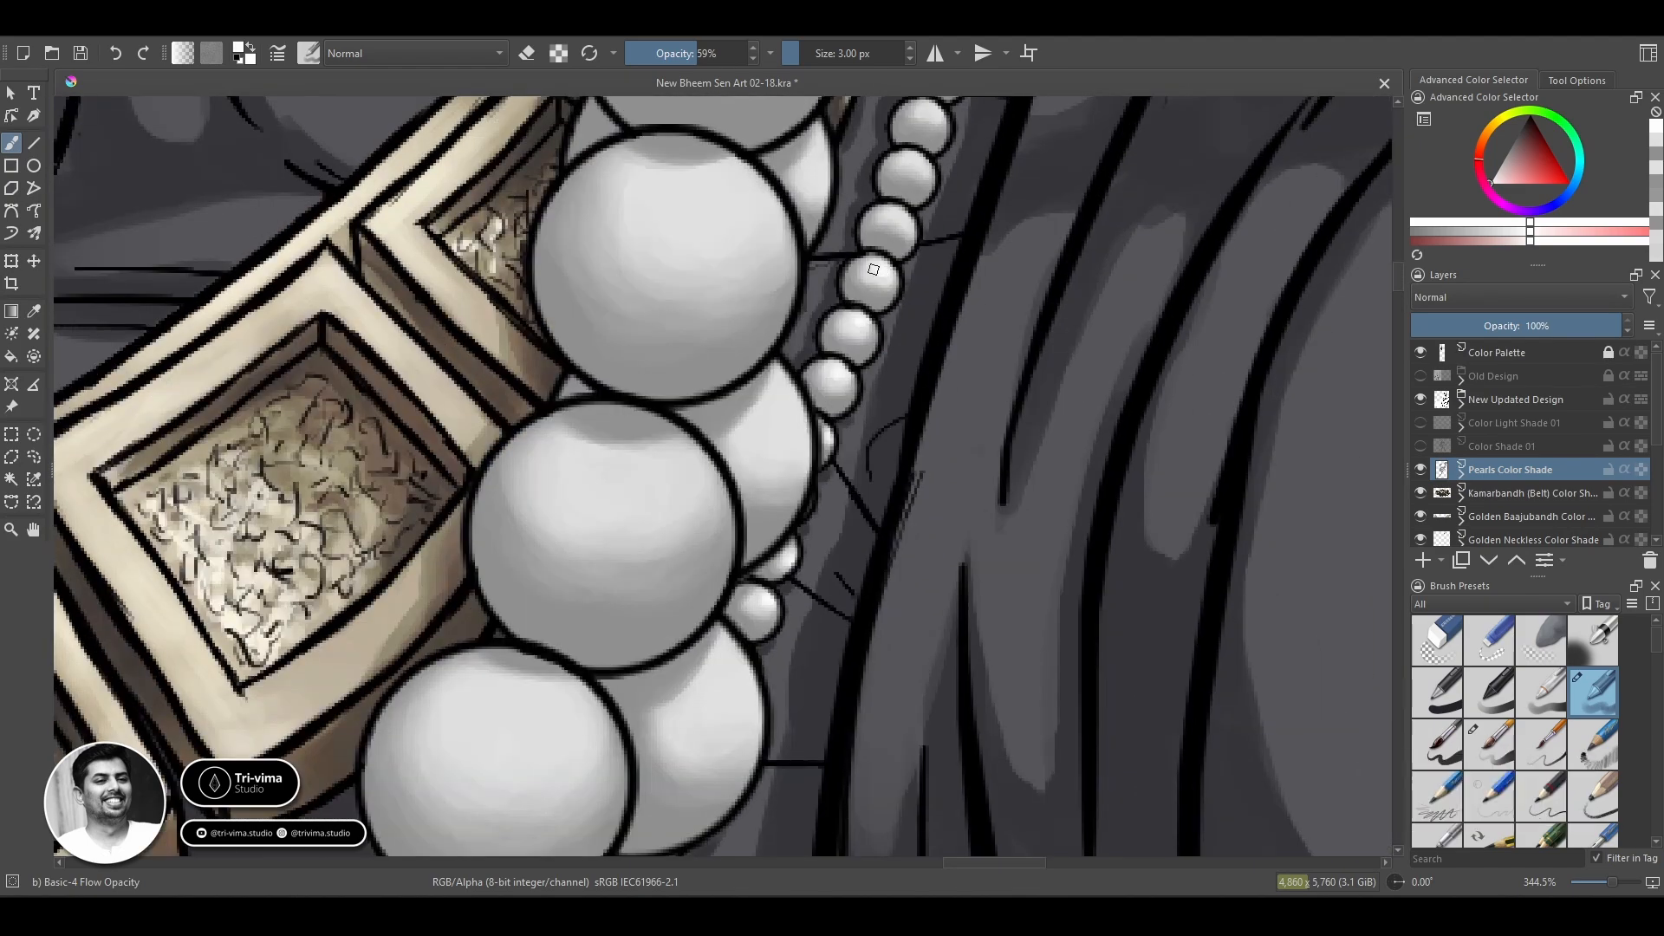
Highlight the small beads along the shoulder drapery up to the chain's upper end.
drag(923, 160, 795, 367)
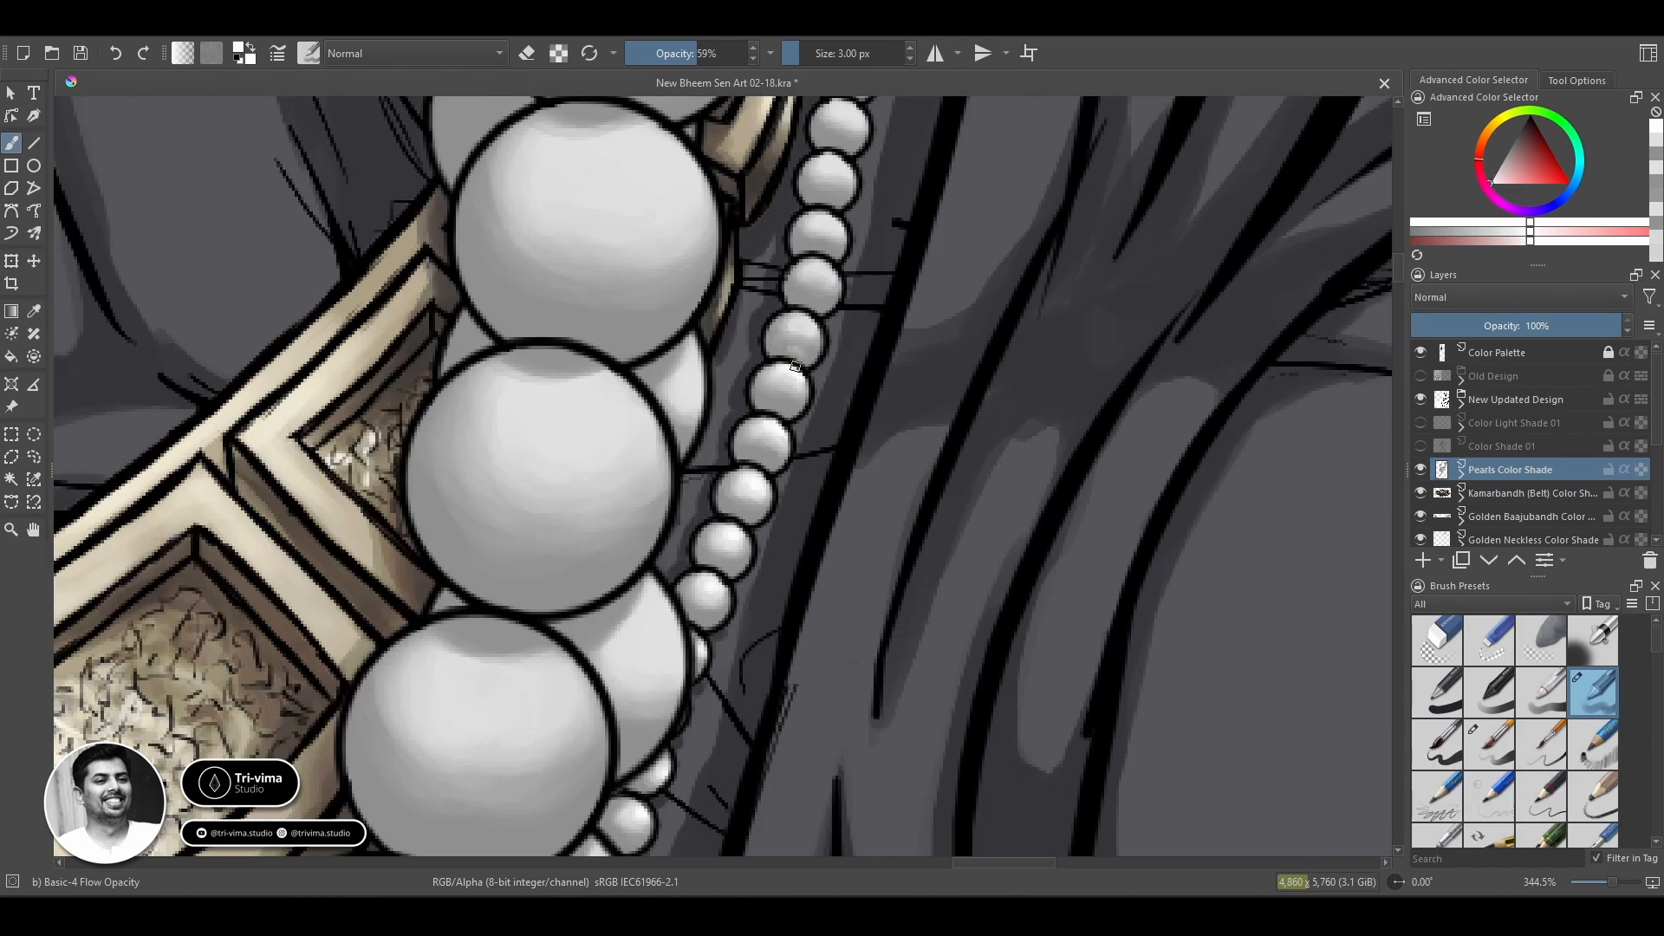
key(space)
drag(864, 289, 784, 406)
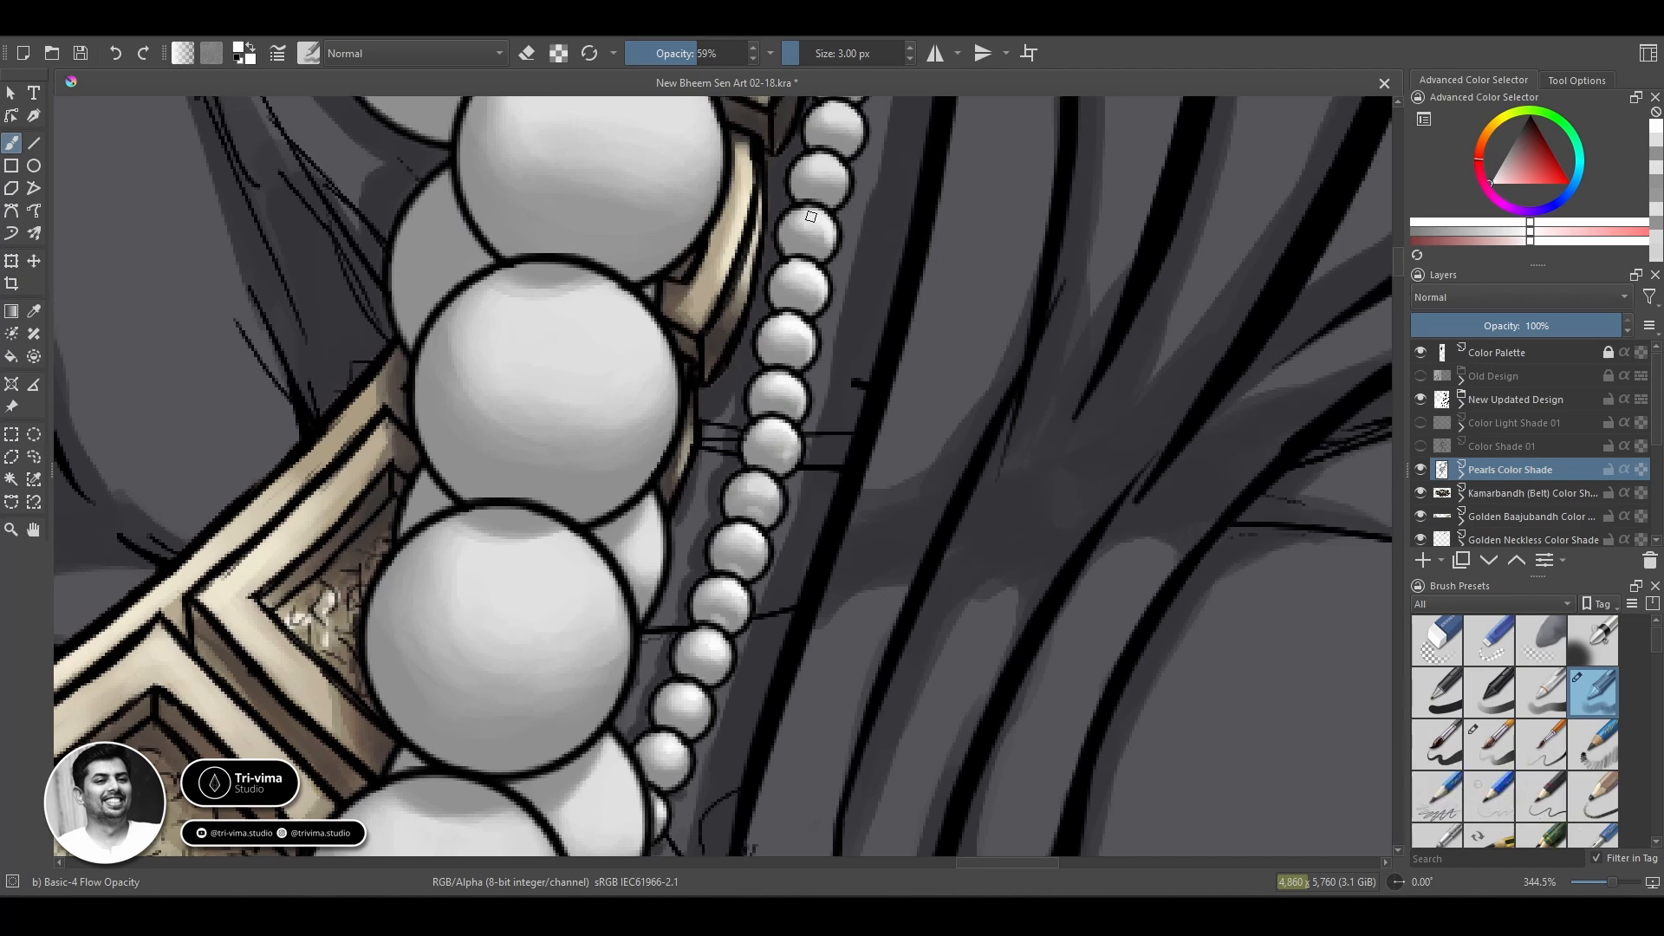
drag(836, 193, 696, 427)
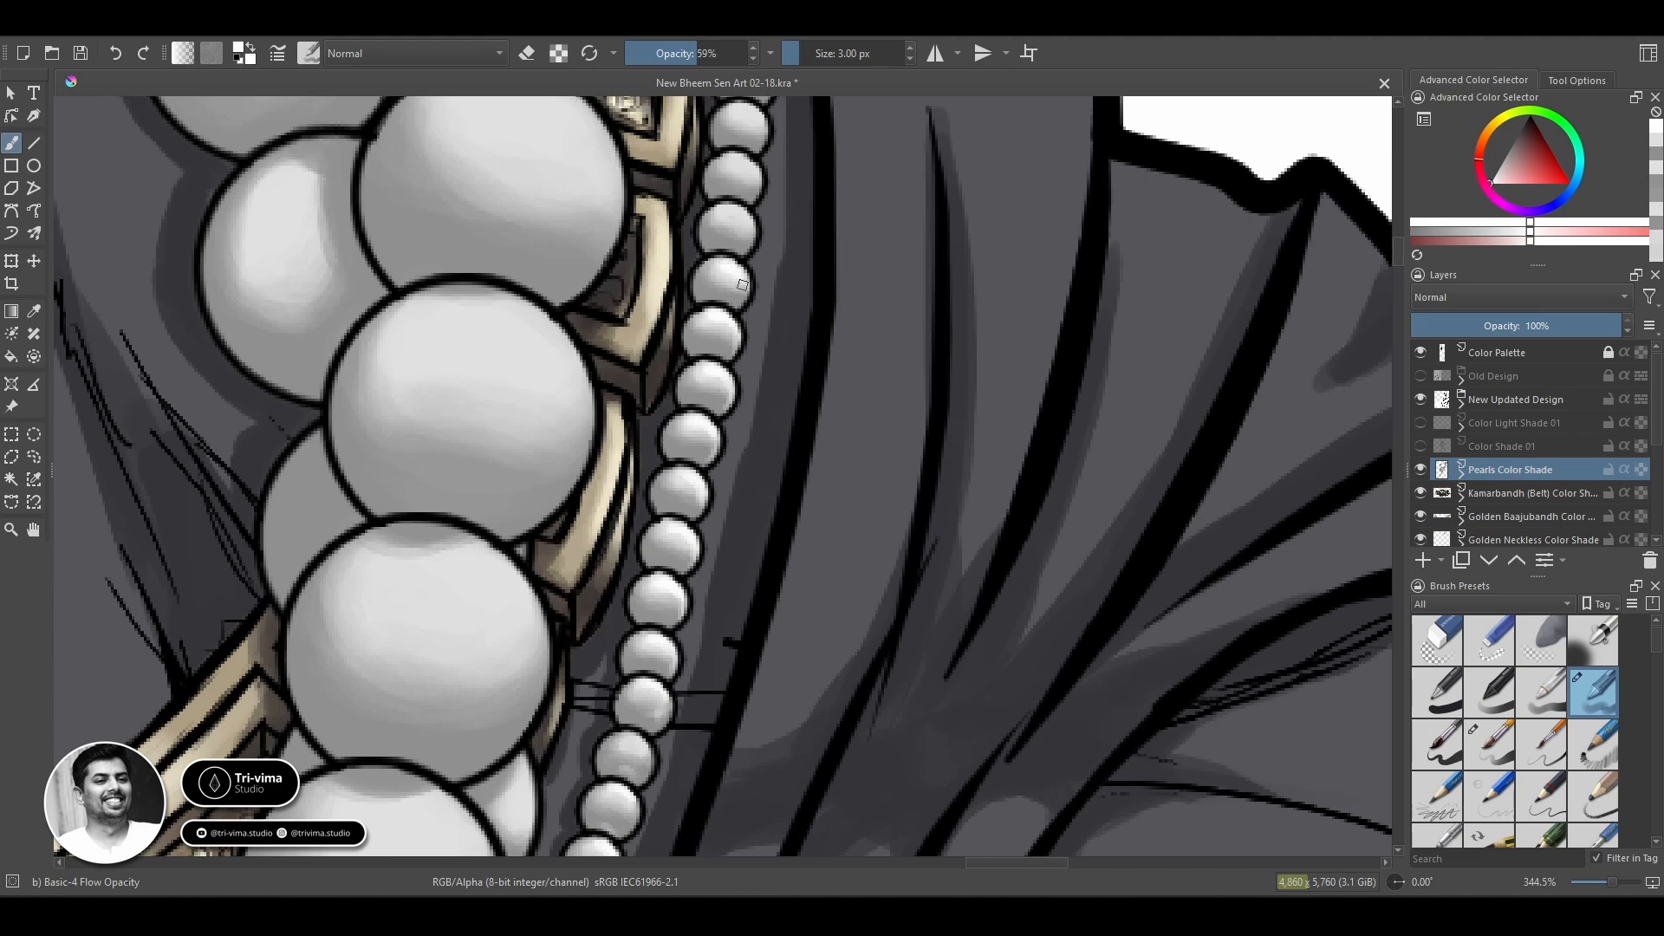
key(space)
drag(759, 185, 719, 299)
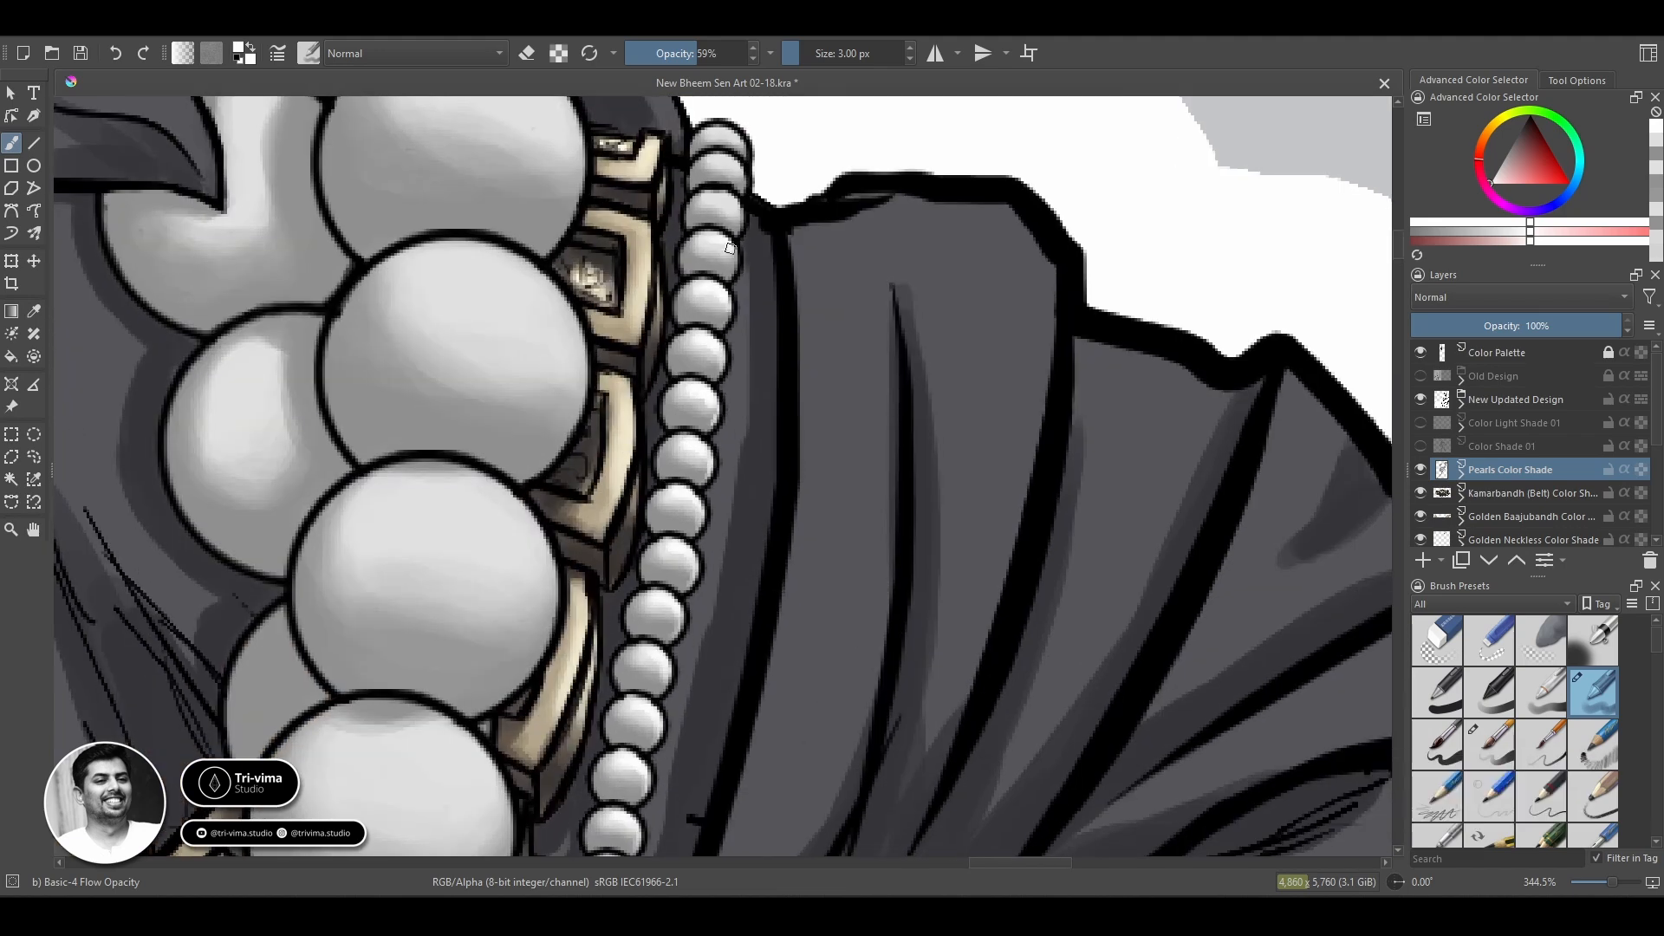
Enlarge the brush to 11 px at 51% opacity and add a bright highlight to the topmost front pearl.
key(space)
drag(512, 415, 791, 353)
key(bracketright)
key(bracketright)
key(bracketright)
key(bracketright)
key(bracketright)
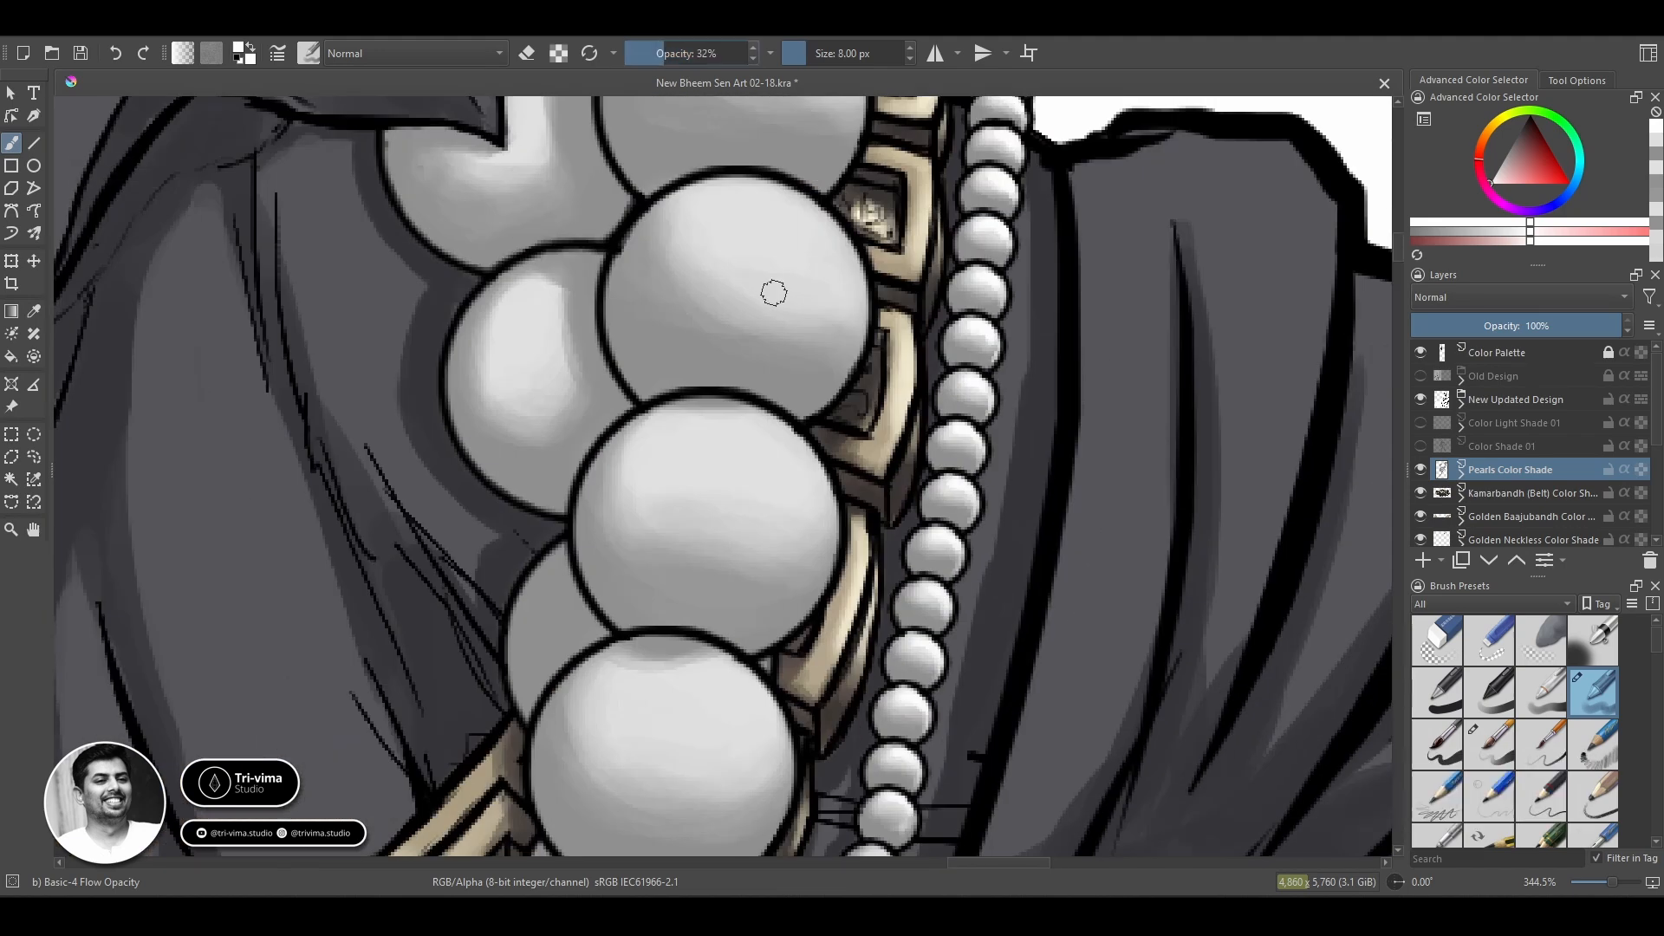
scroll(772, 290, down, 1)
drag(772, 289, 718, 481)
key(bracketright)
key(bracketright)
key(bracketright)
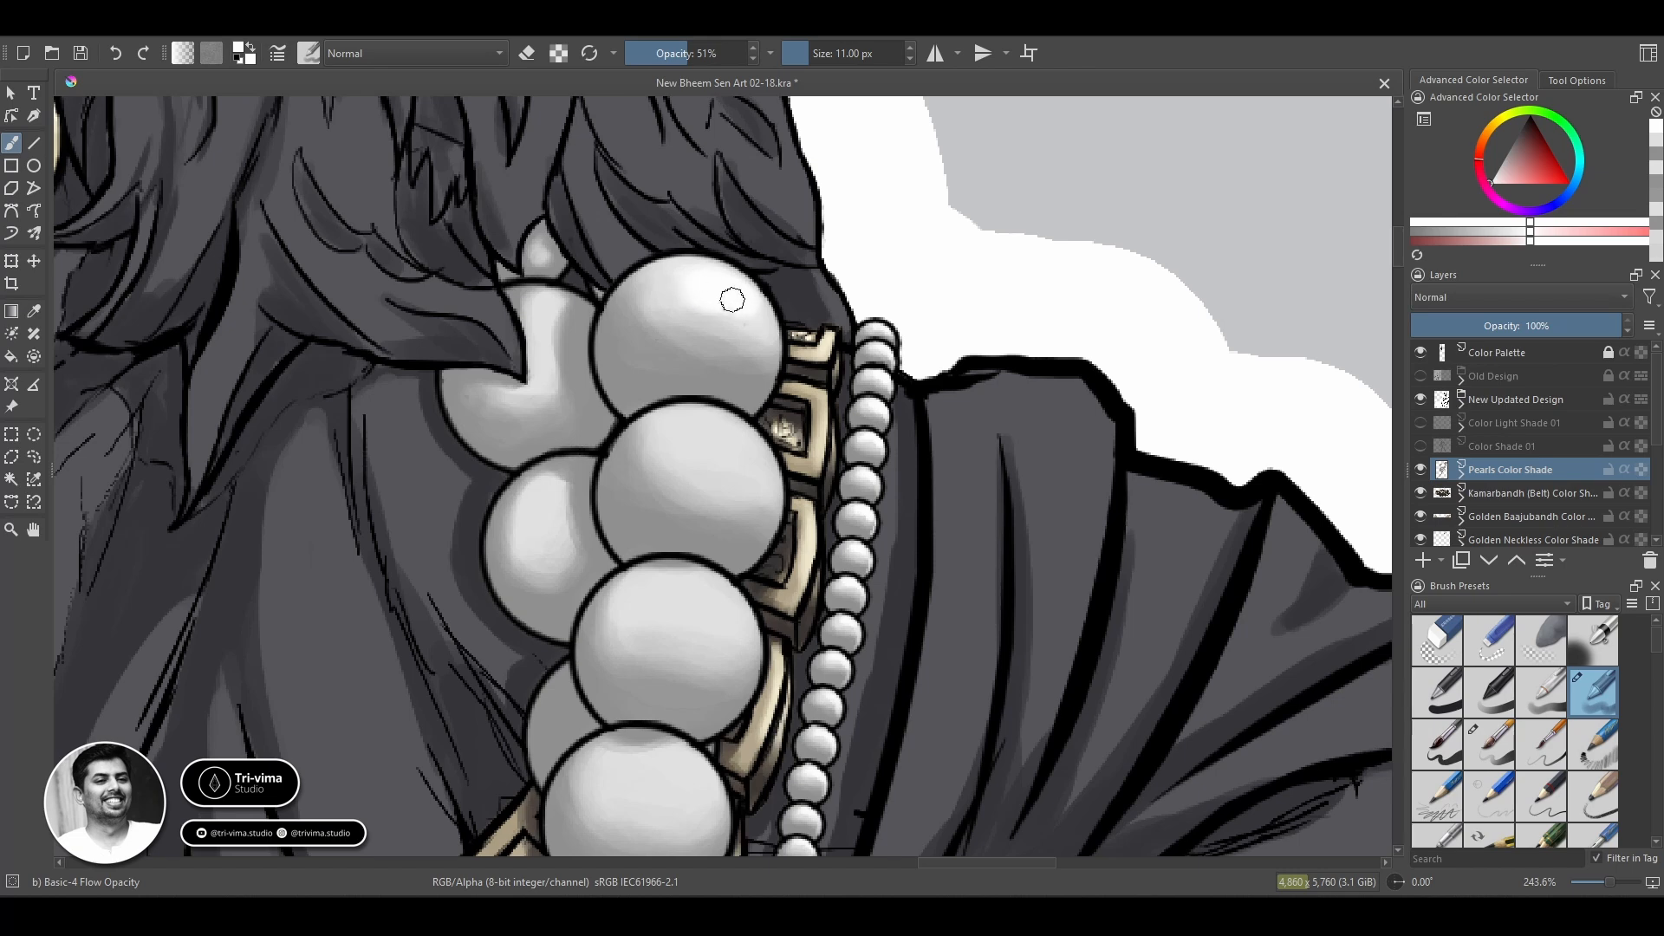
Brighten the second front pearl's highlight with a 14 px brush.
key(bracketleft)
key(bracketleft)
key(bracketleft)
key(bracketleft)
key(bracketleft)
key(bracketleft)
key(bracketright)
key(bracketright)
key(bracketright)
key(bracketright)
key(bracketright)
key(bracketright)
key(bracketright)
key(bracketright)
key(bracketright)
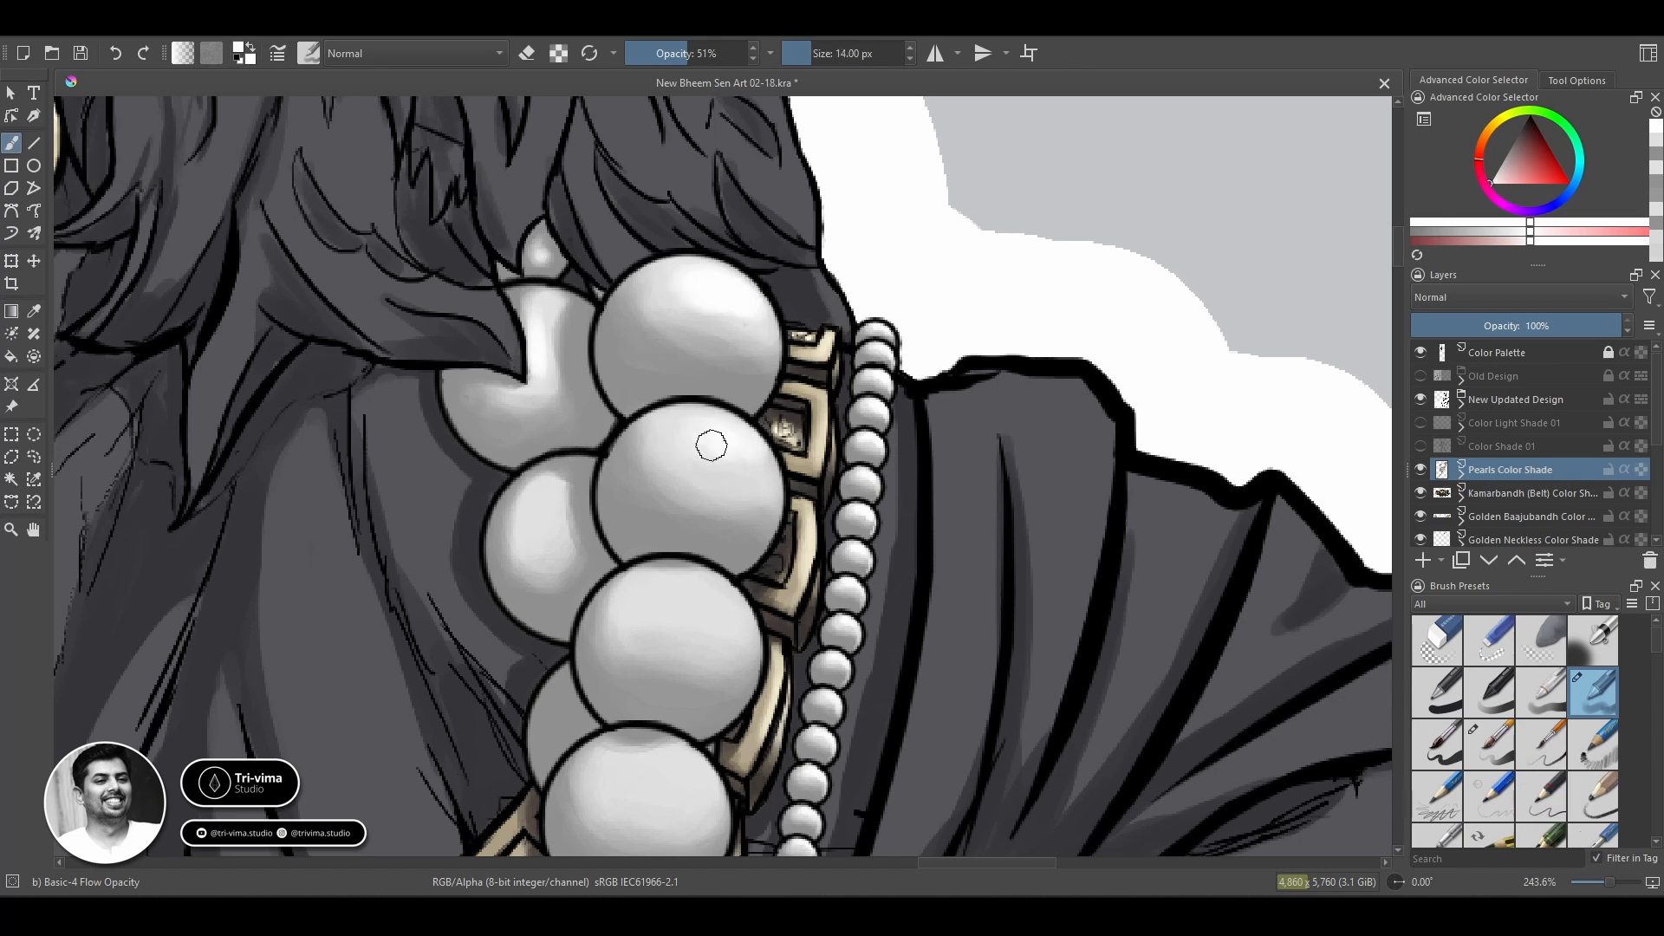
Lower the opacity to 40% and brighten the rear pearl beside the second front pearl, reducing the brush to 9 px.
click(673, 54)
mouse_move(544, 520)
mouse_down()
mouse_move(543, 498)
mouse_move(542, 522)
mouse_up()
key(bracketleft)
key(bracketleft)
key(bracketleft)
key(bracketleft)
key(bracketleft)
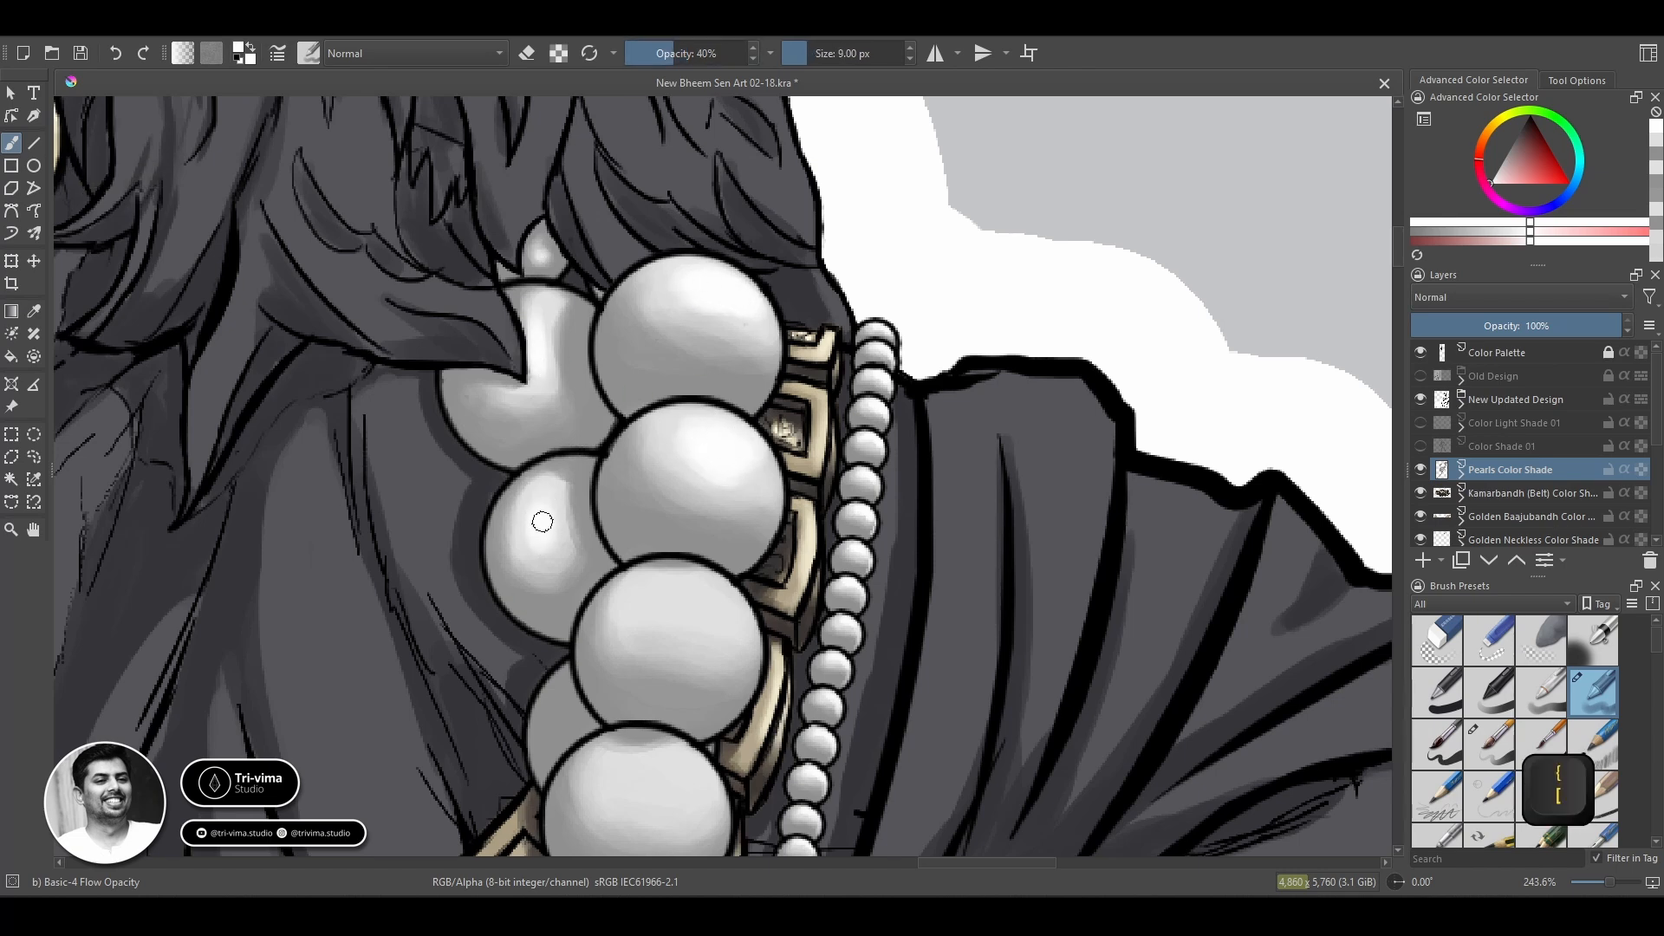
Add bright highlights to the third and fourth front pearls, finishing with an 8 px brush.
key(bracketright)
key(bracketright)
key(bracketright)
mouse_move(716, 602)
mouse_down()
mouse_move(650, 587)
mouse_move(616, 347)
mouse_up()
key(bracketleft)
key(bracketleft)
key(bracketleft)
key(bracketleft)
mouse_move(586, 506)
mouse_down()
mouse_move(575, 531)
mouse_move(577, 509)
mouse_up()
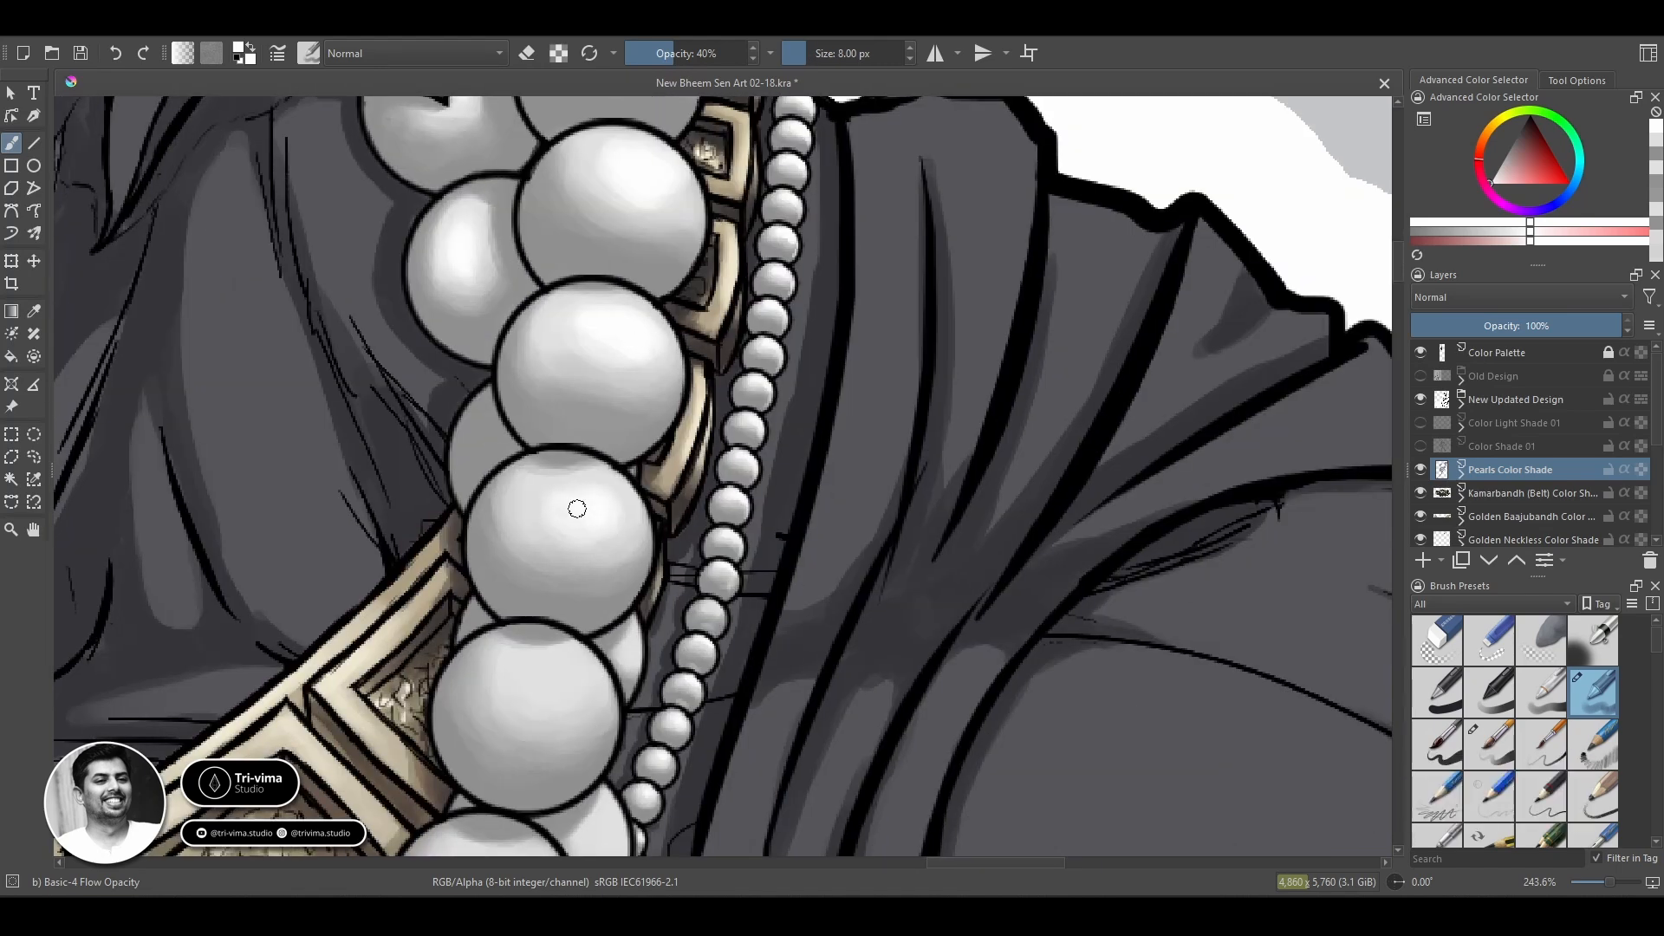
Brighten the highlights of the next front pearls and a rear pearl beside the gold plates.
mouse_move(559, 689)
mouse_down()
mouse_move(570, 662)
mouse_move(564, 712)
mouse_up()
mouse_move(550, 806)
mouse_down()
mouse_move(662, 478)
mouse_move(728, 513)
mouse_up()
mouse_move(580, 548)
mouse_down()
mouse_move(615, 548)
mouse_move(606, 574)
mouse_up()
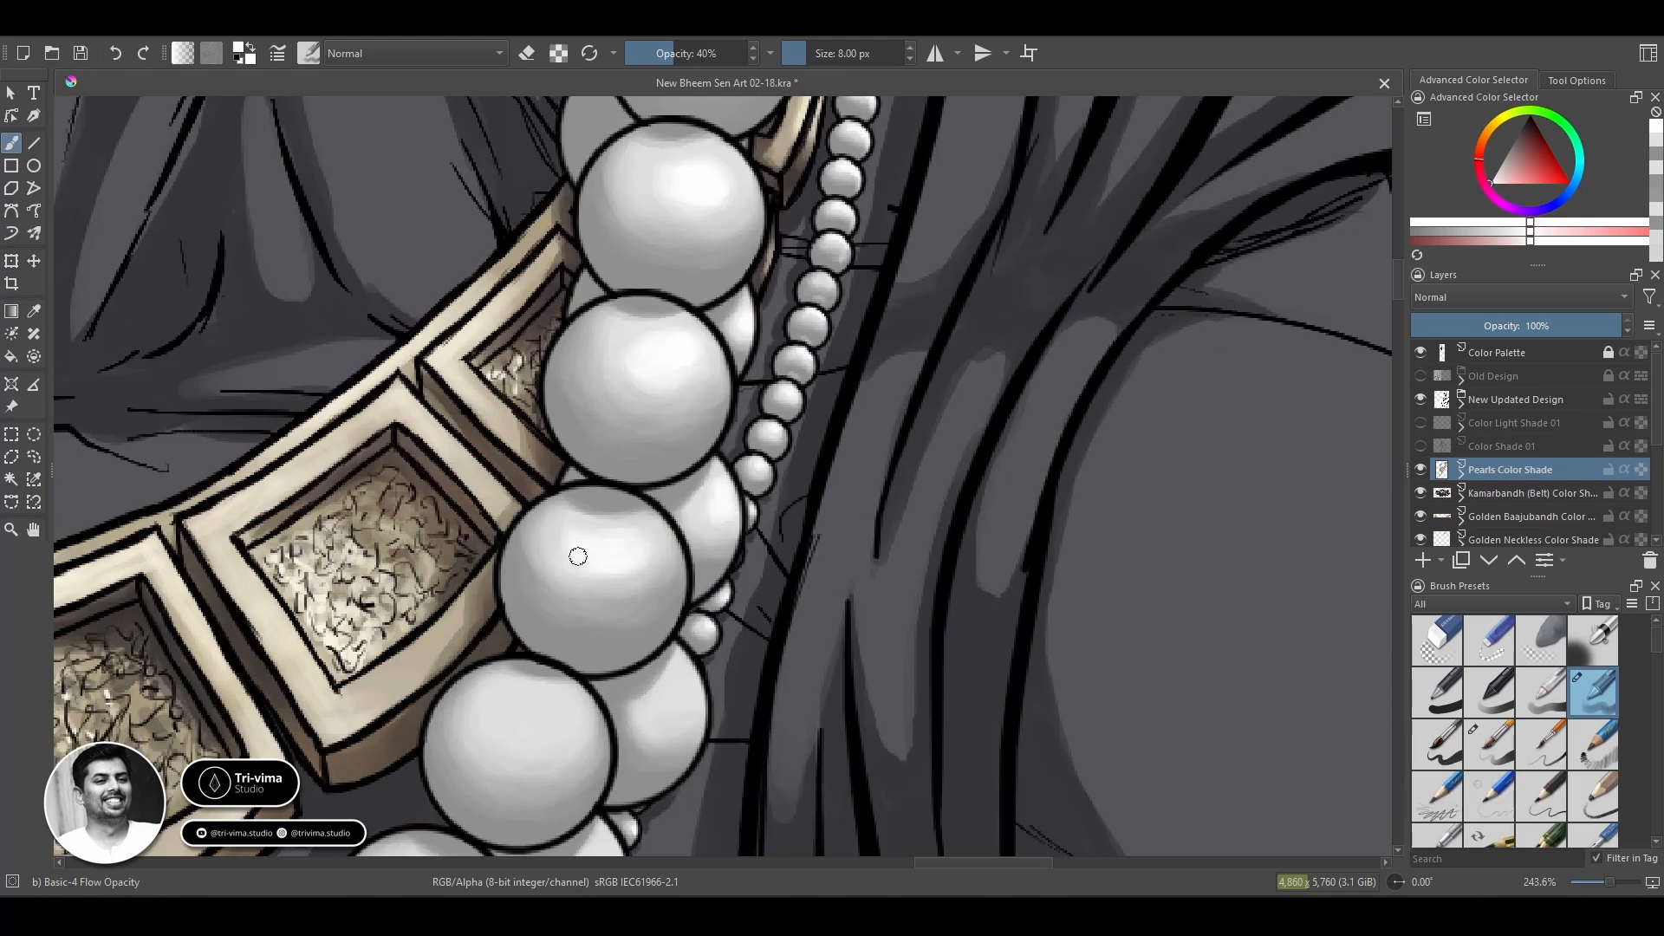
key(space)
drag(713, 762, 689, 597)
drag(663, 513, 648, 545)
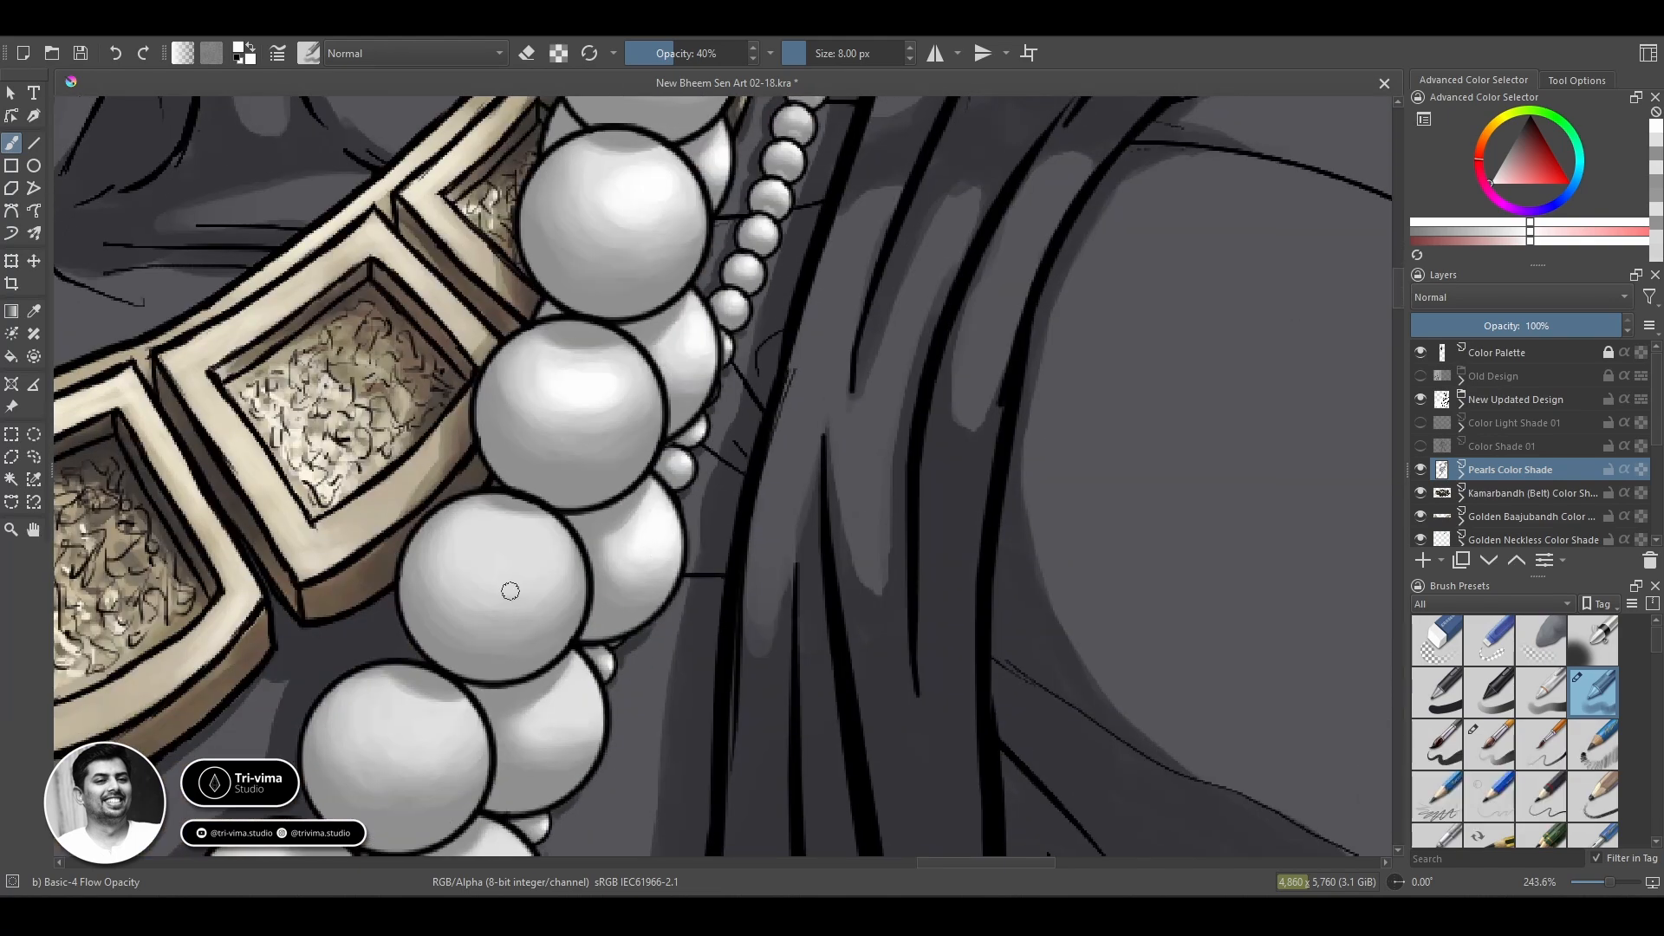
Add bright highlights to the front and rear pearls further down, below the gold plates.
mouse_move(510, 590)
mouse_down()
mouse_move(512, 546)
mouse_move(546, 557)
mouse_move(510, 579)
mouse_move(545, 605)
mouse_up()
mouse_move(570, 703)
mouse_down()
mouse_move(575, 716)
mouse_move(579, 695)
mouse_up()
key(space)
mouse_move(454, 738)
mouse_down()
mouse_move(553, 563)
mouse_move(491, 580)
mouse_up()
key(space)
drag(568, 690, 639, 533)
mouse_move(643, 555)
mouse_down()
mouse_move(684, 534)
mouse_move(643, 532)
mouse_up()
Brighten the highlights of the pearls where the two large strands part.
mouse_move(459, 555)
mouse_down()
mouse_move(438, 543)
mouse_move(464, 590)
mouse_move(445, 583)
mouse_move(595, 317)
mouse_up()
key(space)
mouse_move(573, 334)
mouse_down()
mouse_move(583, 286)
mouse_move(565, 340)
mouse_up()
mouse_move(715, 460)
mouse_down()
mouse_move(690, 471)
mouse_move(712, 471)
mouse_up()
drag(572, 646, 554, 717)
key(space)
mouse_move(460, 454)
mouse_down()
mouse_move(449, 480)
mouse_move(448, 454)
mouse_up()
drag(739, 577, 777, 542)
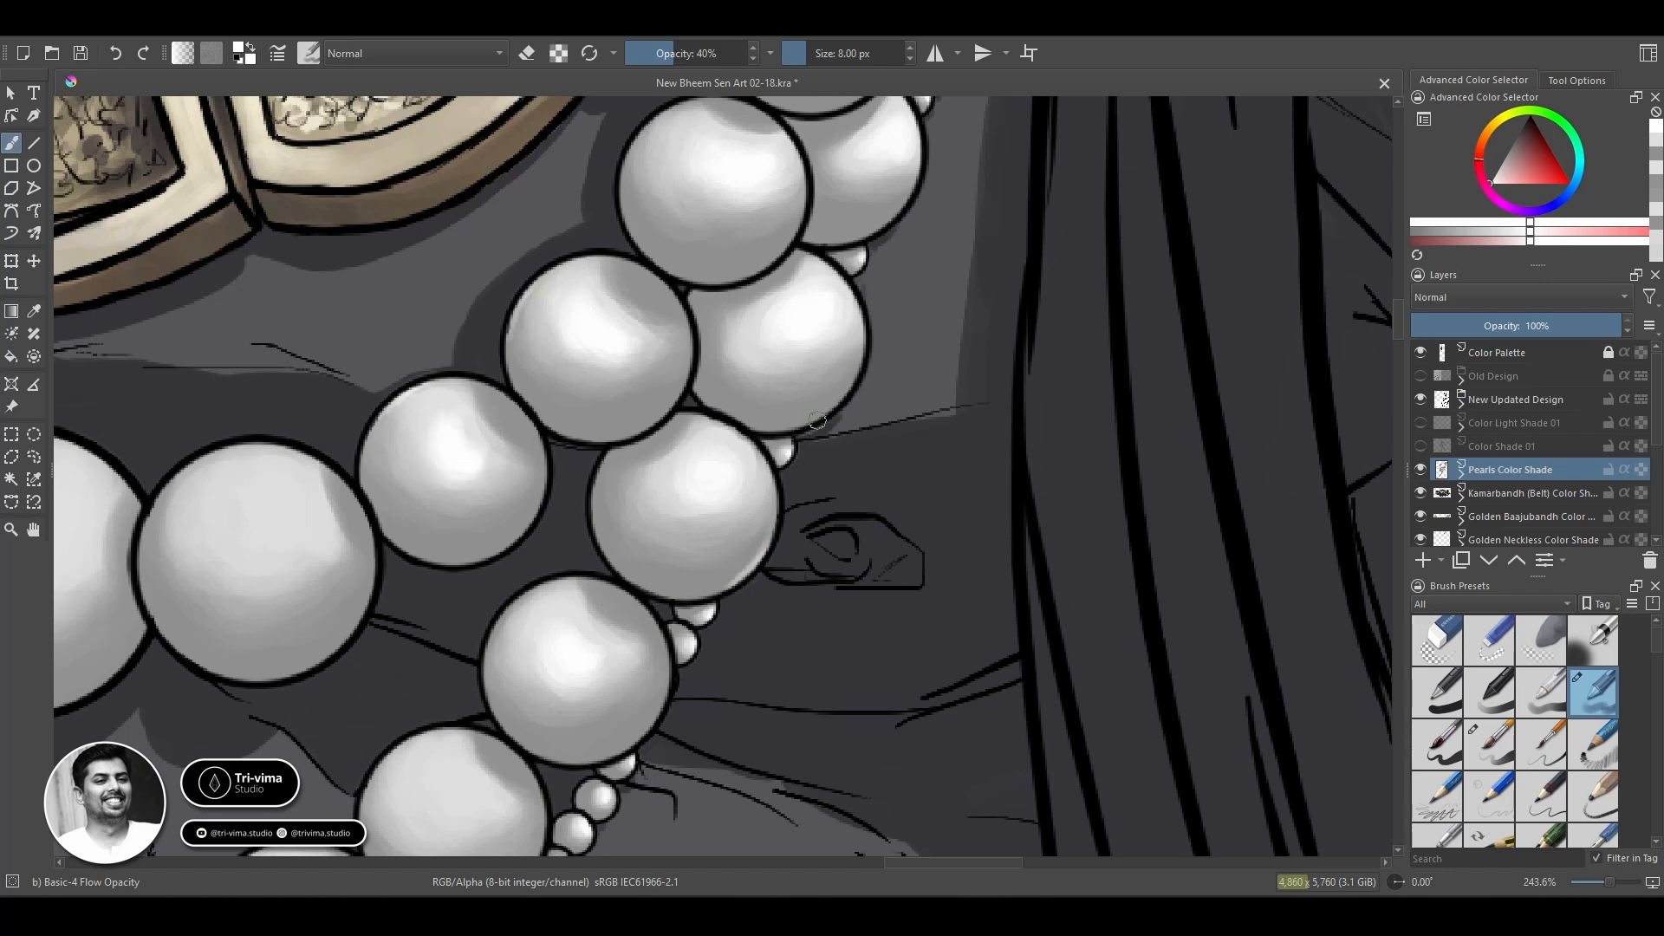
Brighten the highlights of the front and rear pearls around the strand split, including the upper strand's first pearl.
drag(817, 421, 848, 382)
drag(881, 225, 897, 208)
drag(720, 276, 793, 247)
key(space)
drag(805, 339, 603, 624)
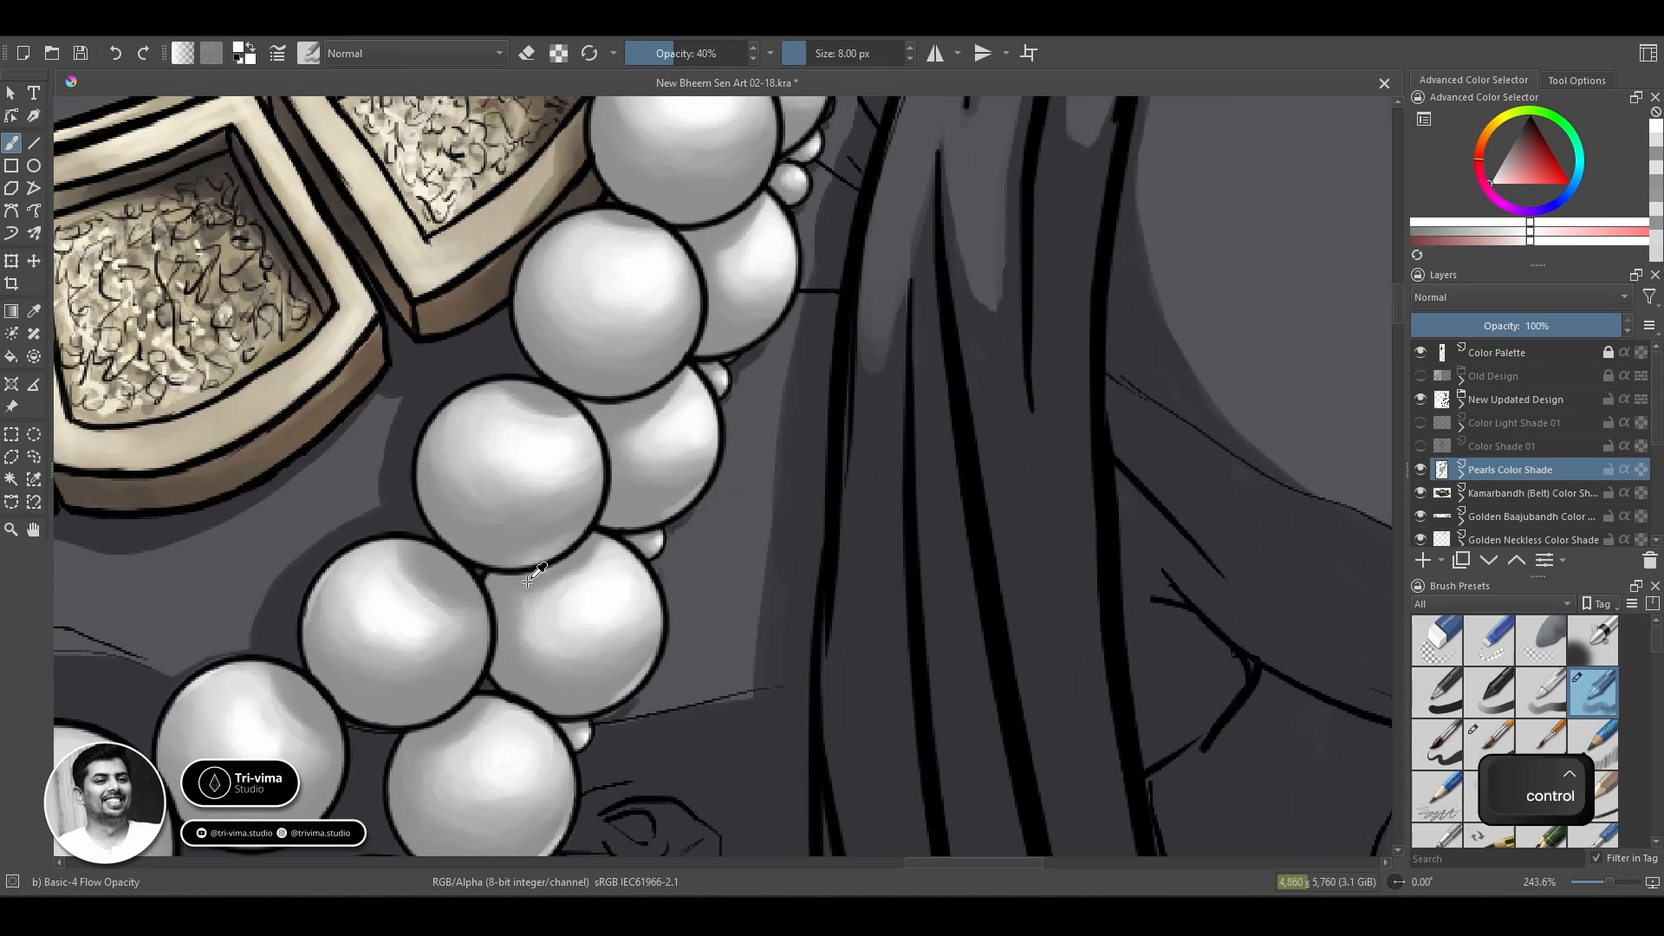
key(space)
drag(414, 648, 744, 349)
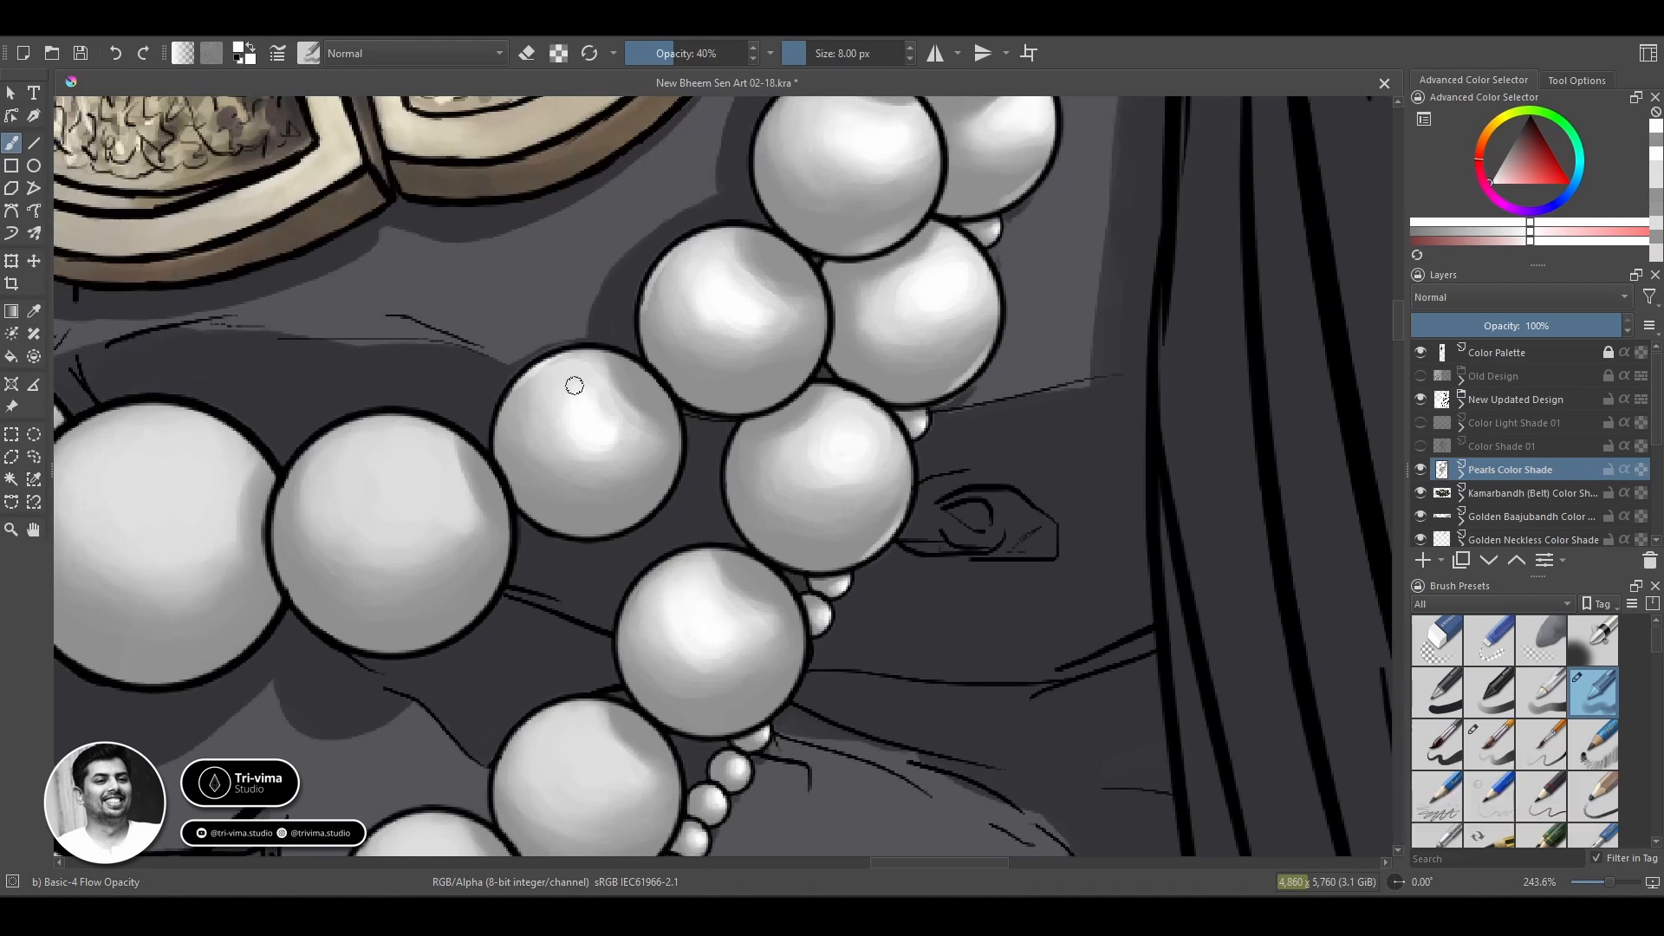
drag(575, 385, 571, 436)
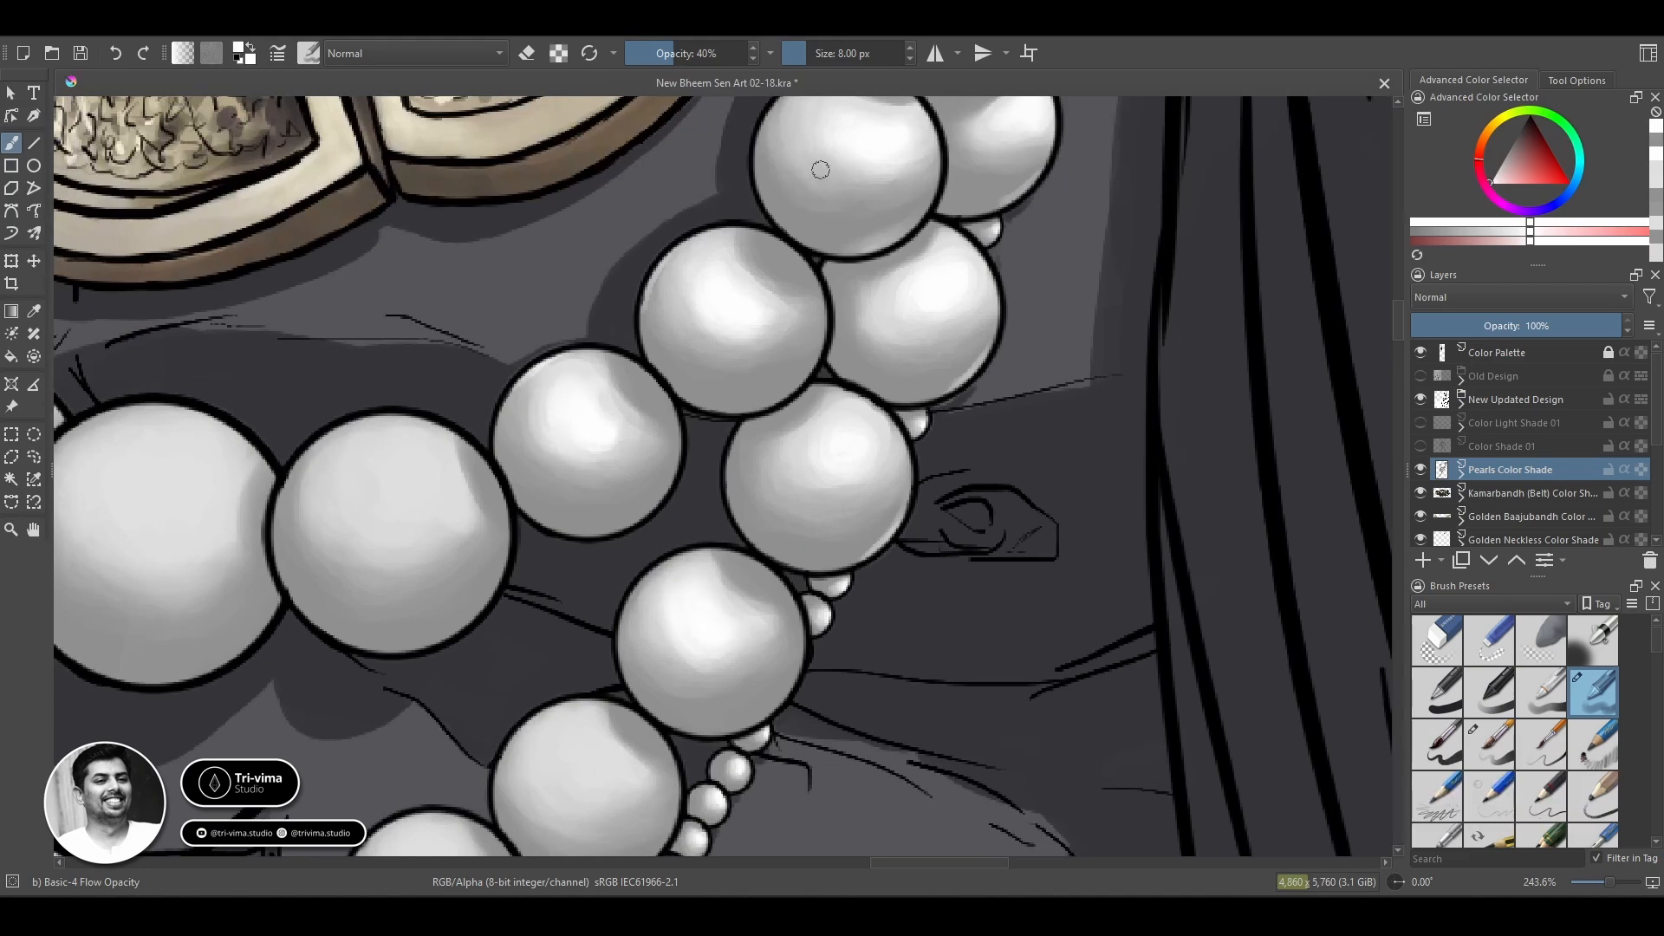
Enlarge the brush to 13 px and add a bright highlight to the large pearl beside the upper strand's central pearl.
key(space)
drag(840, 127, 752, 275)
key(space)
drag(346, 713, 538, 565)
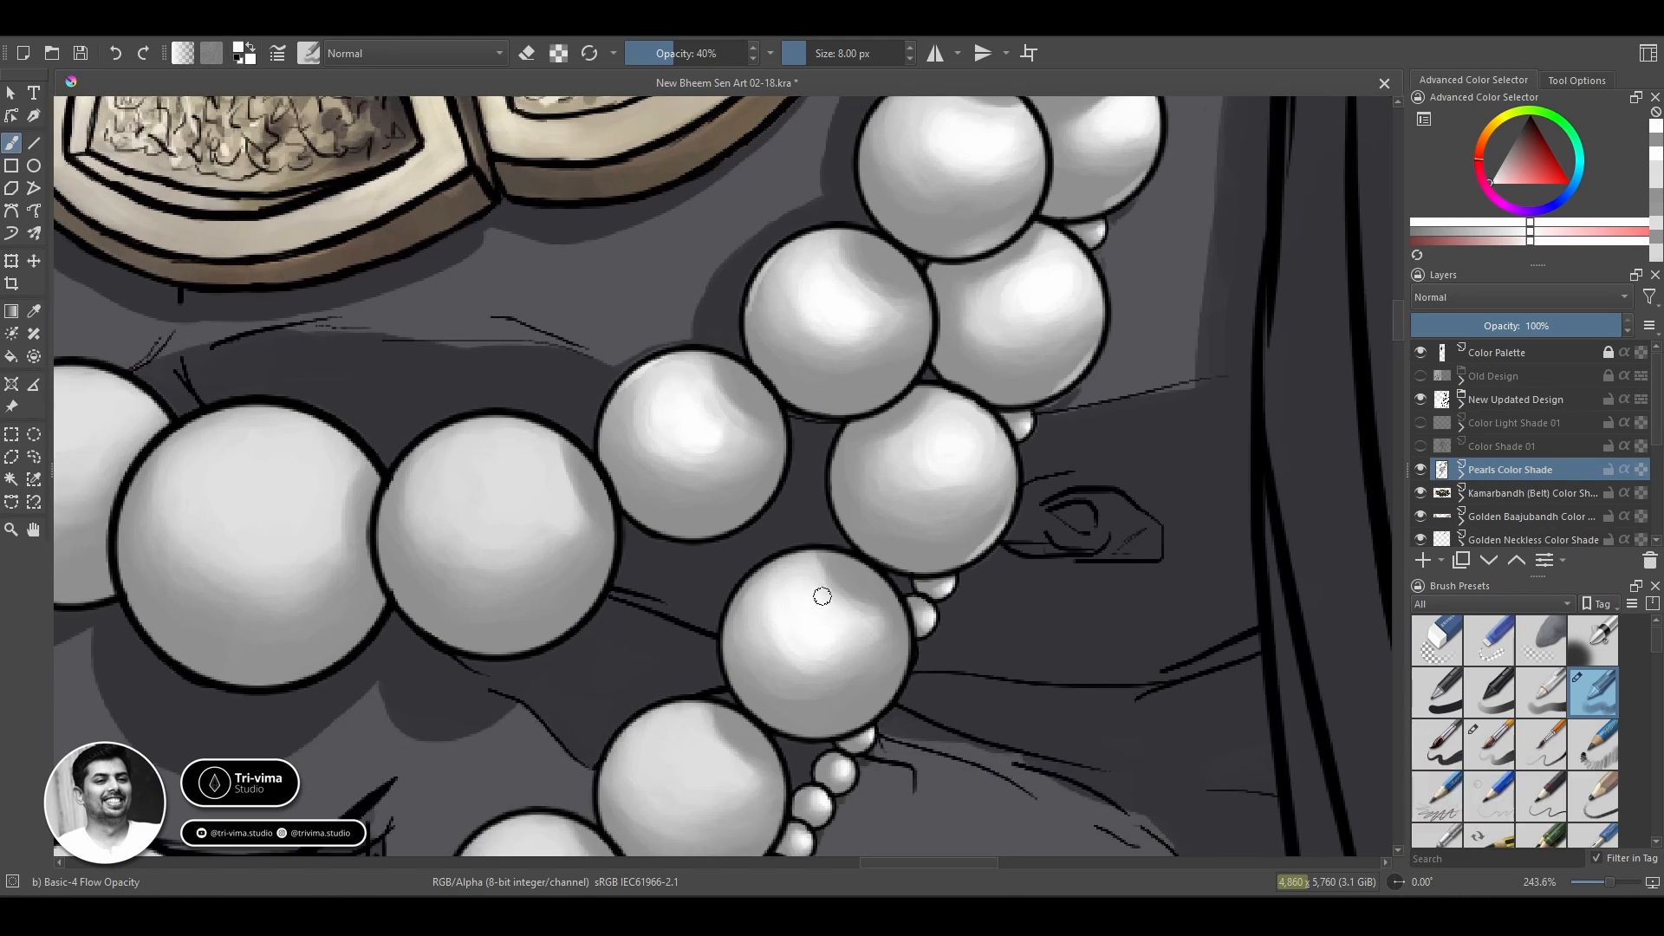
mouse_move(476, 457)
mouse_down()
mouse_move(524, 446)
mouse_move(499, 486)
mouse_move(536, 463)
mouse_move(468, 482)
mouse_move(530, 437)
mouse_up()
key(])
key(])
key(])
key(])
key(])
drag(418, 619, 543, 635)
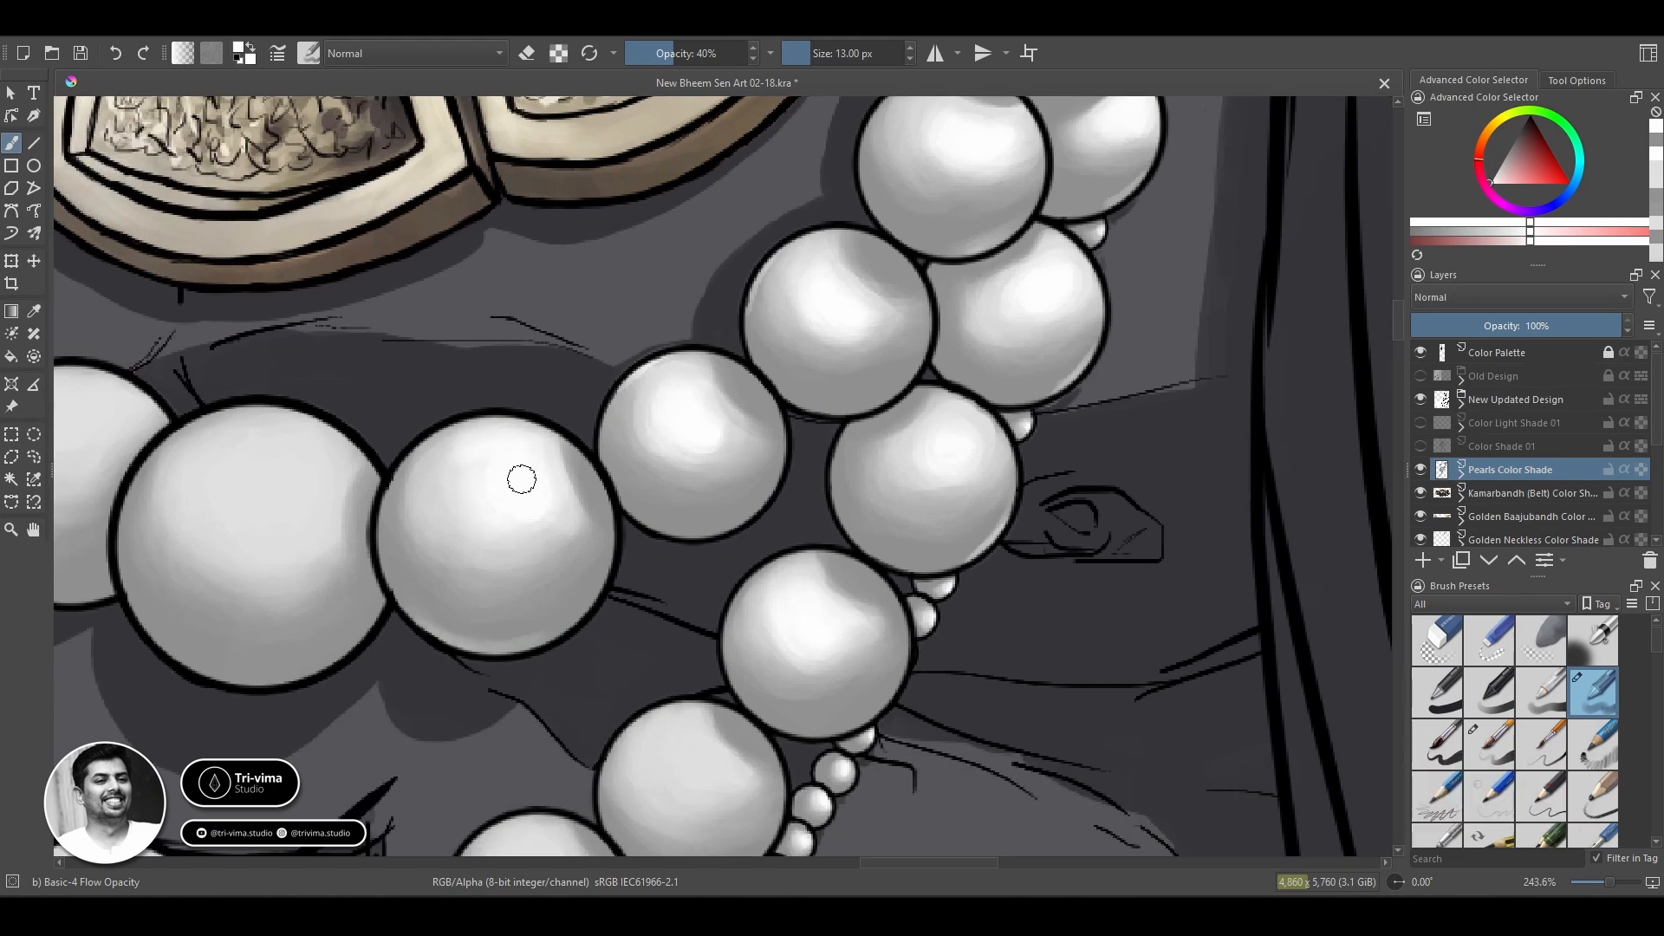
Add bright highlights to the upper strand's largest pearl and the first two pearls of the lower strand.
key(space)
drag(506, 450, 744, 229)
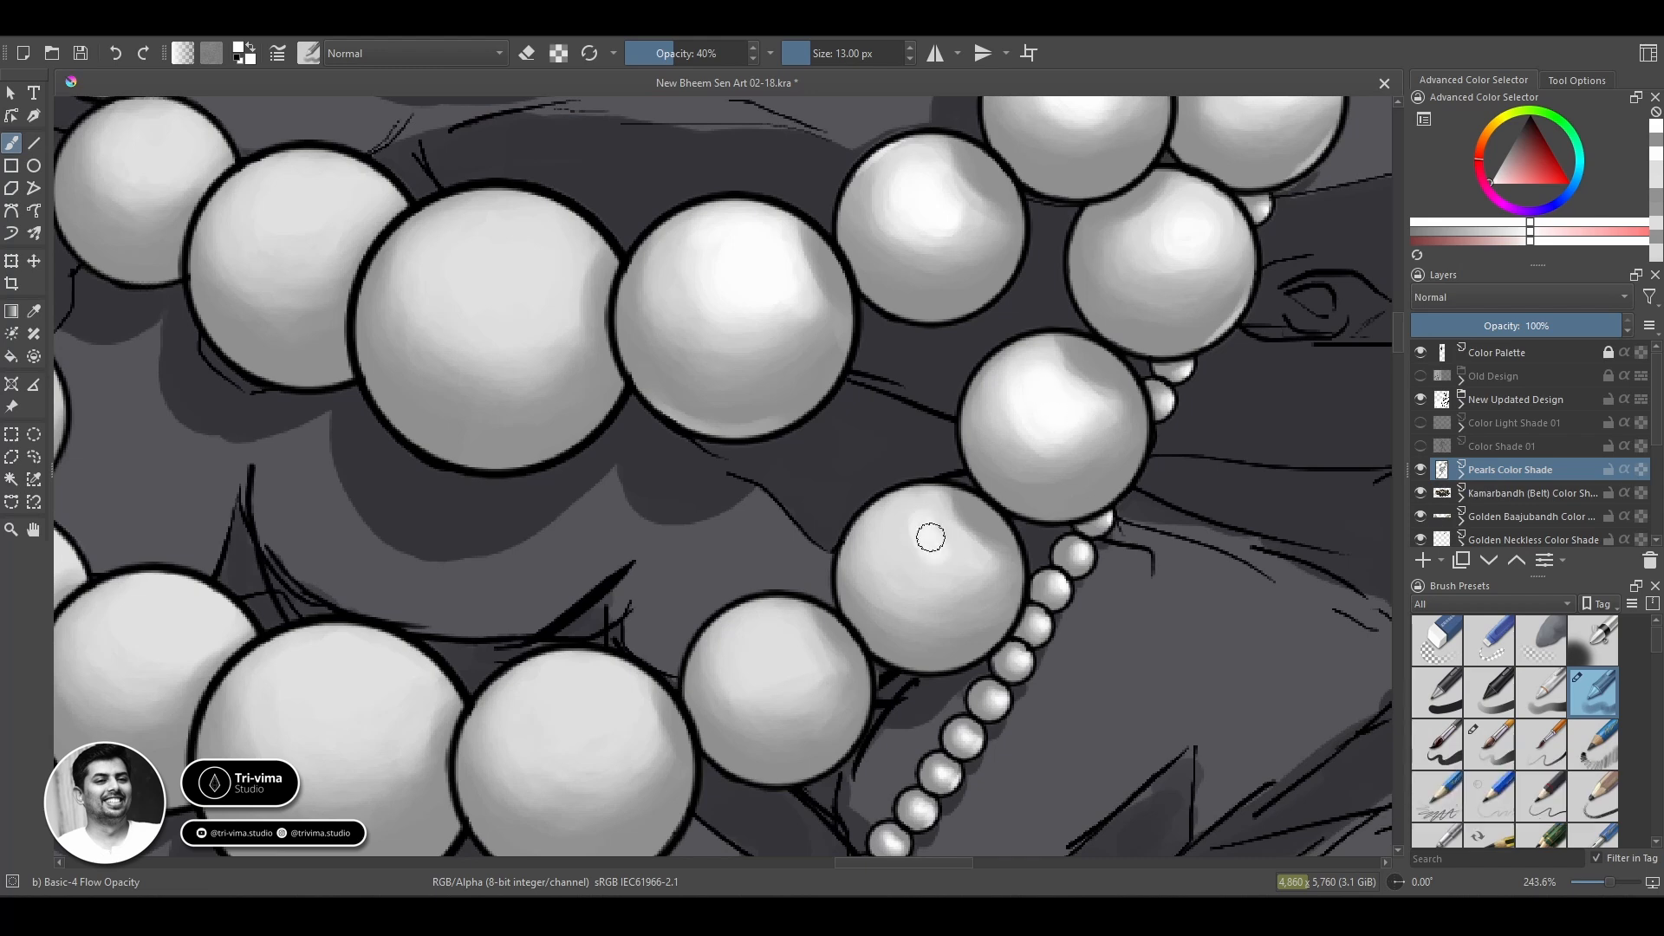
mouse_move(928, 538)
mouse_down()
mouse_move(951, 564)
mouse_move(880, 648)
mouse_up()
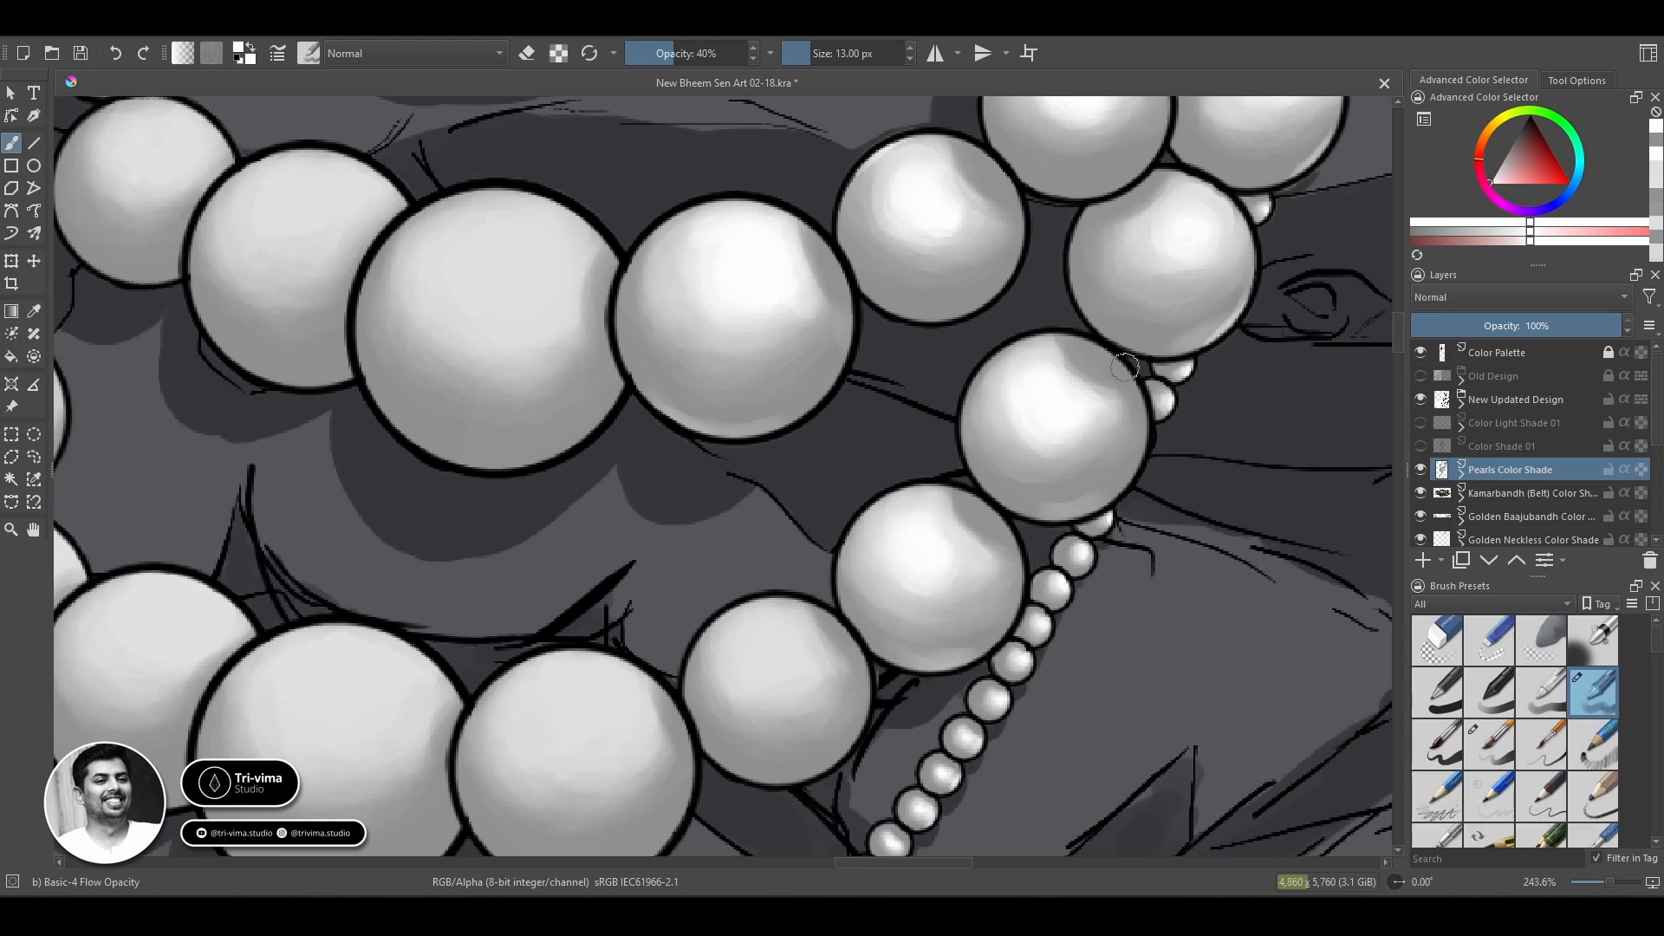
mouse_move(506, 252)
mouse_down()
mouse_move(504, 277)
mouse_move(509, 244)
mouse_move(434, 260)
mouse_move(455, 340)
mouse_up()
mouse_move(778, 645)
mouse_down()
mouse_move(799, 650)
mouse_move(742, 664)
mouse_up()
Highlight the large pearls in the middle of the lower strand.
key(space)
drag(590, 720, 746, 472)
mouse_move(746, 472)
mouse_down()
mouse_move(716, 462)
mouse_move(679, 494)
mouse_up()
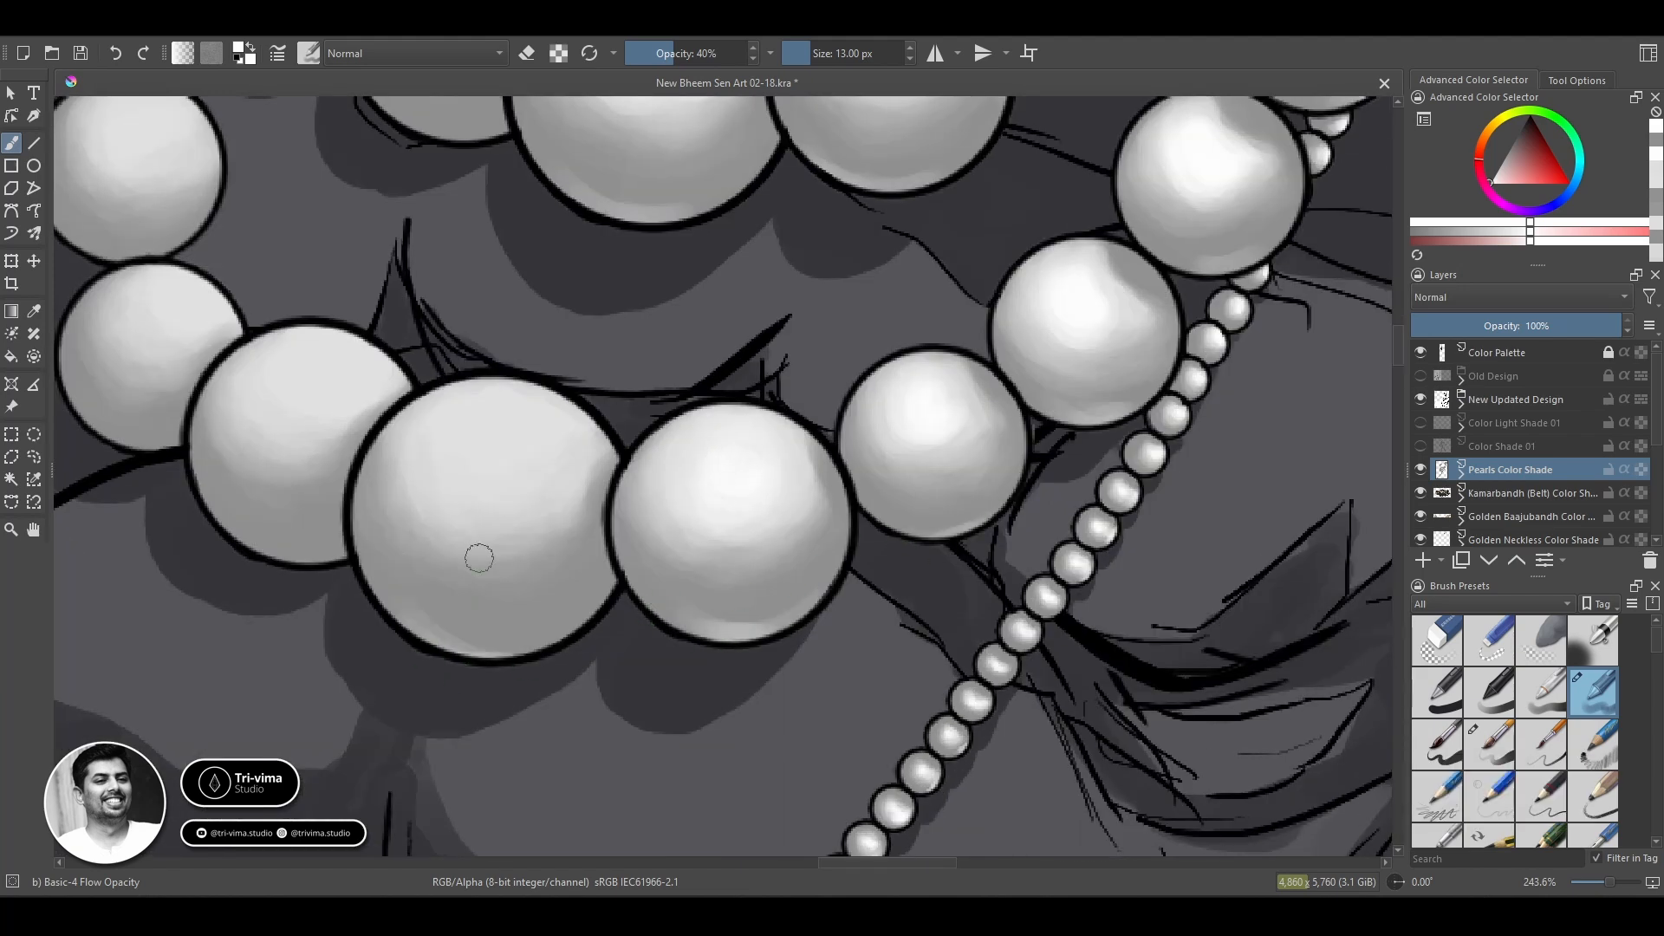
mouse_move(524, 468)
mouse_down()
mouse_move(498, 413)
mouse_move(480, 417)
mouse_up()
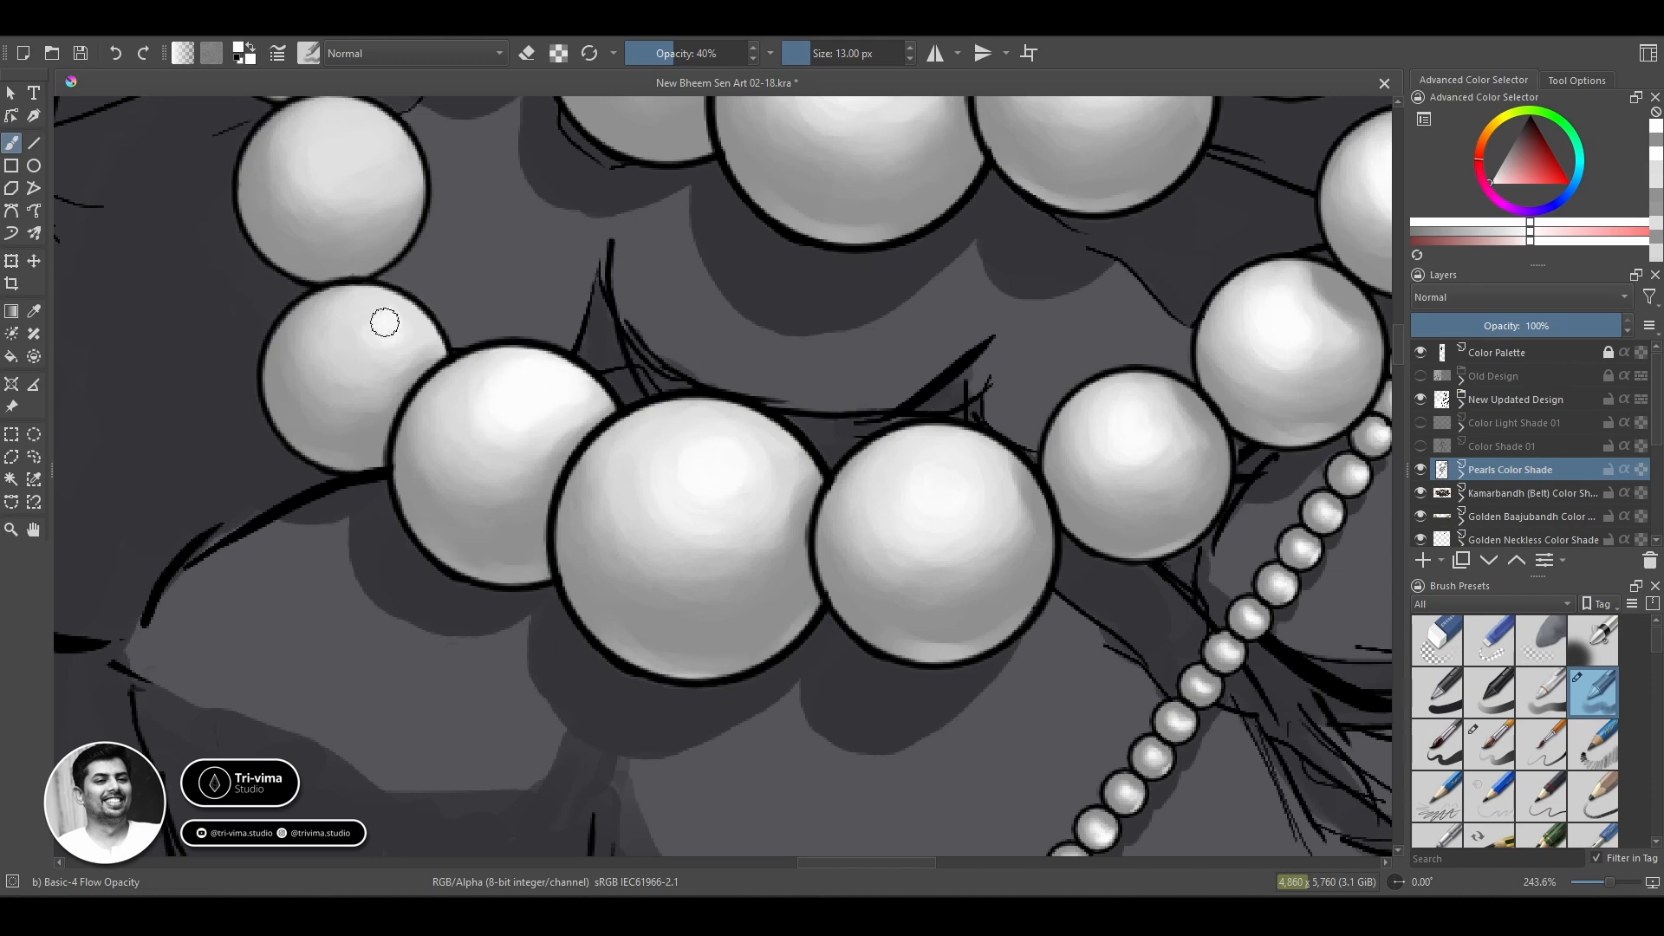
Brighten the highlights of the pearls where the upper and lower strands meet on the opposite side of the chest.
key(space)
drag(266, 405, 850, 654)
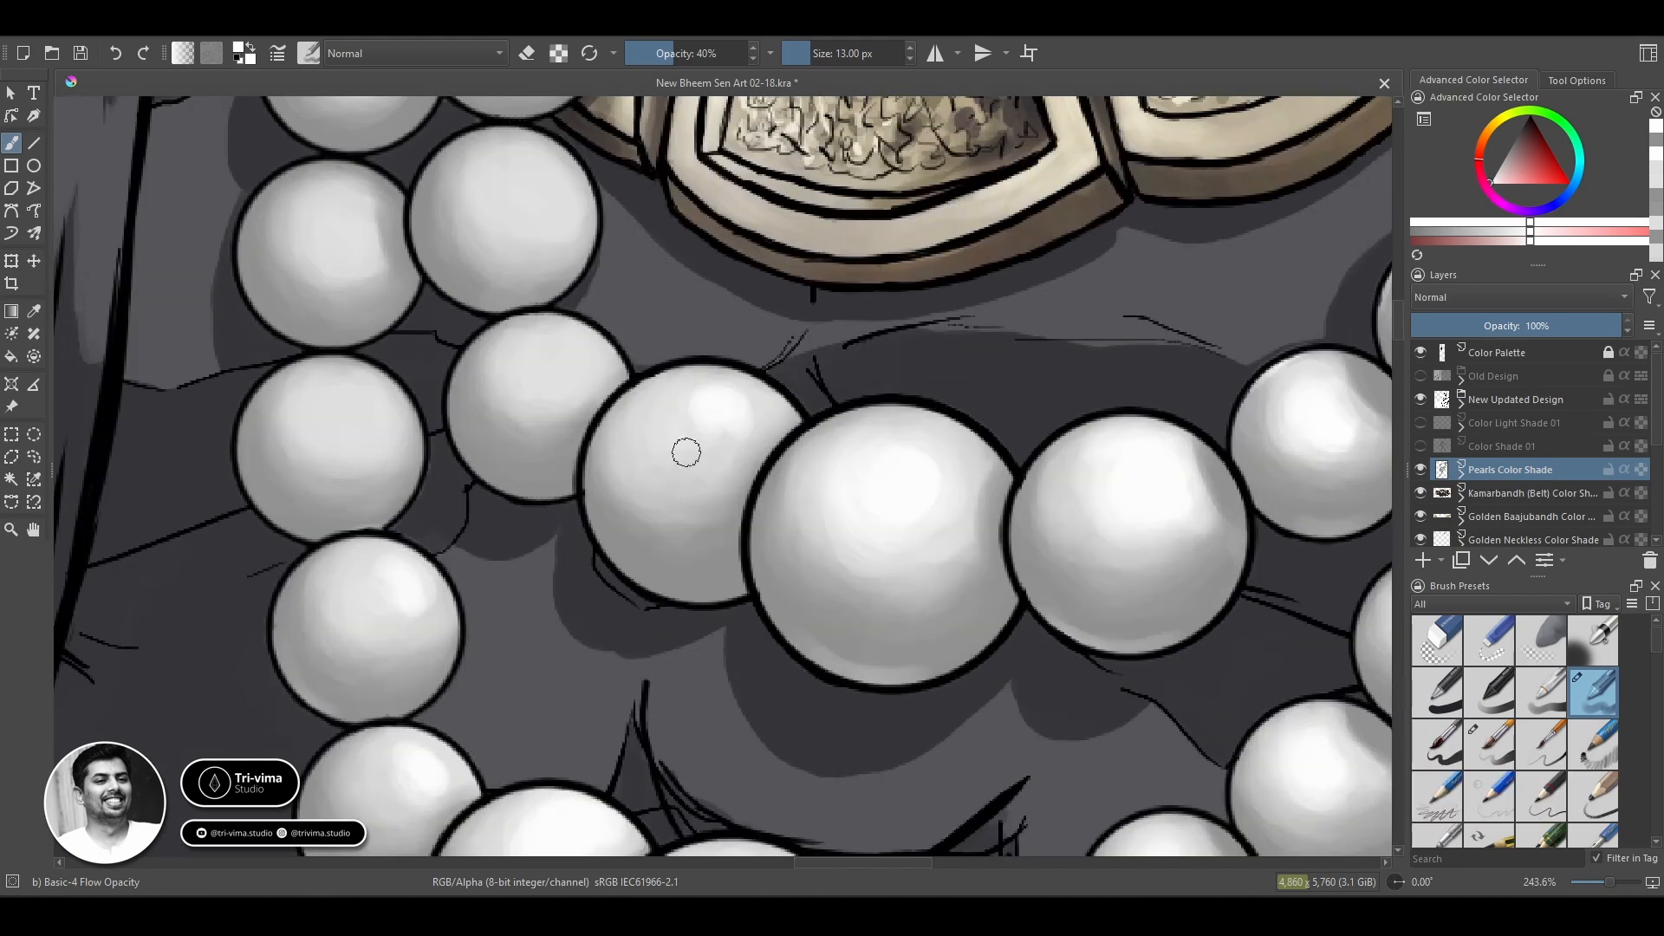
drag(358, 396, 373, 426)
drag(251, 487, 291, 527)
drag(247, 260, 274, 319)
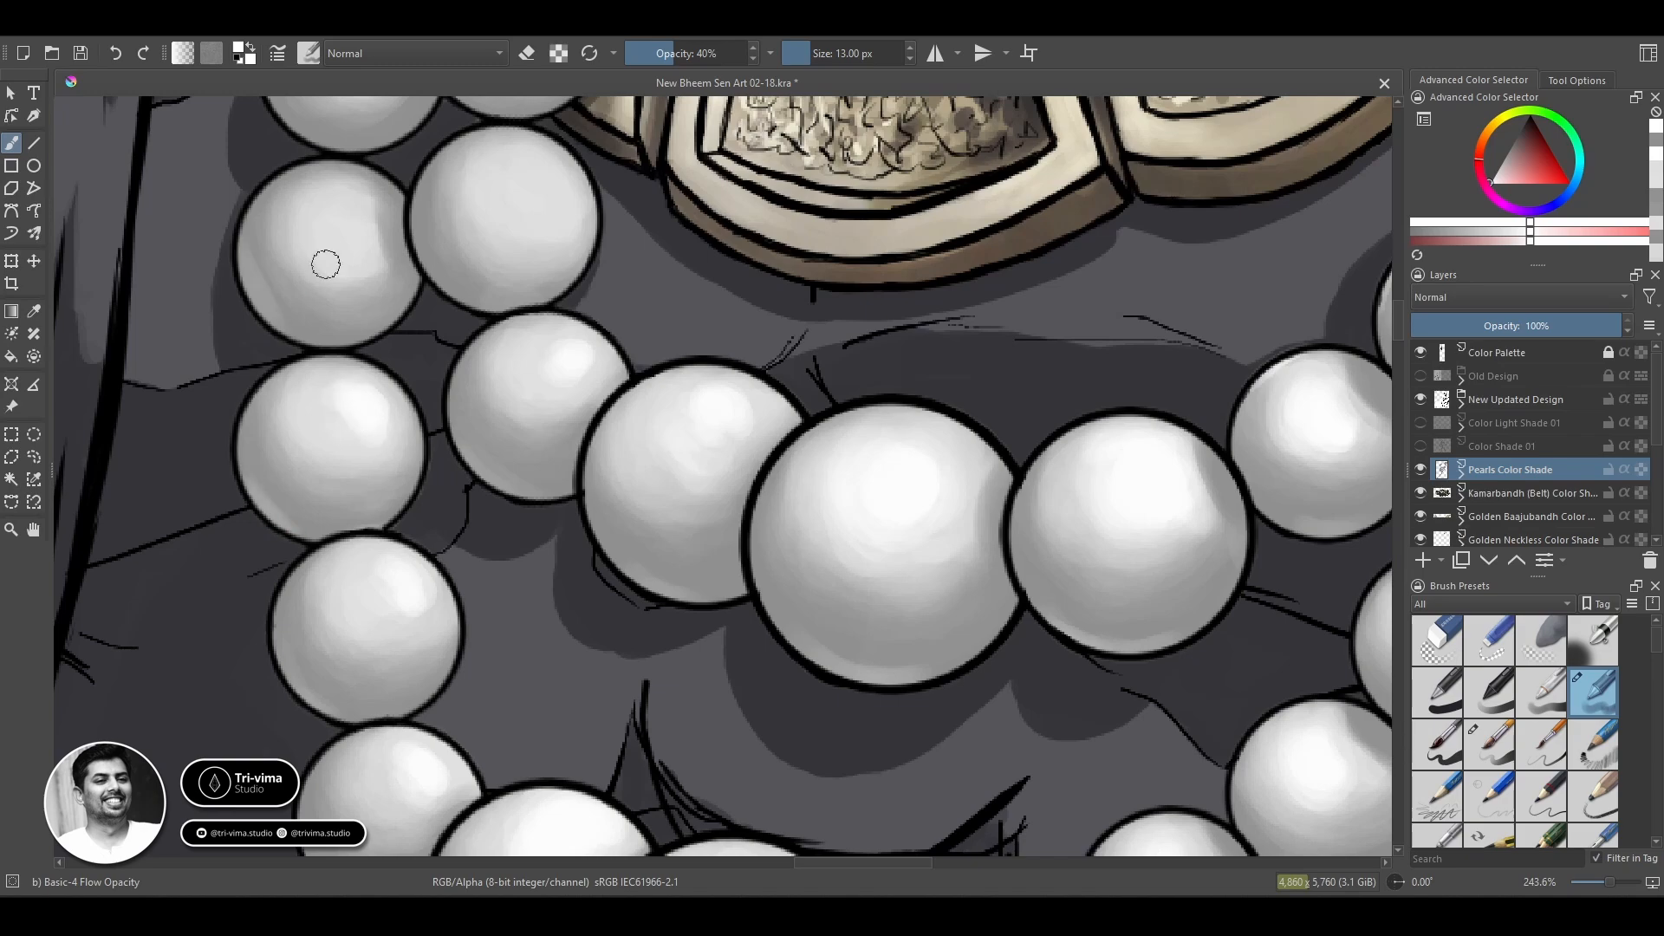
drag(343, 228, 342, 247)
drag(555, 217, 522, 178)
Continue the bright highlights up both pearl rows beside the gold necklace plates toward the shoulder.
key(space)
drag(454, 309, 501, 498)
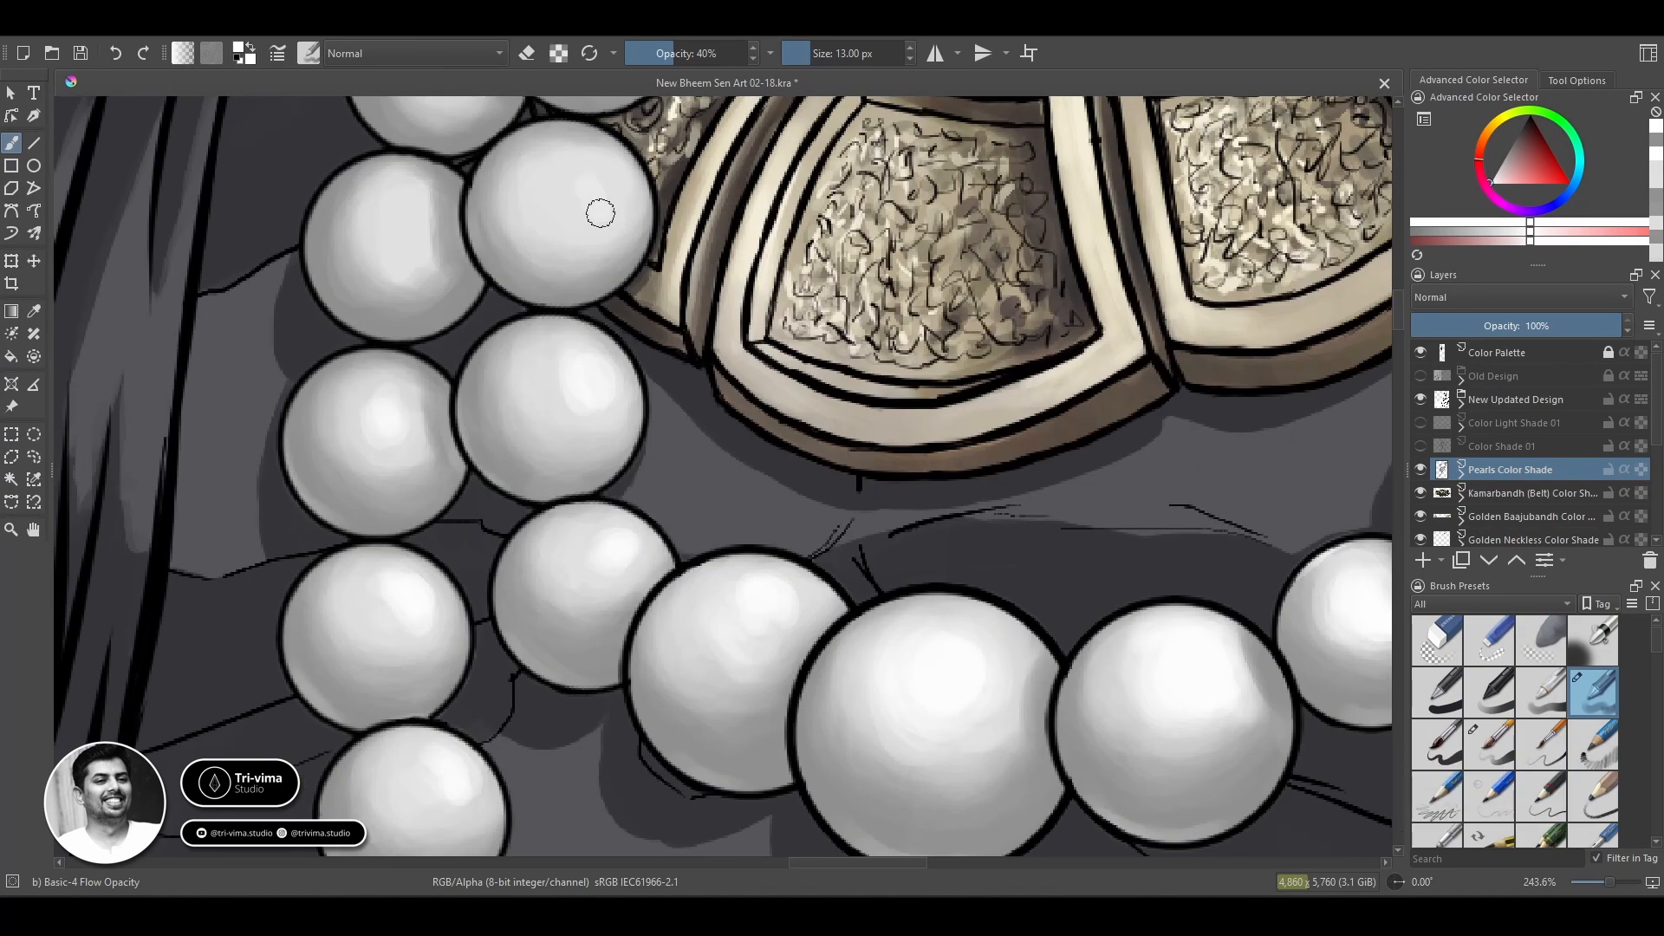
drag(407, 220, 420, 458)
key(space)
drag(457, 252, 453, 268)
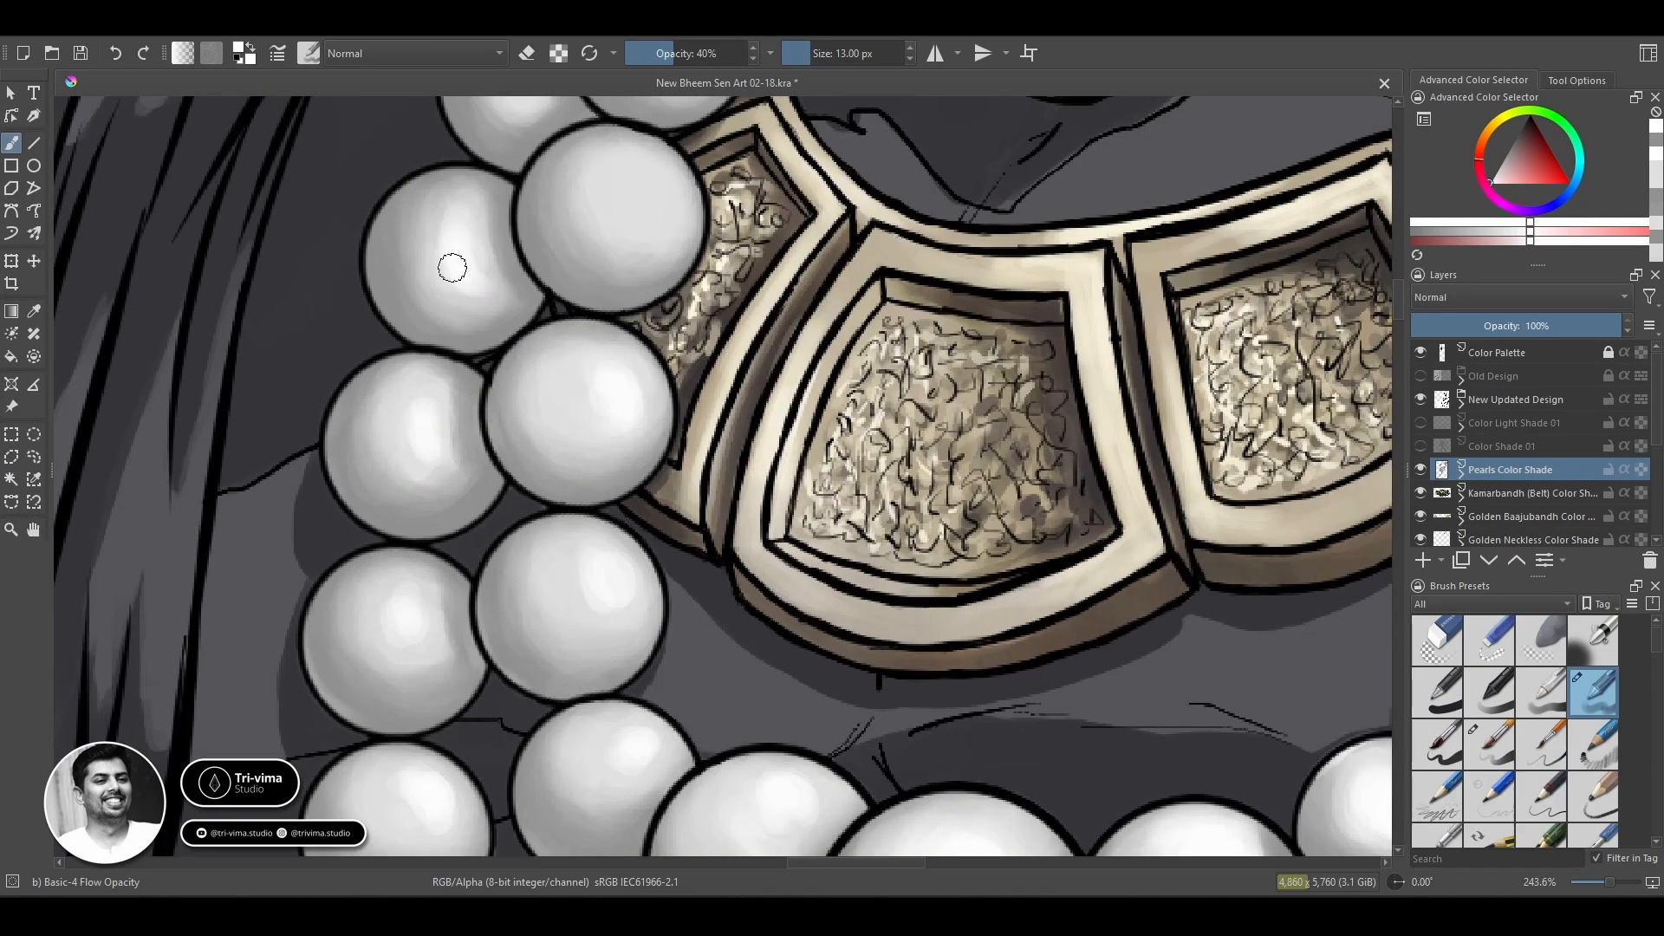
drag(640, 197, 607, 548)
key(space)
drag(492, 387, 487, 360)
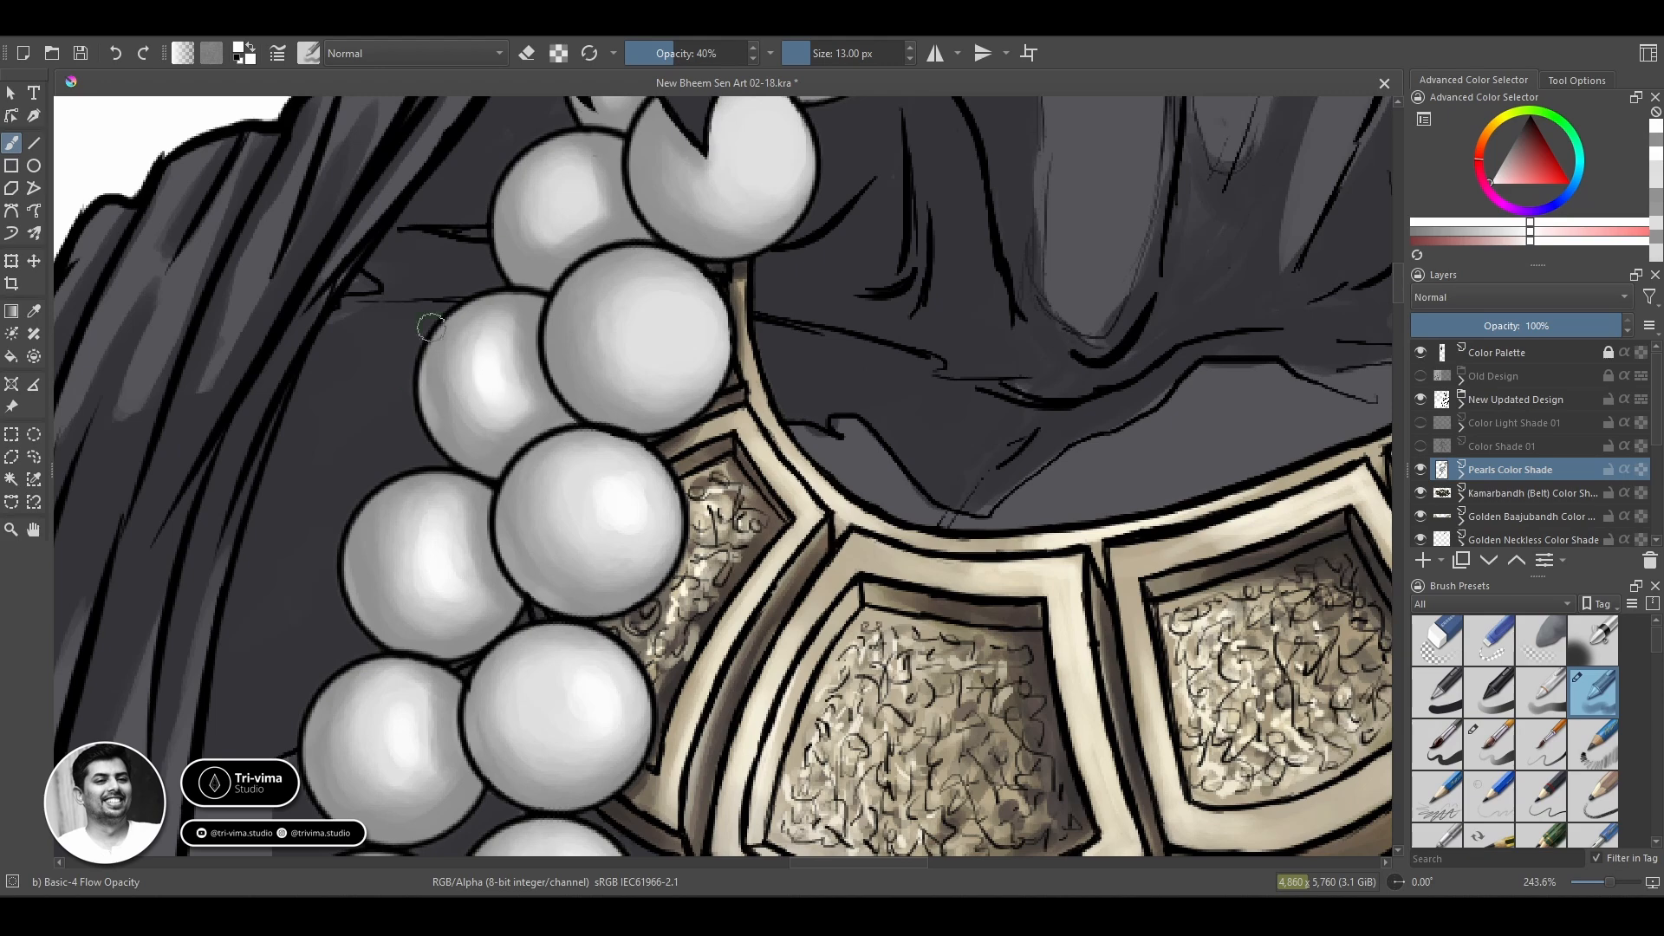
Brighten the highlights of the topmost pearls under the beard and reduce the brush to 5 px.
drag(678, 325, 660, 338)
key(space)
drag(566, 204, 466, 408)
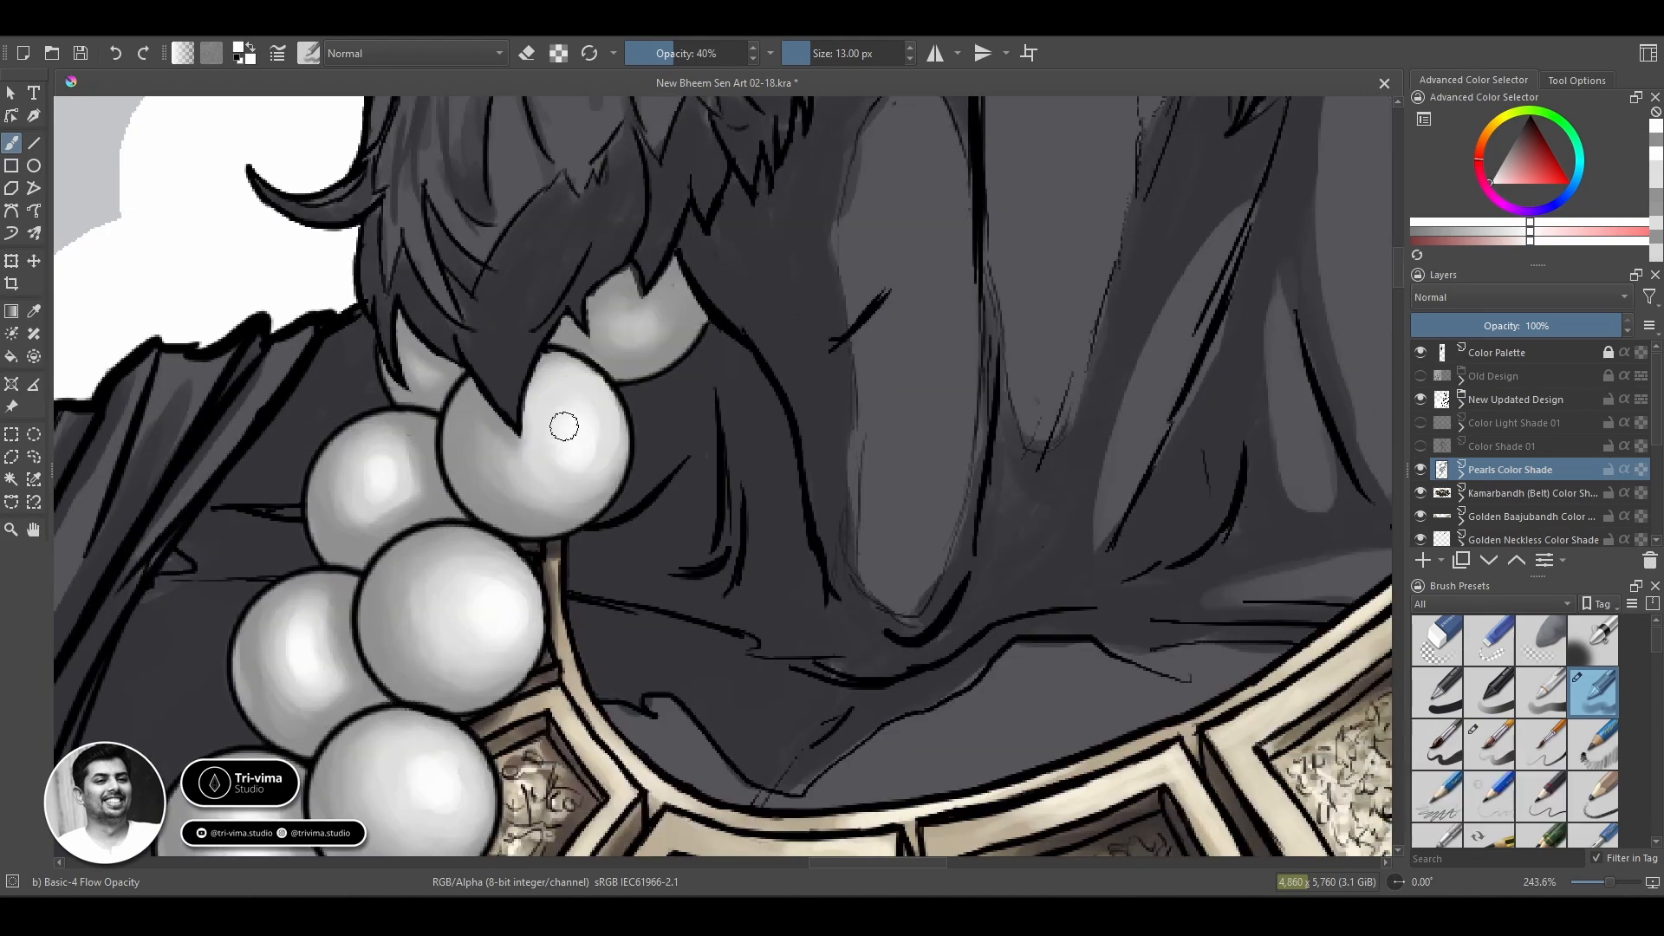
key(bracketleft)
key(bracketleft)
key(bracketleft)
key(bracketleft)
key(bracketleft)
key(bracketleft)
key(bracketleft)
key(bracketleft)
On the Kundal Color Shade layer, smooth and brighten the earring pearl with an 18 px brush at 23% opacity.
key(ctrl+space)
mouse_move(824, 439)
mouse_down()
mouse_move(832, 641)
mouse_move(917, 493)
mouse_move(876, 742)
mouse_up()
key(space)
triple_click(689, 336)
double_click(688, 337)
drag(1511, 517, 1507, 390)
click(1494, 462)
key(b)
key(space)
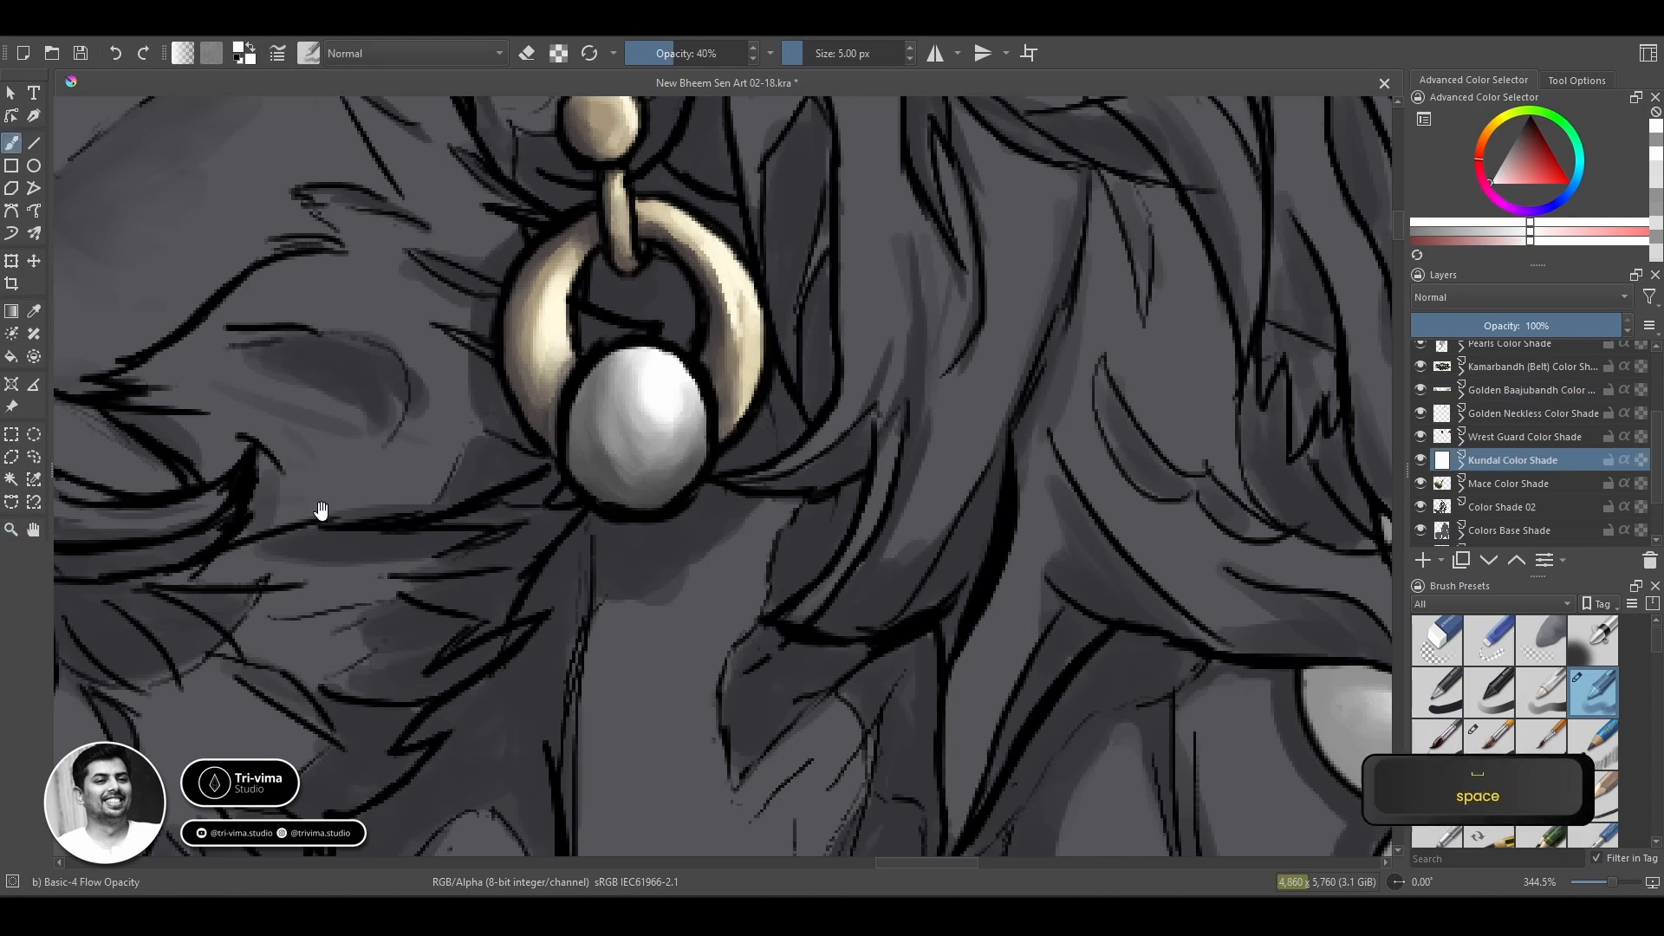
drag(322, 510, 929, 524)
ctrl+click(928, 524)
key(space)
mouse_move(1213, 494)
mouse_down()
mouse_move(906, 505)
mouse_move(455, 598)
mouse_up()
click(655, 54)
key(bracketright)
key(bracketright)
key(bracketright)
key(bracketright)
key(bracketright)
key(bracketright)
key(bracketright)
key(bracketright)
key(bracketright)
key(bracketright)
key(bracketright)
key(bracketright)
drag(655, 385, 692, 331)
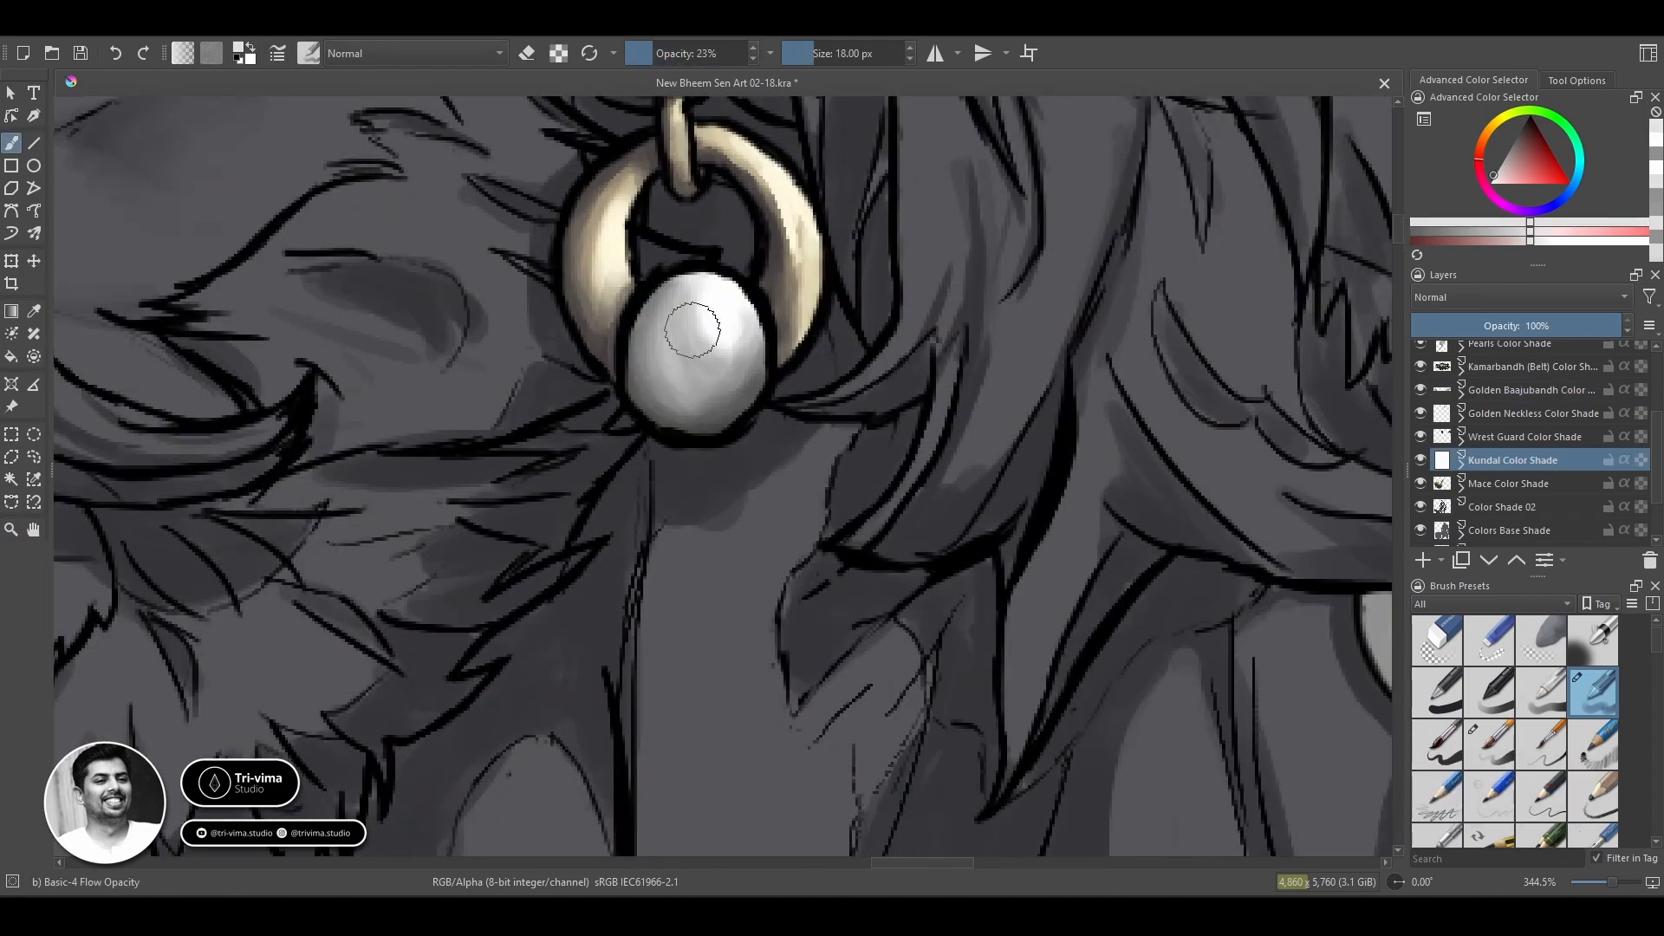
ctrl+click(698, 326)
mouse_move(728, 390)
mouse_down()
mouse_move(639, 333)
mouse_move(674, 412)
mouse_move(692, 364)
mouse_move(679, 313)
mouse_up()
ctrl+click(706, 312)
Intensify the earring pearl's highlight with an 8 px brush at 78% opacity.
key(z)
scroll(772, 481, down, 4)
key(space)
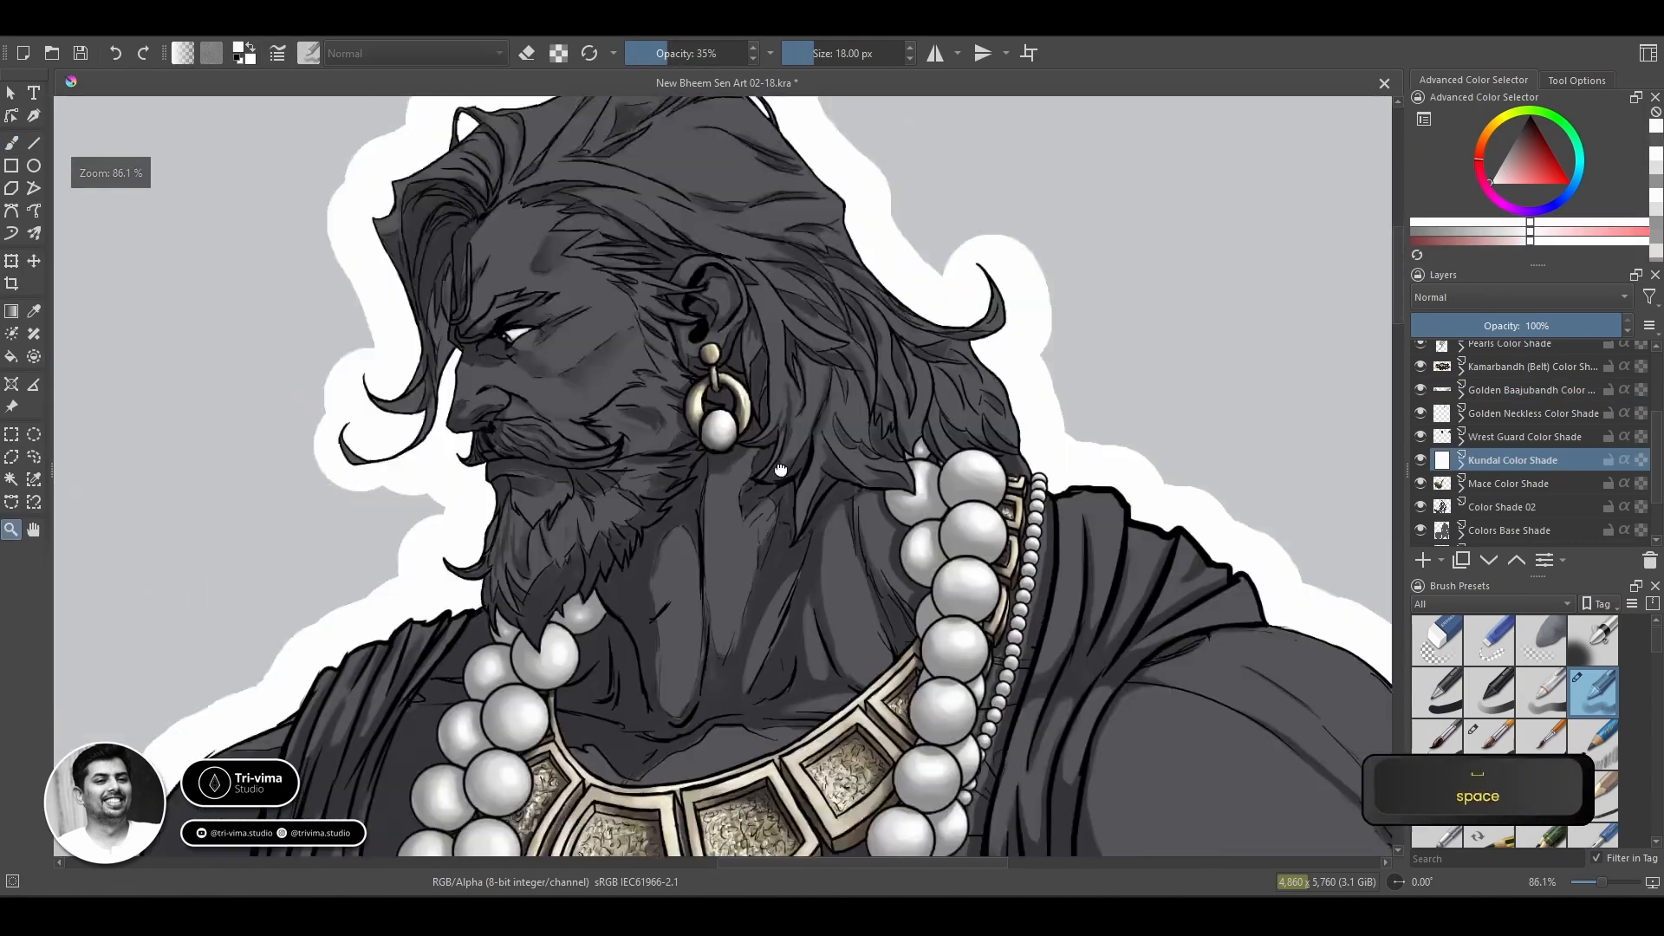
key(b)
mouse_move(781, 470)
mouse_down()
mouse_move(705, 636)
mouse_move(852, 330)
mouse_up()
key(z)
scroll(805, 297, up, 2)
key(b)
key(bracketleft)
key(bracketleft)
key(bracketleft)
key(bracketleft)
key(bracketleft)
key(bracketleft)
key(bracketleft)
key(bracketleft)
key(bracketleft)
key(bracketleft)
click(721, 54)
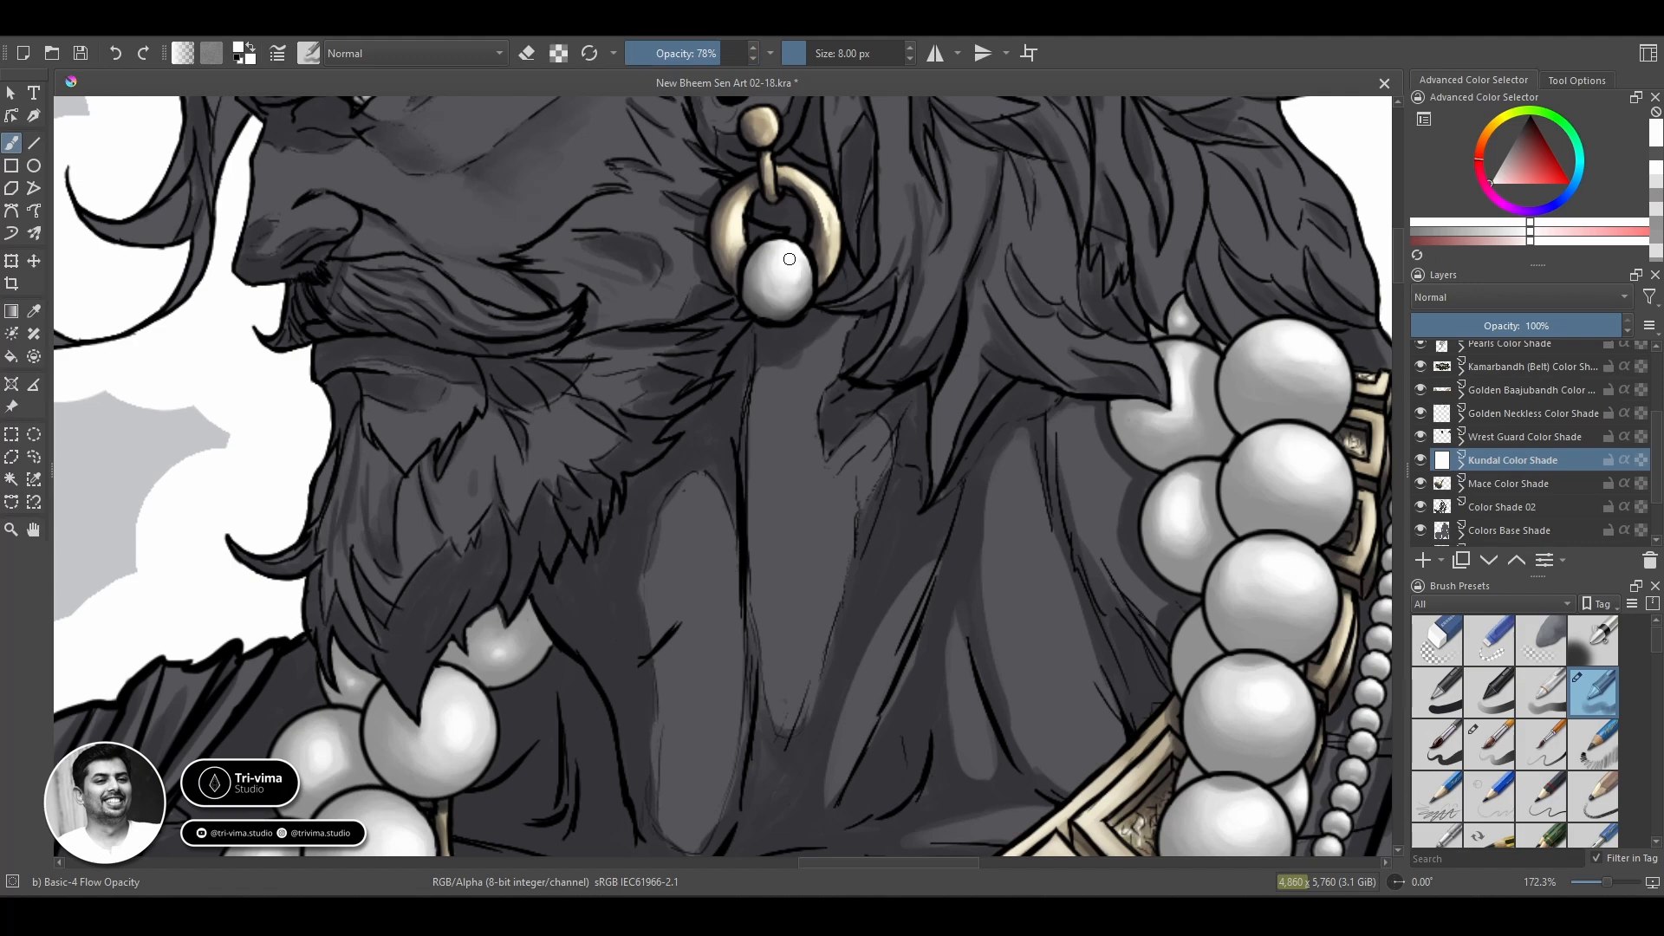
Create a layer named Golden Ring Color Shade above the pearls layer for the hand's ring, with a transparency mask.
key(z)
ctrl+click(858, 453)
key(space)
drag(675, 818, 420, 557)
drag(783, 493, 974, 627)
ctrl+click(791, 502)
key(space)
scroll(1503, 468, up, 2)
click(1504, 466)
click(1424, 564)
double_click(1495, 465)
text(Ring)
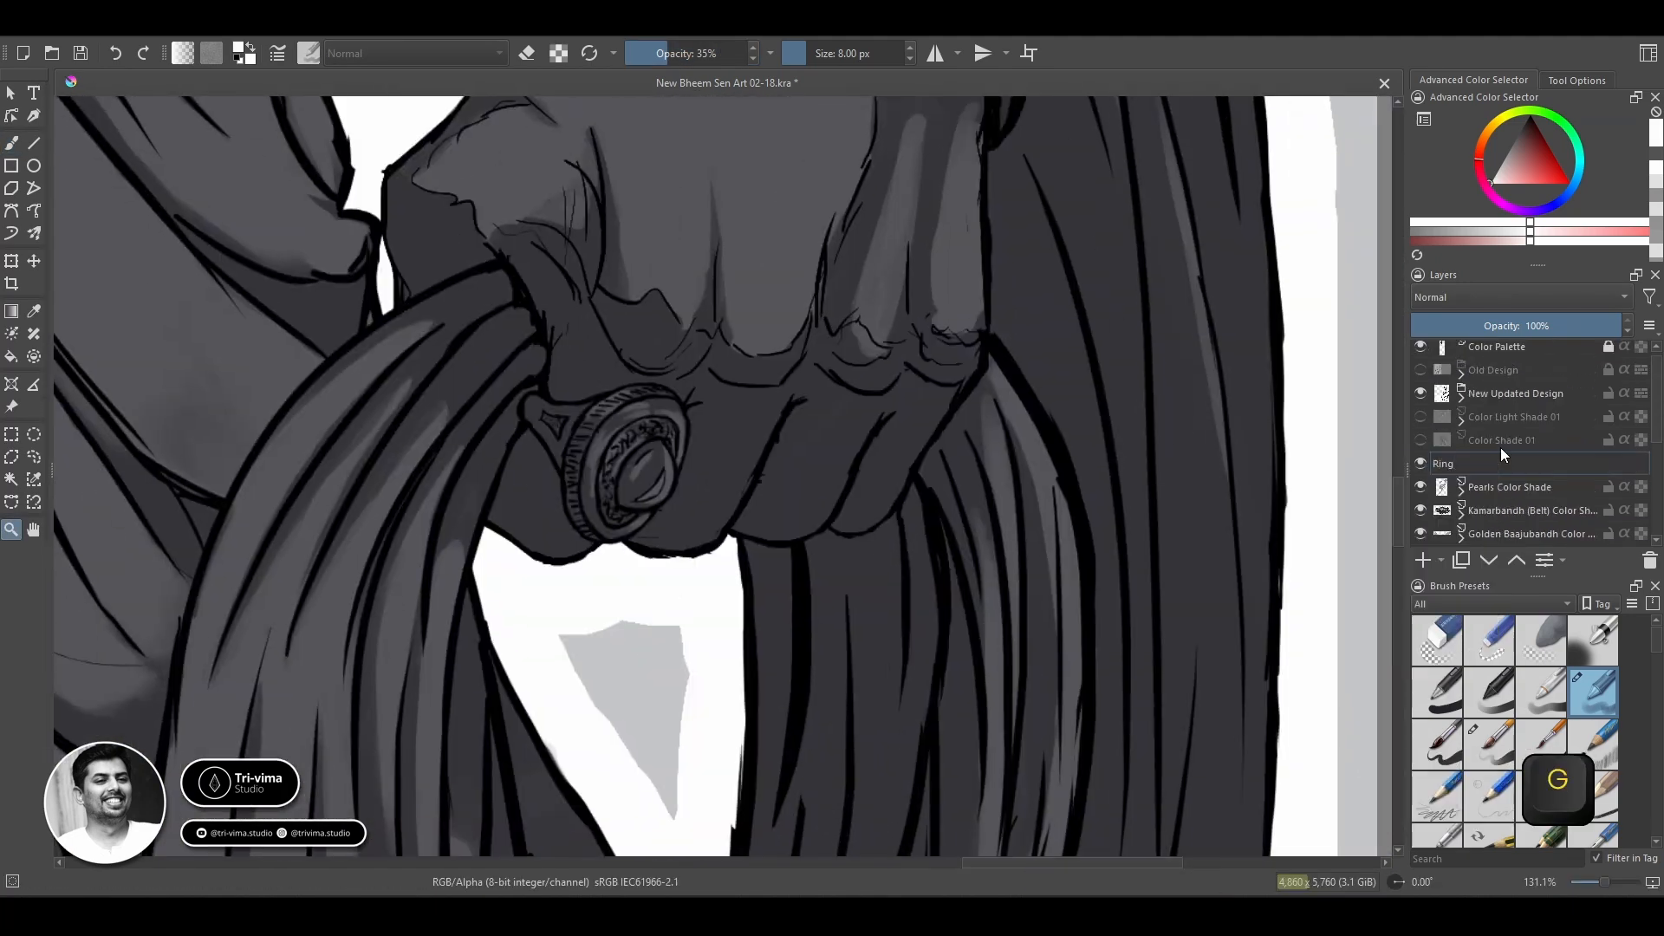
key(Home)
text(Golden Ring Color Shade)
key(Return)
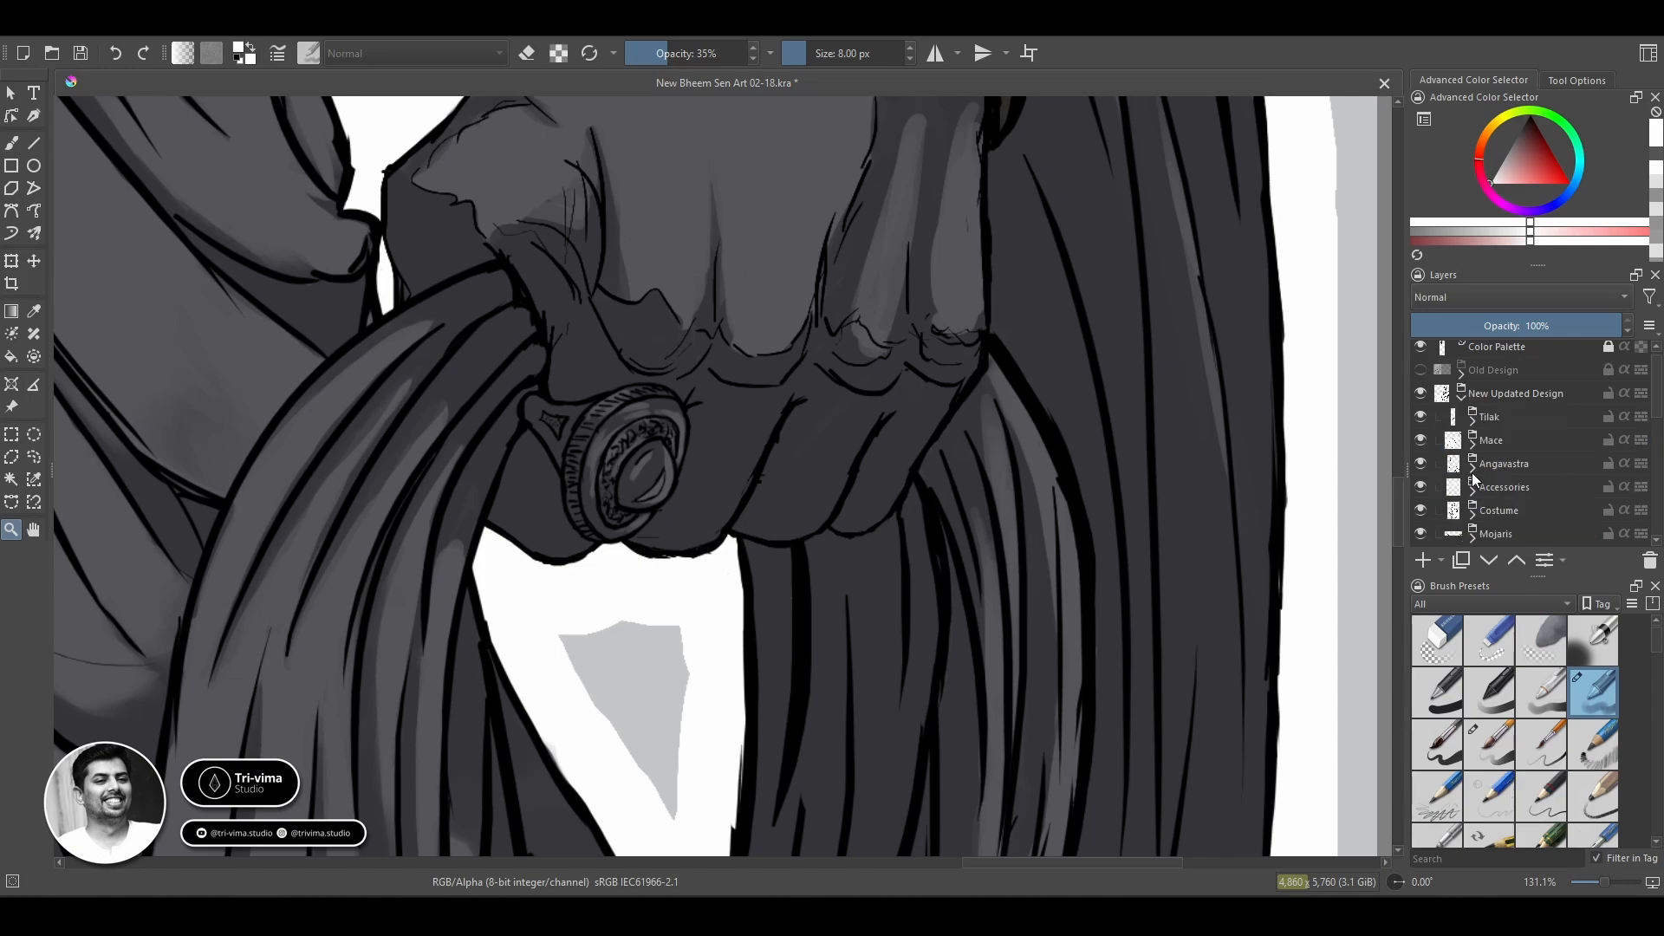
click(1440, 561)
click(1452, 643)
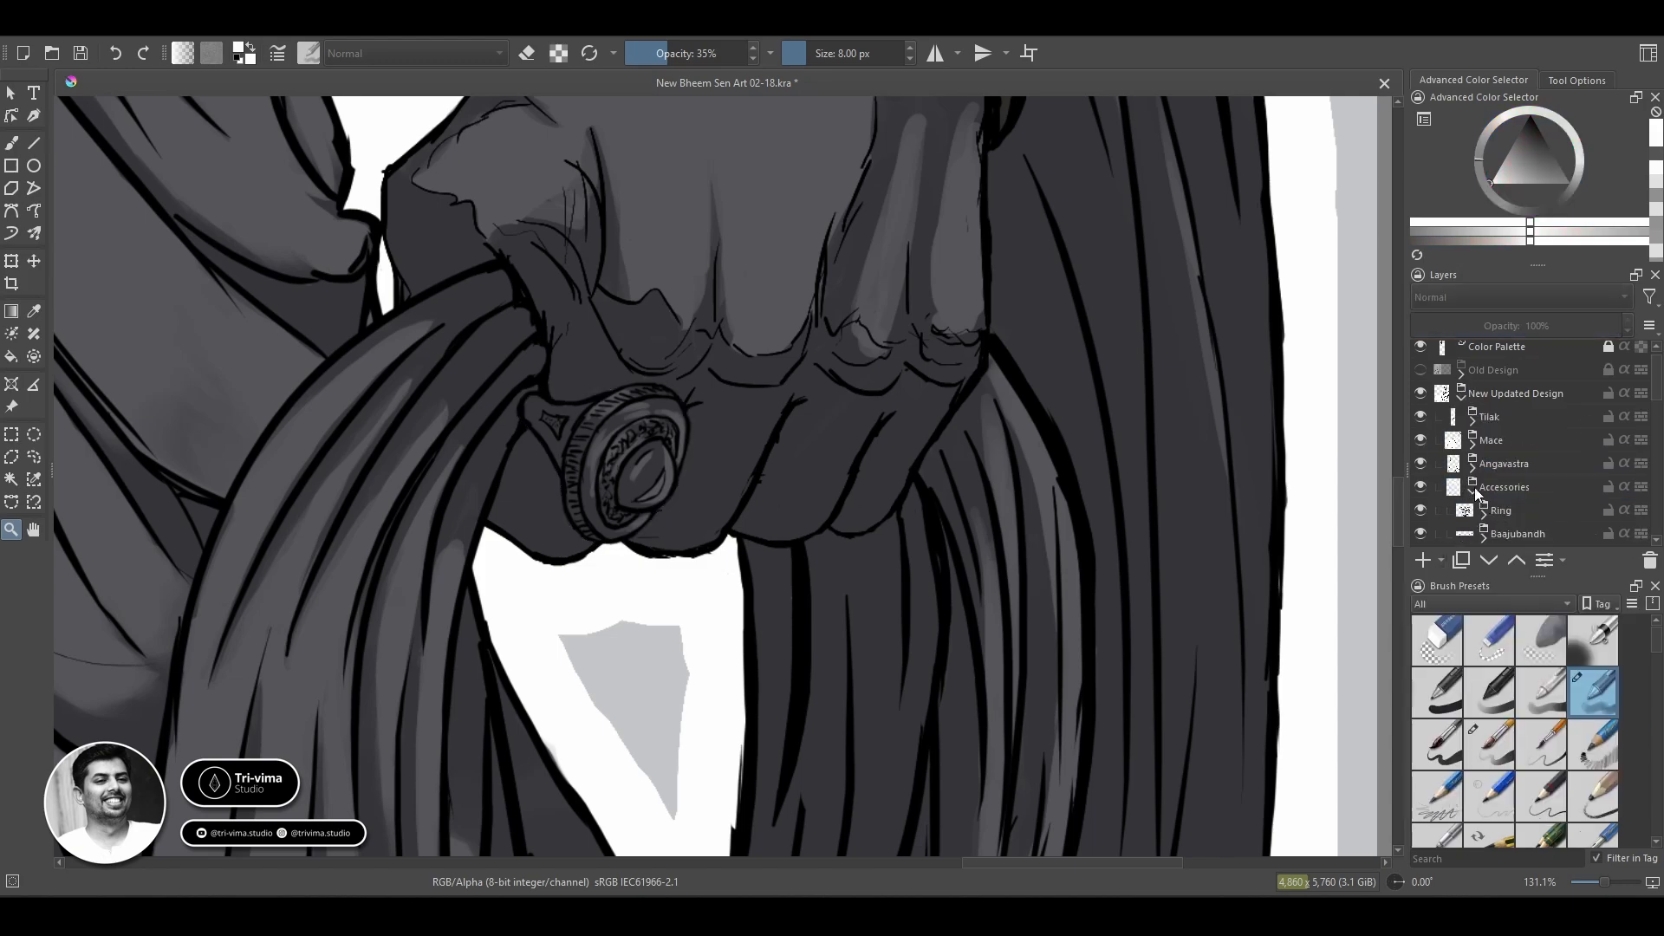
Unlock the Color Palette layer, move and resize its swatches beside the ring hand, and lock it again.
click(1461, 397)
click(1516, 463)
drag(918, 373, 918, 516)
drag(416, 451, 1118, 589)
click(1497, 348)
click(1608, 348)
key(t)
mouse_move(461, 345)
mouse_down()
mouse_move(987, 620)
mouse_move(573, 353)
mouse_up()
key(ctrl+t)
drag(734, 214, 673, 339)
drag(607, 512, 651, 452)
key(b)
click(1609, 353)
click(1516, 470)
click(1462, 474)
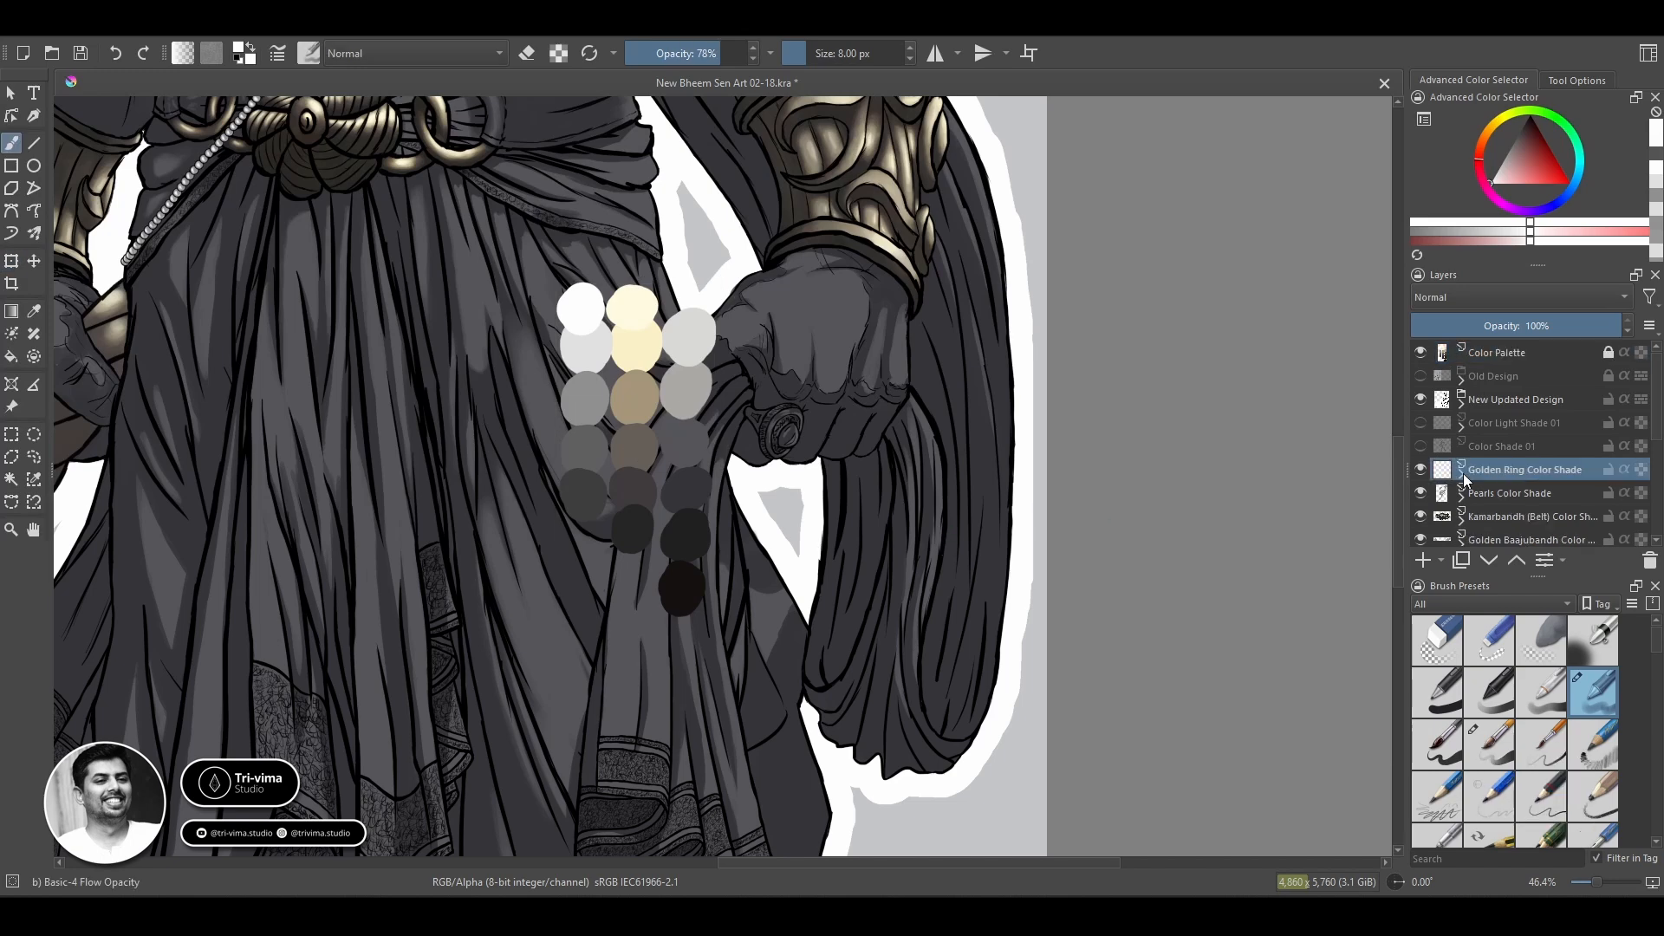
Block in the ring's silhouette in near-black from the palette with the Basic-5 Size brush at 40 px and hide New Updated Design.
scroll(980, 458, up, 3)
ctrl+click(301, 678)
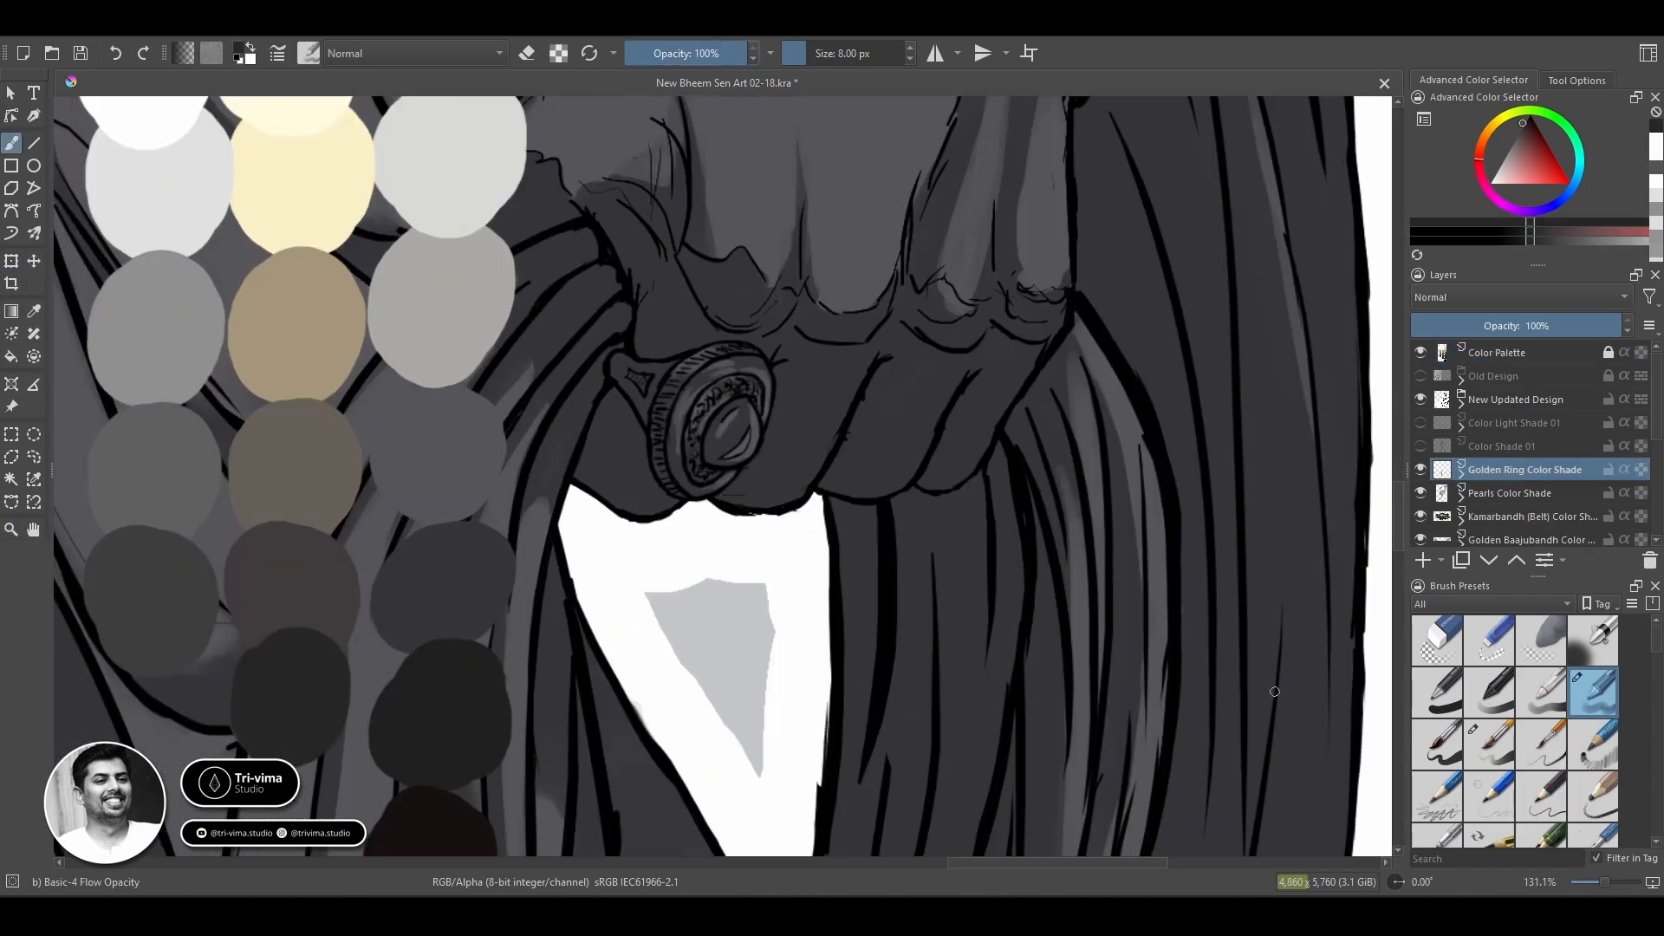
click(1437, 745)
mouse_move(622, 368)
mouse_down()
mouse_move(674, 455)
mouse_move(710, 391)
mouse_up()
click(1421, 400)
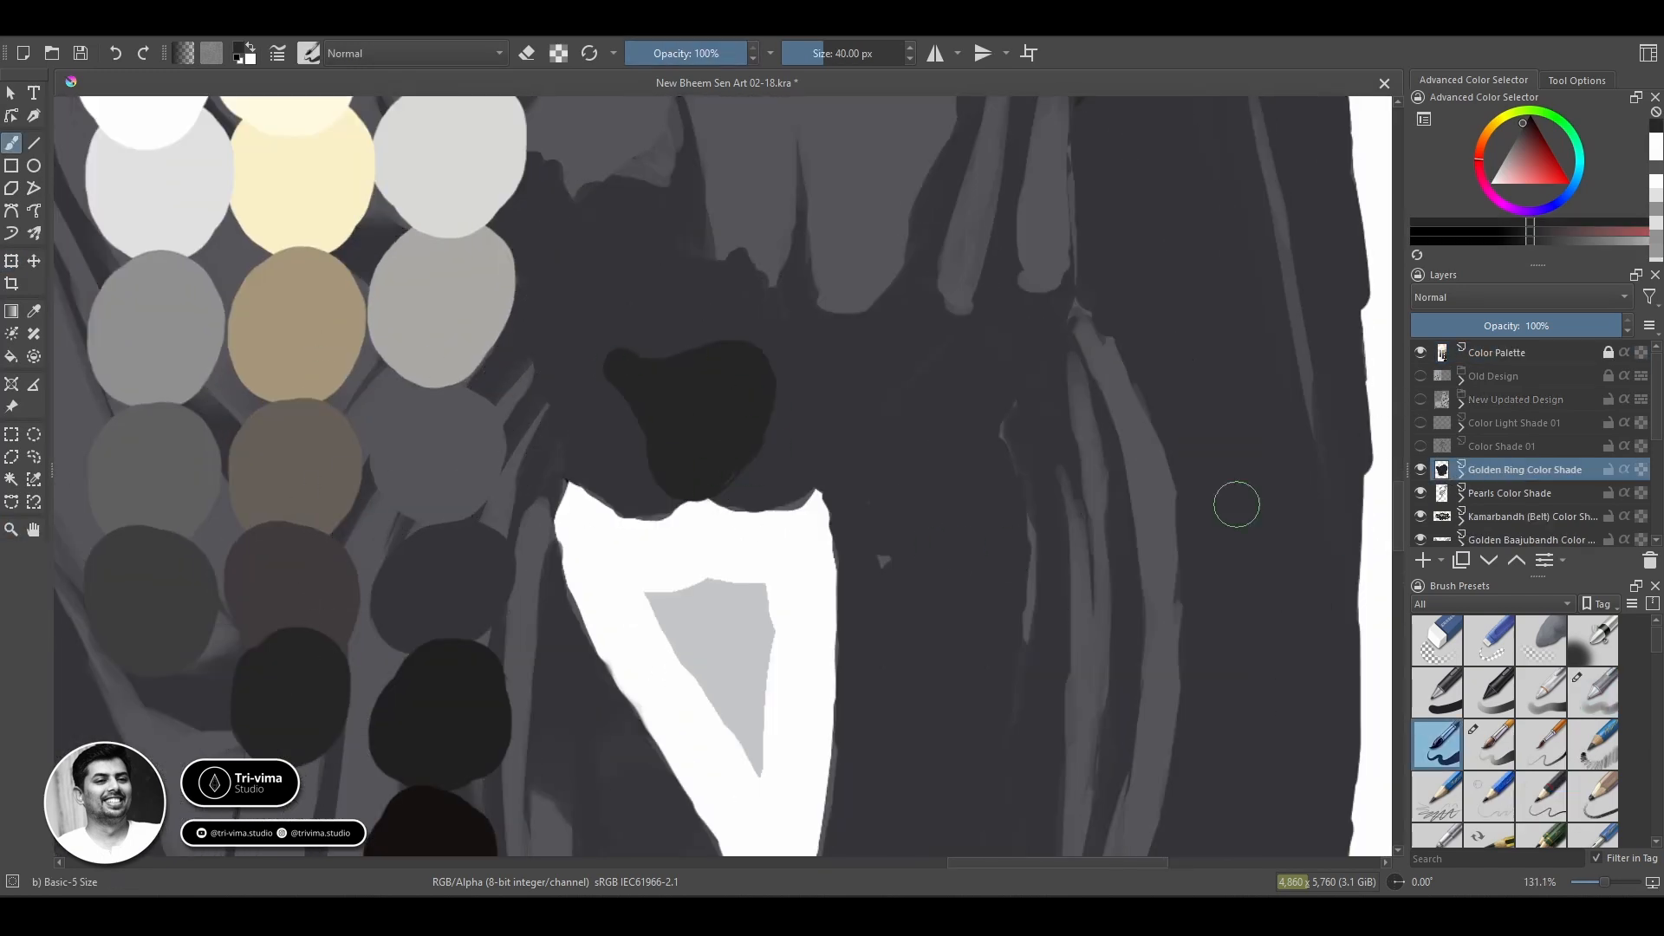
Prepare the ring's transparency mask for editing with a 12 px brush and show New Updated Design at reduced opacity.
click(1463, 474)
click(1525, 493)
key(x)
key(bracketleft)
key(bracketleft)
key(bracketleft)
key(bracketleft)
key(bracketleft)
key(bracketleft)
key(bracketleft)
key(bracketleft)
key(bracketleft)
key(bracketleft)
key(bracketleft)
key(bracketleft)
key(bracketleft)
key(bracketleft)
key(bracketleft)
scroll(655, 392, up, 3)
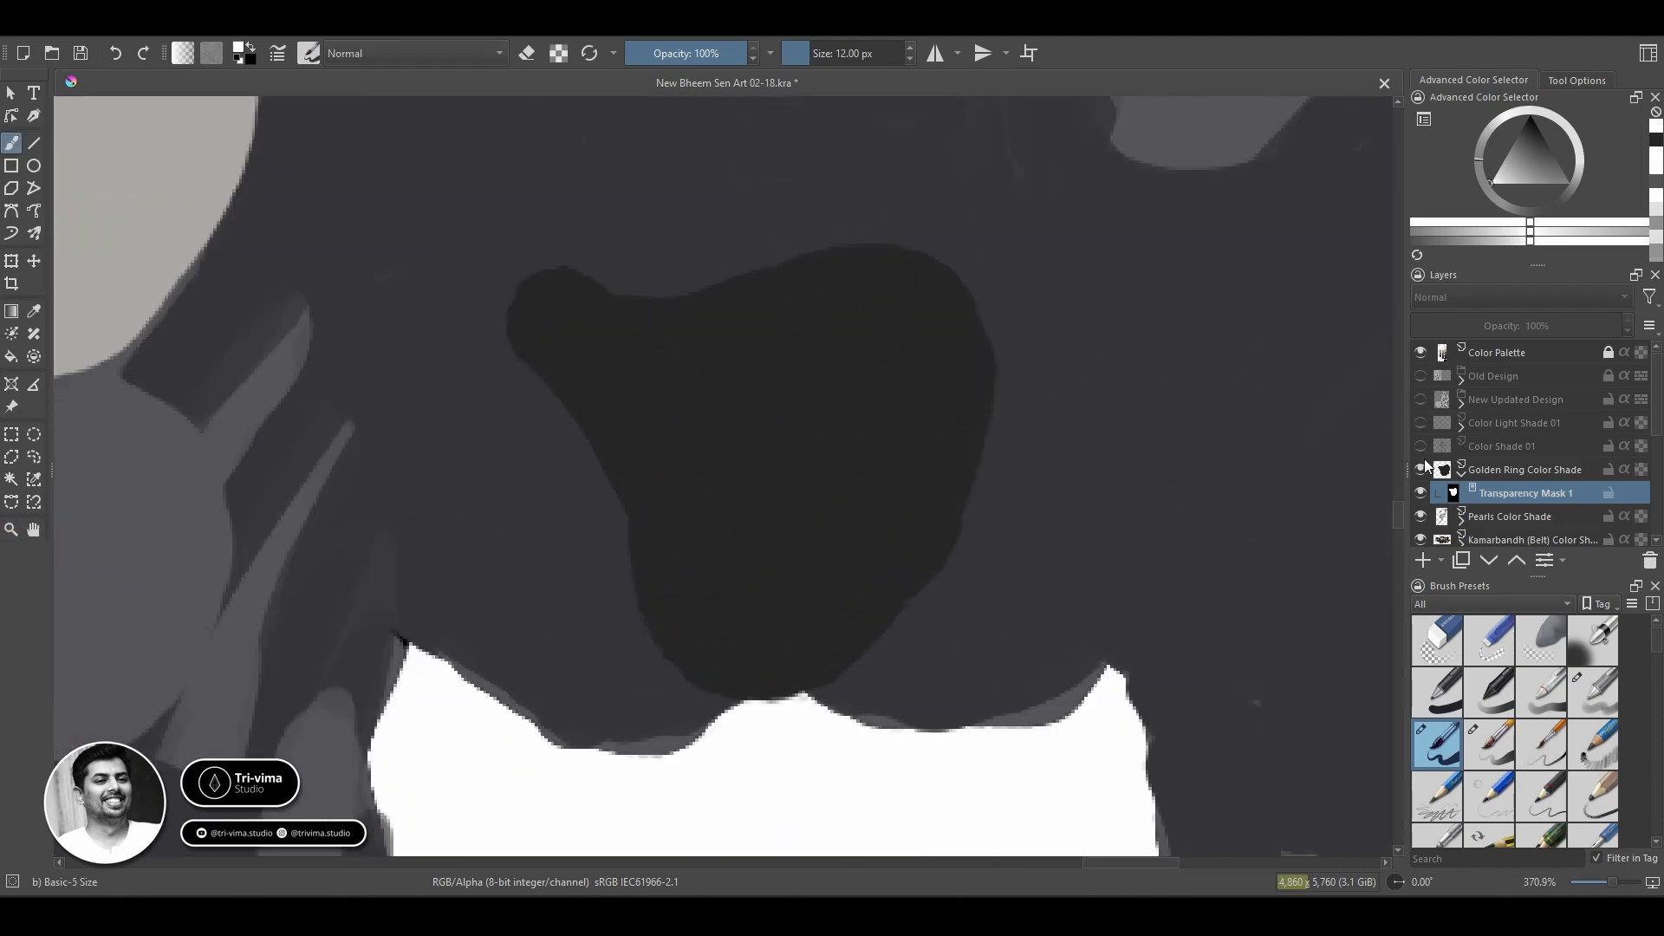
click(1421, 399)
click(1513, 400)
drag(1527, 327, 1465, 327)
Recolour the ring's base with the tan palette swatch on the Golden Ring Color Shade layer.
click(1449, 472)
ctrl+click(382, 295)
mouse_move(283, 467)
mouse_down()
mouse_move(1024, 541)
mouse_move(397, 439)
mouse_up()
mouse_move(645, 277)
mouse_down()
mouse_move(1019, 337)
mouse_move(876, 598)
mouse_move(1018, 418)
mouse_move(858, 546)
mouse_up()
Trim the tan base to the ring's outline by painting black on its transparency mask.
key(Page_Down)
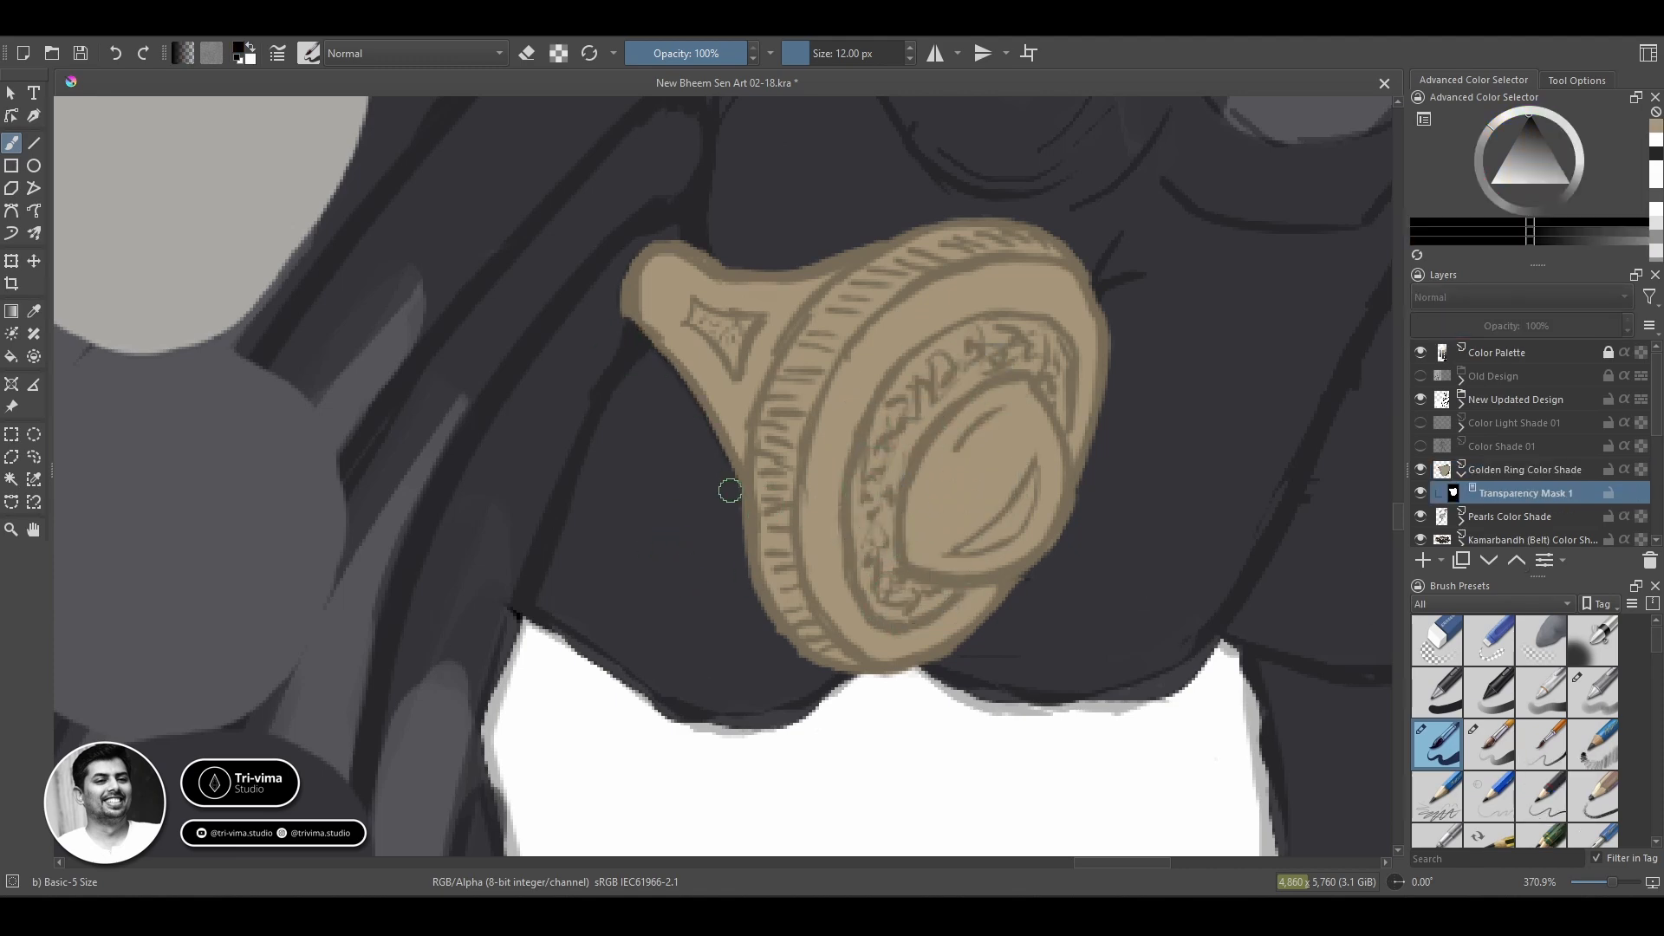
drag(640, 243, 671, 230)
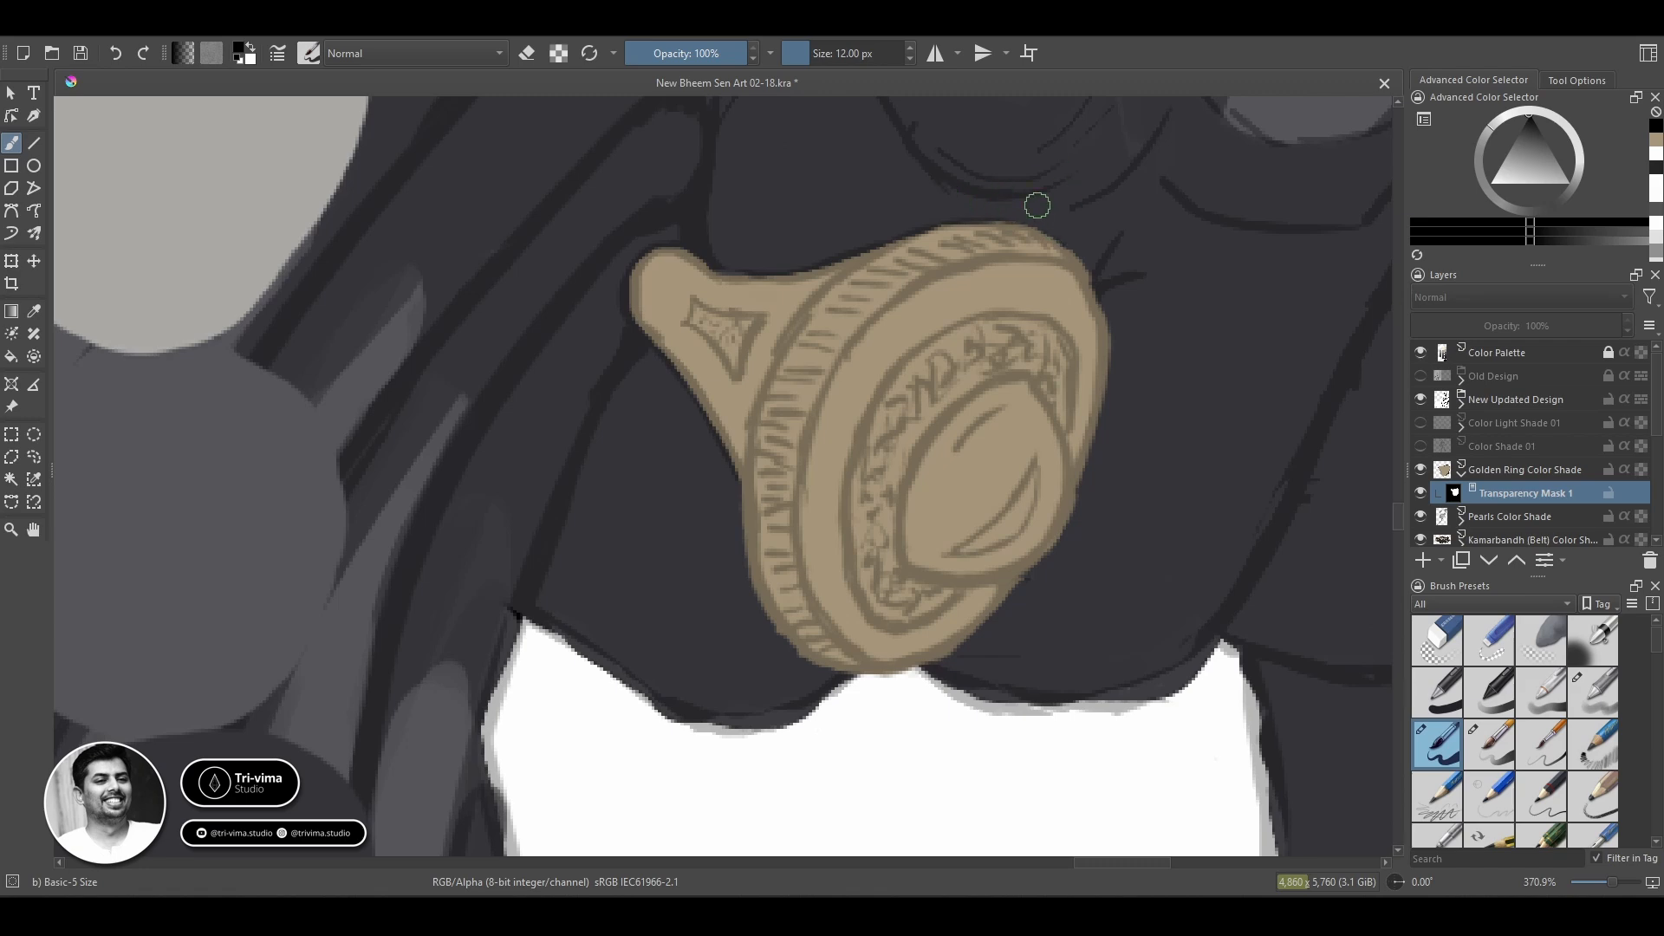
drag(1094, 487, 1055, 390)
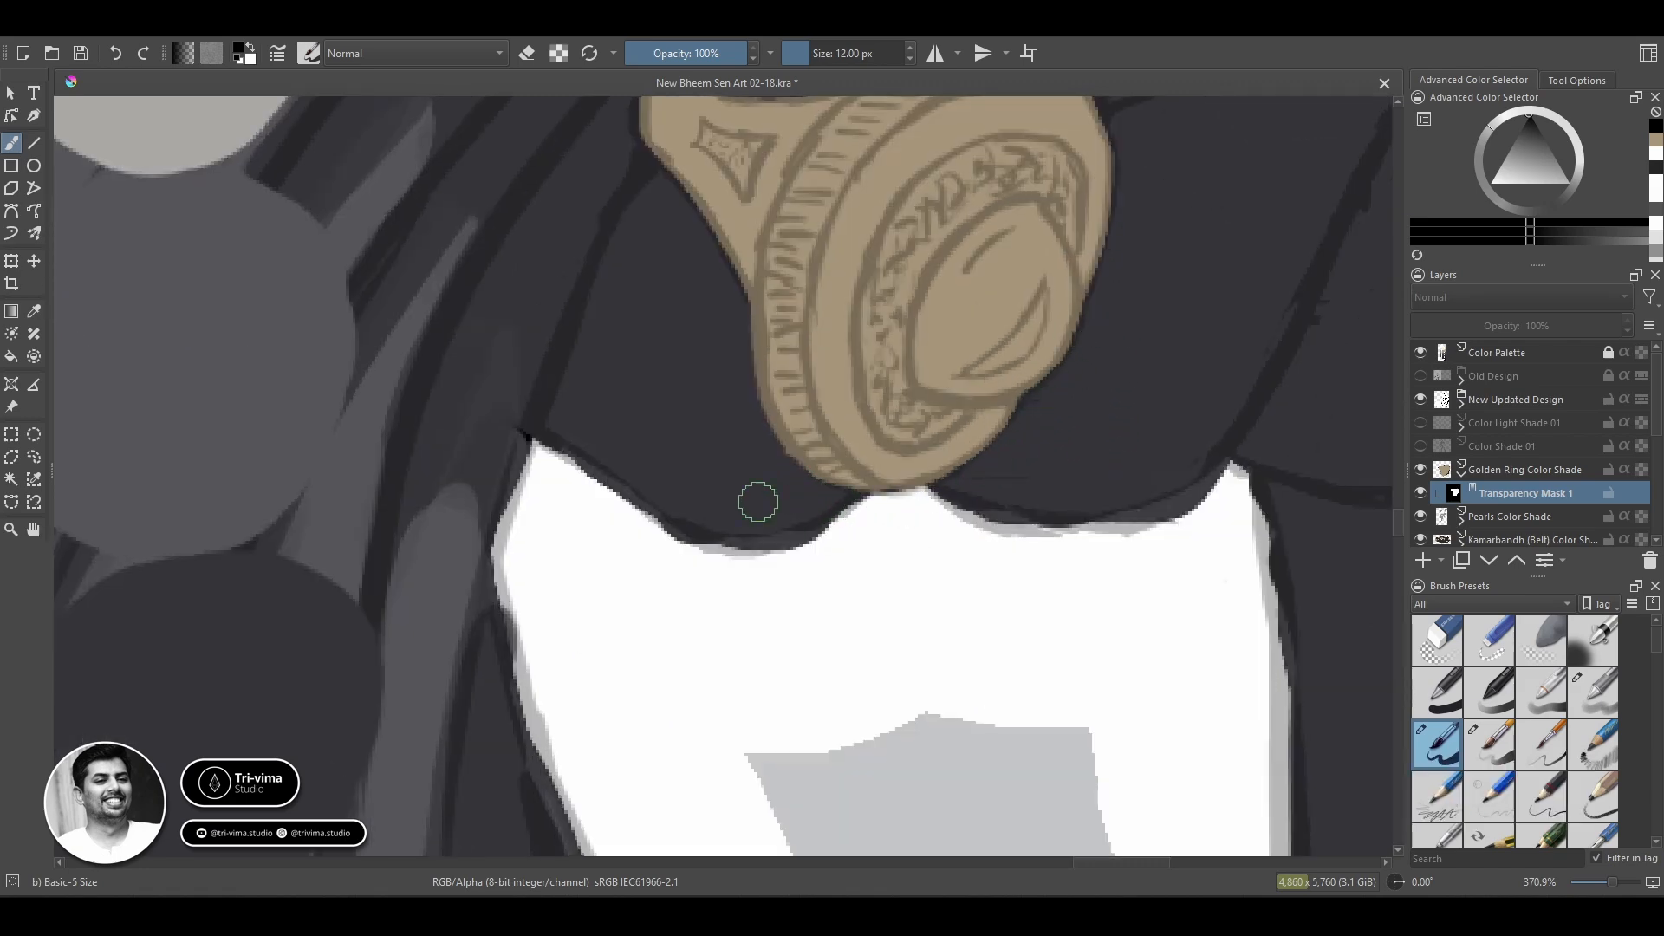
drag(1247, 470, 1234, 676)
Shade the ring's band, rim and stone with the brown swatch using a 13 px Basic-4 Flow Opacity brush at 26% opacity.
click(1526, 470)
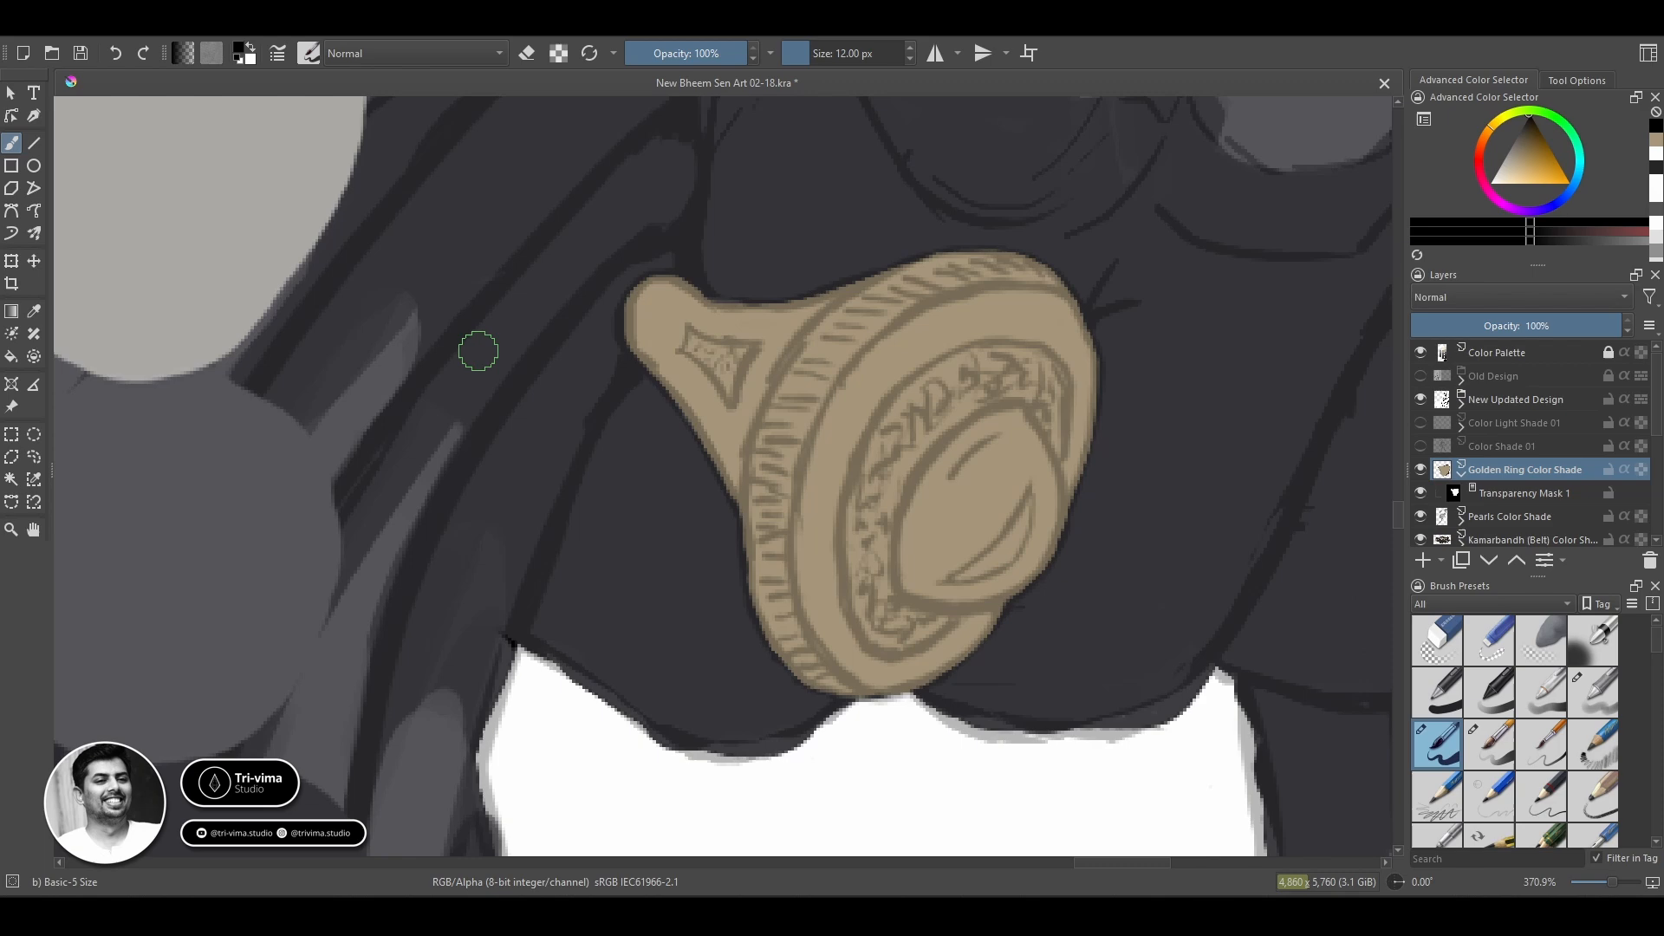
ctrl+click(926, 329)
drag(646, 275, 731, 271)
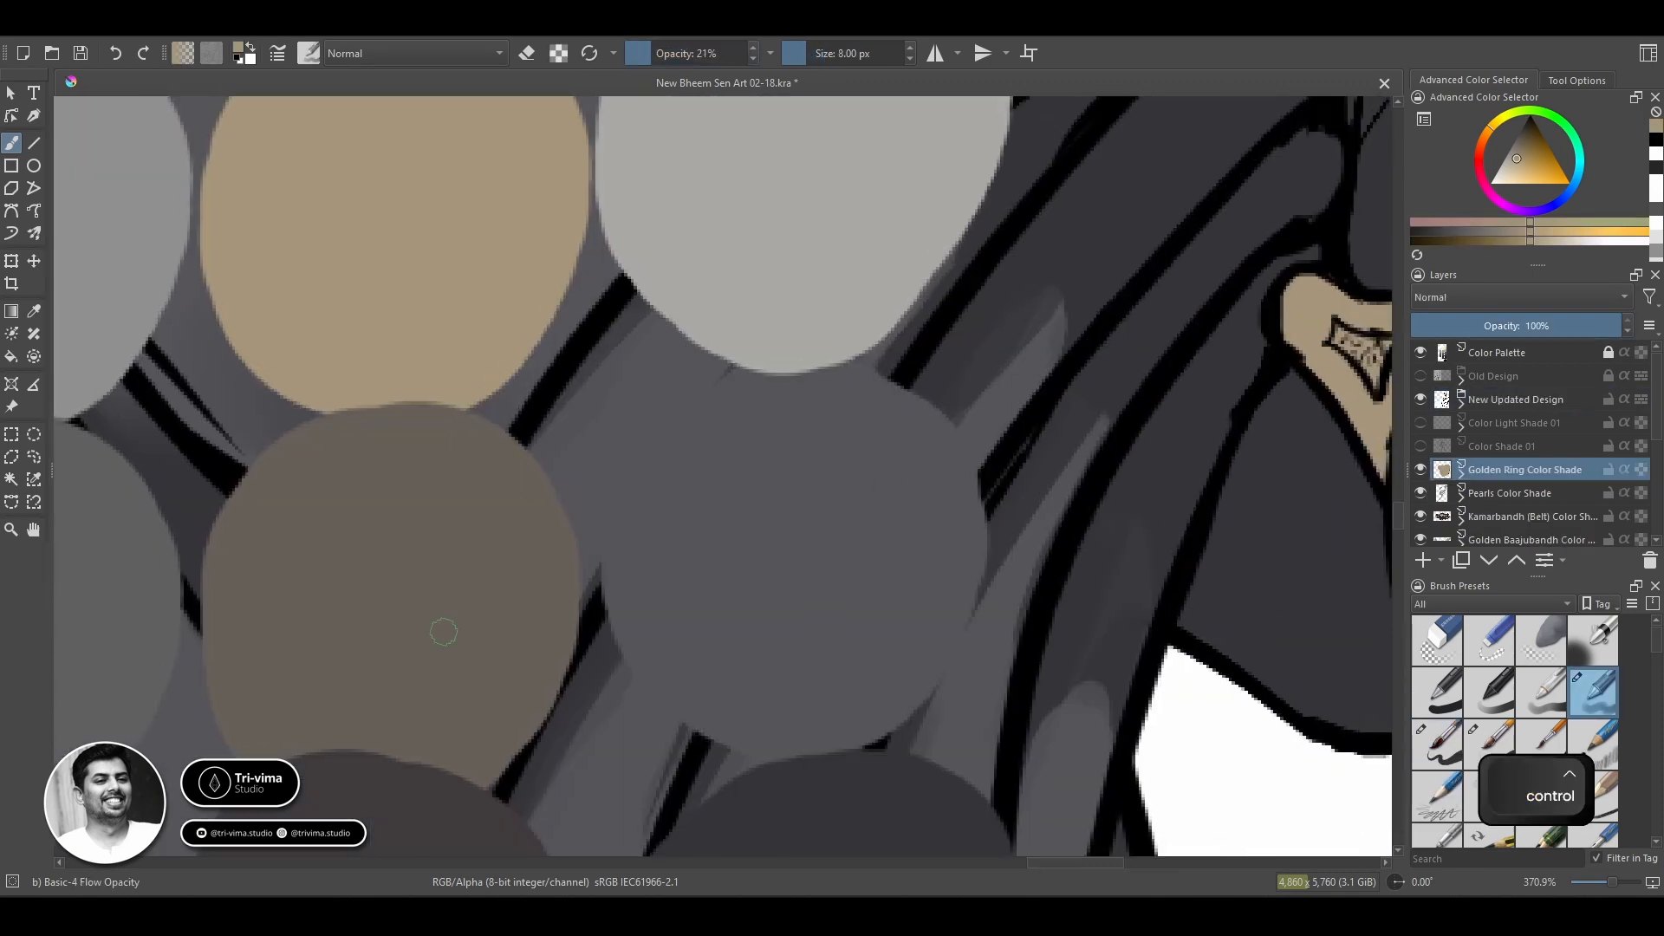
ctrl+click(443, 632)
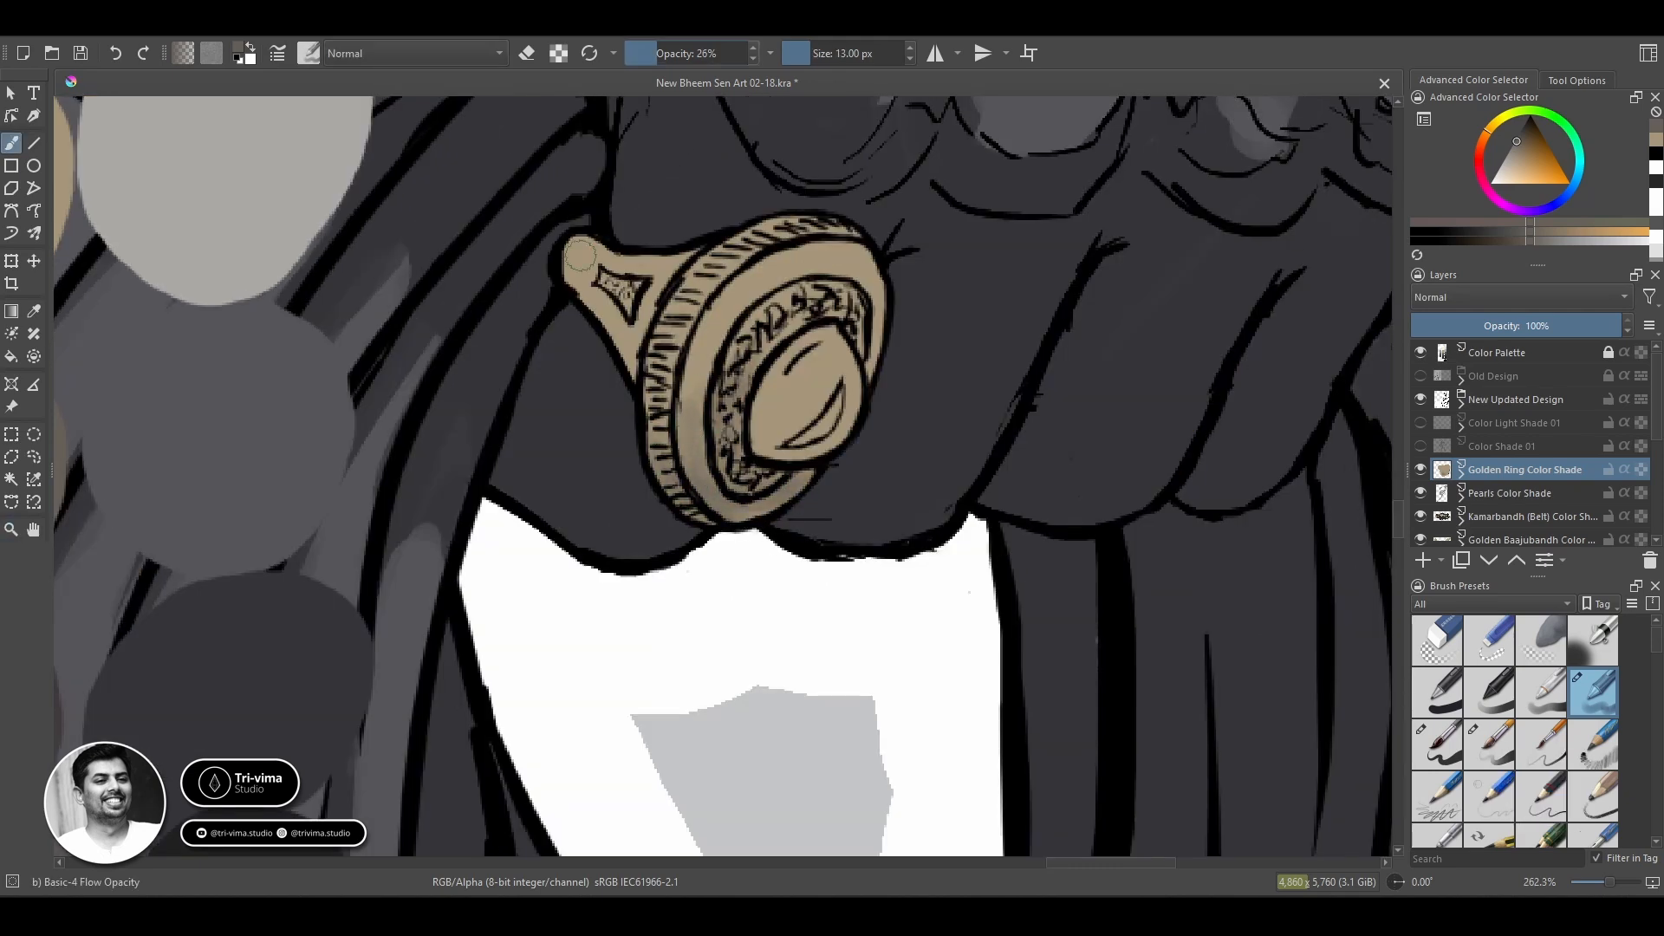
drag(579, 256, 597, 235)
mouse_move(668, 482)
mouse_down()
mouse_move(762, 230)
mouse_move(877, 370)
mouse_move(770, 279)
mouse_move(718, 315)
mouse_up()
drag(758, 416, 832, 456)
Erase the inner detail lines of the ring's stone on the Ring line-art layer with a 10 px Basic-5 Size brush.
click(1461, 404)
click(1500, 516)
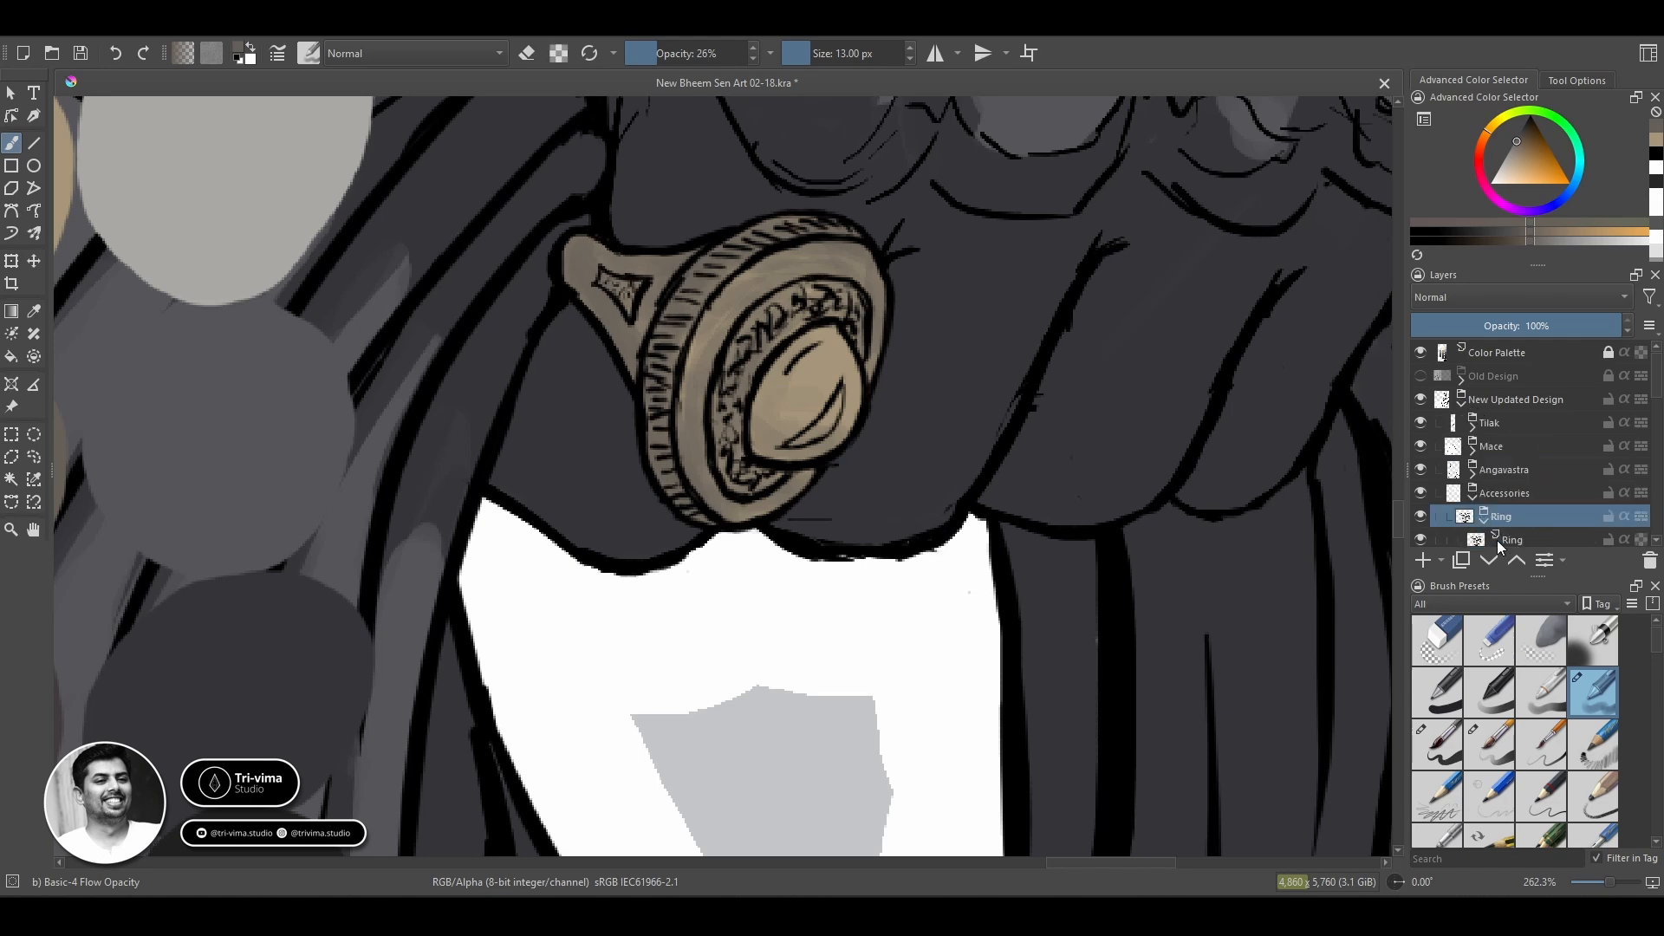
click(1504, 540)
click(1437, 744)
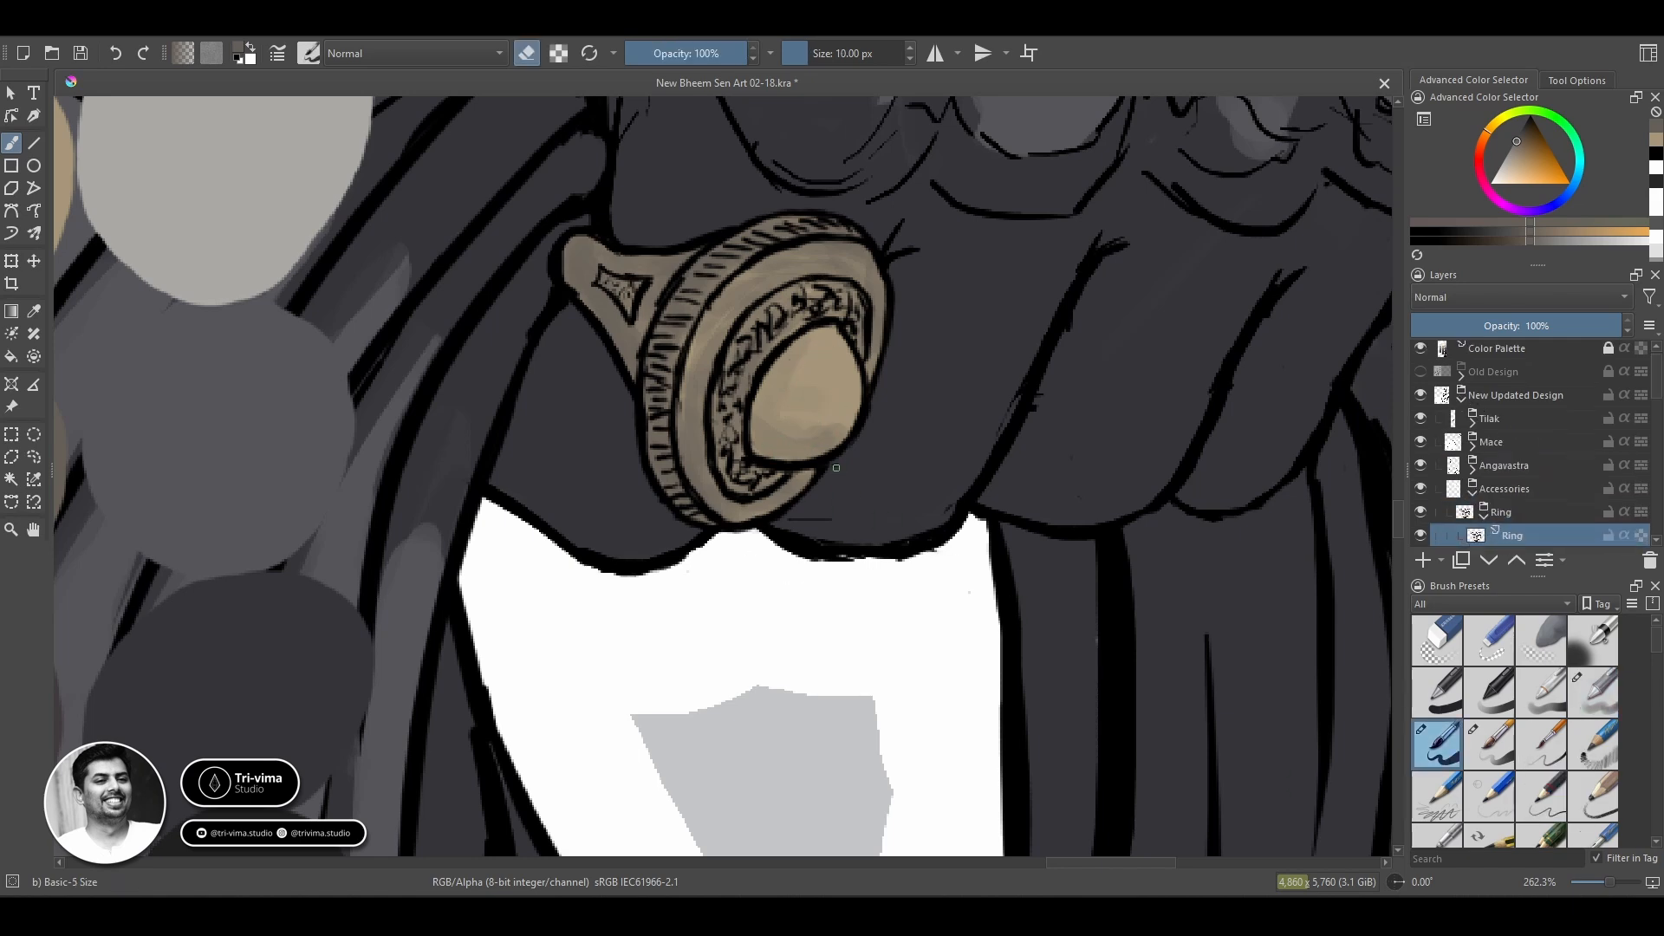
Return to the Golden Ring Color Shade layer with the Basic-4 Flow Opacity brush.
click(1461, 395)
click(1525, 465)
click(1593, 692)
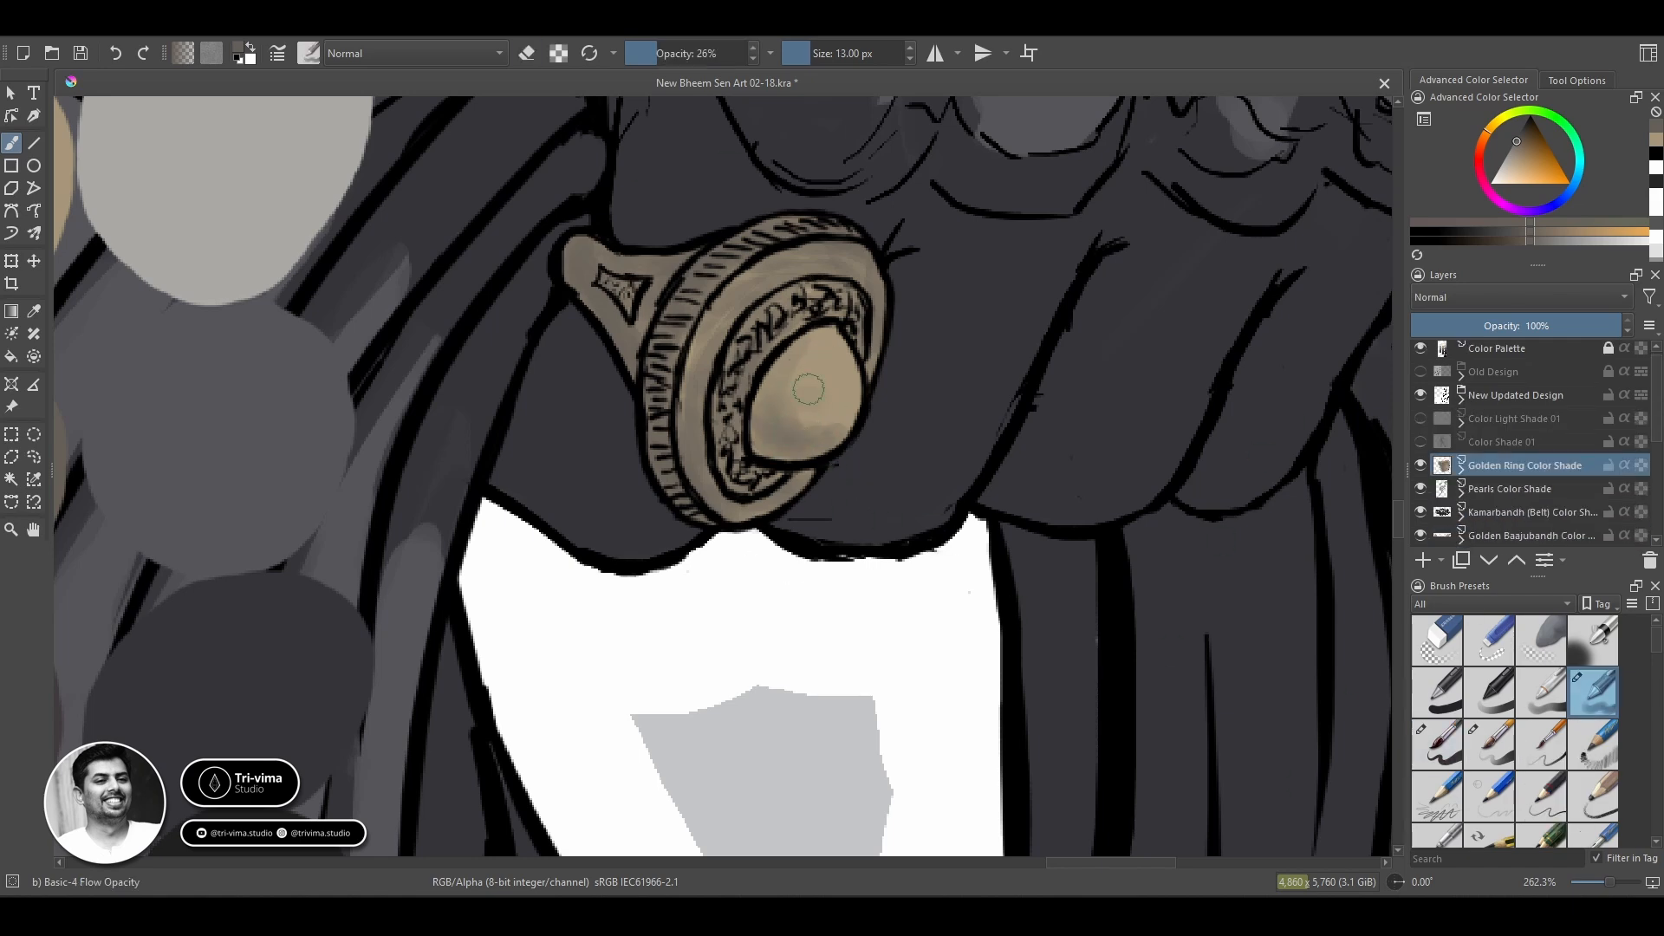
click(1574, 184)
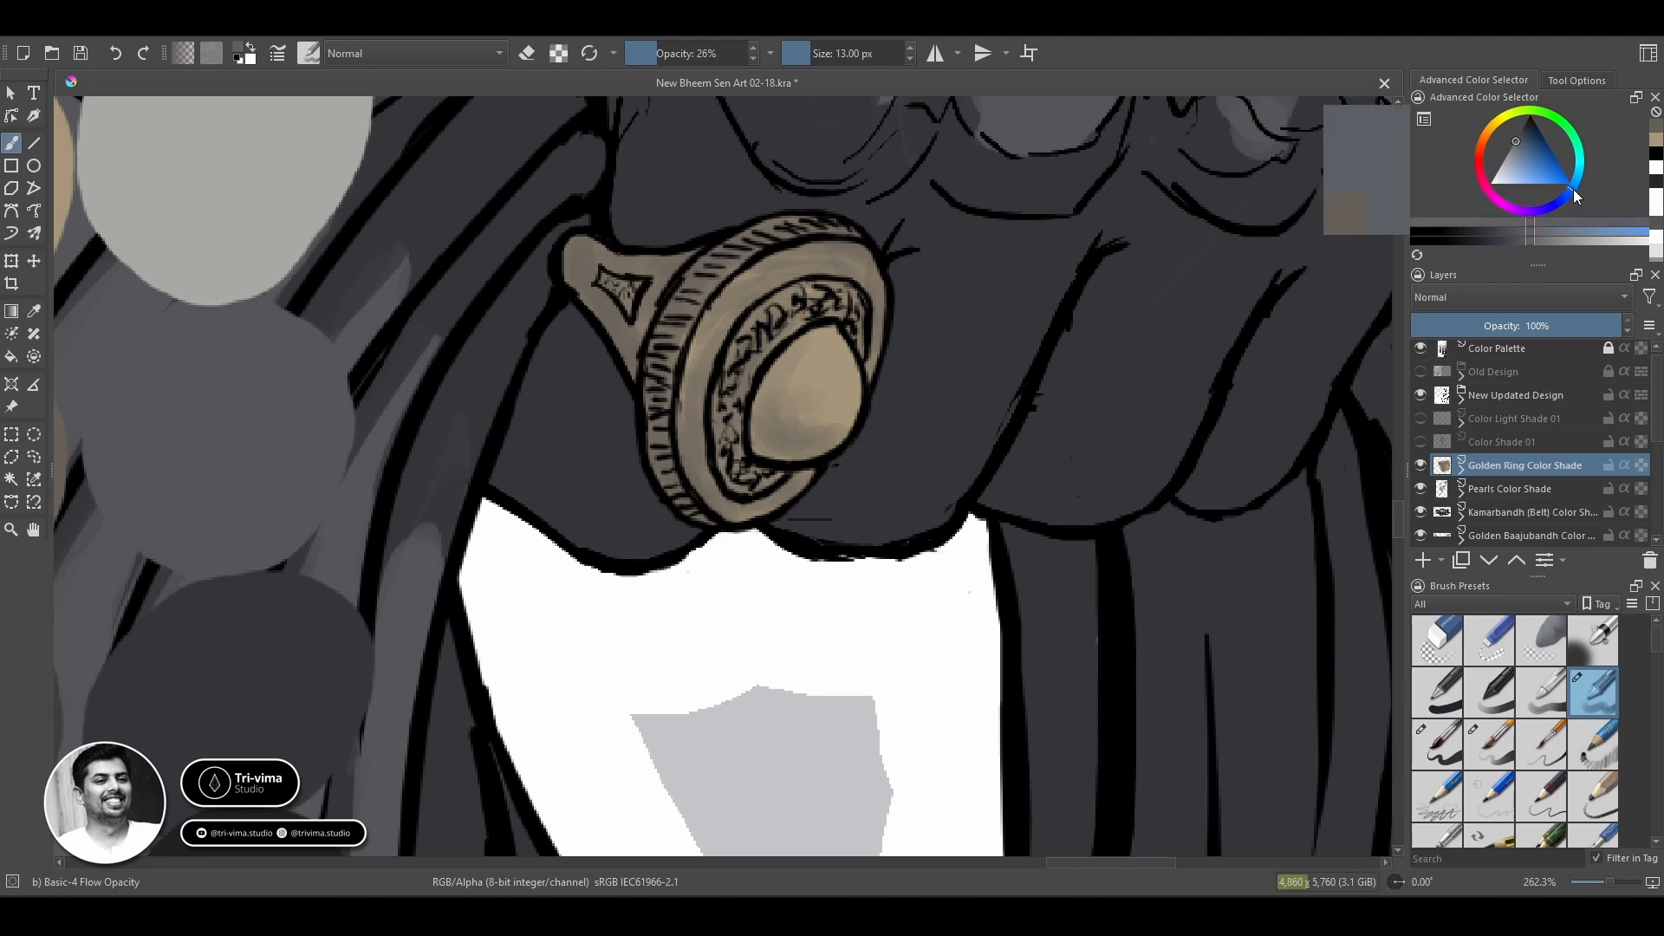
mouse_move(848, 464)
mouse_down()
mouse_move(837, 366)
mouse_move(768, 440)
mouse_move(841, 437)
mouse_move(805, 409)
mouse_up()
key(ctrl+z)
key(ctrl+z)
Shade the ring's band and outer rim with the dark reddish-brown palette swatch, enlarging the brush to 22 px.
ctrl+click(793, 445)
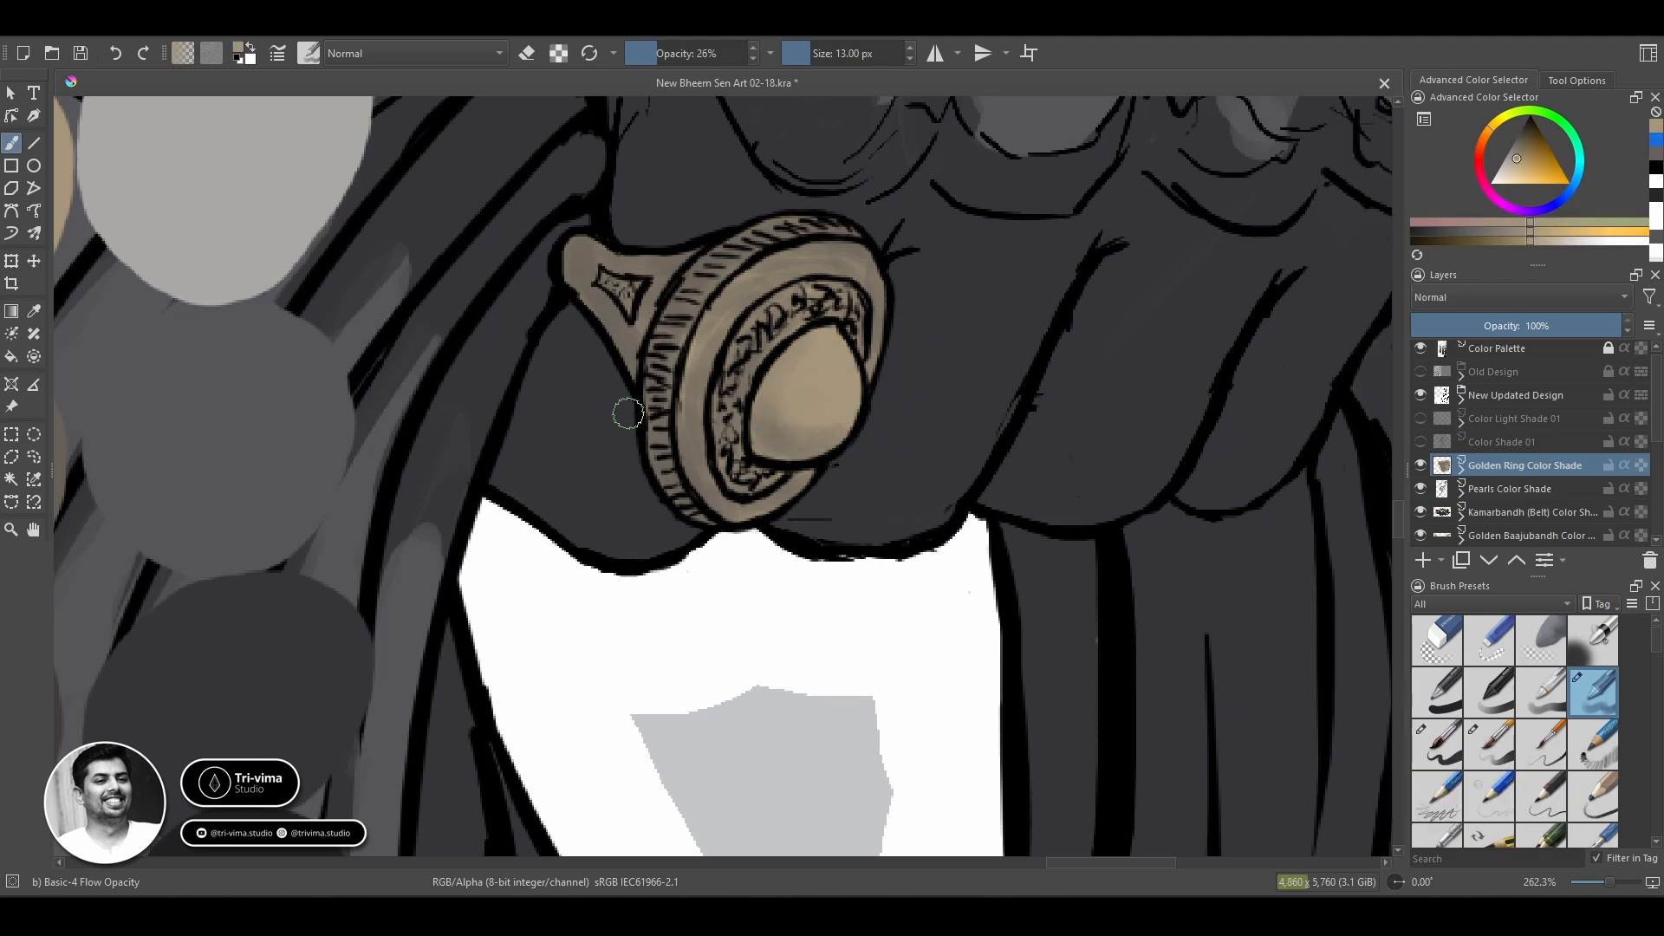
drag(628, 413, 885, 407)
ctrl+click(251, 655)
mouse_move(824, 251)
mouse_down()
mouse_move(939, 260)
mouse_move(917, 373)
mouse_move(1022, 485)
mouse_move(1127, 286)
mouse_move(988, 303)
mouse_up()
key(bracketright)
key(bracketright)
key(bracketright)
key(bracketright)
key(bracketright)
key(bracketright)
Deepen the shadows on the ring's band and rim with the near-black swatch, reducing the brush to 14 px.
mouse_move(486, 453)
mouse_down()
mouse_move(595, 479)
mouse_move(878, 210)
mouse_up()
ctrl+click(585, 684)
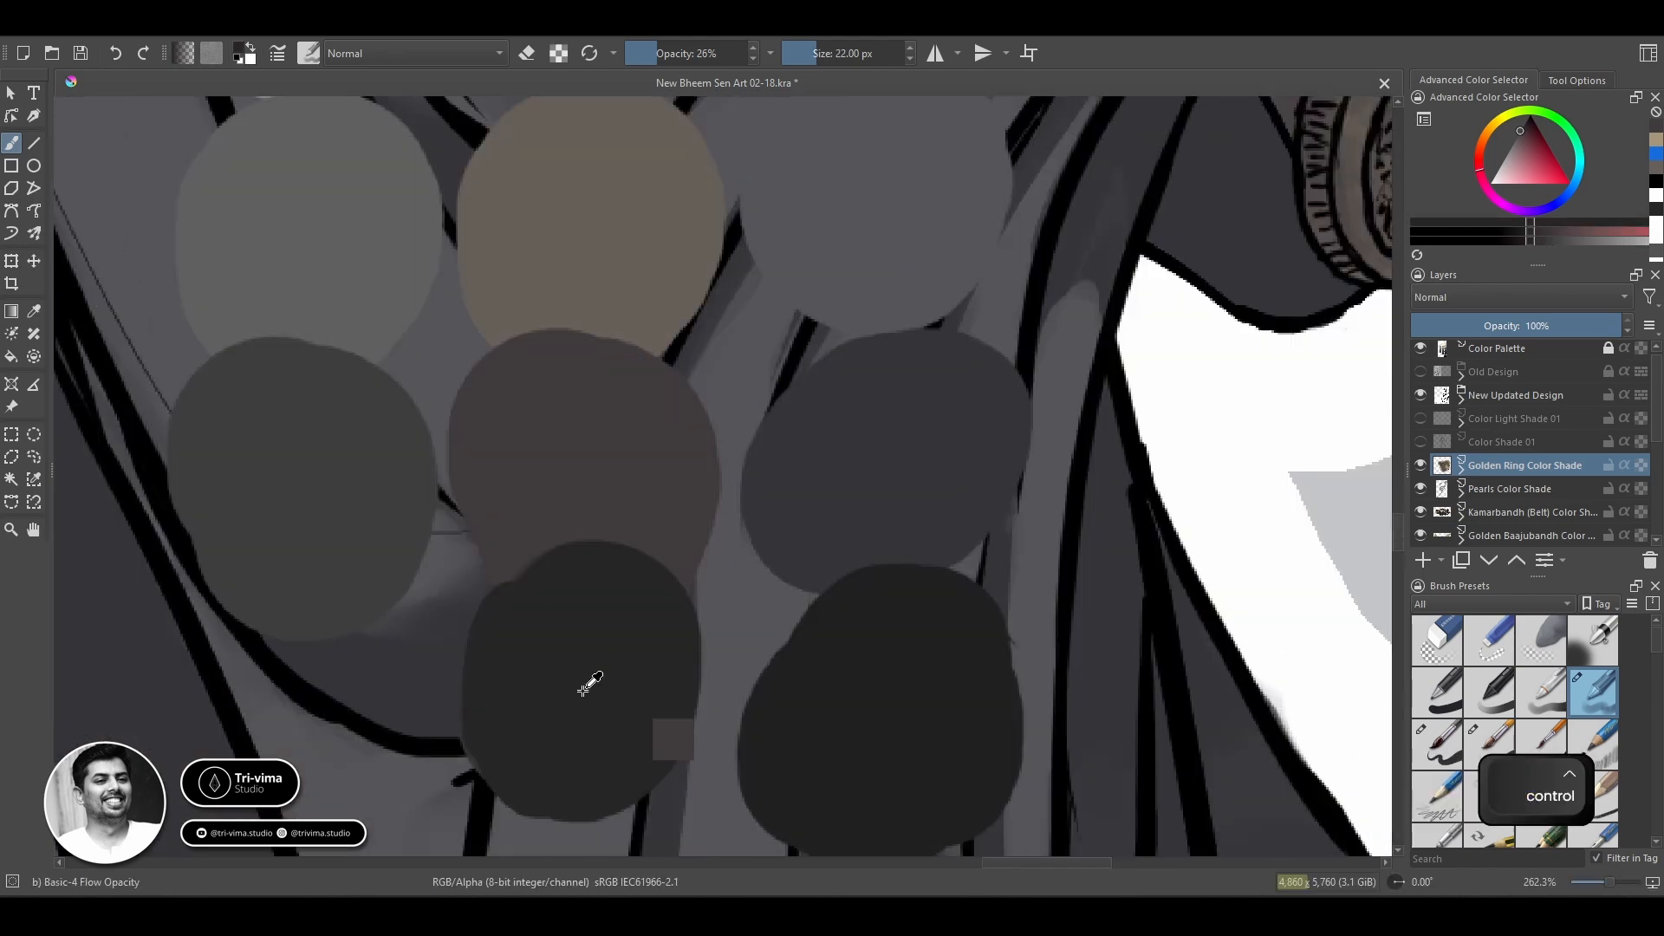
drag(1127, 277, 501, 475)
mouse_move(595, 237)
mouse_down()
mouse_move(684, 211)
mouse_move(756, 468)
mouse_move(726, 366)
mouse_move(770, 423)
mouse_up()
key(bracketleft)
key(bracketleft)
key(bracketleft)
key(bracketleft)
key(bracketleft)
drag(887, 285, 887, 248)
drag(733, 224, 863, 182)
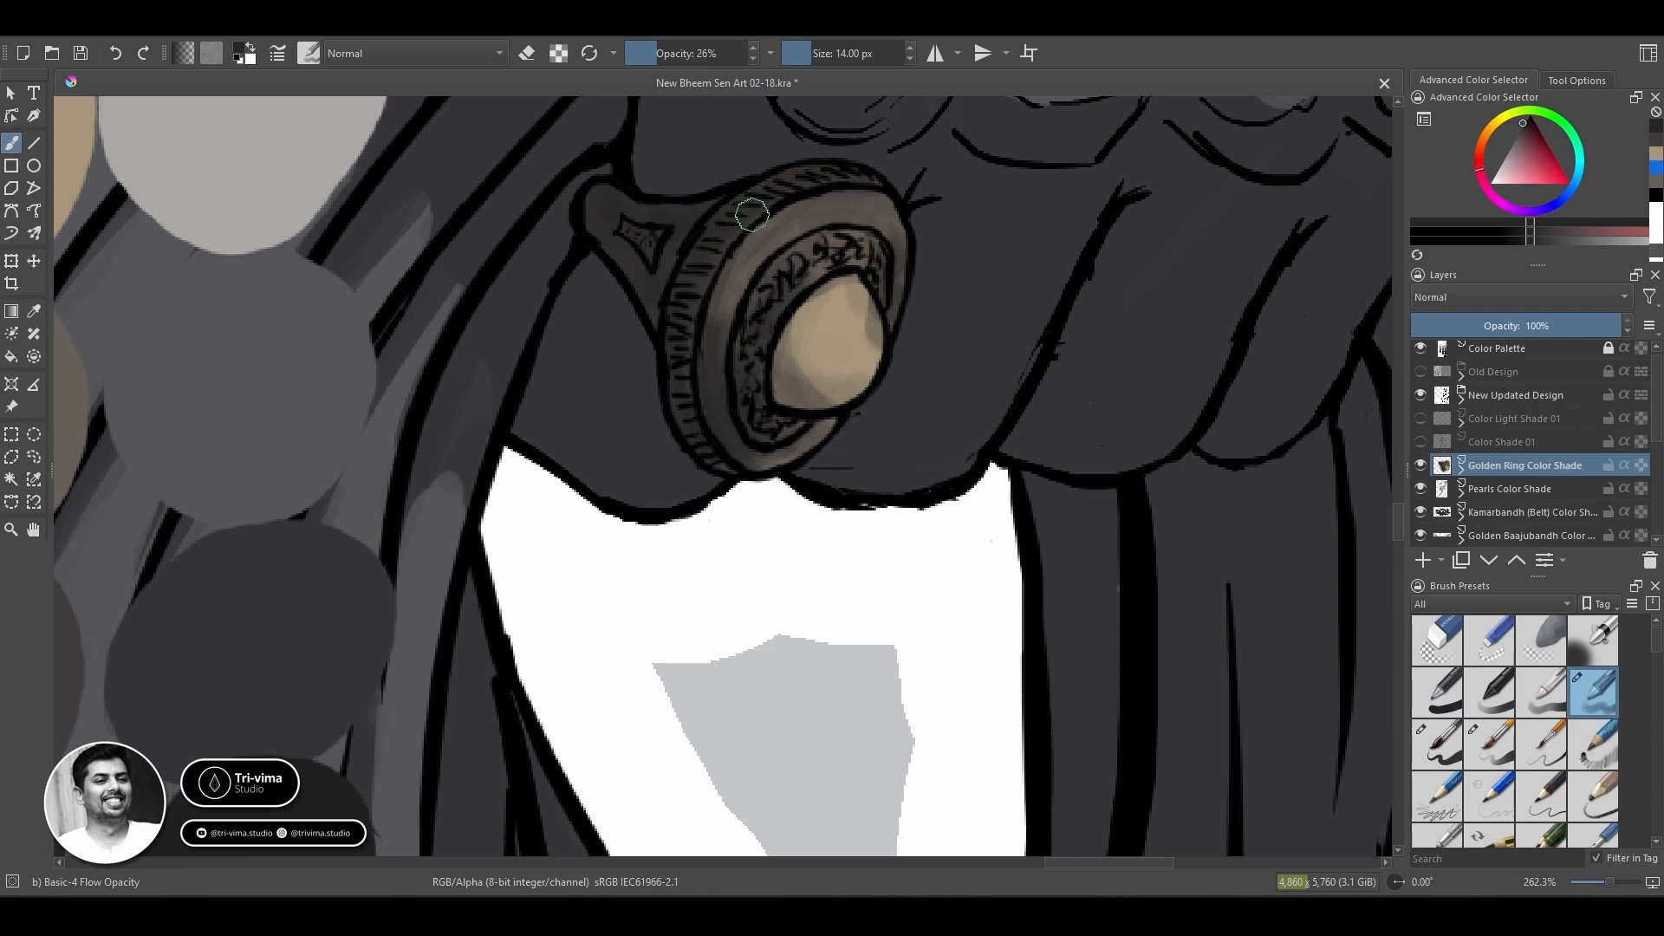
Bring back the lit areas of the ring's rim with the tan swatch, using an 8 px and smaller brush.
key(space)
drag(416, 260, 548, 310)
ctrl+click(115, 173)
key(bracketleft)
key(bracketleft)
key(bracketleft)
key(bracketleft)
key(bracketleft)
key(bracketleft)
mouse_move(917, 282)
mouse_down()
mouse_move(847, 384)
mouse_move(960, 260)
mouse_up()
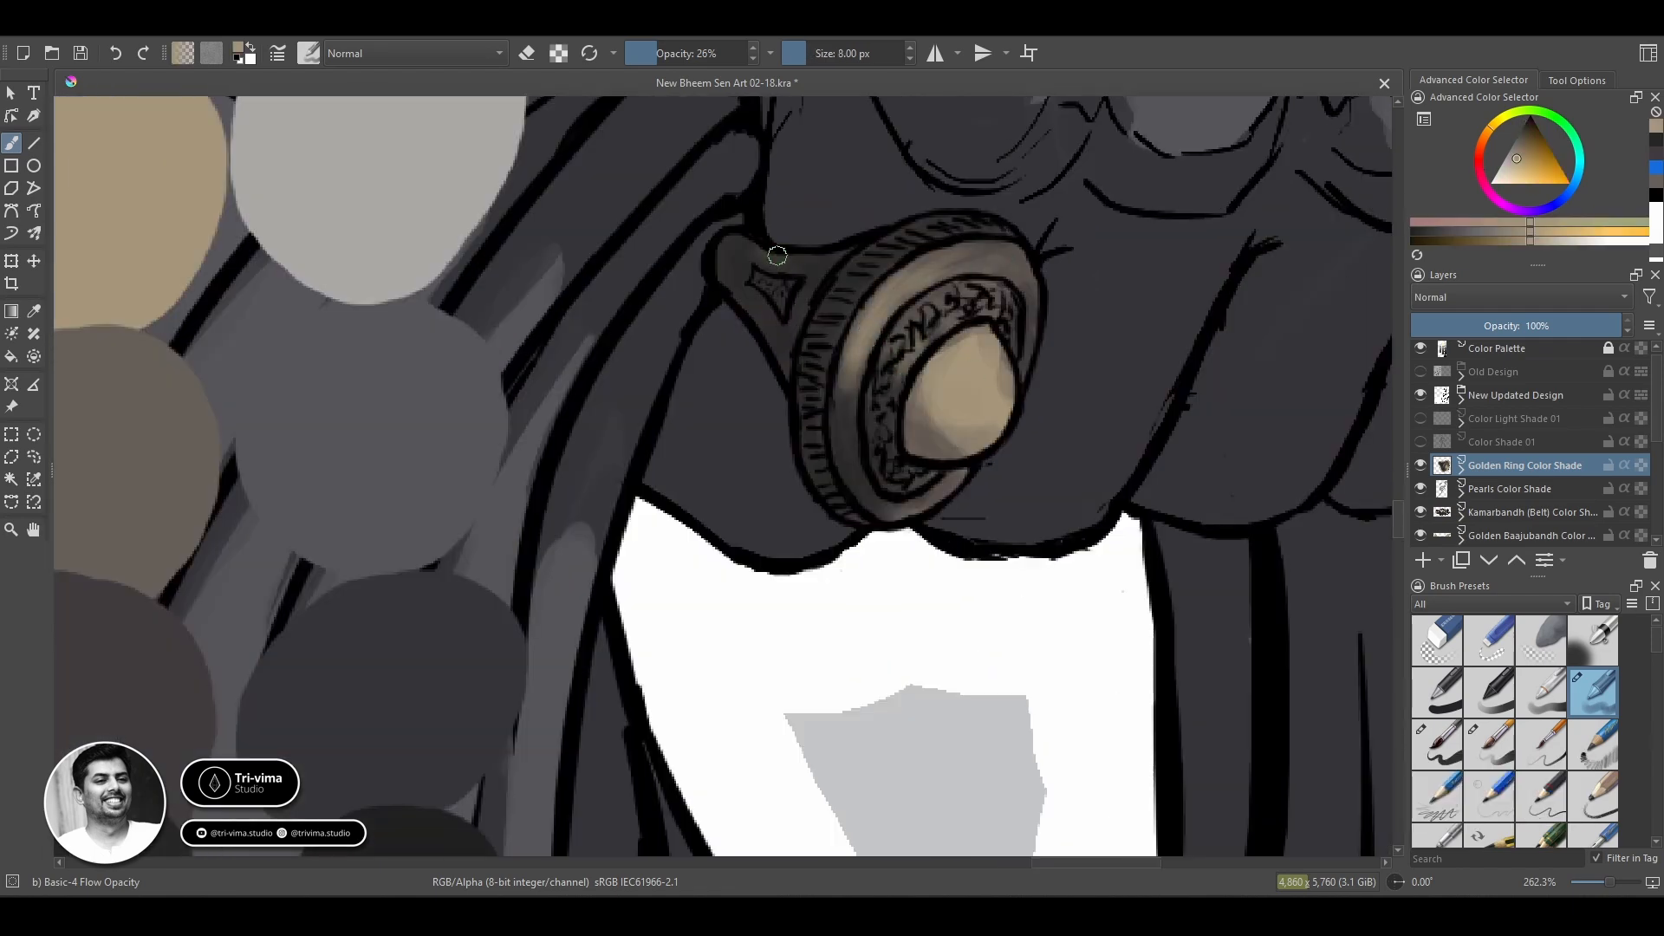
key(bracketleft)
key(bracketleft)
key(bracketleft)
key(bracketleft)
drag(803, 370, 835, 333)
Blend tan midtones over the ring's band, side and lower rim with a 12 px brush.
key(bracketright)
key(bracketright)
key(bracketright)
key(bracketright)
key(bracketright)
key(bracketright)
key(bracketright)
key(bracketright)
mouse_move(733, 253)
mouse_down()
mouse_move(811, 288)
mouse_move(737, 301)
mouse_up()
ctrl+click(817, 418)
ctrl+click(139, 208)
drag(919, 236, 829, 386)
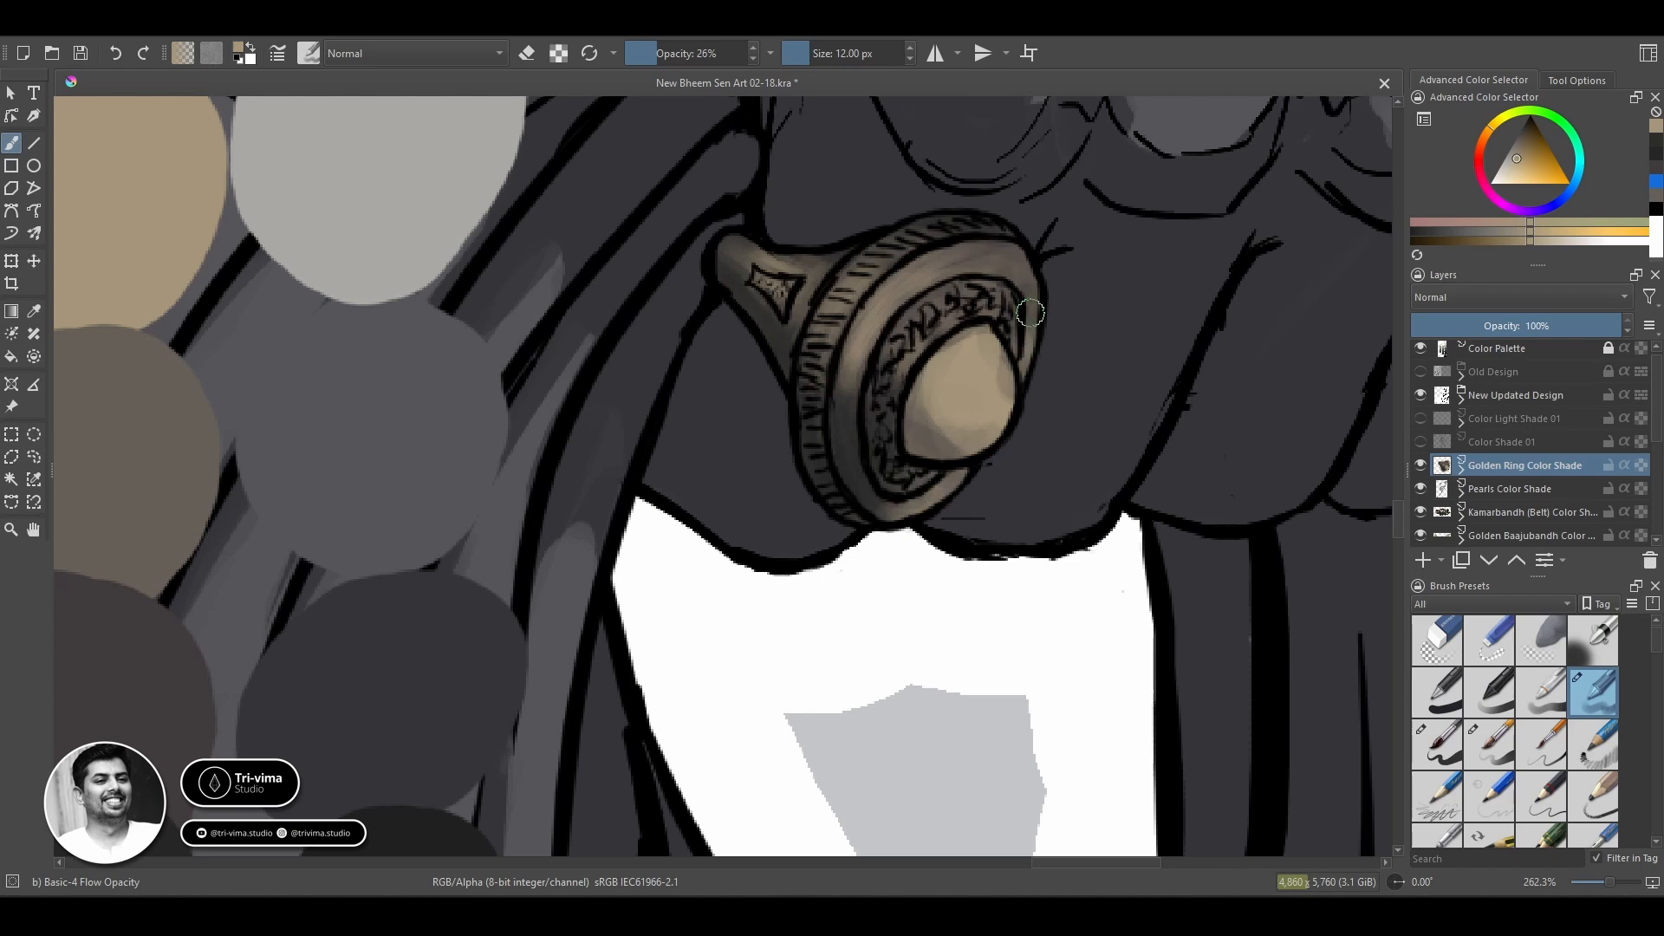
ctrl+click(903, 523)
drag(898, 503, 915, 473)
Highlight the ring's stone and rim with the cream palette swatch and an 8 px brush.
drag(239, 214, 647, 512)
ctrl+click(497, 173)
key(bracketleft)
key(bracketleft)
key(bracketleft)
key(bracketleft)
mouse_move(1214, 607)
mouse_down()
mouse_move(707, 403)
mouse_move(724, 425)
mouse_up()
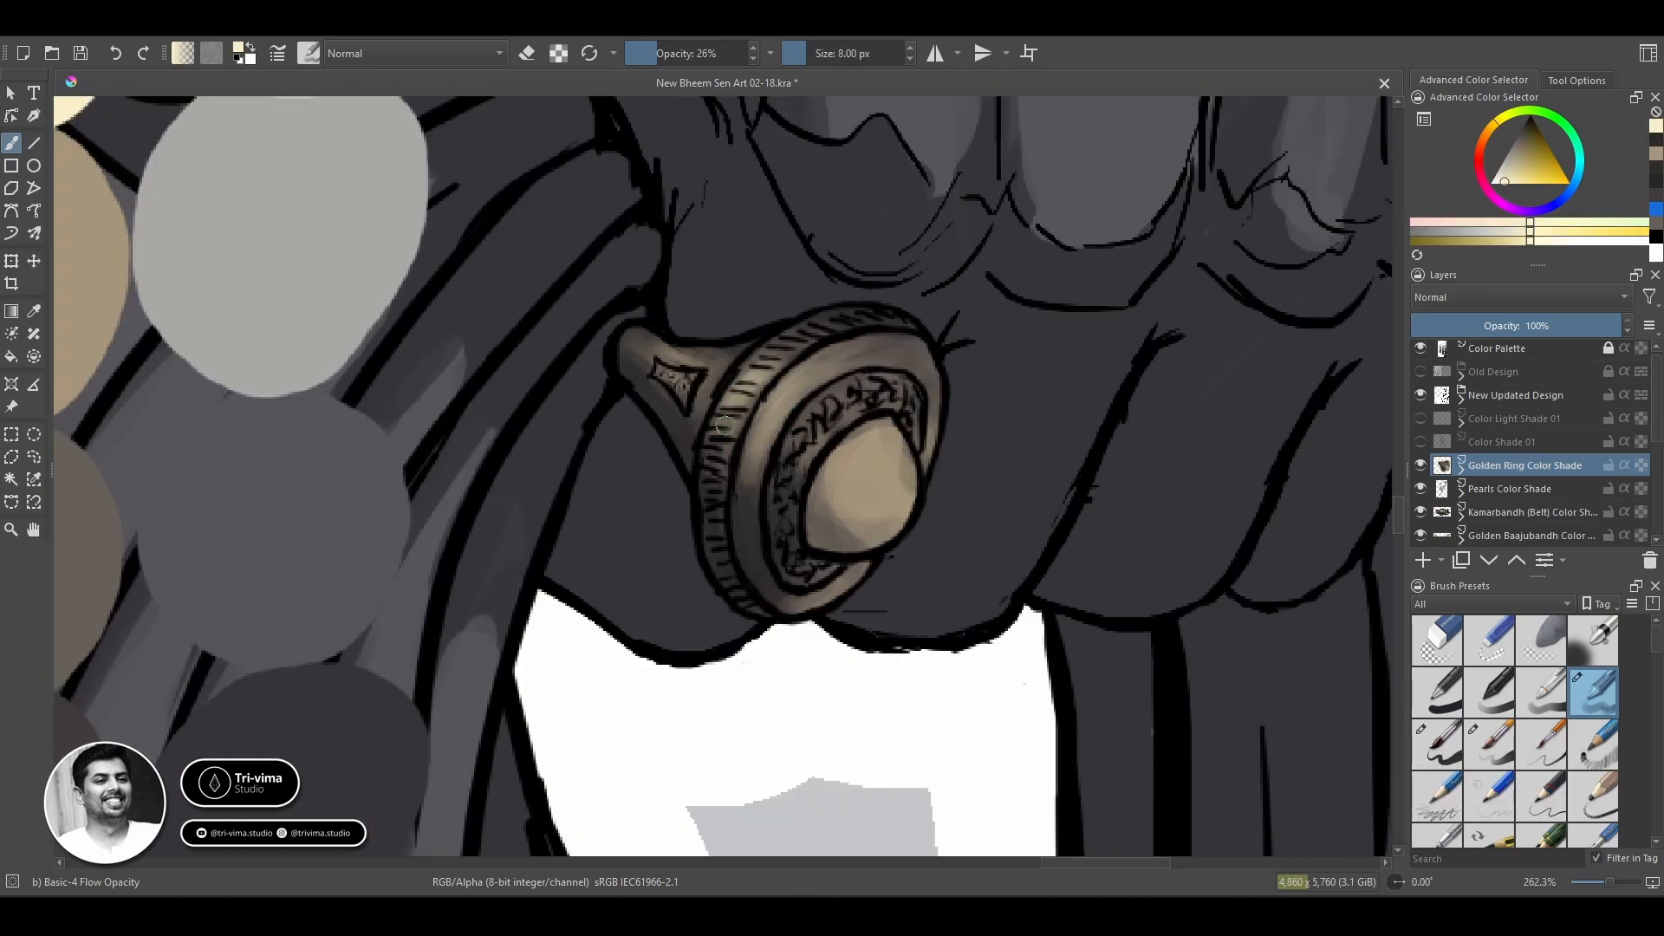
drag(930, 437, 879, 509)
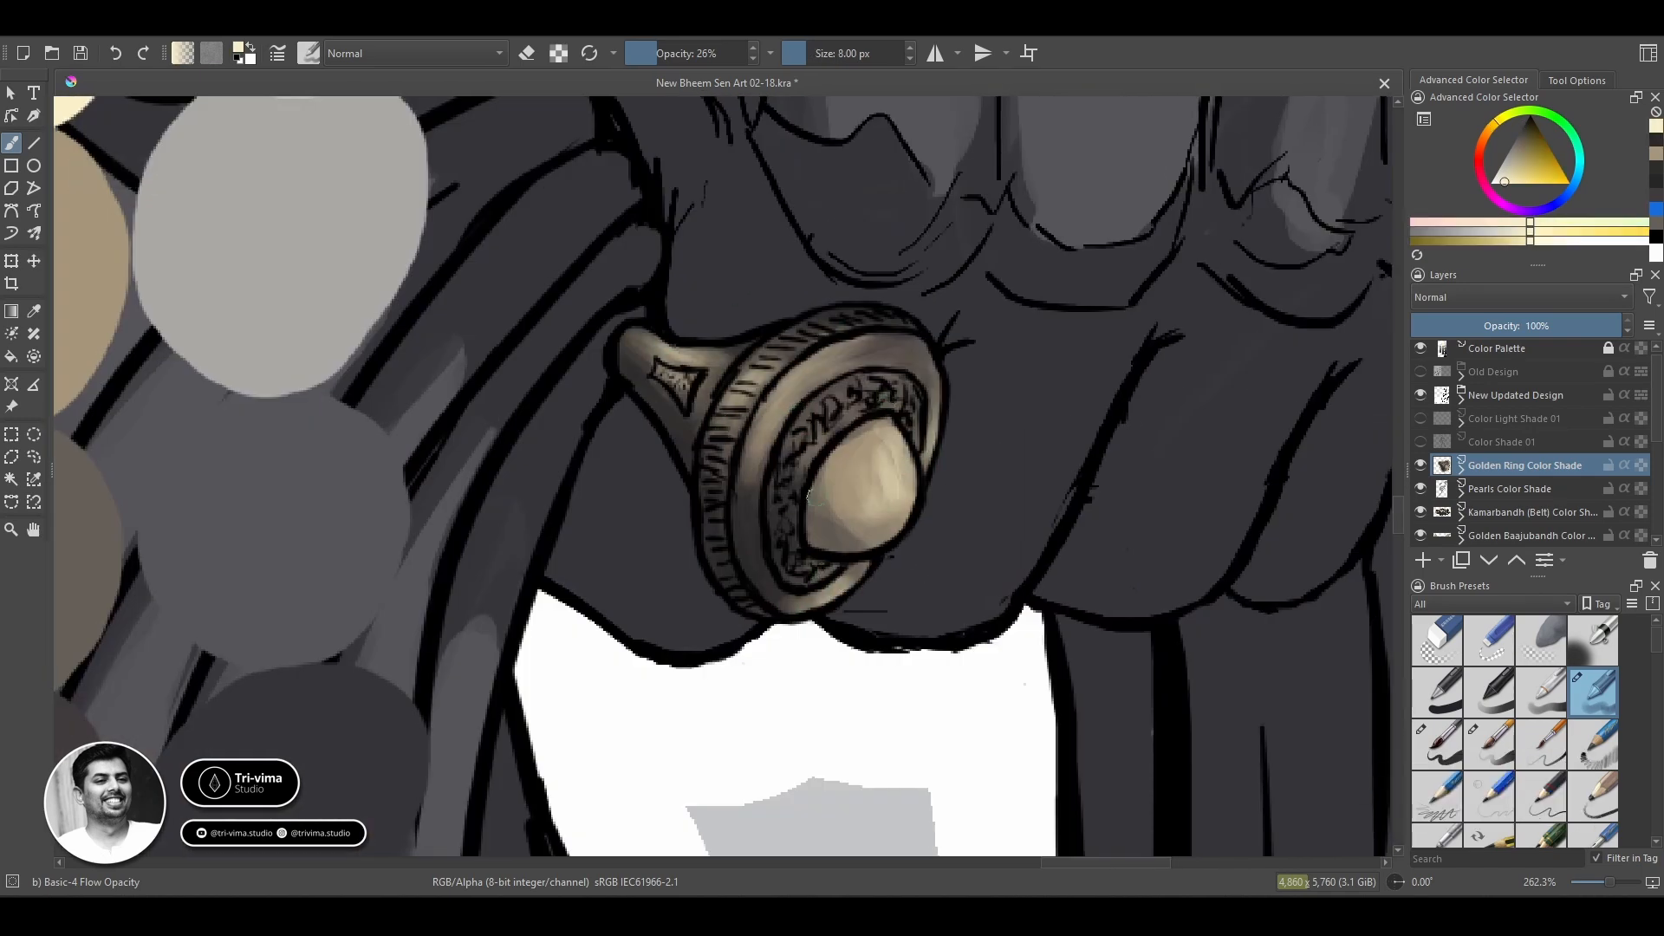
Add fine cream highlights to the ring's engraved collar, hatched edge and diamond-shaped band detail with a 4 px brush.
key(bracketleft)
key(bracketleft)
key(bracketleft)
key(bracketleft)
drag(845, 410, 911, 434)
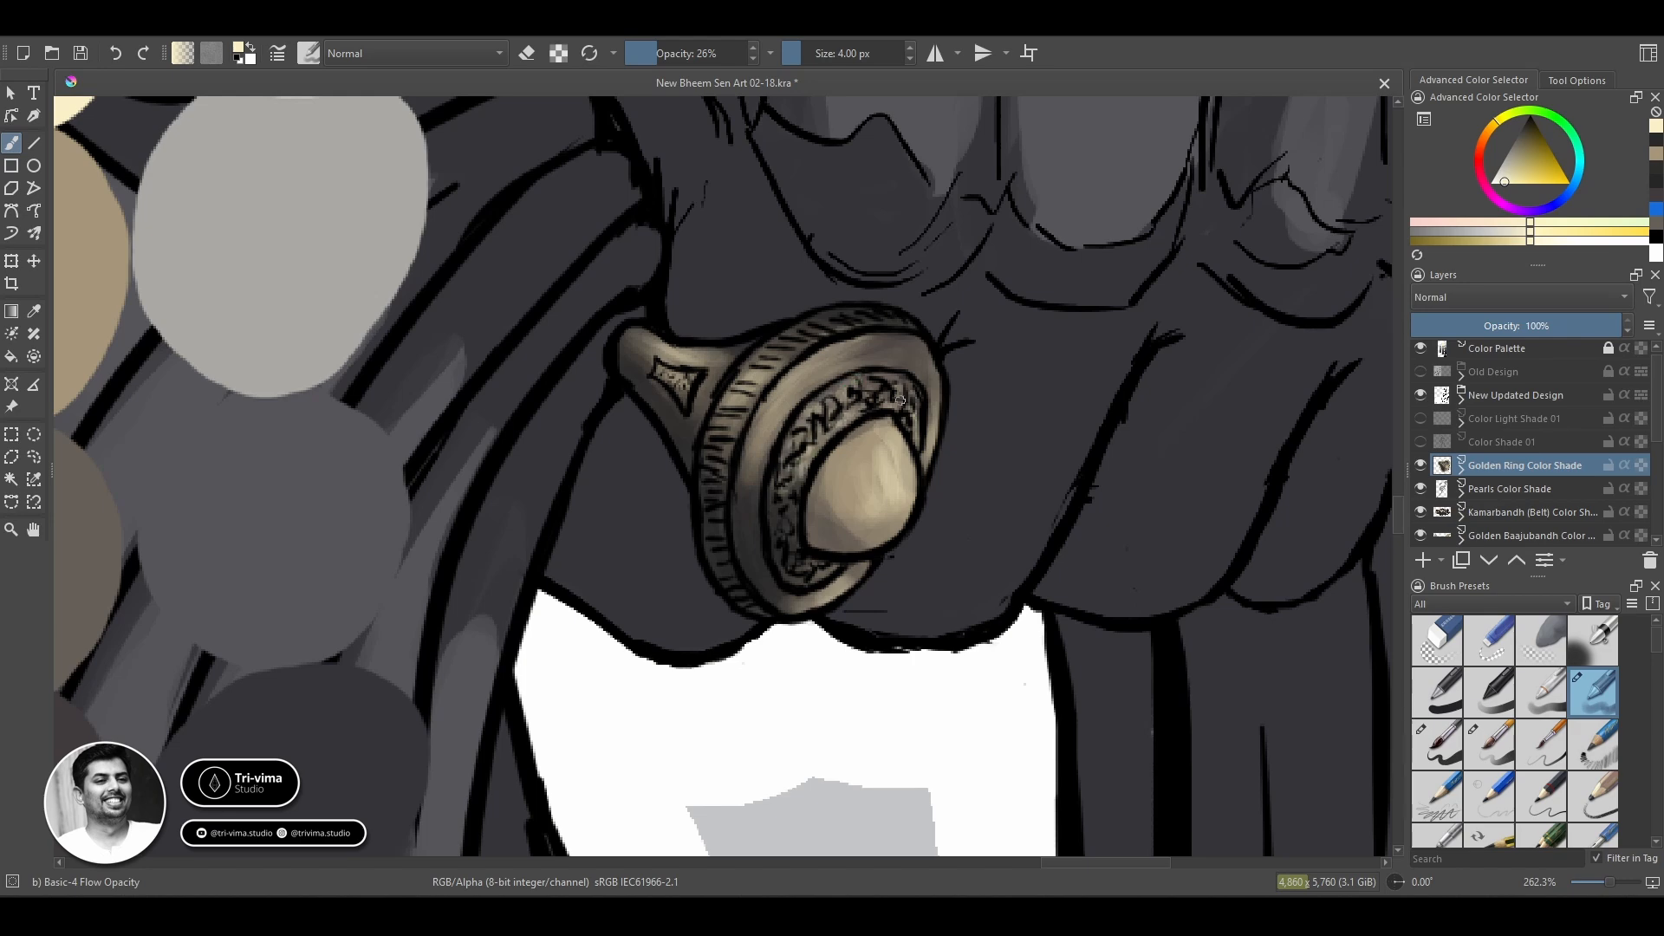
ctrl+click(686, 390)
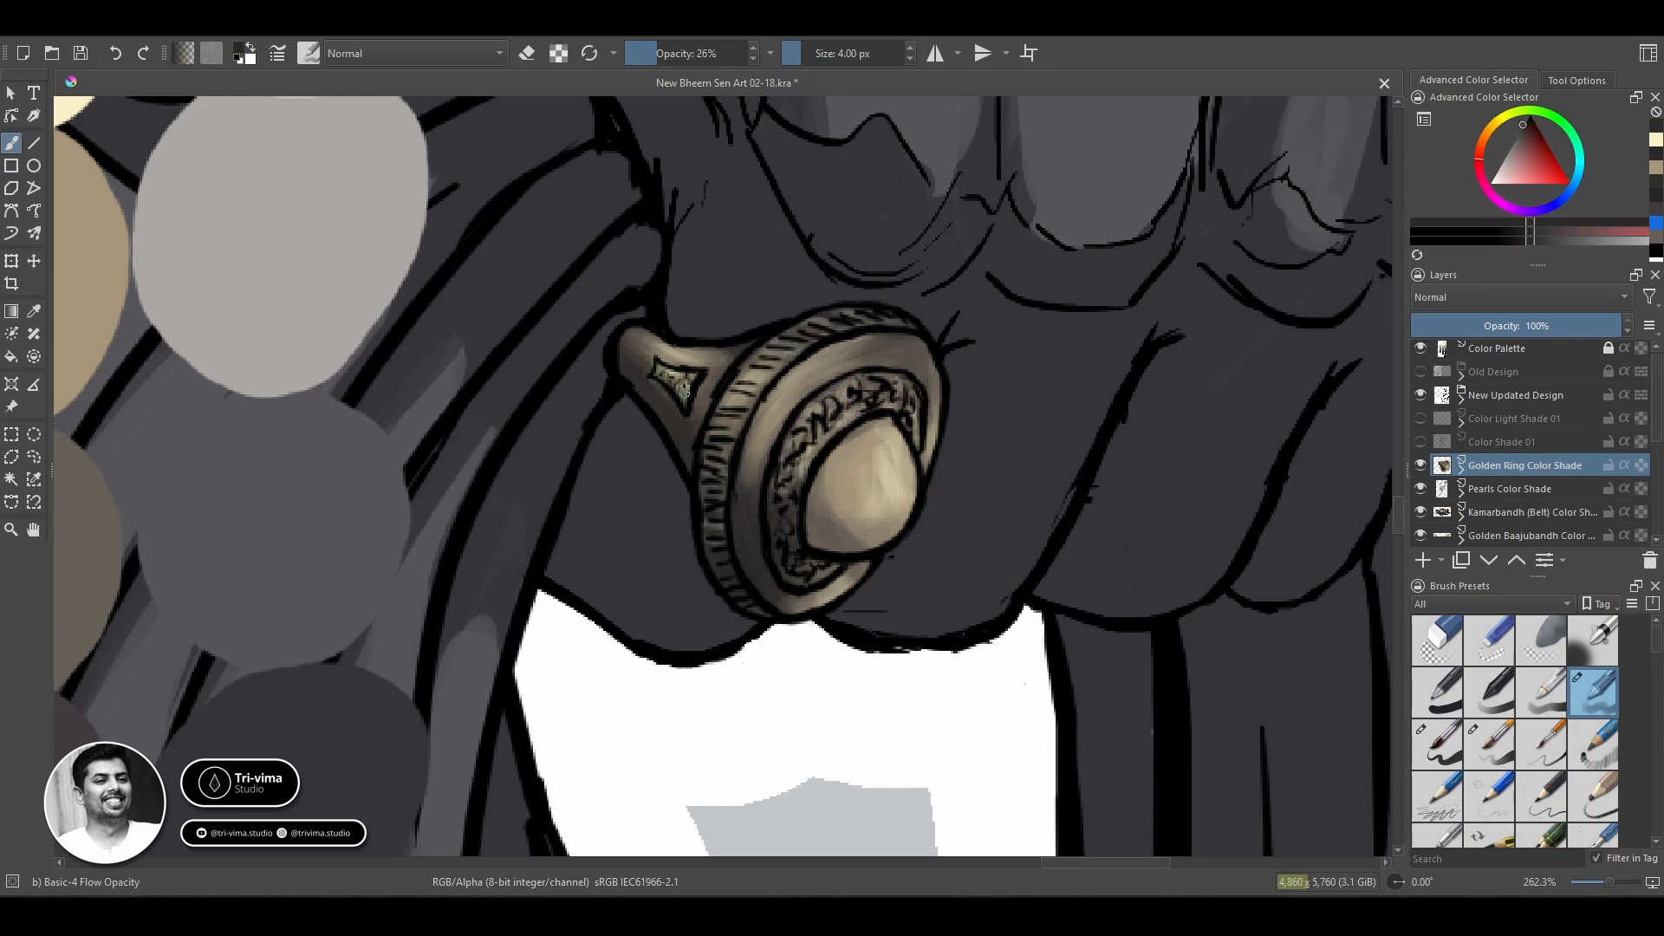
drag(416, 456, 746, 639)
ctrl+click(346, 200)
drag(693, 486, 371, 468)
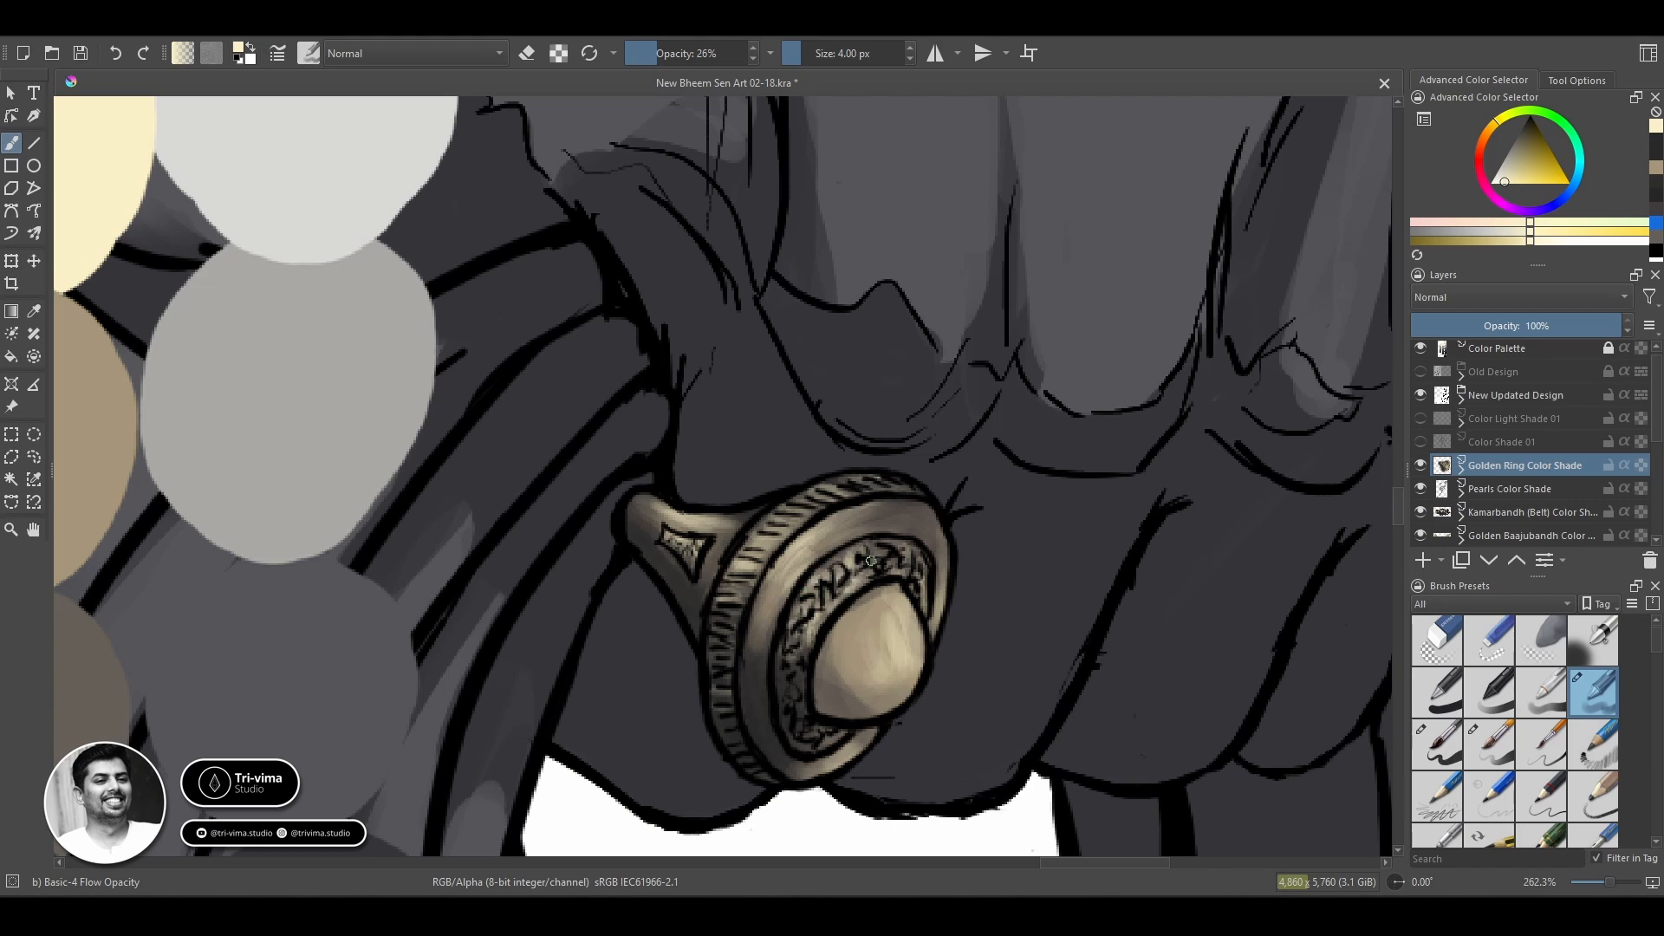
key(bracketright)
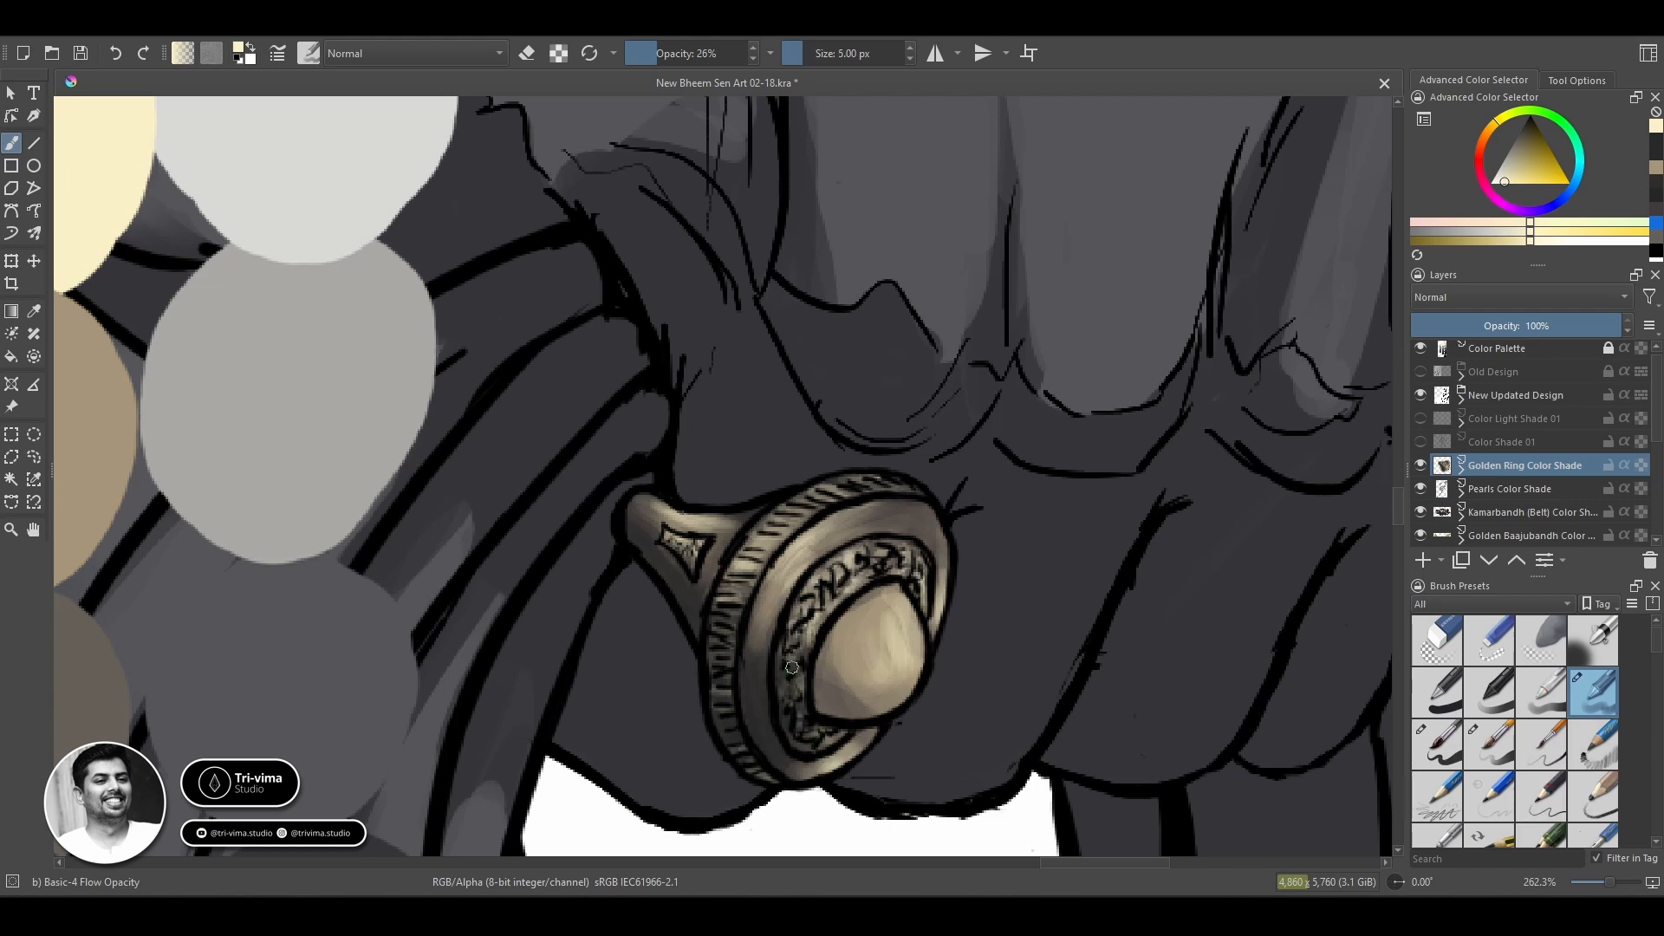
Paint brighter highlights on the ring's band, rim and stone with the palest cream swatch.
drag(375, 512, 732, 676)
ctrl+click(347, 199)
drag(700, 437, 382, 279)
drag(721, 521, 768, 527)
mouse_move(707, 539)
mouse_down()
mouse_move(737, 554)
mouse_move(738, 590)
mouse_move(795, 572)
mouse_up()
key(bracketleft)
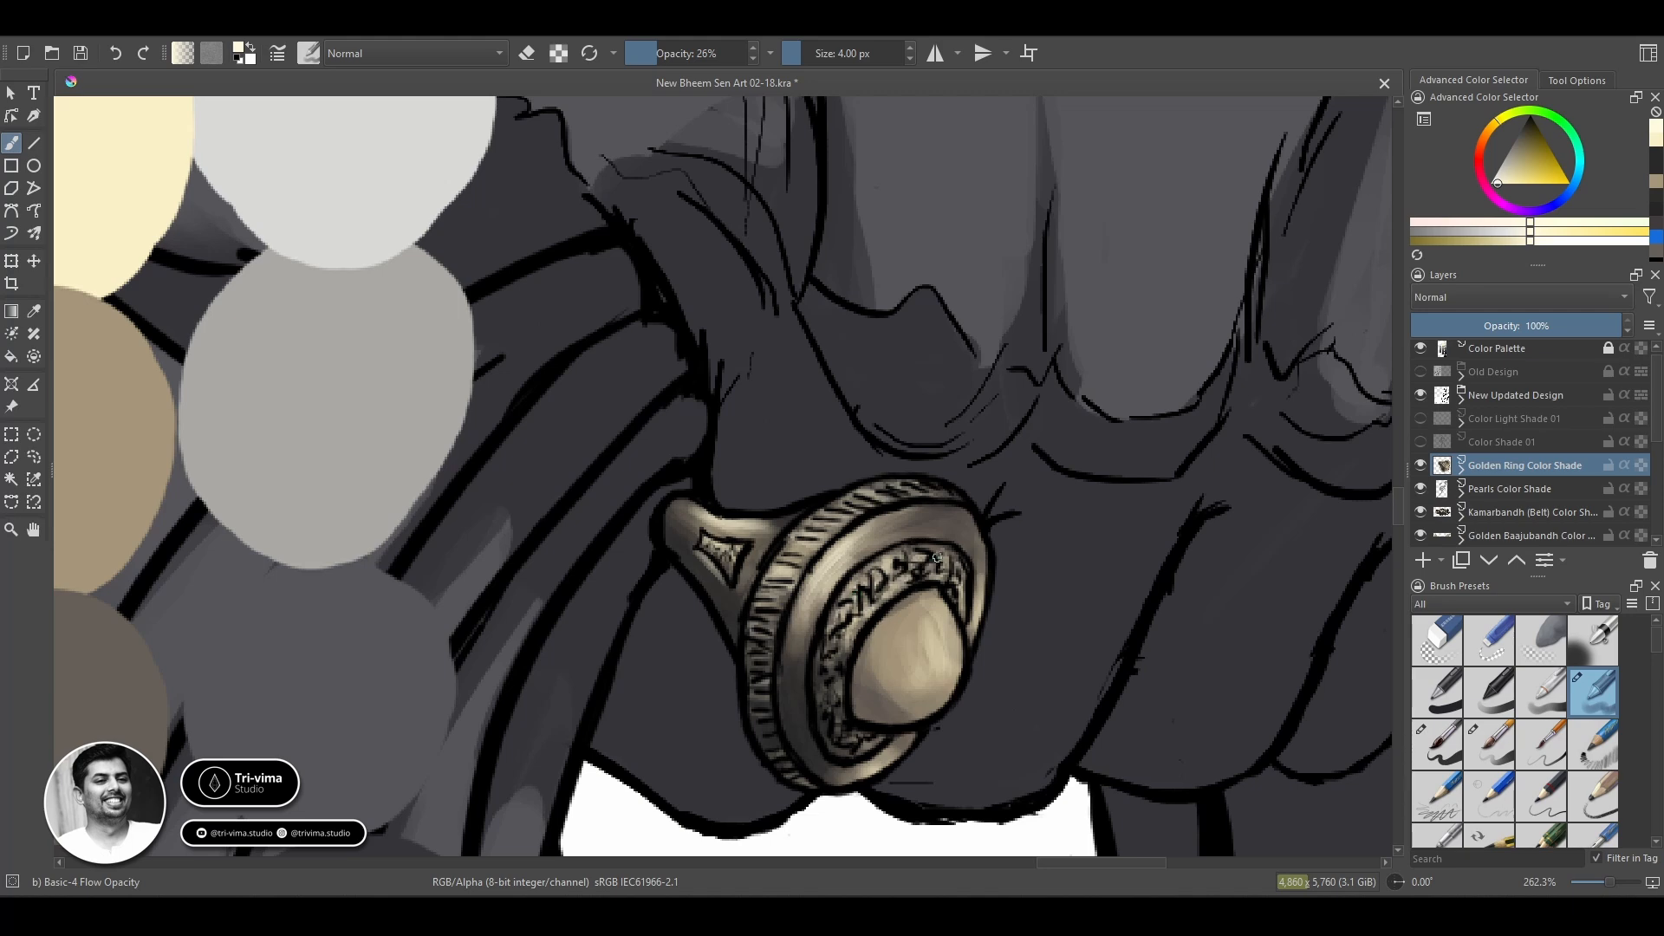
key(bracketright)
key(bracketright)
key(bracketright)
key(bracketright)
key(bracketright)
drag(938, 637, 917, 680)
Repaint the ring's stone solid mid-grey with a 9 px brush, raising the opacity to 100%.
drag(260, 364, 951, 312)
ctrl+click(737, 659)
drag(746, 641, 115, 293)
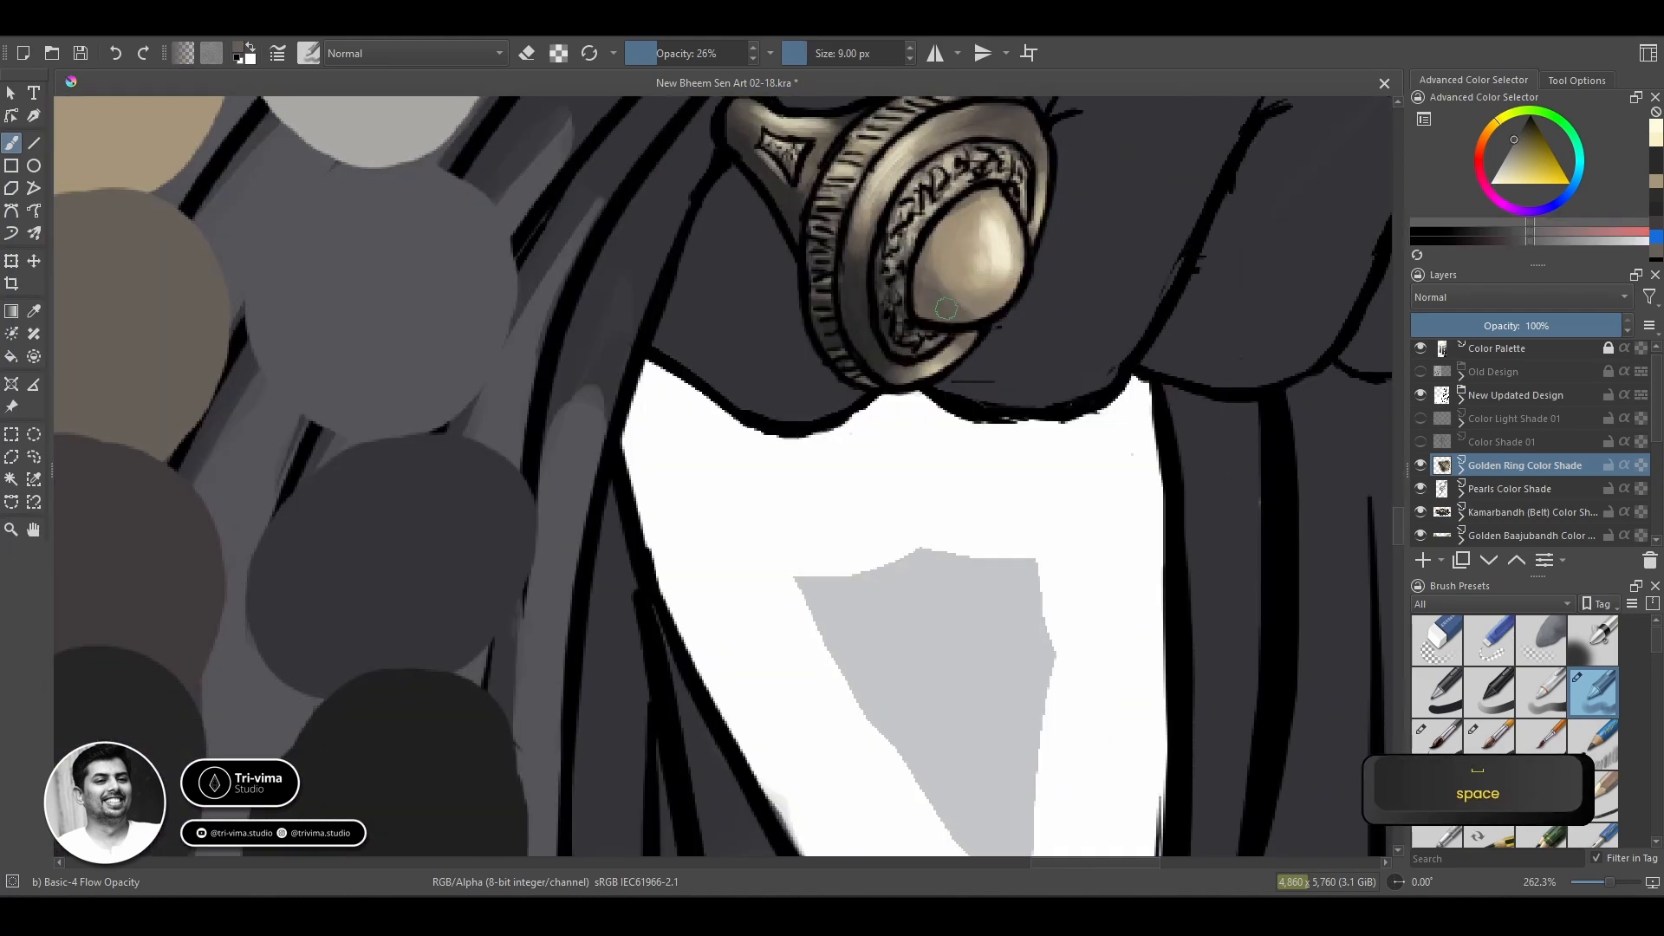
drag(932, 276, 972, 217)
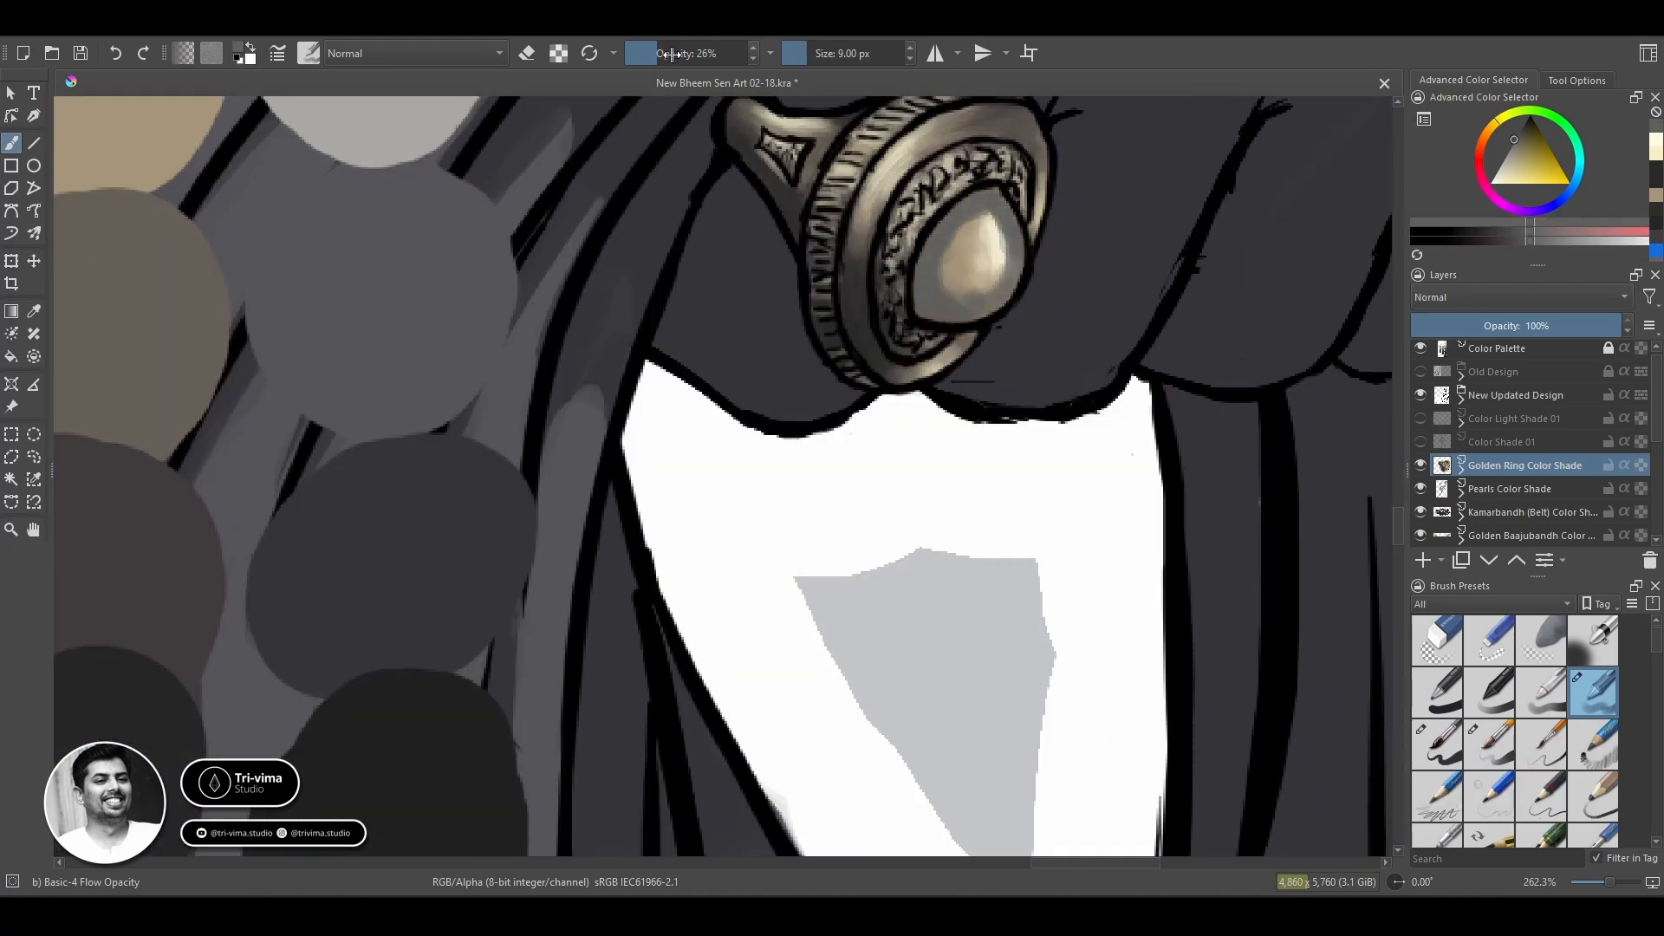
drag(672, 55, 756, 57)
mouse_move(925, 309)
mouse_down()
mouse_move(1007, 255)
mouse_move(968, 226)
mouse_up()
Lighten the centre of the grey stone with a lighter grey swatch at 33% opacity, enlarging the brush between strokes.
drag(353, 259, 412, 436)
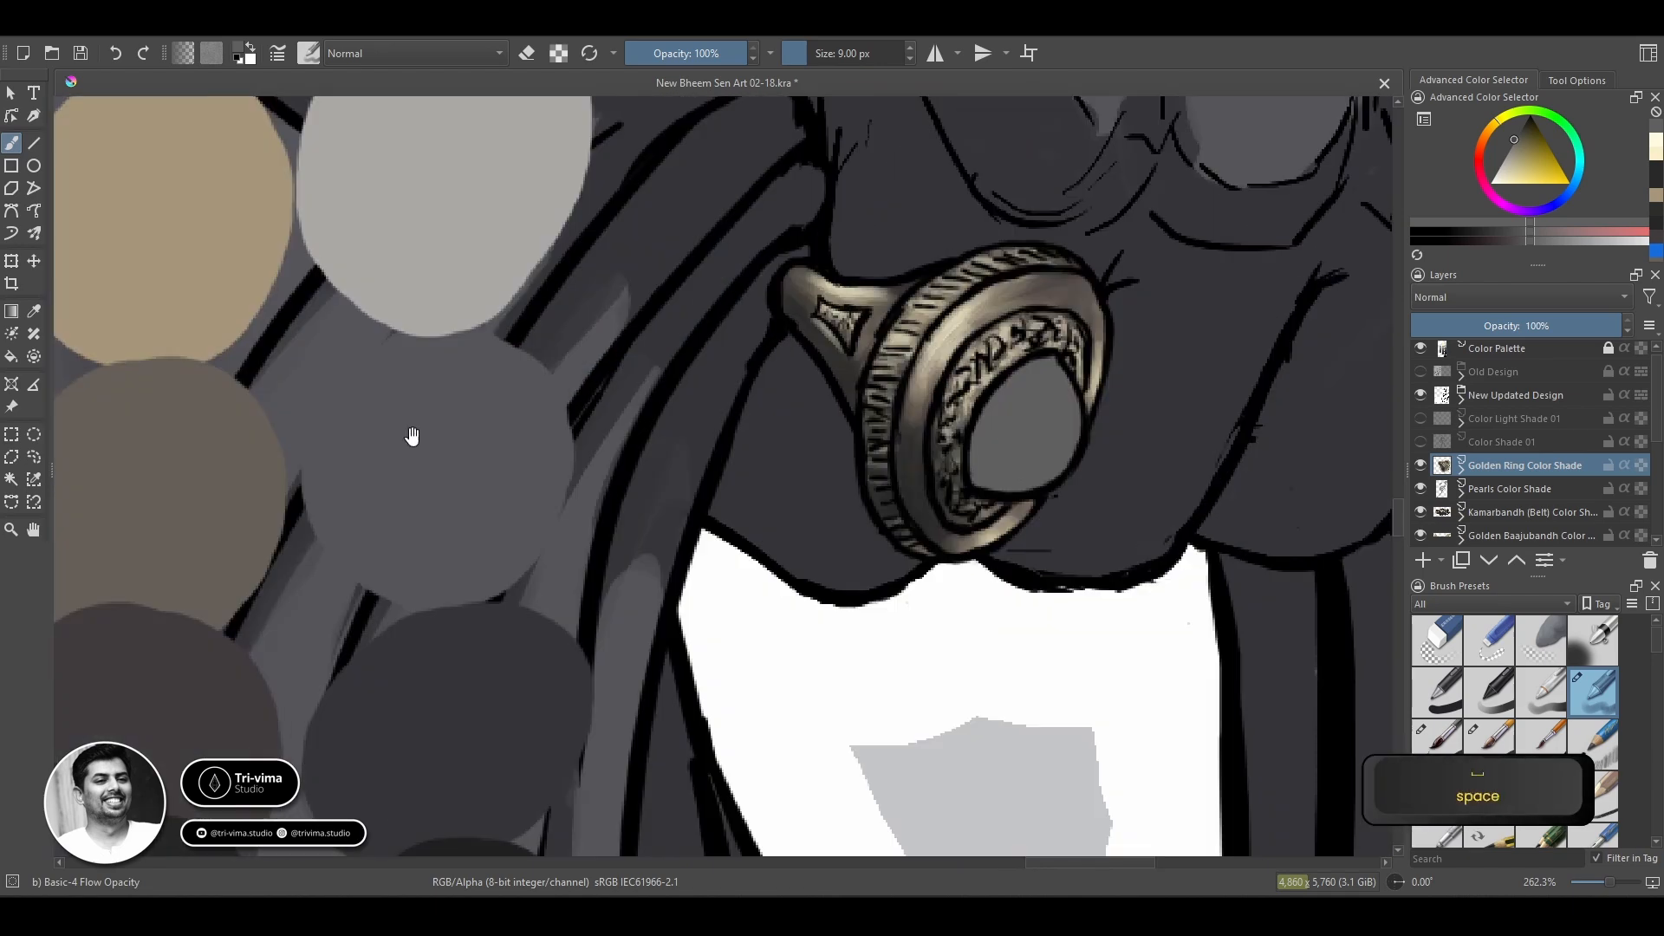
drag(266, 490, 727, 497)
ctrl+click(338, 242)
click(665, 53)
drag(918, 356, 385, 313)
mouse_move(984, 358)
mouse_down()
mouse_move(990, 429)
mouse_move(950, 395)
mouse_move(979, 436)
mouse_up()
key(bracketright)
key(bracketright)
key(bracketright)
key(bracketright)
key(bracketright)
key(bracketright)
drag(969, 343, 954, 438)
Darken the lower edge of the ring's stone with a dark grey swatch, reducing the brush to 5 px.
drag(451, 390, 797, 520)
ctrl+click(780, 537)
drag(1283, 664, 836, 453)
key(bracketleft)
key(bracketleft)
key(bracketleft)
key(bracketleft)
key(bracketleft)
key(bracketleft)
key(bracketleft)
key(bracketleft)
key(bracketleft)
key(bracketleft)
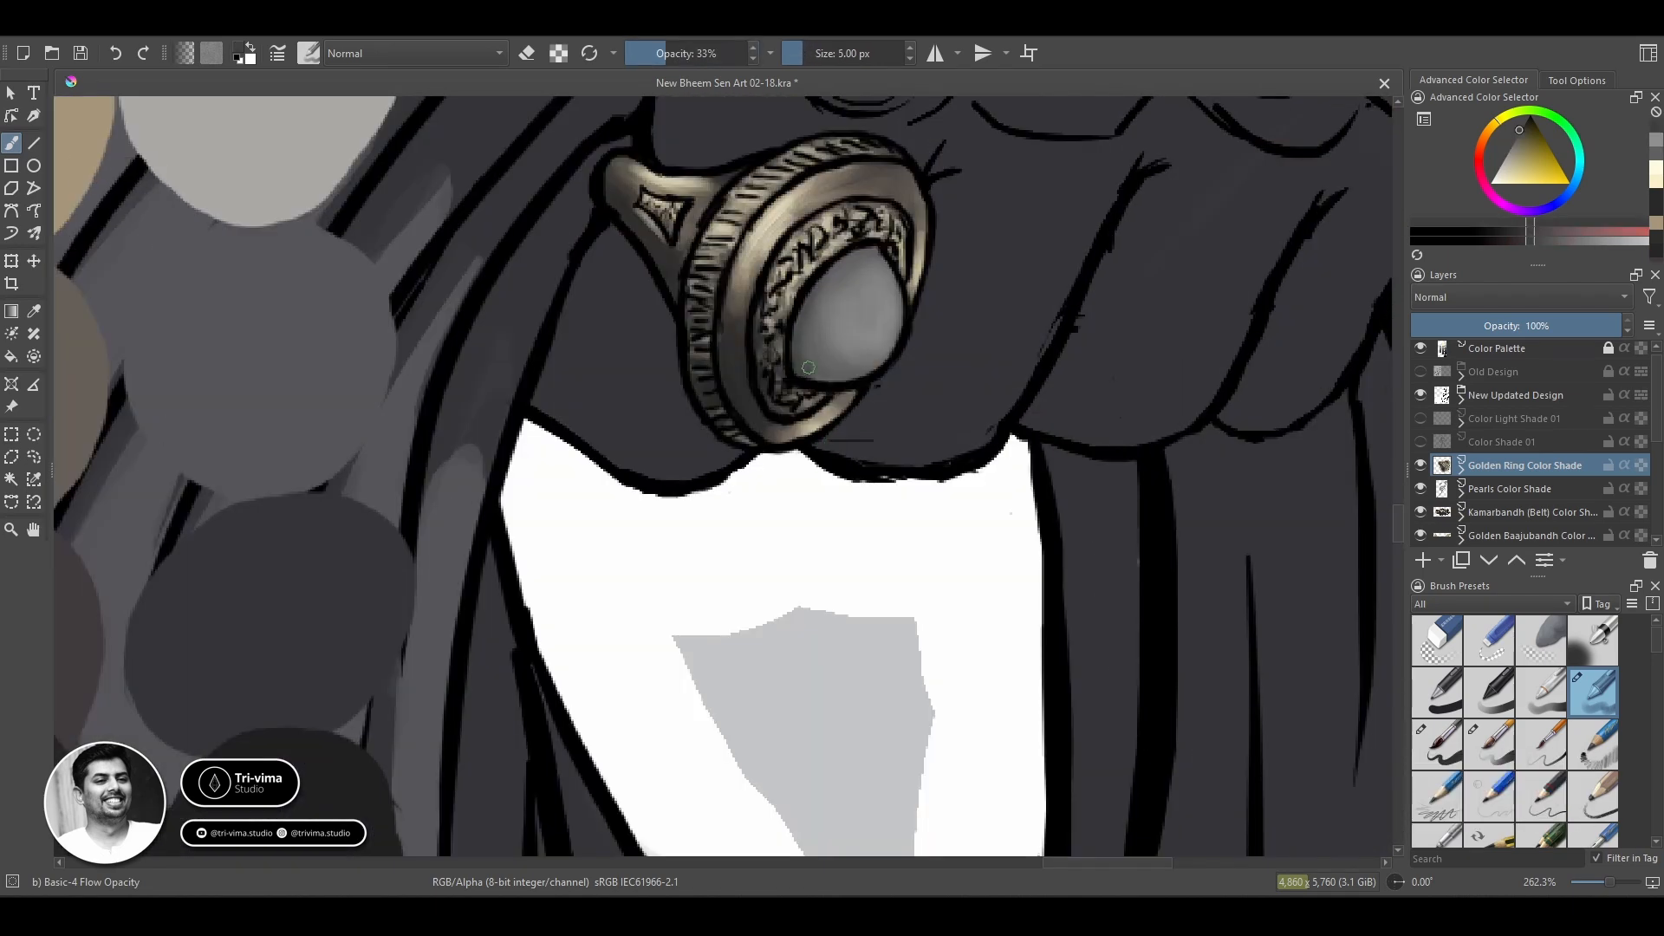
Soften the stone's shading with a mid-light grey swatch and a 12 px brush.
drag(485, 347, 1126, 537)
ctrl+click(338, 286)
drag(953, 485, 563, 460)
key(bracketright)
key(bracketright)
key(bracketright)
key(bracketright)
key(bracketright)
key(bracketright)
key(bracketright)
drag(1077, 513, 1094, 468)
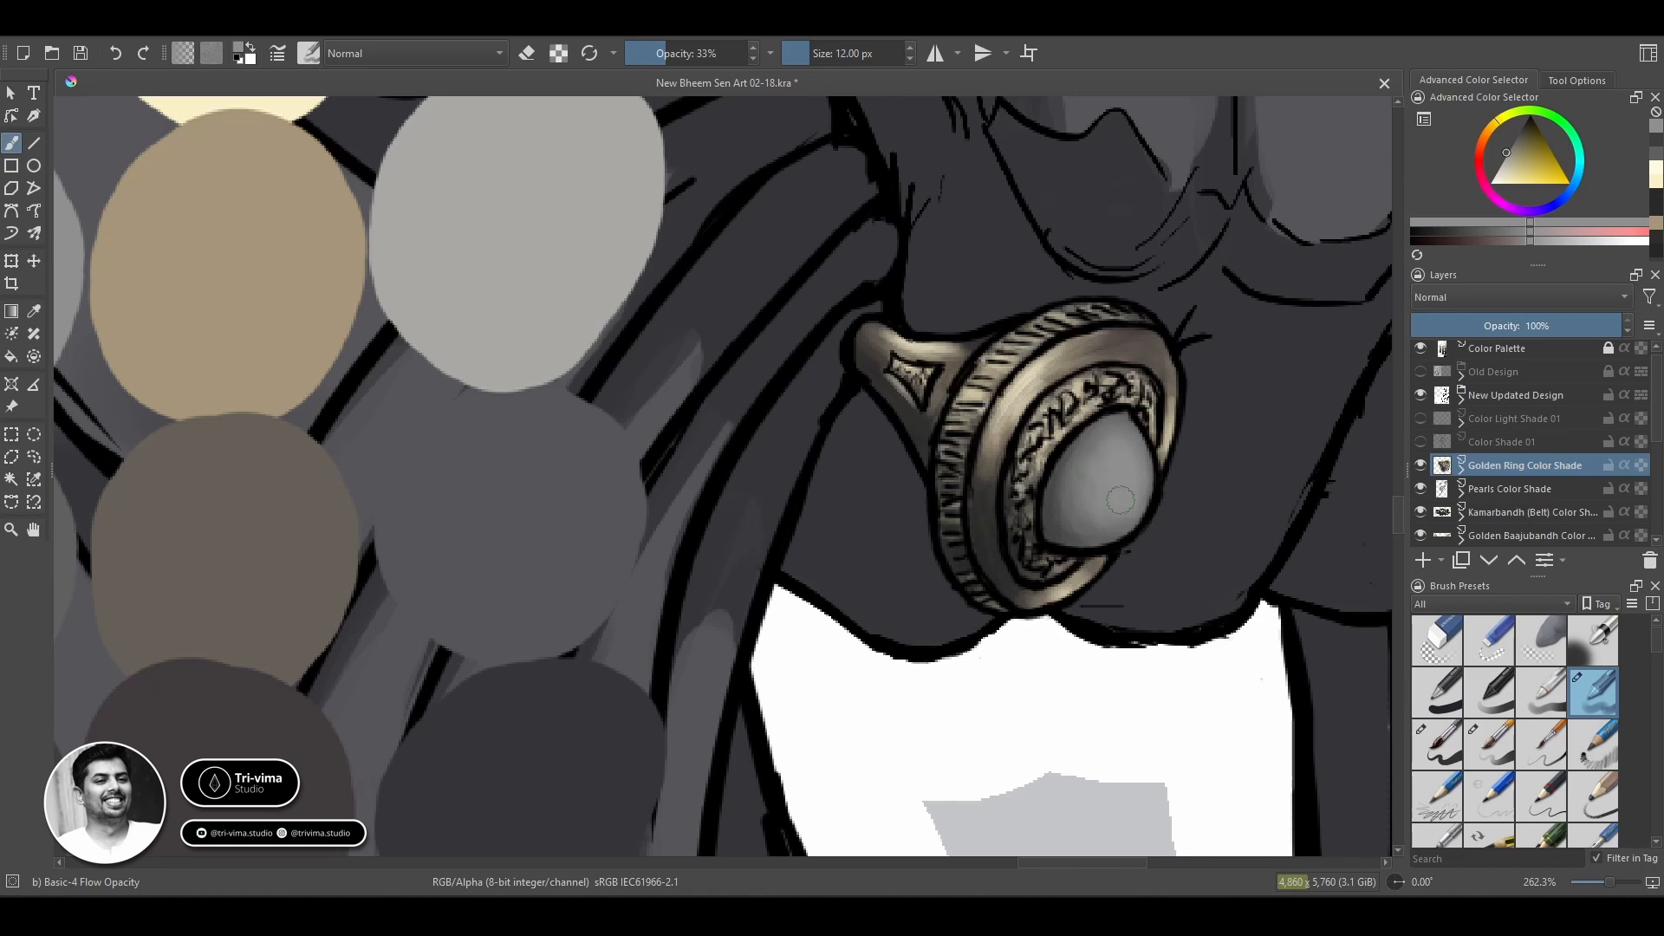
Brighten the lit side of the ring's stone with a still lighter grey swatch.
drag(485, 364, 918, 450)
ctrl+click(338, 312)
drag(1170, 520, 489, 350)
drag(860, 395, 865, 411)
Add small white highlights to the ring's stone, reducing the brush to 3 px and the opacity to 21%.
drag(485, 260, 1048, 539)
ctrl+click(296, 258)
drag(1214, 554, 597, 397)
mouse_move(817, 536)
mouse_down()
mouse_move(812, 485)
mouse_move(811, 553)
mouse_move(879, 689)
mouse_move(864, 726)
mouse_up()
key(bracketleft)
key(bracketleft)
key(bracketleft)
key(i)
key(bracketleft)
key(bracketleft)
key(bracketleft)
key(bracketleft)
key(bracketleft)
key(bracketleft)
drag(877, 633, 906, 688)
Unlock the Color Palette layer, then move the swatches onto the empty background beside the warrior and enlarge them.
mouse_move(907, 555)
mouse_down()
mouse_move(936, 657)
mouse_move(1108, 678)
mouse_up()
ctrl+click(1109, 677)
click(1607, 348)
click(1496, 348)
key(ctrl+t)
drag(901, 597, 312, 321)
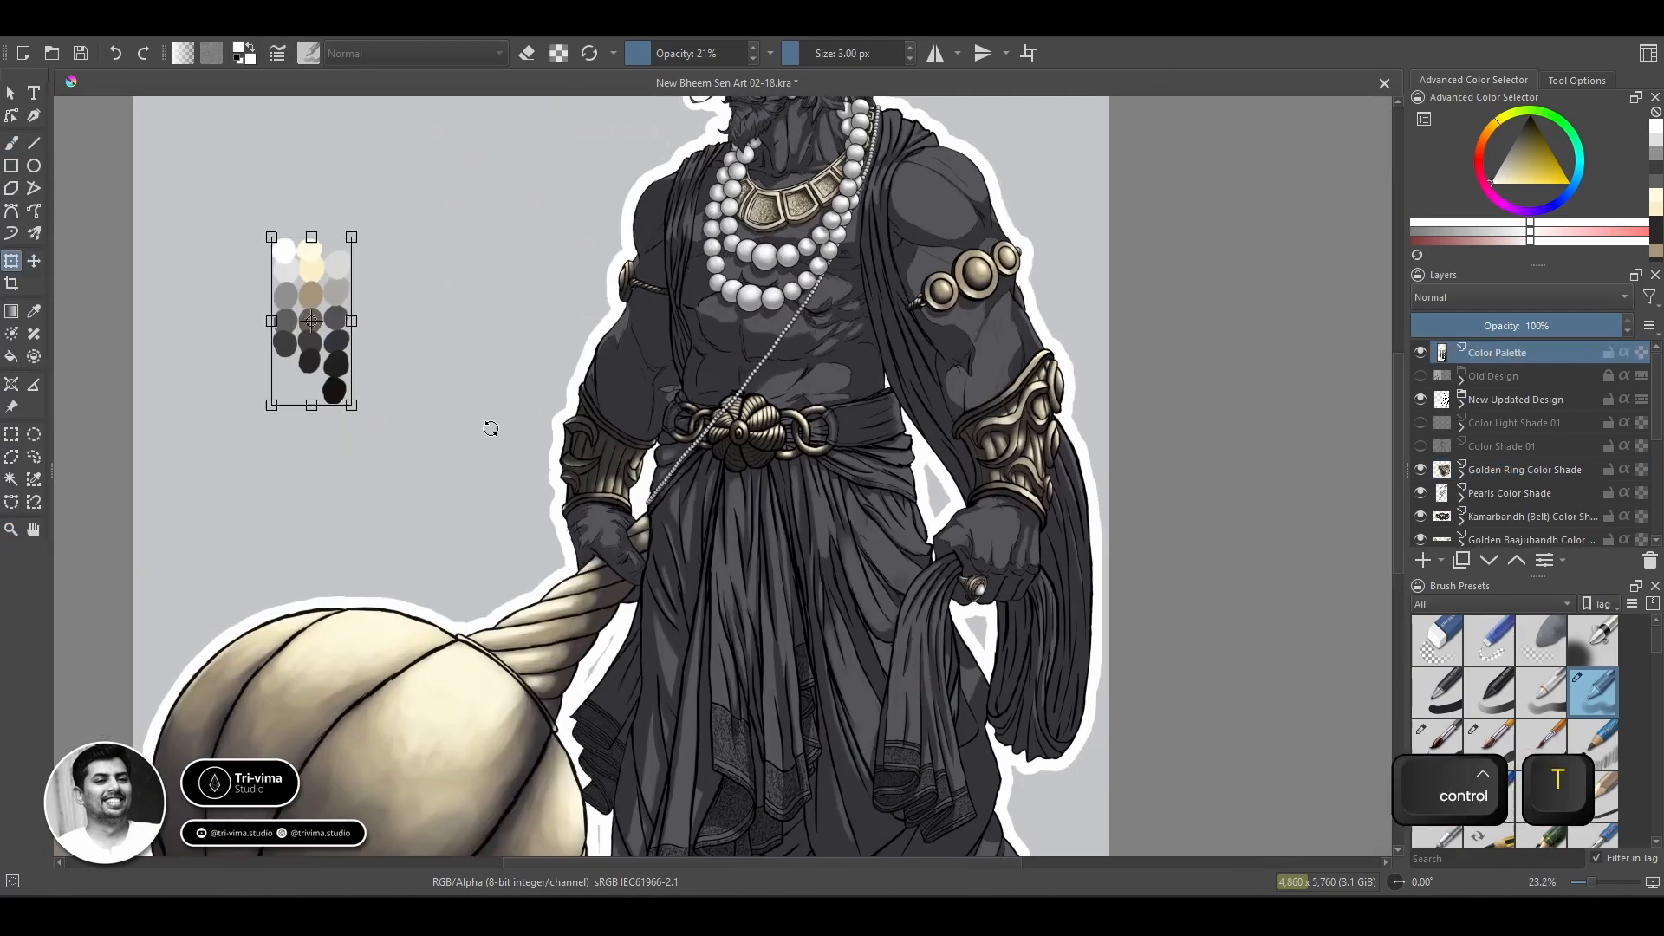
drag(353, 405, 456, 637)
key(Return)
ctrl+click(480, 581)
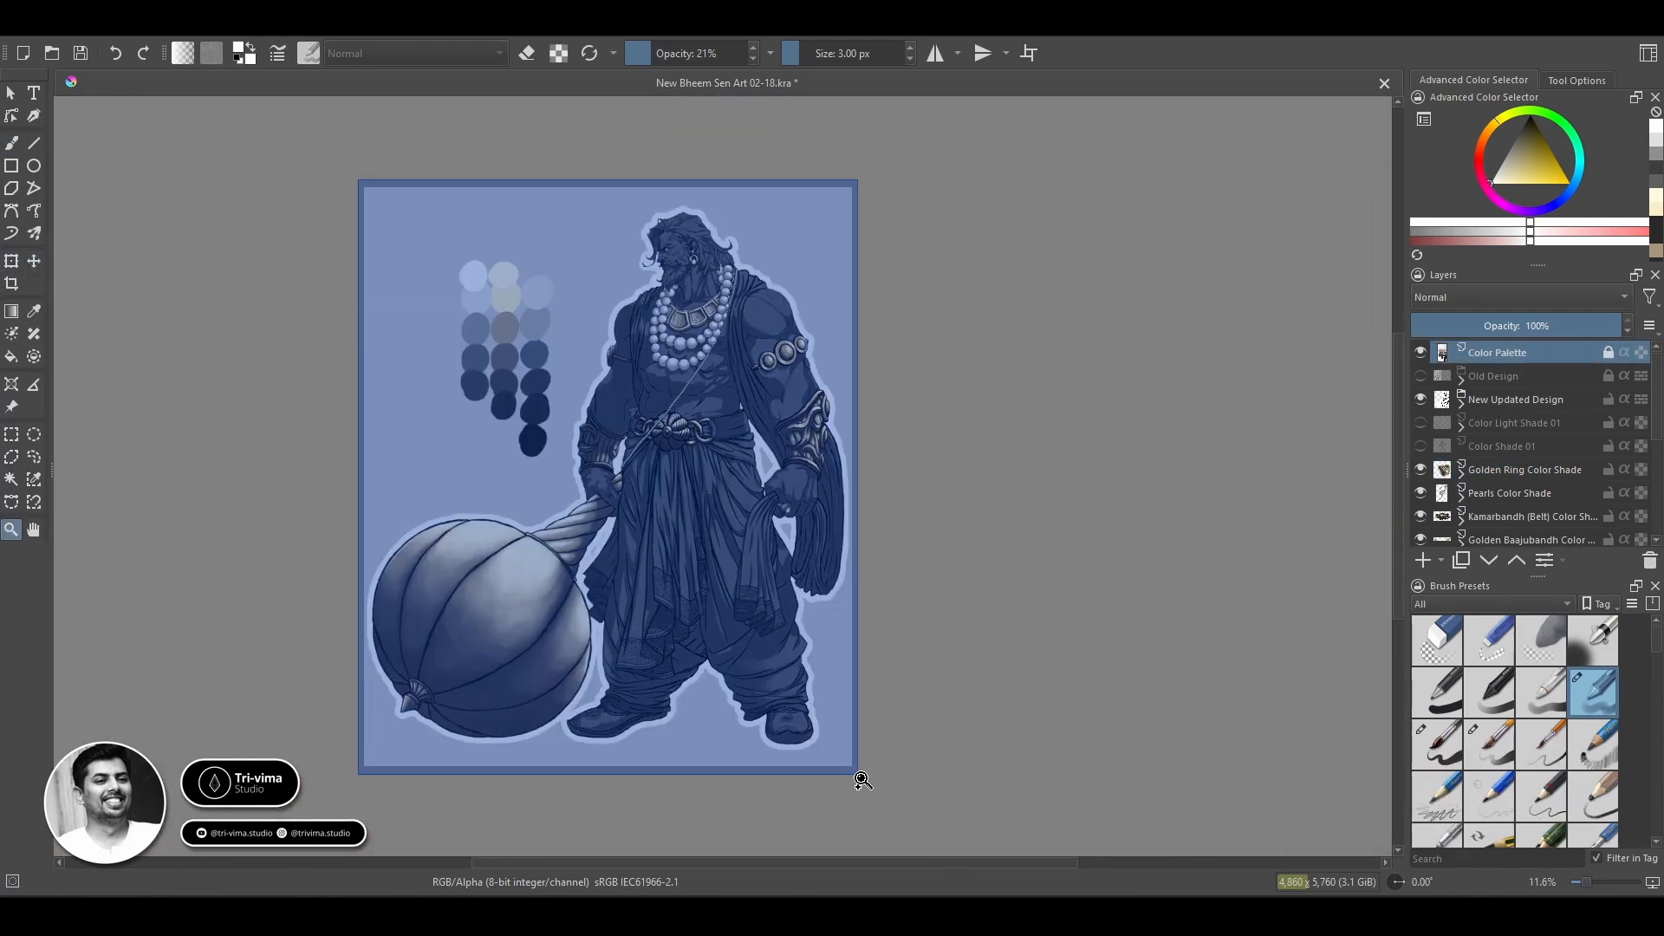